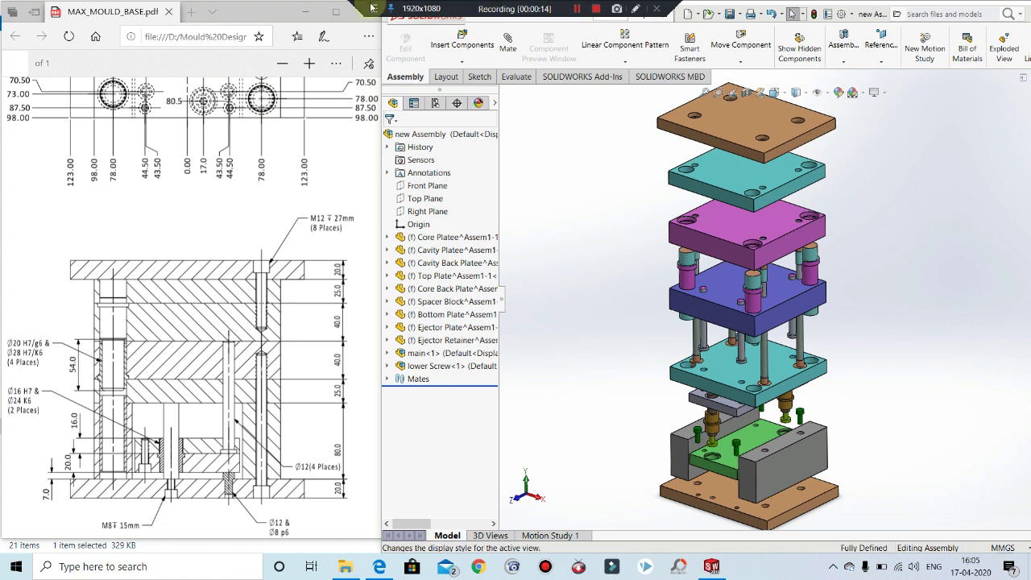
Step: Examine the plan view and section A-A of MAX_MOULD_BASE.pdf for plate sizes, hole positions and plate thicknesses
double_click(259, 16)
scroll(422, 301, "up", 5)
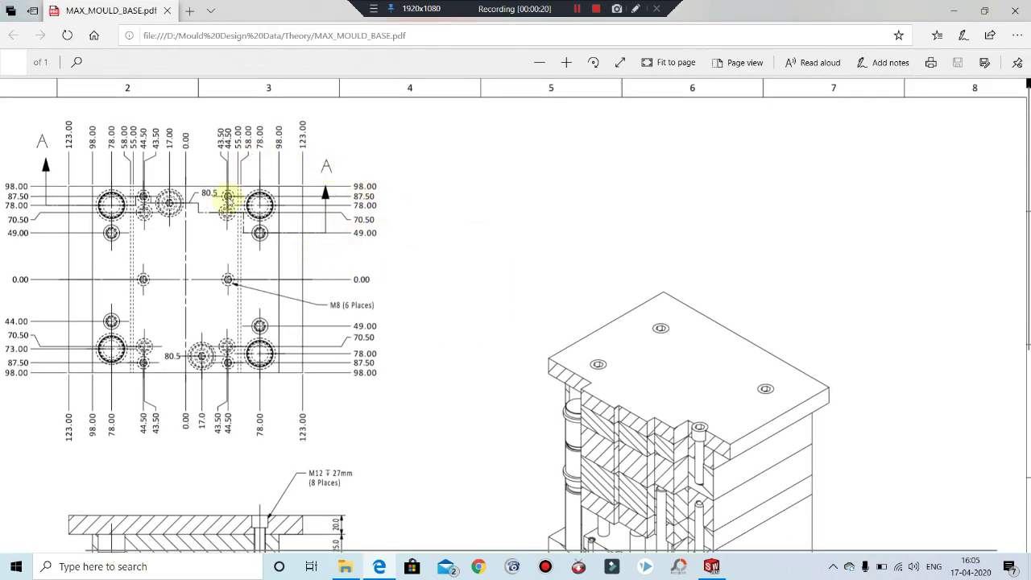
scroll(228, 204, "down", 3)
scroll(228, 203, "down", 1)
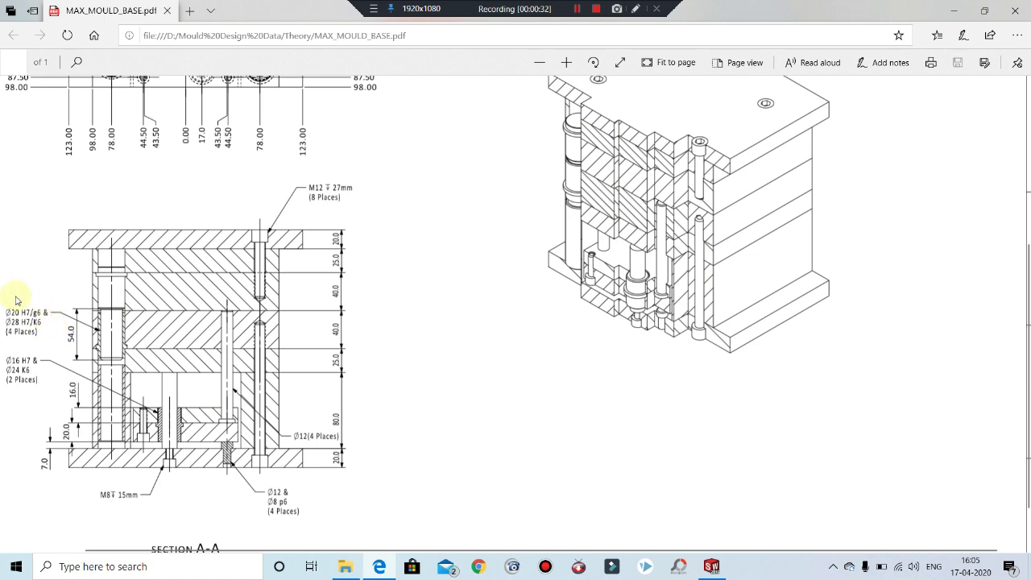
scroll(81, 350, "up", 5)
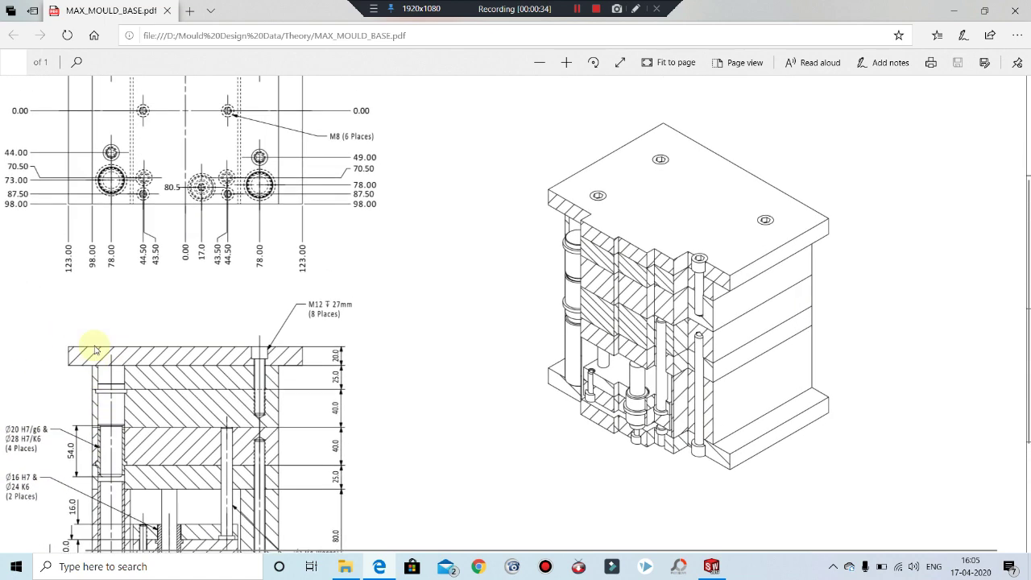
scroll(202, 287, "down", 3)
scroll(108, 246, "up", 1)
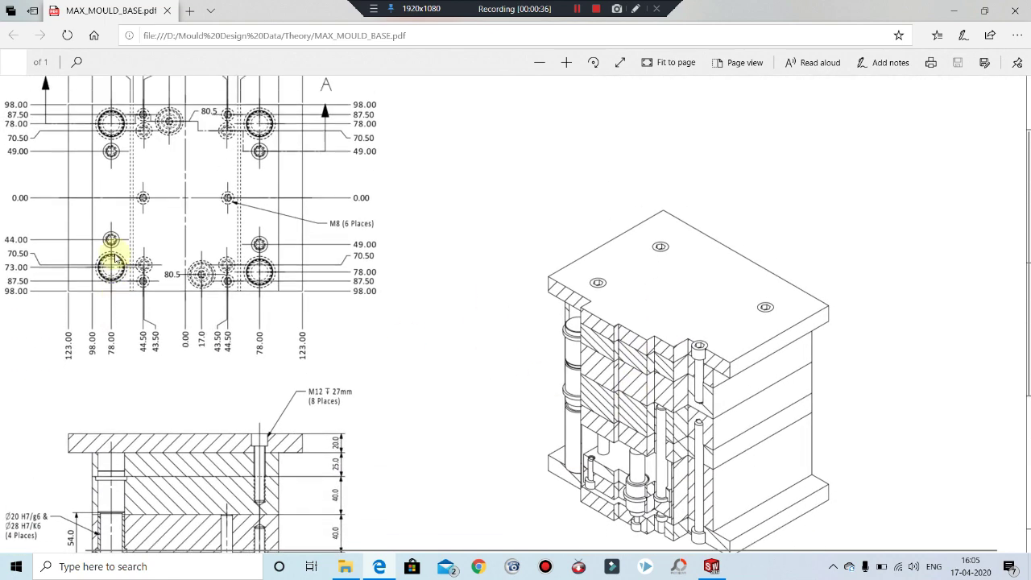
scroll(147, 292, "down", 4)
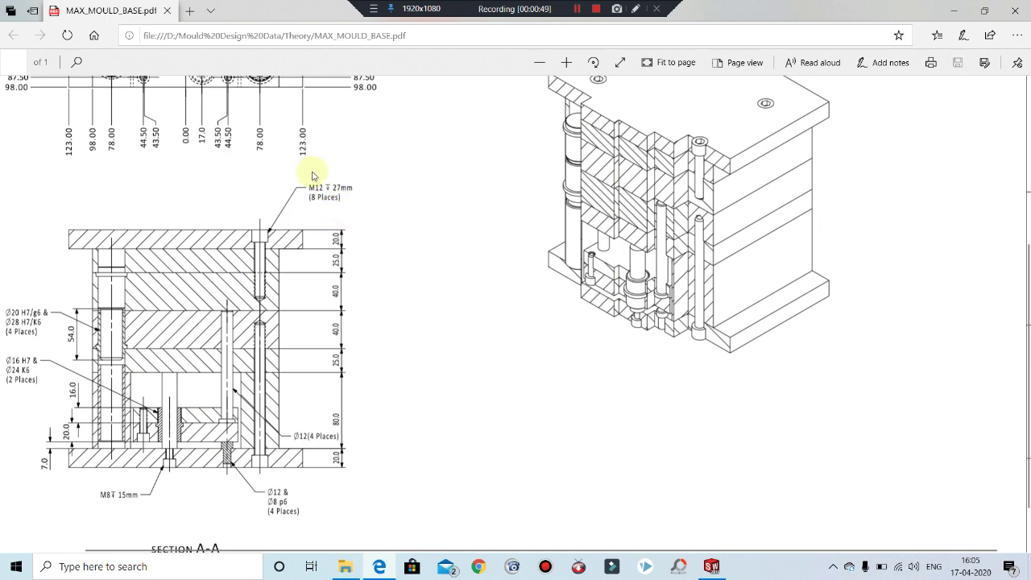
scroll(293, 275, "down", 1)
scroll(322, 270, "up", 8)
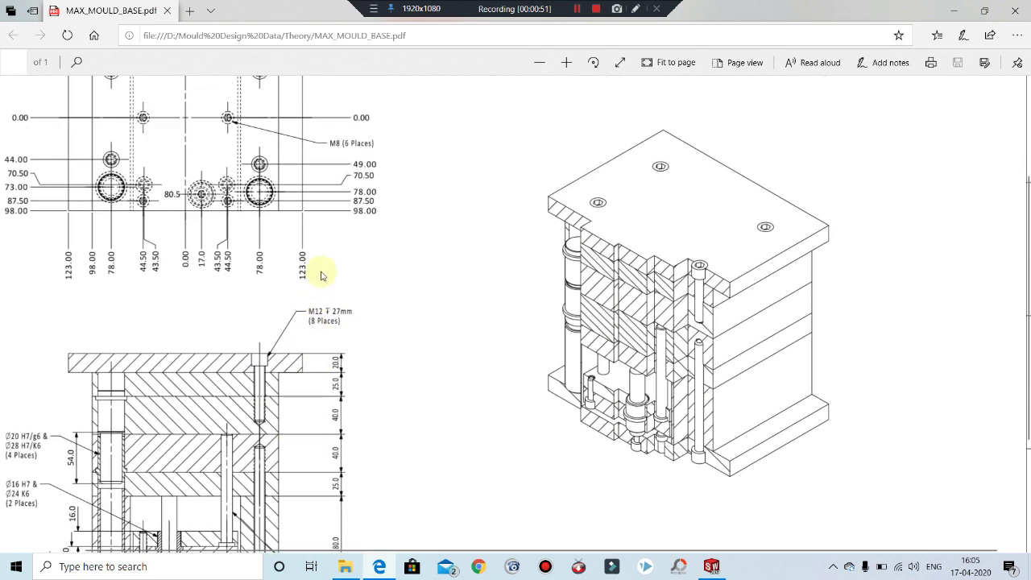
left_click(983, 10)
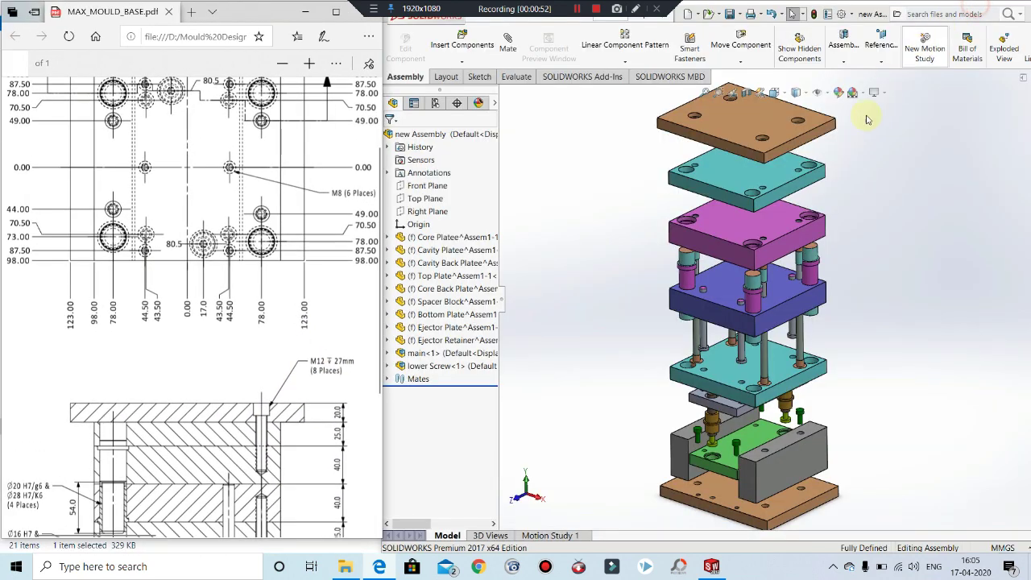
left_click(589, 255)
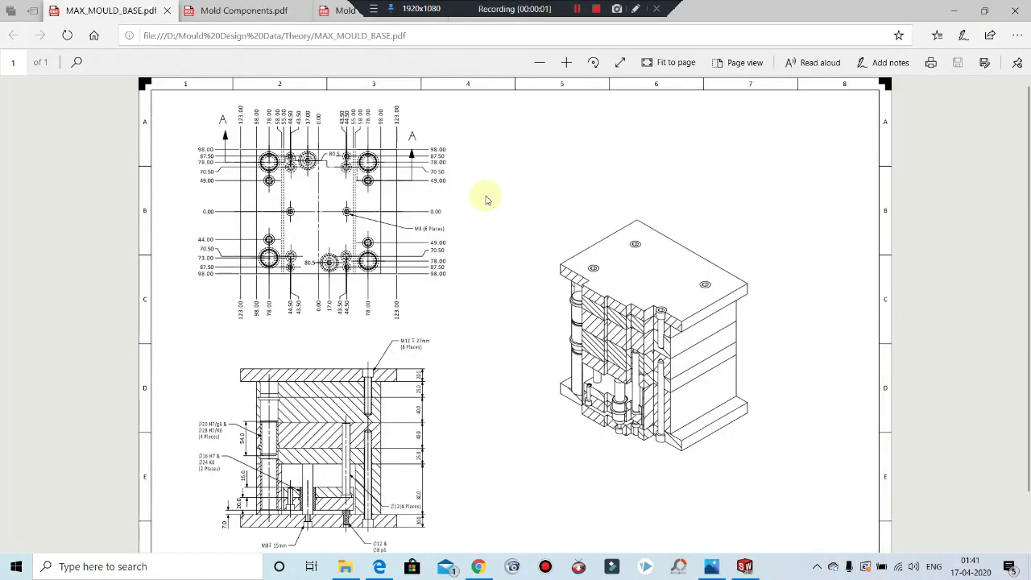
scroll(460, 247, "down", 1)
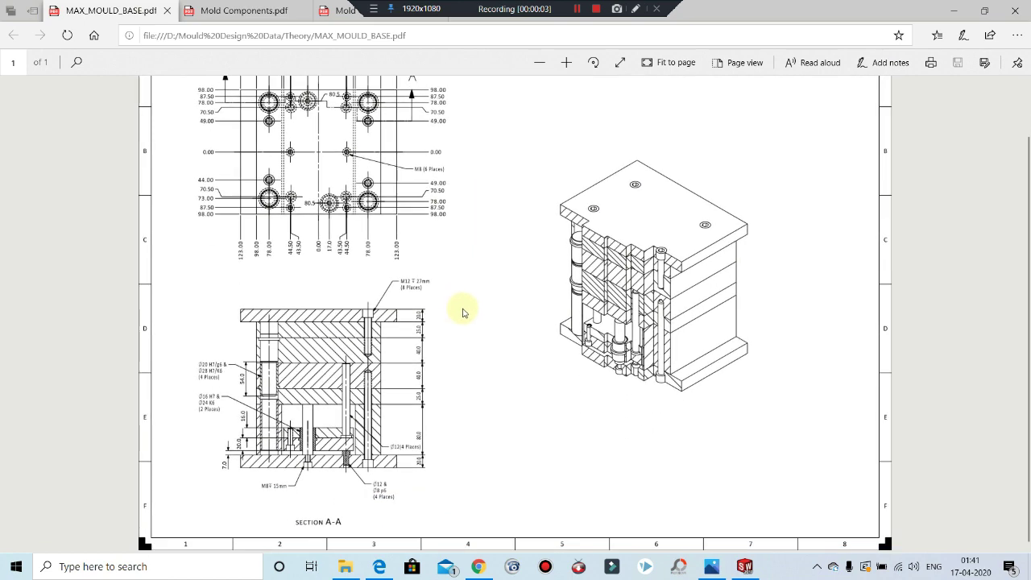
scroll(463, 312, "up", 1)
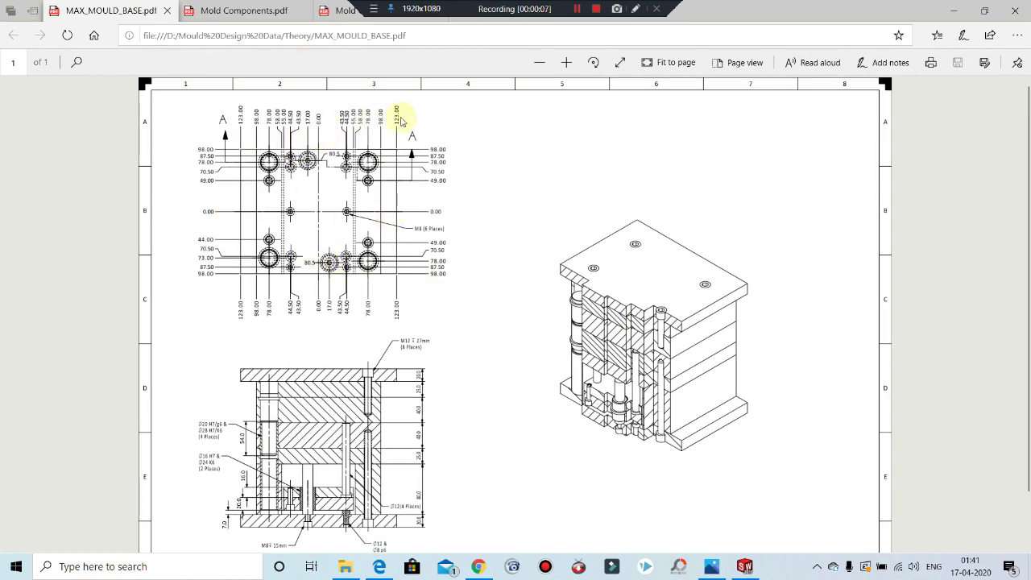
Step: Switch to SOLIDWORKS and insert a new part into the empty assembly without picking a placement plane
left_click(744, 566)
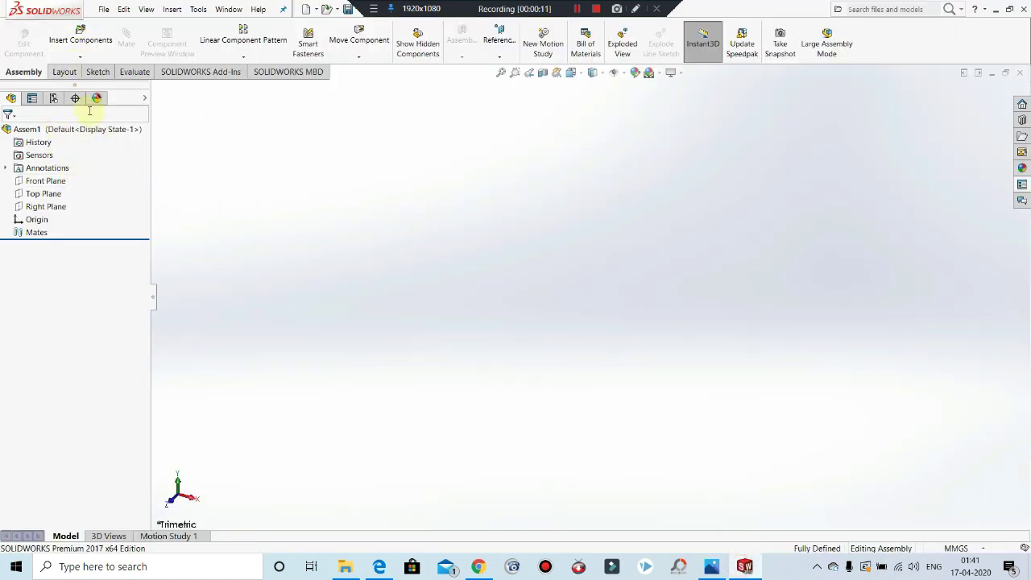
left_click(84, 58)
left_click(369, 218)
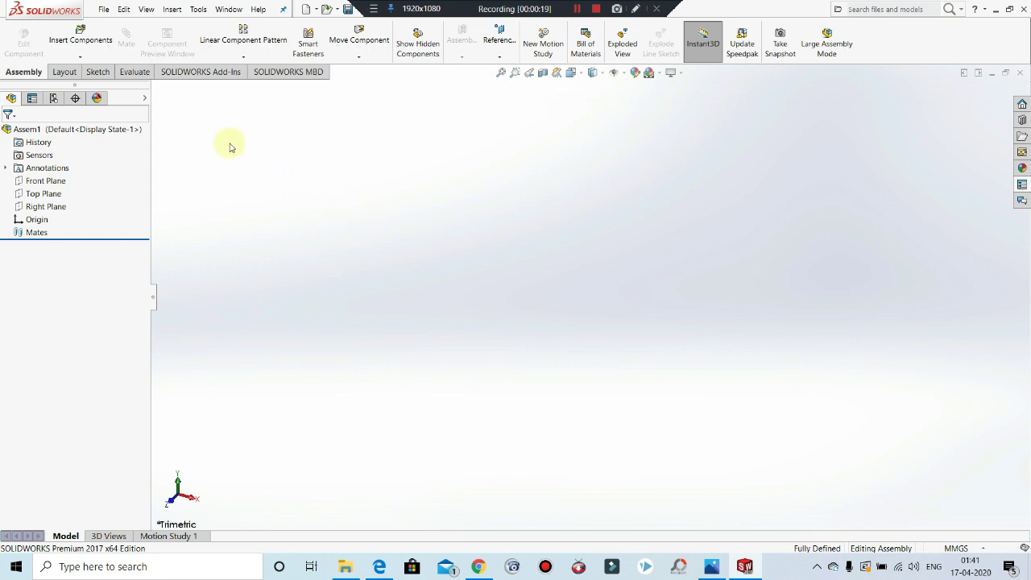
left_click(88, 60)
left_click(76, 84)
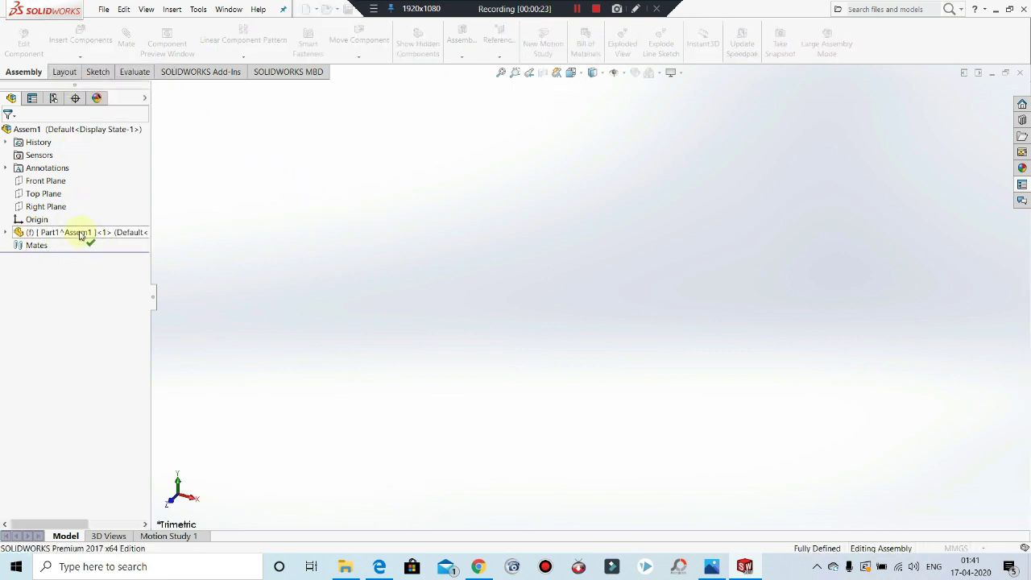
right_click(444, 137)
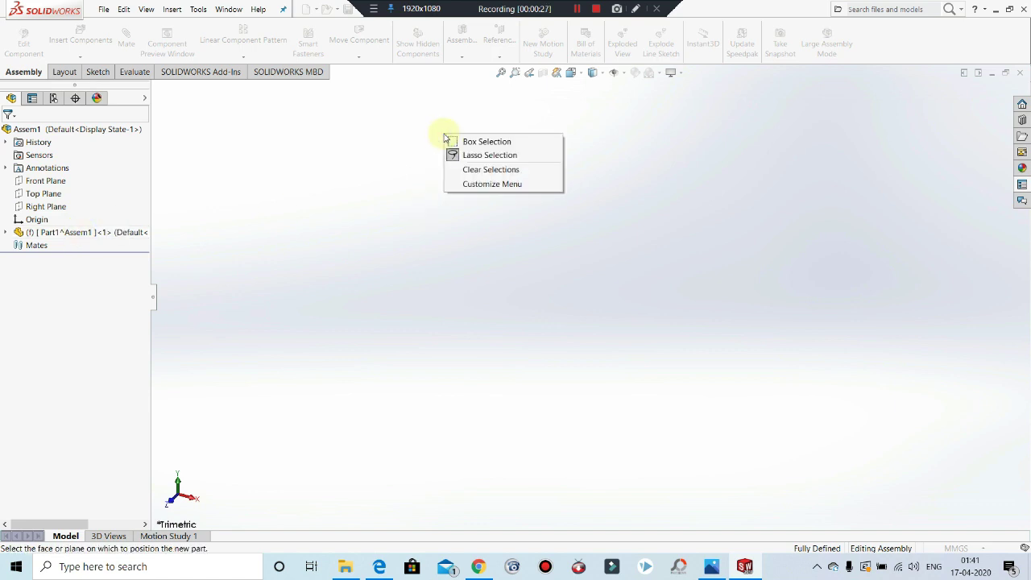
left_click(419, 119)
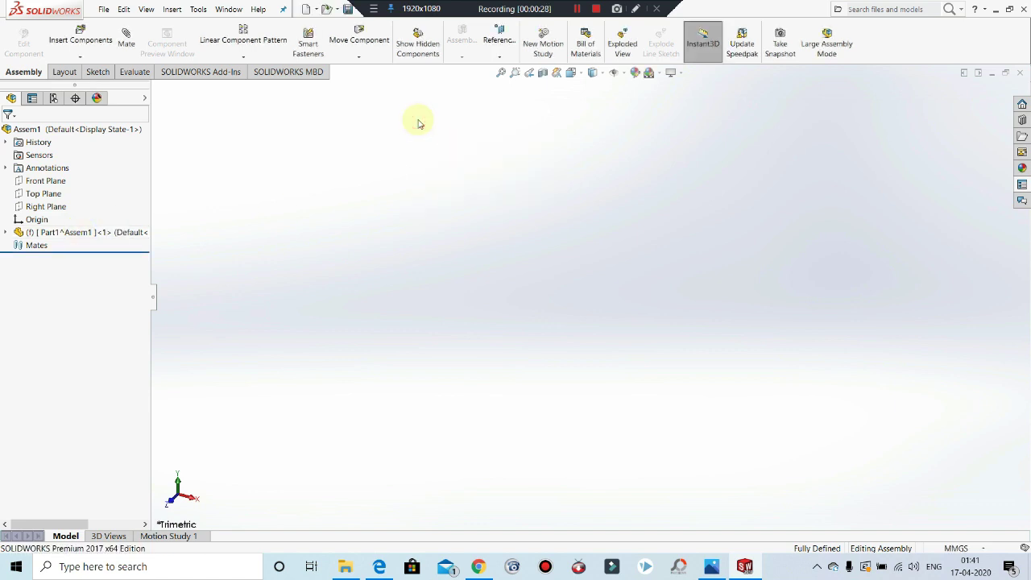
Step: Expand the new part in the assembly tree and start editing it in place
right_click(84, 233)
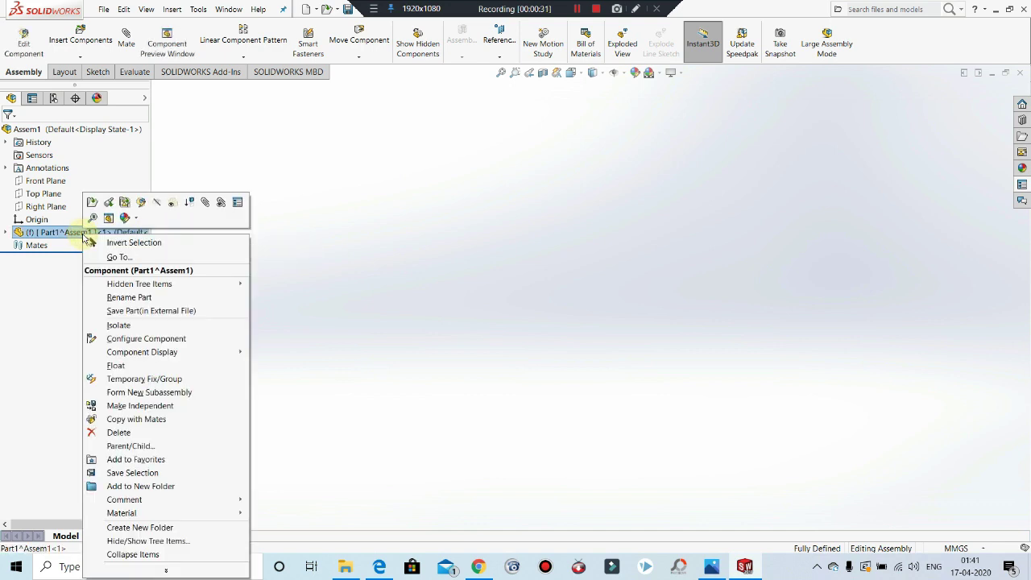
left_click(12, 287)
left_click(5, 232)
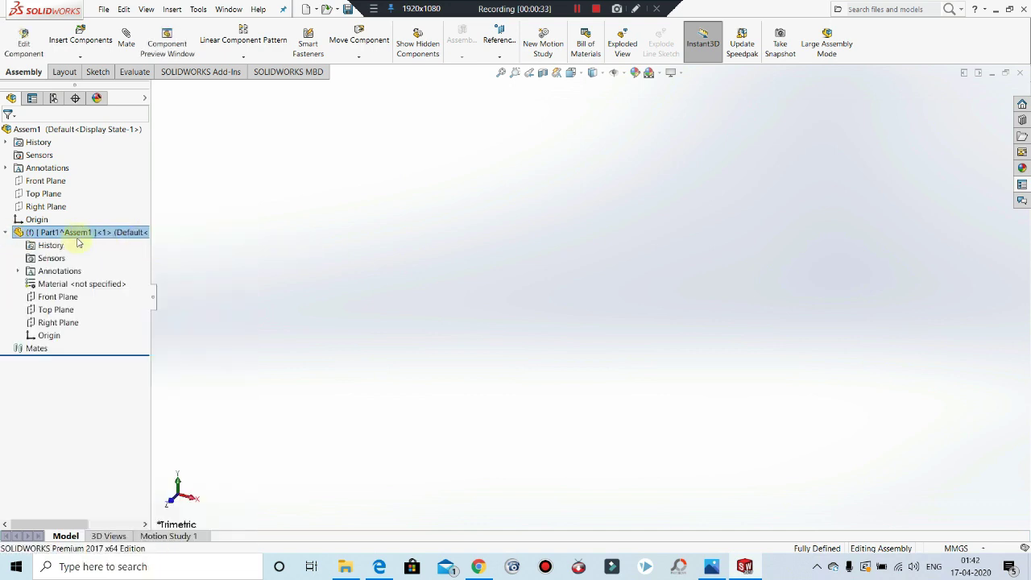
right_click(79, 233)
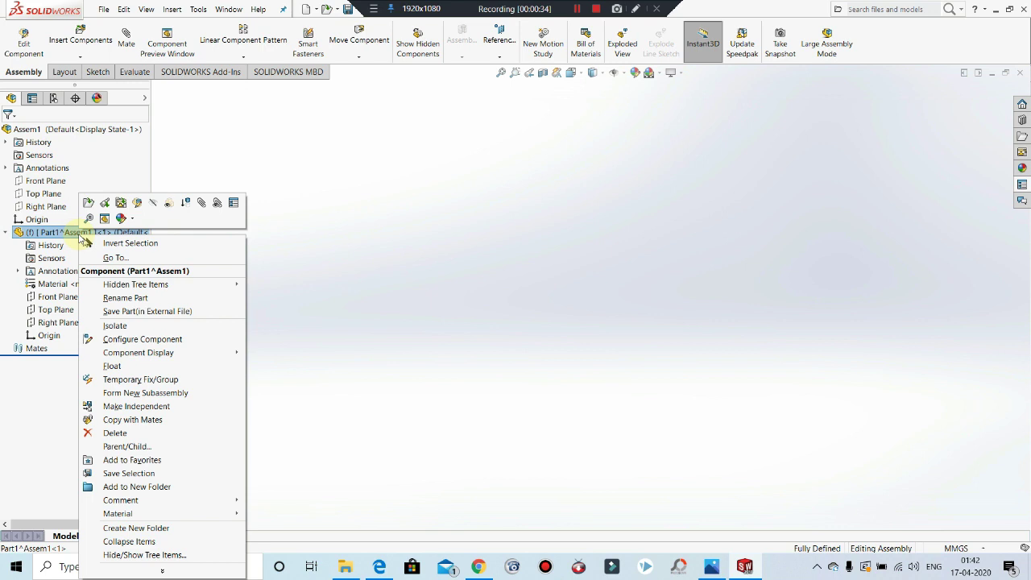
left_click(136, 203)
left_click(411, 200)
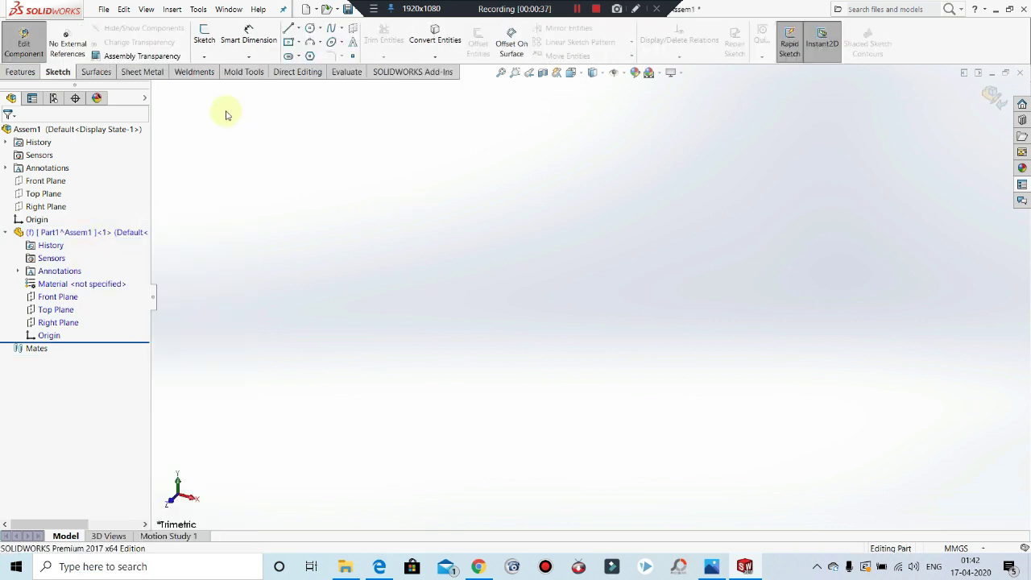
Step: Start a sketch on the part's Top Plane and draw a center rectangle from the origin, about 181 mm wide
left_click(56, 309)
left_click(62, 284)
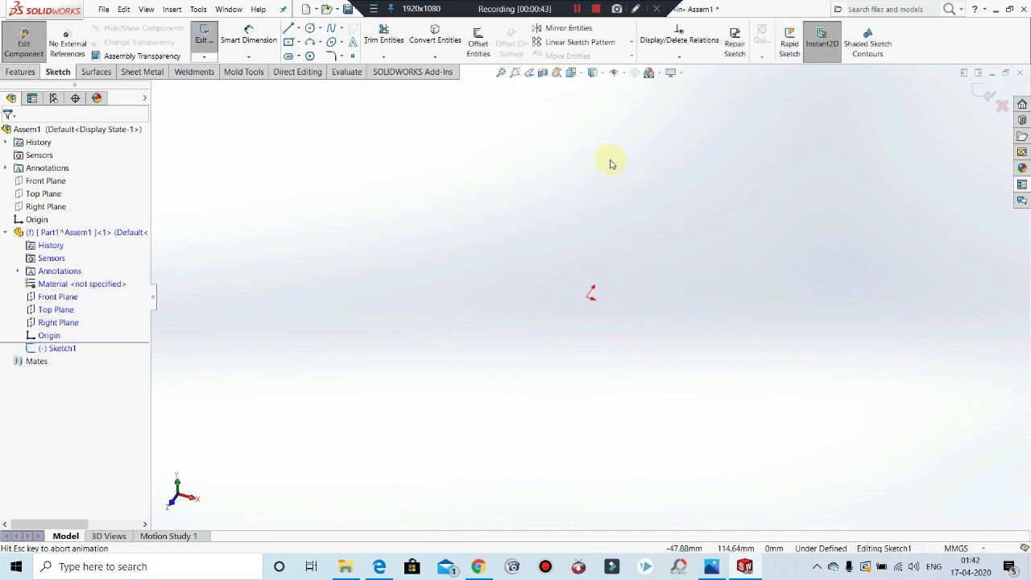
left_click(288, 48)
left_click(590, 296)
left_click(723, 212)
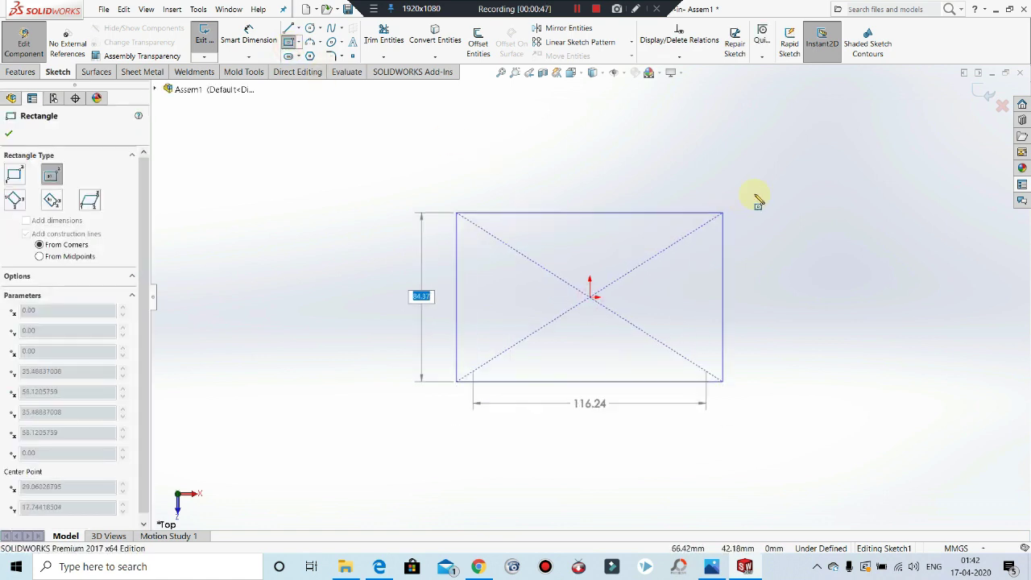
left_click(771, 176)
key("Escape")
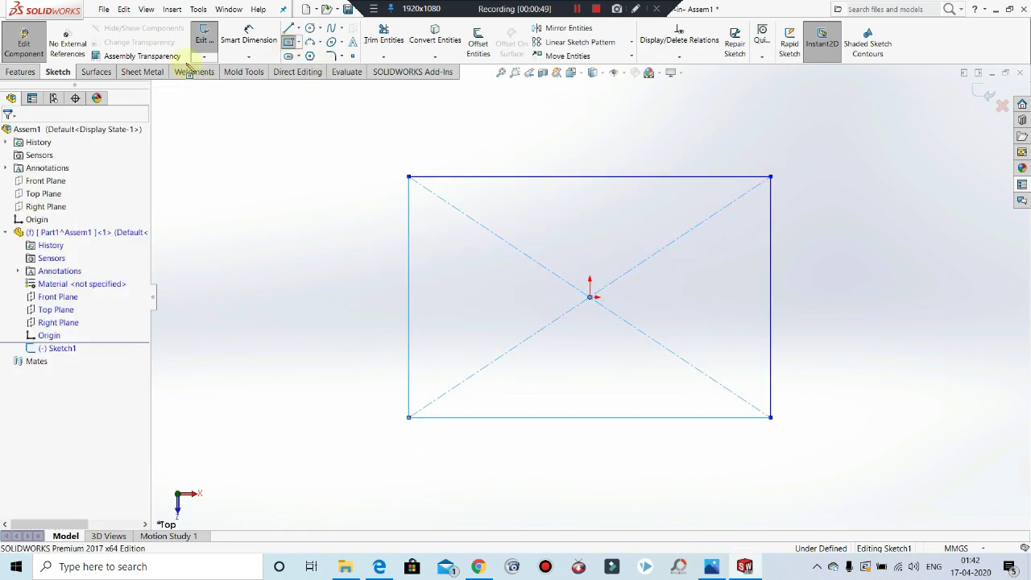
Step: Dimension the rectangle's horizontal and vertical sides as 98*2, giving 196 mm each
left_click(249, 36)
left_click(604, 176)
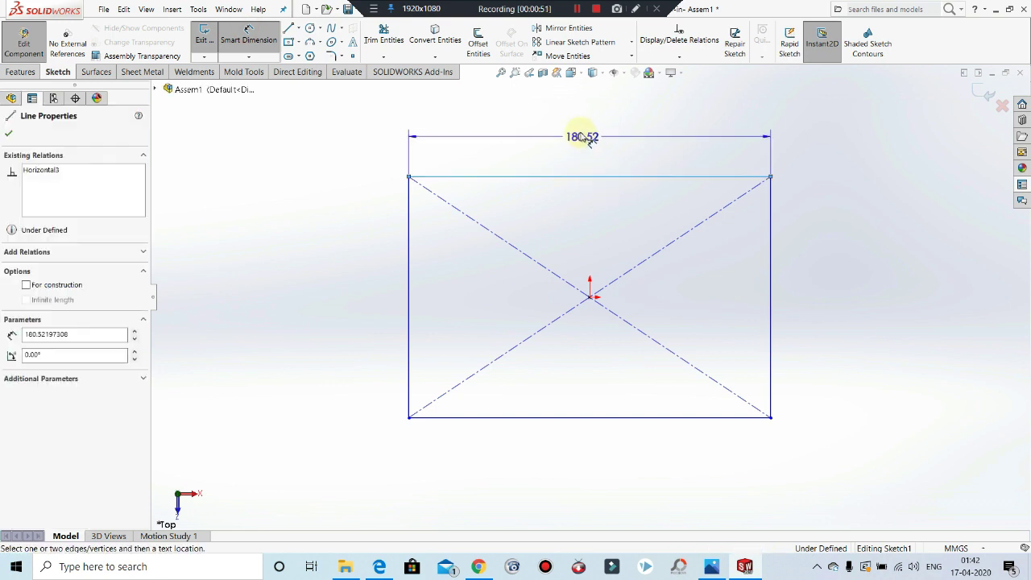
left_click(583, 136)
type("98*2")
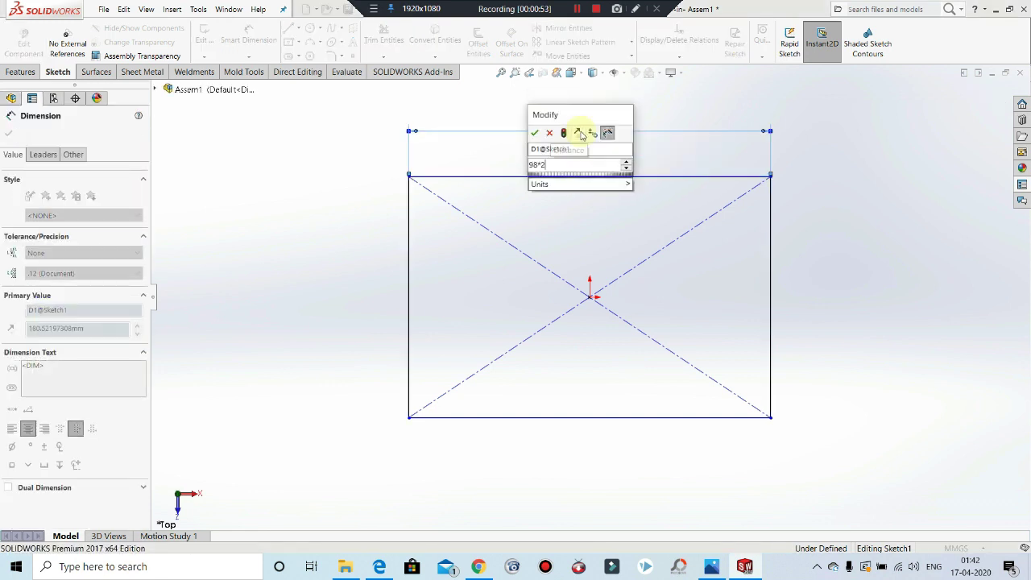
key("Return")
left_click(409, 253)
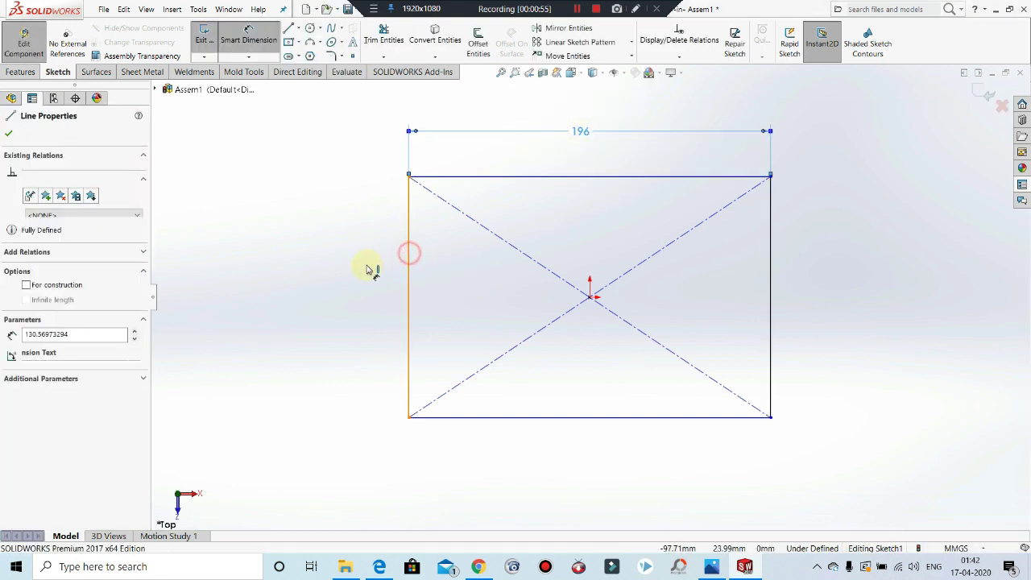
left_click(367, 269)
type("98.*")
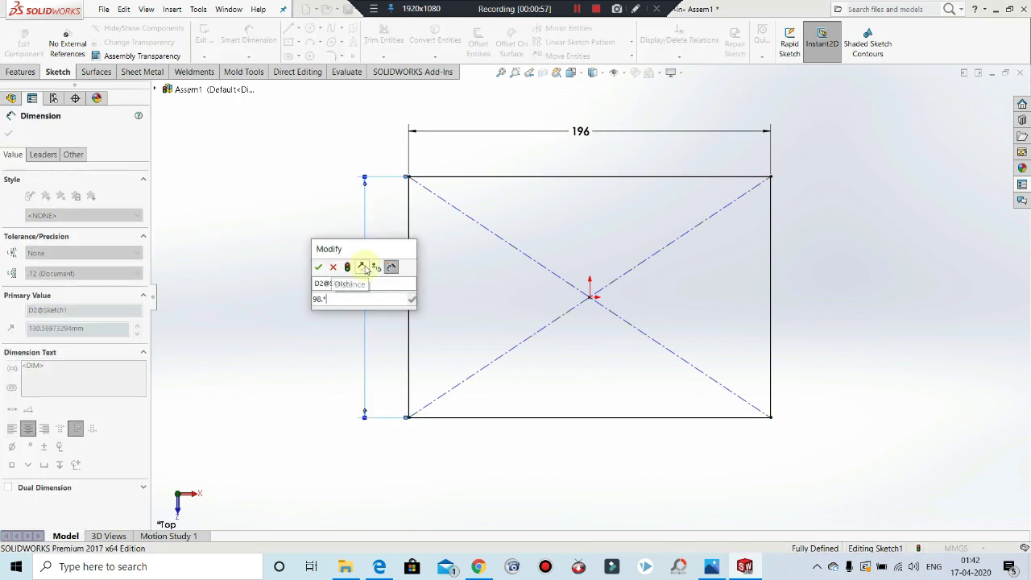
type("2")
key("Return")
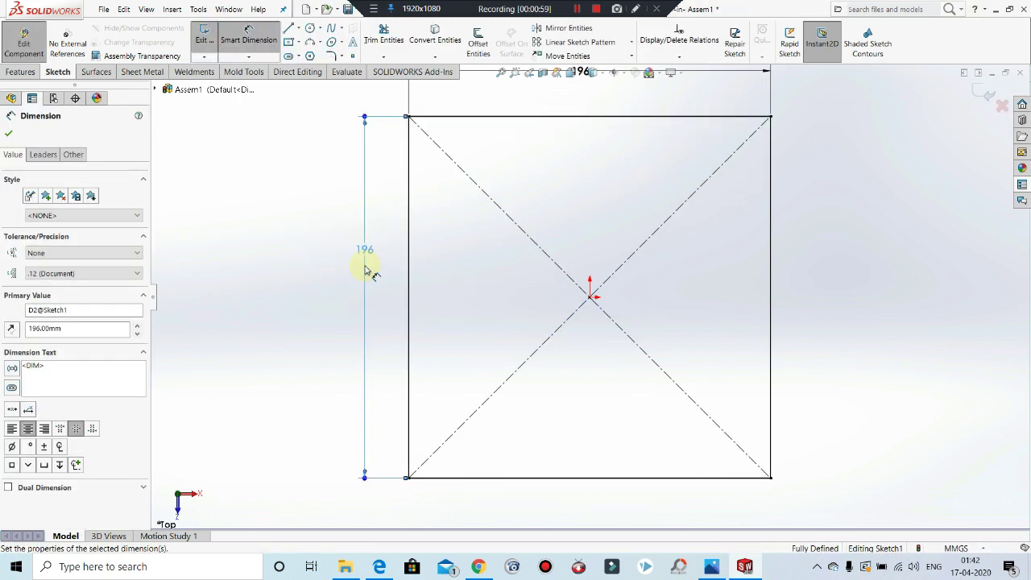
key("f")
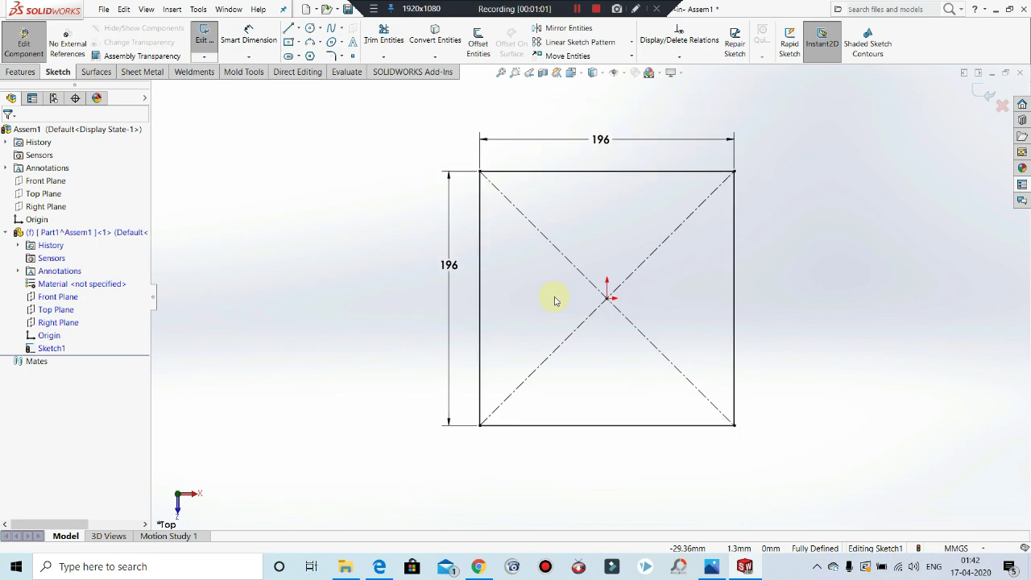
Step: Switch to the MAX_MOULD_BASE.pdf drawing in Edge and examine the guide pillar hole positions, diameters and fits in the plan and section views
left_click(379, 566)
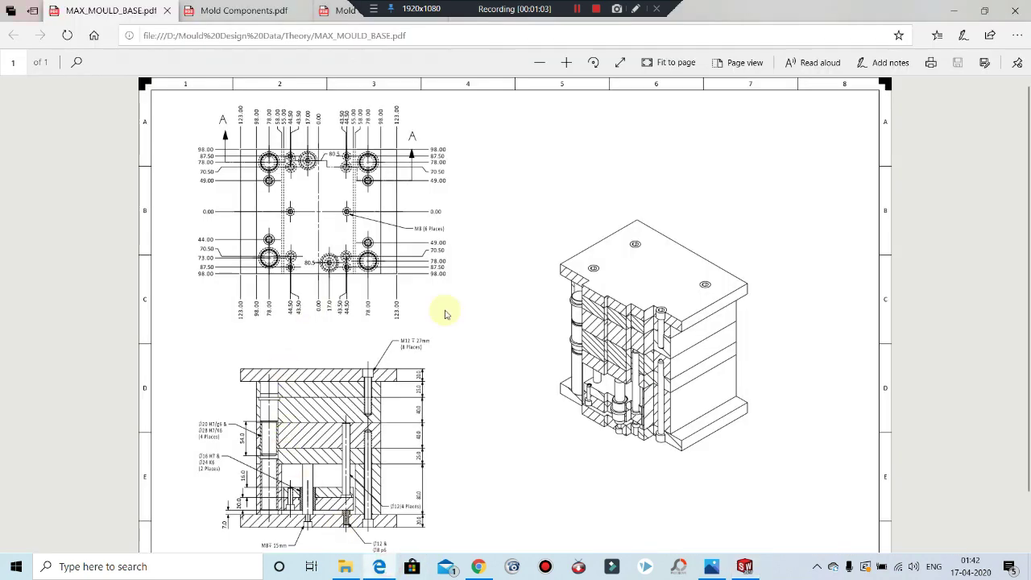
left_click(566, 62)
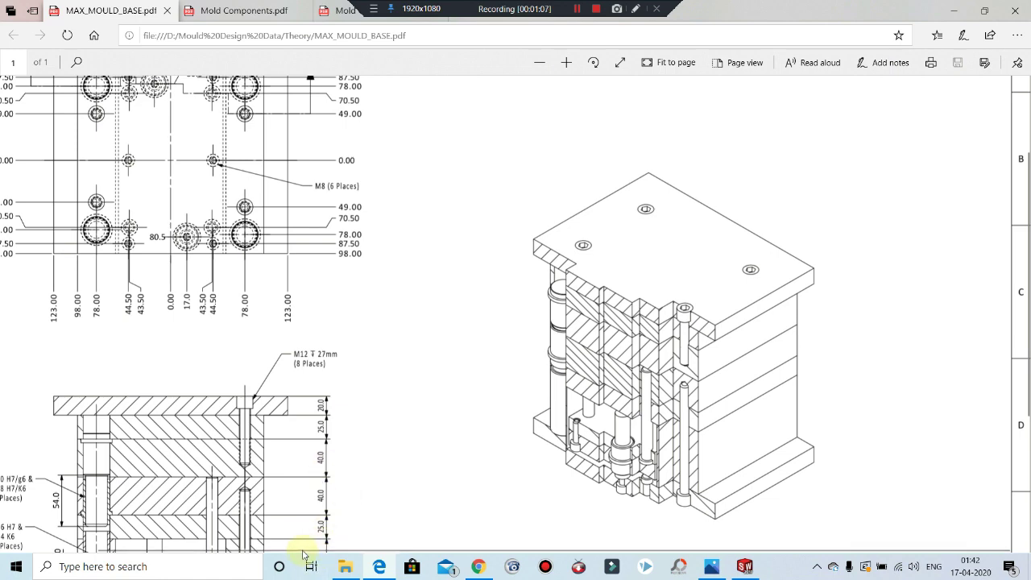
left_click_drag(299, 547, 207, 556)
scroll(326, 214, "up", 3)
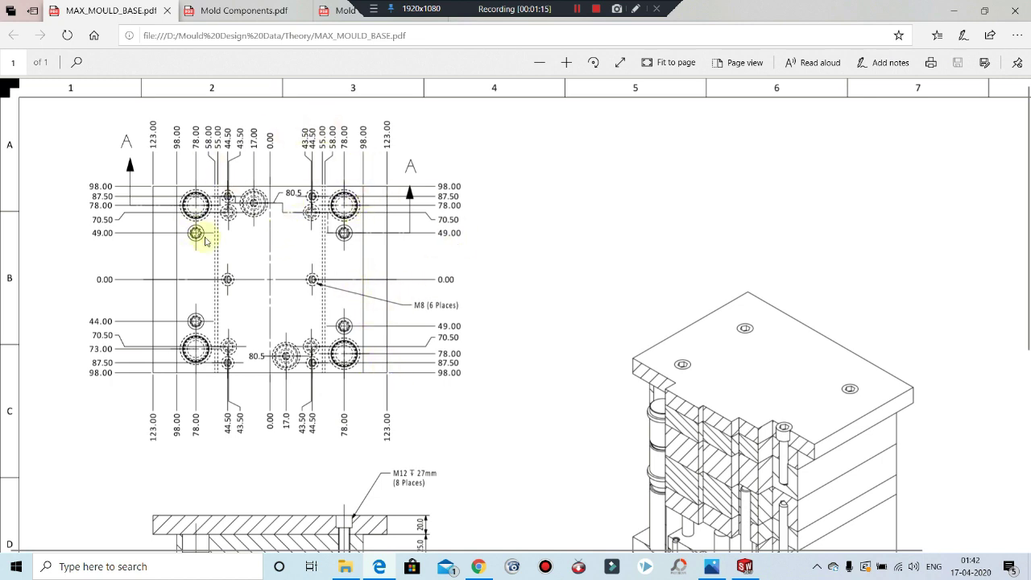
scroll(644, 314, "down", 5)
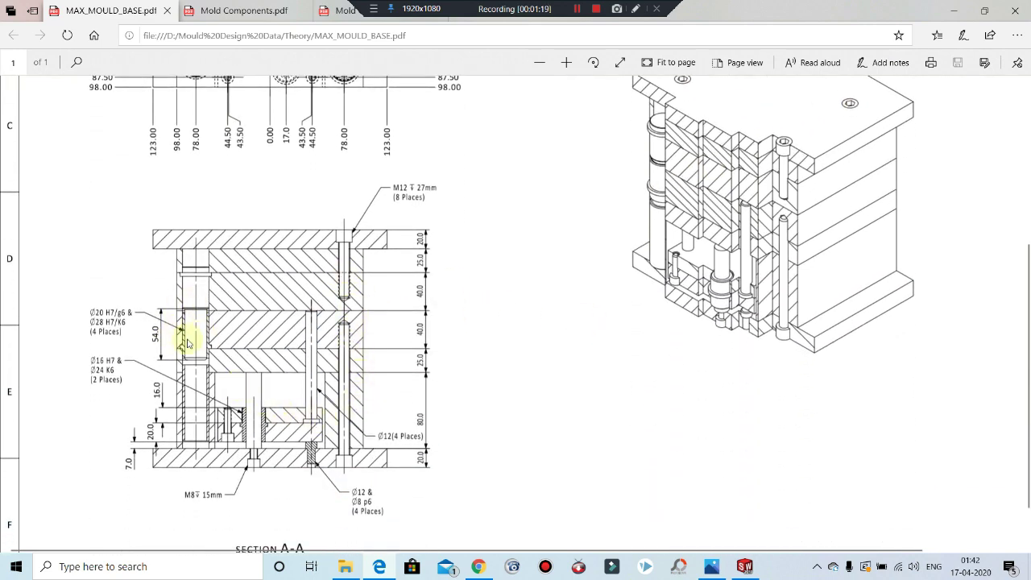
scroll(194, 352, "up", 2)
scroll(212, 360, "down", 2)
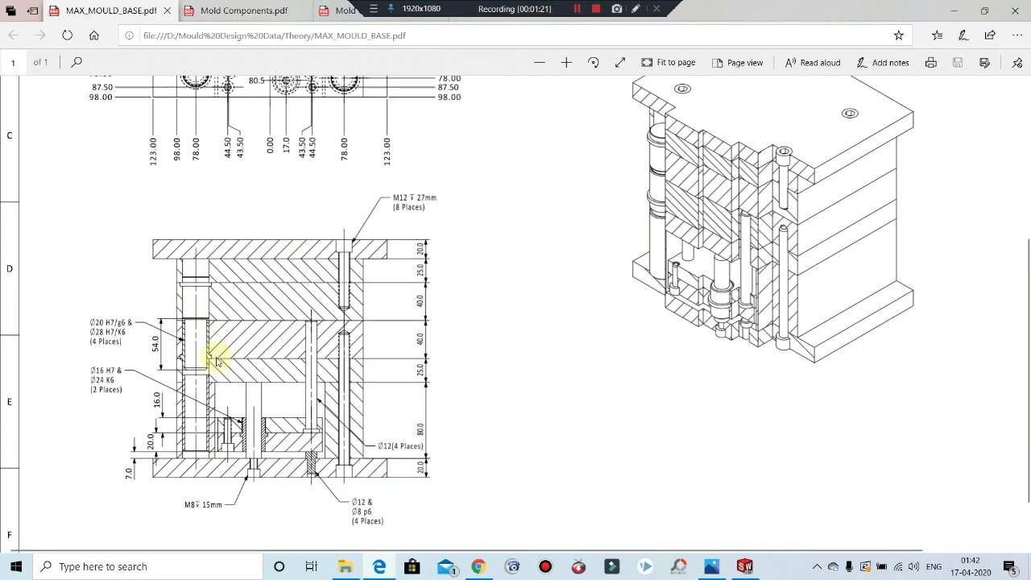
scroll(189, 346, "up", 1)
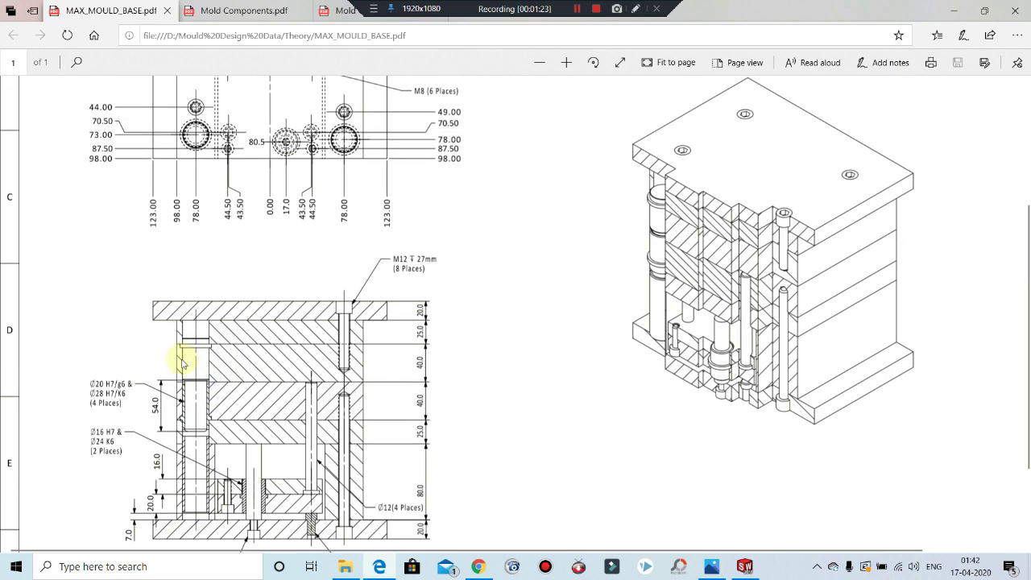
scroll(149, 378, "down", 1)
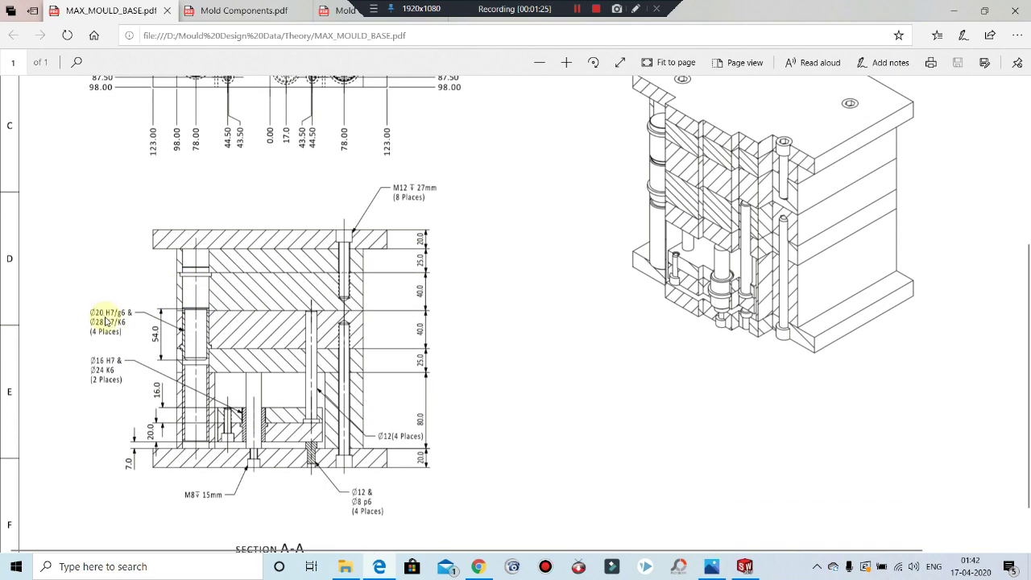
Step: Examine the guide pillar and bush fit callouts in the drawing's section view, checking them against the IT grade values image in Photos
scroll(113, 334, "up", 1)
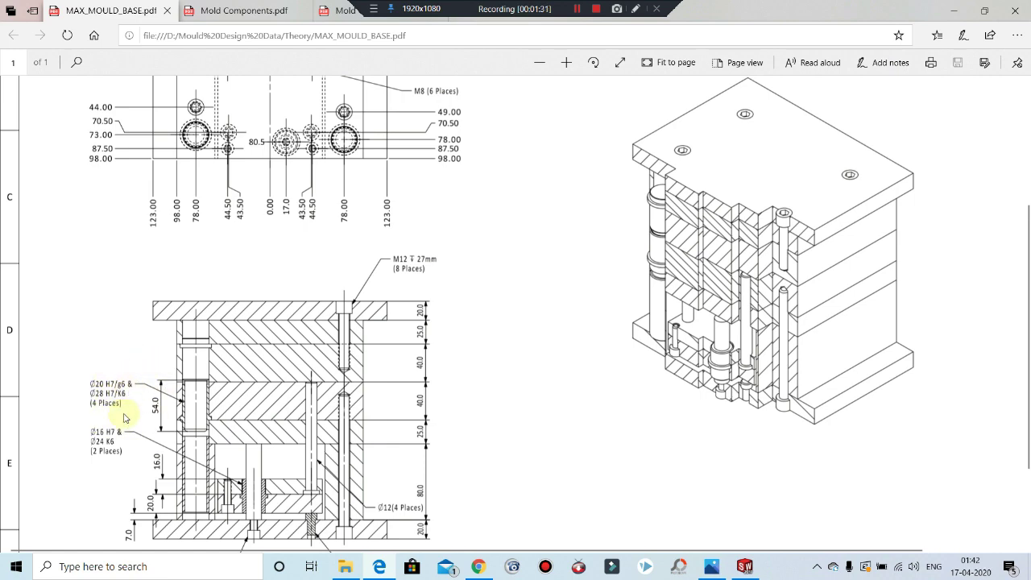
scroll(127, 416, "up", 1)
scroll(129, 409, "down", 2)
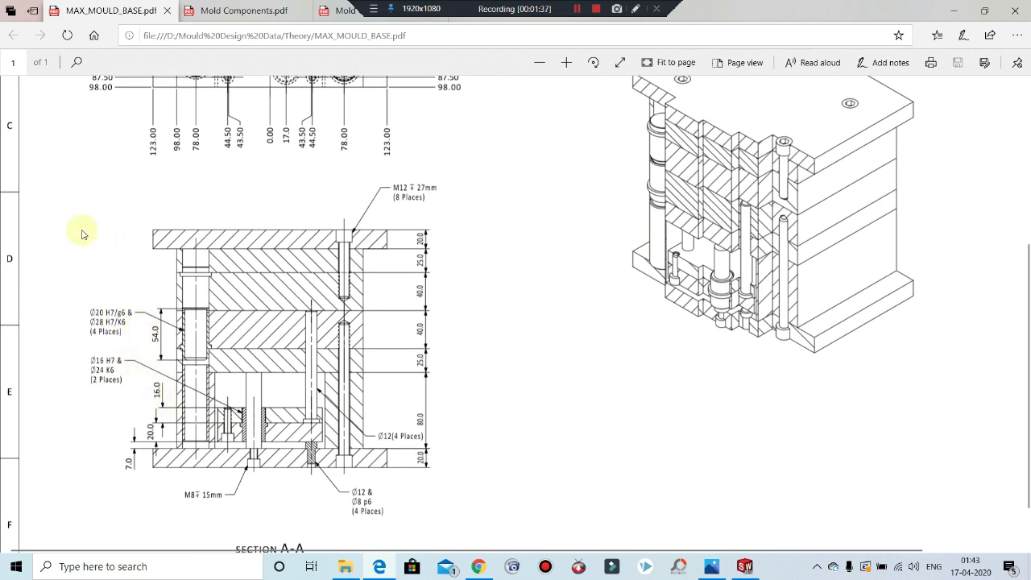
left_click(713, 568)
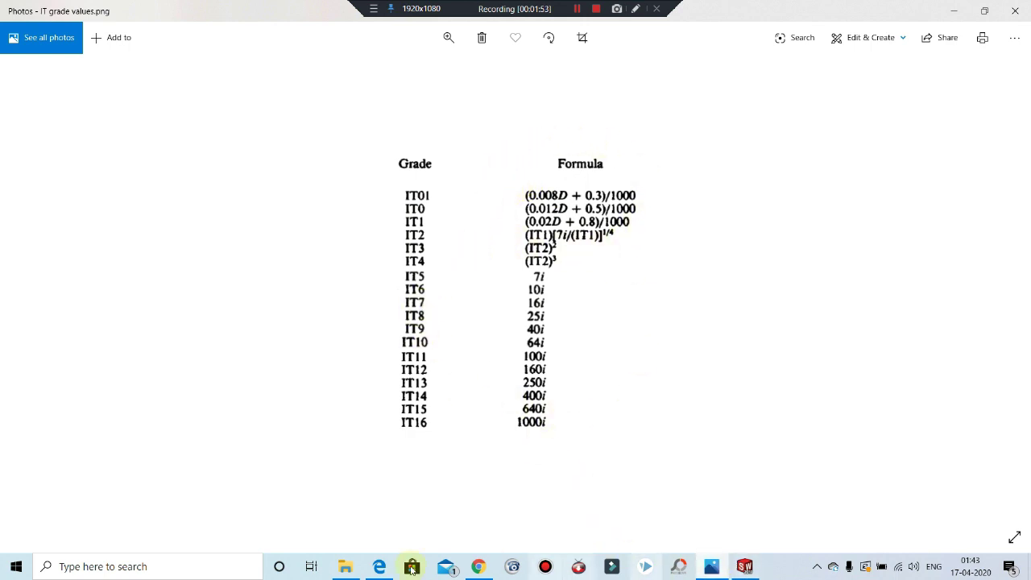
left_click(379, 567)
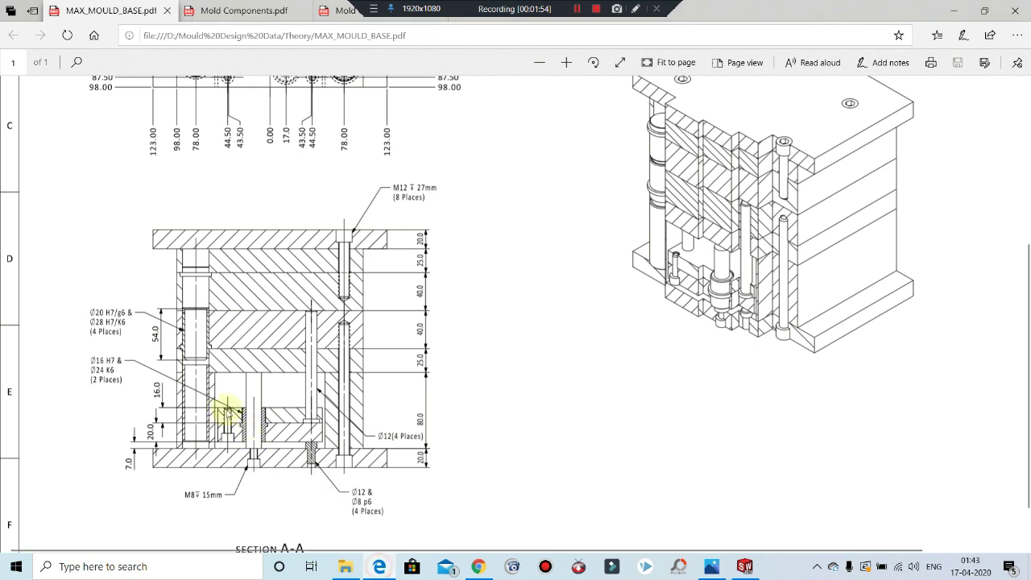
left_click(121, 313)
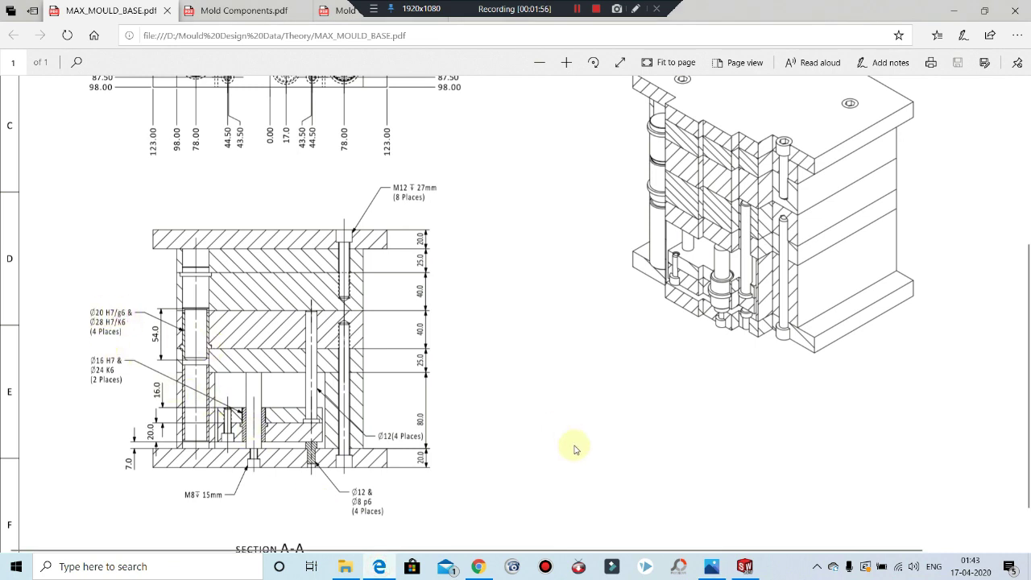
mouse_move(754, 572)
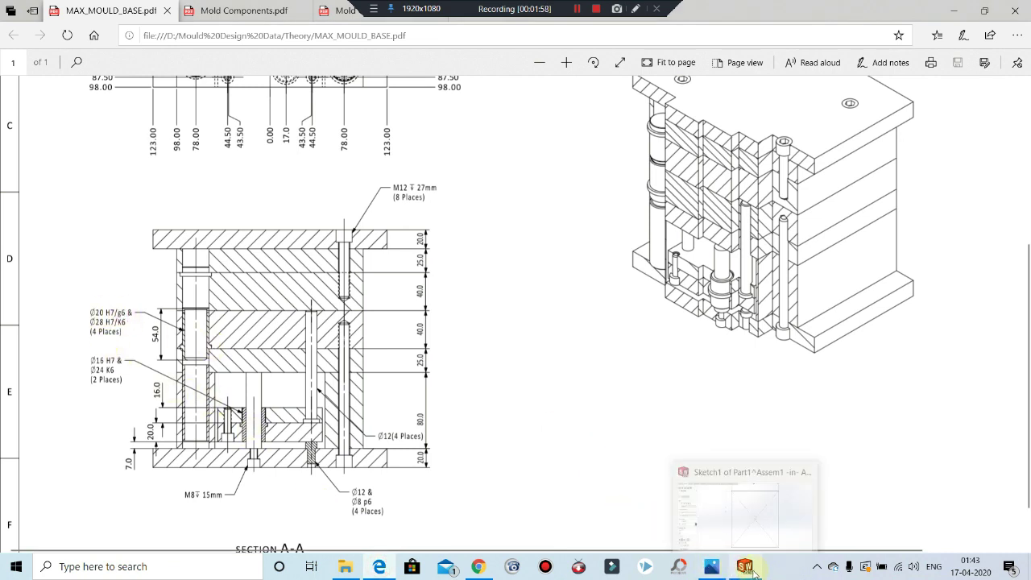
Step: Switch to Photos and review the hole and shaft fit diagram, the IT grade formula and the standard tolerance grade table
left_click(712, 567)
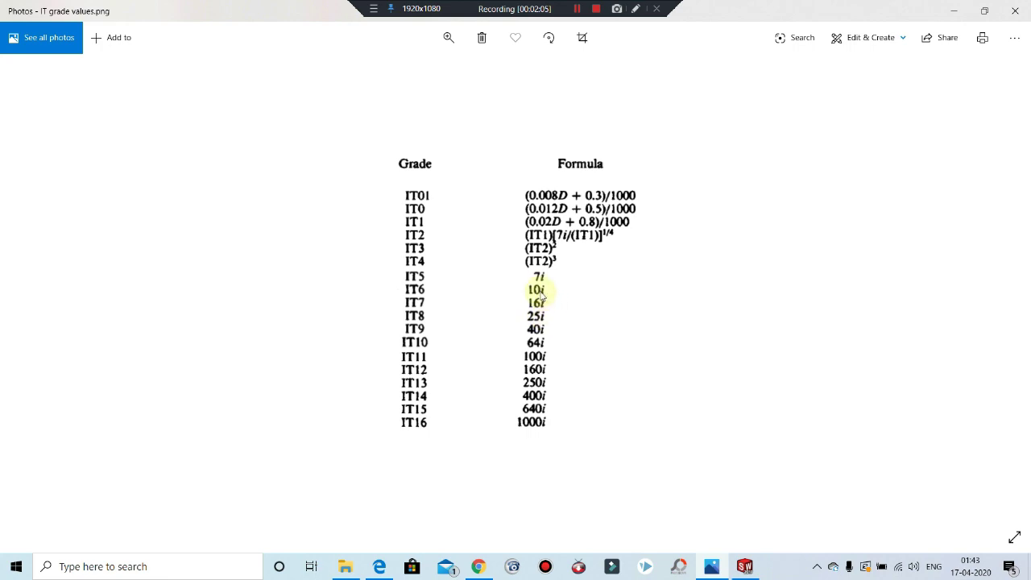
key("Right")
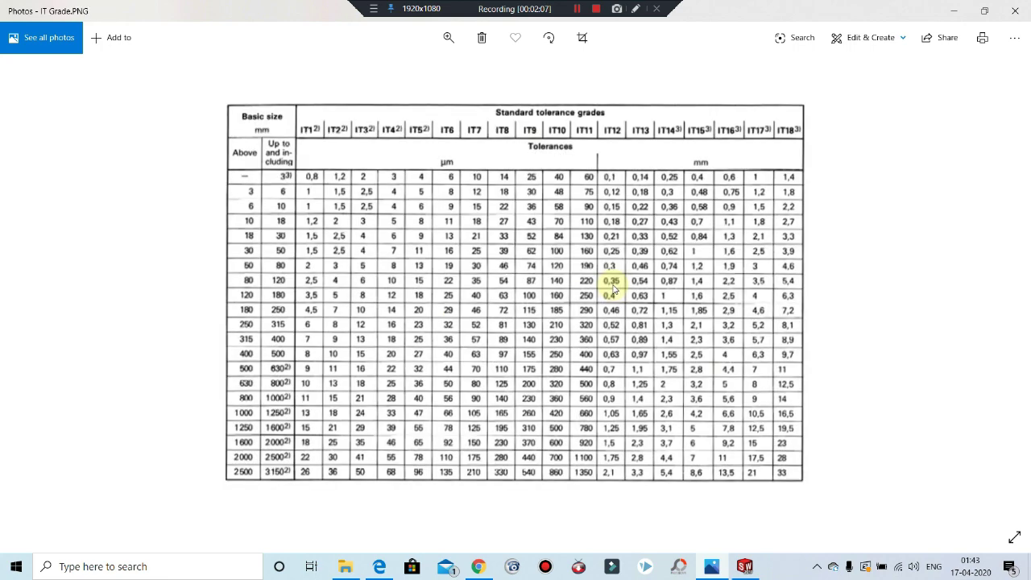
key("Left")
key("Left")
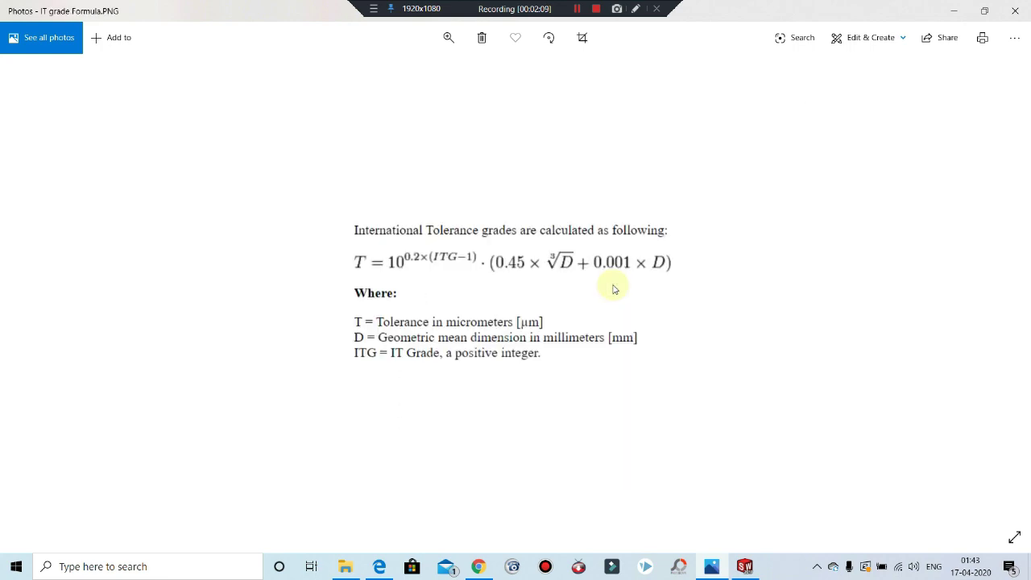
key("Left")
key("Left")
key("Left")
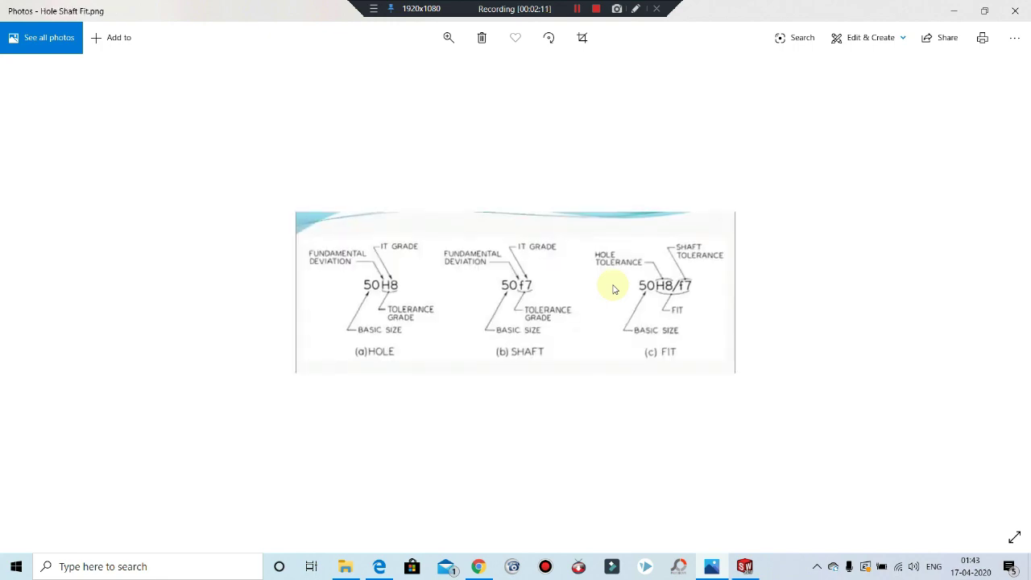
key("Right")
key("Right")
key("Right")
key("Right")
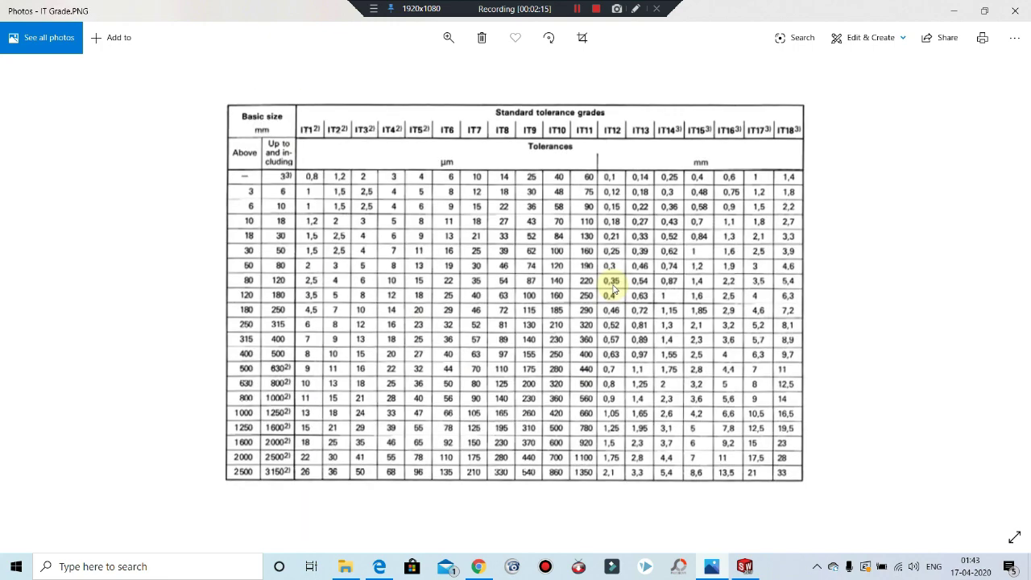
Step: Compare the IT grade formula, tolerance table and grade values, and examine the fundamental shaft deviation formulae
key("Left")
key("Left")
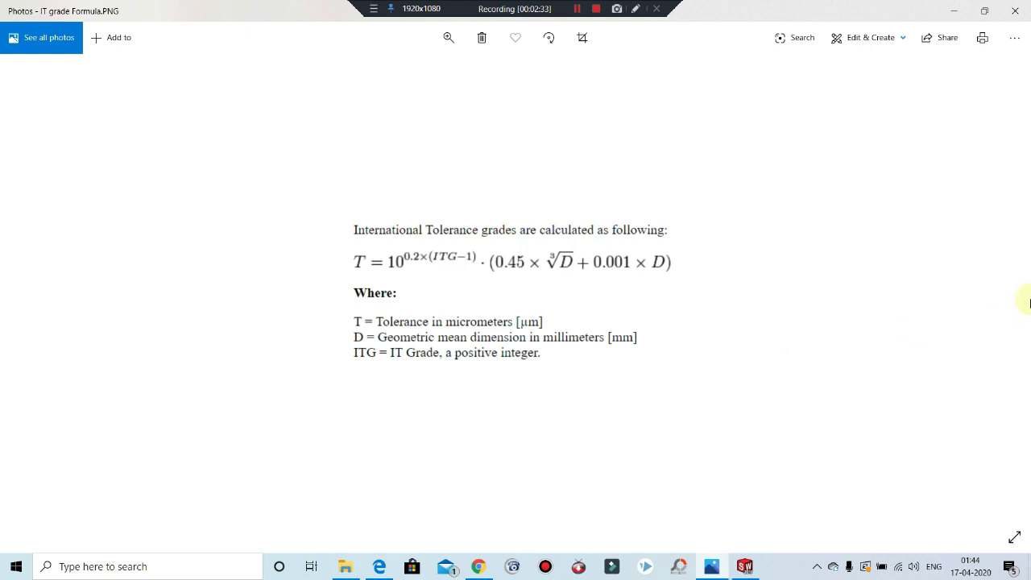
left_click(997, 294)
left_click(997, 295)
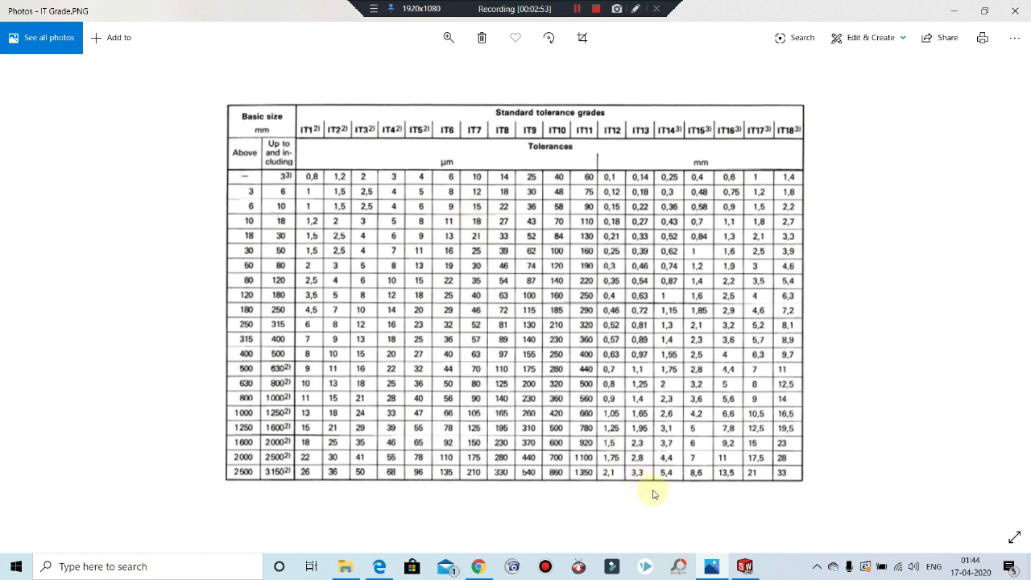
key("Right")
key("Right")
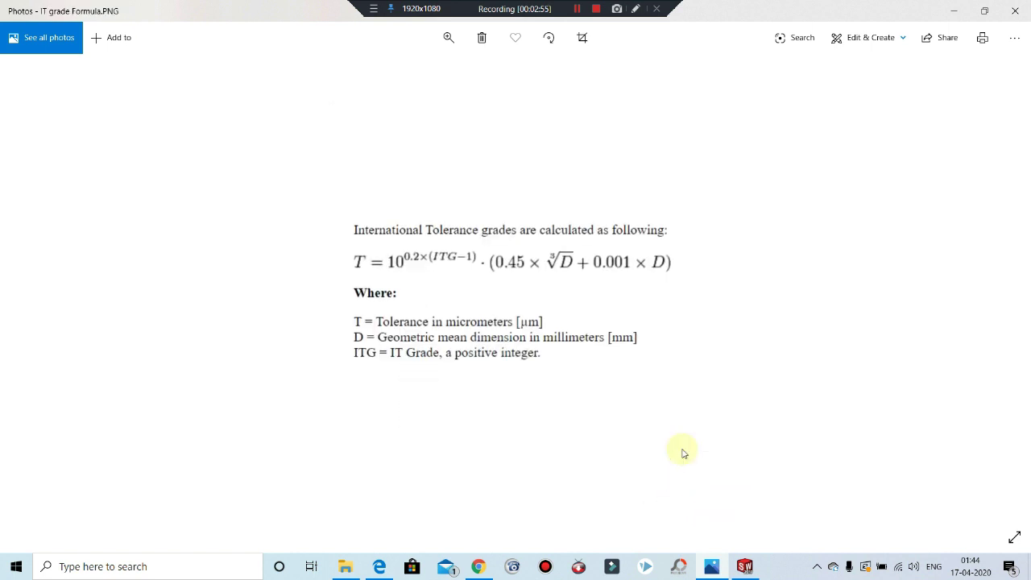
key("Left")
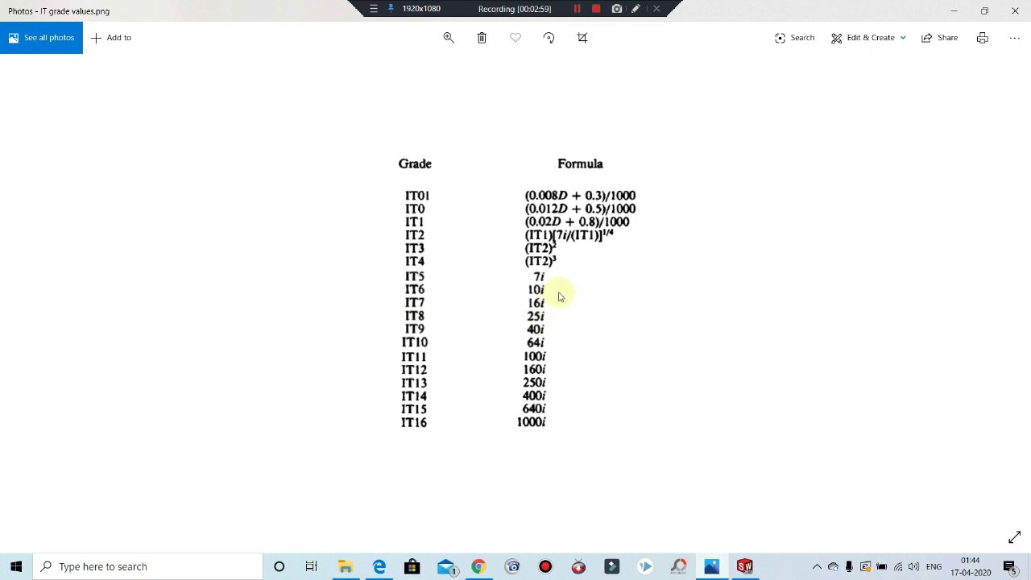
key("Right")
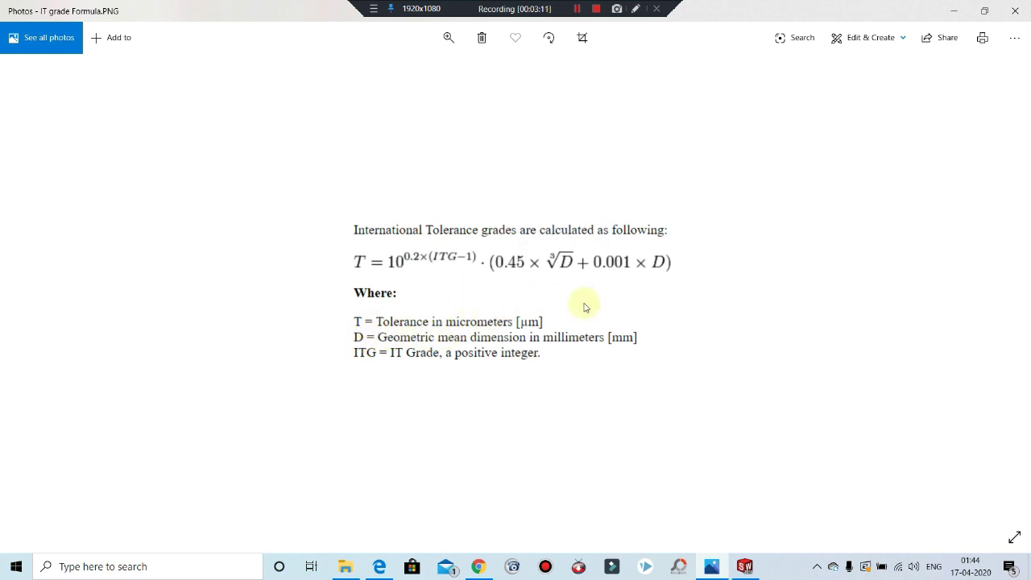
key("Right")
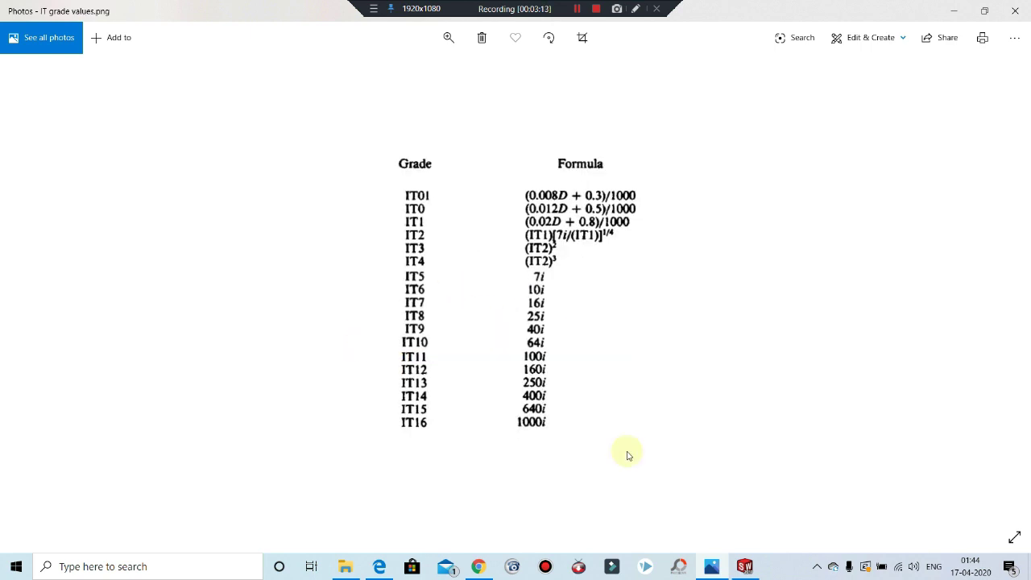
key("Left")
key("Left")
key("Left")
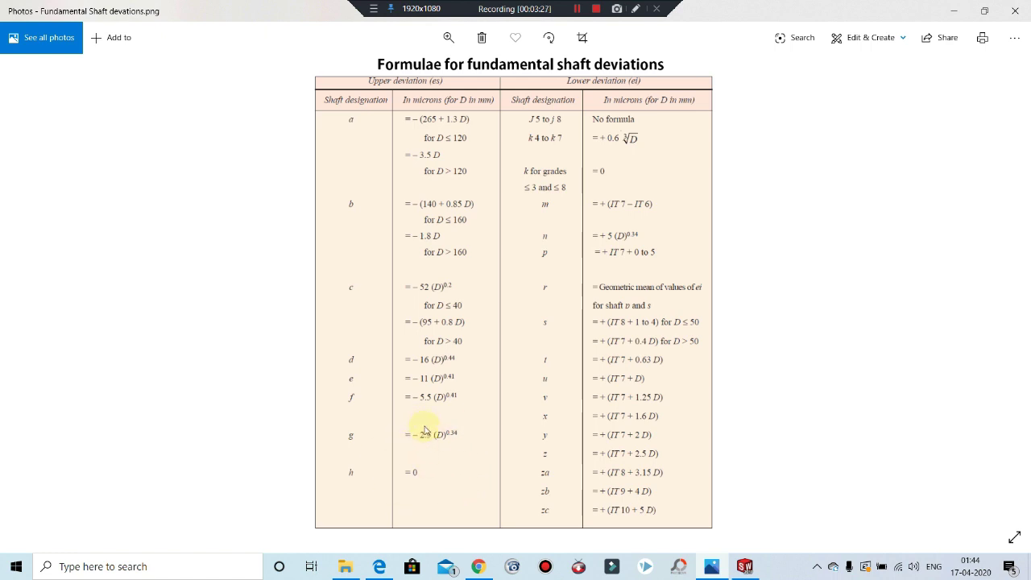
Step: Compare the H7/g6 and H7/K6 callouts in the Edge drawing with the shaft deviation formulae in Photos, and return to SOLIDWORKS
left_click(378, 566)
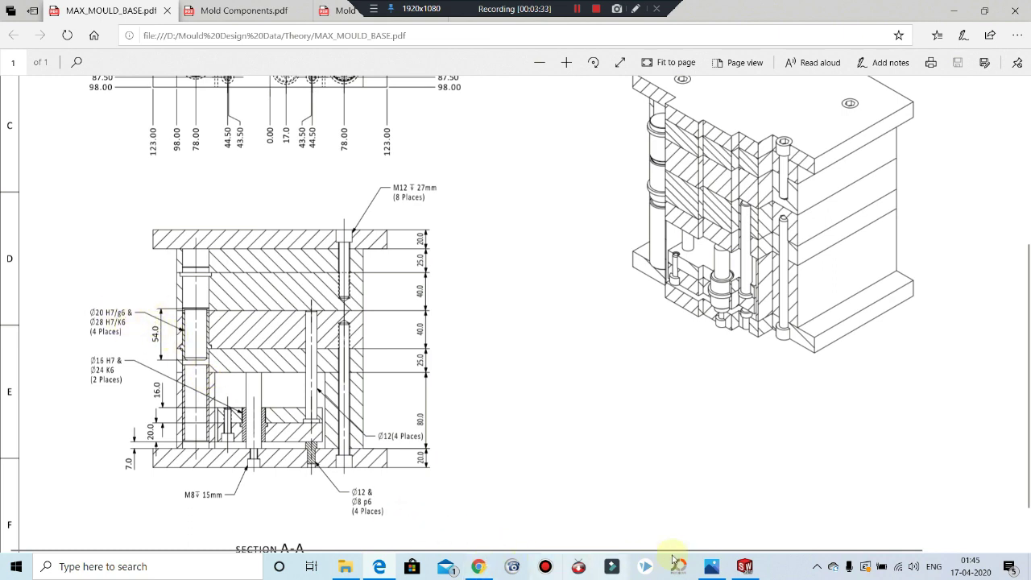
left_click(711, 567)
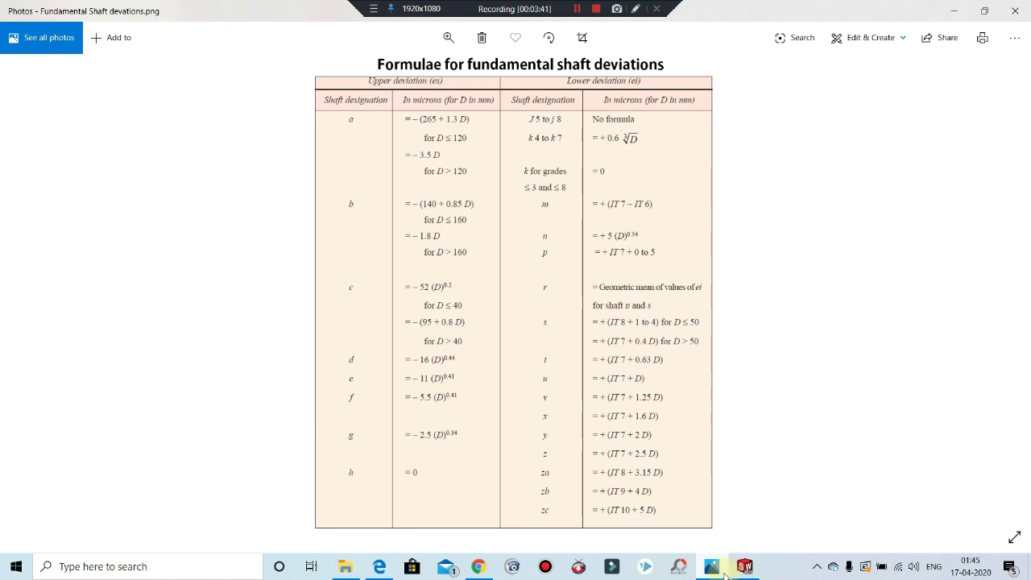
left_click(645, 566)
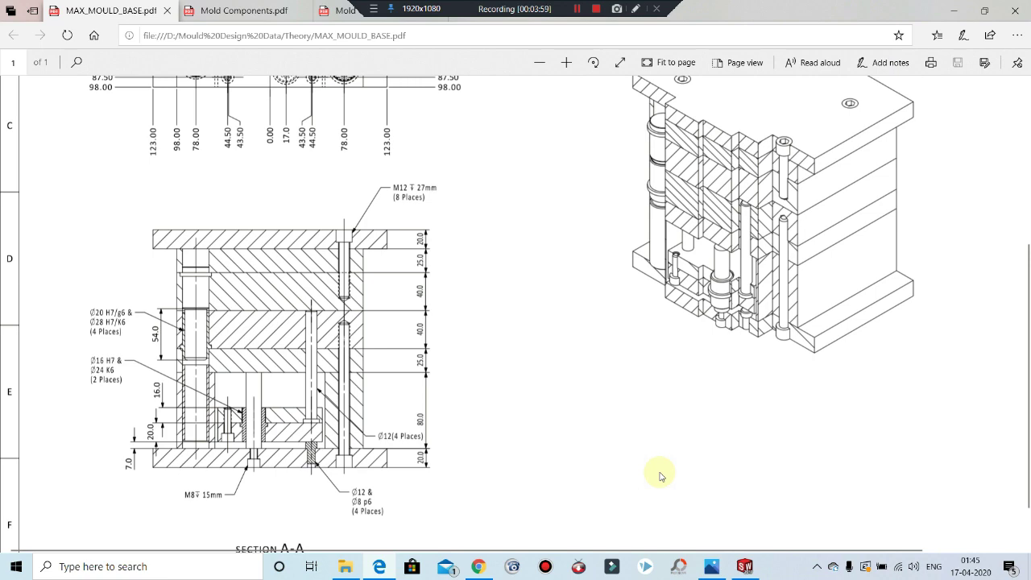
left_click(742, 568)
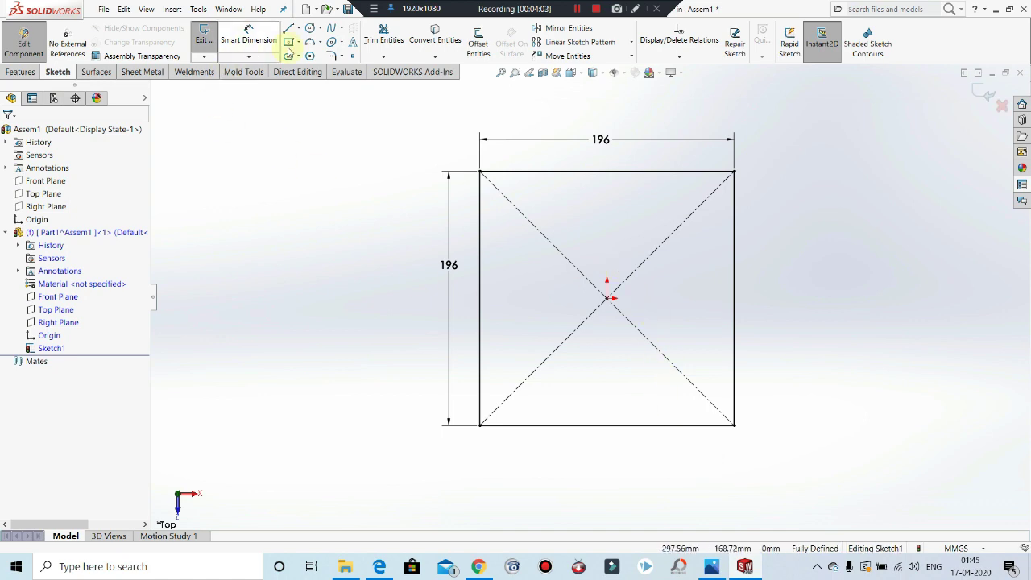
Step: Check the guide pillar hole coordinates and diameters in the MAX_MOULD_BASE.pdf plan and section views in Edge, and minimize the drawing
left_click(389, 570)
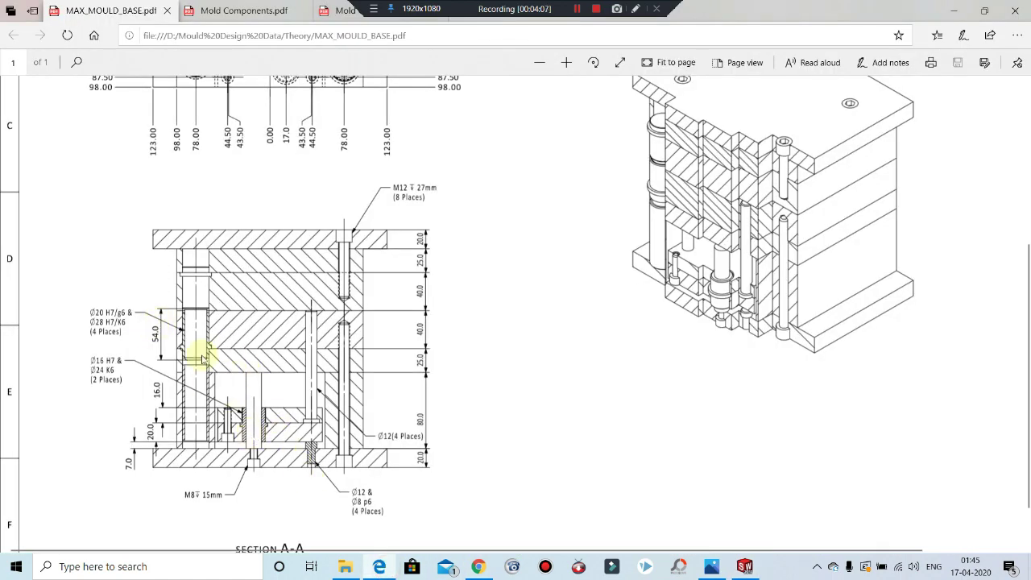
scroll(202, 263, "up", 3)
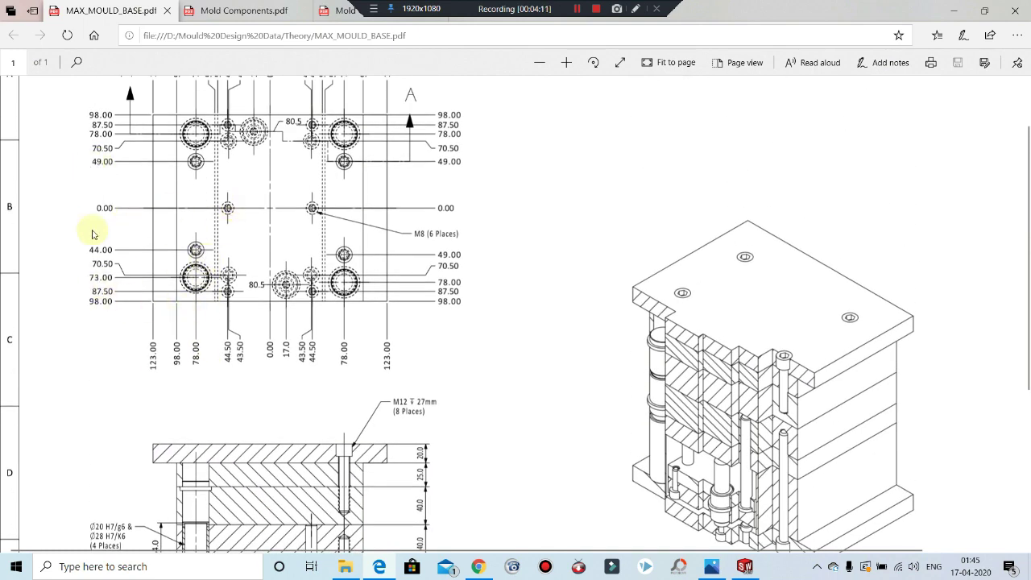
scroll(91, 230, "up", 1)
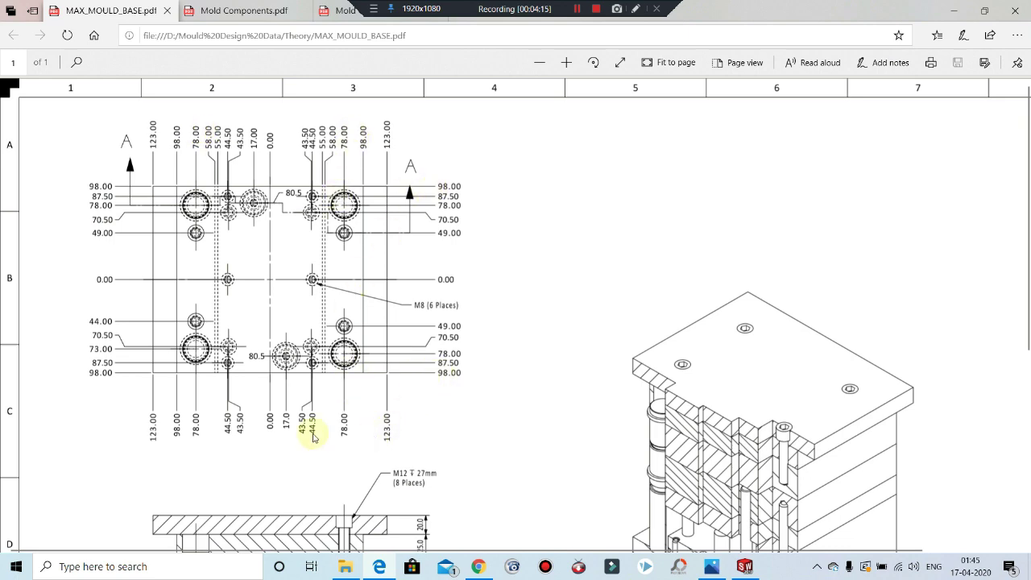
scroll(126, 340, "down", 1)
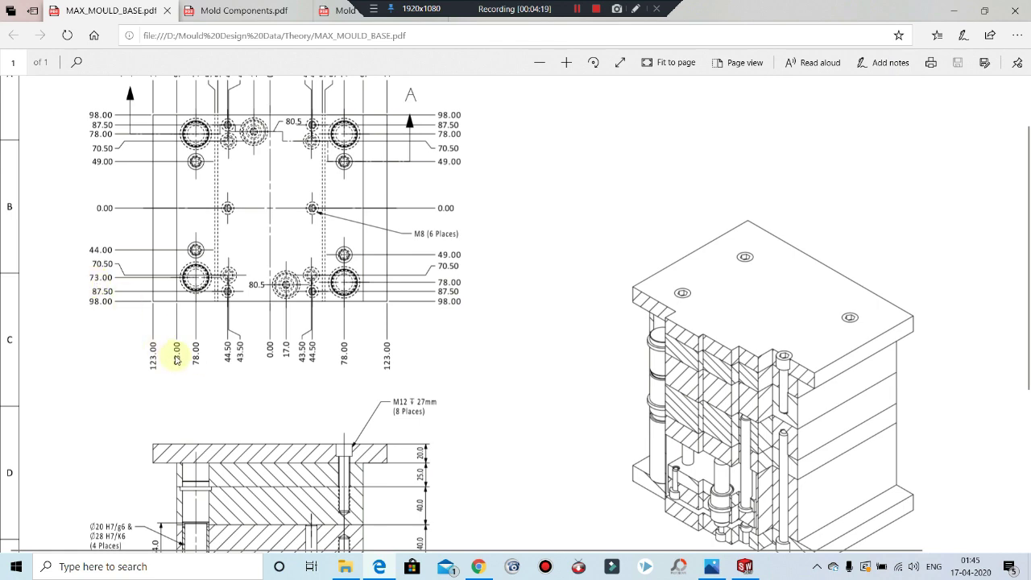
scroll(202, 351, "down", 3)
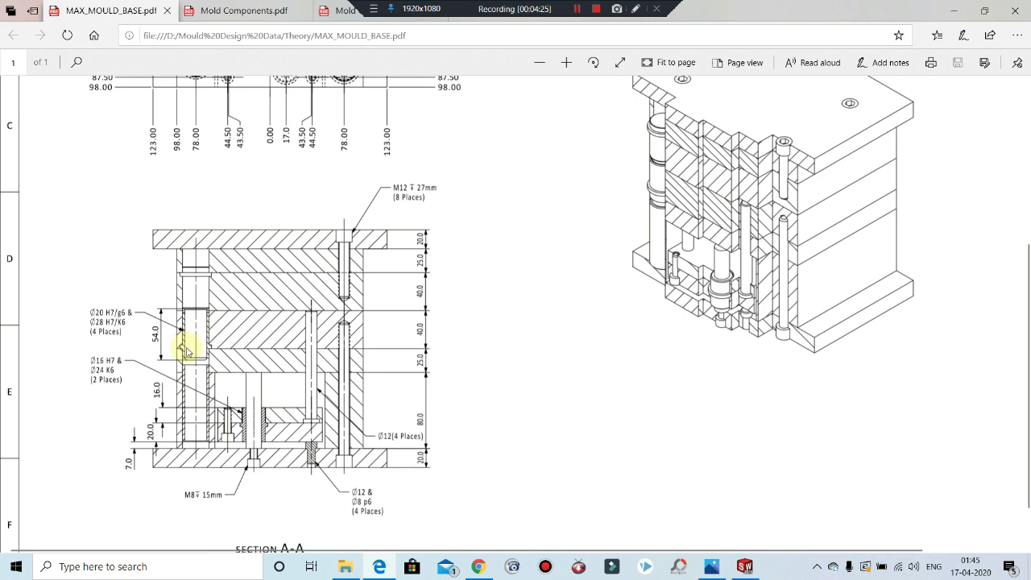
left_click(953, 9)
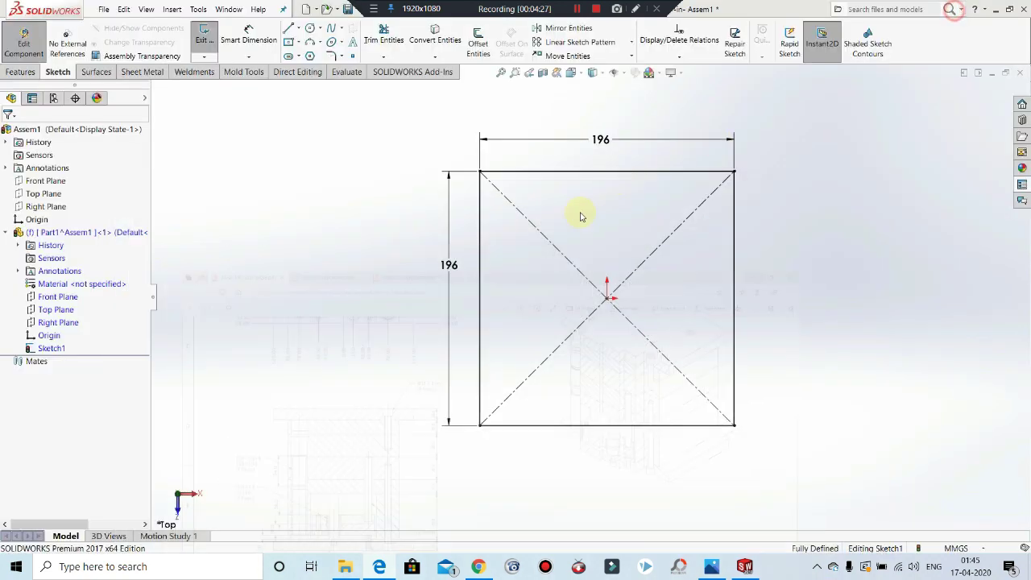
Step: Sketch a 28 mm diameter circle inside the square near its upper-left corner
left_click(309, 28)
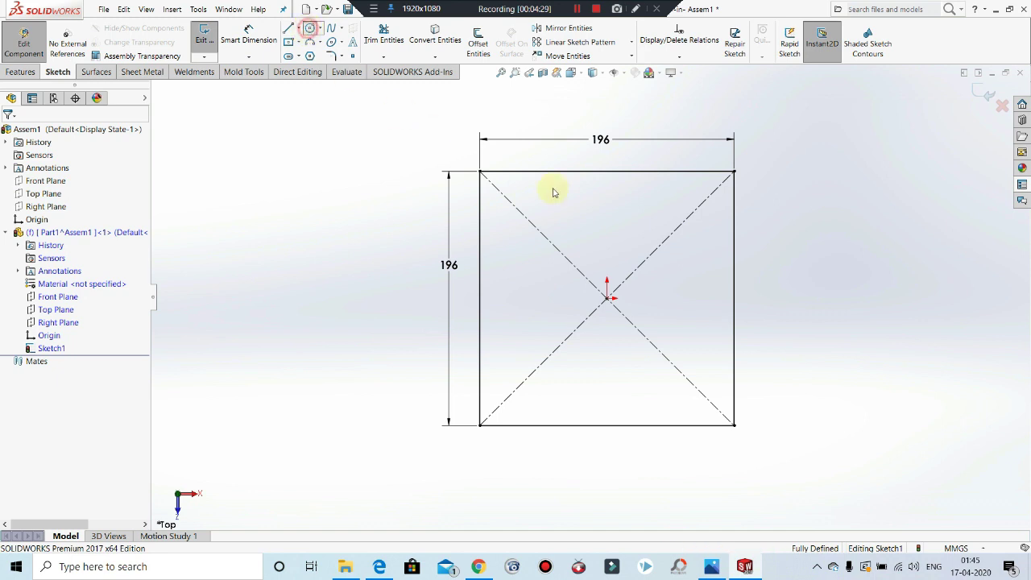
left_click(537, 201)
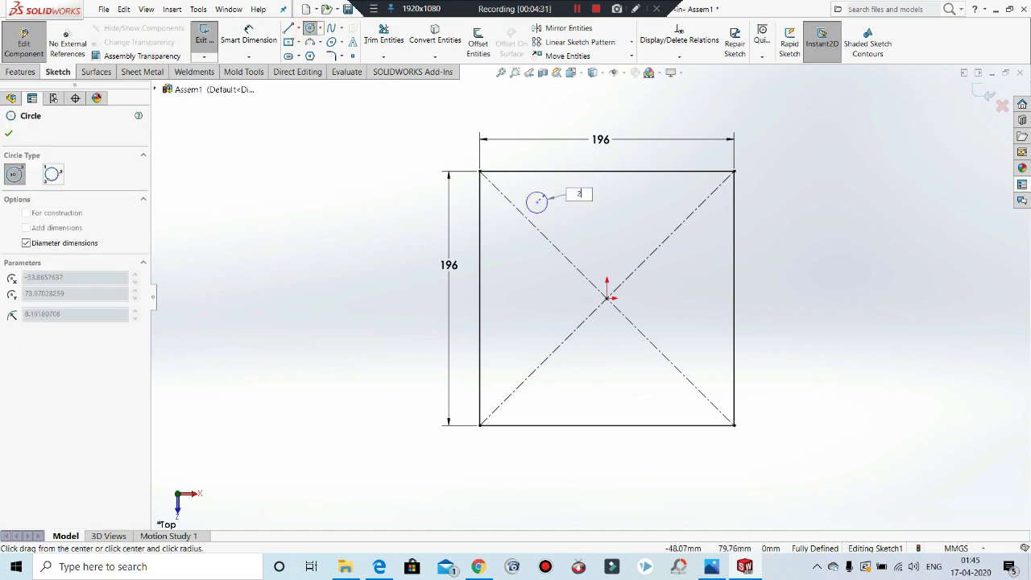
type("28")
key("Return")
key("Escape")
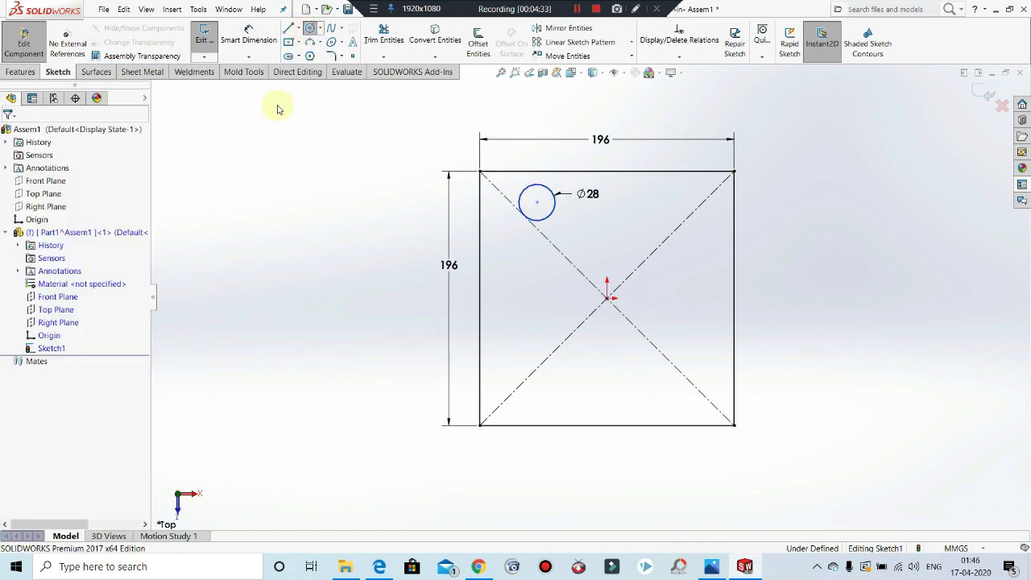
Step: Dimension the vertical distance from the 28 mm circle's centre to the square's upper edge as 98-78
left_click(249, 34)
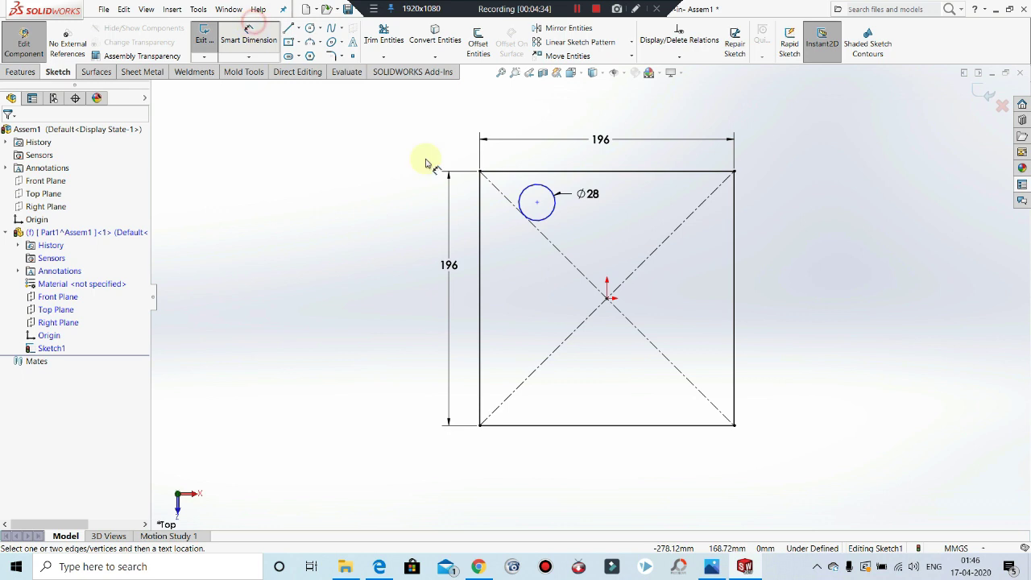
left_click(536, 201)
left_click(532, 171)
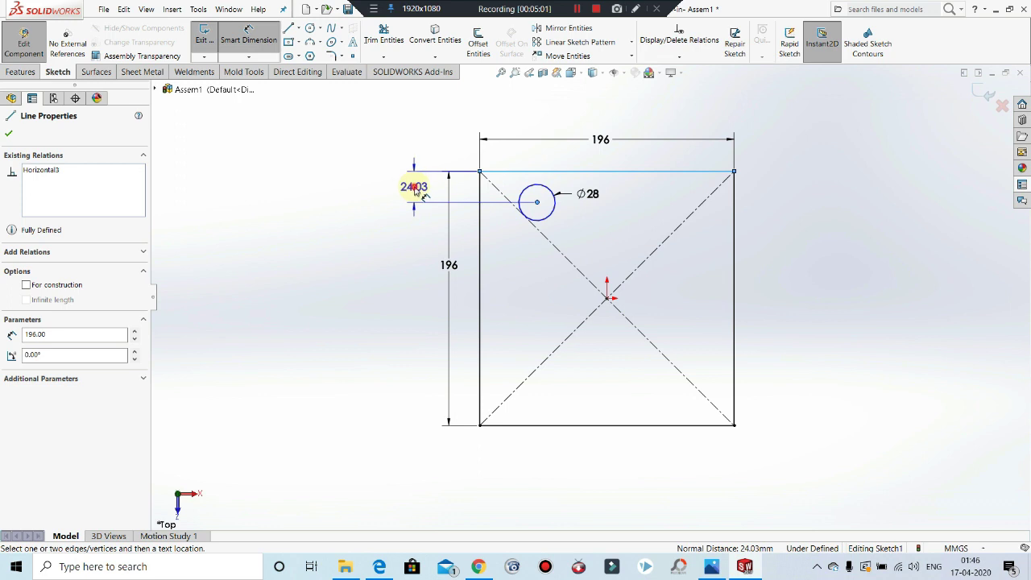
left_click(418, 192)
type("98")
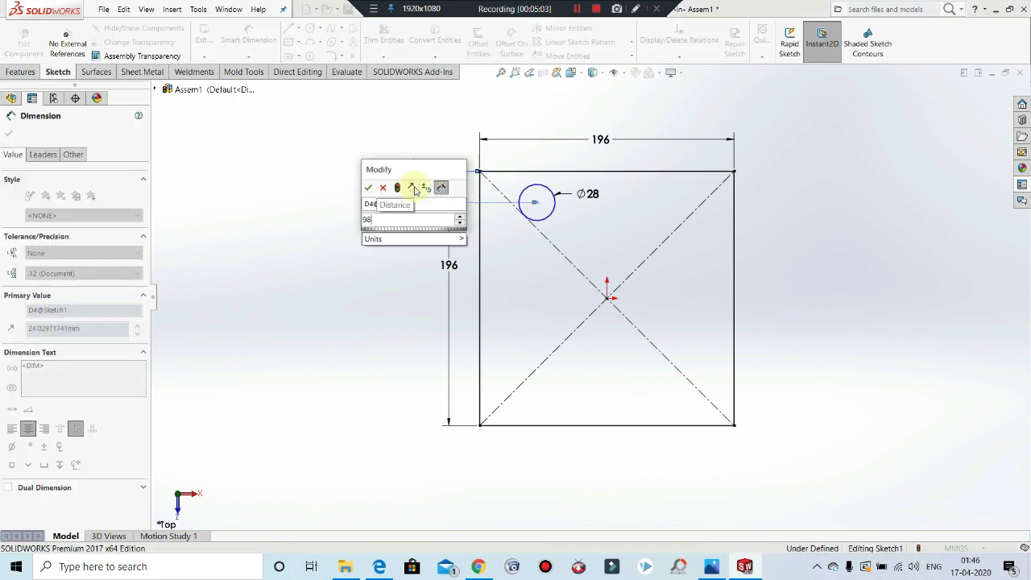
type("-78")
key("Return")
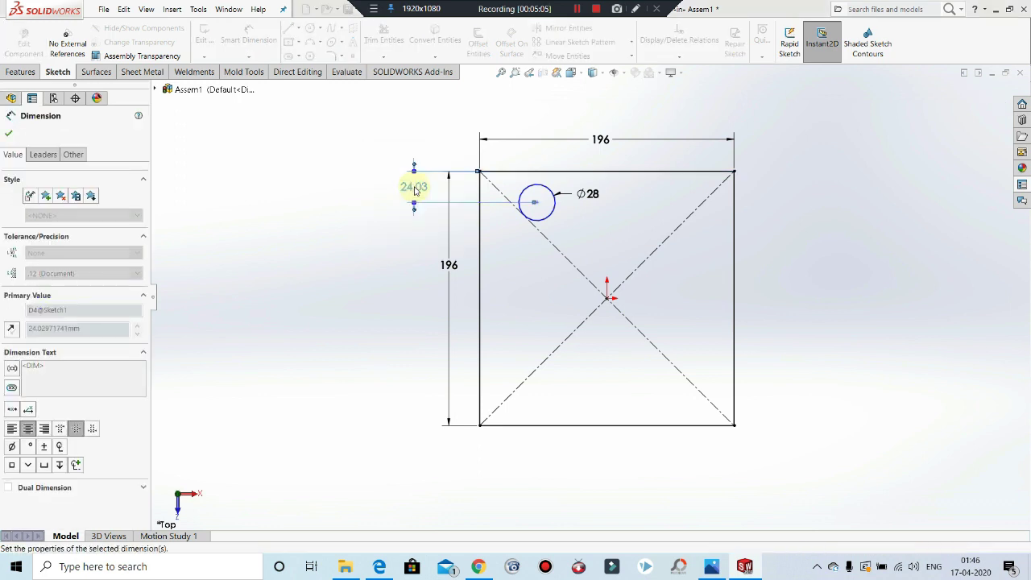
Step: Dimension the horizontal distance from the 28 mm circle's centre to the square's left edge as 98-78
left_click(536, 198)
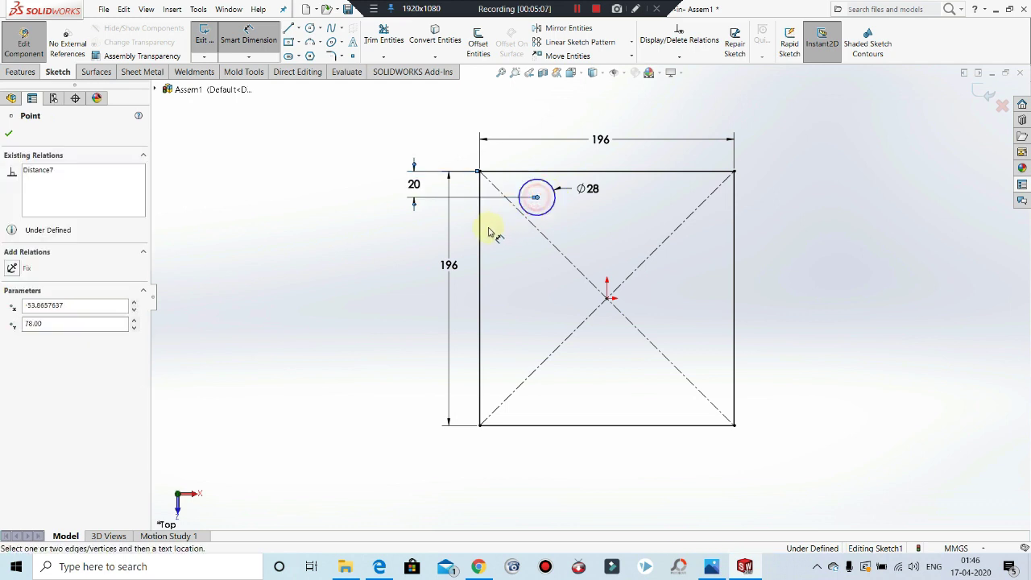
left_click(486, 209)
left_click(508, 101)
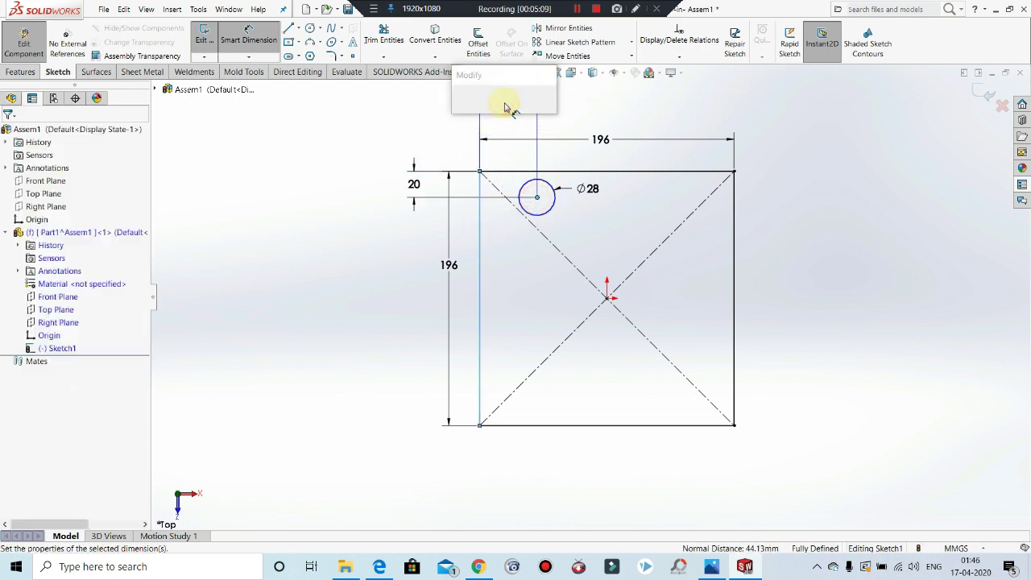
type("98-78")
key("Return")
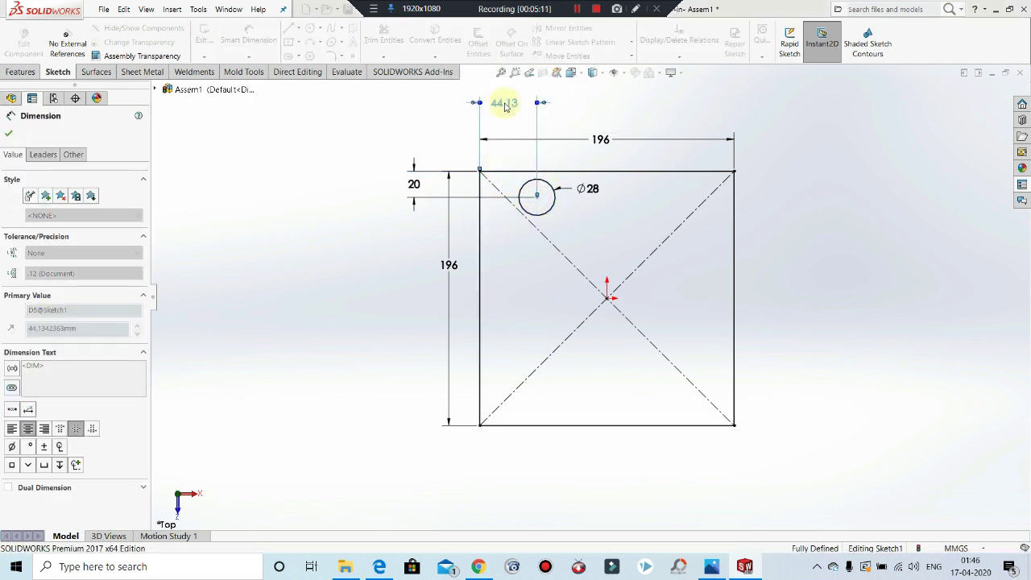
left_click(628, 247)
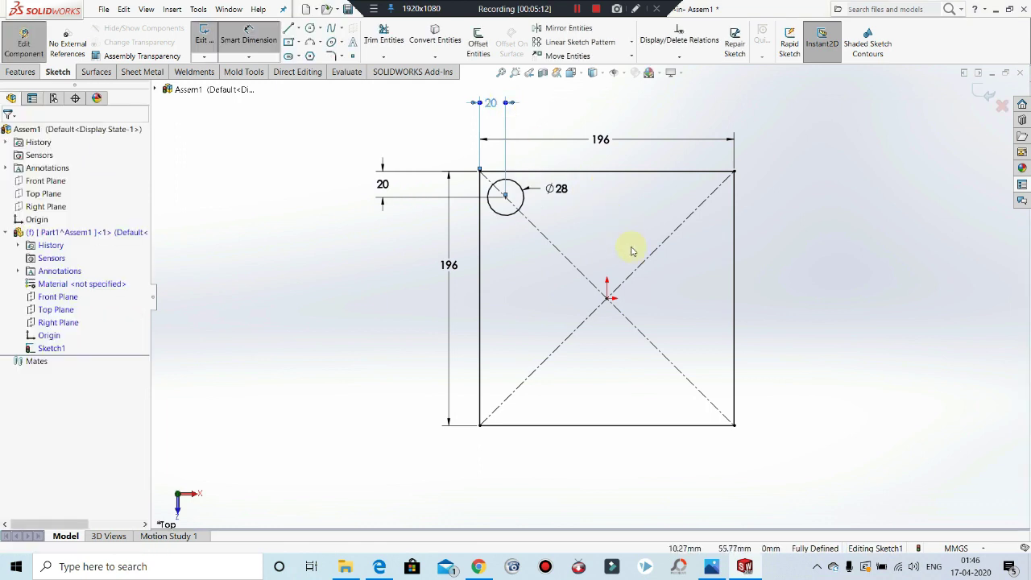
Step: Draw a vertical construction centreline upward from the origin inside the square
left_click(299, 31)
left_click(318, 54)
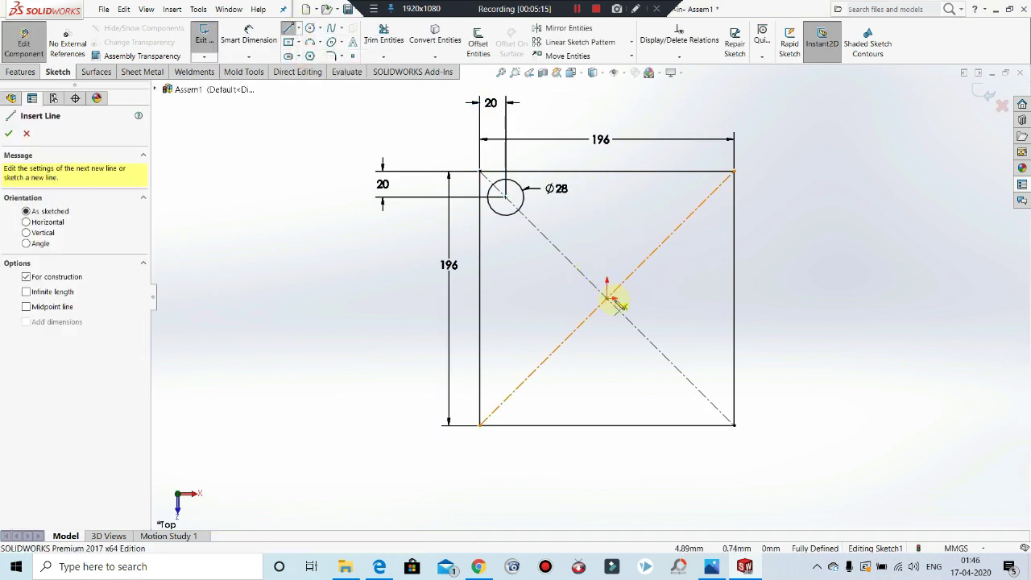
left_click_drag(606, 299, 607, 218)
key("Escape")
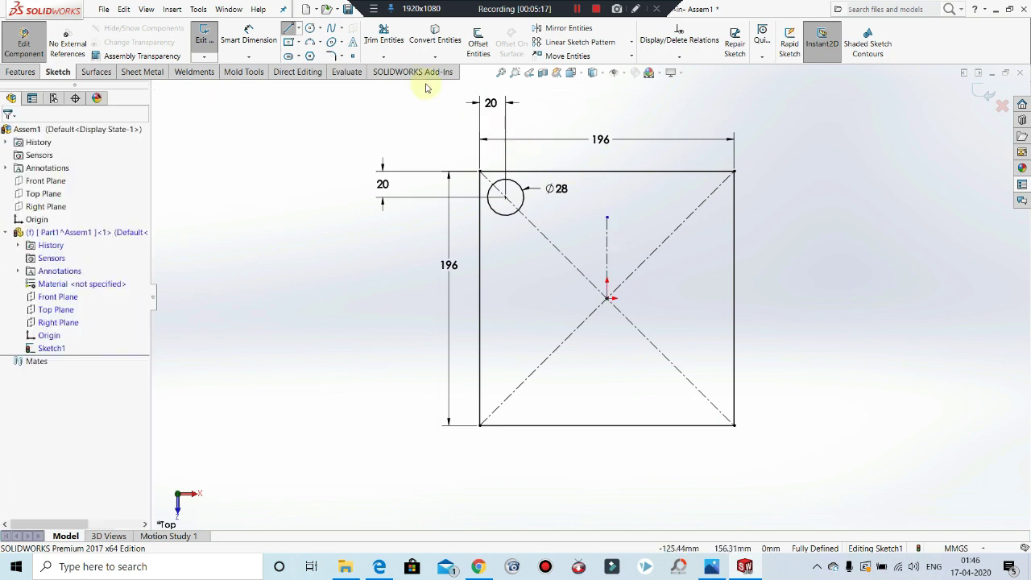
Step: Sketch a second 28 mm diameter circle inside the square near its lower-left corner
left_click(310, 30)
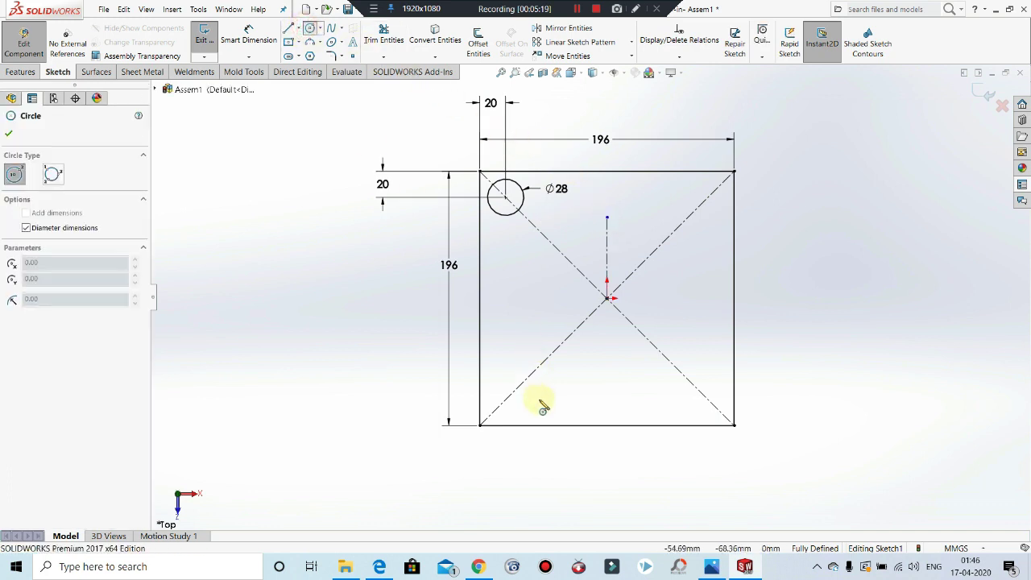
left_click(529, 387)
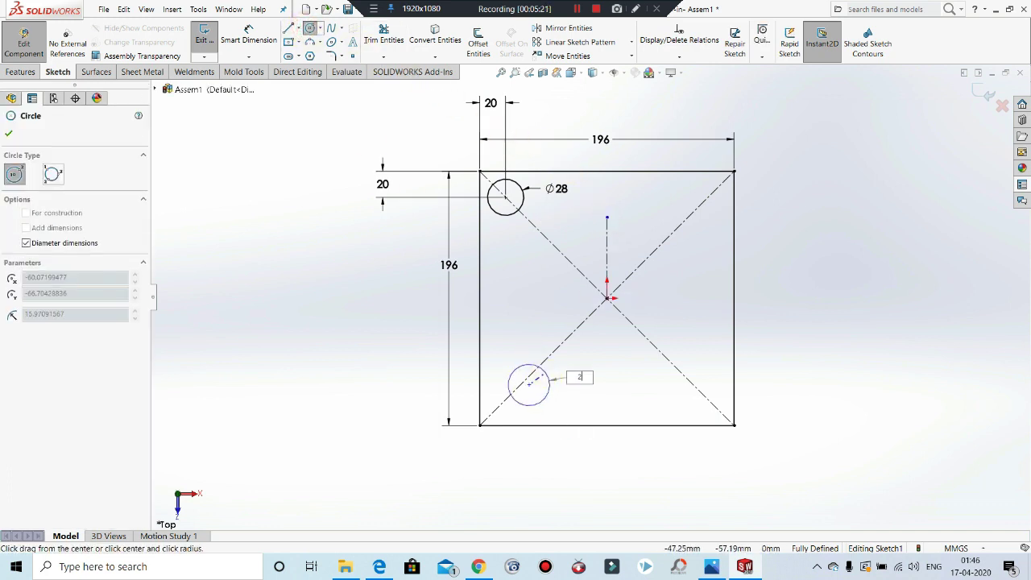
key("Return")
key("Escape")
Step: Start Smart Dimension, check the lower-left guide pillar hole's coordinates in the MAX_MOULD_BASE.pdf plan view in Edge, and return to SOLIDWORKS
left_click(248, 37)
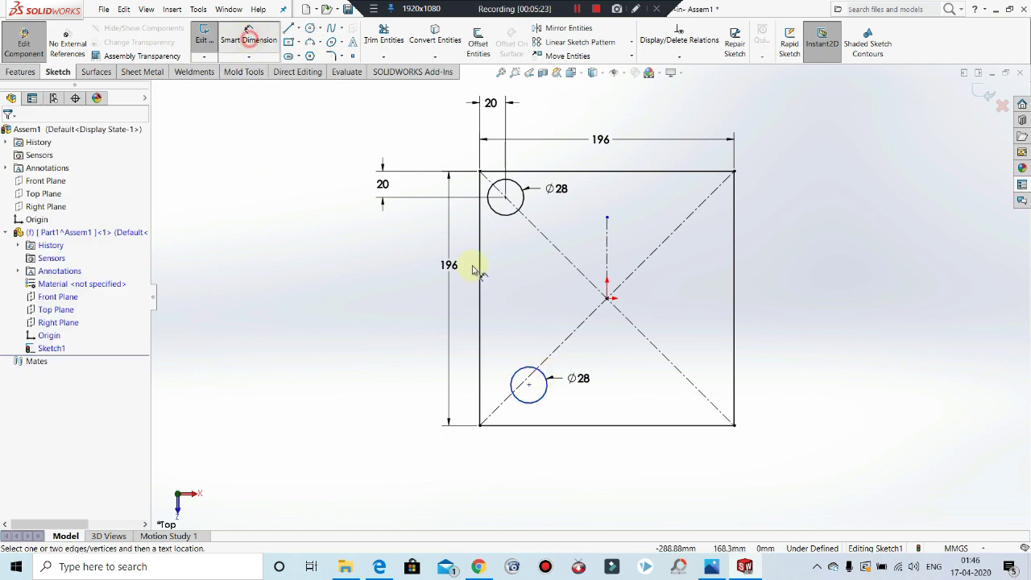
left_click(378, 566)
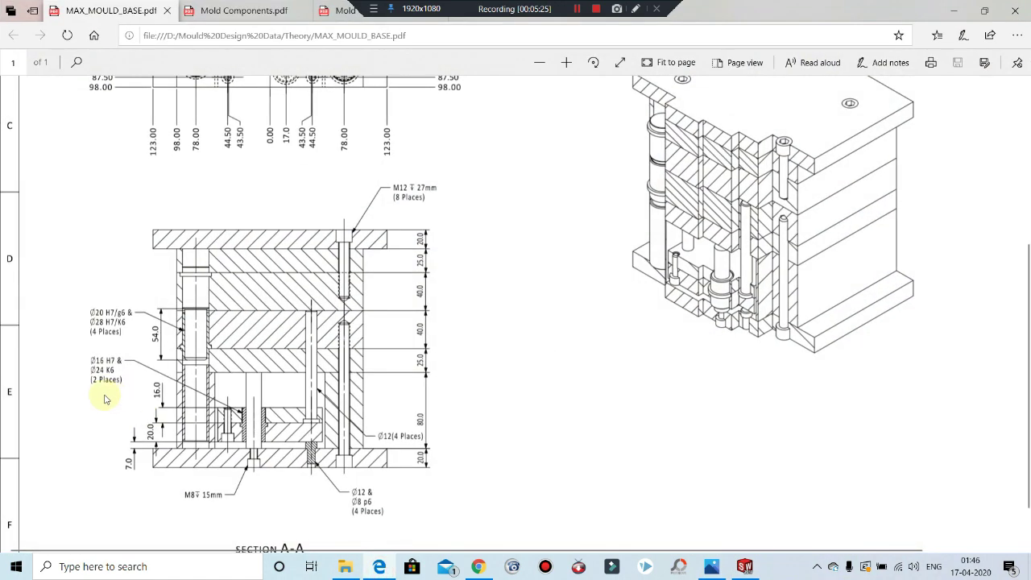
scroll(113, 333, "up", 3)
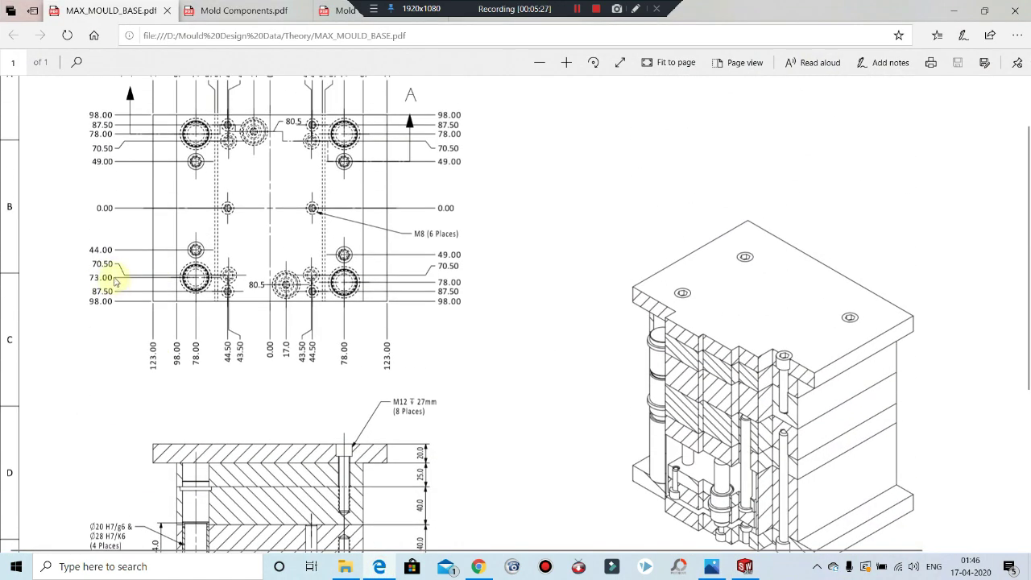
left_click(953, 11)
Step: Dimension the horizontal distance from the lower-left circle's centre to the square's left edge as 20 mm
left_click(527, 384)
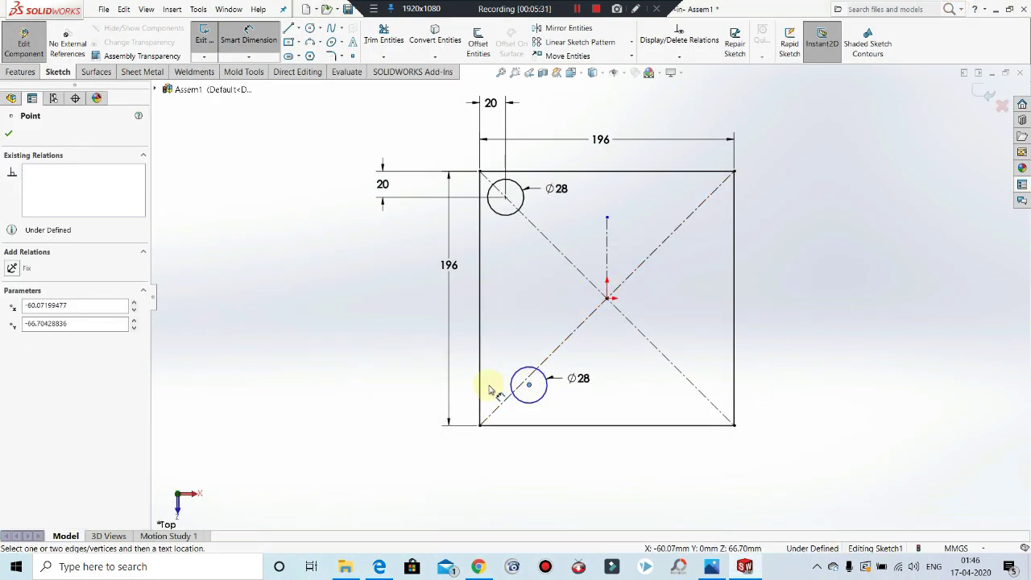
left_click(487, 418)
left_click(495, 466)
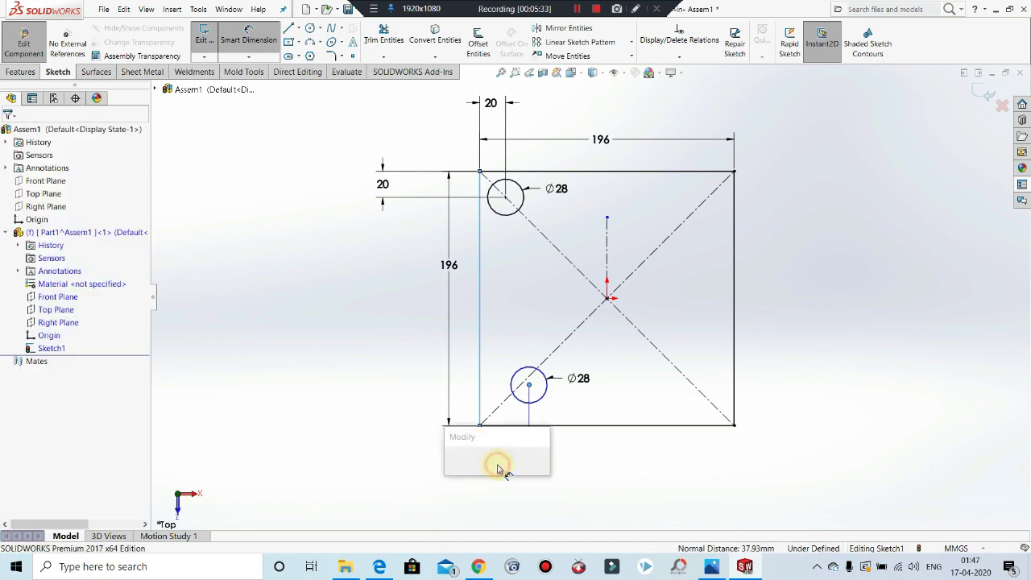
type("20")
key("Return")
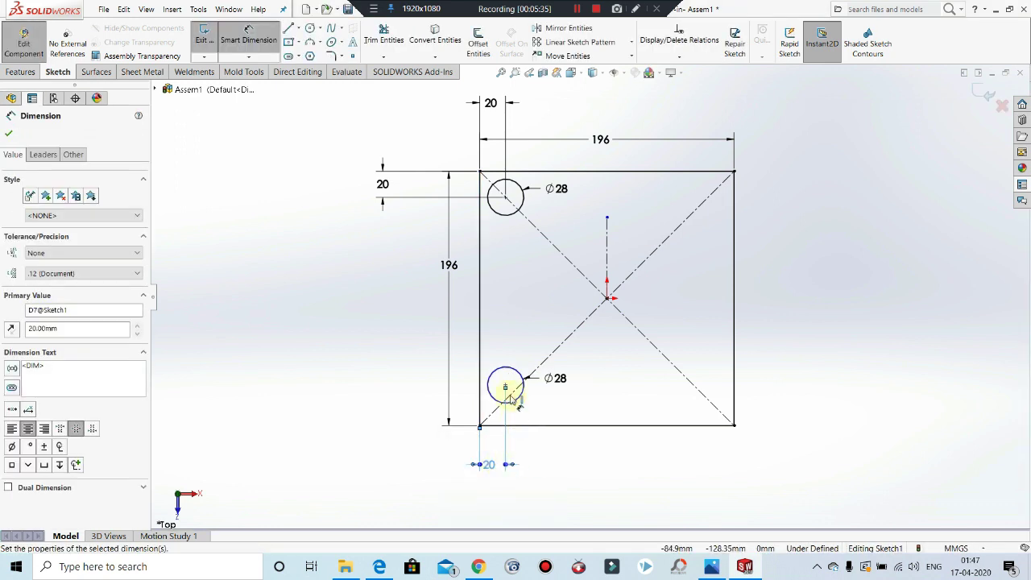
Step: Dimension the vertical distance from the lower-left circle's centre to the square's lower edge as 98-73
left_click(505, 386)
left_click(499, 426)
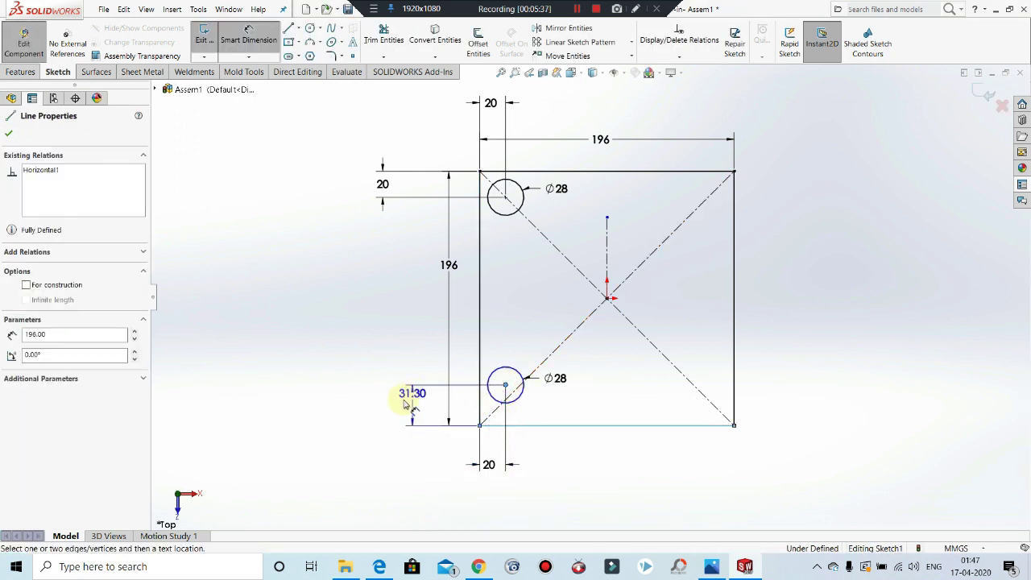
left_click(402, 398)
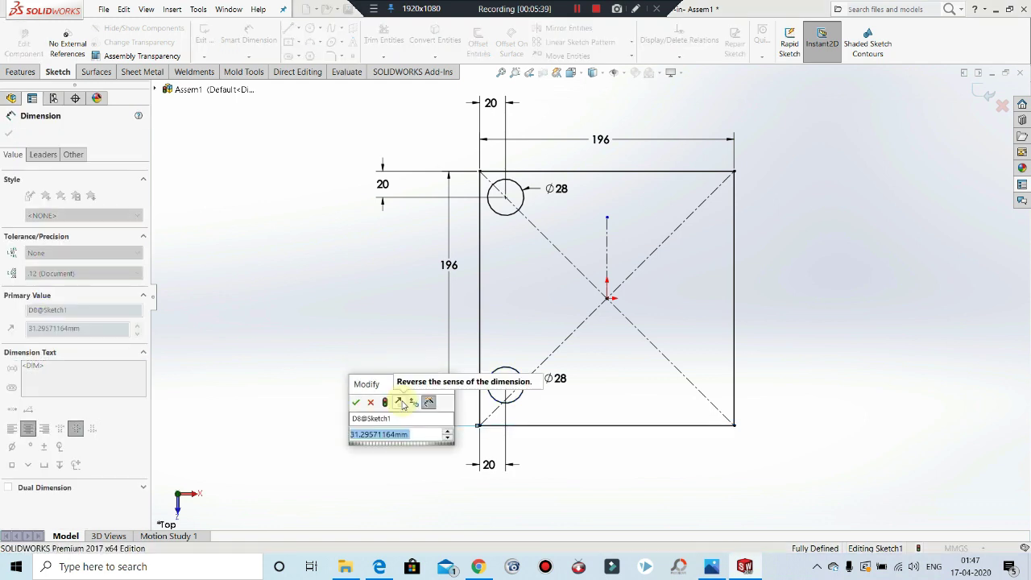
type("98-73")
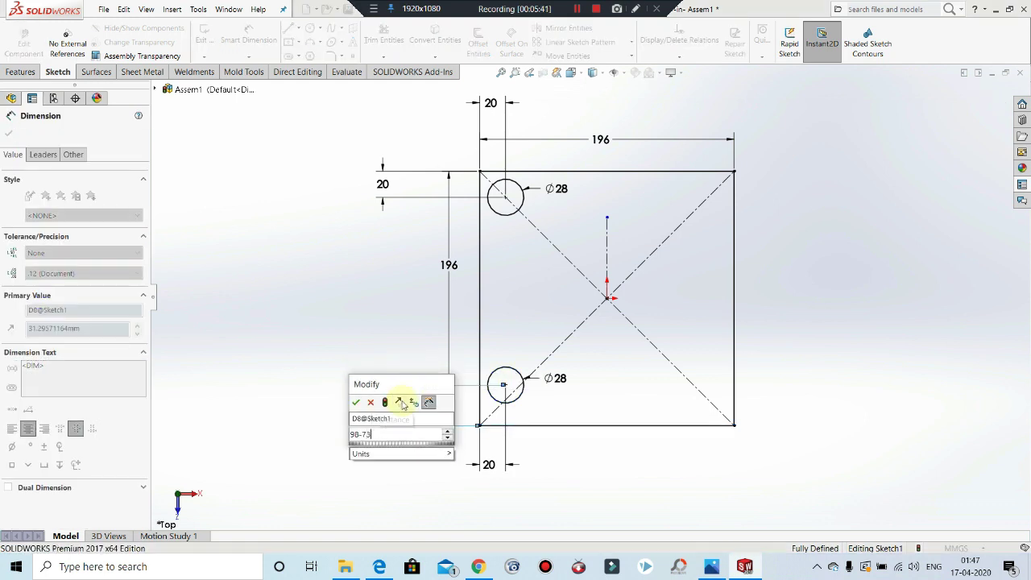
key("Return")
key("Escape")
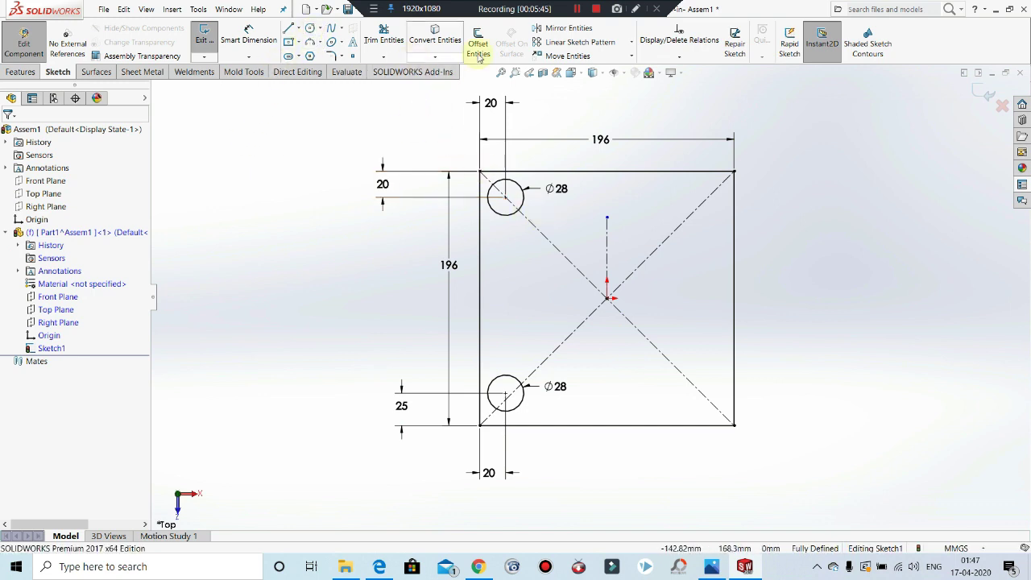
Step: Mirror a copy of the upper-left 28 mm circle about the vertical centreline
left_click(564, 29)
left_click(509, 217)
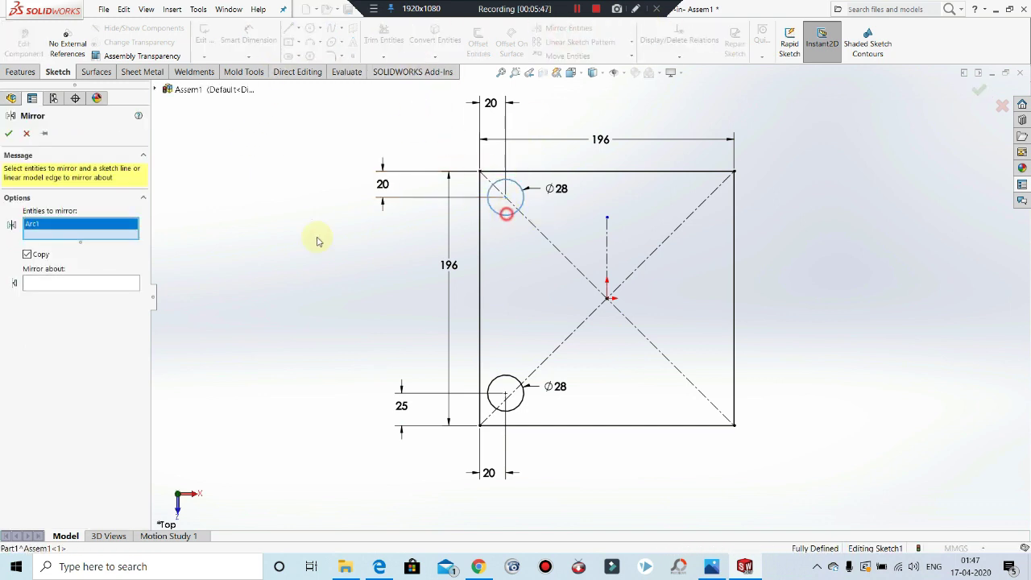
left_click(60, 284)
left_click(606, 240)
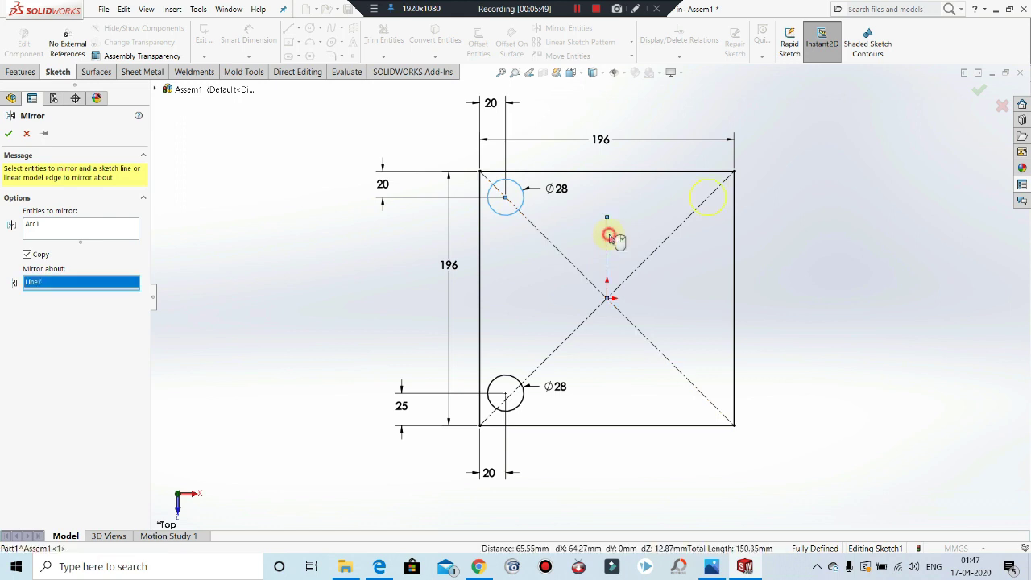
left_click(8, 135)
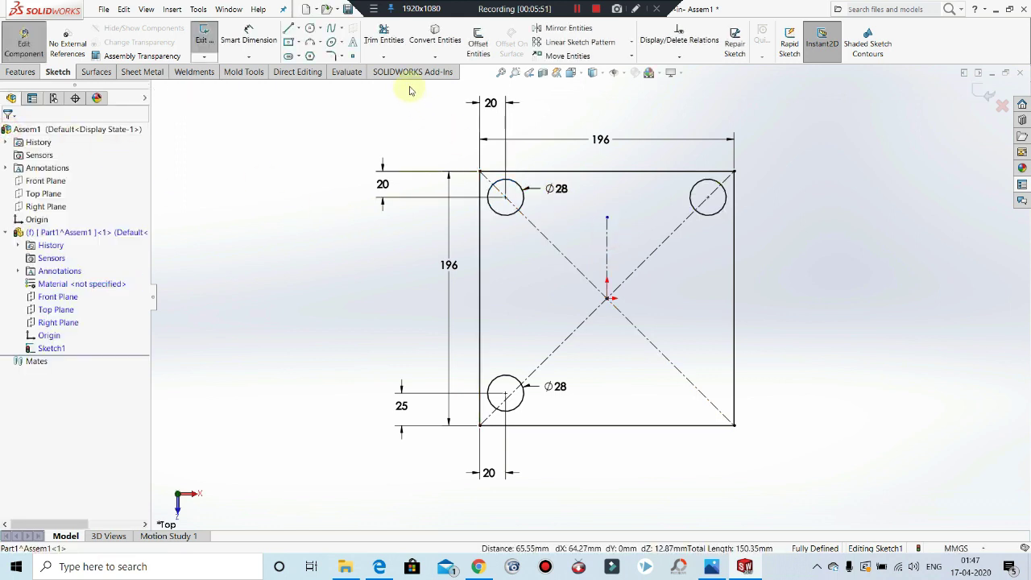
left_click(548, 29)
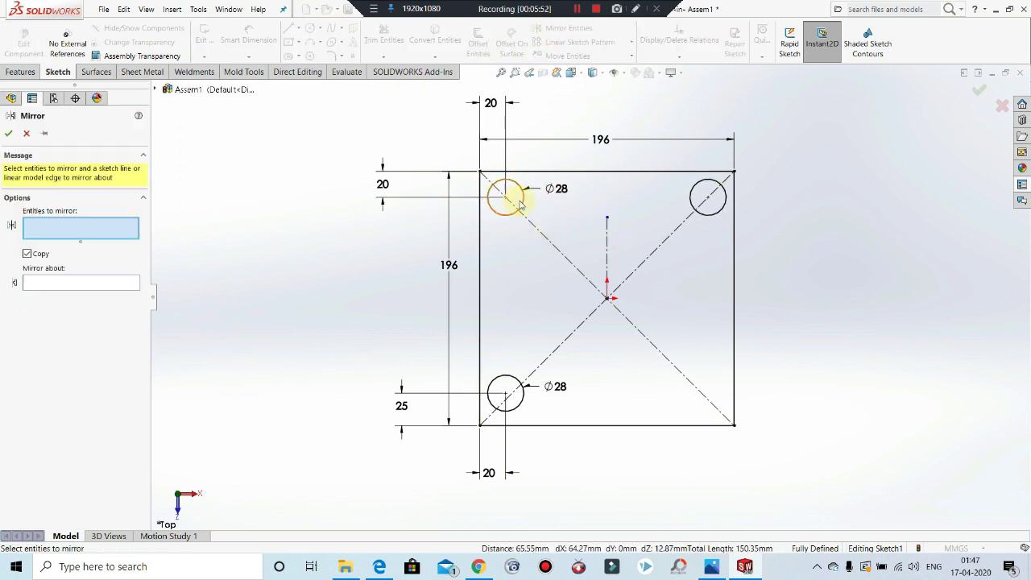
left_click(714, 219)
left_click(63, 283)
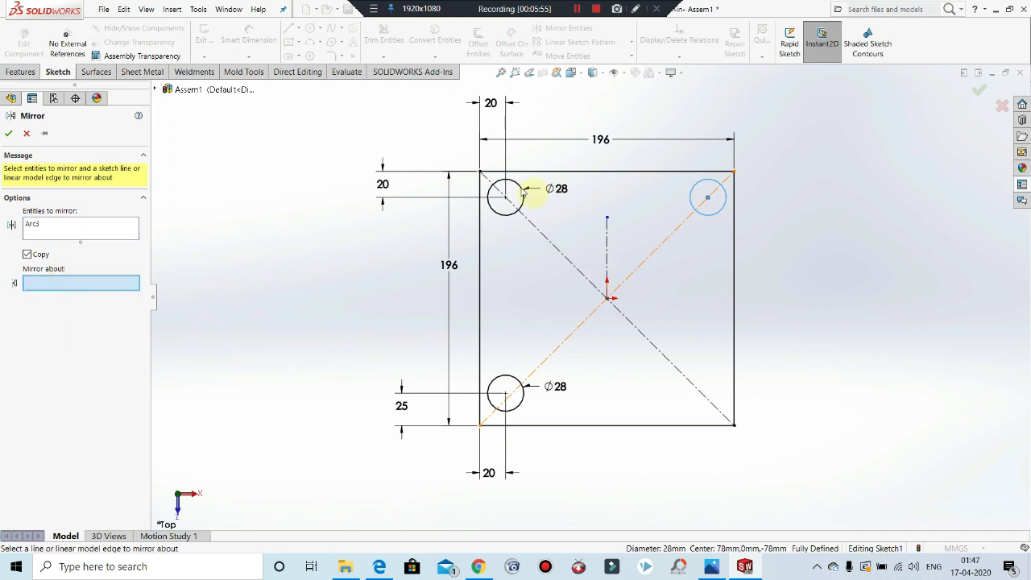
key("Escape")
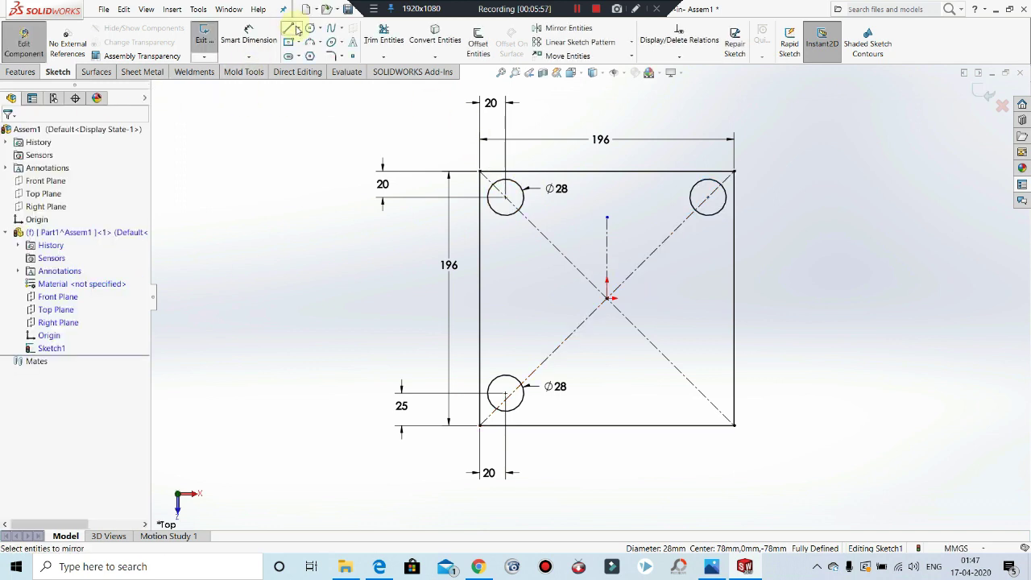
Step: Draw a horizontal construction centreline from the origin toward the square's right edge
left_click(297, 28)
left_click(306, 53)
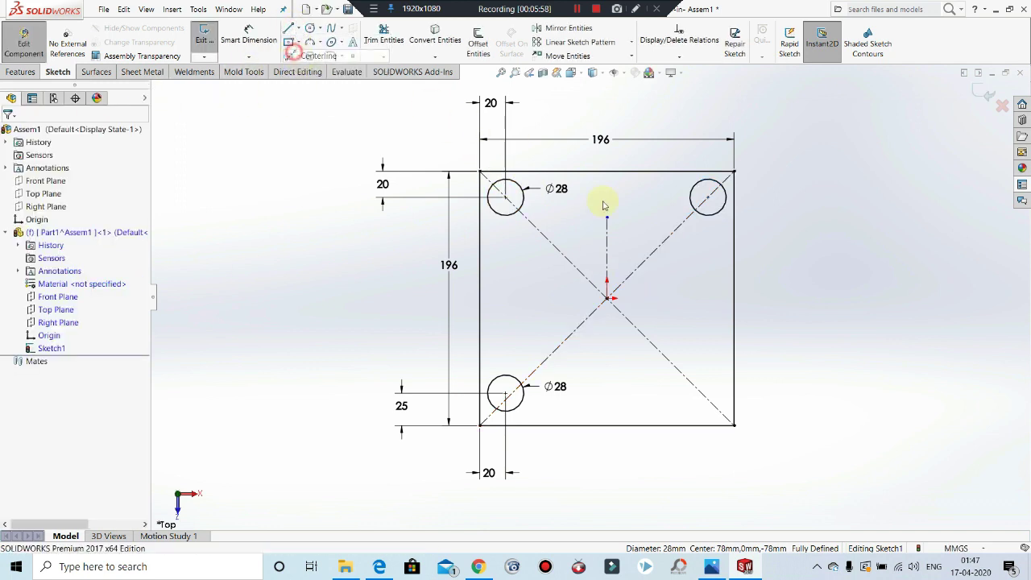
left_click(606, 298)
left_click(669, 298)
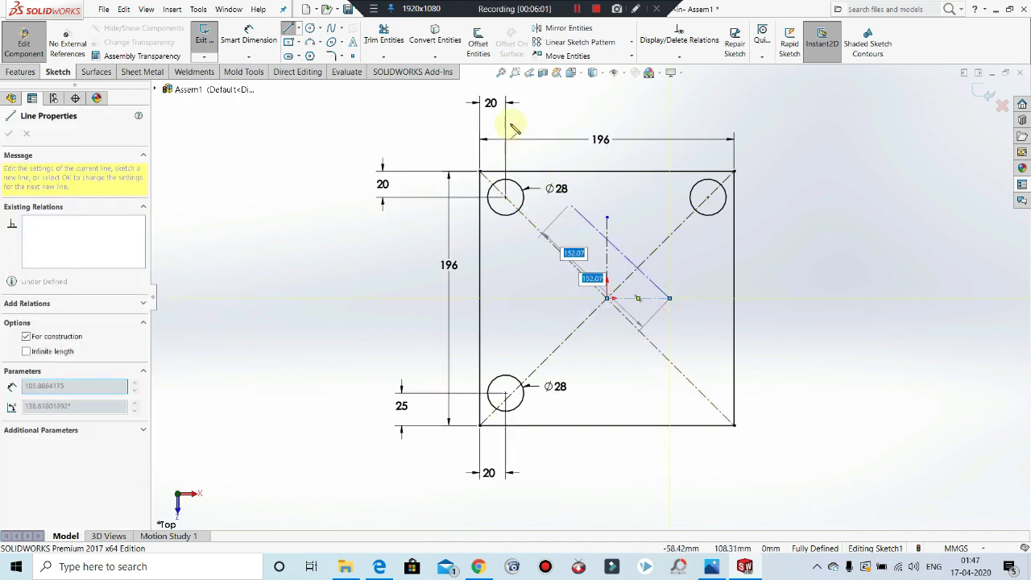
key("Escape")
Step: Mirror a copy of the upper-right circle about the horizontal centreline
left_click(556, 28)
left_click(718, 210)
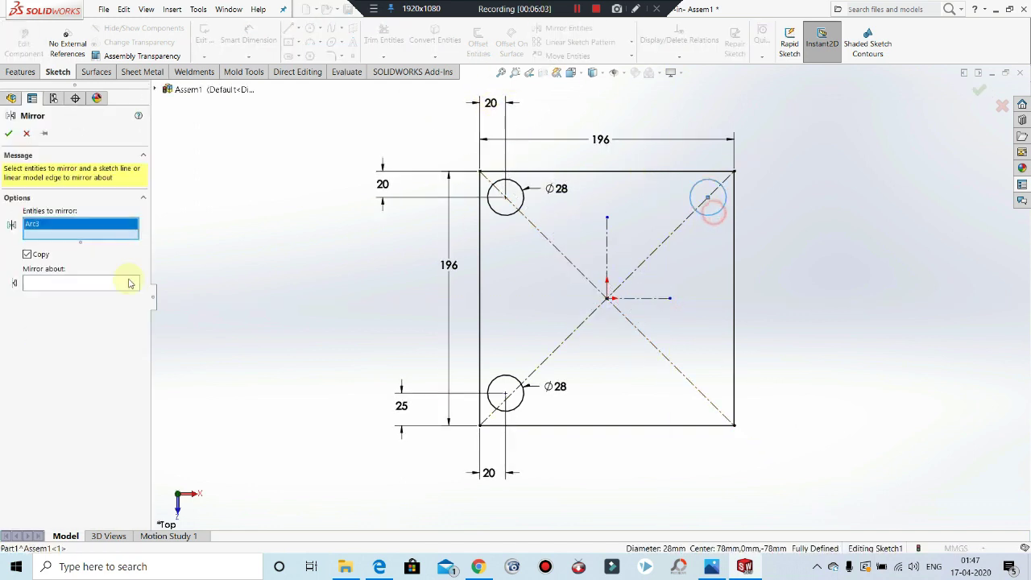
left_click(76, 282)
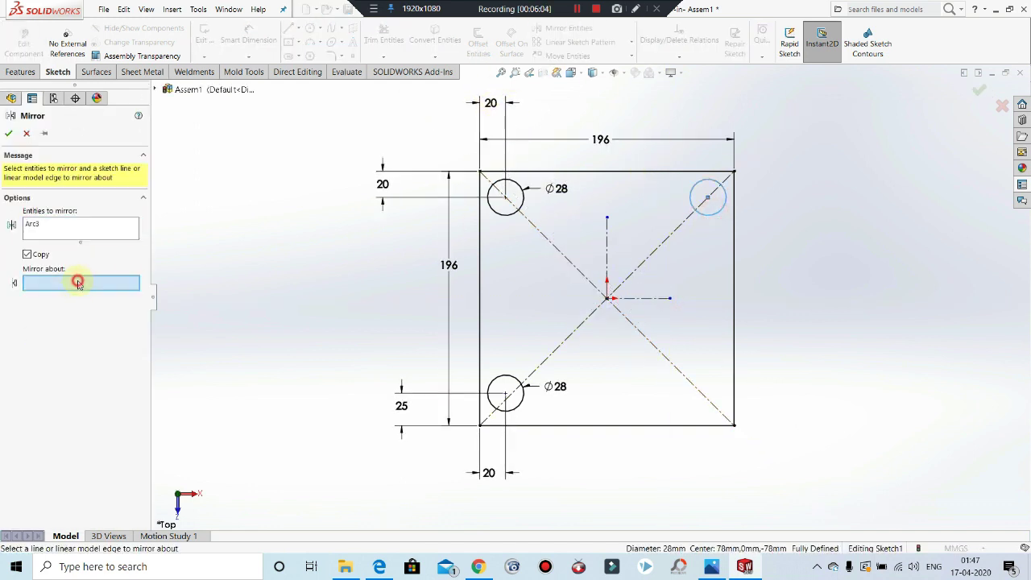
left_click(634, 298)
left_click(9, 135)
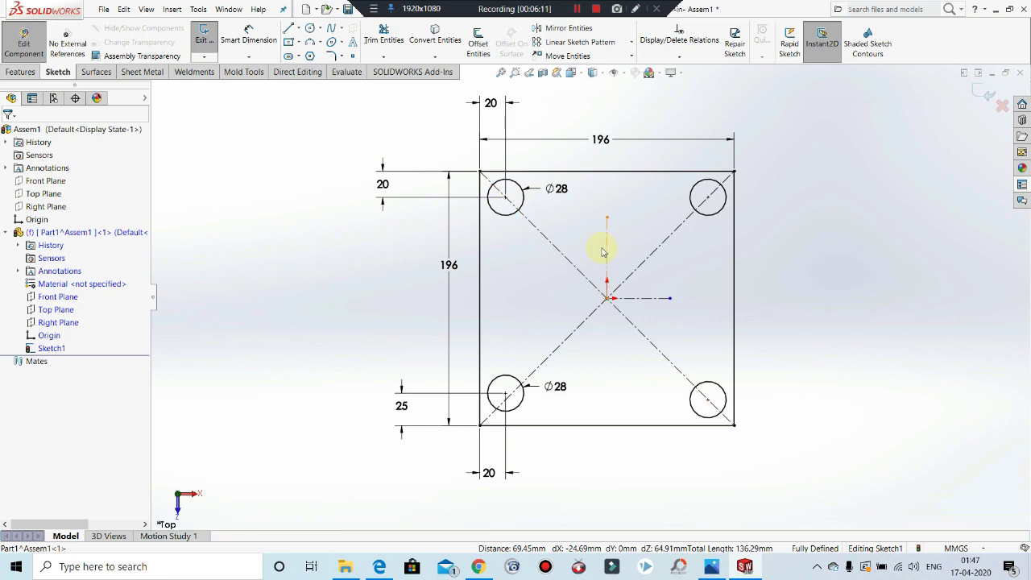
left_click(544, 172)
Step: Switch to the MAX_MOULD_BASE drawing in the browser and examine the plan and section A-A for the 12 mm holes' size and positions
left_click(381, 567)
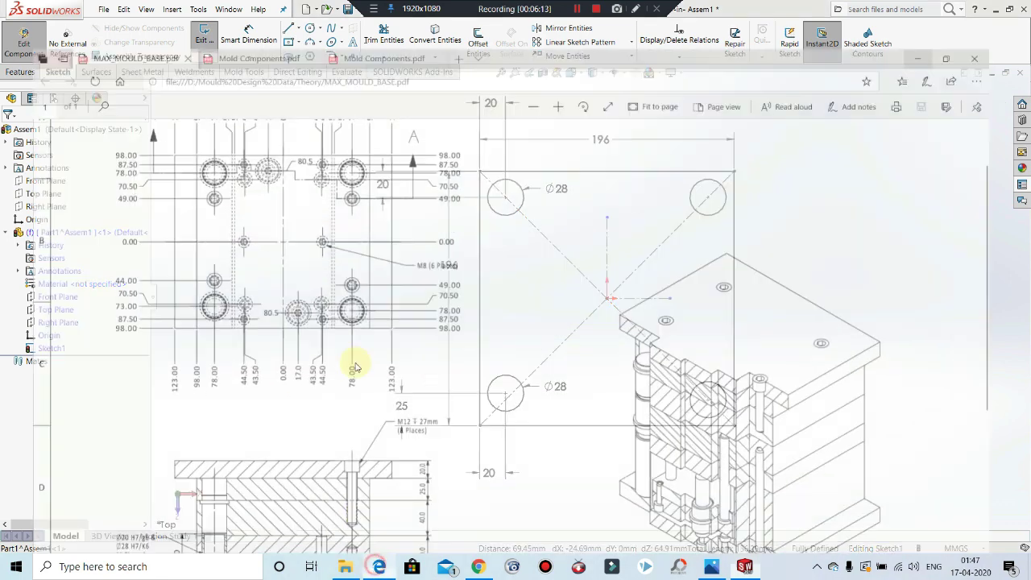
scroll(285, 161, "up", 1)
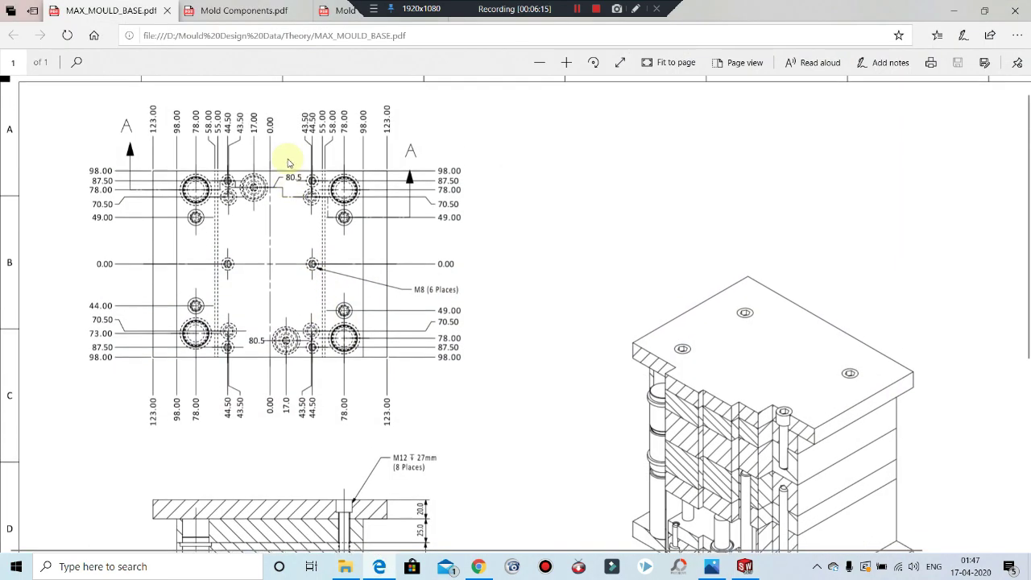
scroll(281, 202, "down", 4)
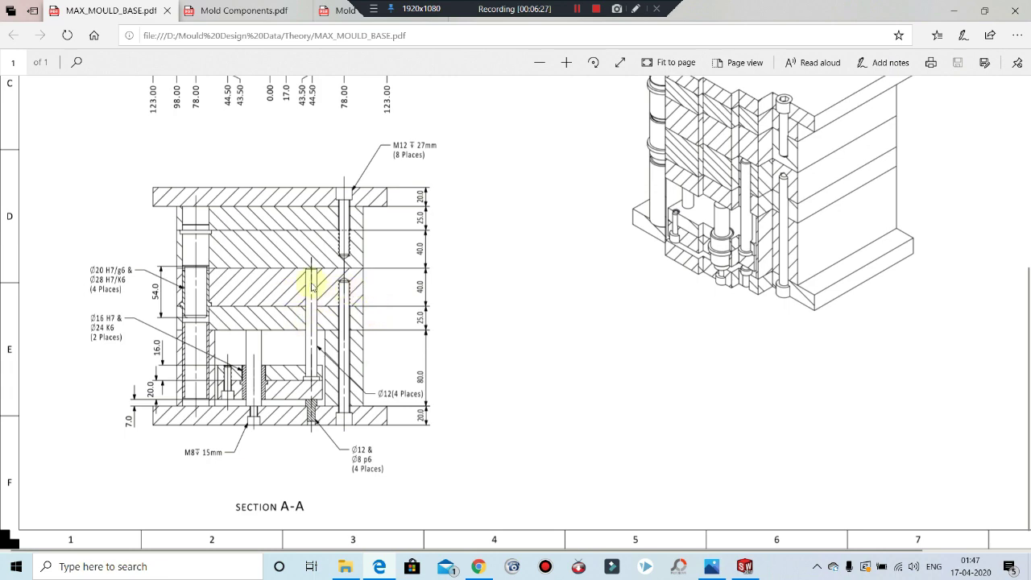
scroll(312, 287, "up", 5)
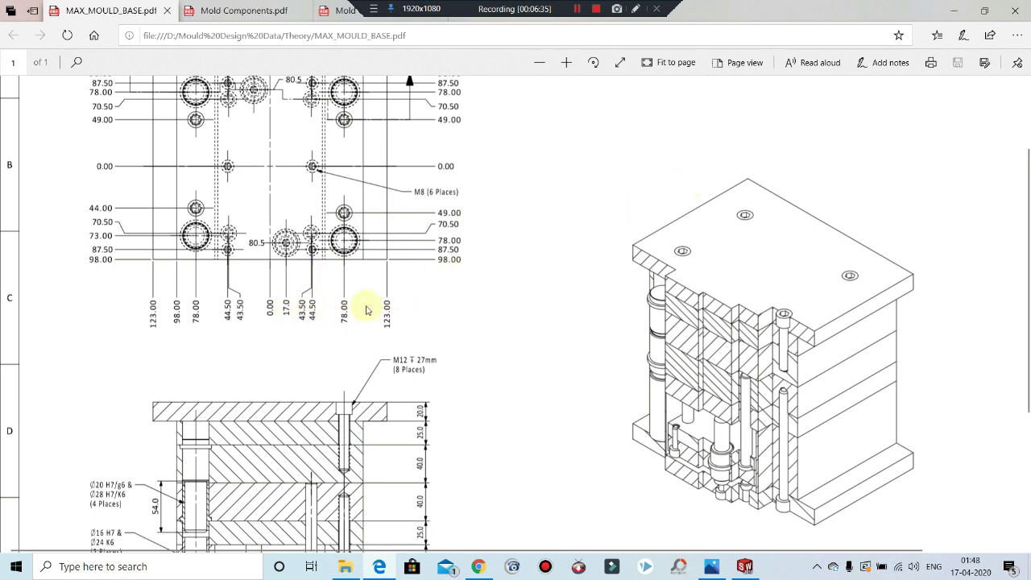
scroll(359, 310, "down", 5)
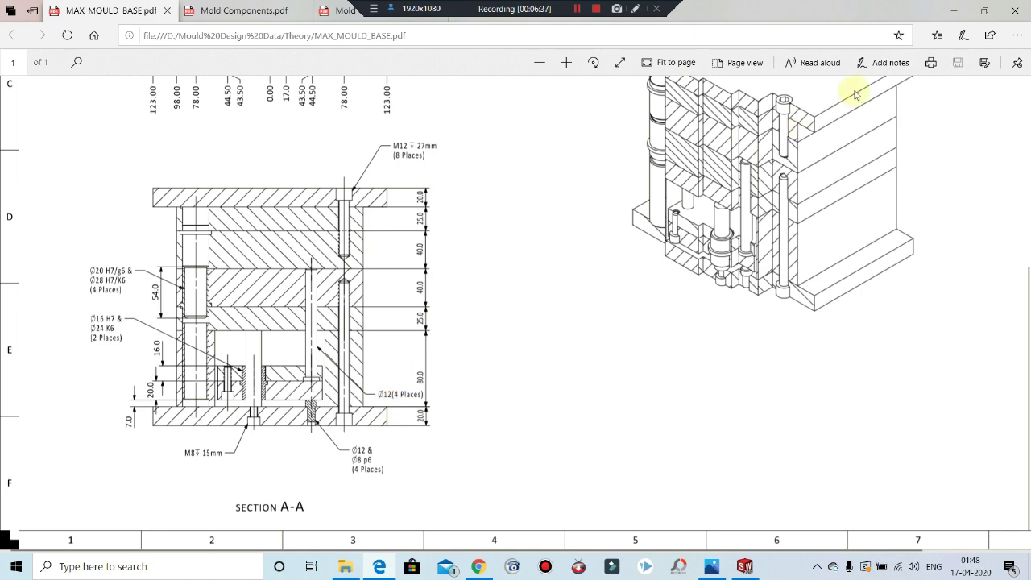
scroll(350, 334, "up", 5)
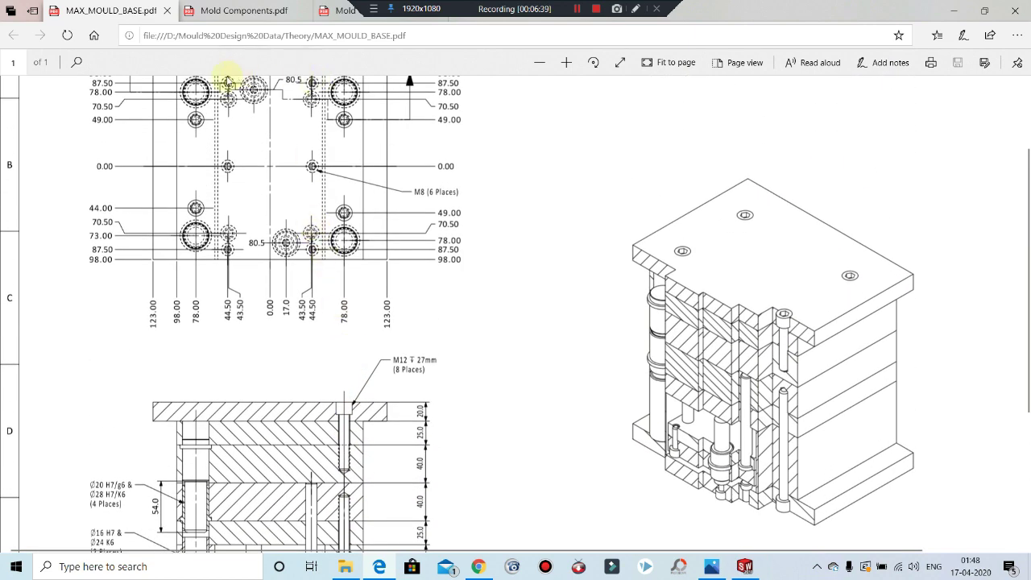
left_click(947, 14)
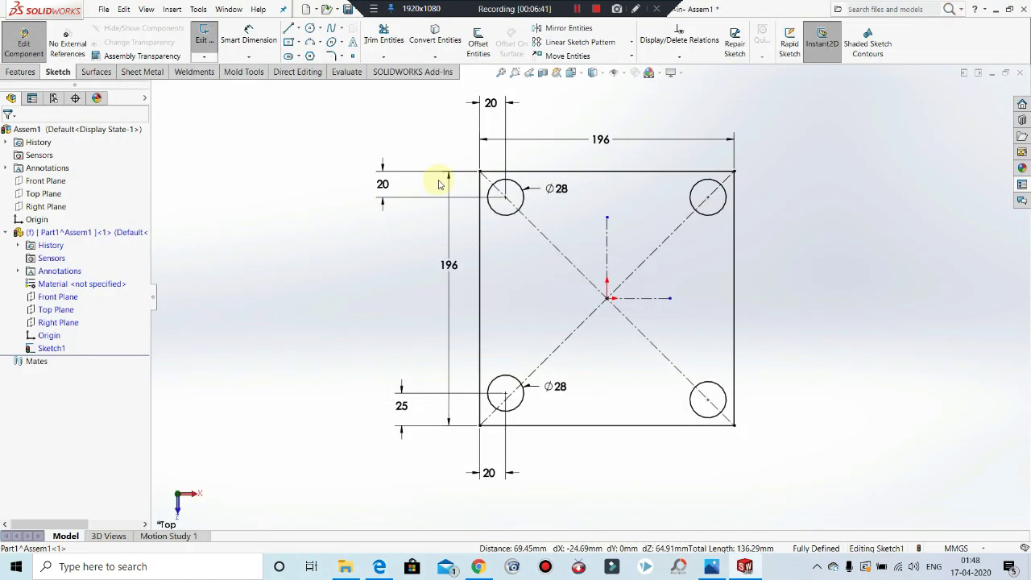
Step: In the SOLIDWORKS sketch, draw a 12 mm diameter circle between the vertical centreline and the upper-right 28 mm circle
left_click(309, 27)
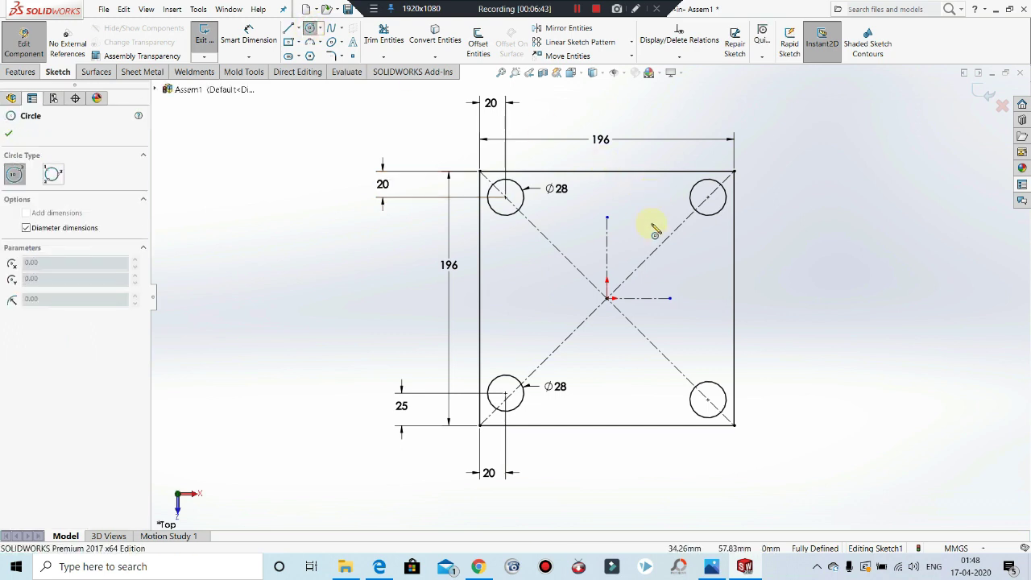
left_click(650, 224)
left_click(662, 216)
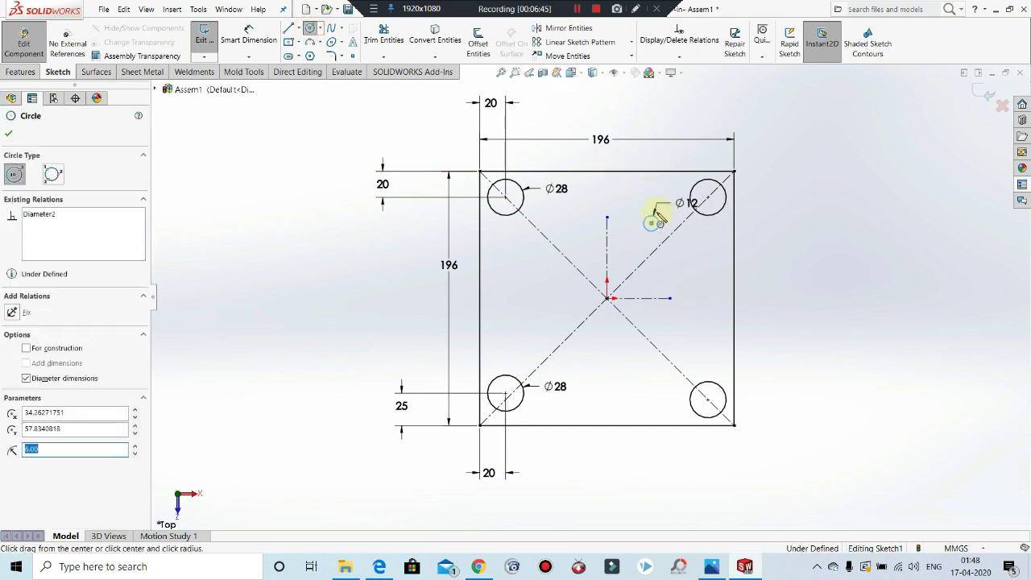
key("Escape")
Step: Dimension the vertical distance from the 12 mm circle's centre to the square's upper edge as 98-70.5 (27.5 mm), consulting the drawing
left_click(250, 36)
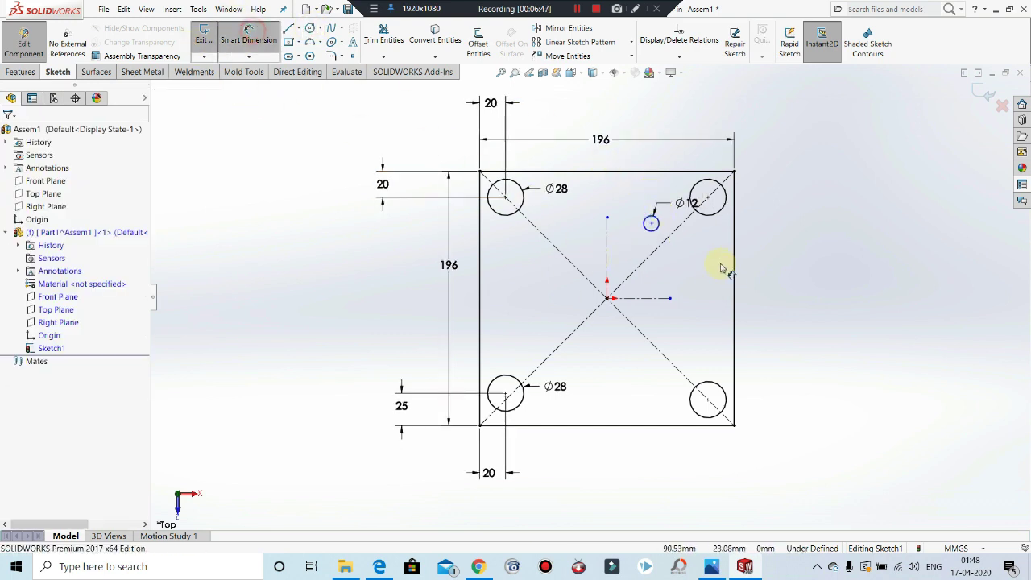
left_click(650, 223)
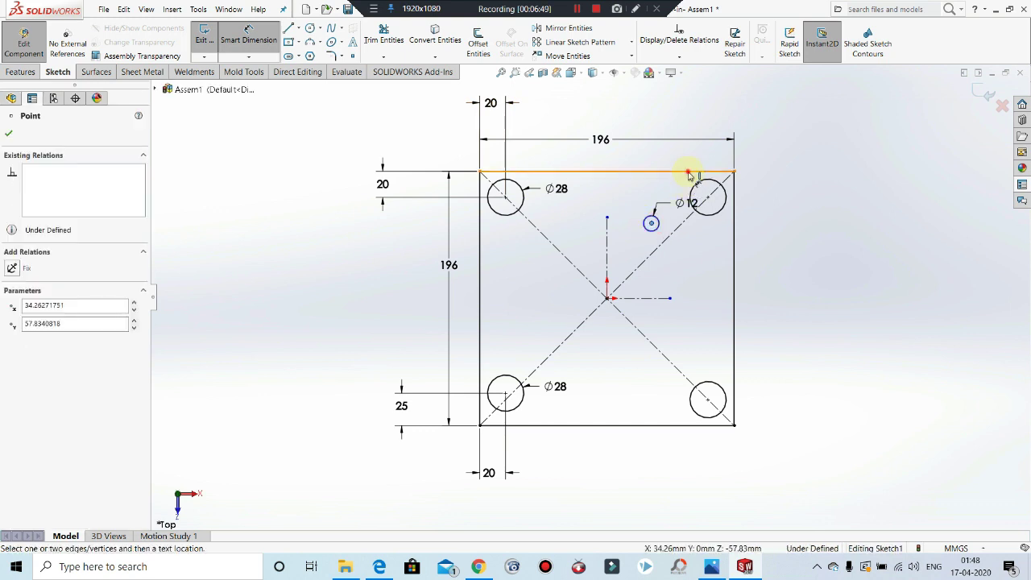
left_click(686, 172)
left_click(809, 184)
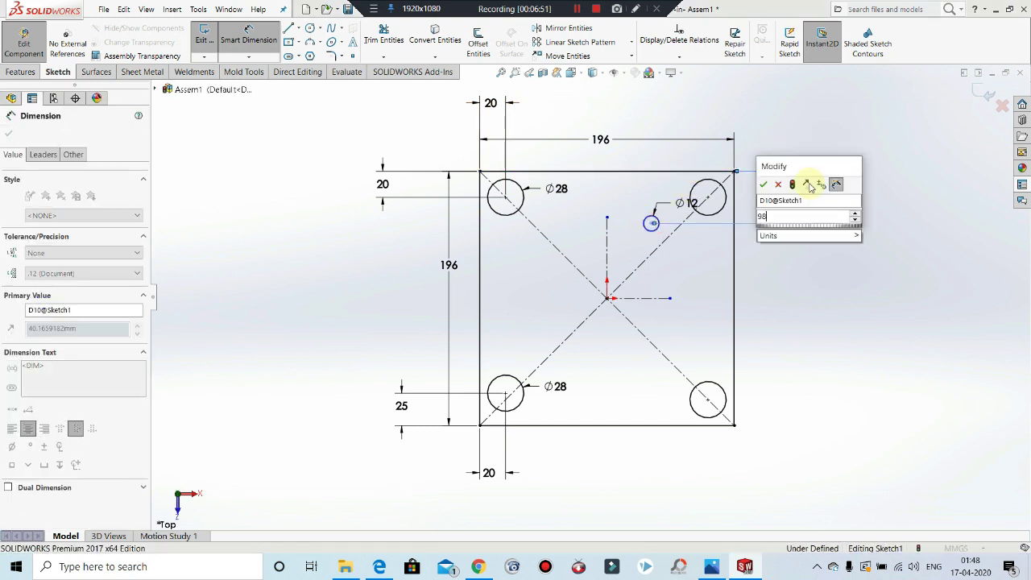
type("98-")
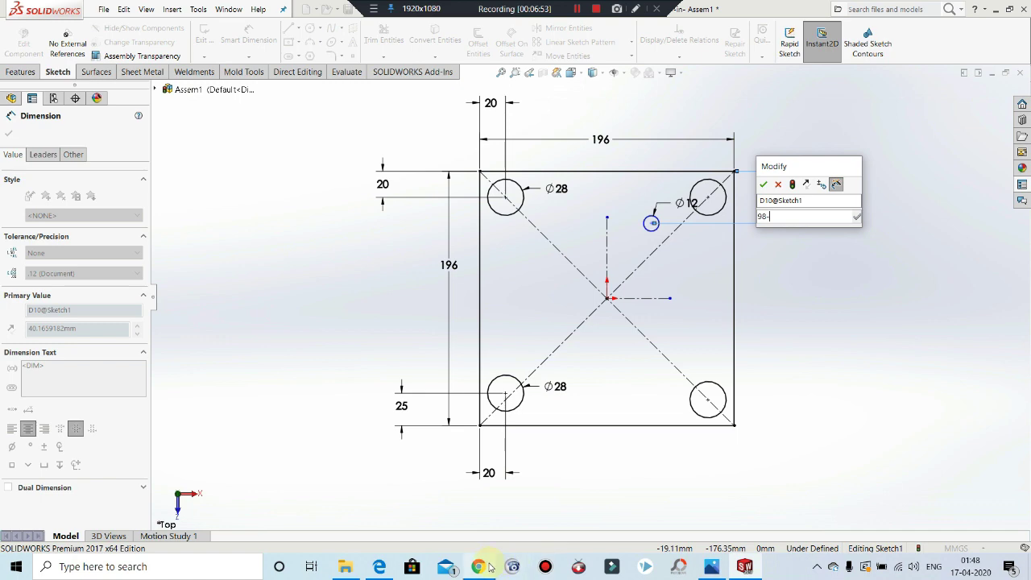
left_click(379, 566)
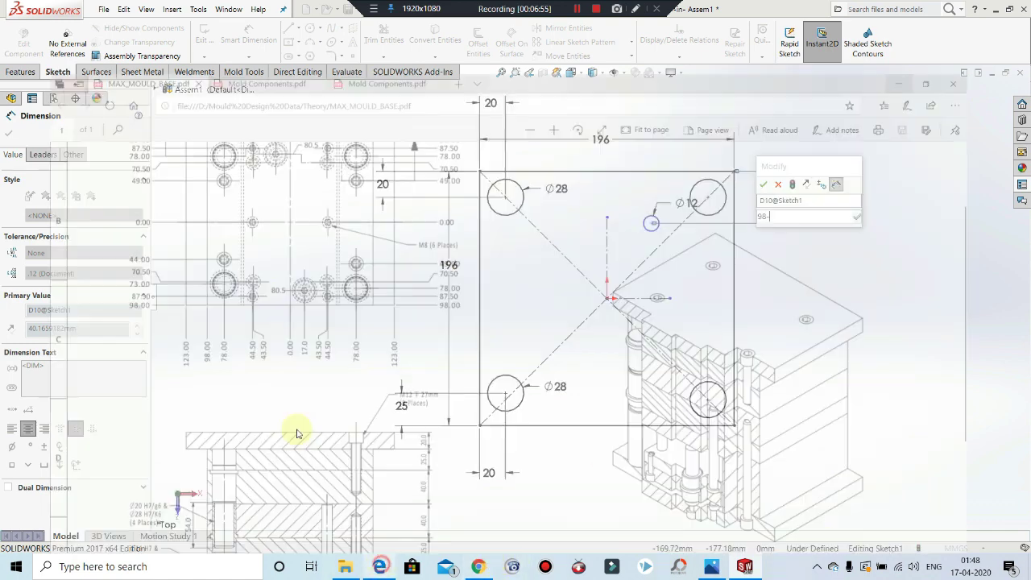
scroll(346, 205, "up", 1)
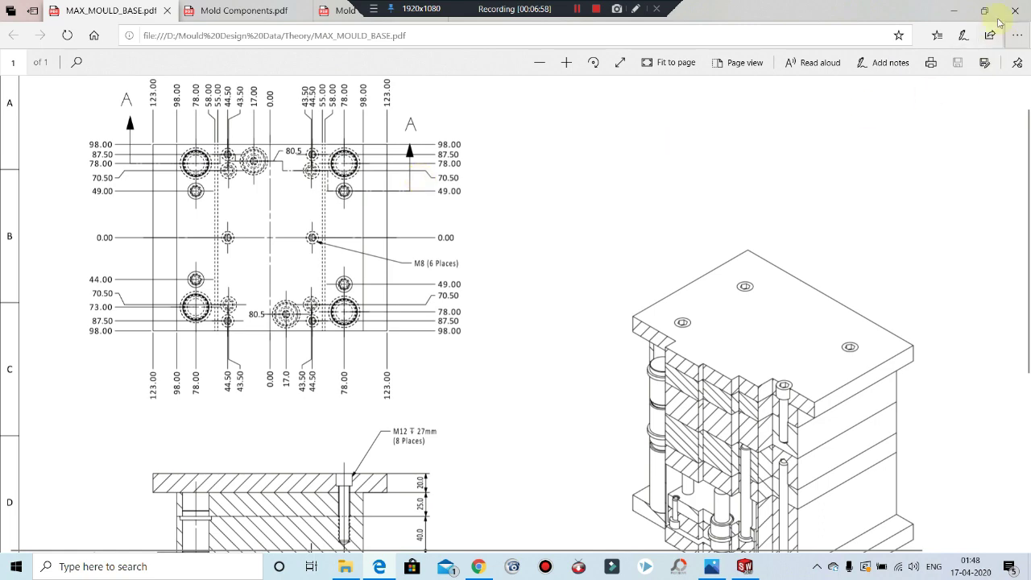
left_click(953, 11)
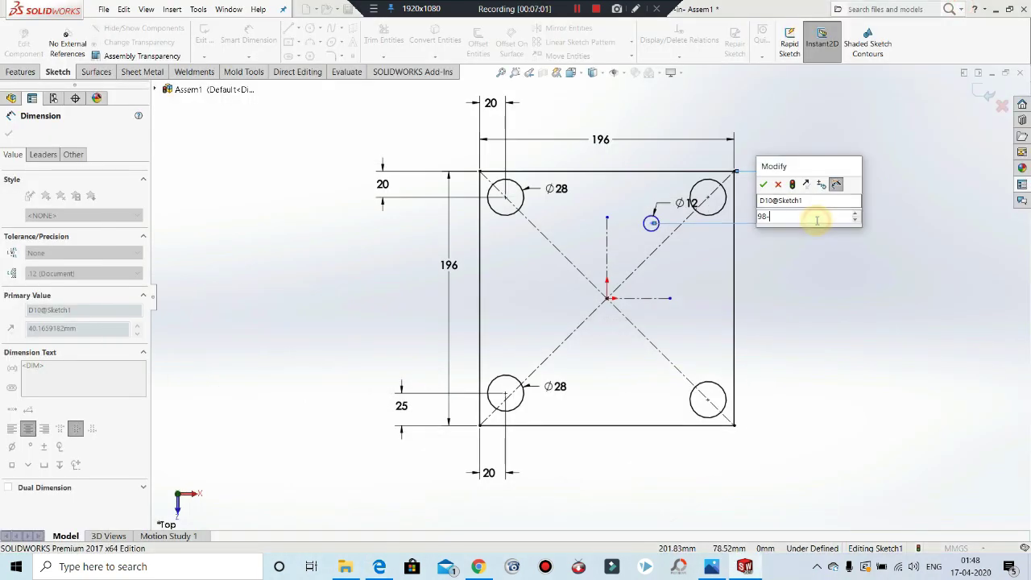
type("57.83")
key("Return")
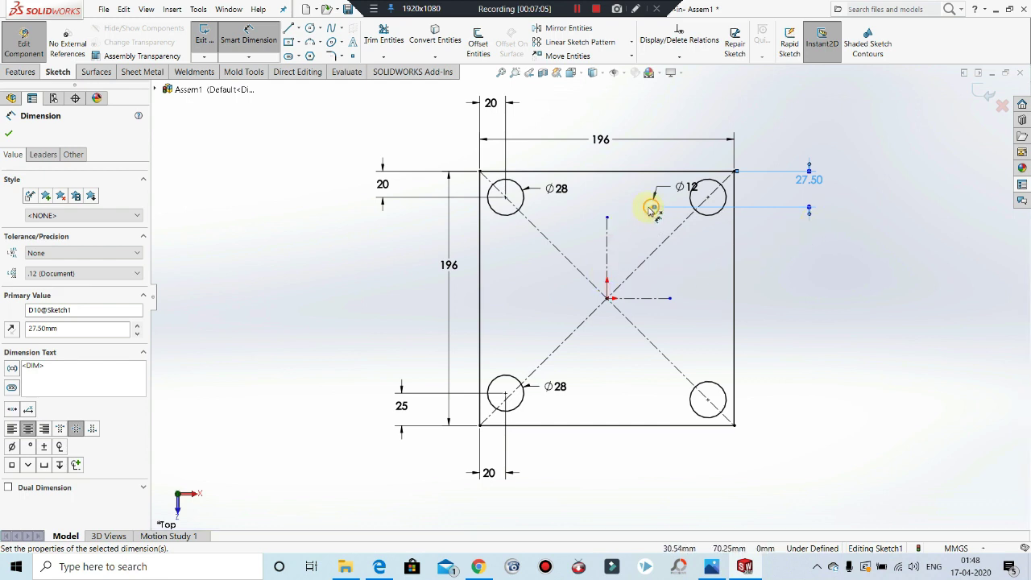
key("Escape")
Step: Dimension the horizontal distance from the 12 mm circle's centre to the square's right edge as 98-43.5, consulting the drawing
left_click(248, 39)
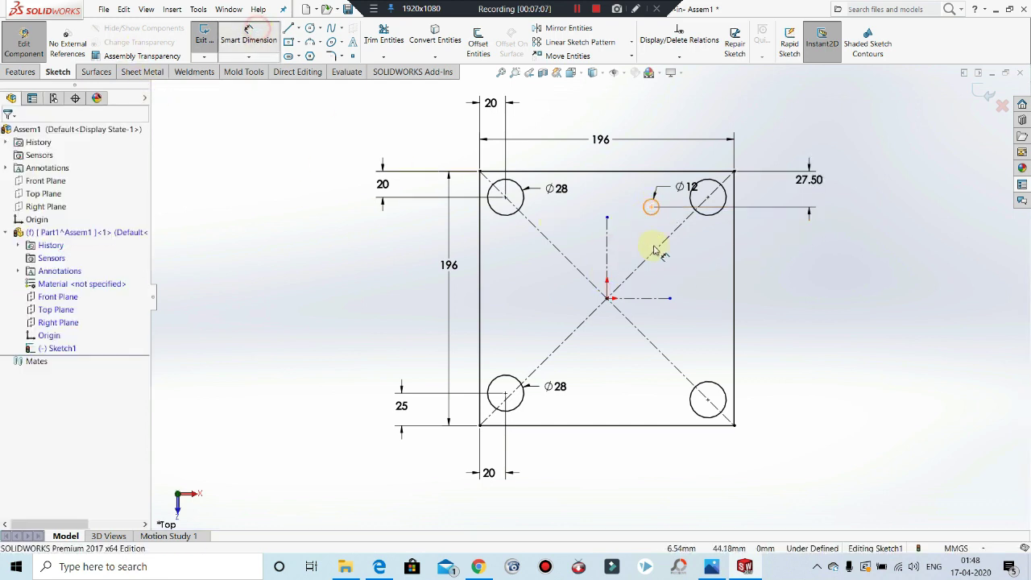
left_click(651, 206)
left_click(733, 240)
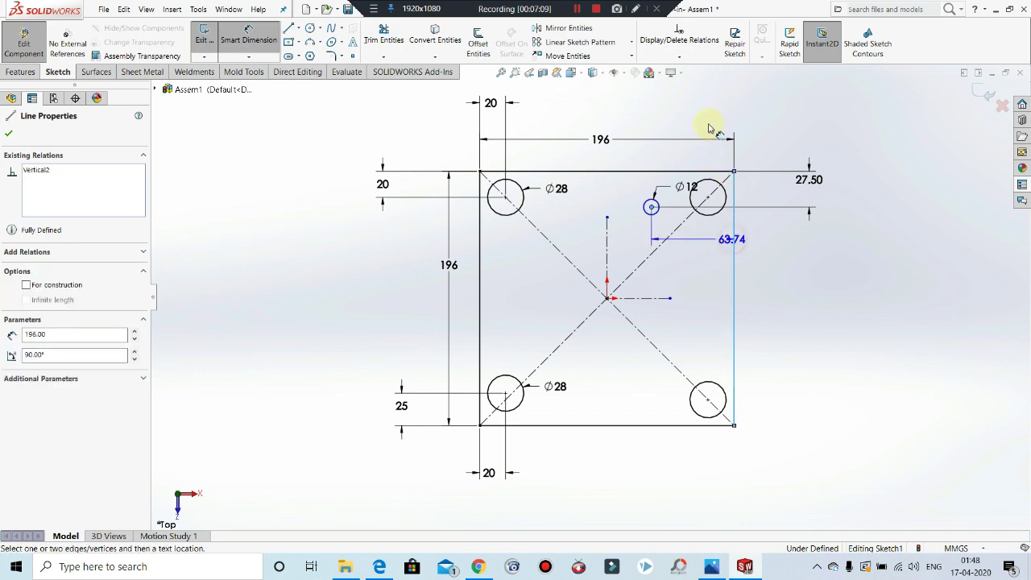
left_click(707, 123)
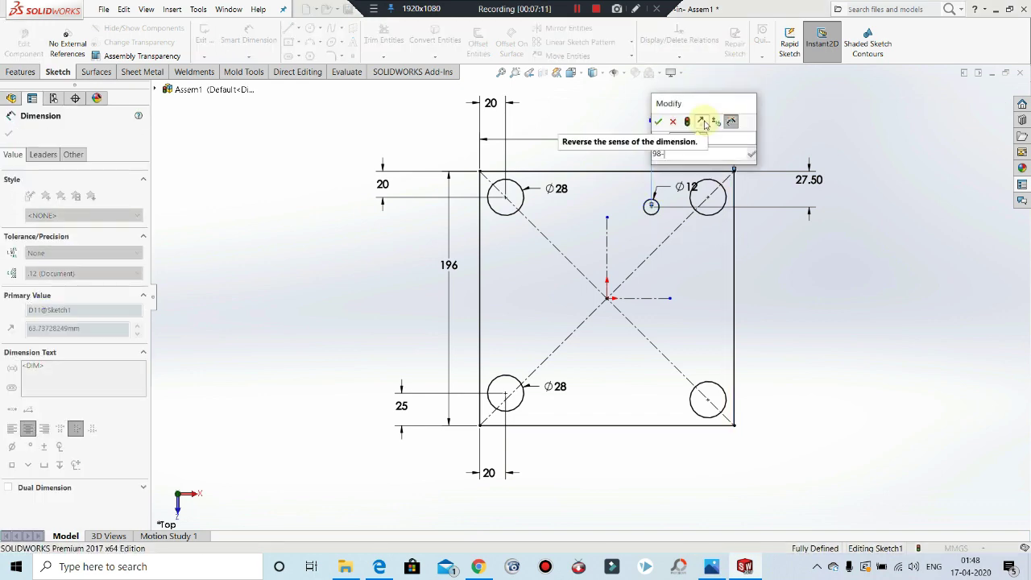
type("98-")
left_click(378, 567)
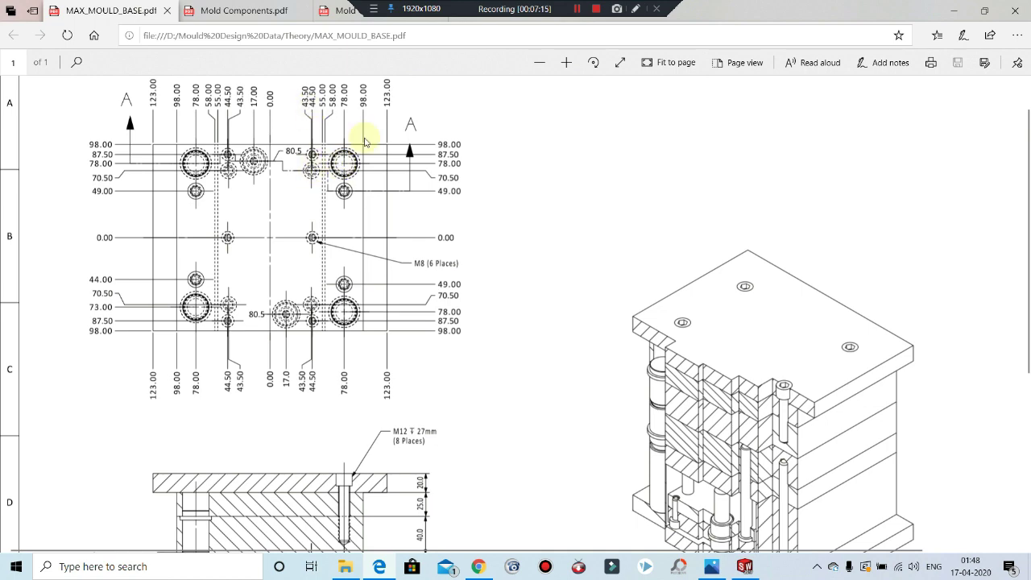
left_click(744, 566)
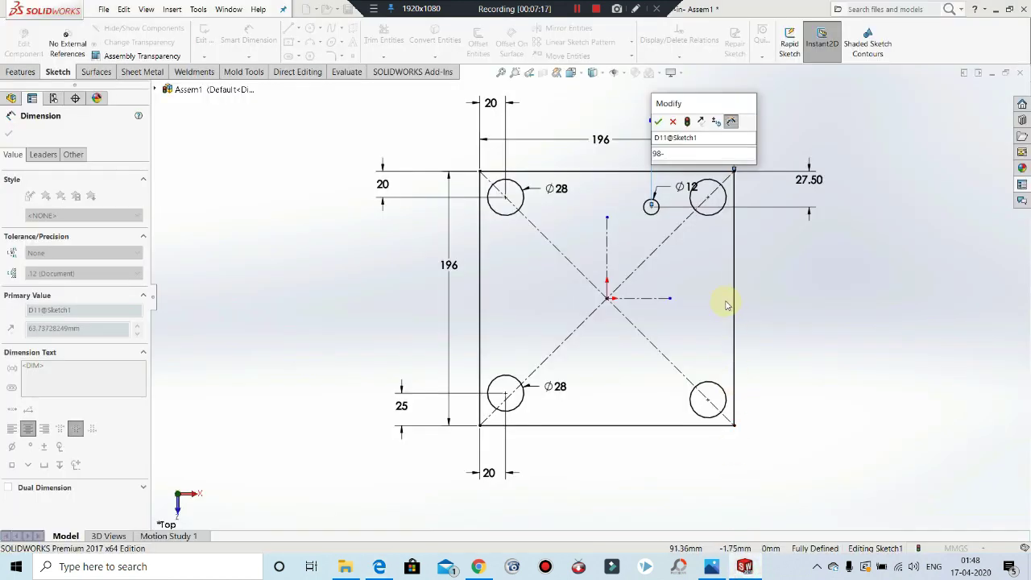
type("43.5")
key("Return")
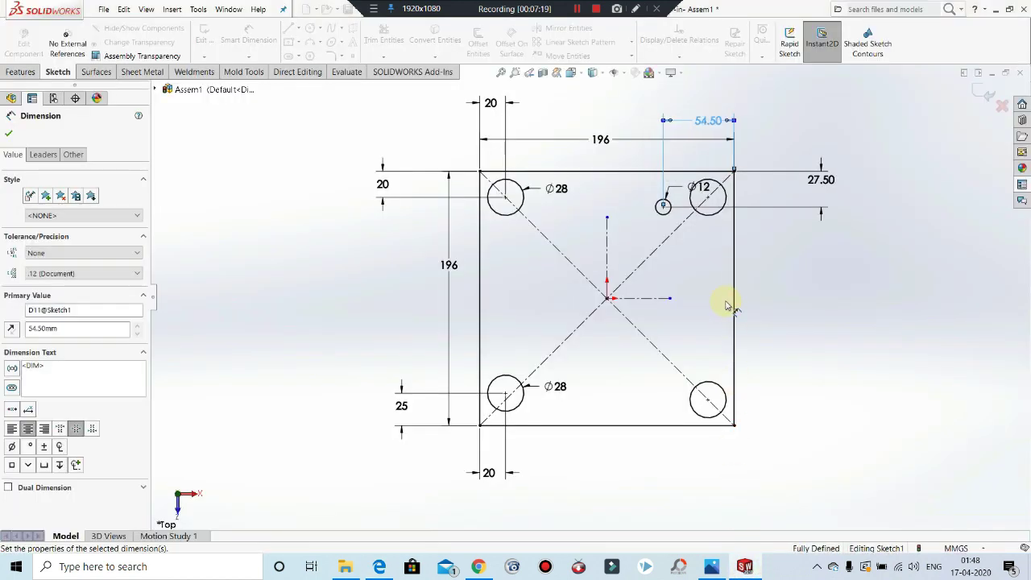
left_click(657, 108)
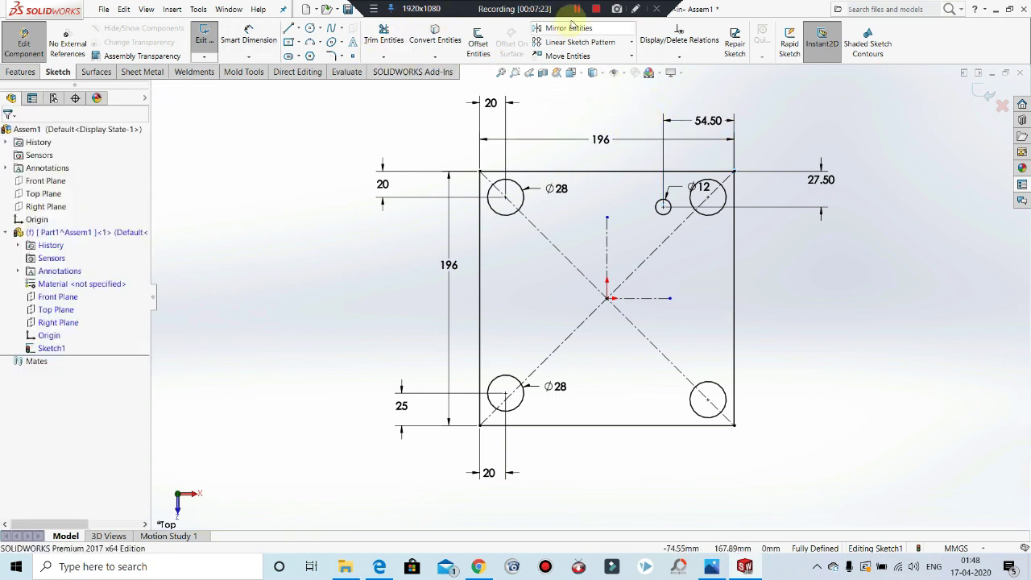
Step: Mirror a copy of the 12 mm circle about the vertical centreline
left_click(569, 28)
left_click(662, 207)
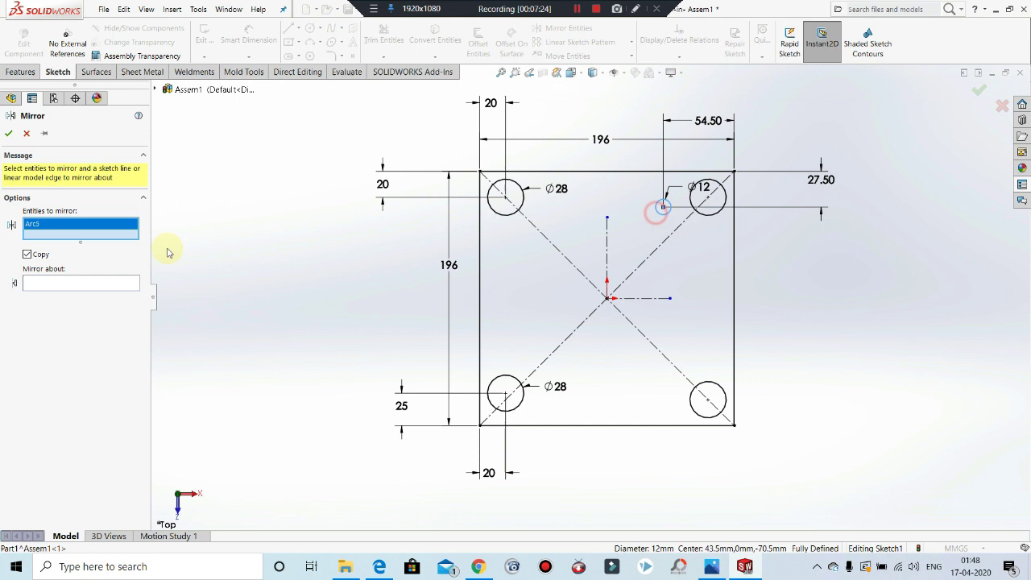
left_click(98, 280)
left_click(608, 233)
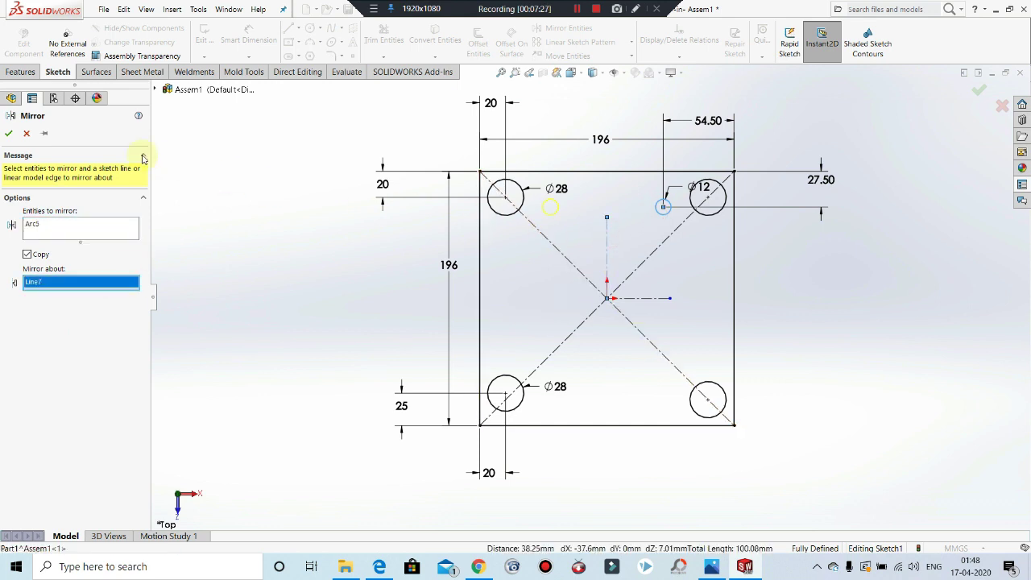
left_click(10, 134)
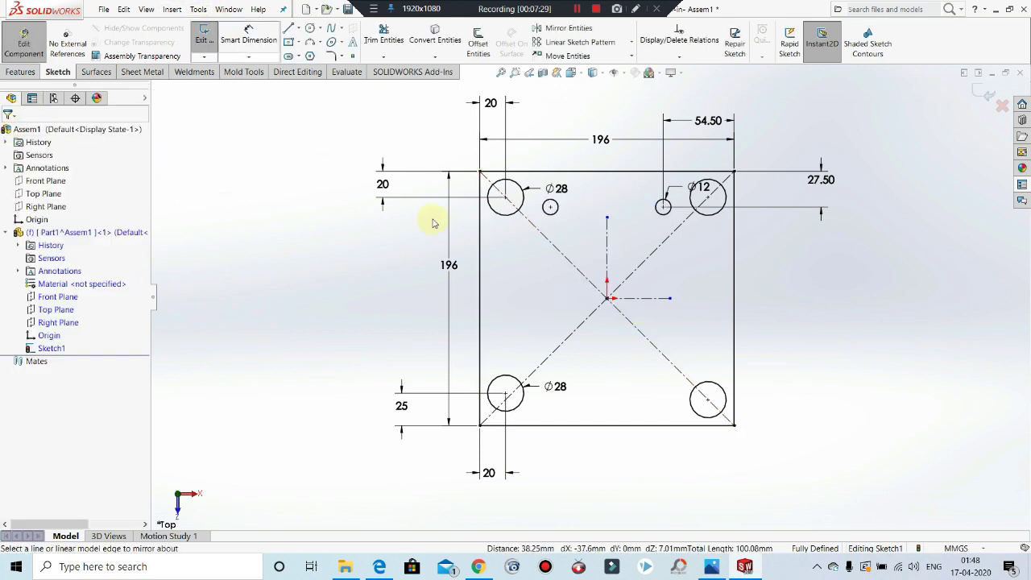
Step: Mirror copies of both upper 12 mm circles about the horizontal centreline
left_click(662, 207)
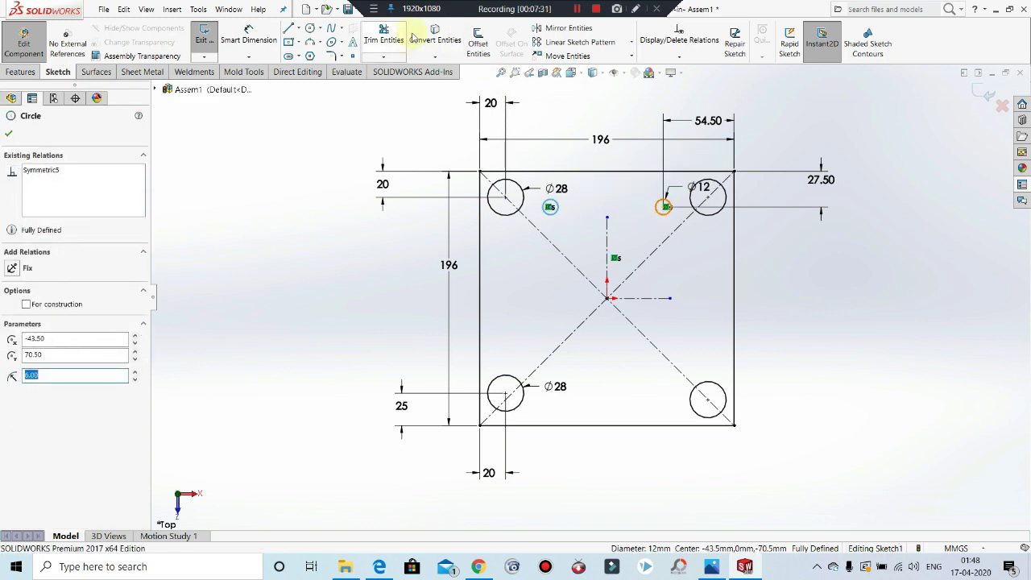
left_click(566, 28)
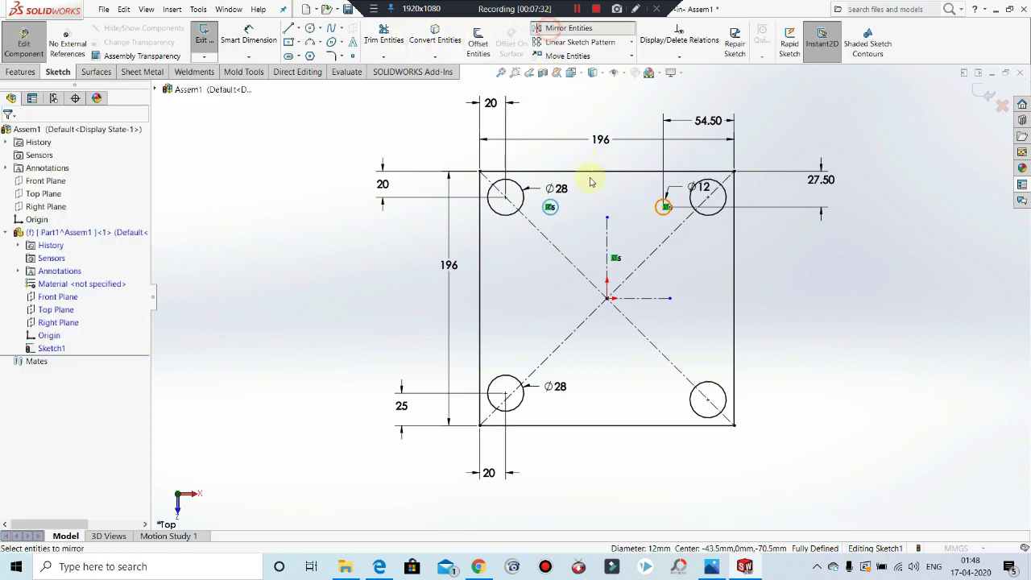
left_click(656, 216)
left_click(58, 291)
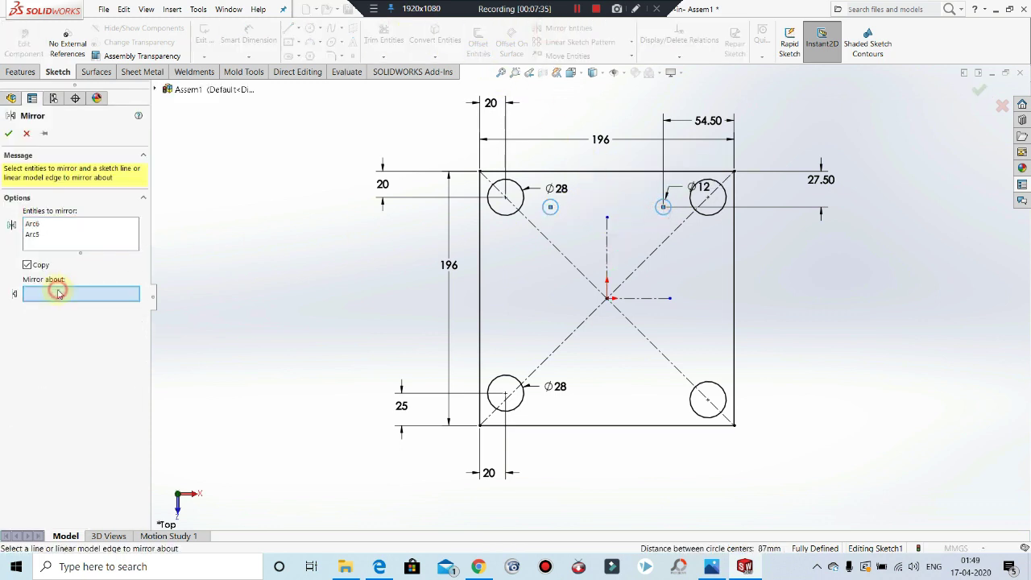
left_click(654, 298)
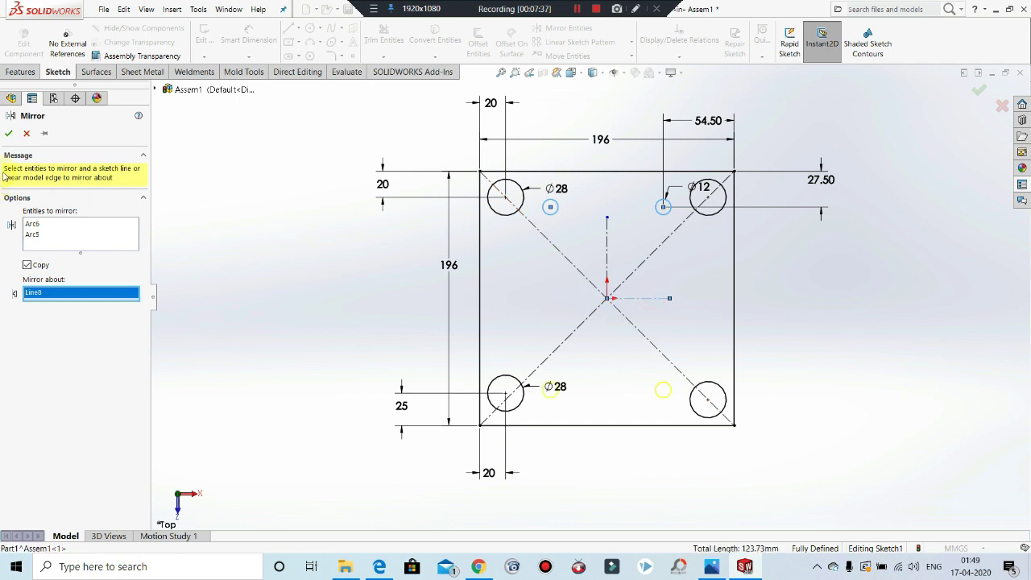
left_click(10, 134)
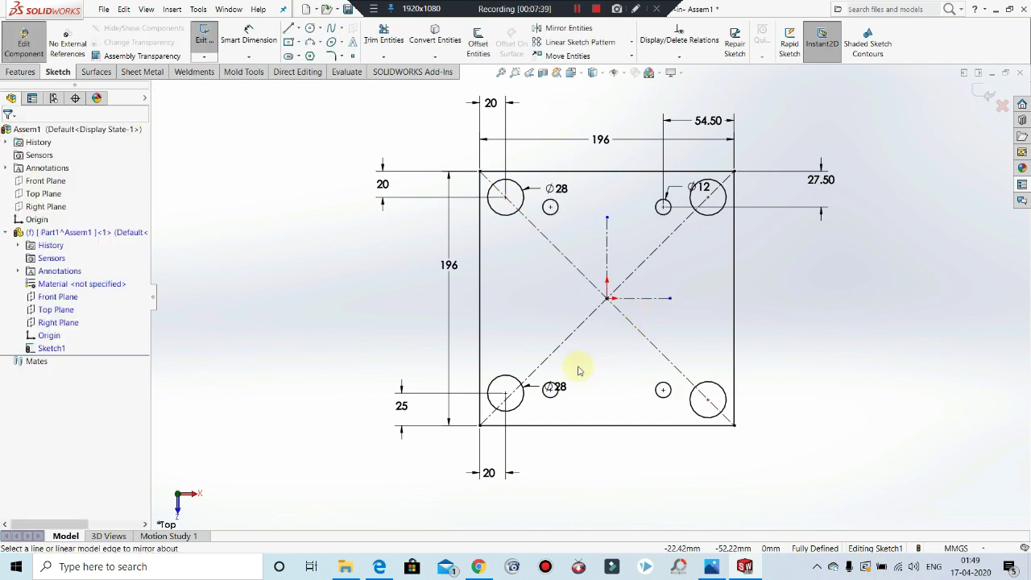
Step: Move the lower-left 28 mm circle's diameter dimension clear of the neighbouring small circle and exit the sketch
left_click_drag(574, 391, 534, 341)
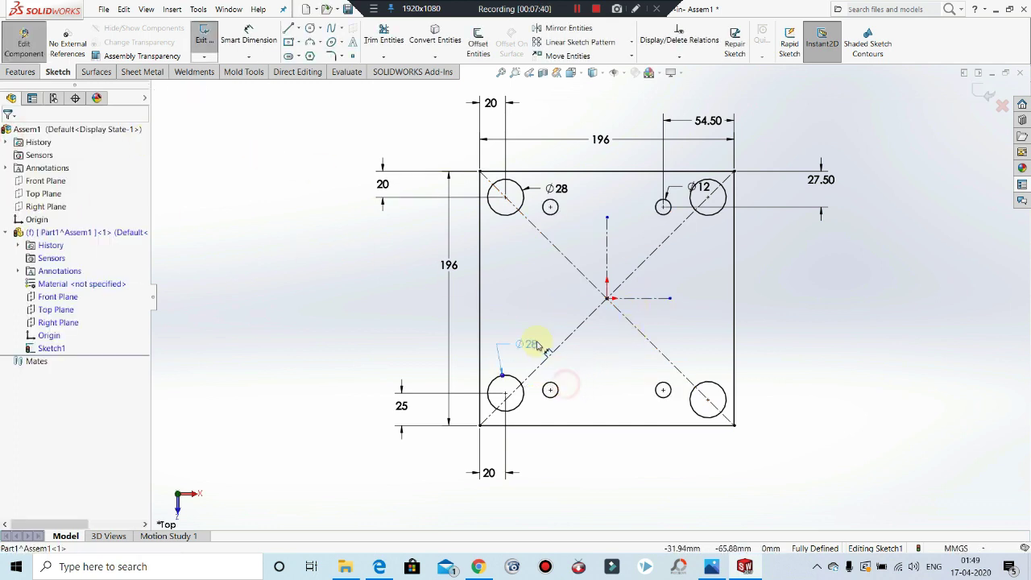
left_click(819, 281)
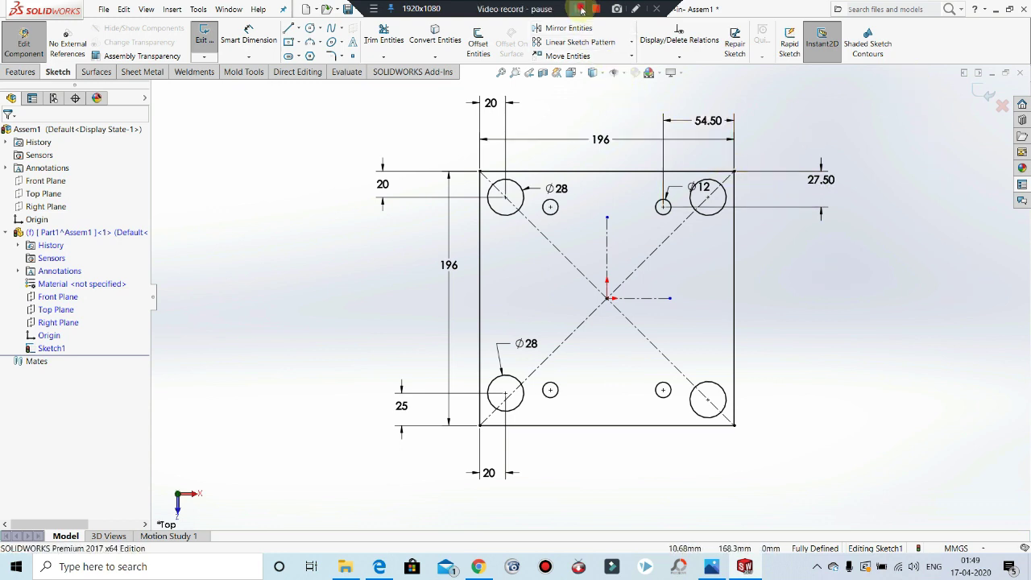
left_click(204, 37)
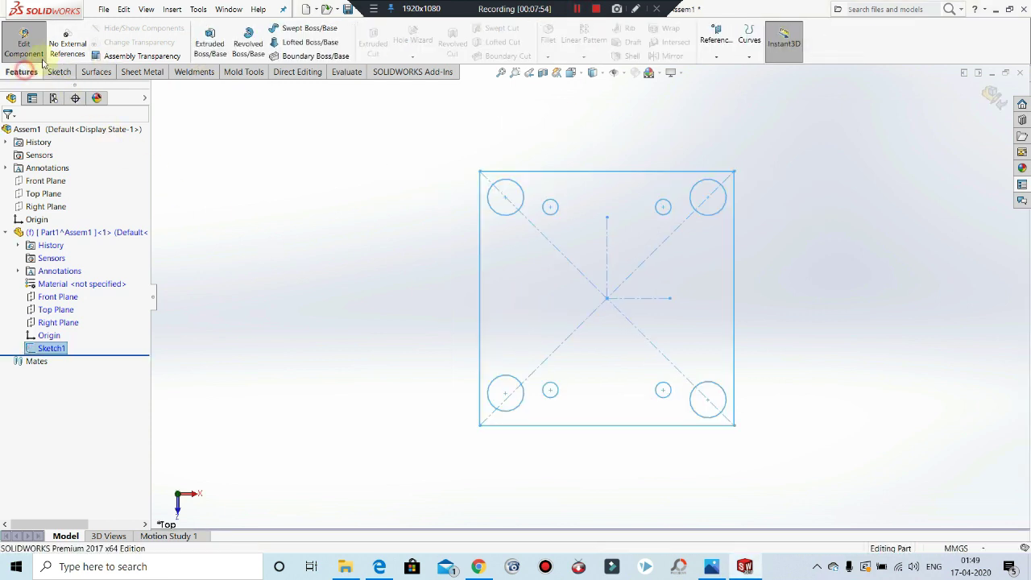
Step: Extrude the plate sketch with its corner and inner holes to a blind depth of 40 mm
left_click(209, 41)
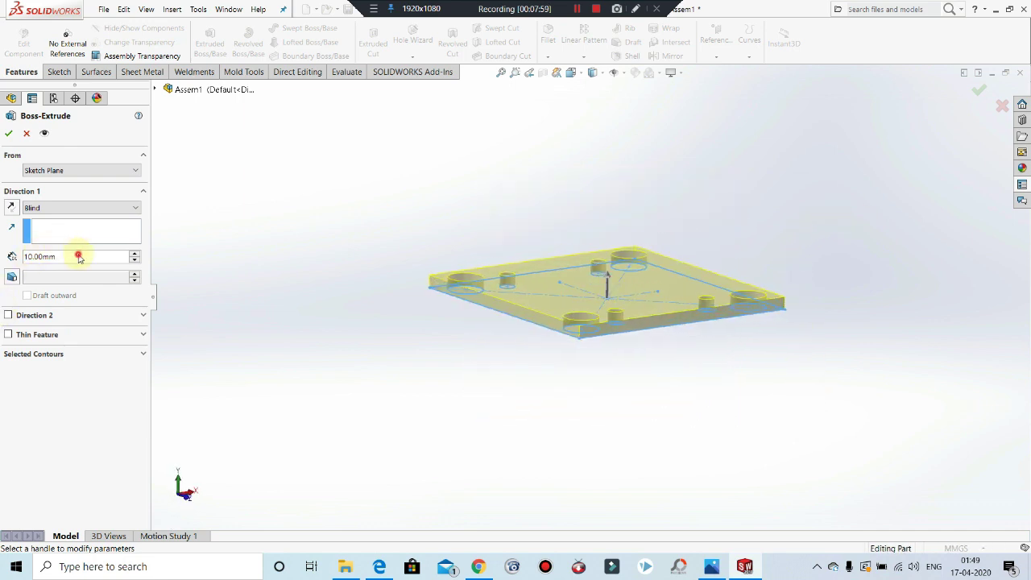
type("40")
key("Return")
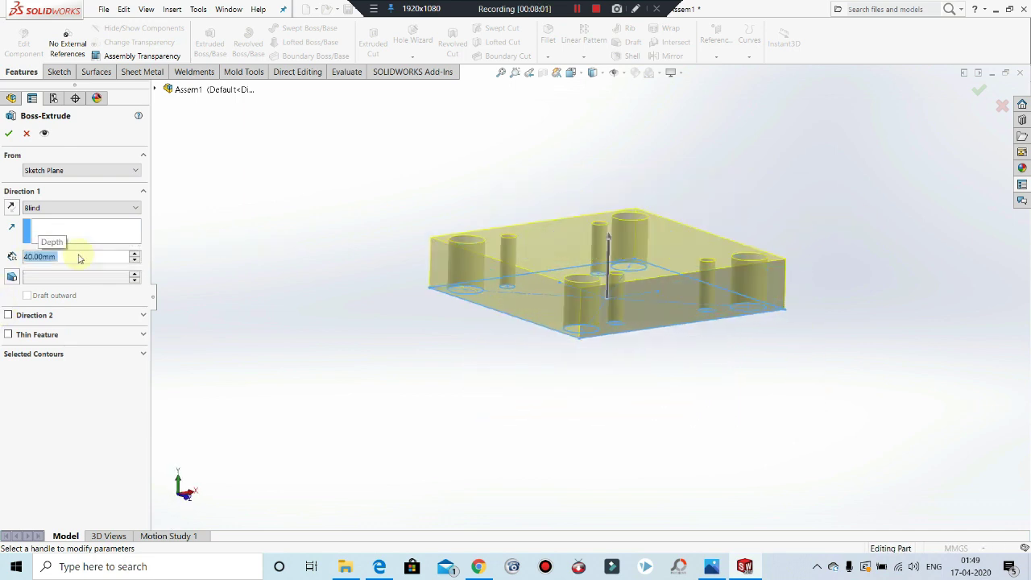
left_click(9, 135)
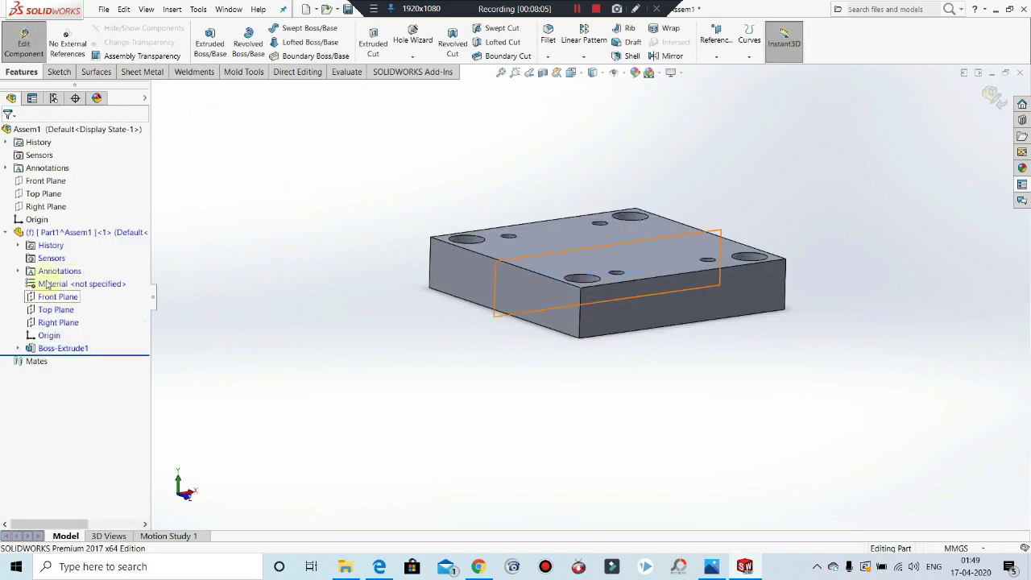
left_click(42, 194)
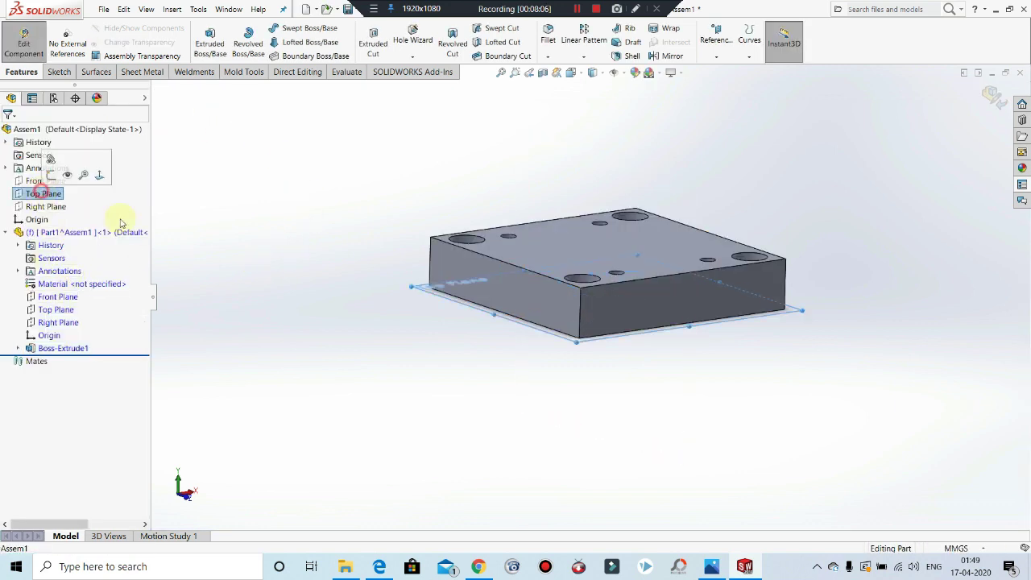
left_click(318, 340)
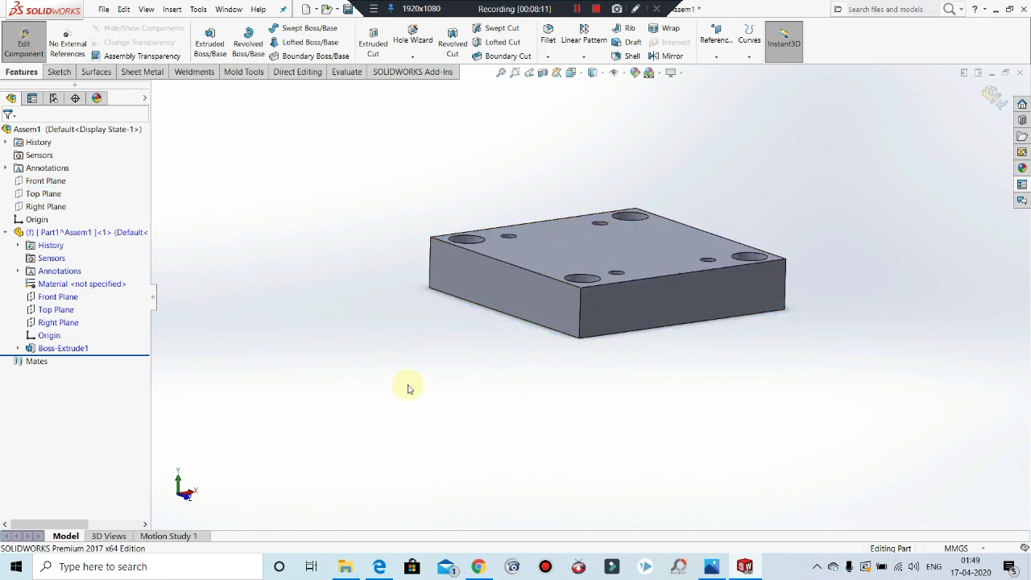
middle_click_drag(408, 389, 619, 290)
left_click(624, 286)
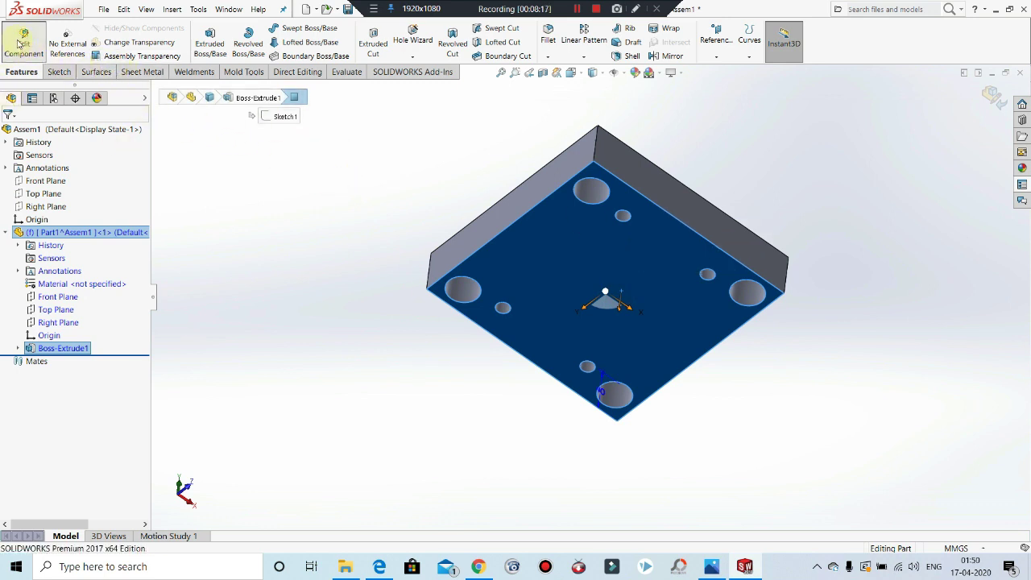
right_click(603, 253)
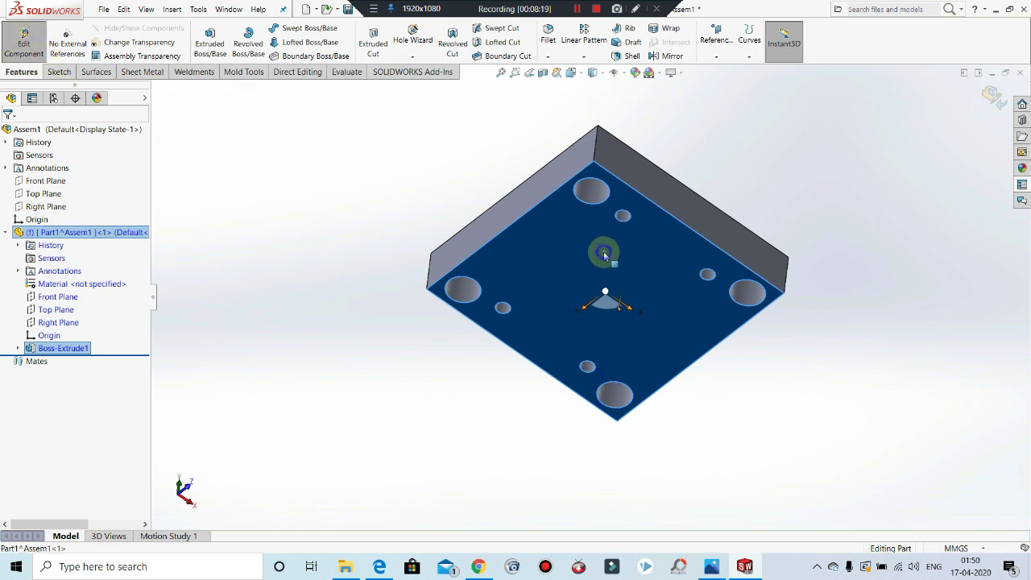
left_click(629, 177)
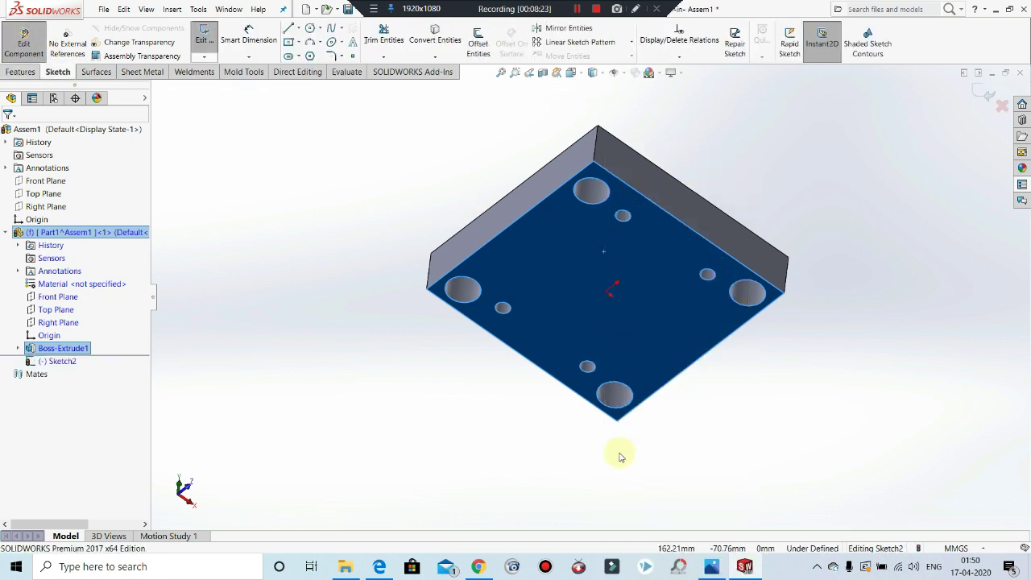
left_click(424, 310)
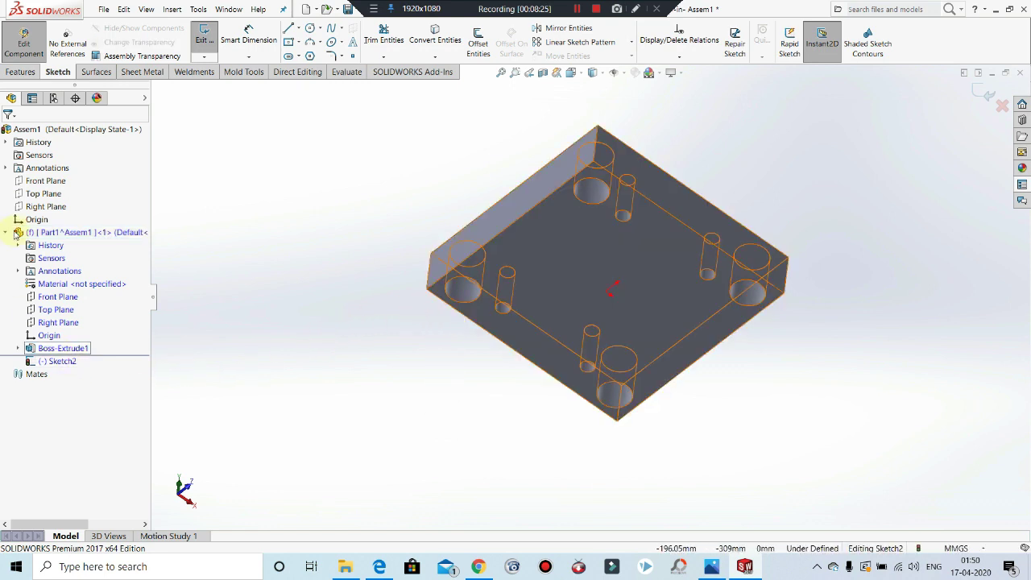
left_click(203, 34)
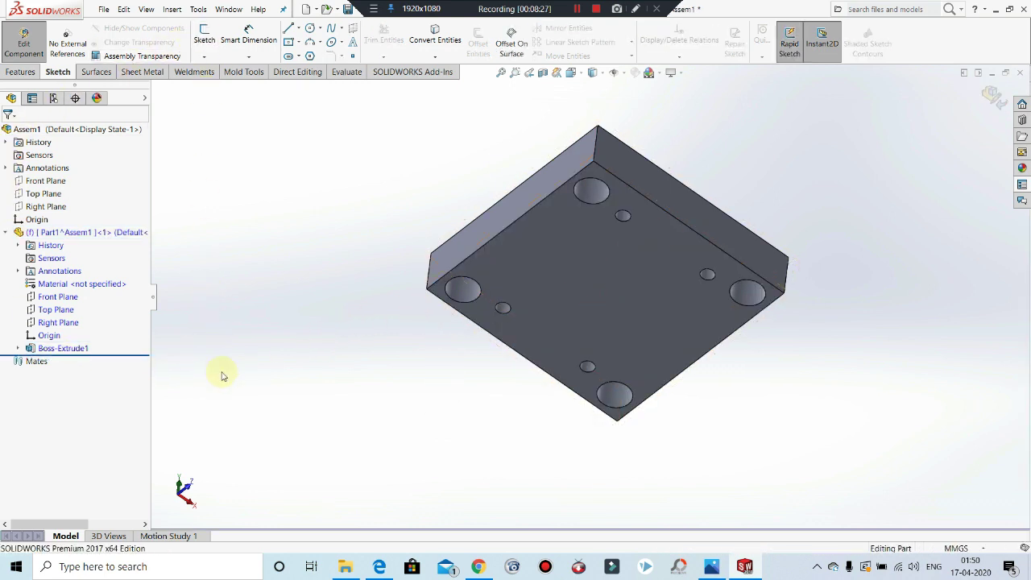
left_click(17, 348)
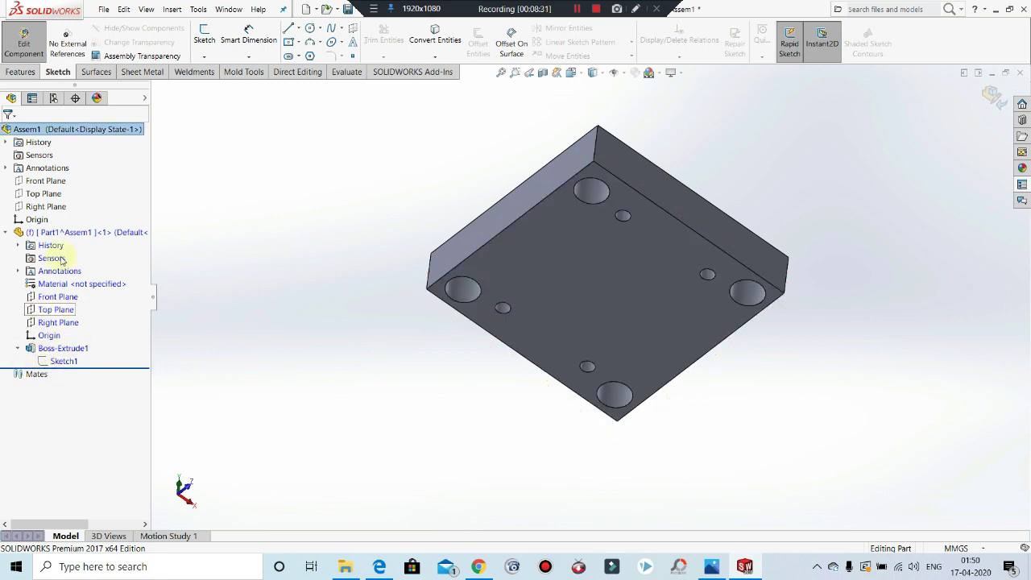
right_click(72, 232)
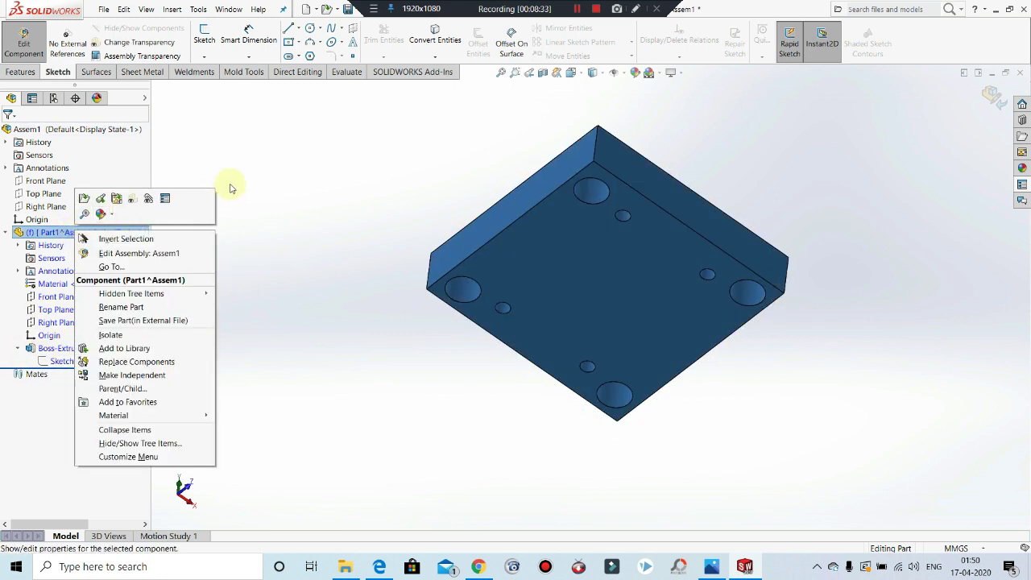
left_click(253, 169)
Step: Start a sketch on the plate's underside and offset the upper-left 28 mm hole's edge outward by 3 mm
left_click(204, 36)
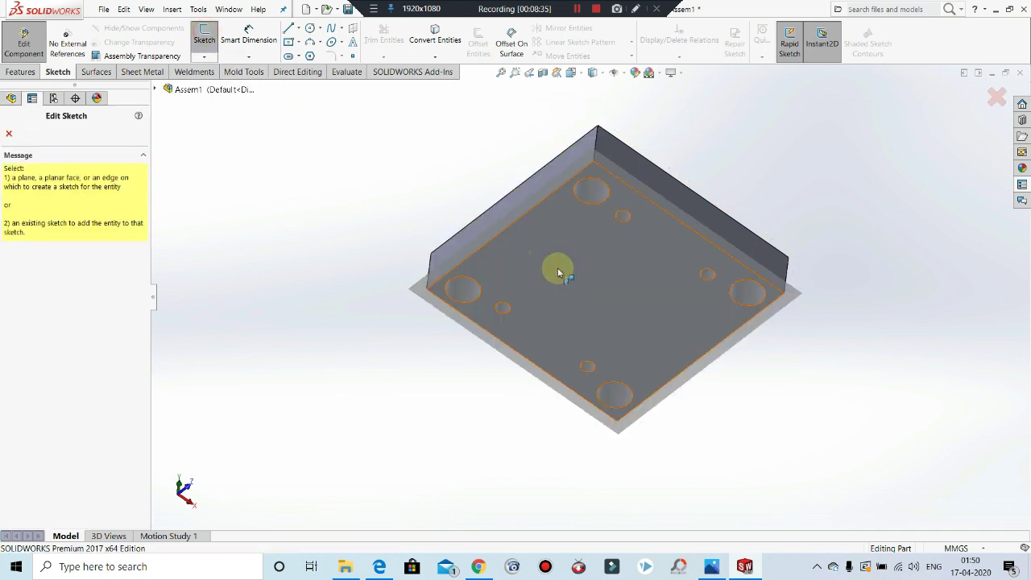
left_click(557, 269)
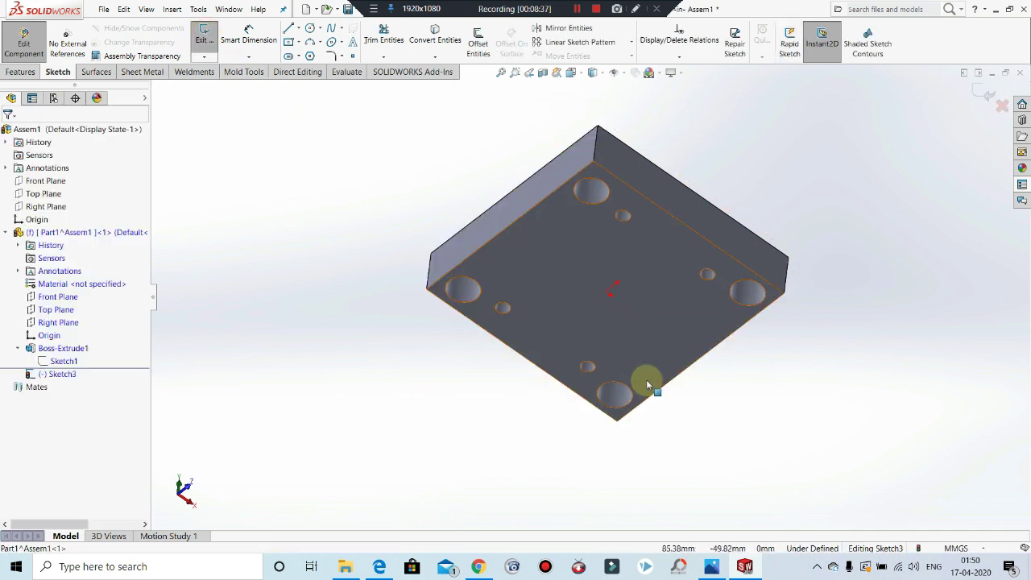
key("ctrl+8")
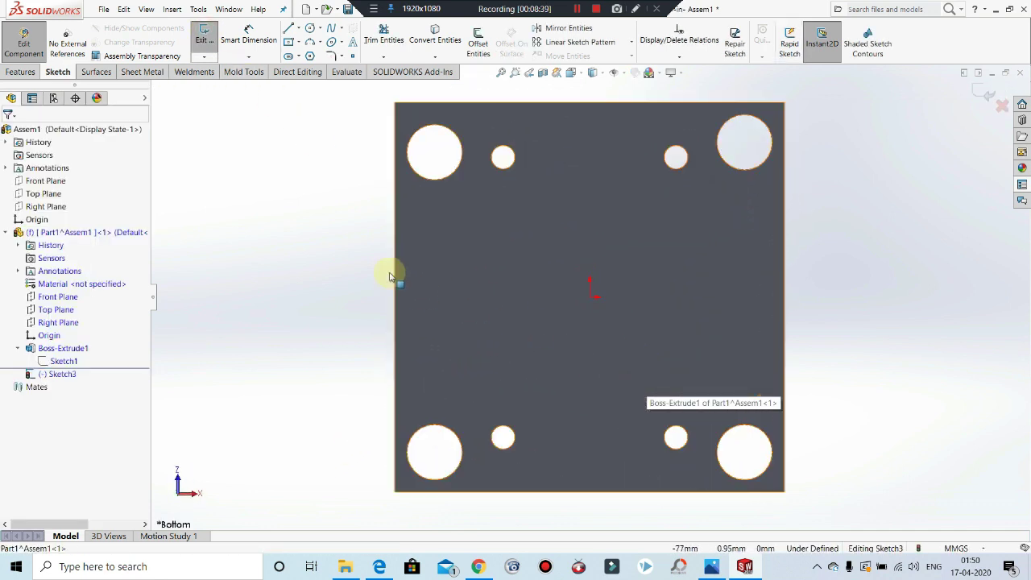
left_click(351, 243)
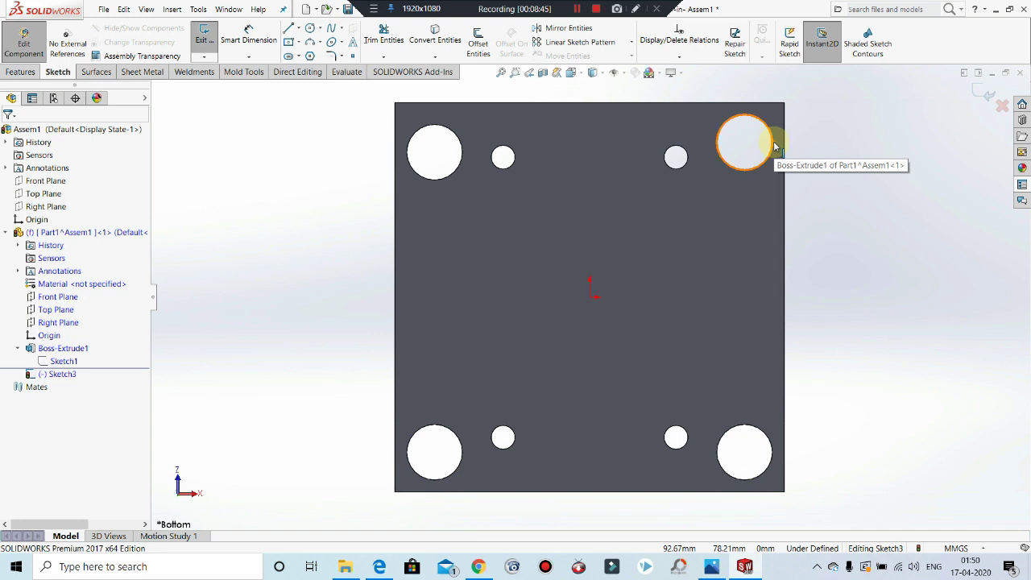
left_click(483, 38)
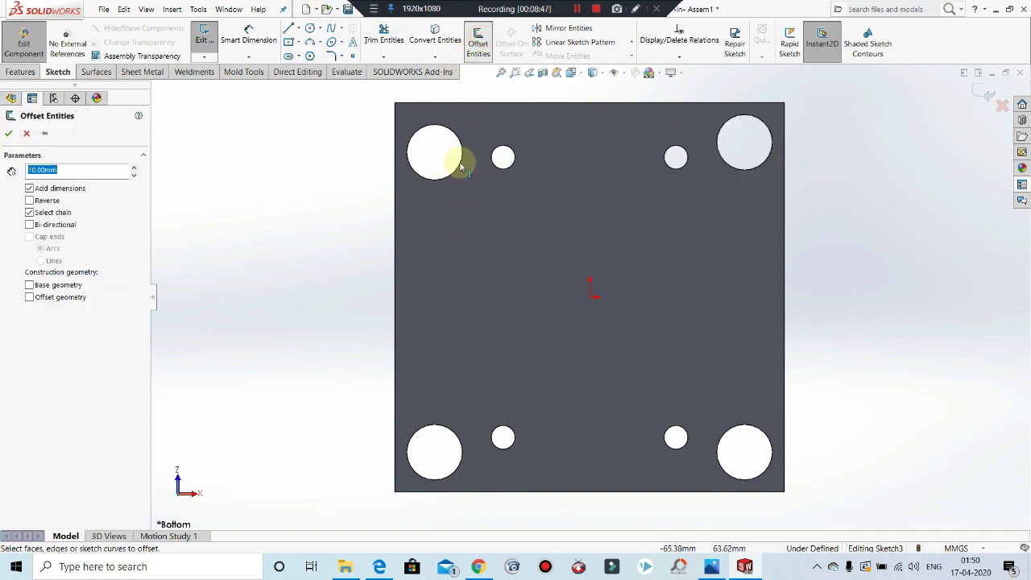
left_click(461, 142)
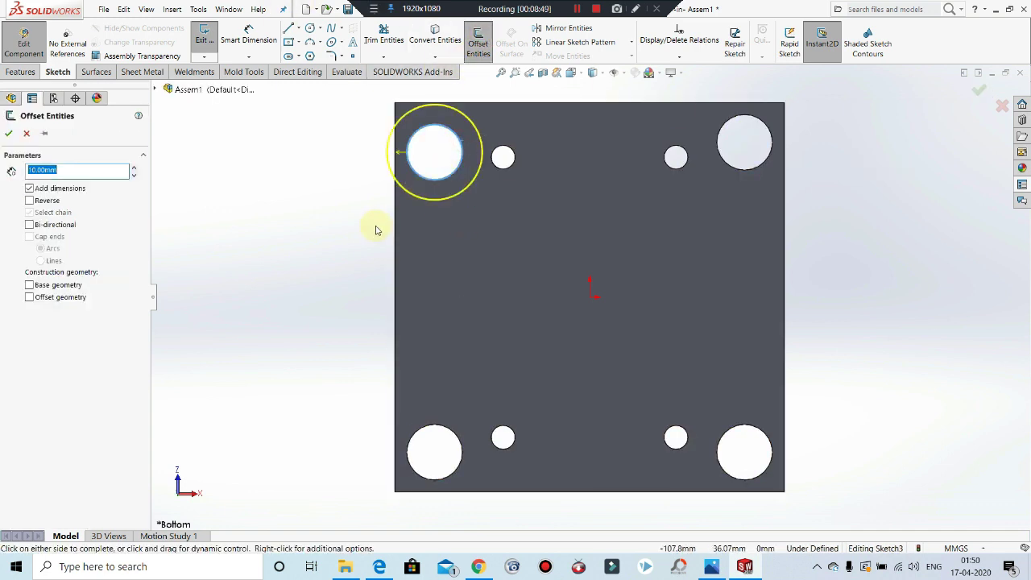
type("3")
key("Return")
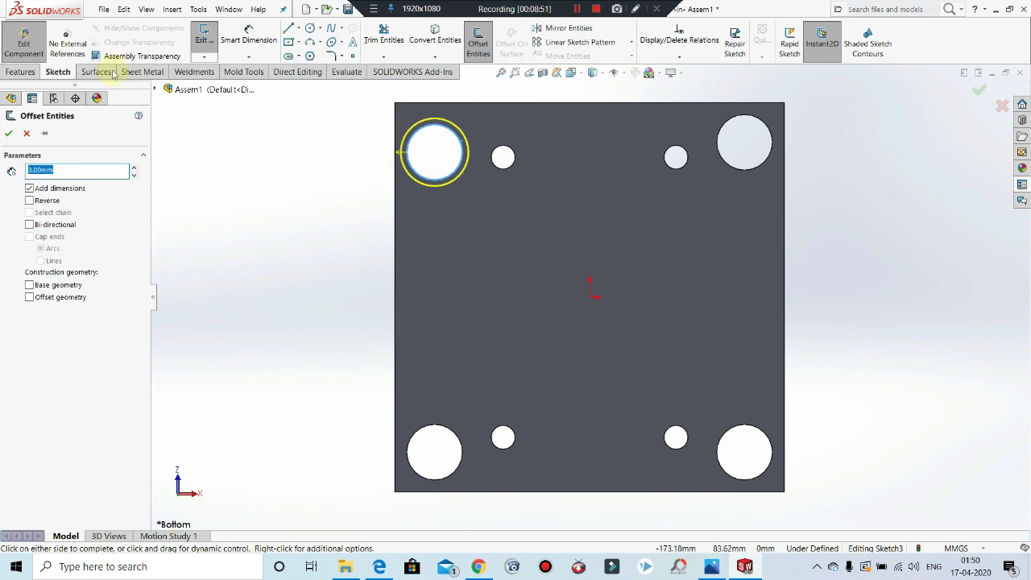
left_click(11, 133)
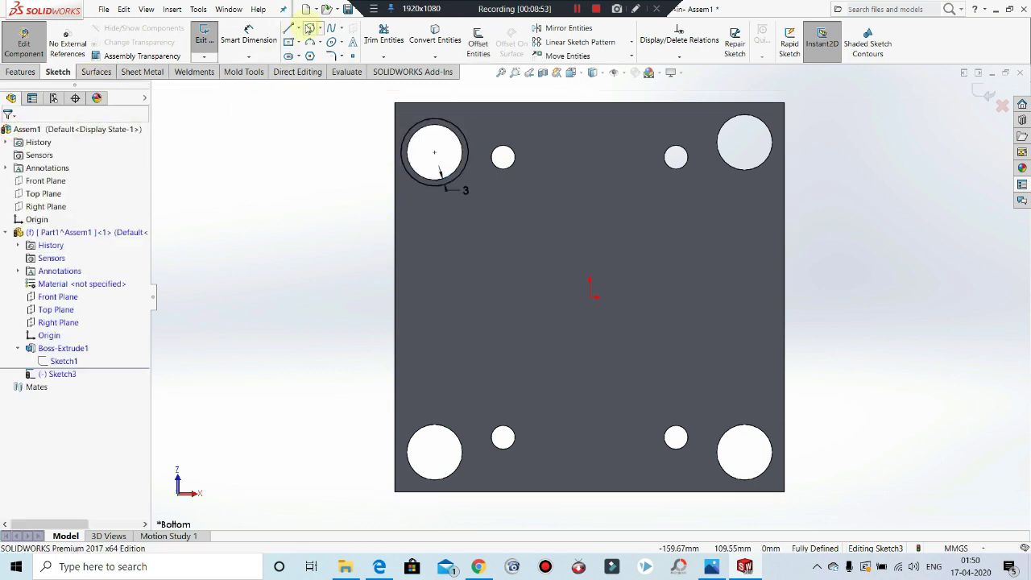
Step: Offset the edges of the three remaining 28 mm corner holes outward by 3 mm in the underside sketch
left_click(478, 44)
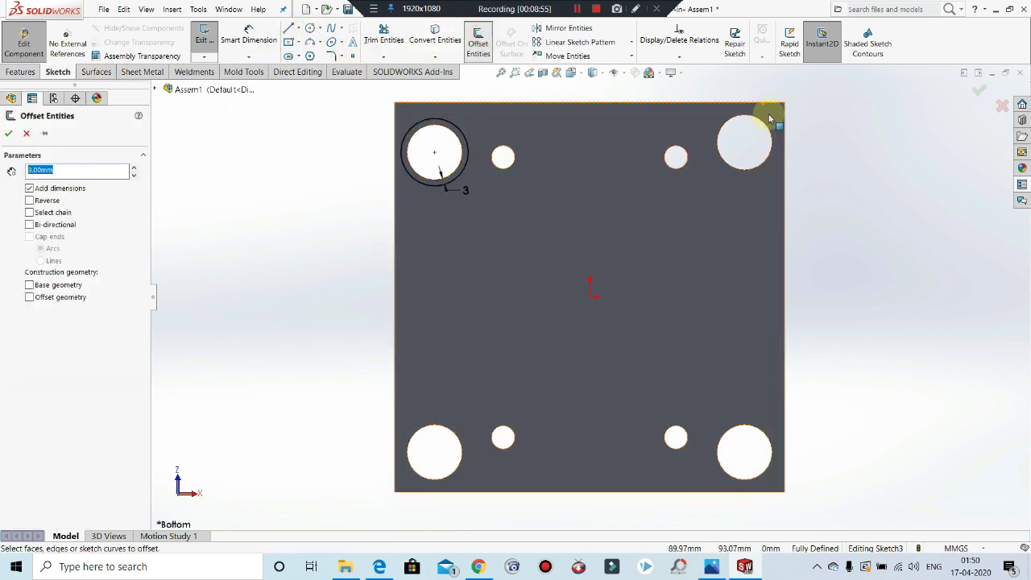
left_click(761, 121)
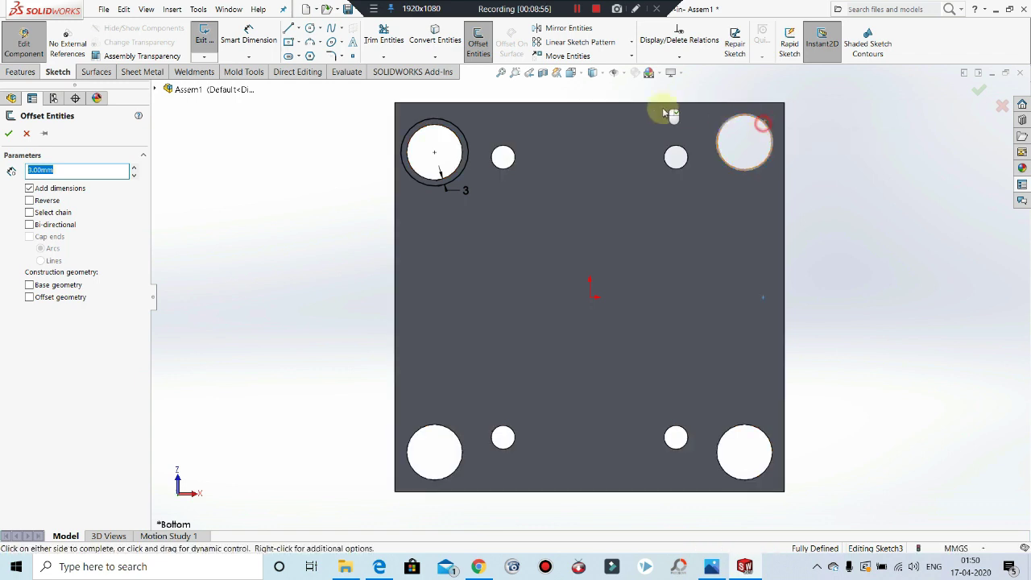
left_click(12, 132)
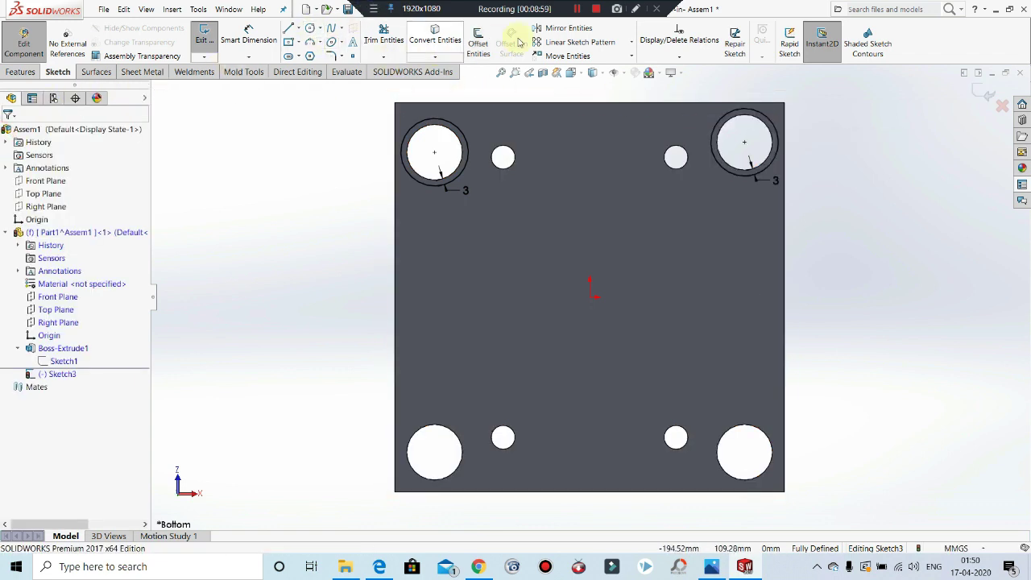
left_click(477, 44)
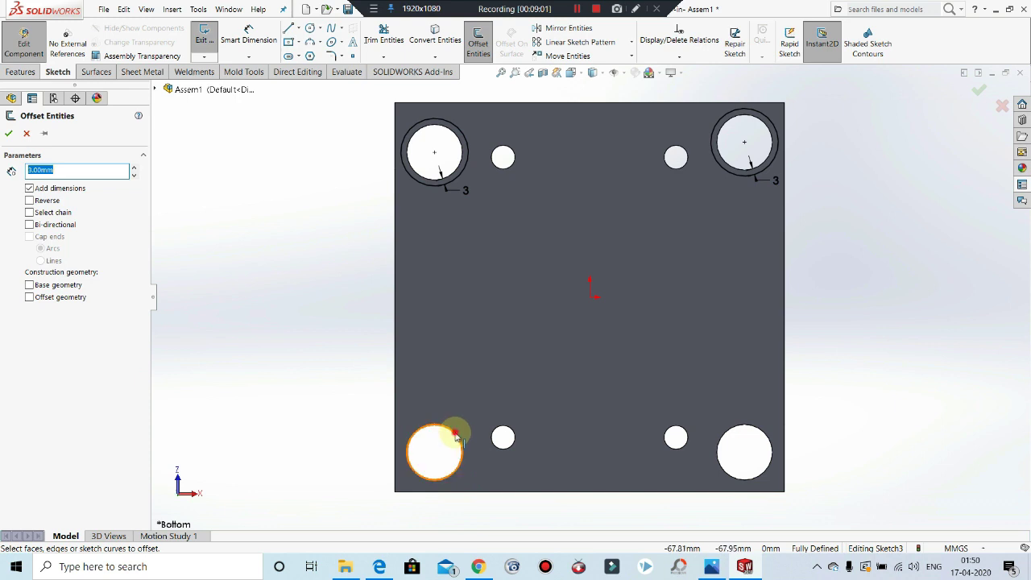
left_click(455, 441)
left_click(12, 133)
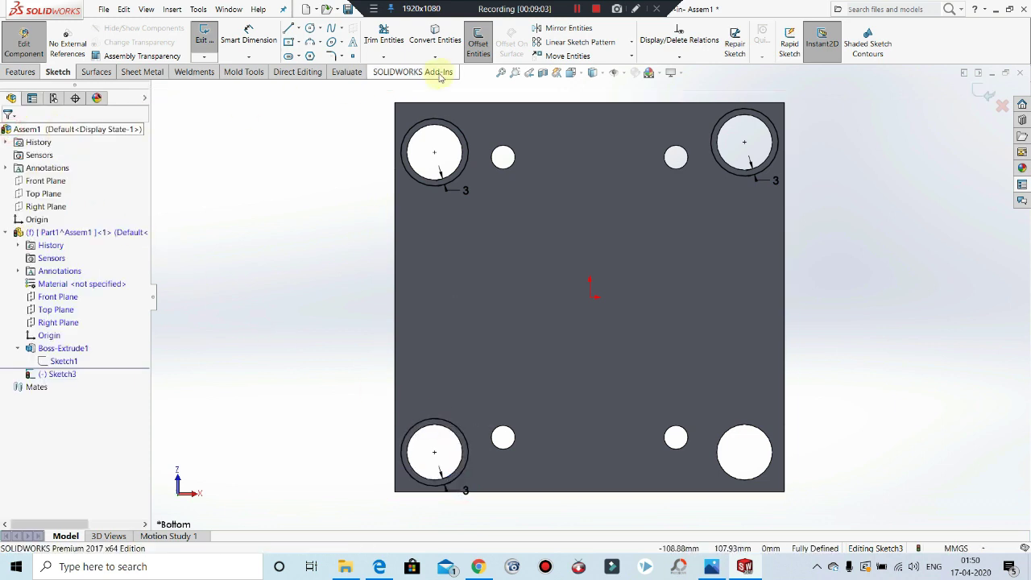
left_click(477, 44)
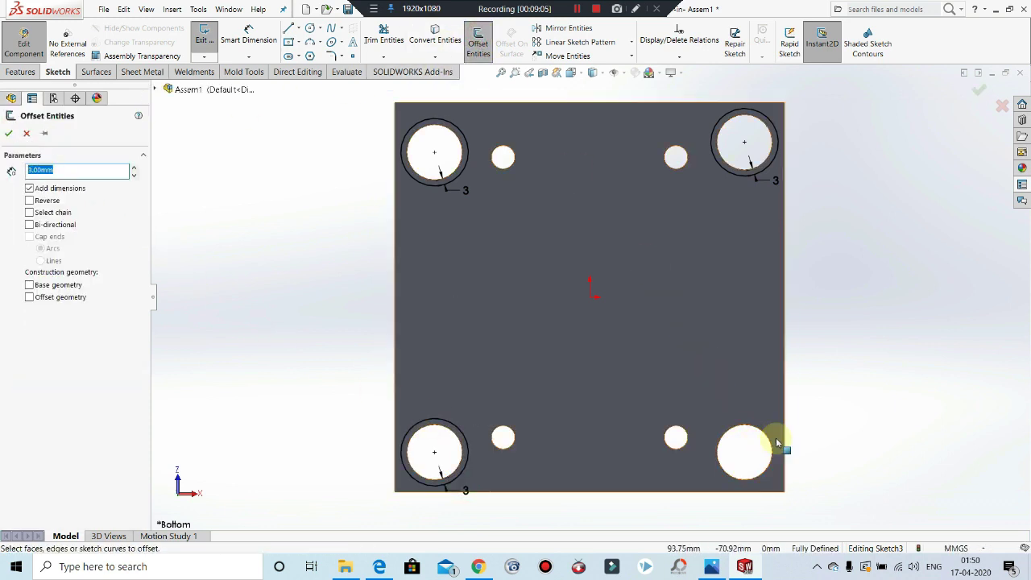
left_click(757, 439)
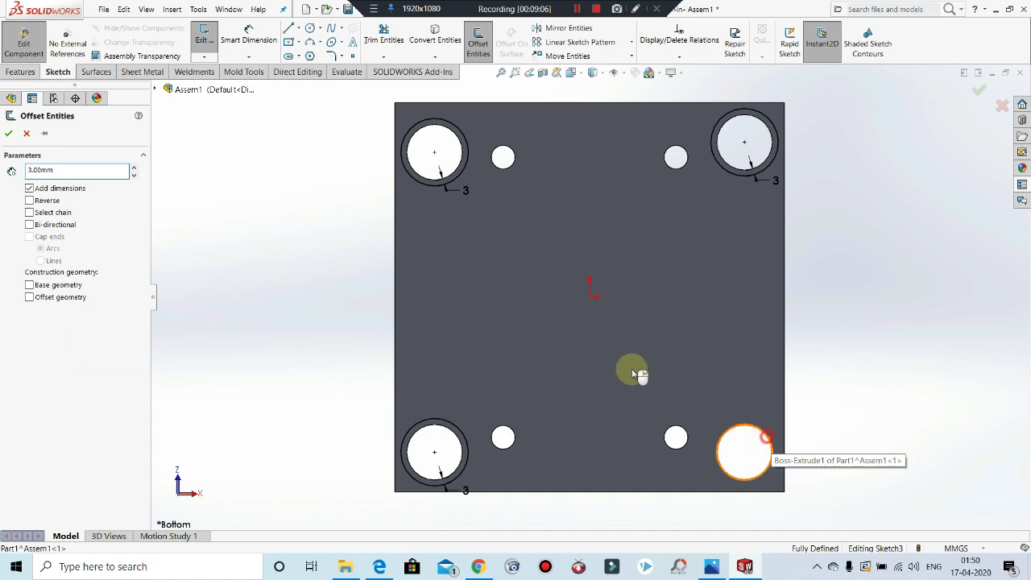
left_click(10, 134)
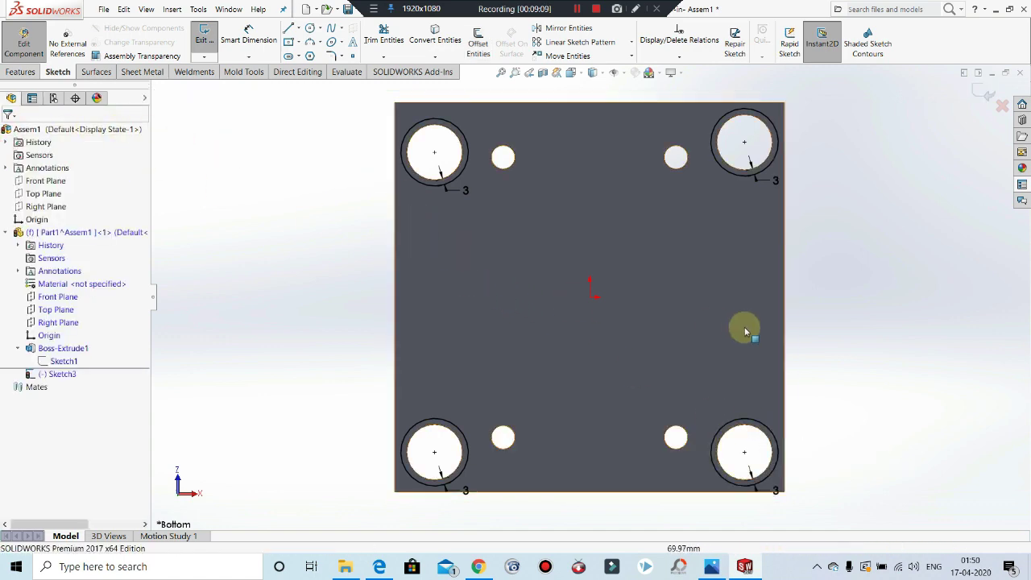
middle_click_drag(743, 329, 782, 202)
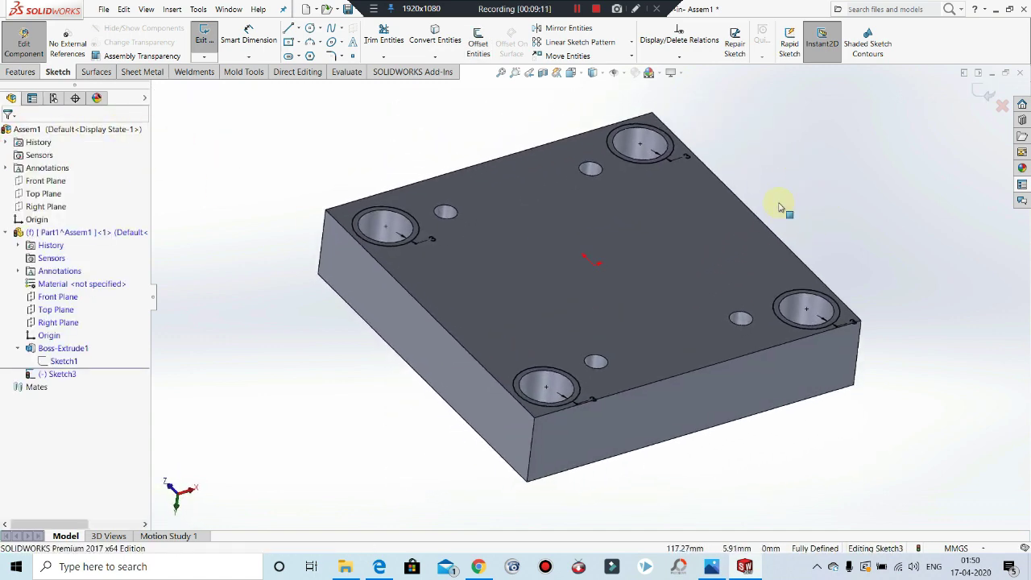
middle_click_drag(501, 254, 498, 285)
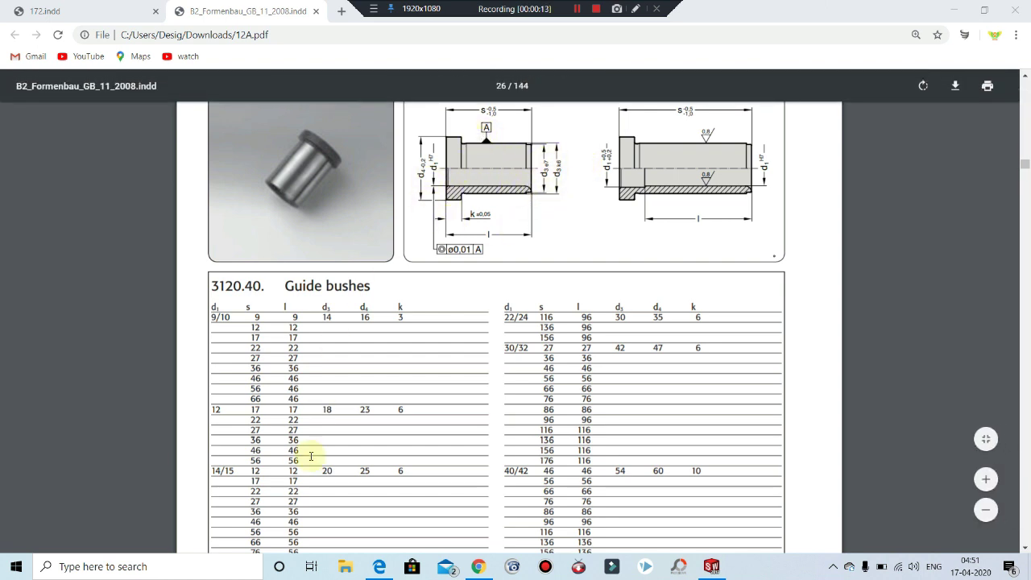
Step: Examine section A-A in MAX_MOULD_BASE.pdf in Edge, and compare it with the 3120.40 guide bushes table in the Chrome catalogue
left_click(380, 568)
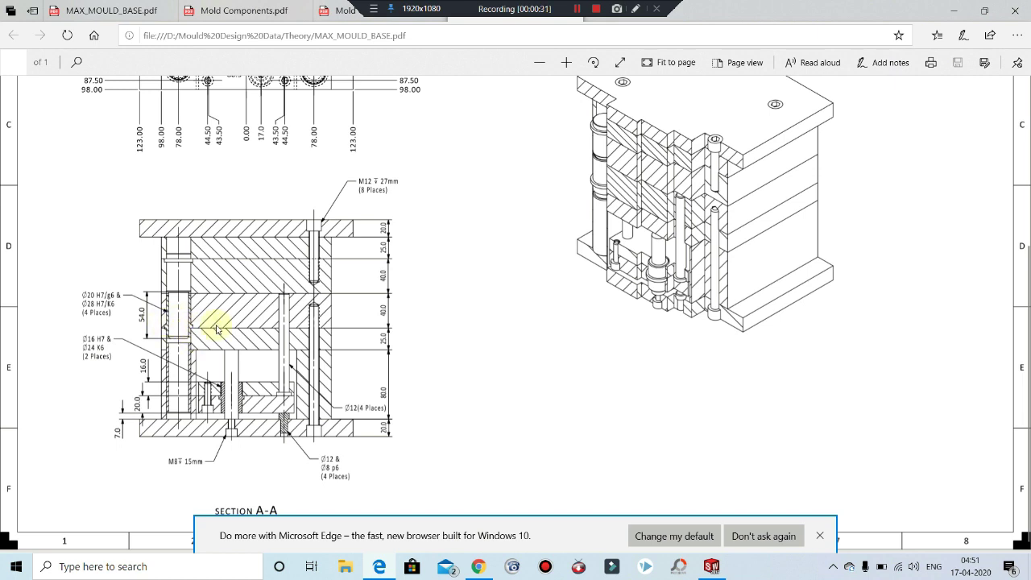
left_click(478, 567)
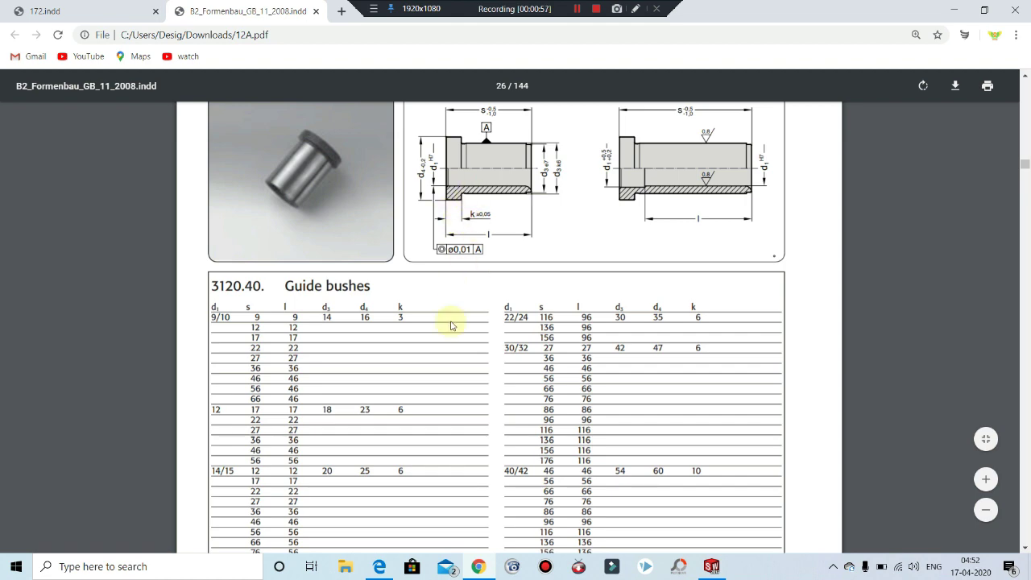
scroll(396, 425, "down", 5)
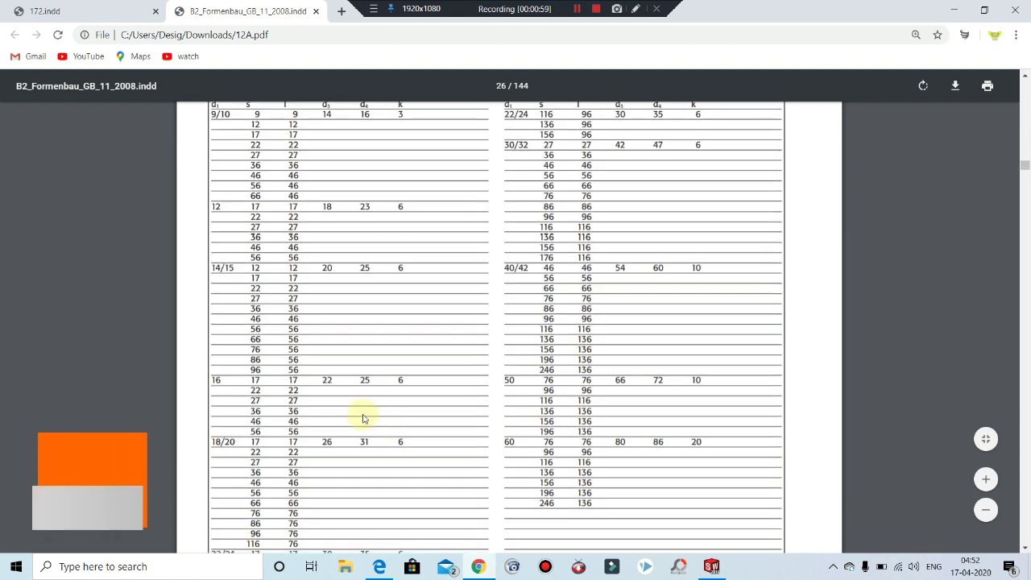
scroll(363, 418, "down", 3)
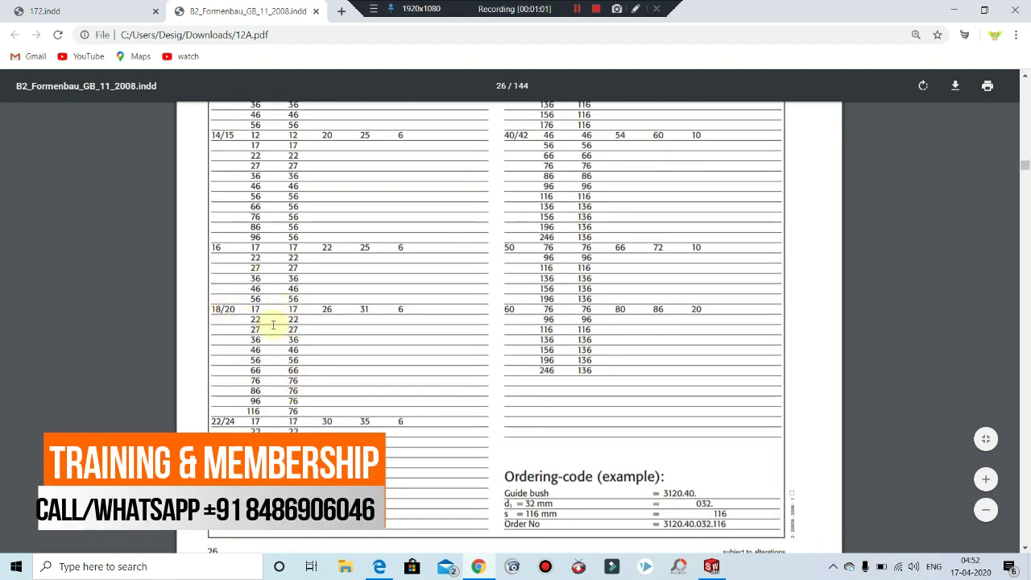
scroll(306, 324, "up", 5)
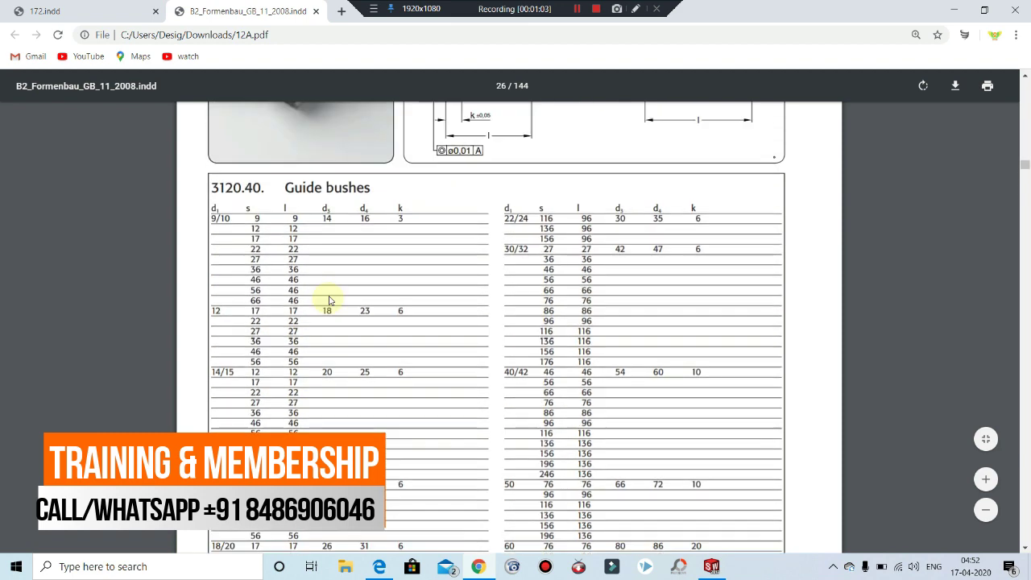
Step: Look up the collar diameter d4 of the 18/20 guide bush in the 3120.40 drawing and table
scroll(329, 300, "up", 2)
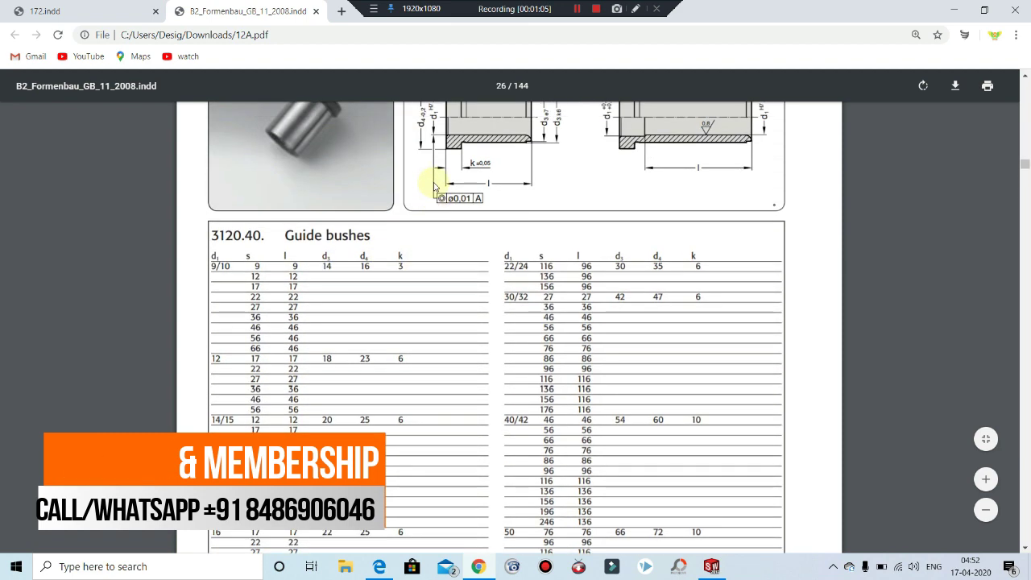
scroll(427, 177, "up", 2)
scroll(377, 214, "down", 1)
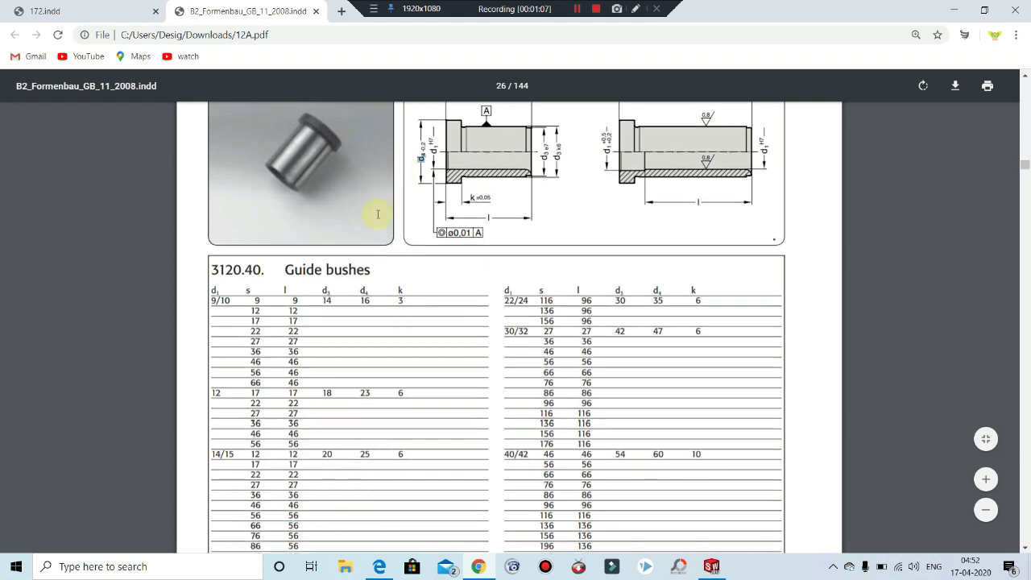
scroll(378, 214, "down", 4)
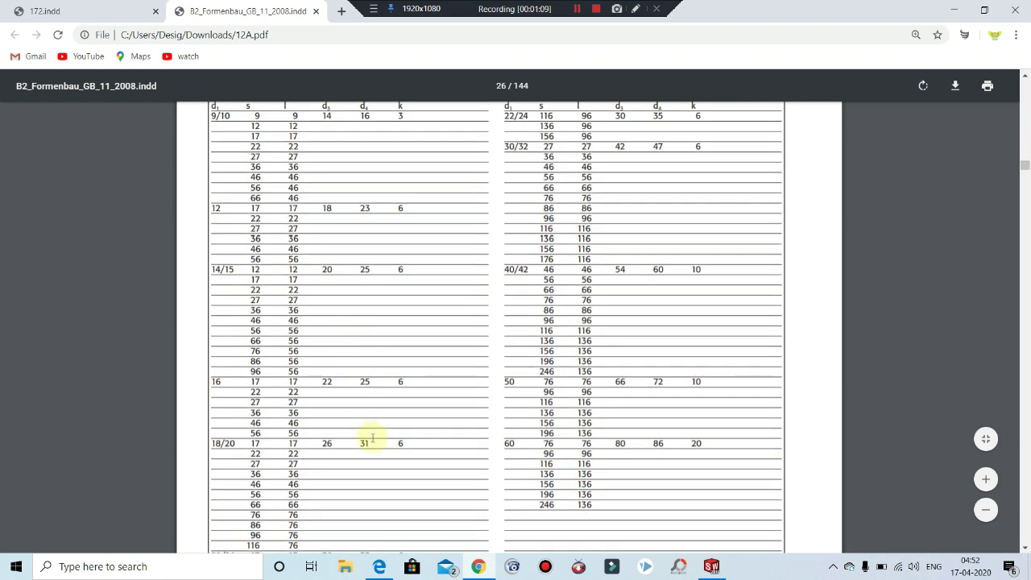
double_click(365, 442)
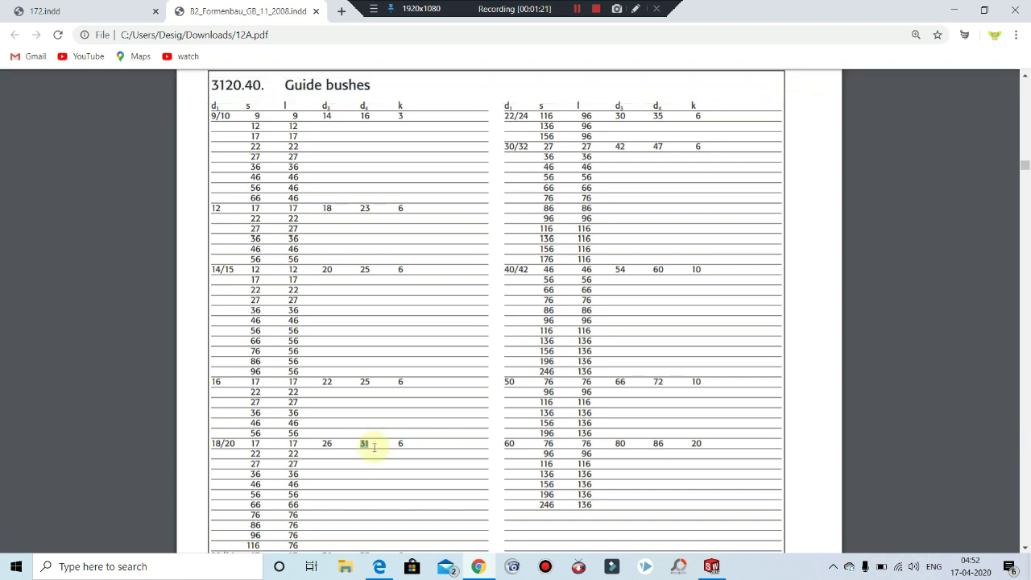
Step: Compare the collar thickness k in the 3120.40 guide bush drawing with its table entry for the 18/20 size
scroll(392, 443, "up", 1)
scroll(394, 443, "up", 2)
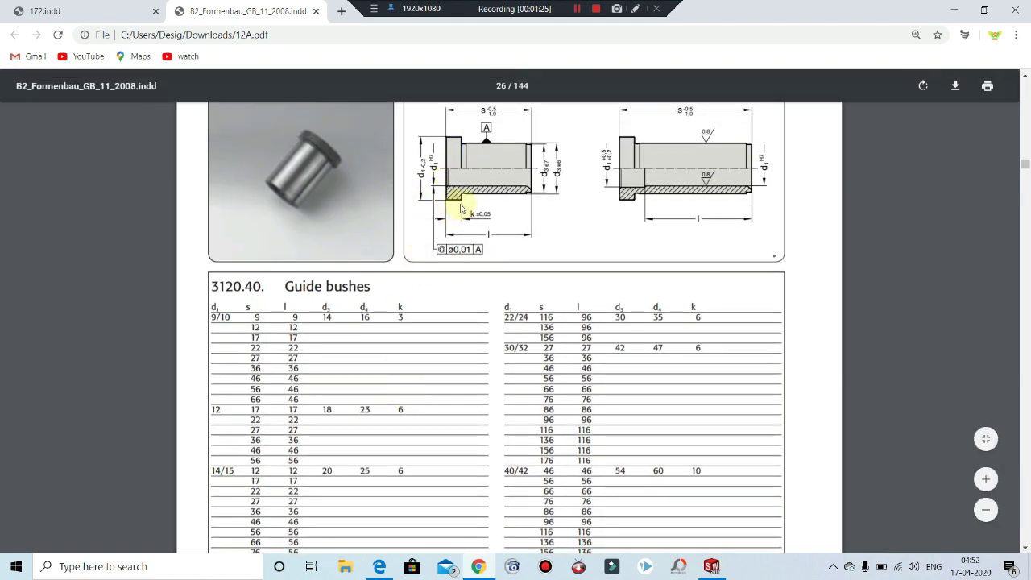
scroll(414, 246, "down", 2)
scroll(409, 274, "down", 2)
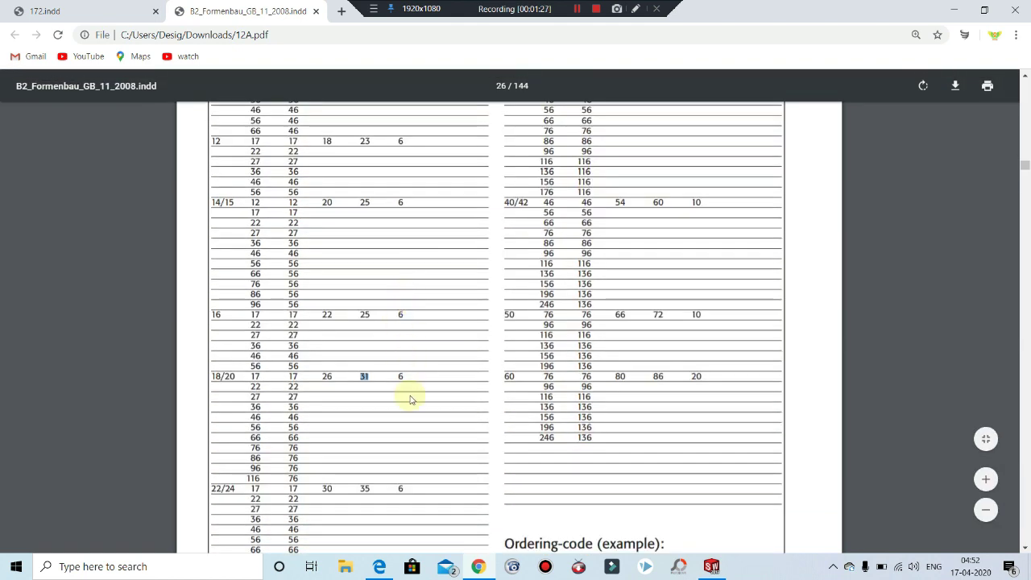
scroll(412, 390, "down", 1)
scroll(415, 385, "down", 1)
scroll(413, 385, "up", 5)
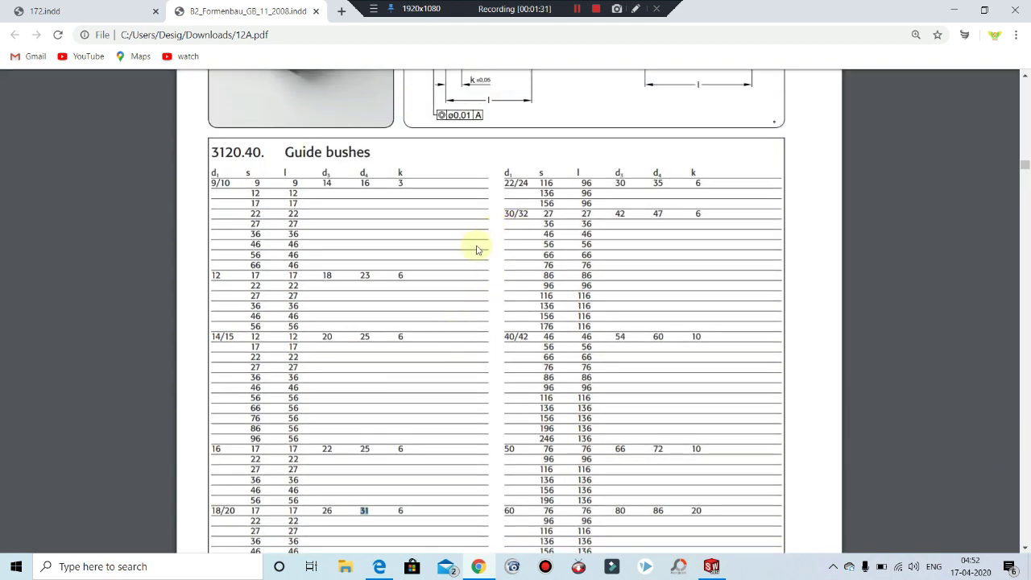
scroll(374, 281, "down", 3)
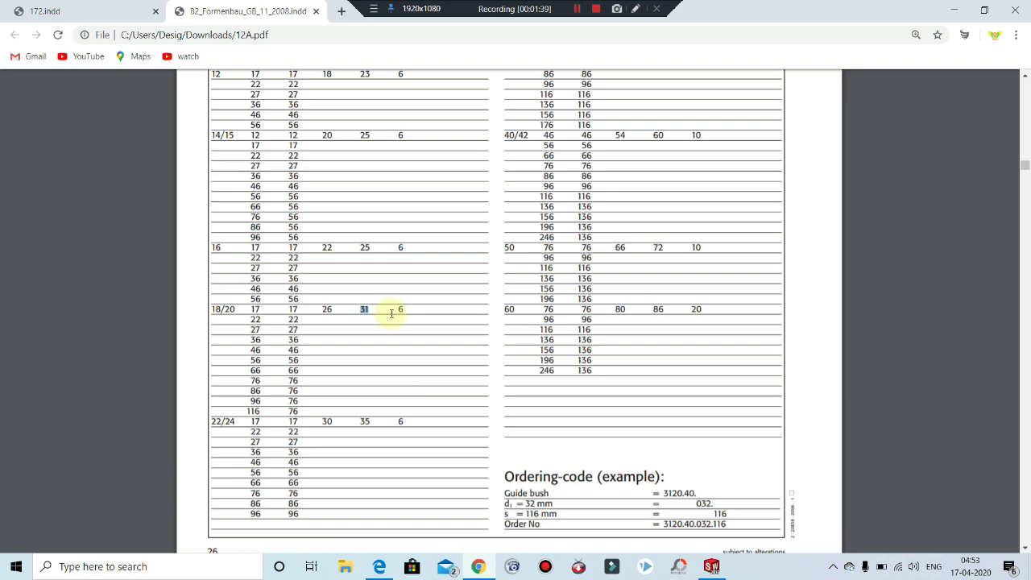
double_click(399, 309)
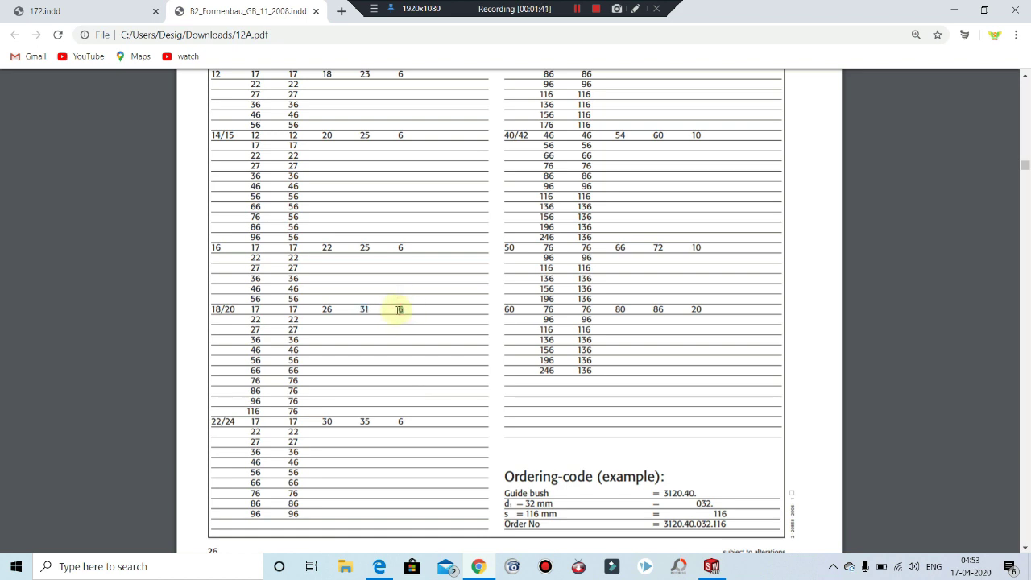
scroll(399, 309, "up", 1)
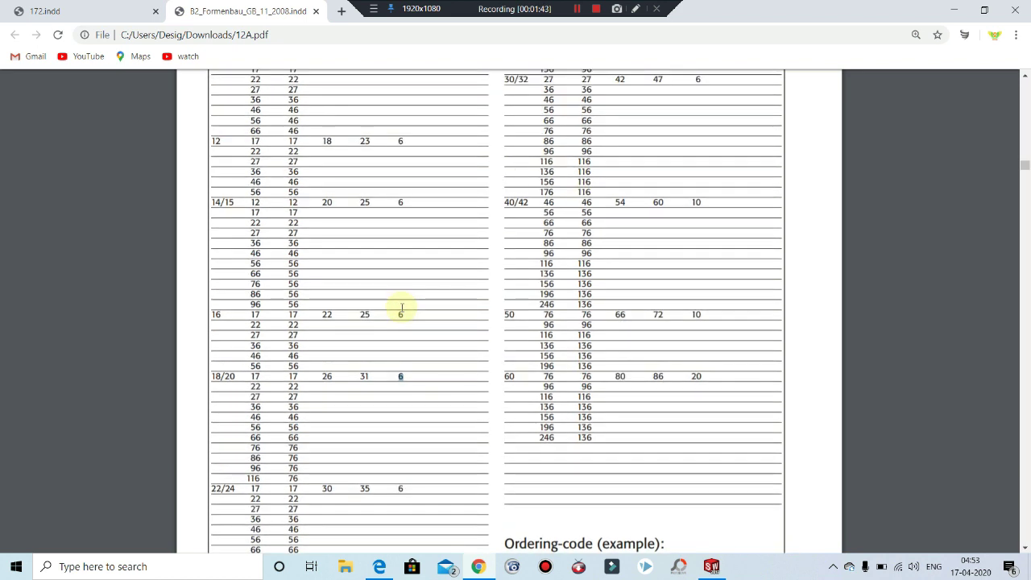
scroll(401, 308, "up", 3)
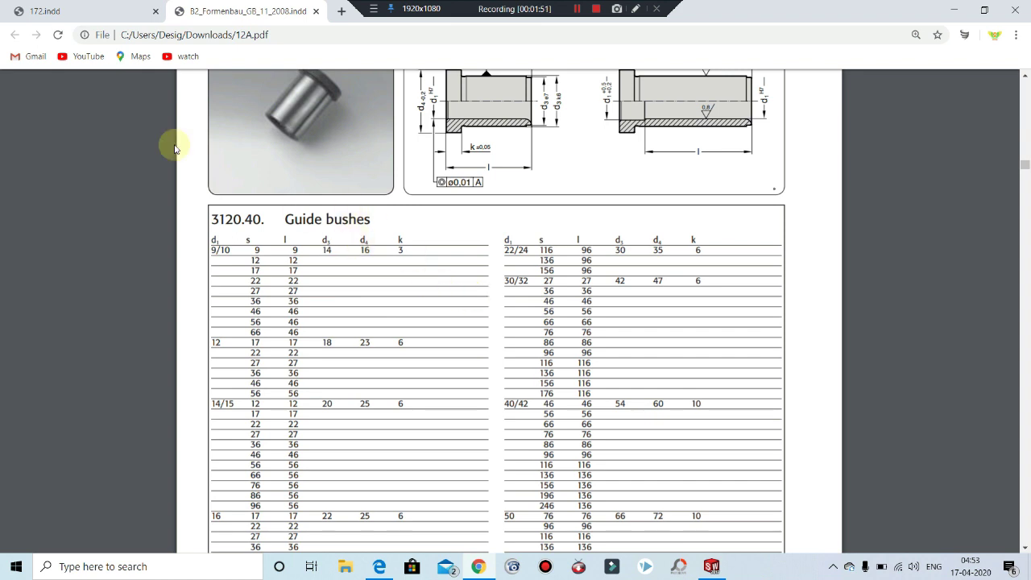
Step: Check the collar diameter d3 and collar thickness l2 for bore B 20 in the DIN 172 bush table of 172.indd
left_click(77, 16)
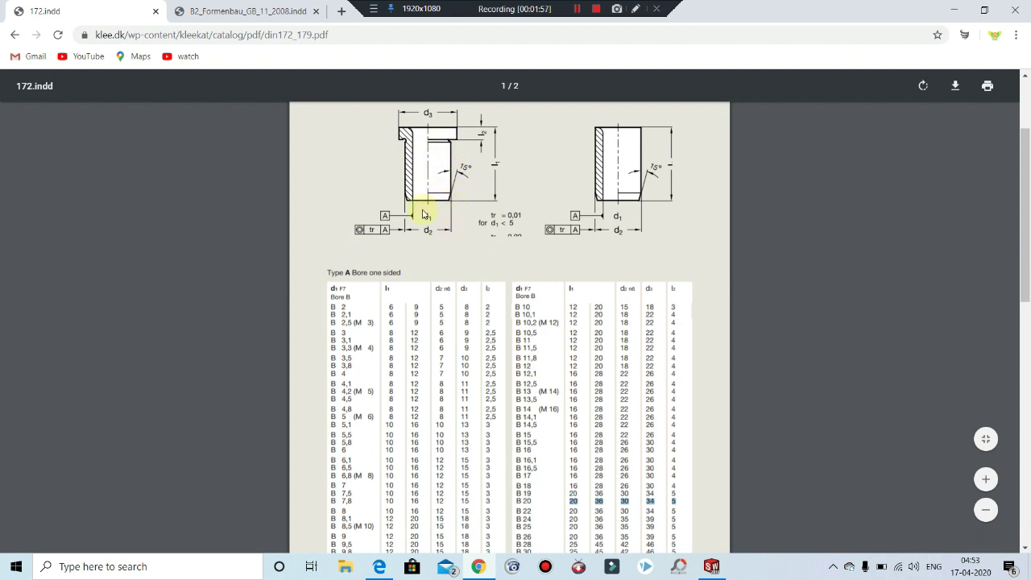
scroll(373, 439, "down", 1)
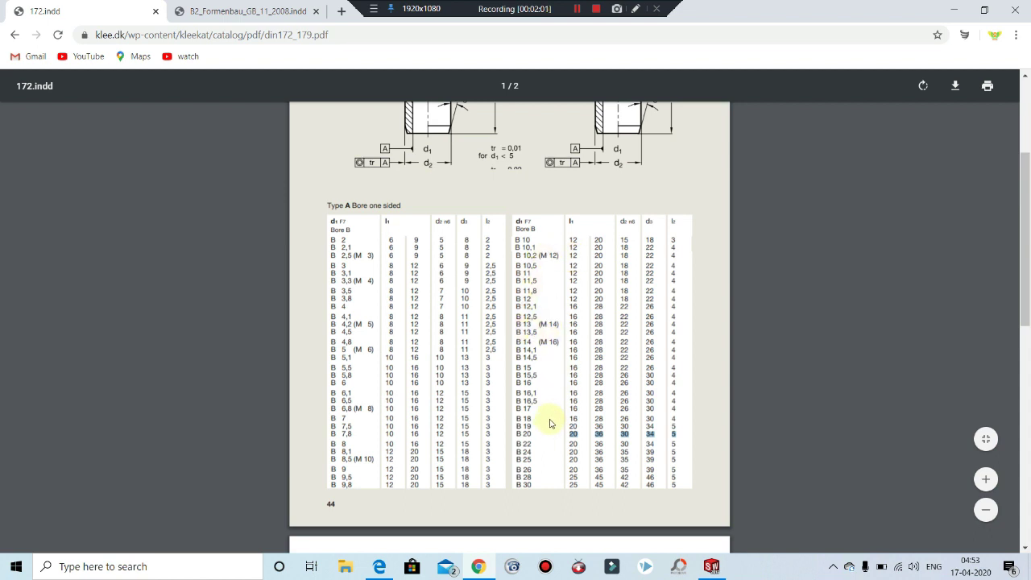
scroll(432, 198, "up", 1)
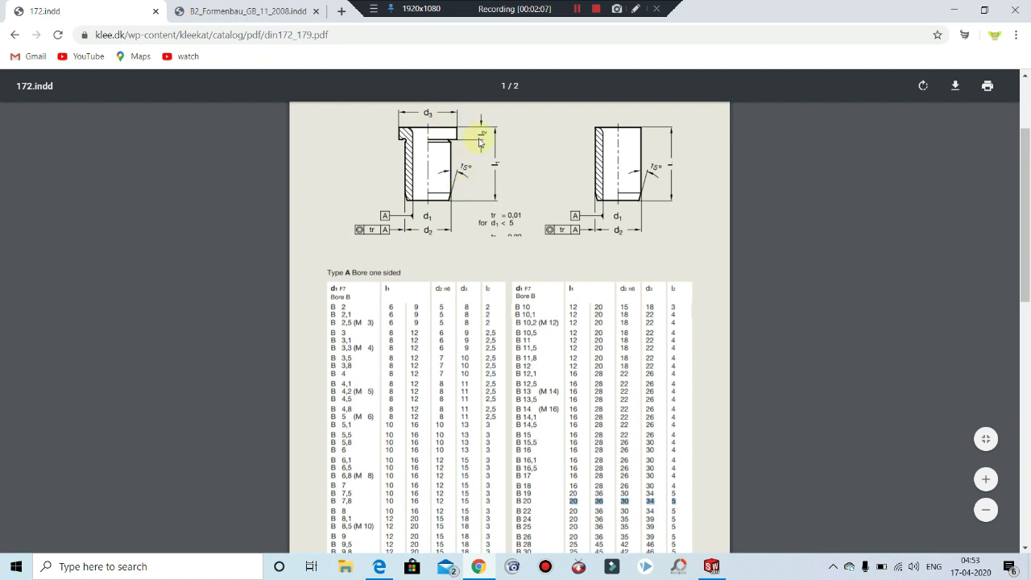
scroll(532, 239, "down", 1)
scroll(592, 307, "up", 1)
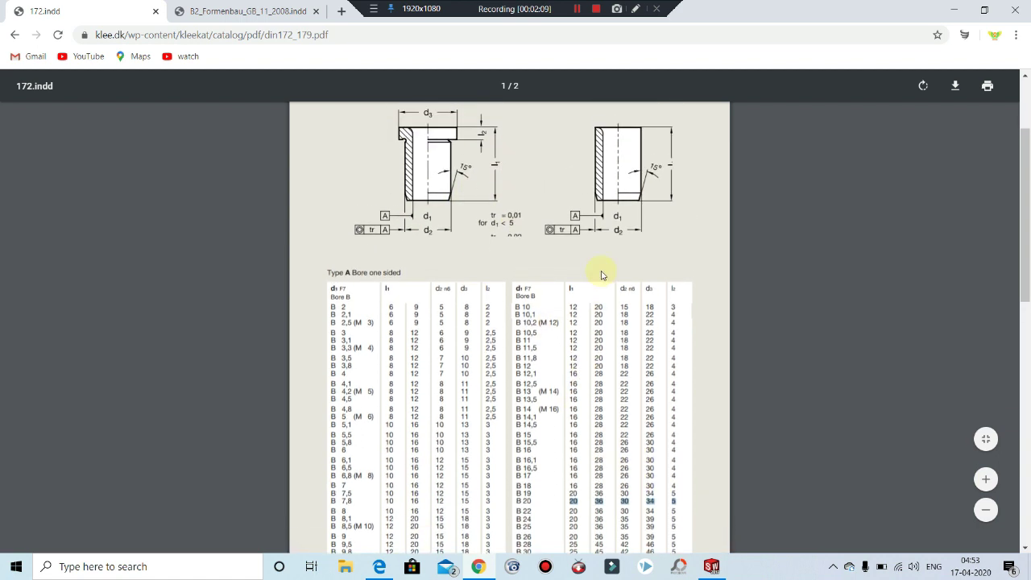
scroll(682, 281, "down", 1)
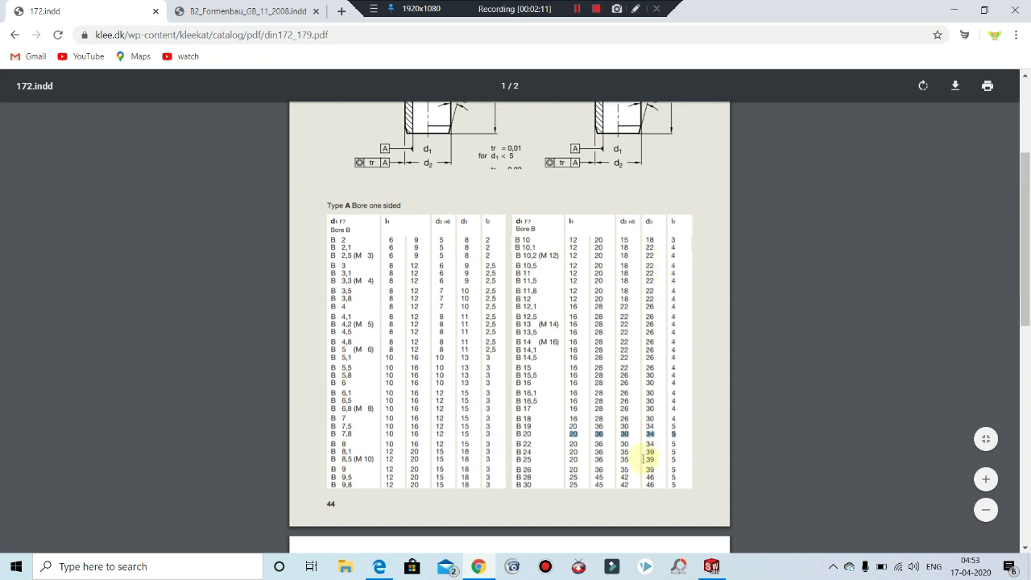
double_click(651, 433)
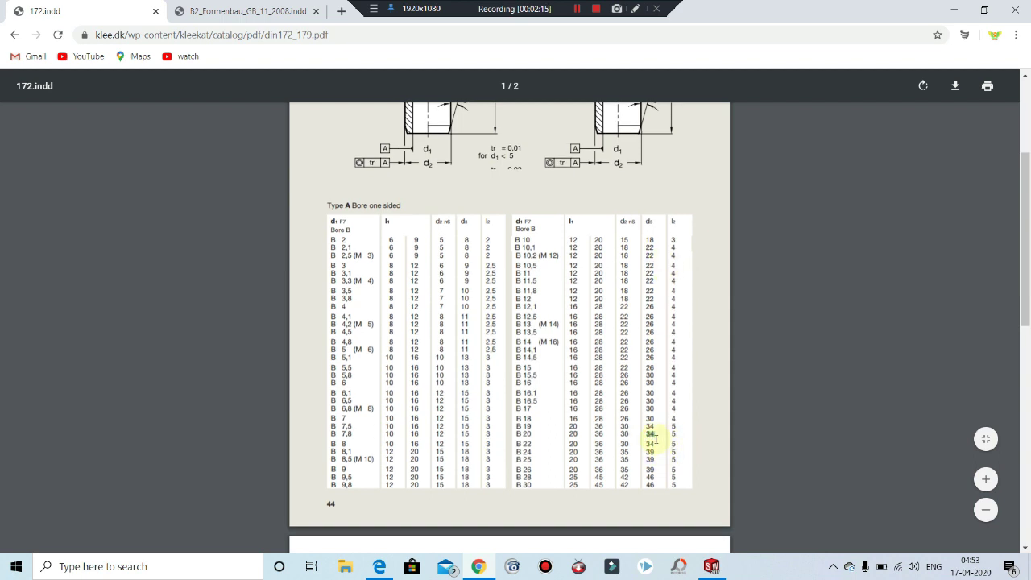
double_click(674, 433)
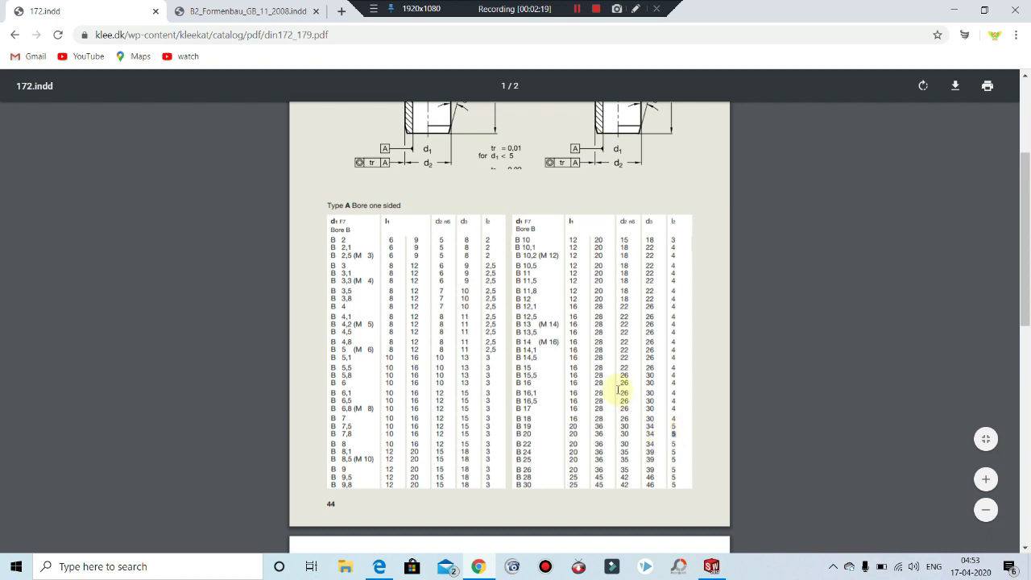
Step: View the 3110.11 guide pillars table in the catalogue, and examine the guide bush callouts in the section view of MAX_MOULD_BASE.pdf in Edge
left_click(234, 11)
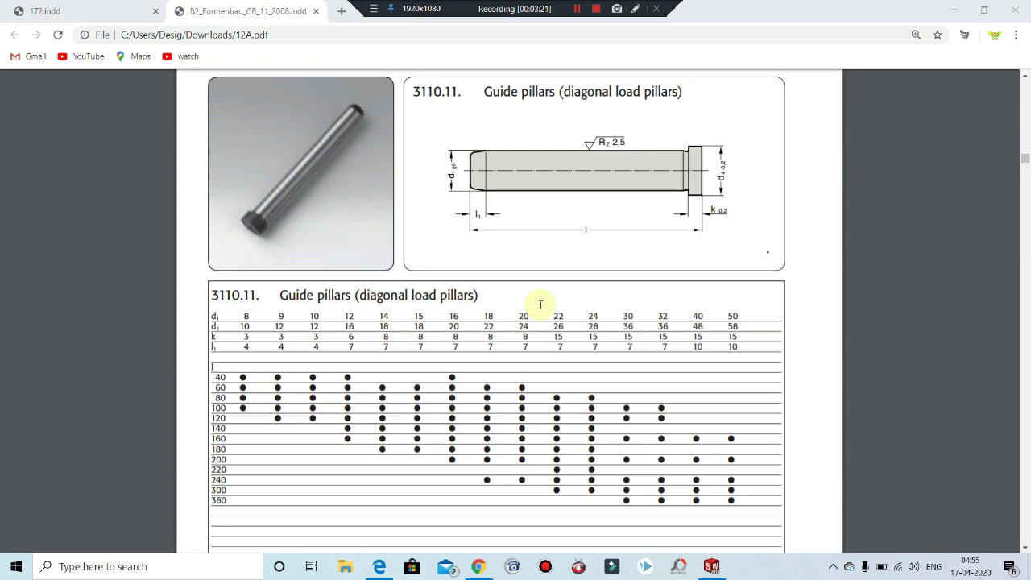
key("Right")
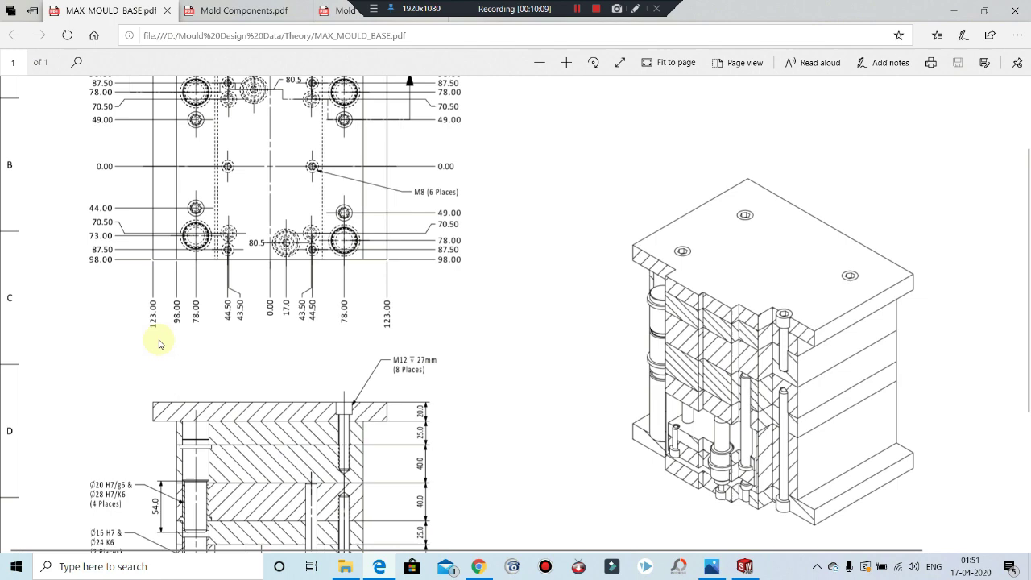
scroll(181, 365, "down", 1)
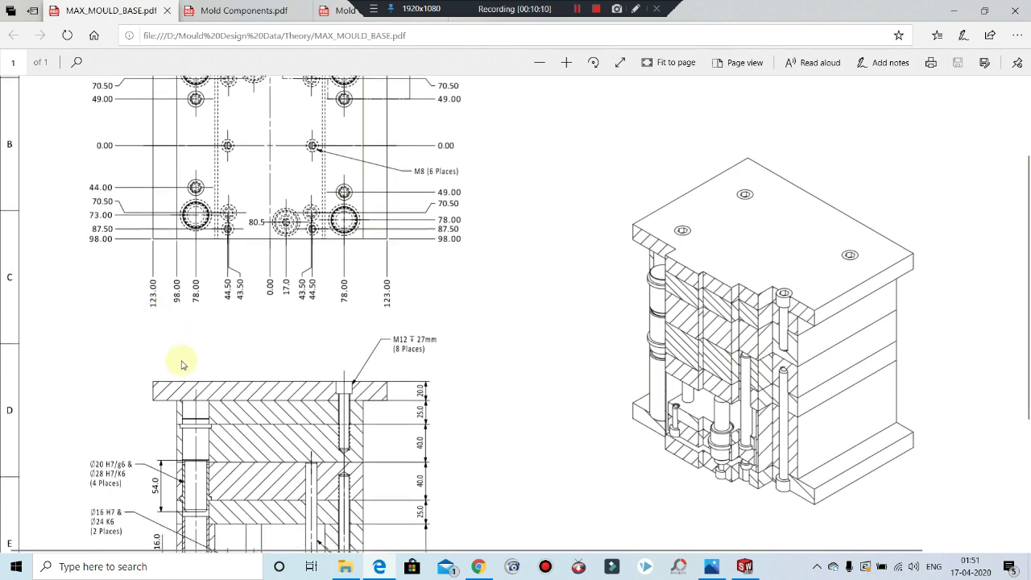
scroll(181, 365, "down", 3)
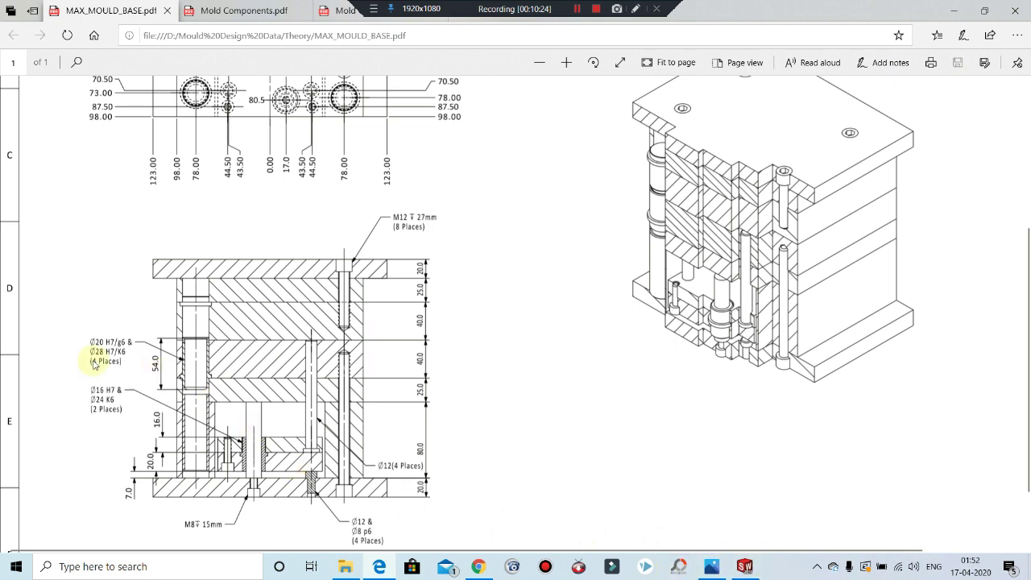
Step: Examine the l1, d2 and d3 entries for bore B 4 in the DIN 172 table in Chrome
left_click(483, 568)
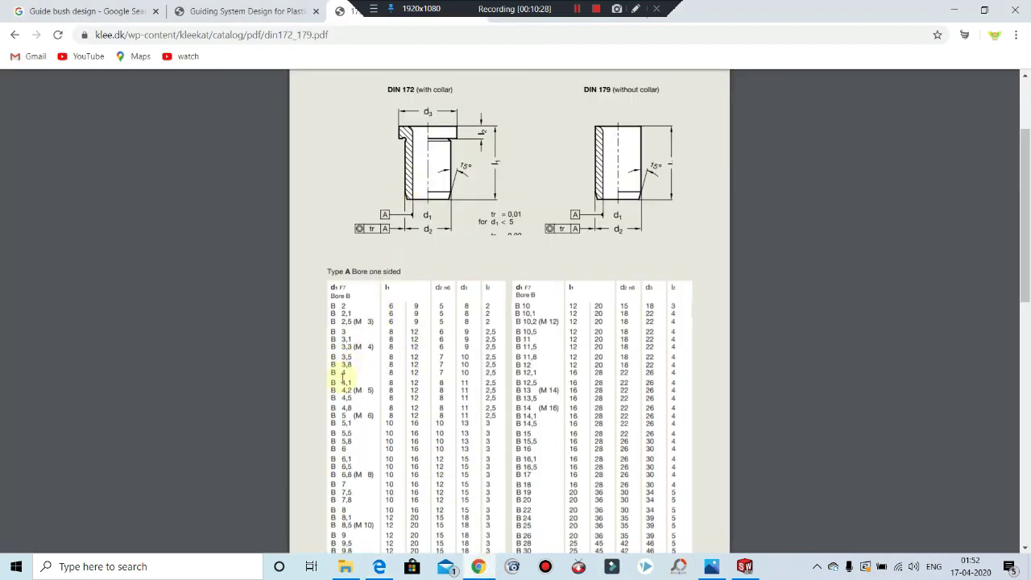
left_click_drag(345, 373, 330, 373)
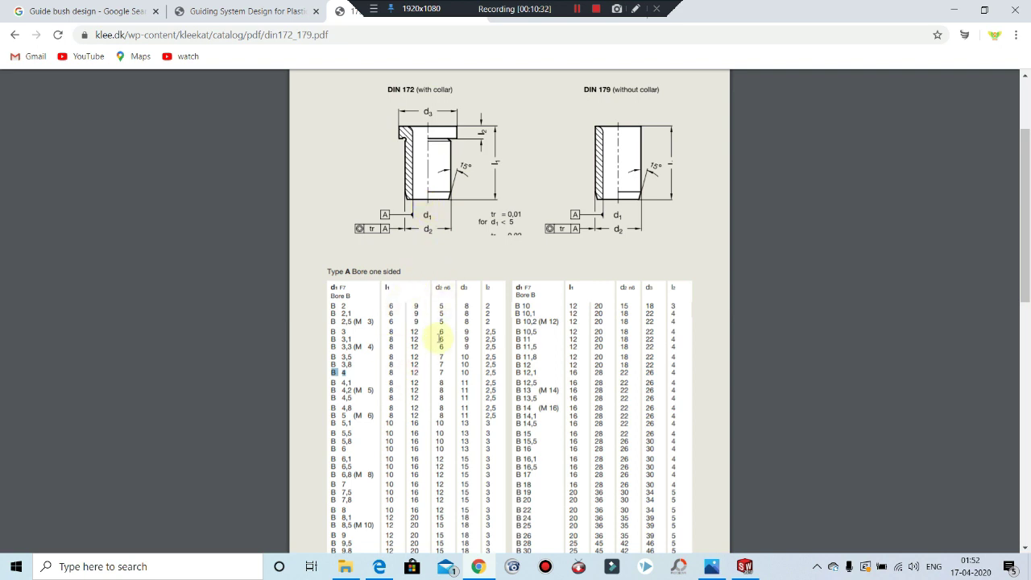
double_click(392, 374)
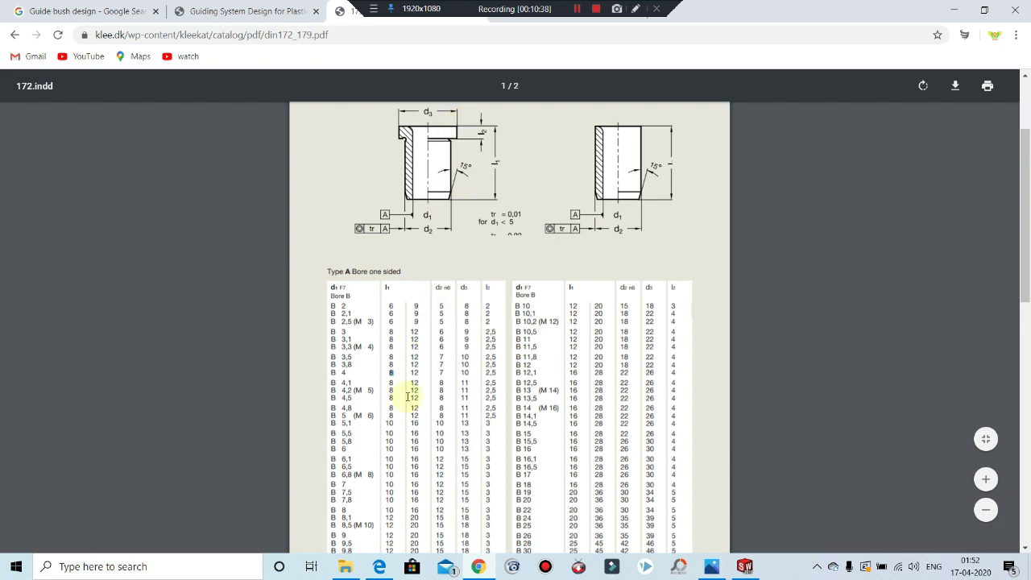
double_click(466, 372)
double_click(441, 372)
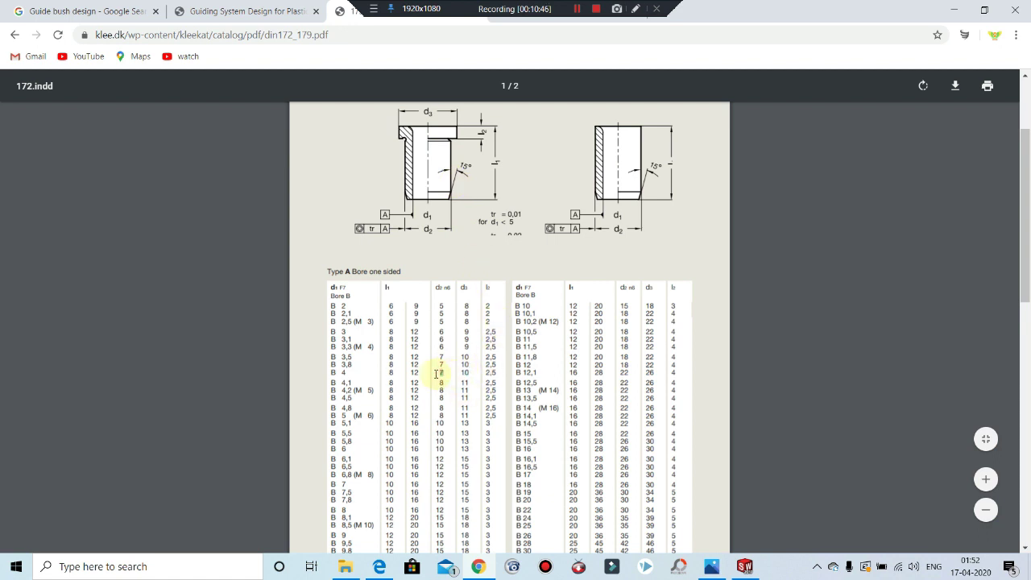
double_click(466, 373)
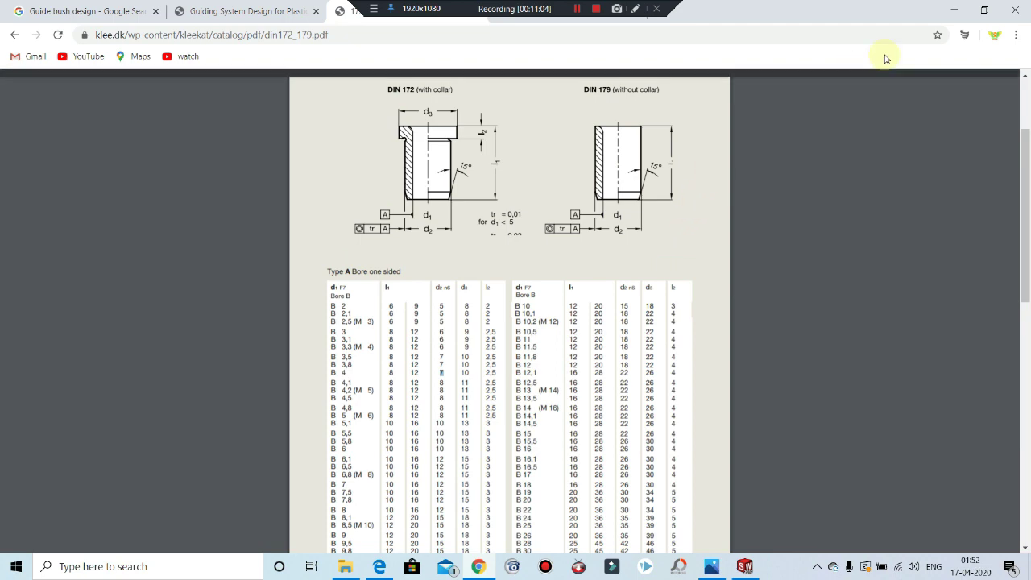
left_click(954, 9)
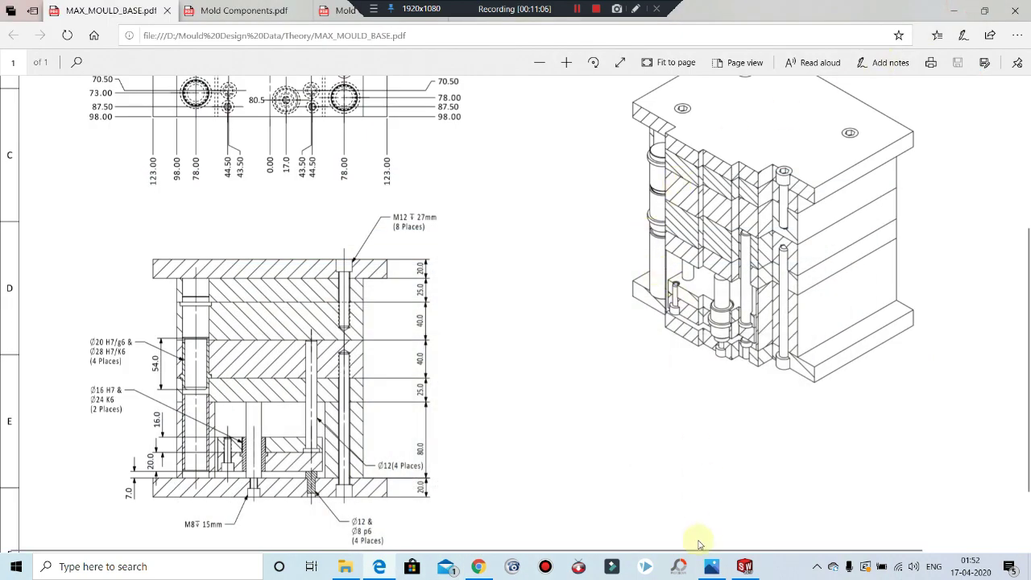
Step: In SOLIDWORKS, exit the sketch of offset circles and cut-extrude it to a blind depth of 8 mm around the four corner holes
left_click(744, 566)
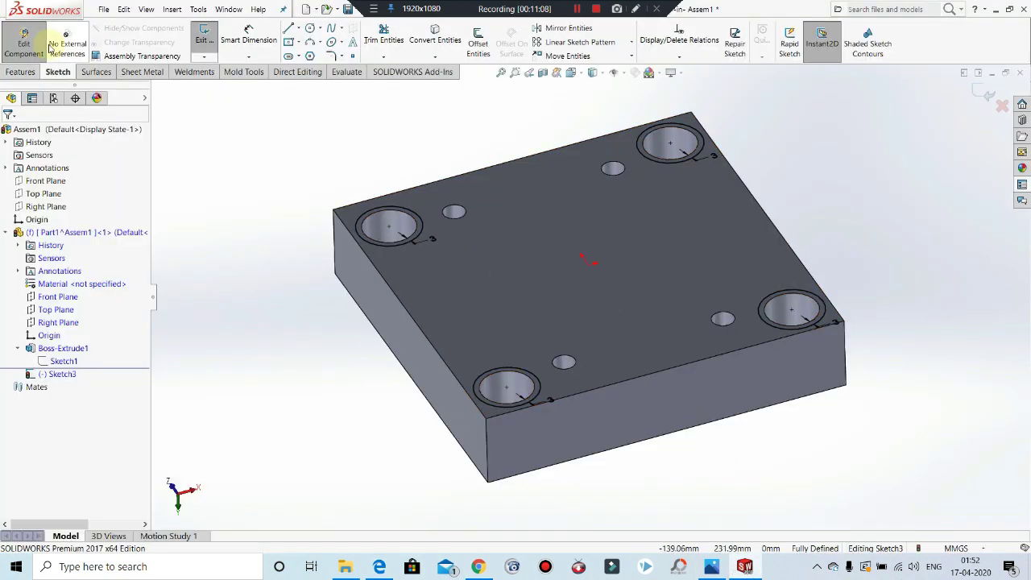
left_click(199, 33)
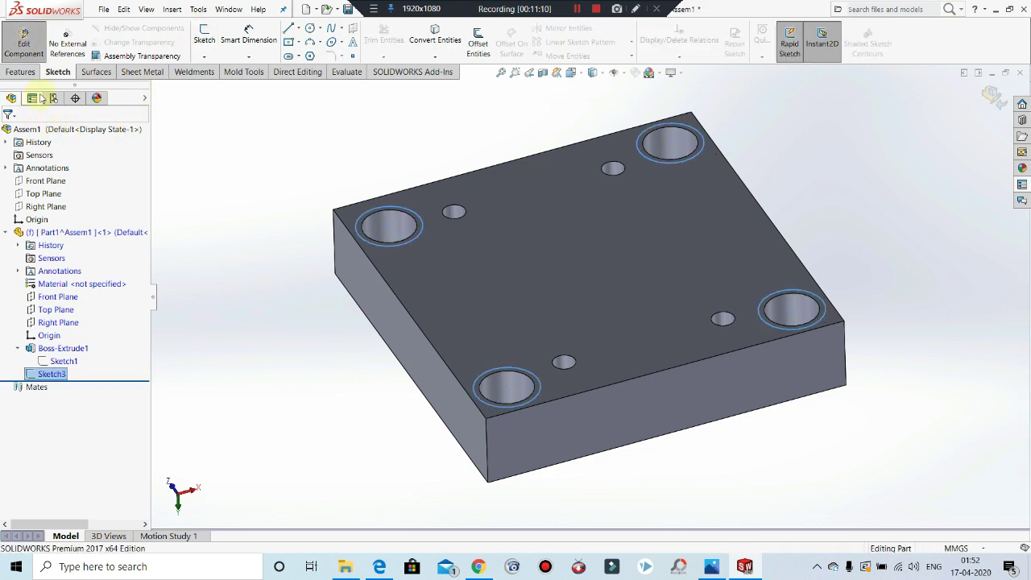
left_click(22, 72)
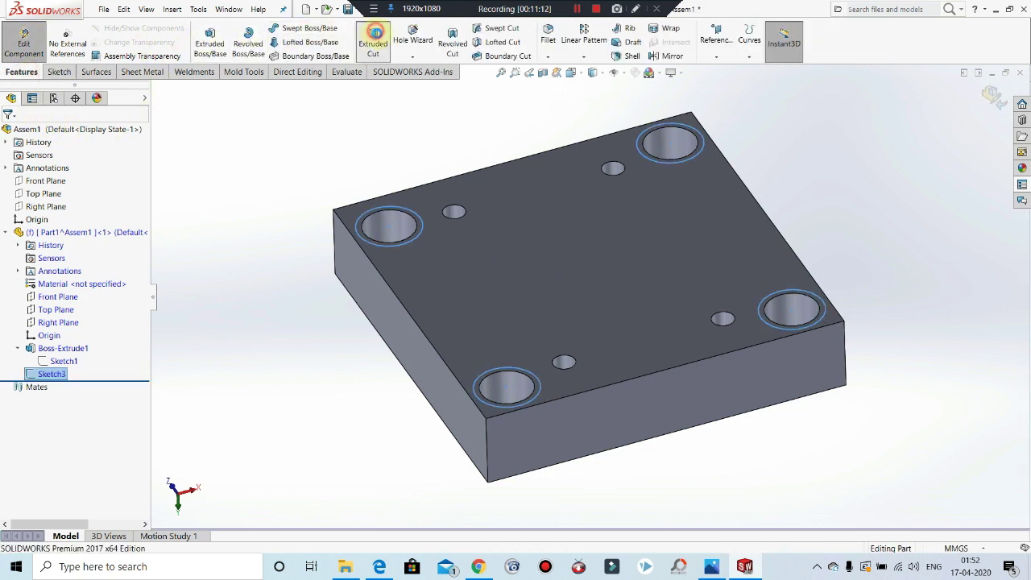
left_click(373, 40)
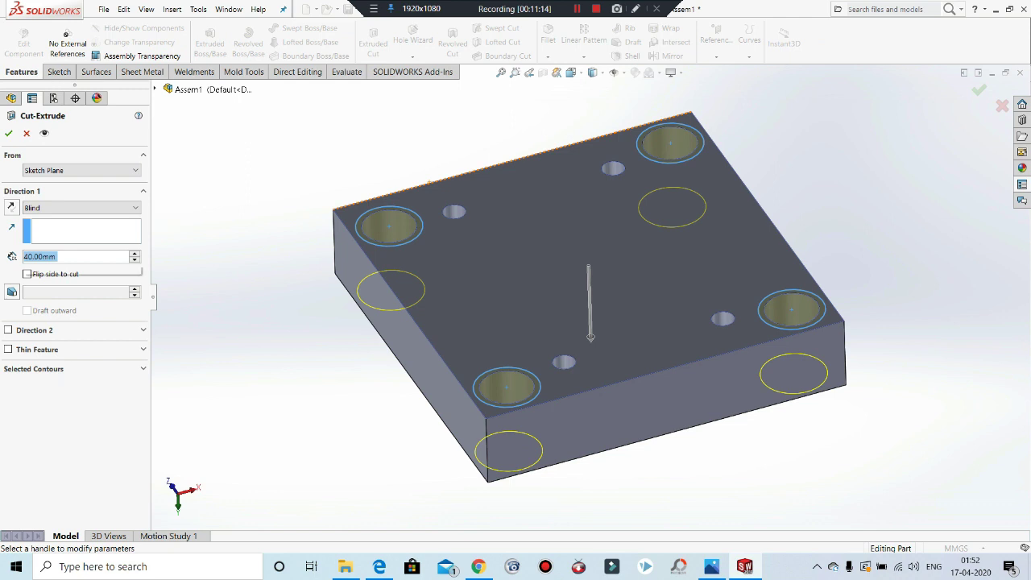
type("8")
key("Return")
left_click(9, 133)
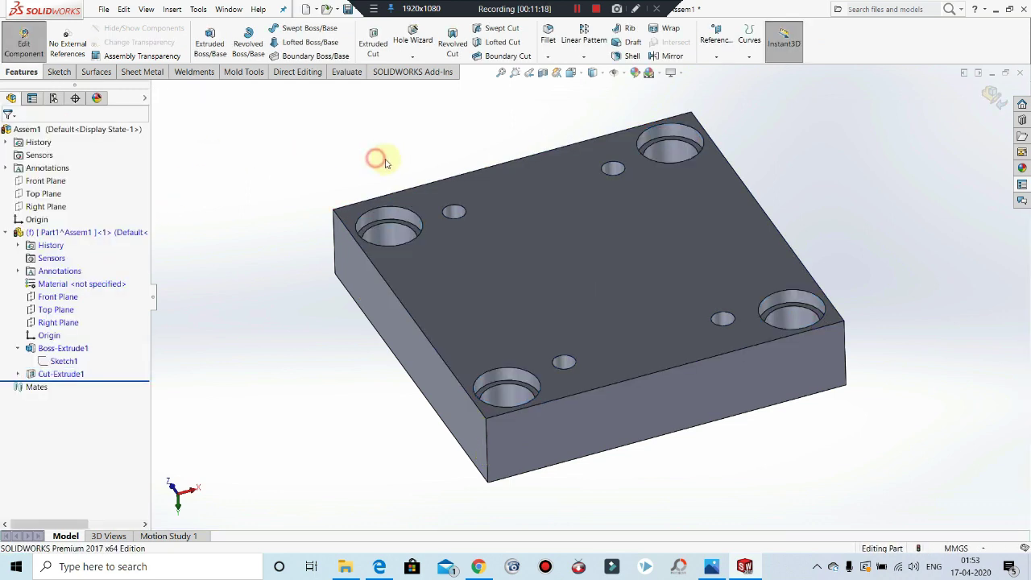
middle_click_drag(379, 156, 392, 230)
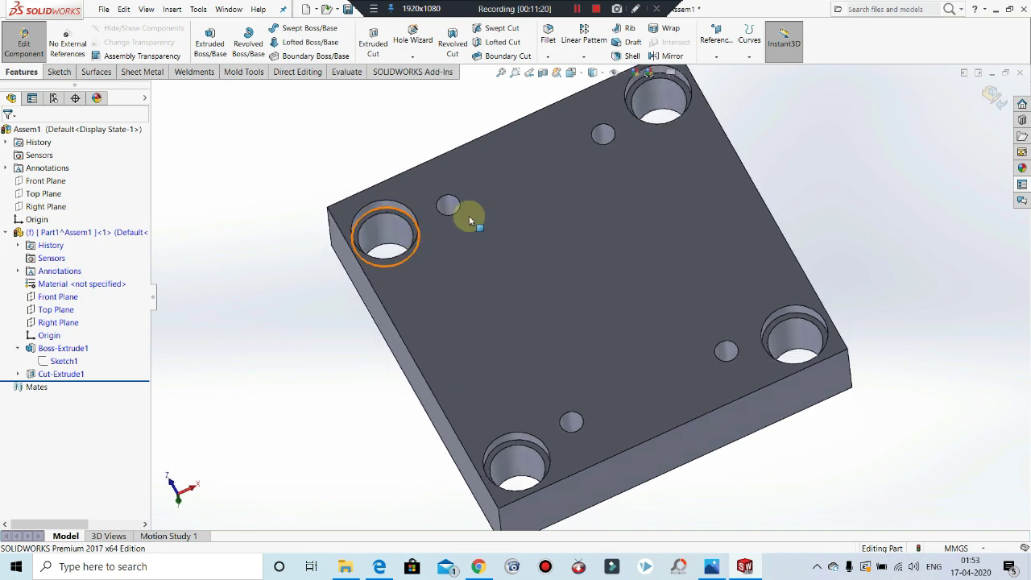
middle_click_drag(470, 214, 556, 166)
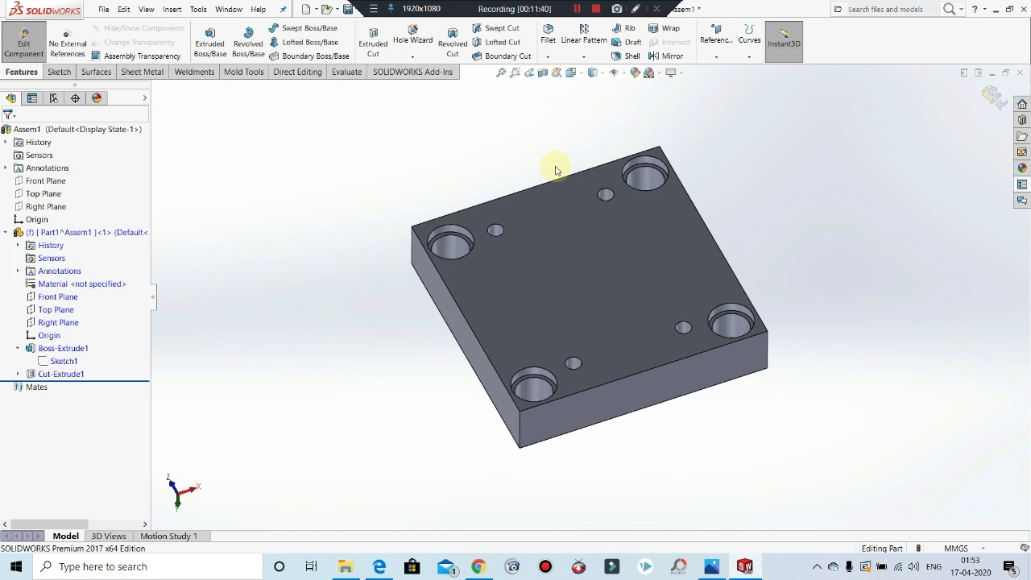
Step: Examine the M12 screw holes and plate thicknesses in the section view of MAX_MOULD_BASE.pdf in Edge
middle_click_drag(663, 259, 524, 398)
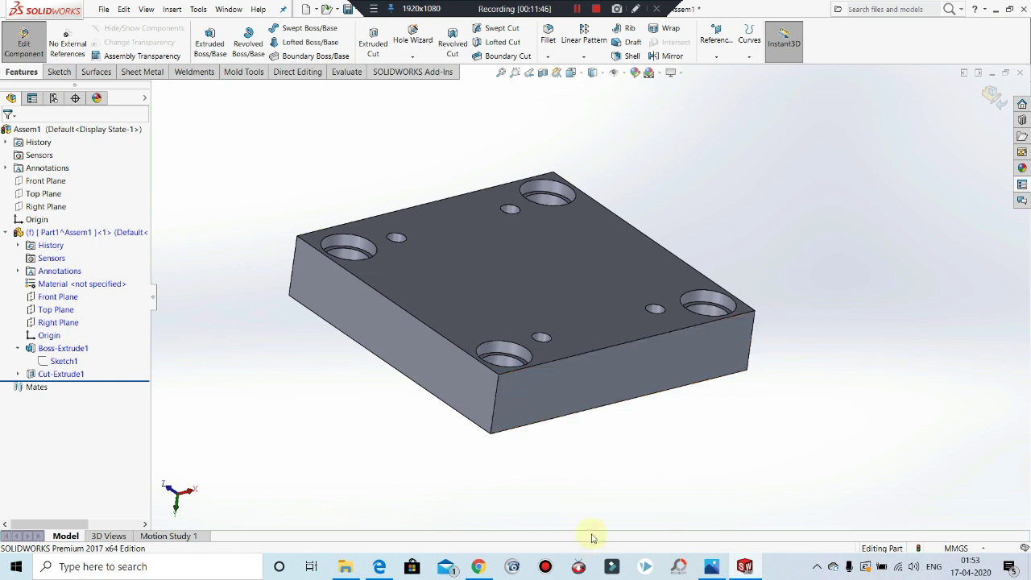
left_click(389, 569)
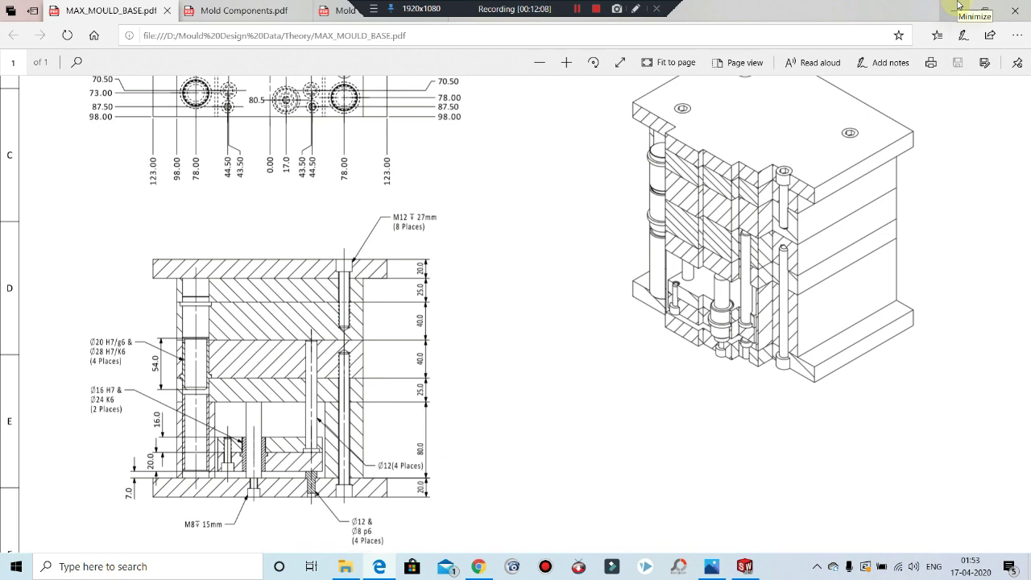
key("alt+Tab")
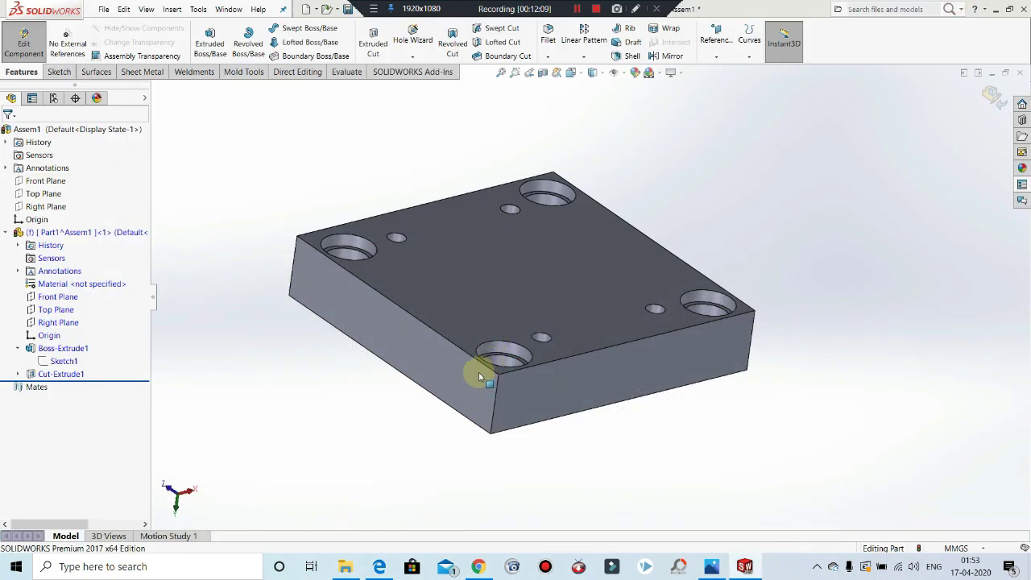
Step: In SOLIDWORKS, sketch four hole-centre points on the recessed plate face, 19 mm and 49 mm from the edges, mirrored about two centrelines
left_click(527, 276)
left_click(573, 240)
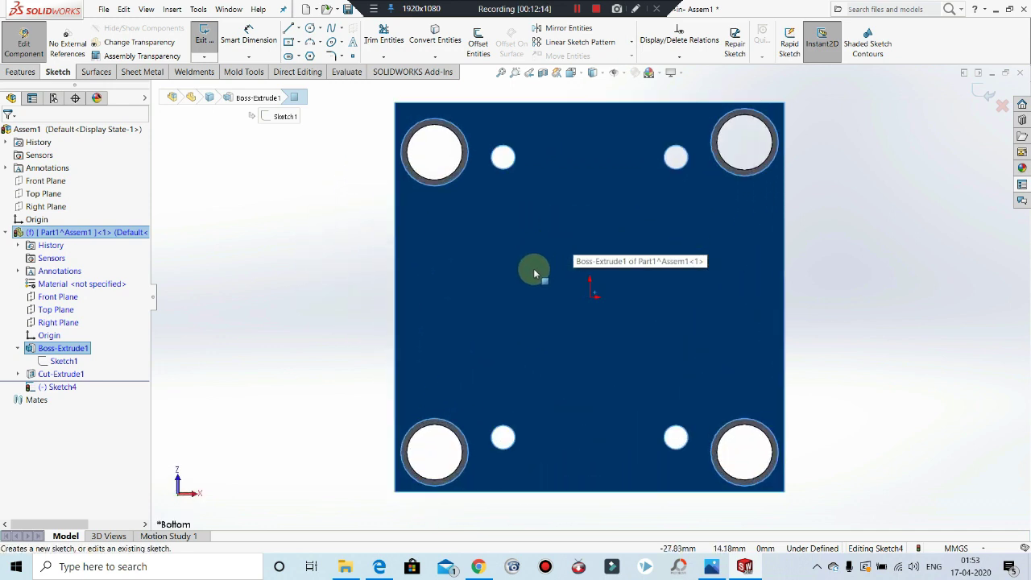
left_click(320, 249)
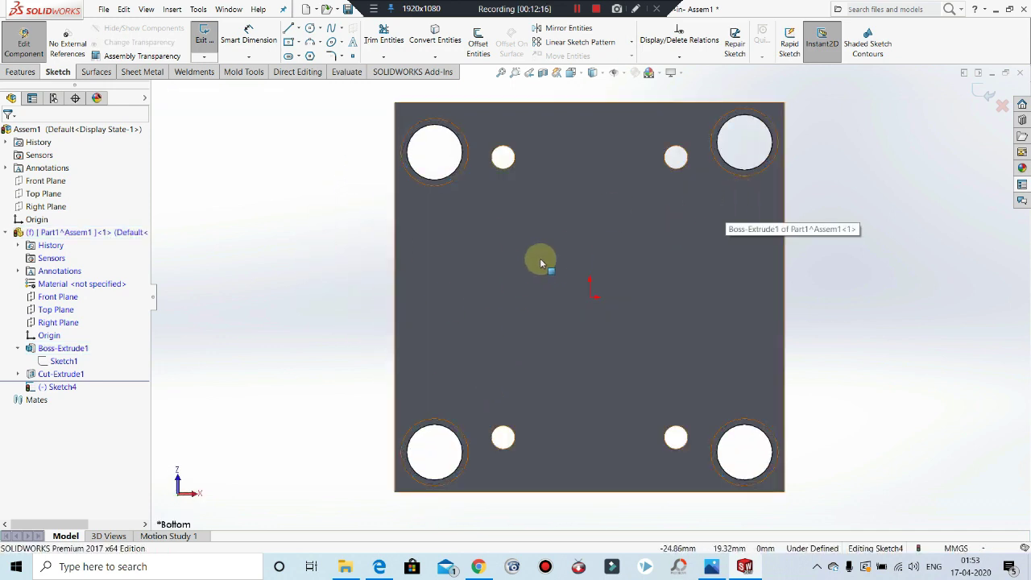
left_click(569, 28)
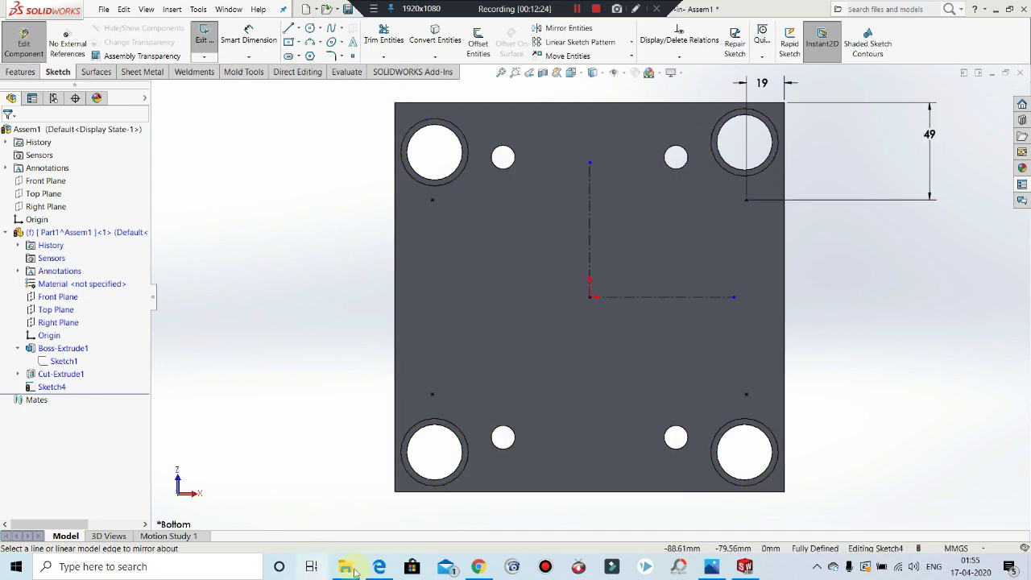
Step: Check the M12 screw positions in the plan view and the screw callout in the section view of MAX_MOULD_BASE.pdf in Edge
left_click(382, 568)
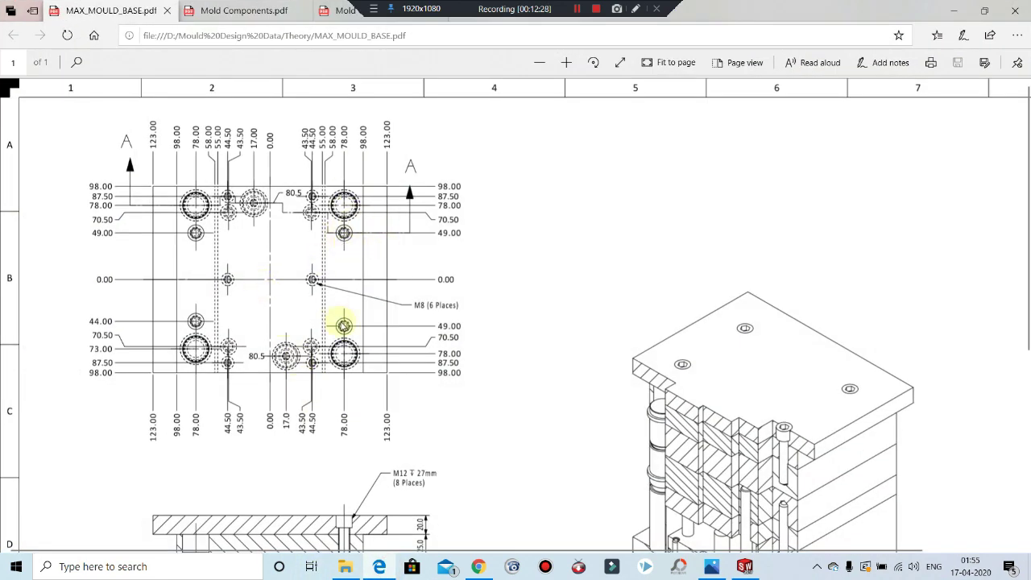
scroll(342, 354, "down", 3)
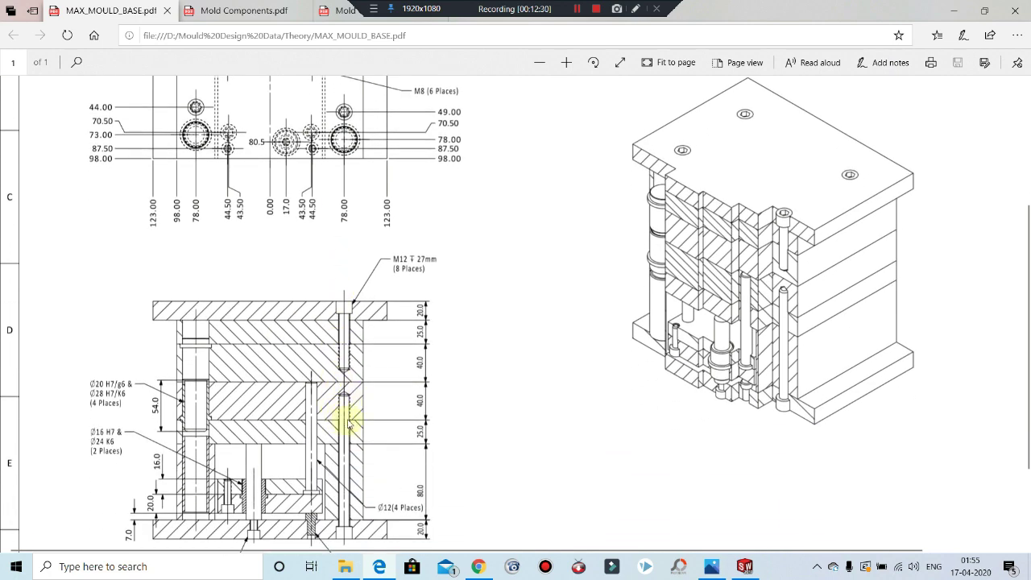
scroll(337, 419, "up", 2)
scroll(372, 338, "up", 1)
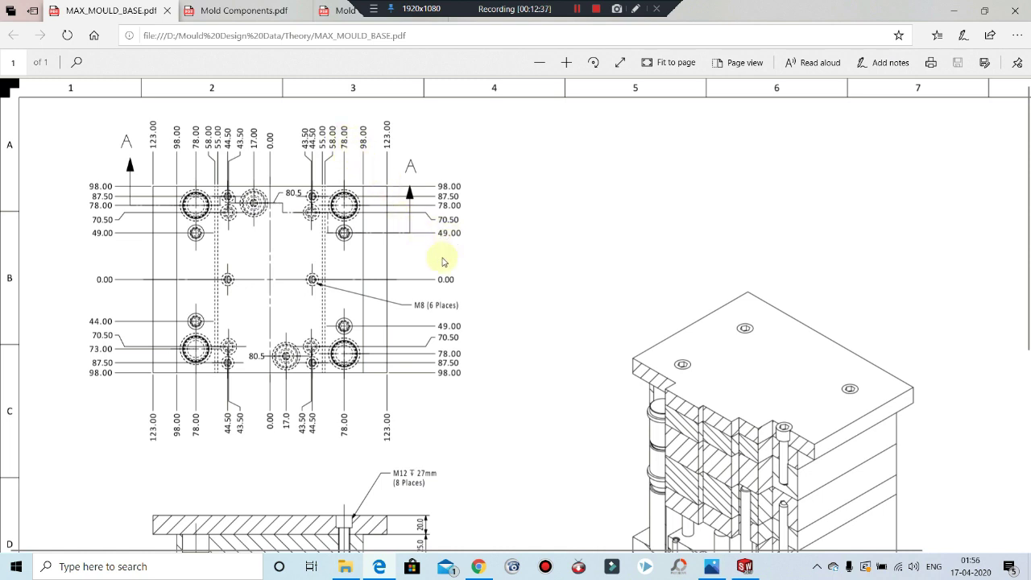
left_click(951, 12)
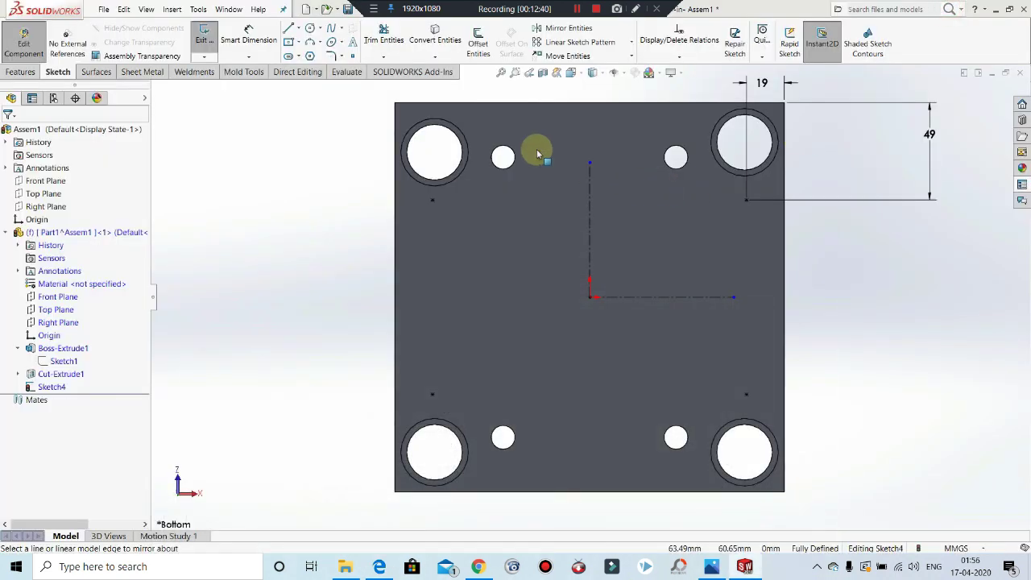
Step: In SOLIDWORKS, exit the point sketch and start a Hole Wizard feature for an ISO M12 bottoming tapped hole with a blind end condition
left_click(20, 71)
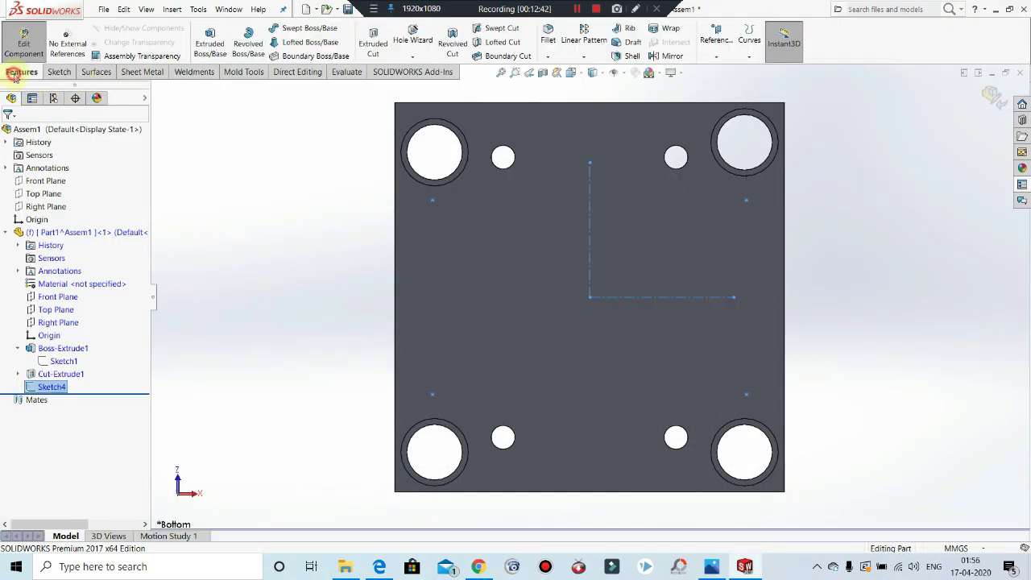
mouse_move(747, 304)
middle_mouse_down()
mouse_move(755, 239)
mouse_move(799, 204)
middle_mouse_up()
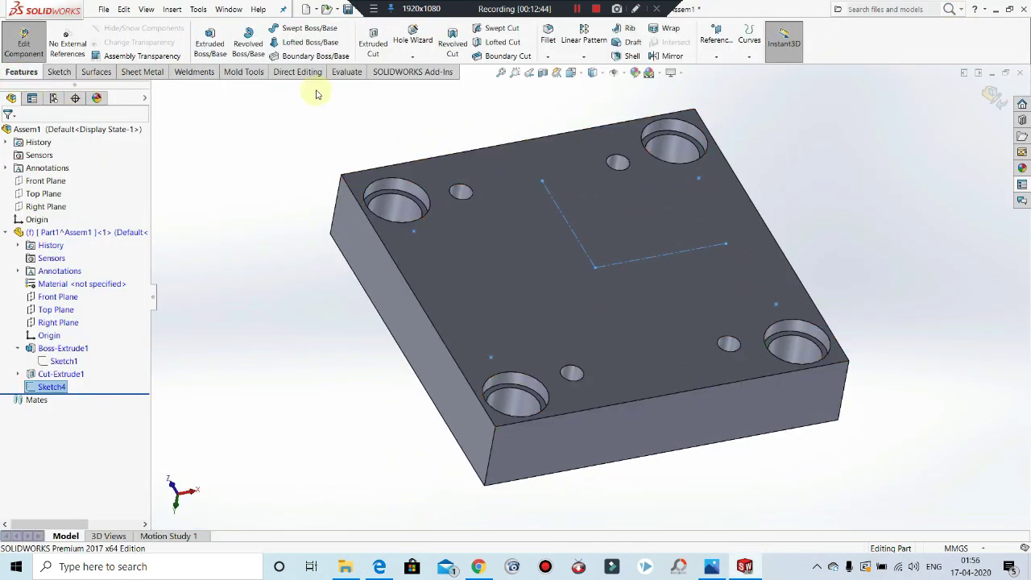
left_click(412, 36)
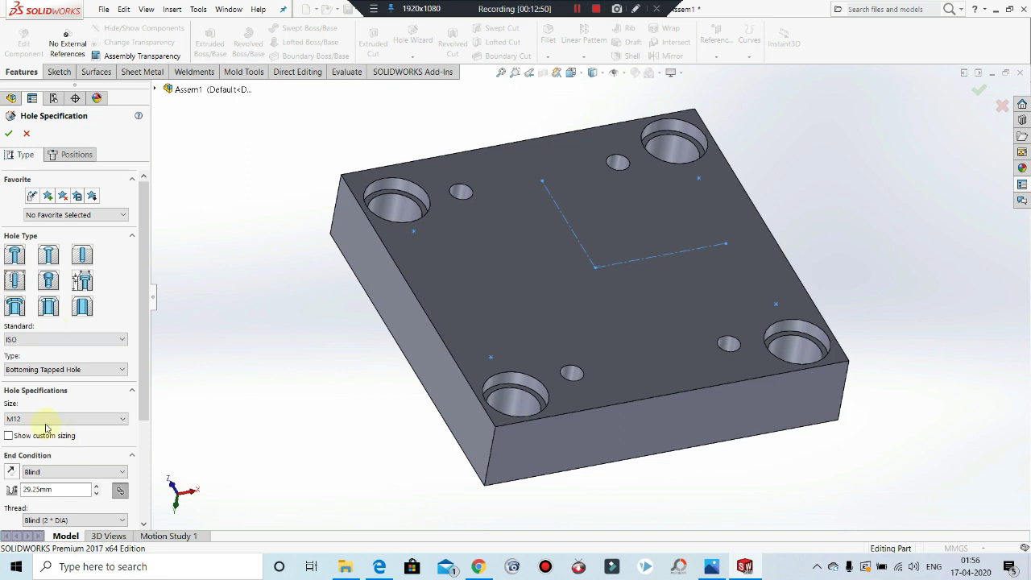
left_click(146, 303)
left_click_drag(146, 303, 142, 282)
Step: Position the tapped holes with a 3D sketch on the four sketched points of the plate face
left_click(68, 151)
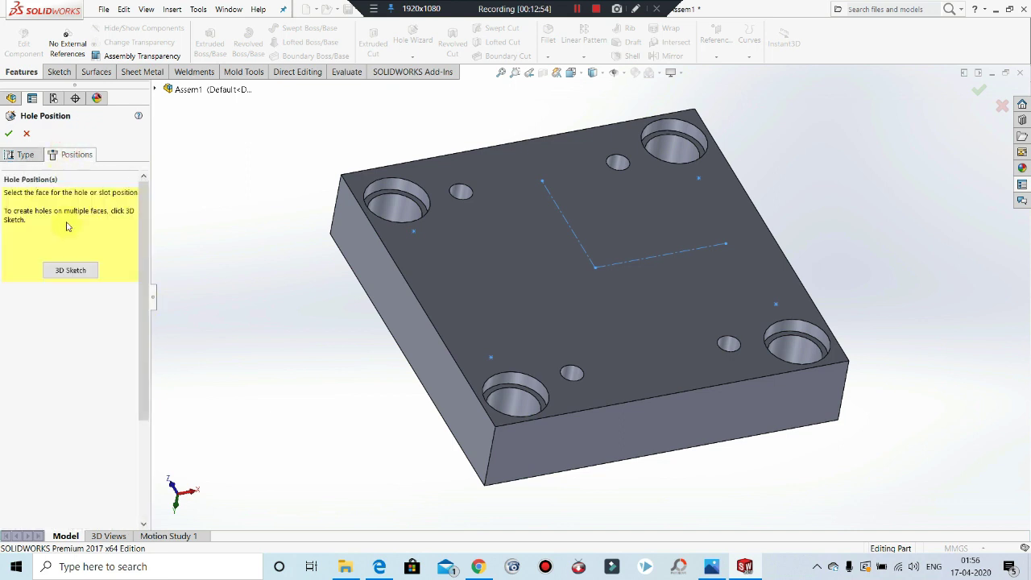
left_click(70, 269)
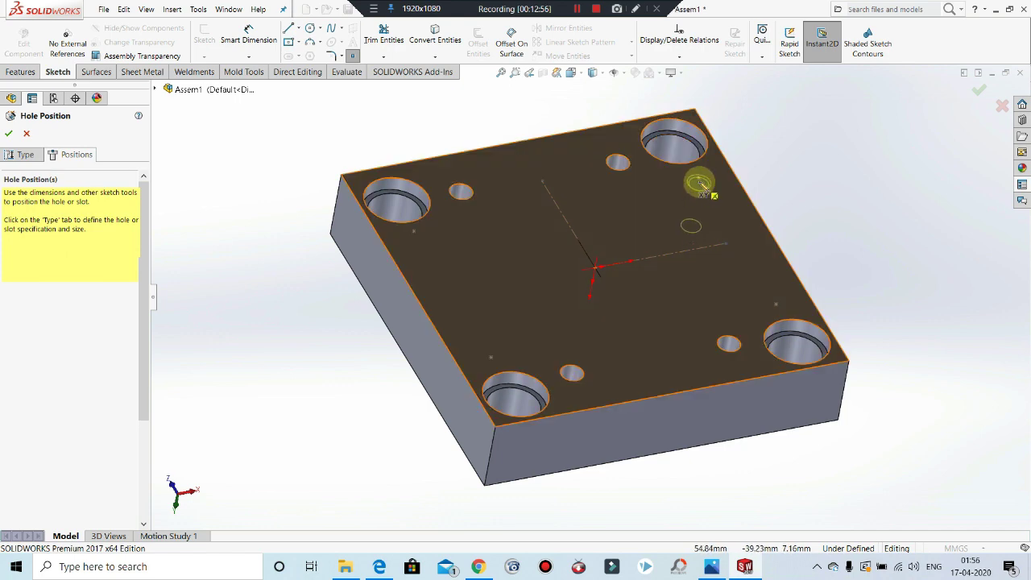
left_click(698, 178)
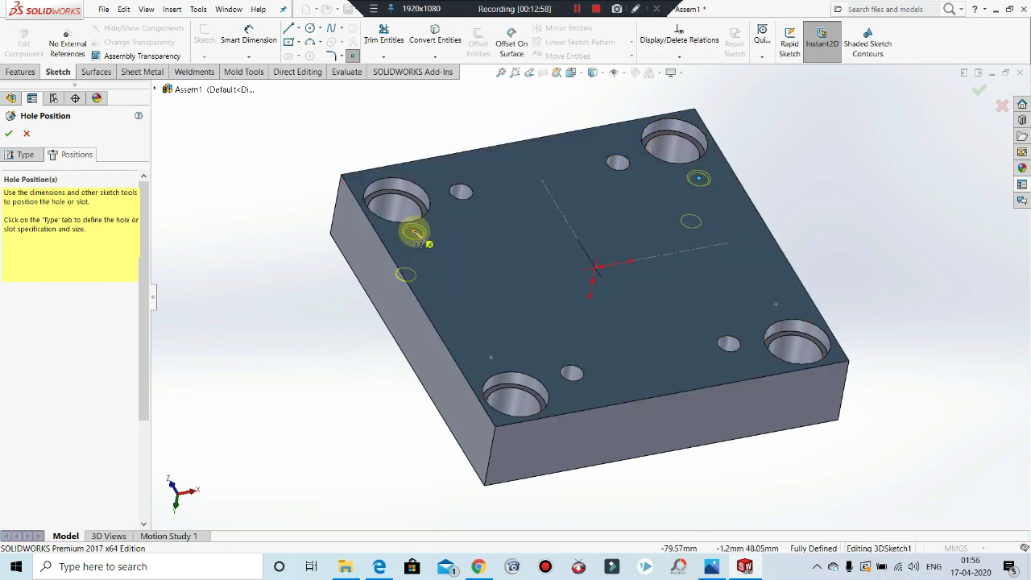
left_click(414, 231)
left_click(491, 358)
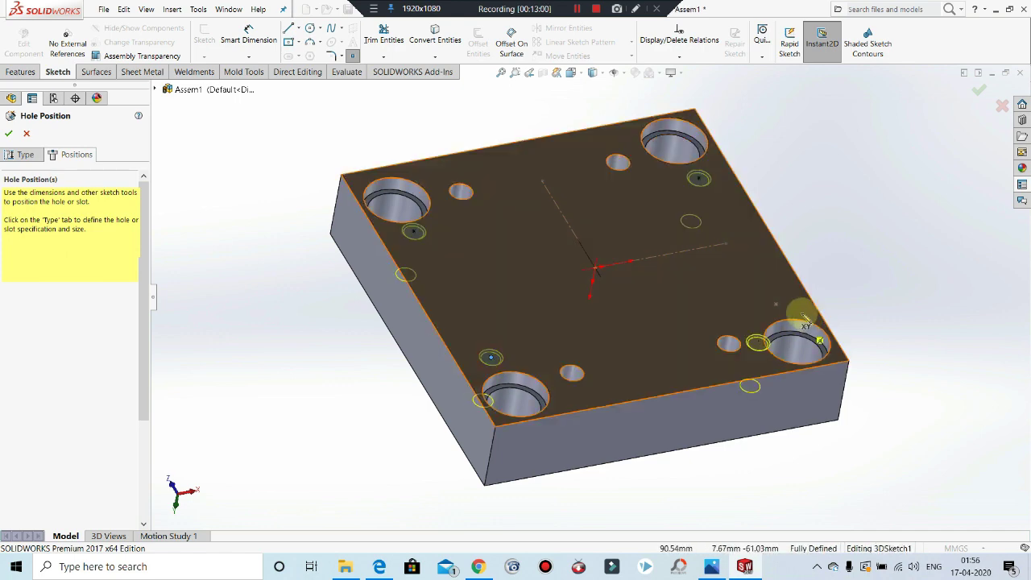
left_click(774, 305)
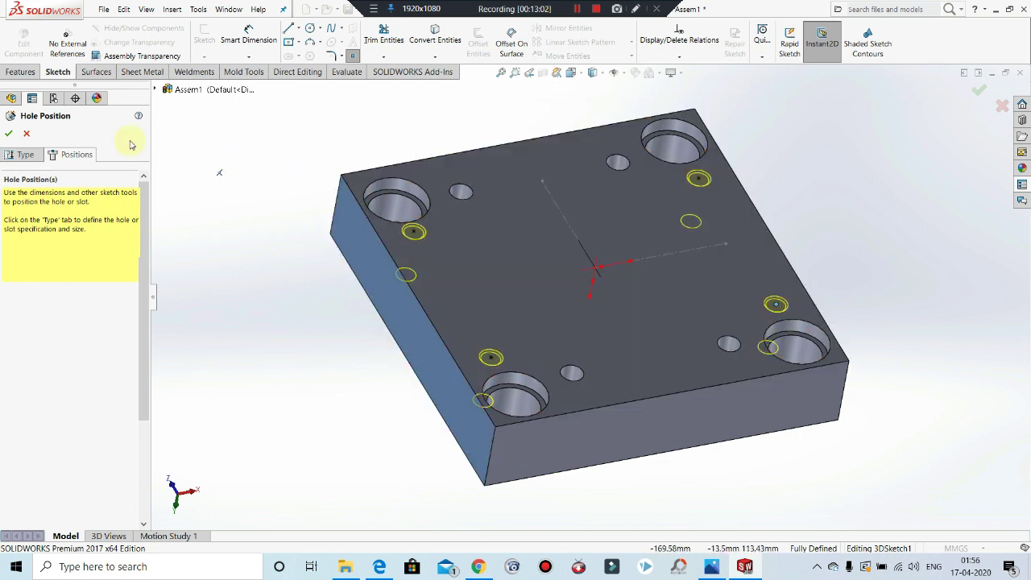
Step: Create the M12 tapped holes with 29.25 mm blind depth, 24 mm thread depth, thread class 1B and a 12.050 mm, 90-degree near side countersink
left_click(20, 156)
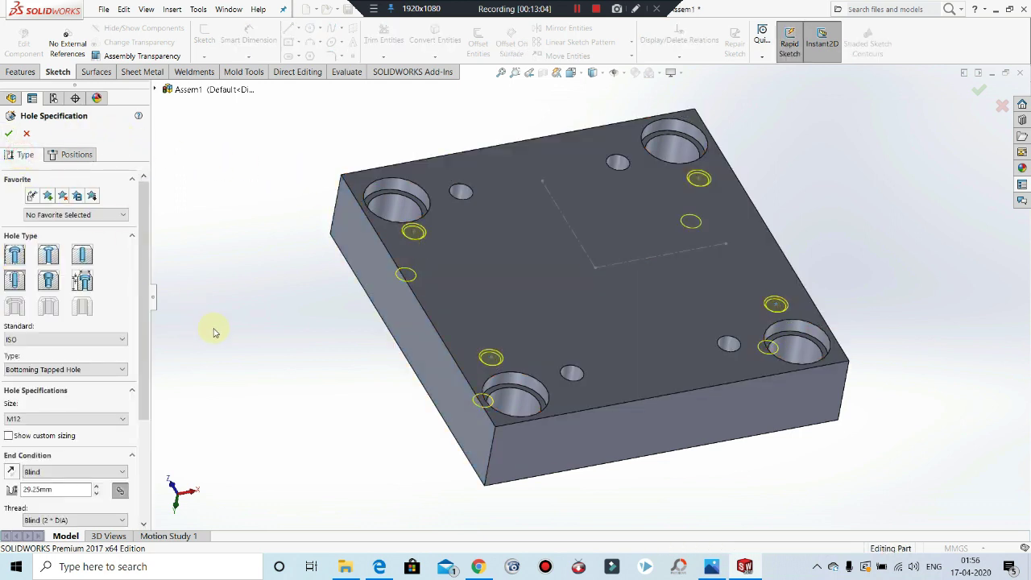
left_click_drag(143, 357, 152, 435)
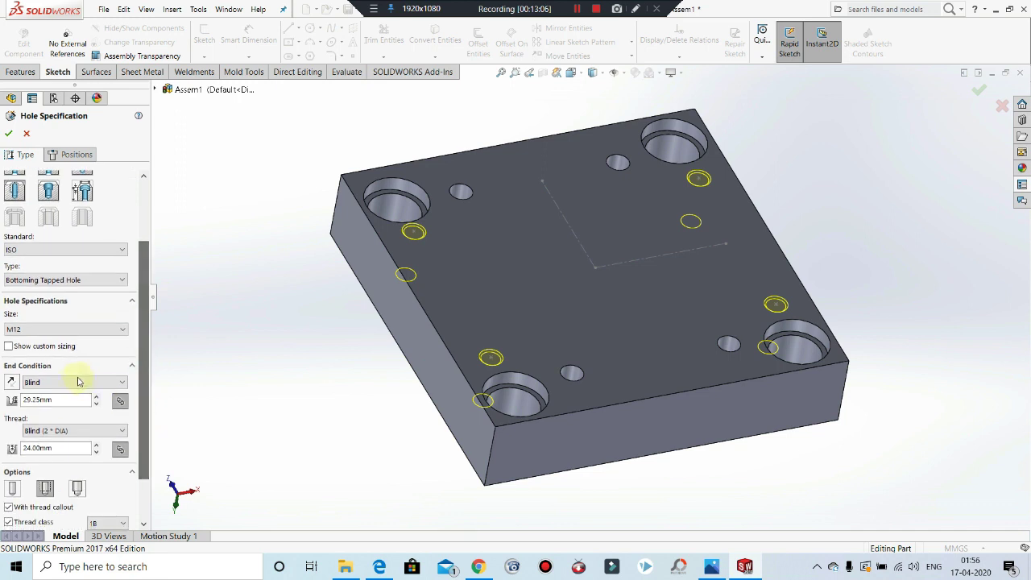
left_click(70, 400)
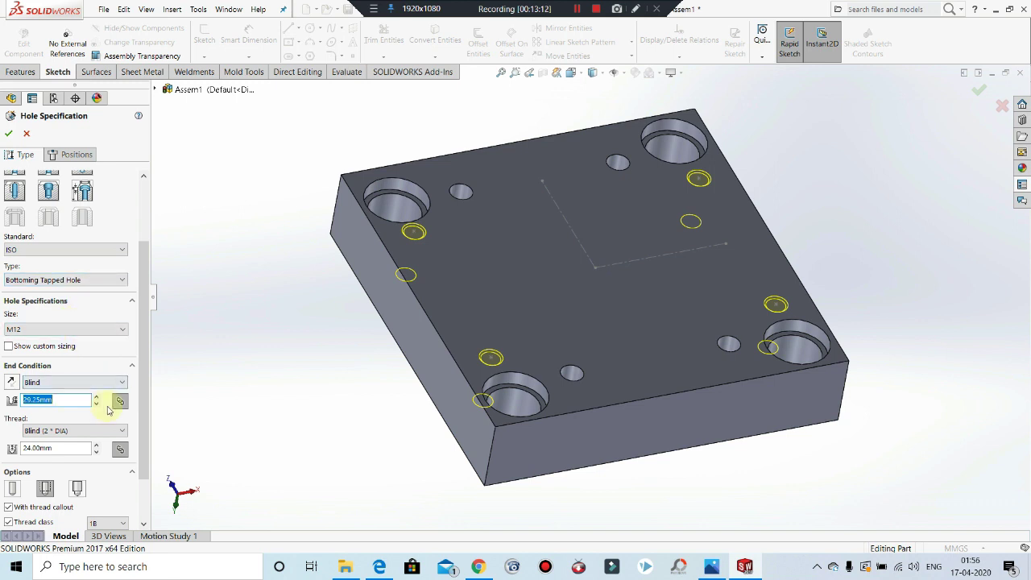
left_click_drag(143, 395, 148, 444)
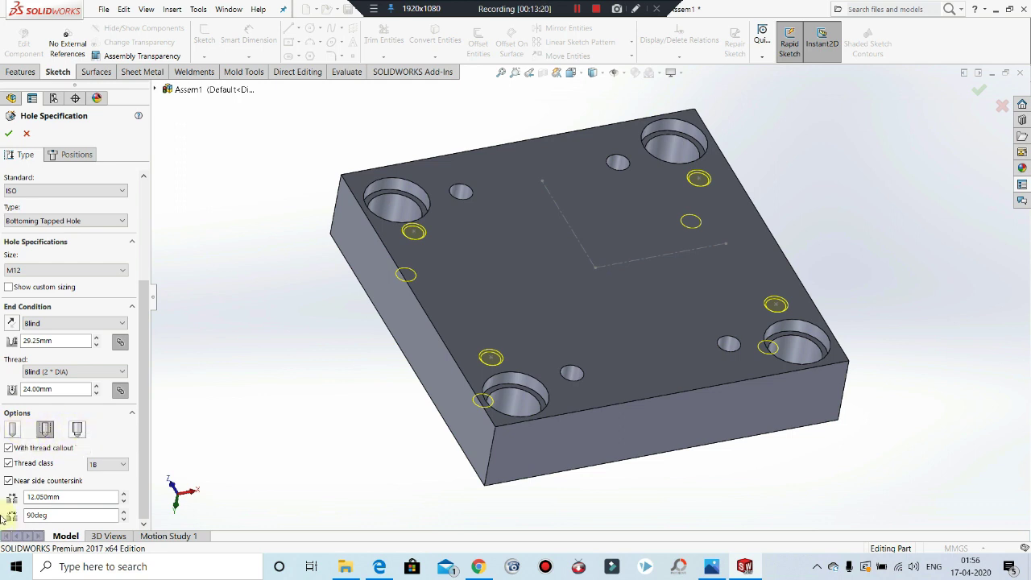
left_click(98, 465)
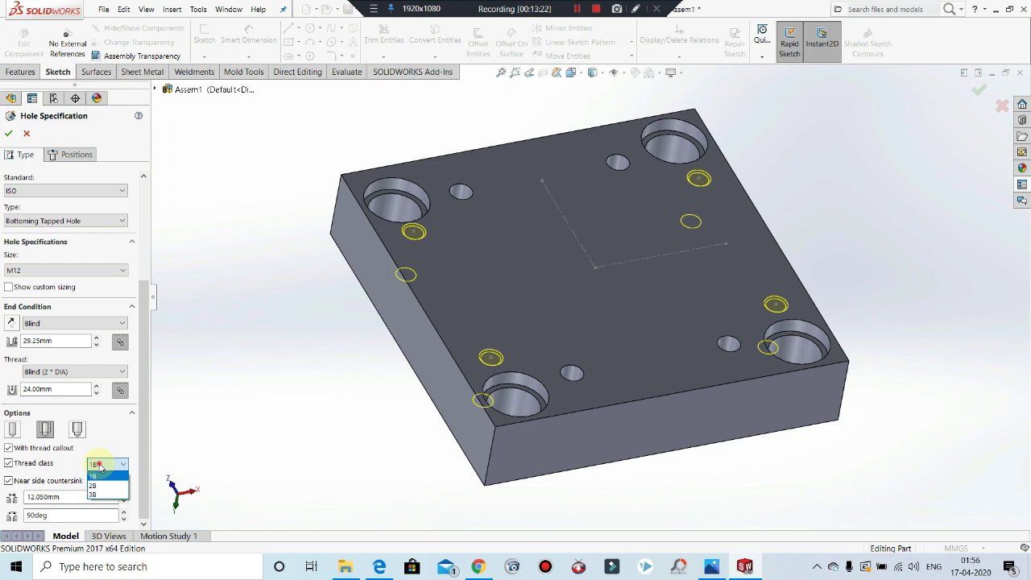
left_click(99, 467)
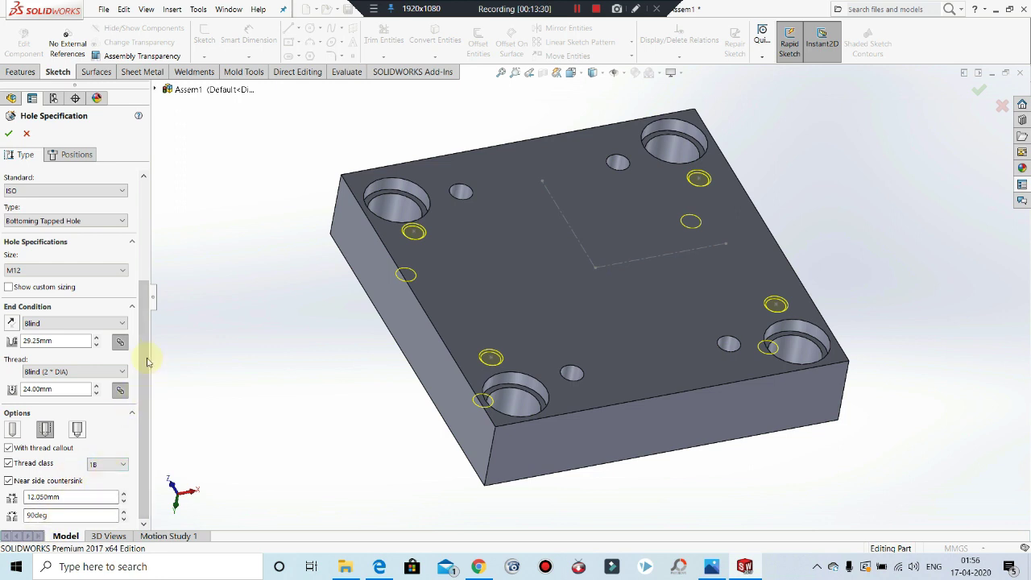
left_click_drag(145, 350, 160, 193)
left_click(9, 133)
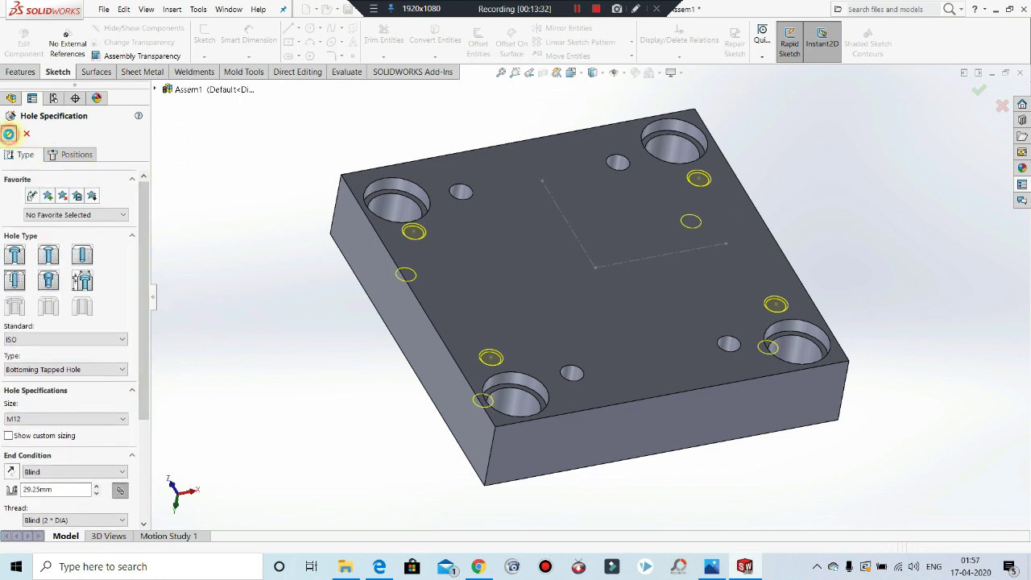
left_click(237, 158)
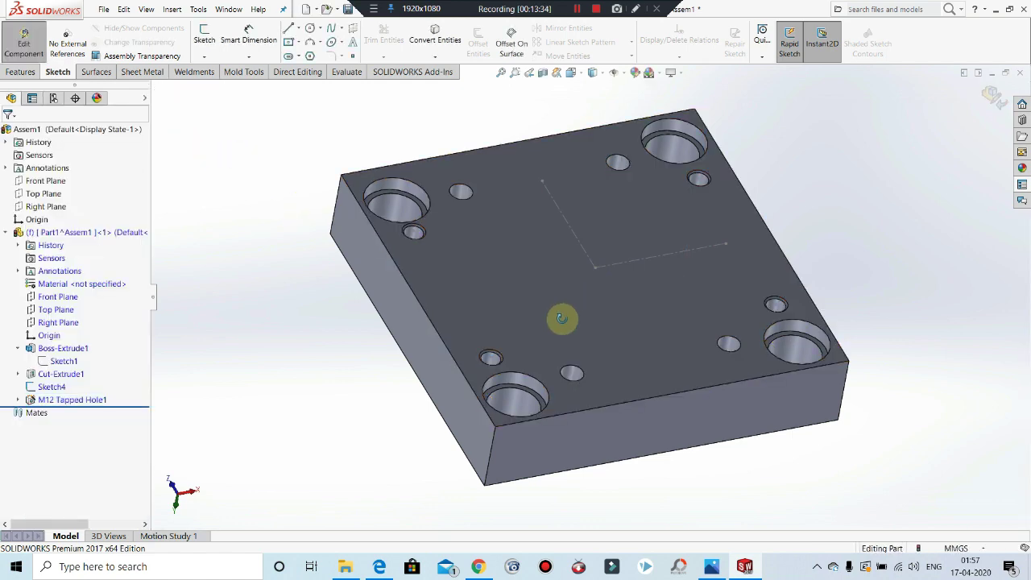
Step: Hide the sketch with the hole-centre points and centrelines on the plate face
mouse_move(561, 317)
middle_mouse_down()
mouse_move(571, 431)
mouse_move(543, 439)
mouse_move(639, 235)
mouse_move(543, 279)
middle_mouse_up()
mouse_move(628, 274)
middle_mouse_down()
mouse_move(685, 354)
mouse_move(610, 281)
mouse_move(637, 215)
mouse_move(646, 251)
middle_mouse_up()
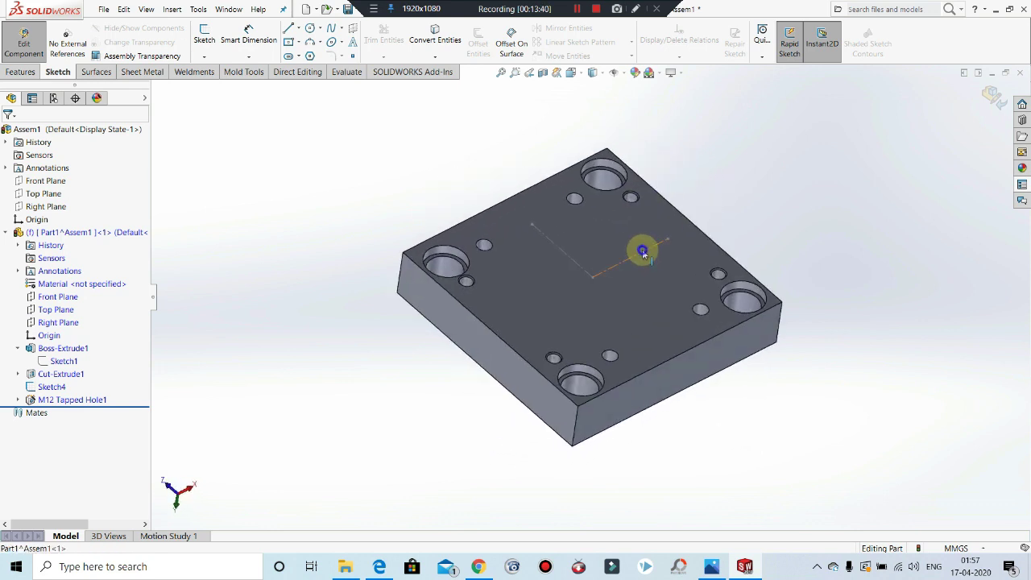
right_click(642, 250)
left_click(668, 228)
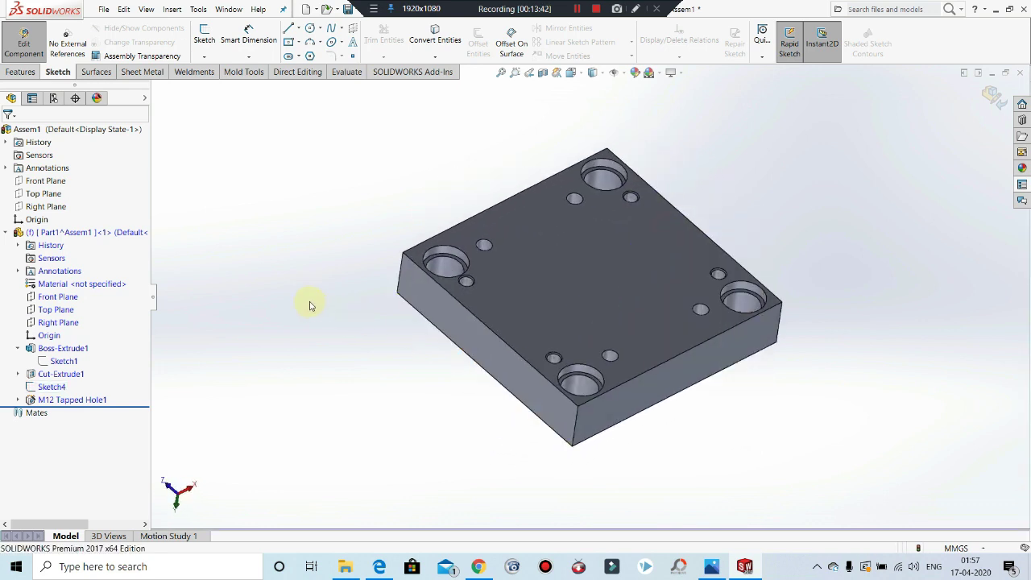
Step: Examine the plan view and section A-A of MAX_MOULD_BASE.pdf in Edge for the plate's screw, guide bush and pin holes
left_click(380, 566)
scroll(346, 323, "down", 2)
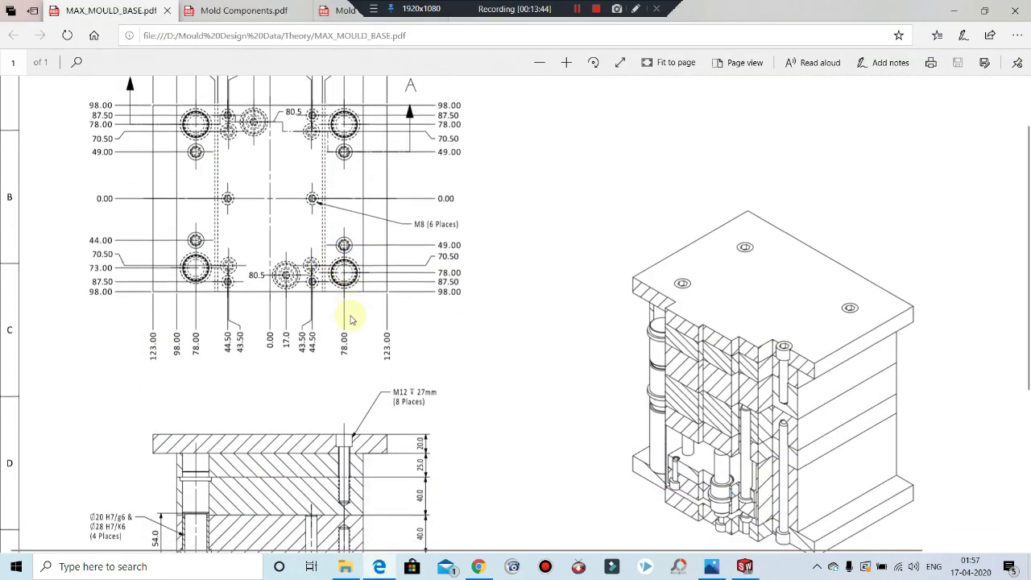
scroll(348, 326, "down", 5)
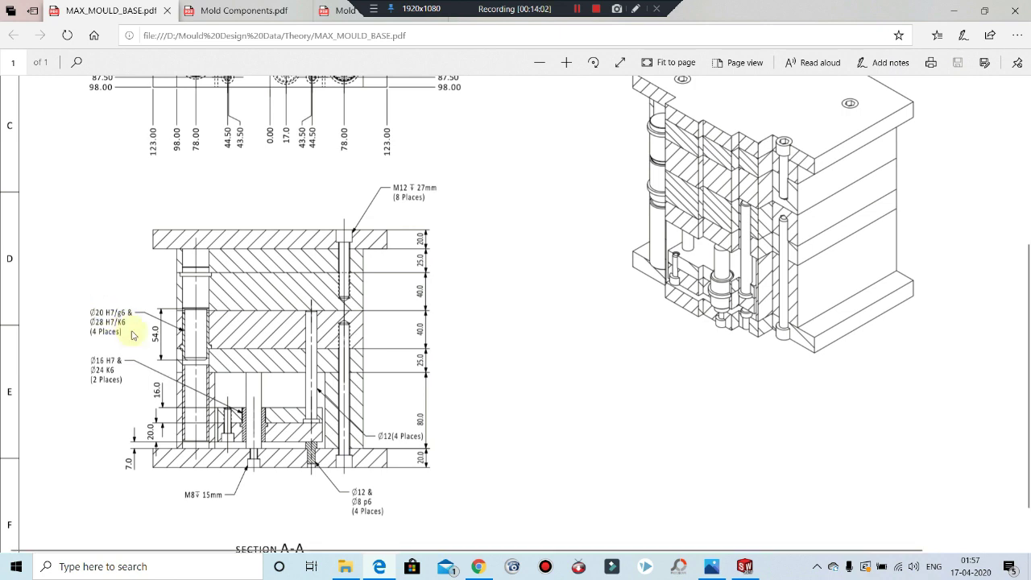
scroll(342, 314, "up", 2)
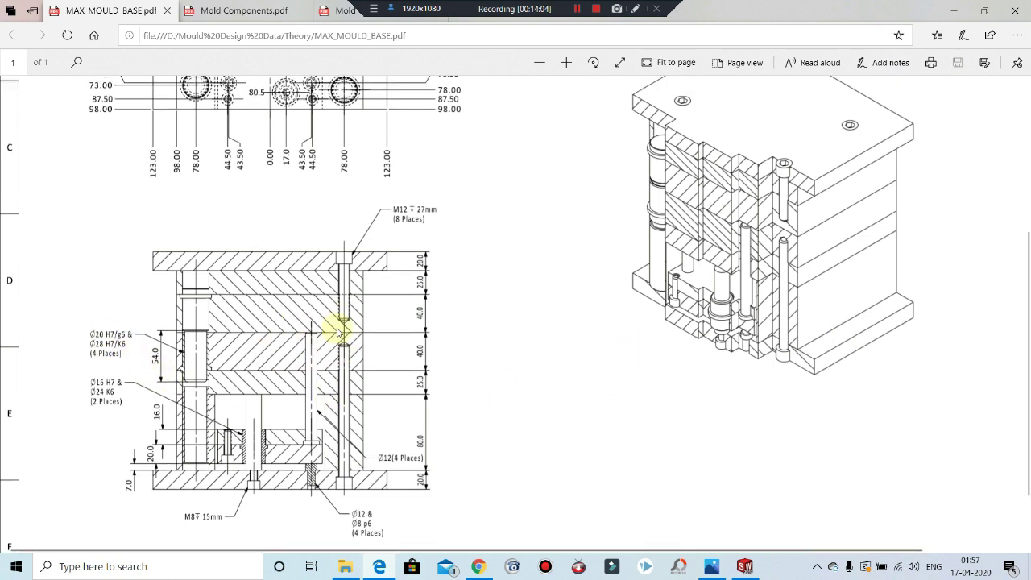
scroll(588, 242, "down", 2)
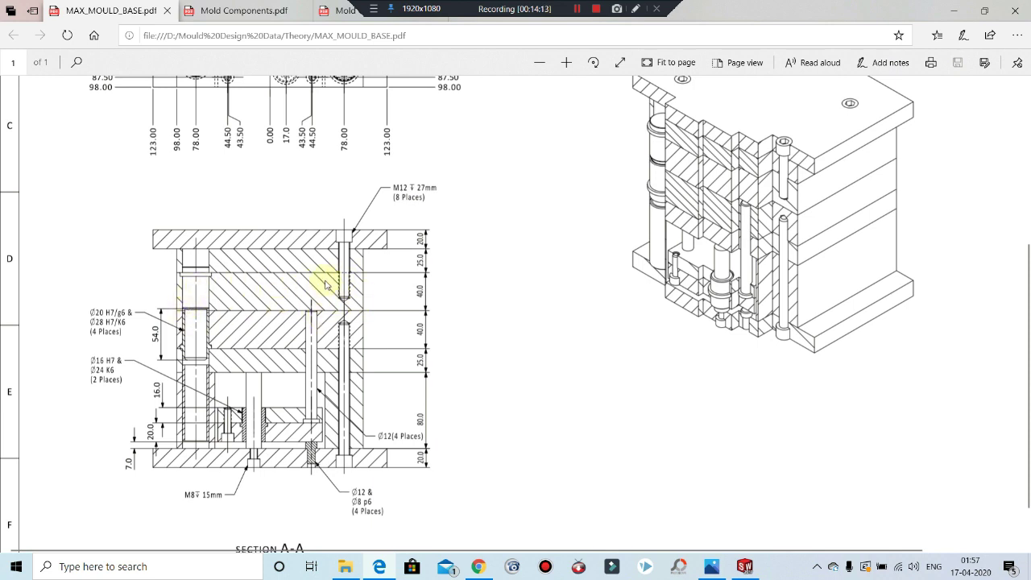
left_click(952, 11)
Step: In SOLIDWORKS, finish editing the 40 mm plate and return to the assembly
middle_click_drag(575, 225, 603, 218)
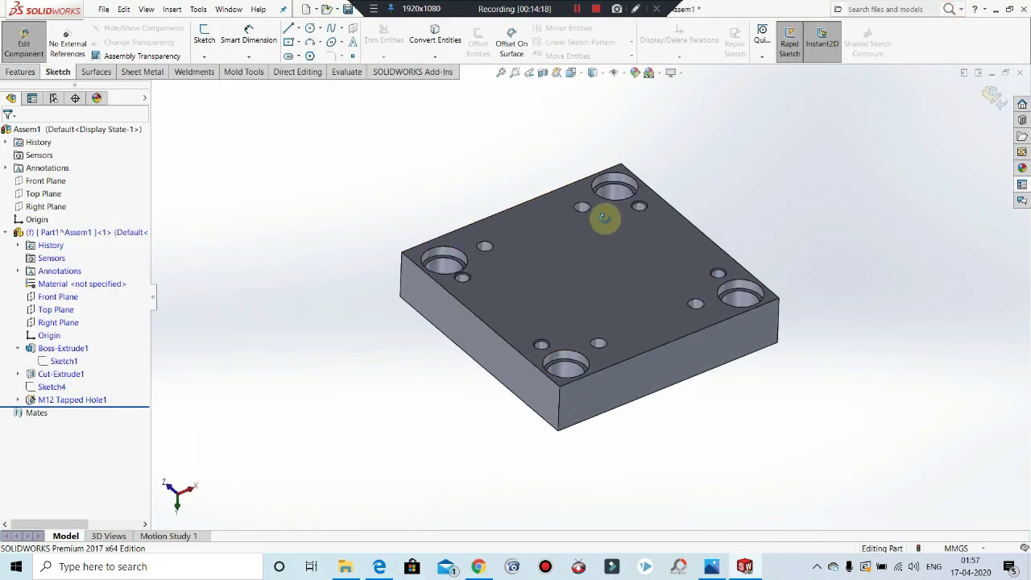
left_click(23, 45)
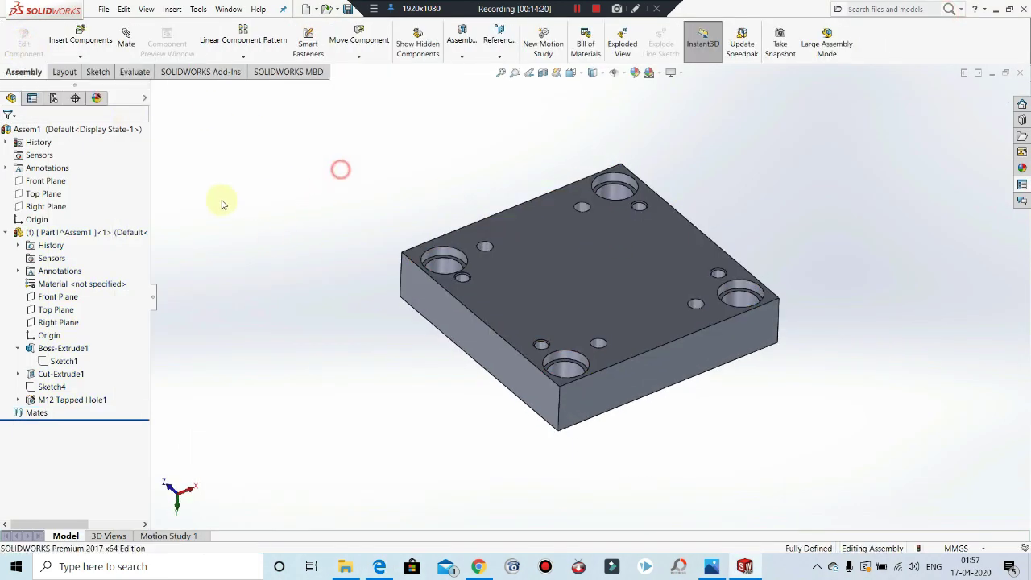
left_click(285, 249)
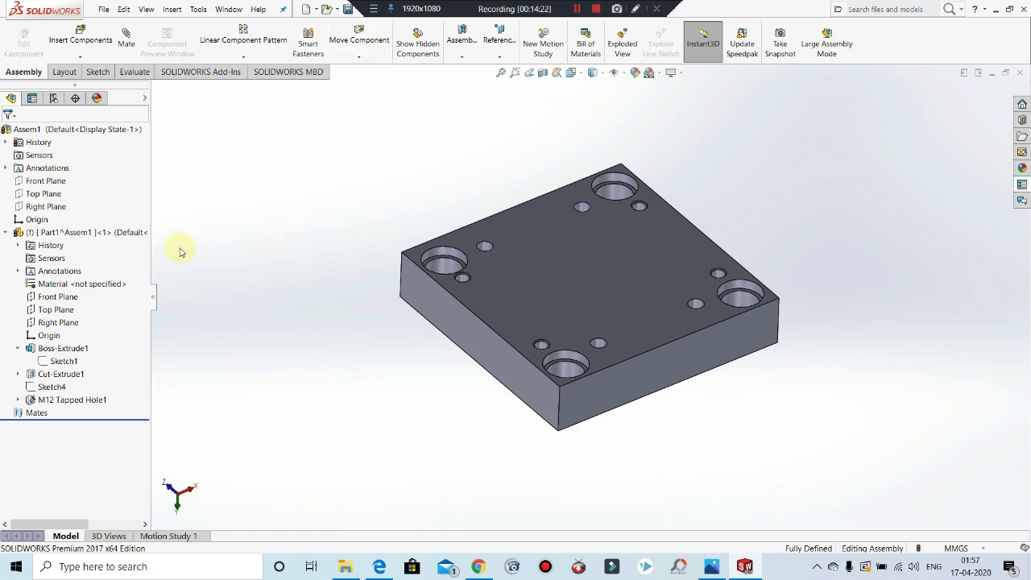
Step: Rename the finished 40 mm plate component in the assembly to Cavity Plate
left_click(80, 55)
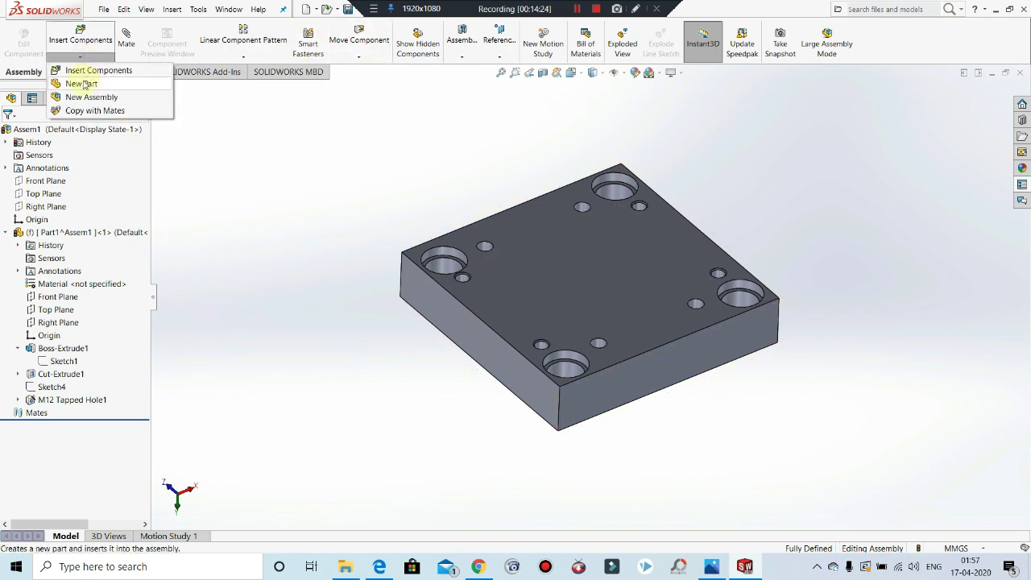
right_click(100, 232)
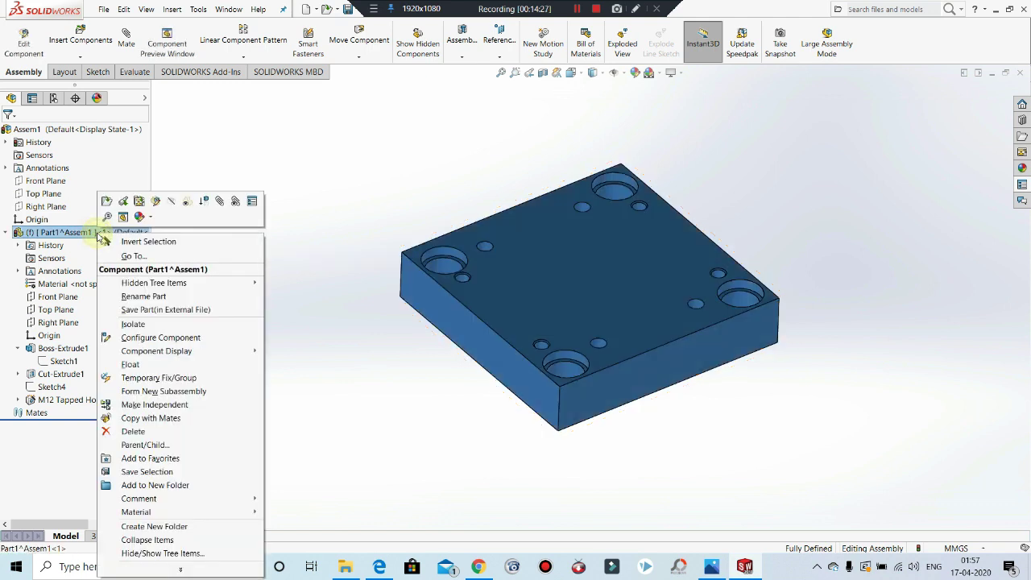
left_click(145, 295)
key("Return")
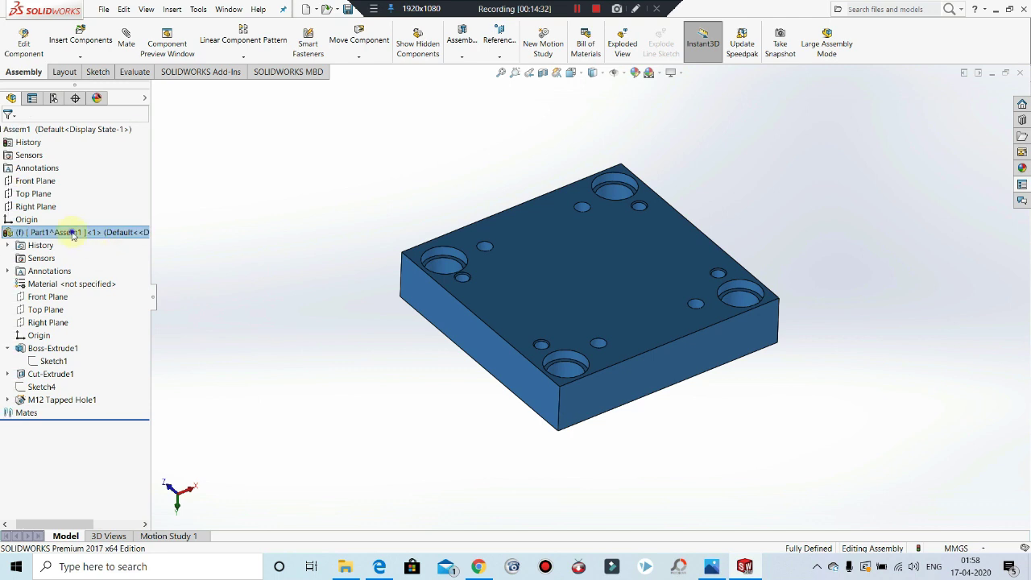
right_click(72, 234)
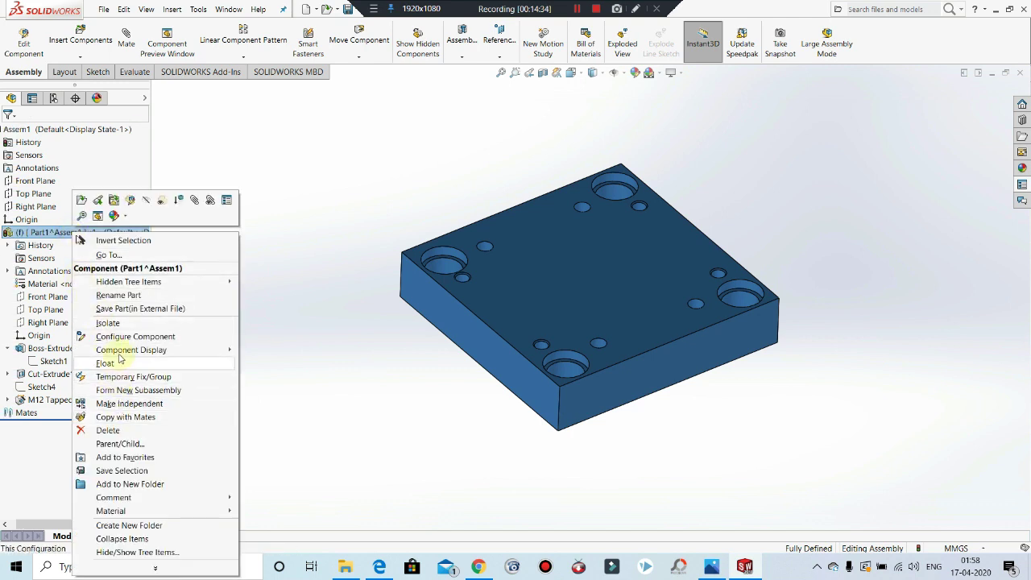
left_click(131, 295)
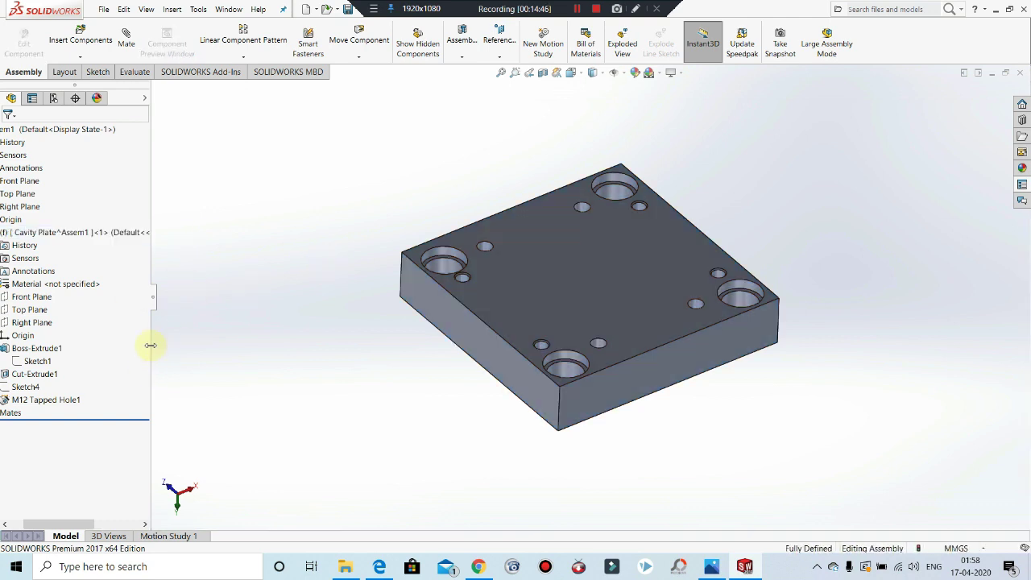
scroll(201, 302, "down", 2)
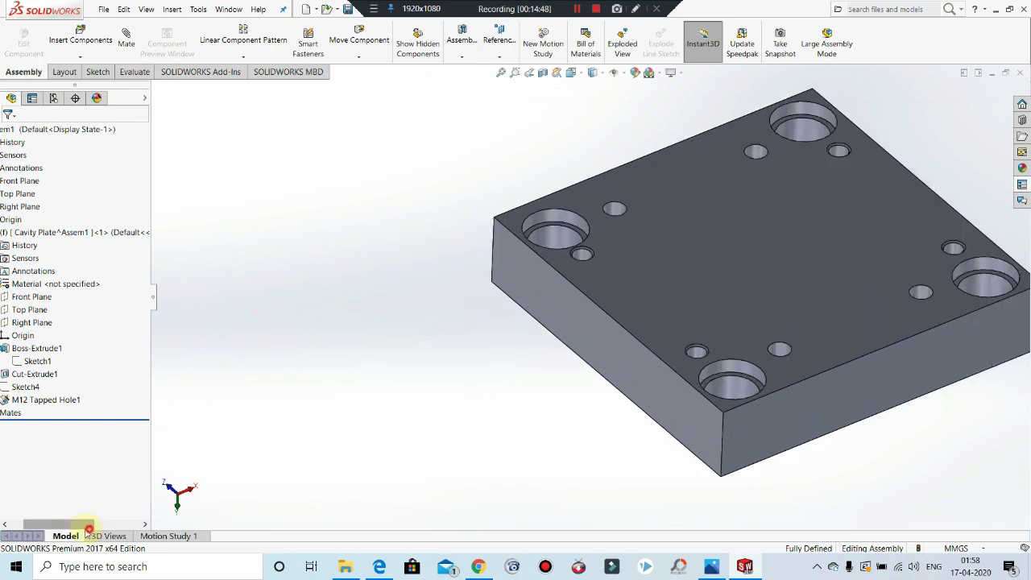
left_click_drag(90, 525, 70, 527)
scroll(637, 321, "up", 1)
key("f")
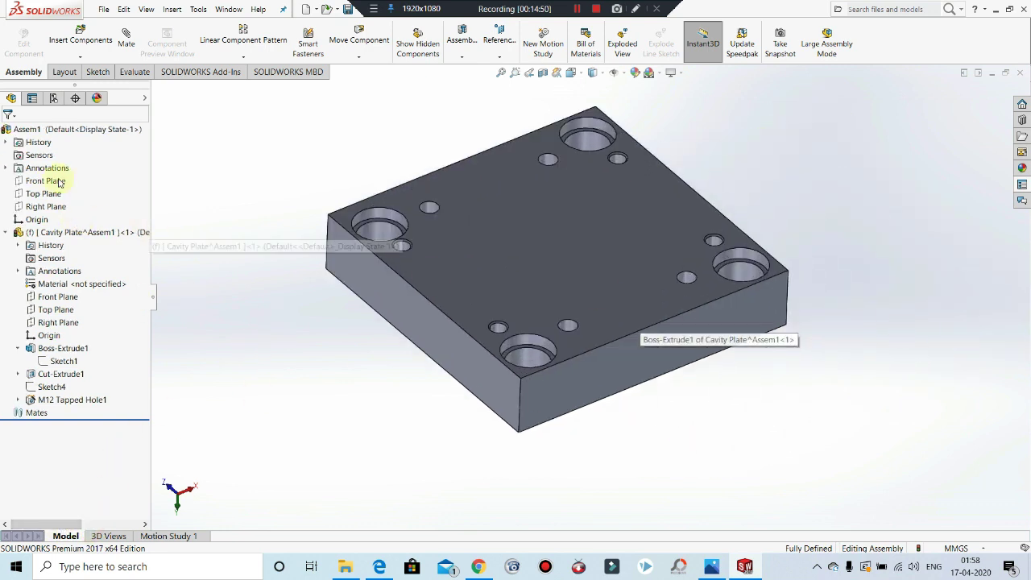
Step: Insert a new part into the assembly and rename it Cavity Back Plate
left_click(80, 55)
left_click(84, 83)
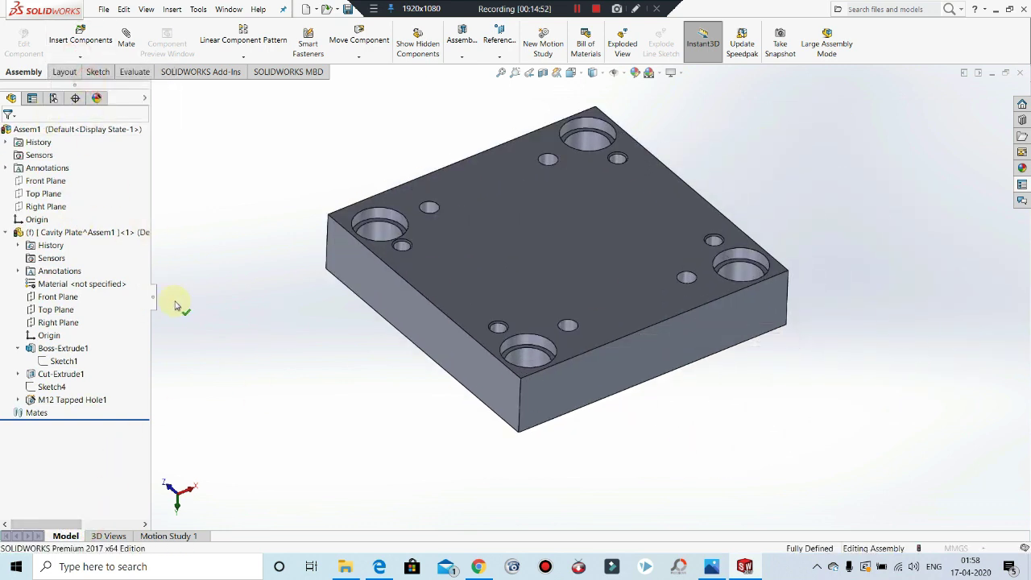
left_click(260, 345)
left_click(103, 414)
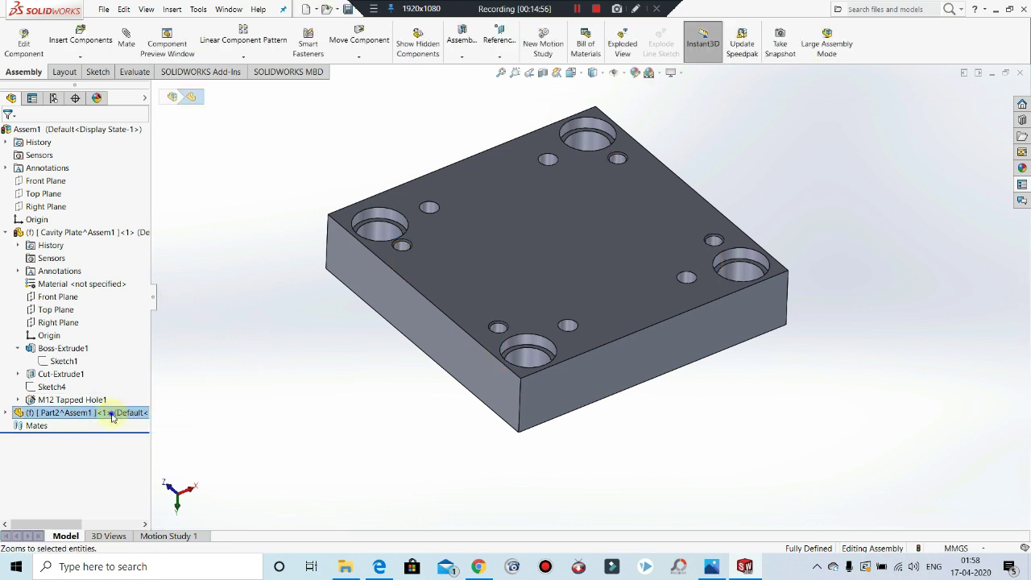
right_click(104, 413)
left_click(159, 298)
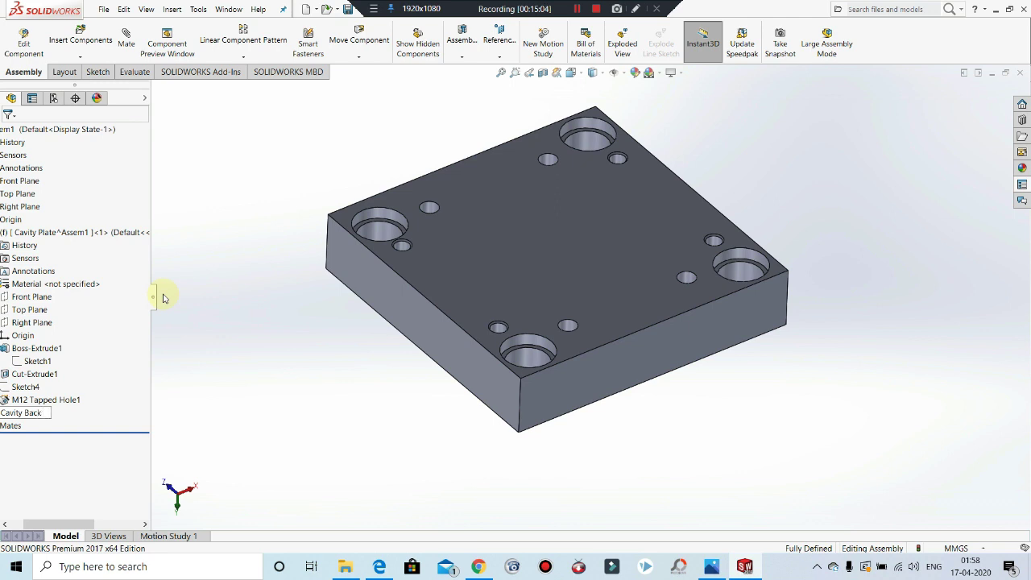
left_click(162, 294)
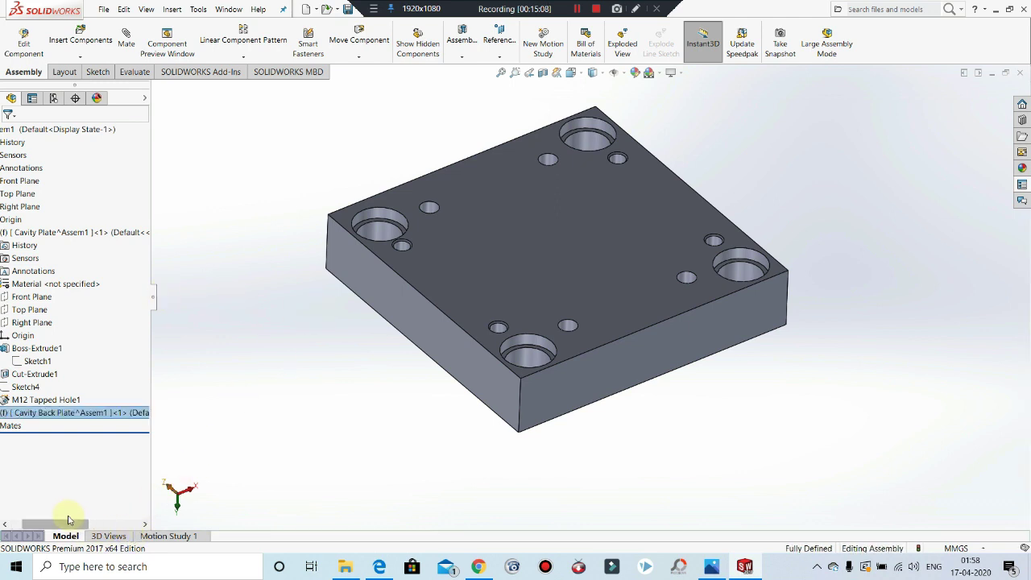
left_click_drag(70, 524, 58, 524)
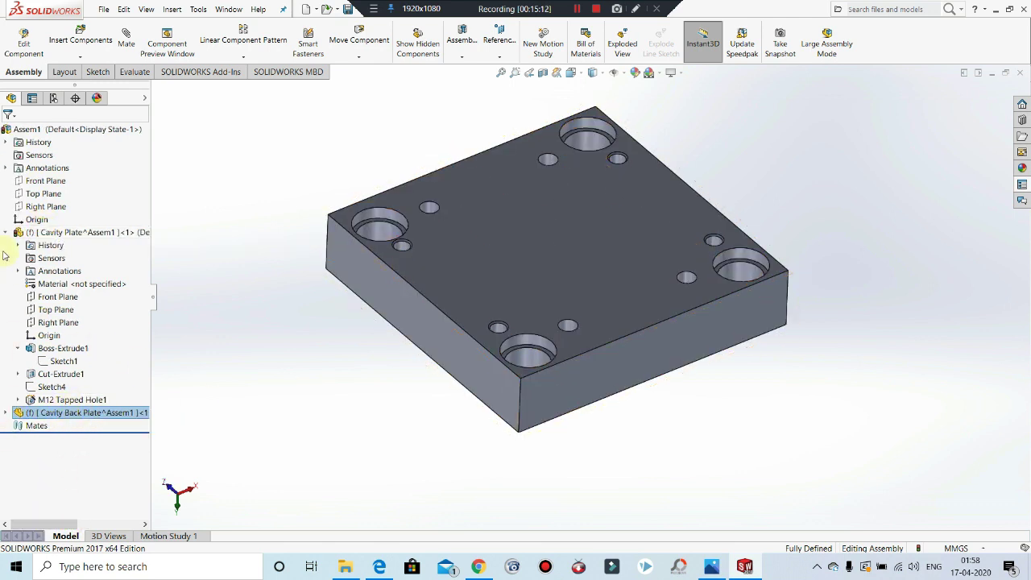
Step: Collapse the Cavity Plate's tree entries and open the Cavity Back Plate for editing within the assembly
left_click(6, 233)
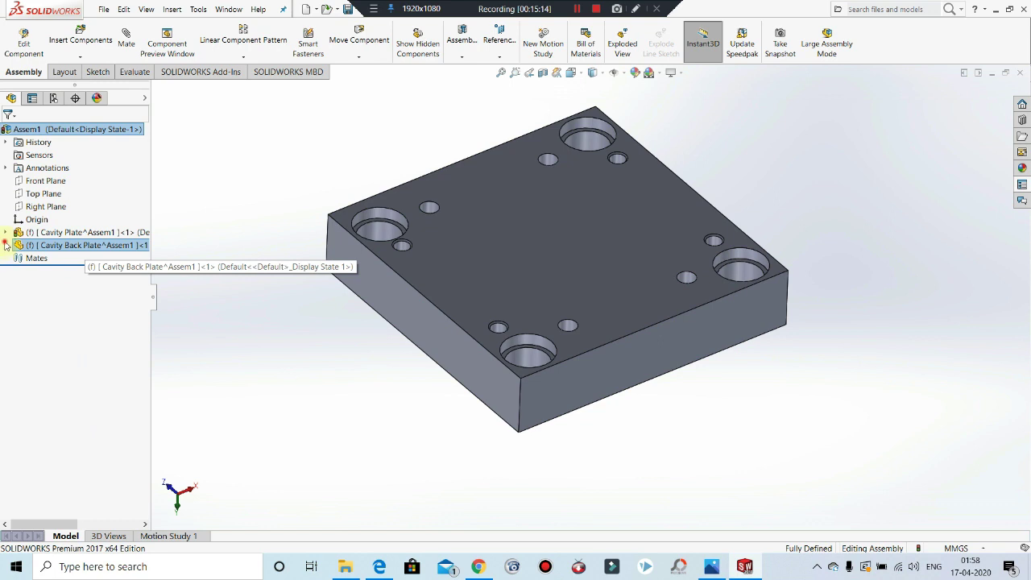
left_click(6, 245)
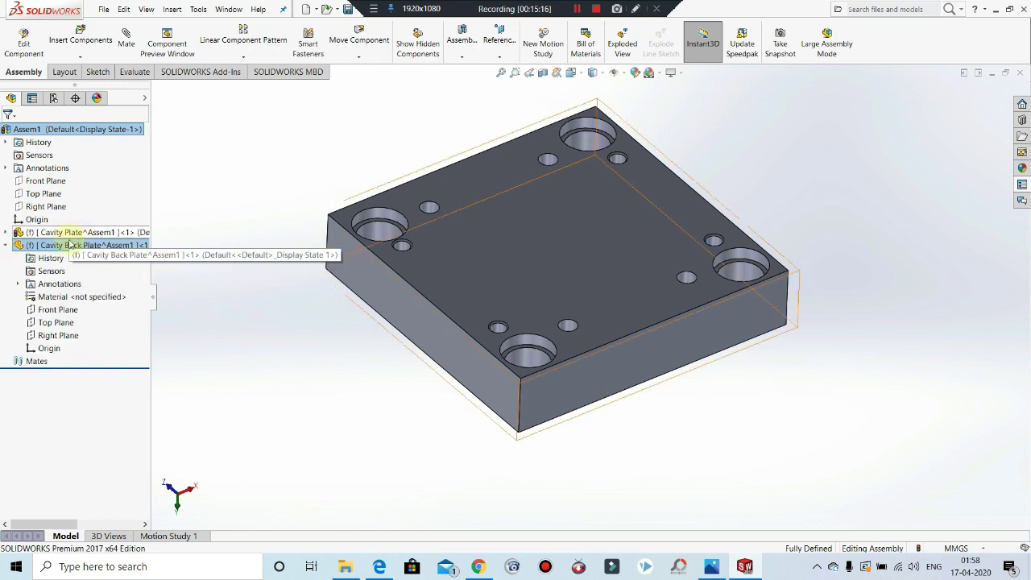
right_click(70, 245)
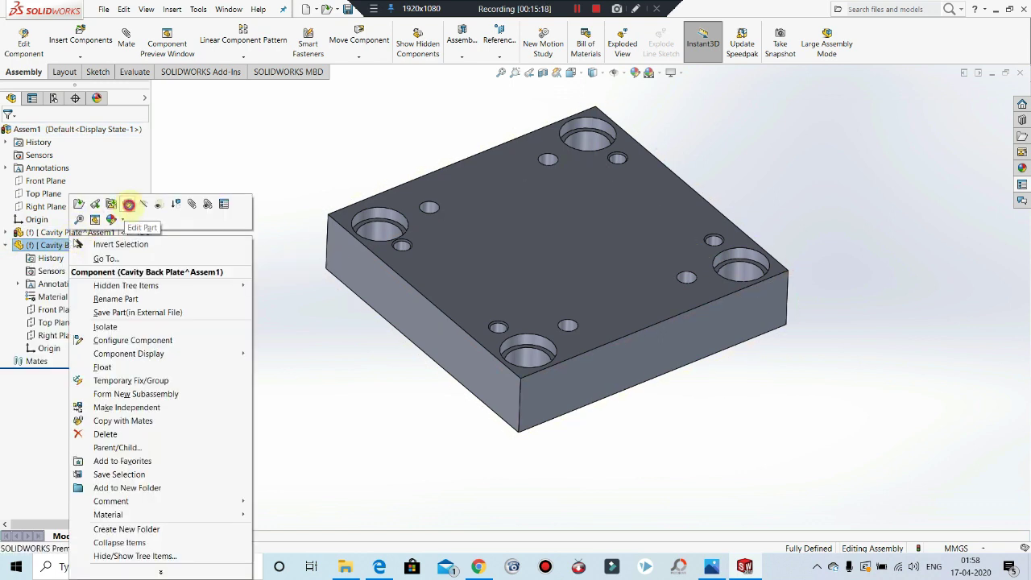
left_click(128, 205)
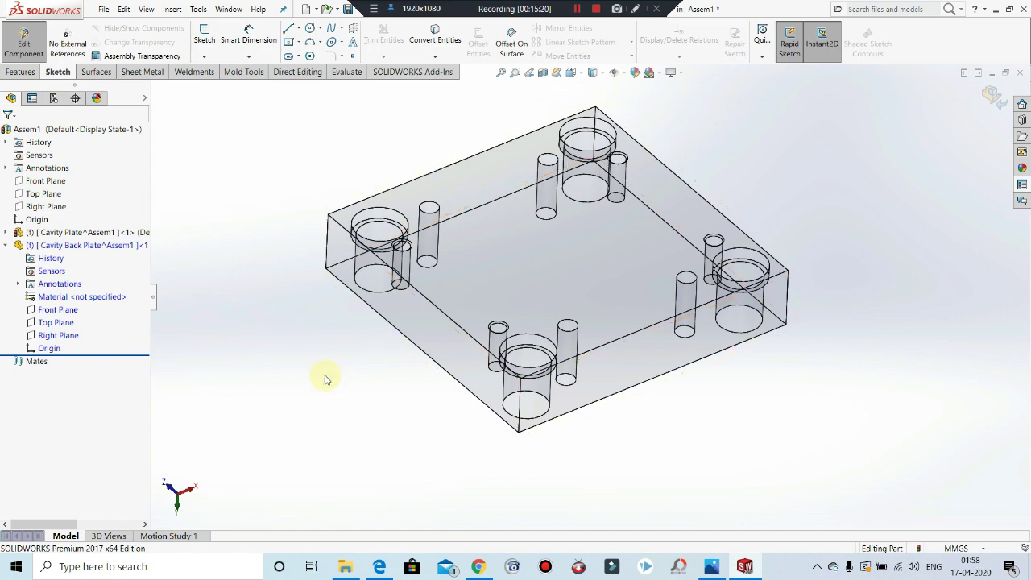
Step: Start a sketch for the Cavity Back Plate on the Cavity Plate face opposite the counterbored recesses
middle_click_drag(421, 402, 511, 285)
left_click(536, 269)
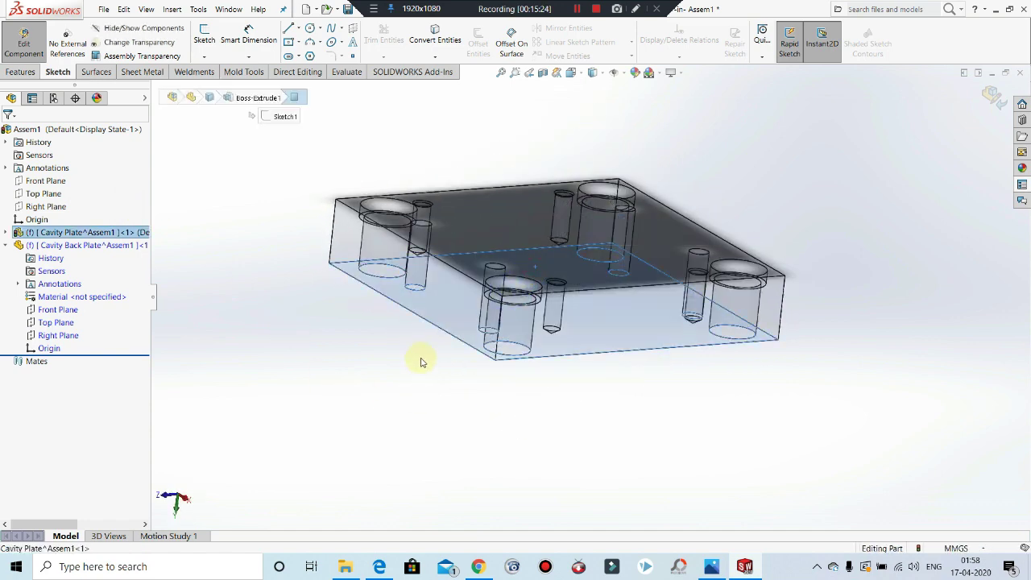
right_click(538, 253)
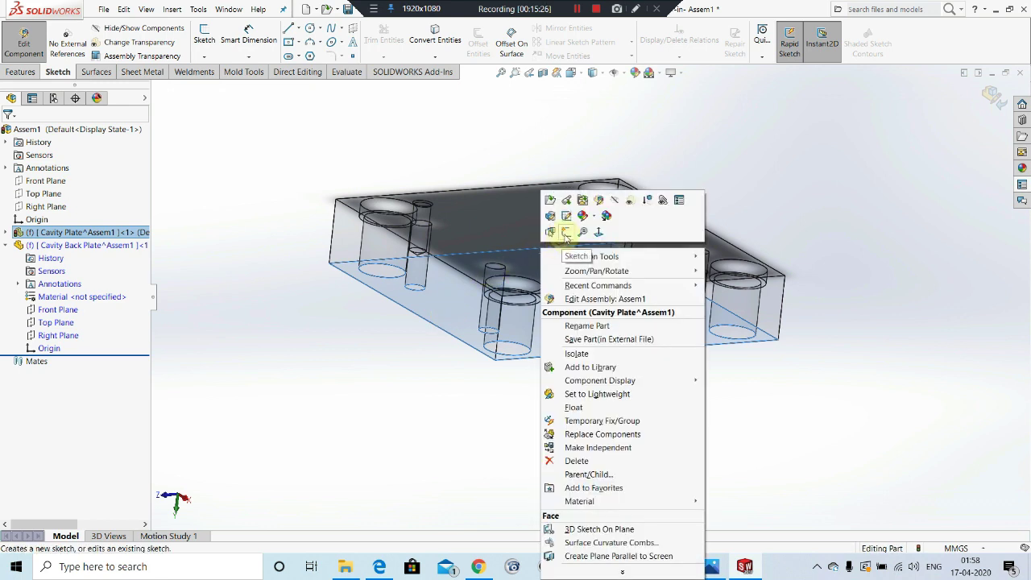
left_click(566, 233)
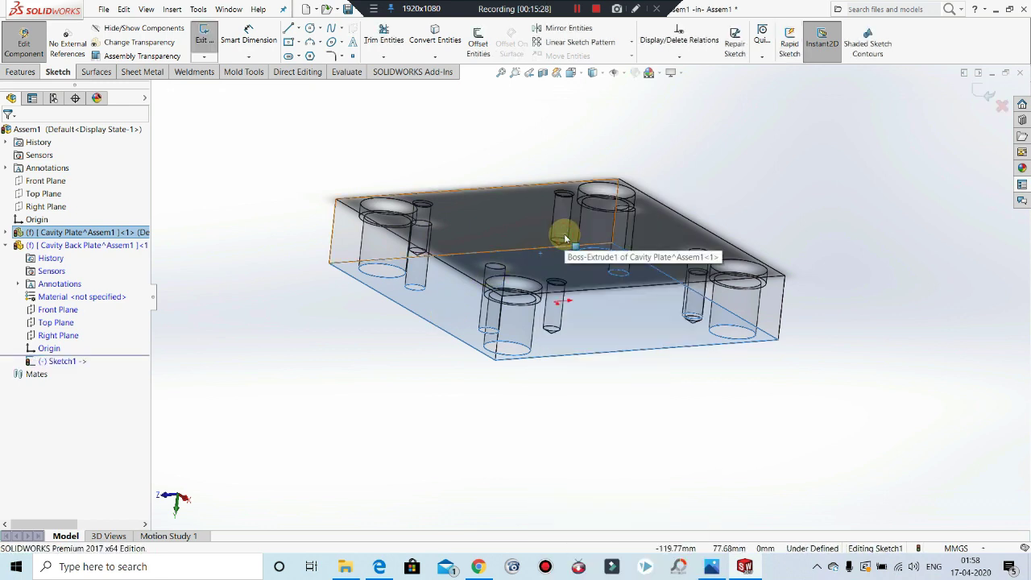
middle_click_drag(575, 343, 579, 271)
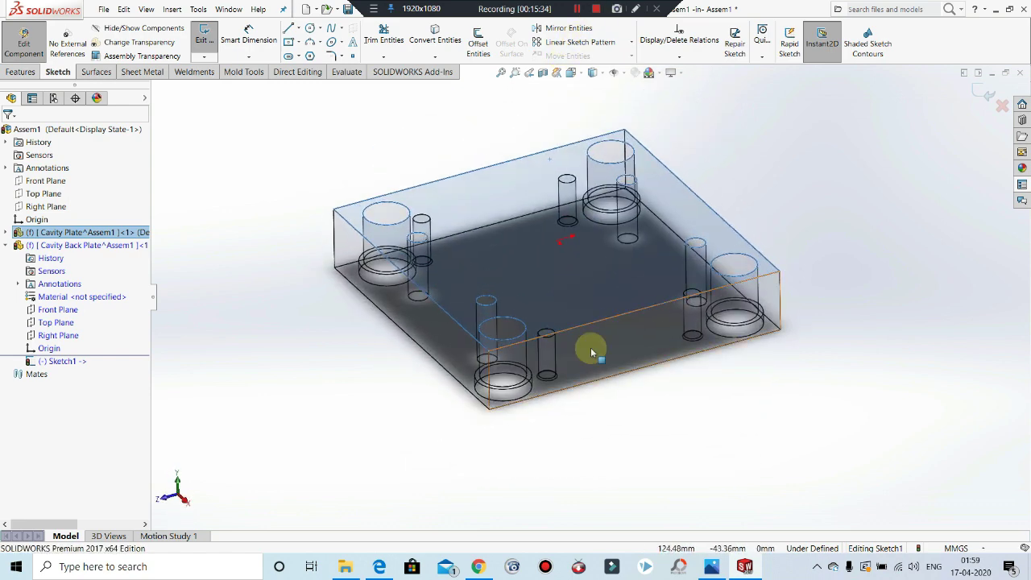
Step: Convert the Cavity Plate face's four outer edges into sketch lines for the back plate's outline
left_click(294, 170)
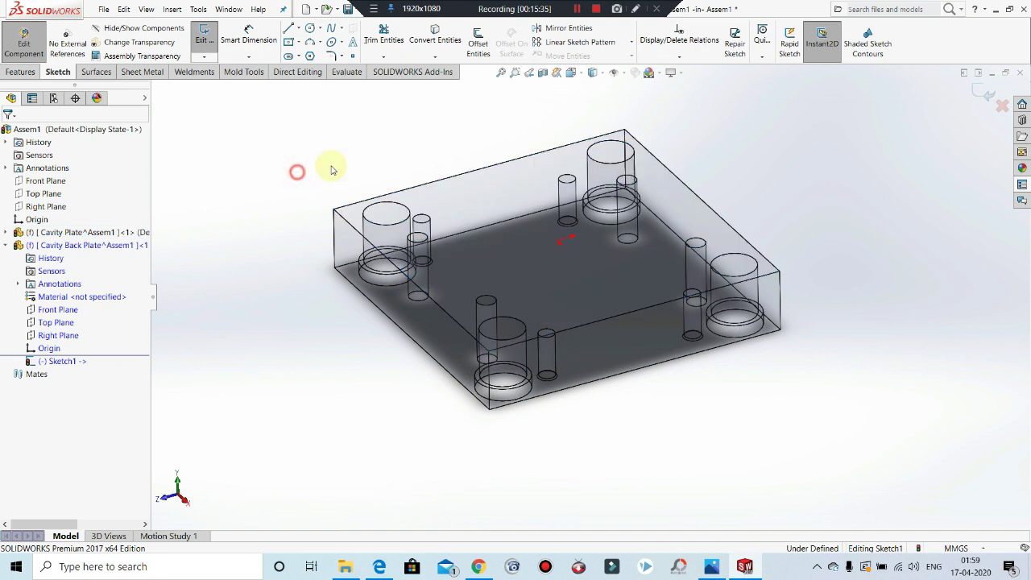
left_click(447, 177)
left_click(434, 36)
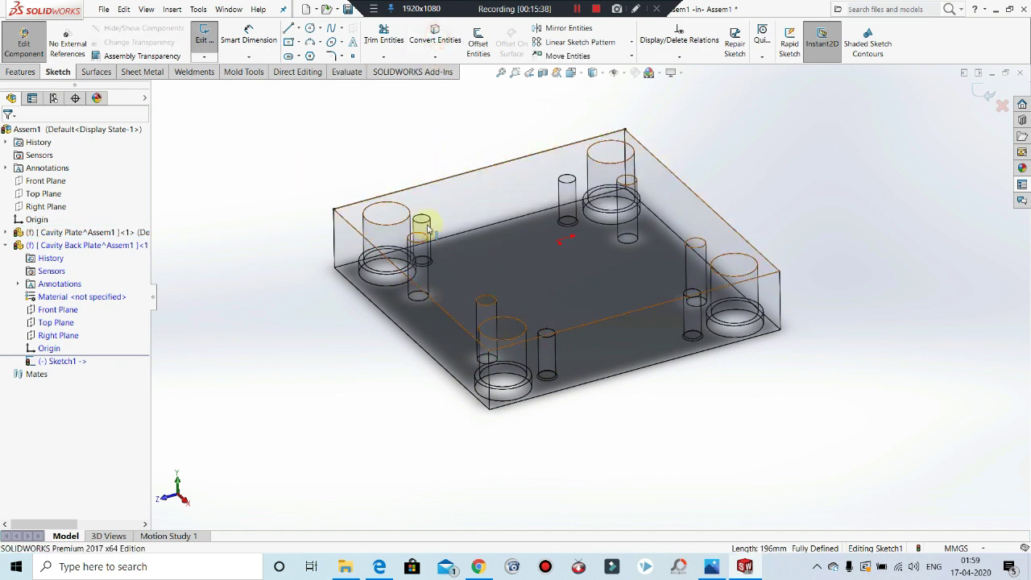
left_click(355, 230)
left_click(435, 39)
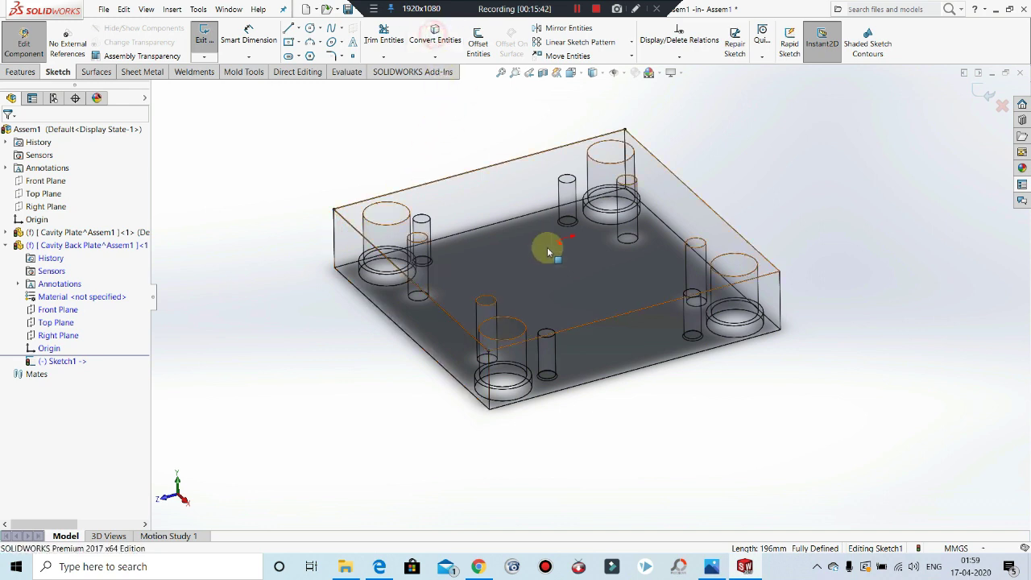
left_click(599, 322)
left_click(435, 34)
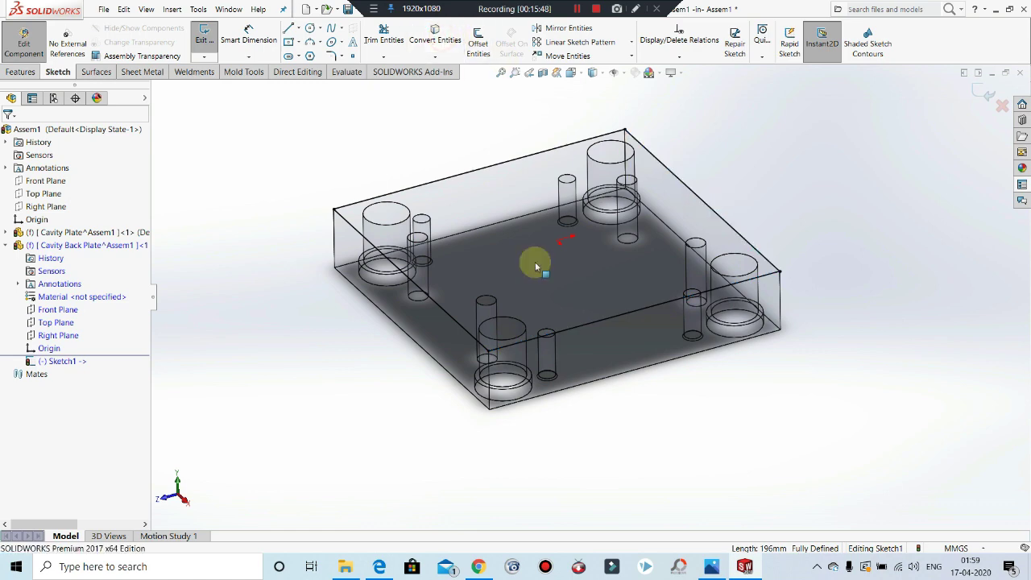
Step: Check section A-A of MAX_MOULD_BASE.pdf in Edge, and in SOLIDWORKS convert the four 28 mm corner hole edges into the sketch
left_click(379, 566)
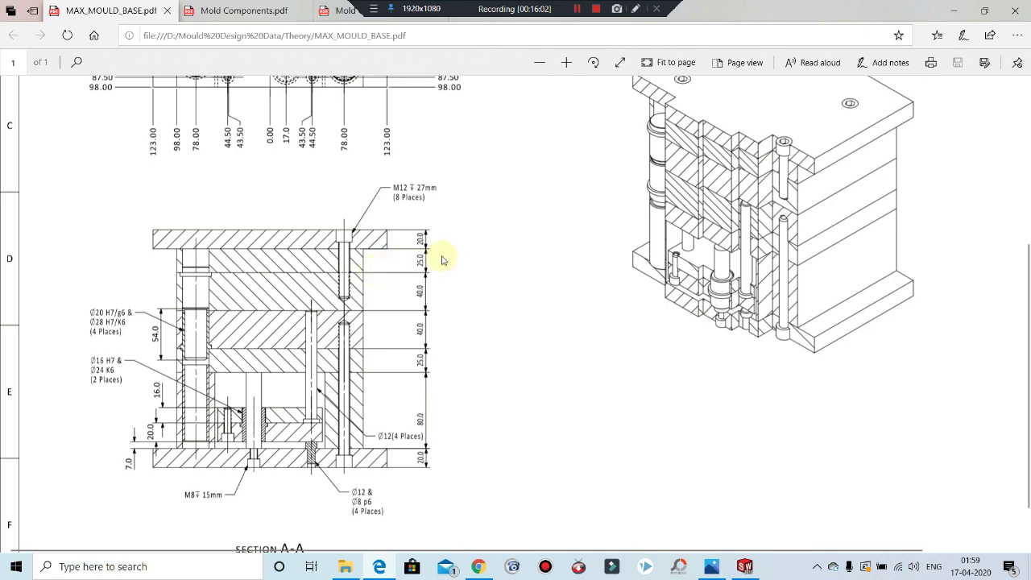
left_click(953, 11)
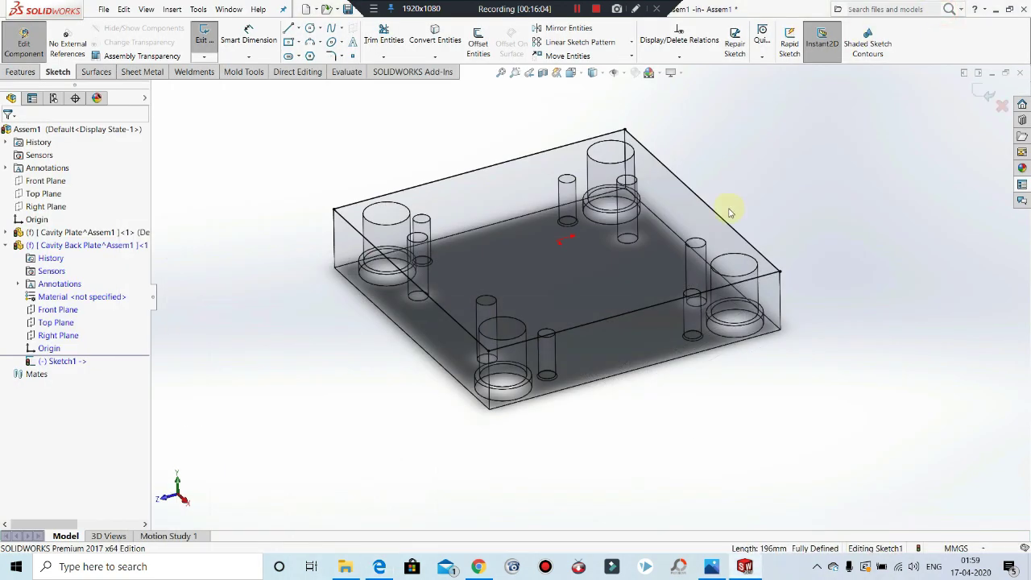
left_click(399, 202)
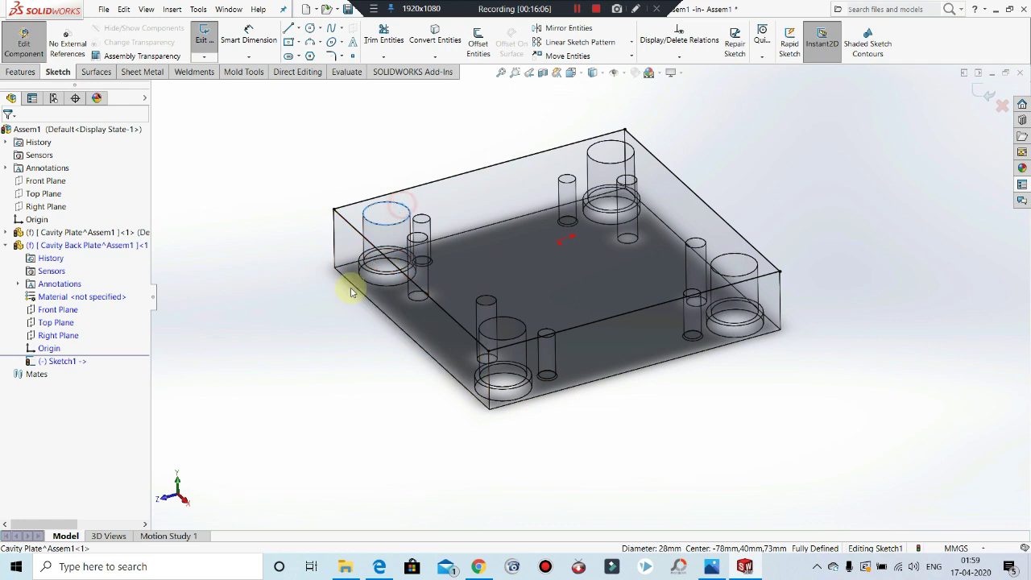
left_click(434, 36)
left_click(624, 152)
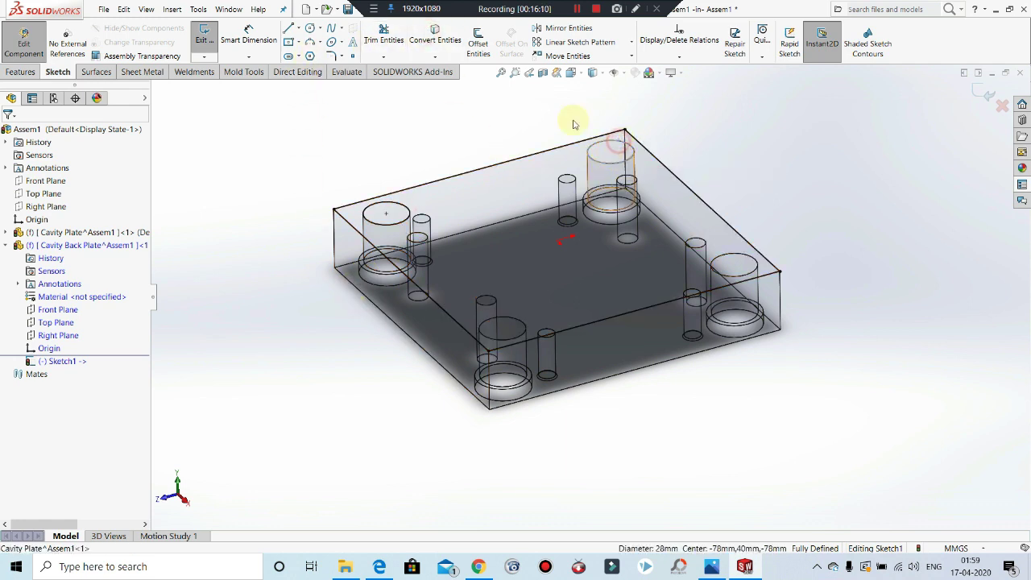
left_click(434, 38)
left_click(739, 260)
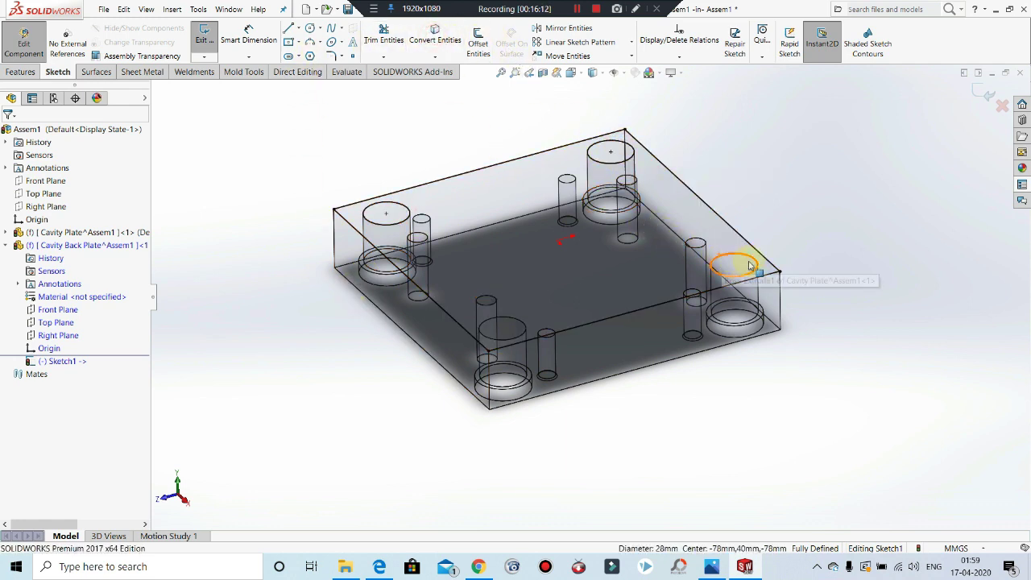
left_click(433, 38)
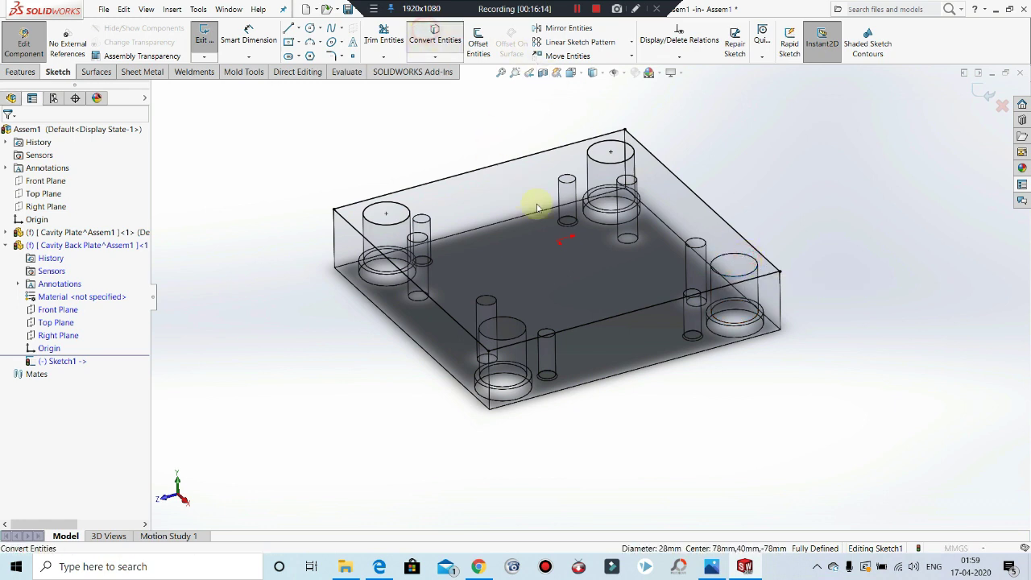
left_click(745, 258)
left_click(520, 322)
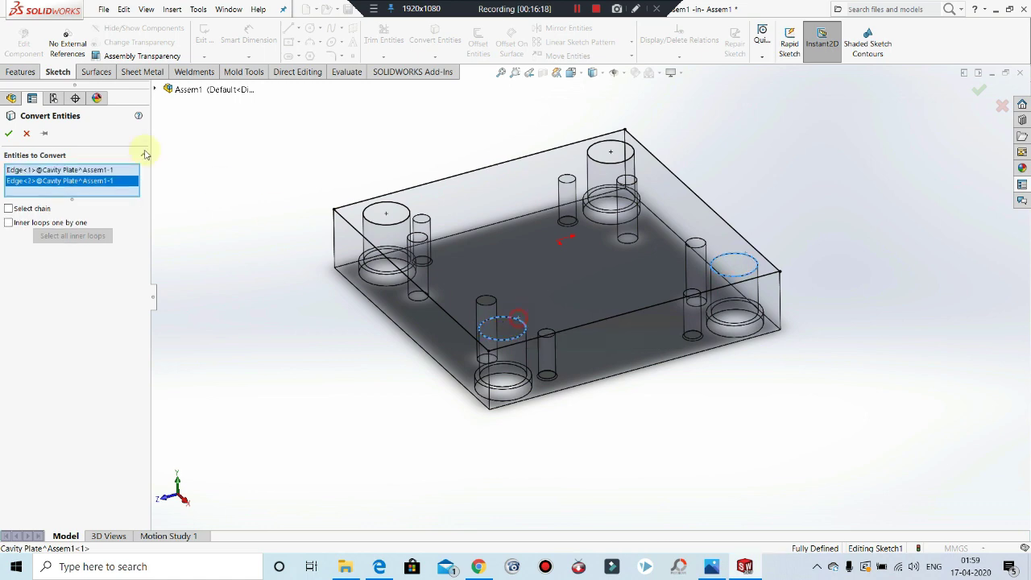
left_click(5, 132)
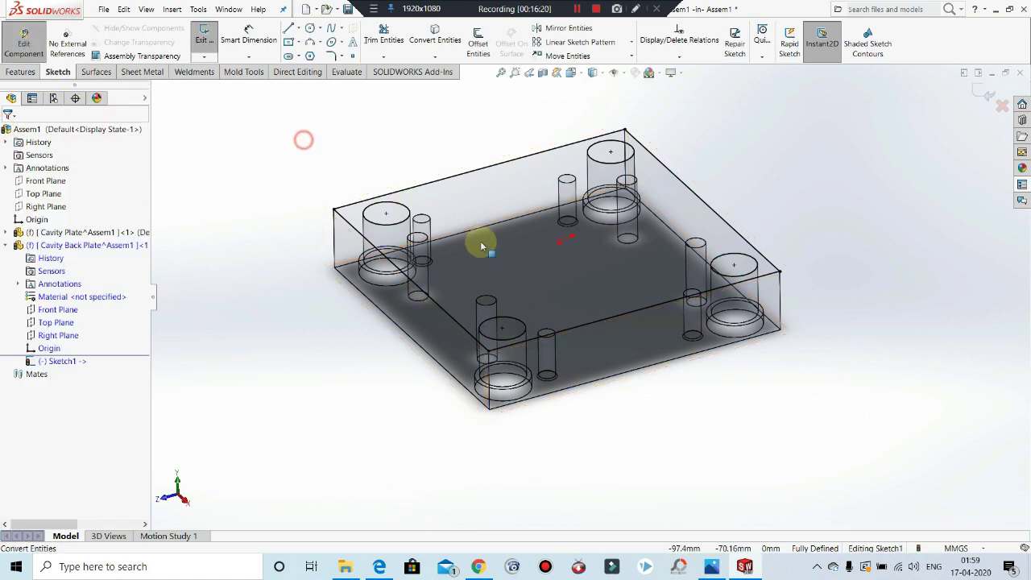
Step: Check the plate thicknesses in MAX_MOULD_BASE.pdf in Edge, and in SOLIDWORKS extrude the Cavity Back Plate sketch 40 mm away from the Cavity Plate
middle_click_drag(478, 241, 690, 338)
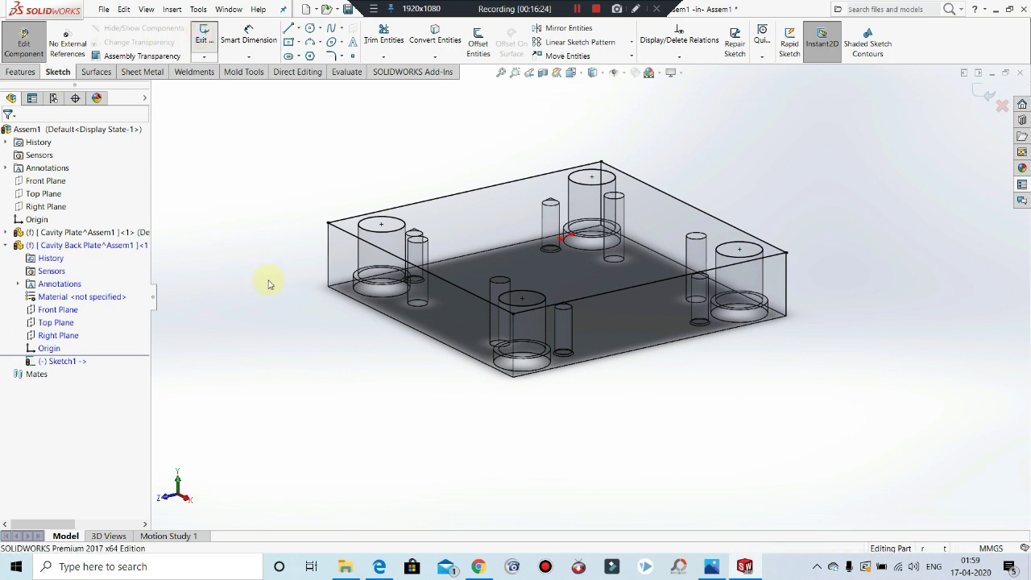
left_click(22, 72)
left_click(208, 37)
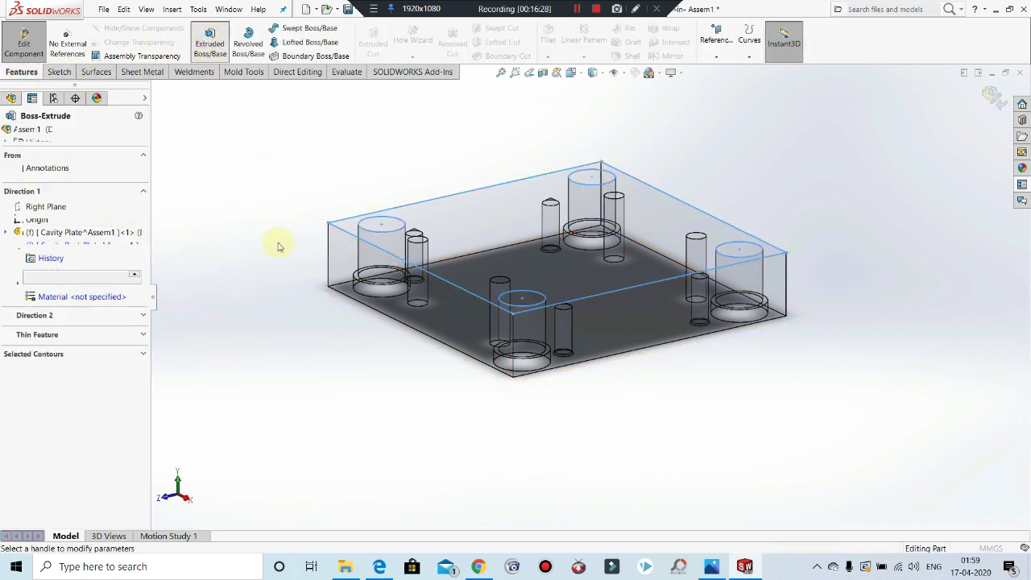
left_click(379, 566)
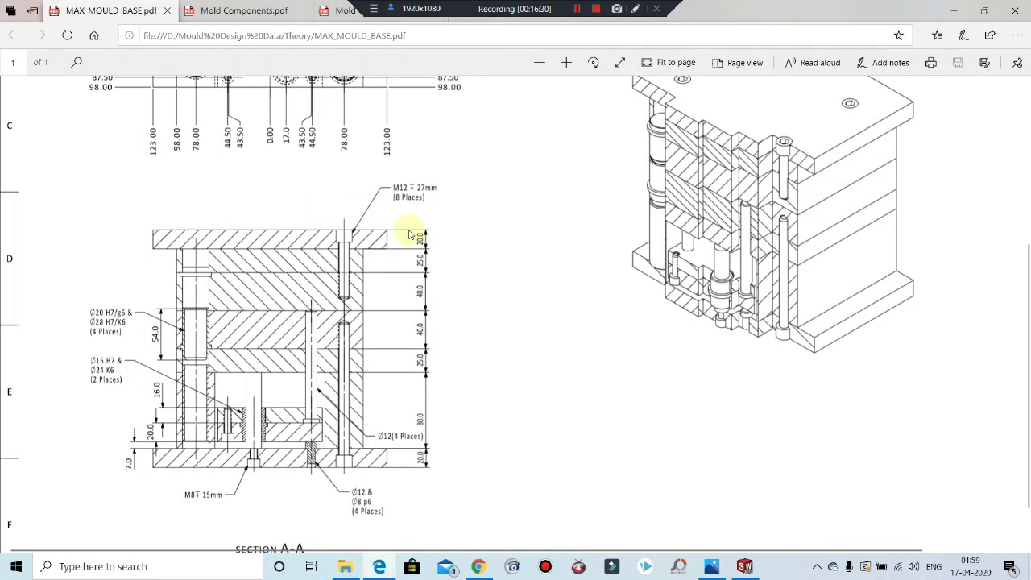
left_click(953, 11)
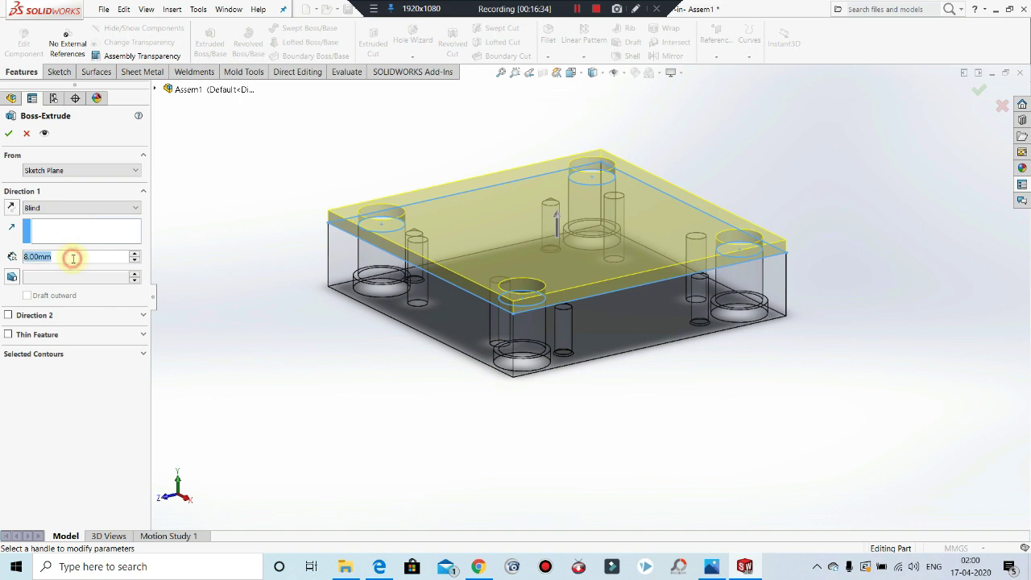
type("40")
key("Return")
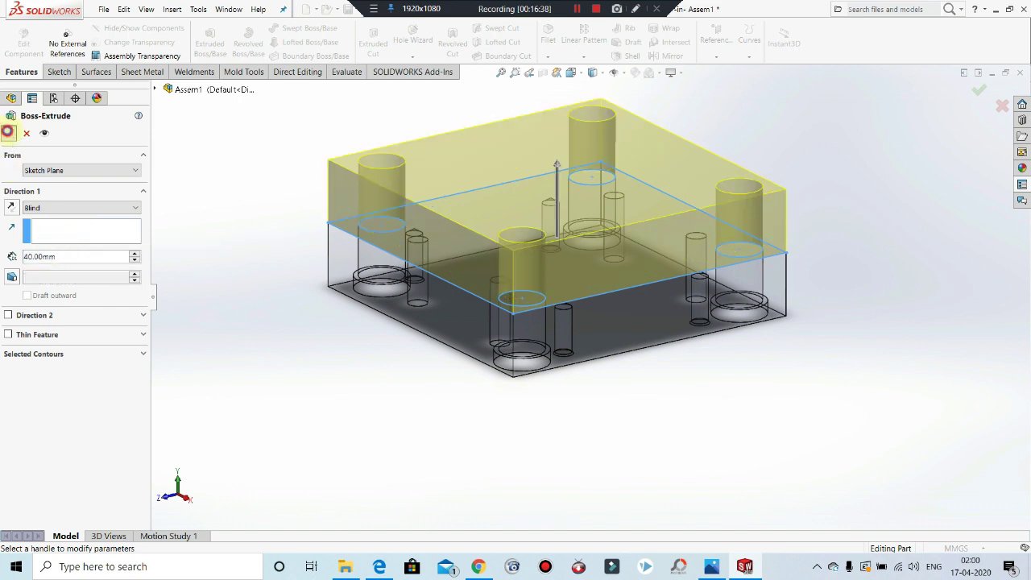
left_click(7, 132)
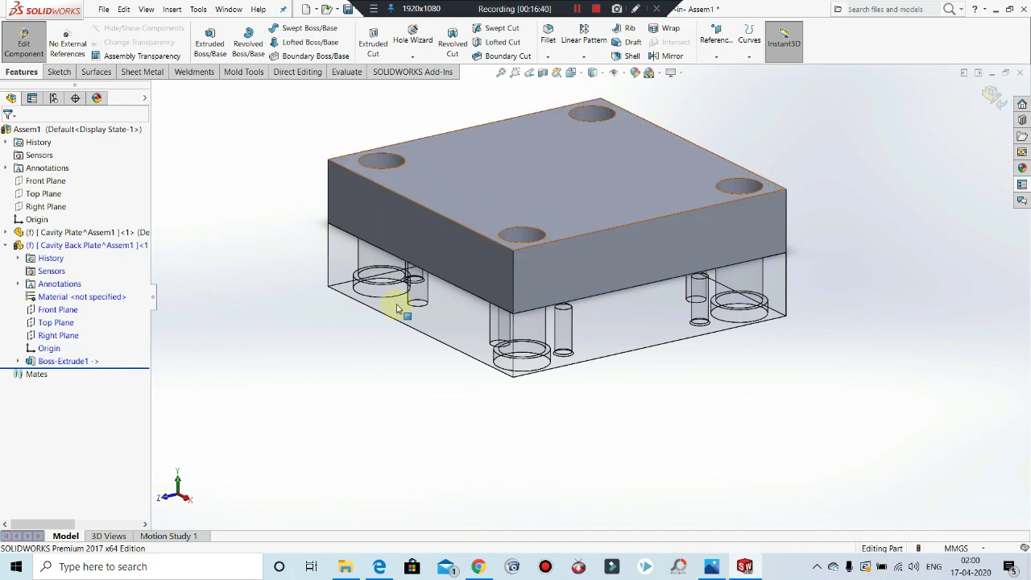
Step: Check section A-A of MAX_MOULD_BASE.pdf in Edge, and in SOLIDWORKS start a sketch on the Cavity Back Plate's outer face
left_click(379, 566)
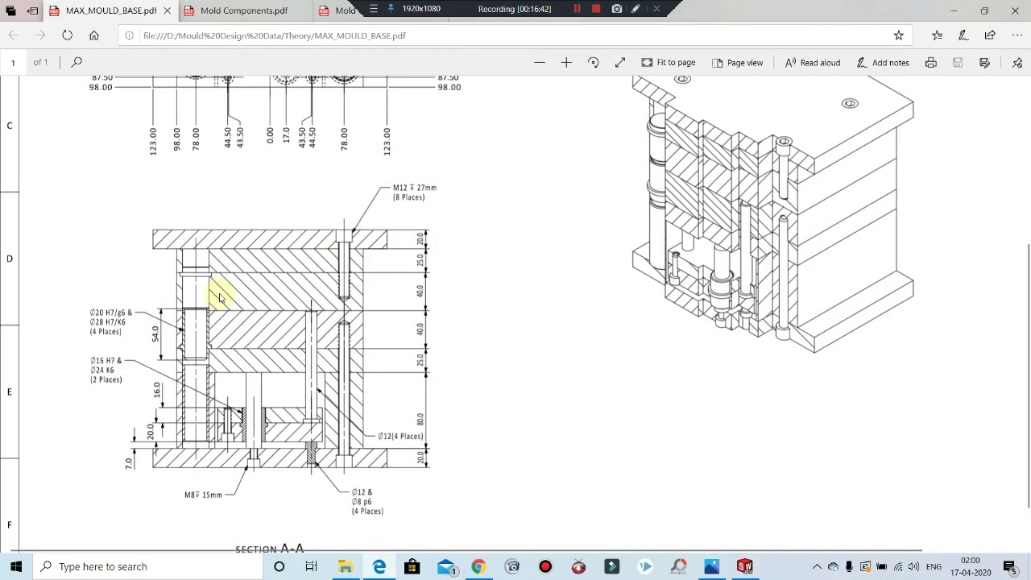
left_click(953, 10)
left_click(563, 166)
left_click(610, 142)
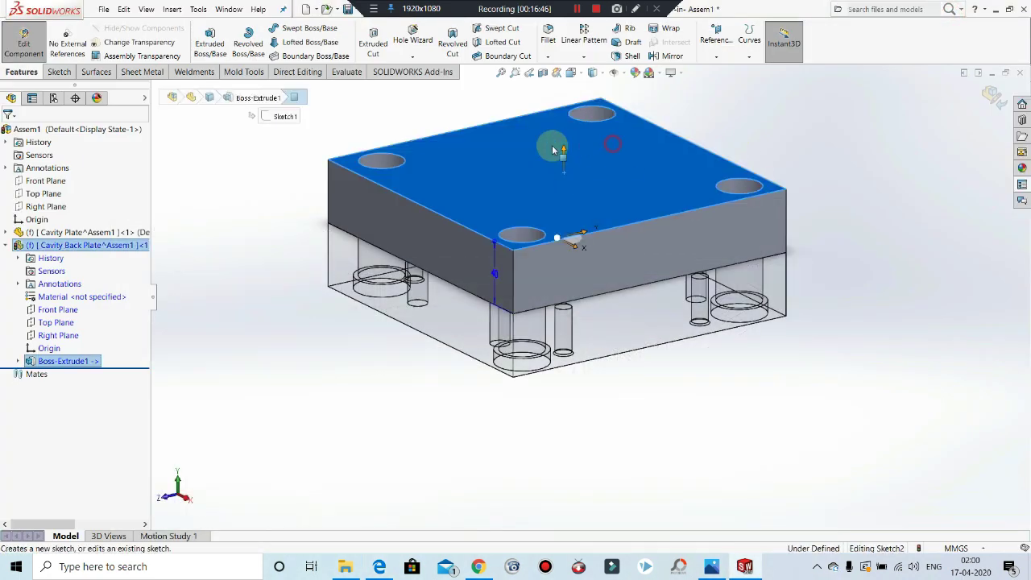
Step: Offset the four corner hole edges outward by 3 mm to sketch the counterbore circles
left_click(400, 158)
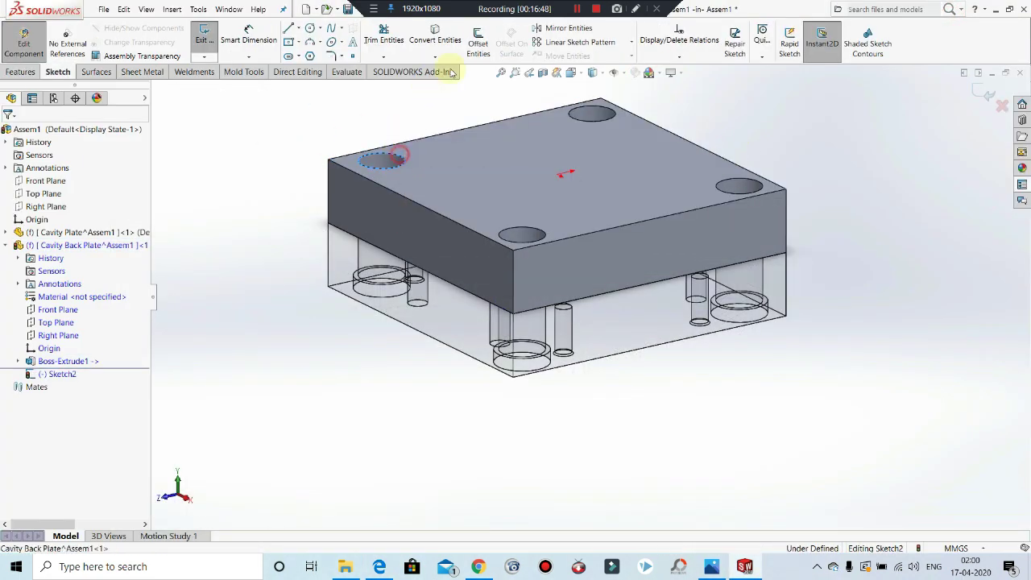
left_click(478, 42)
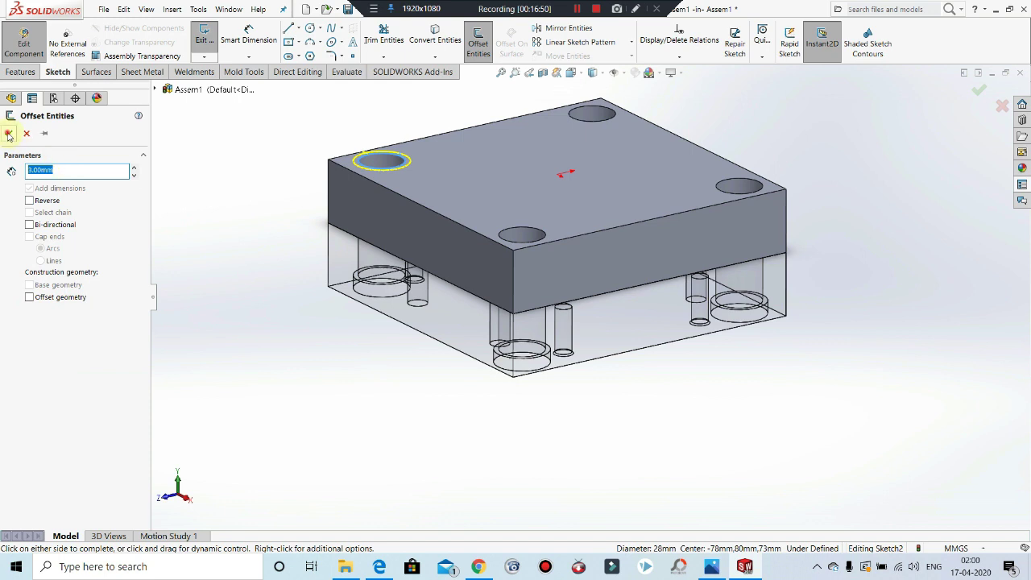
left_click(8, 134)
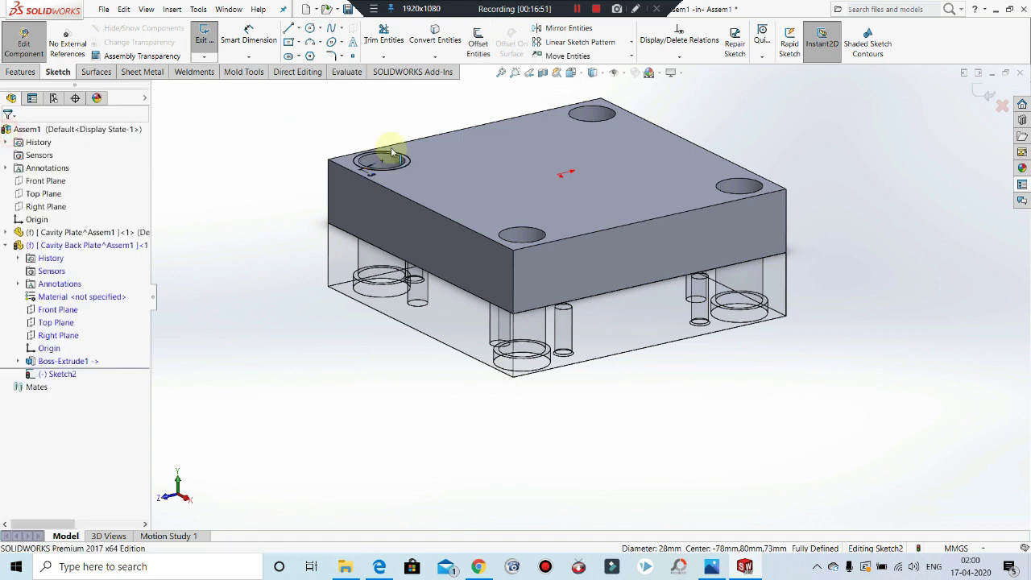
left_click(594, 109)
left_click(479, 39)
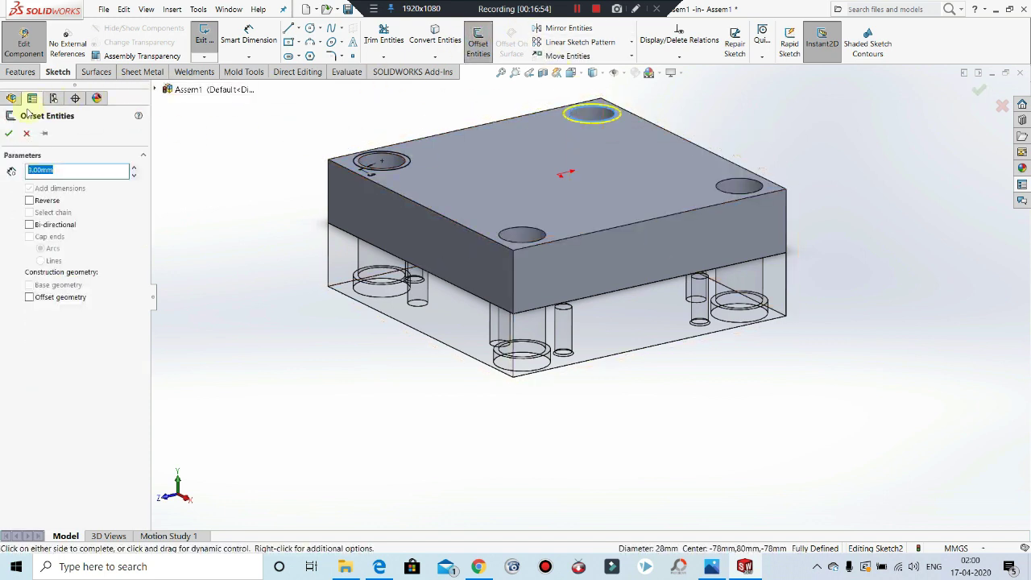
left_click(9, 135)
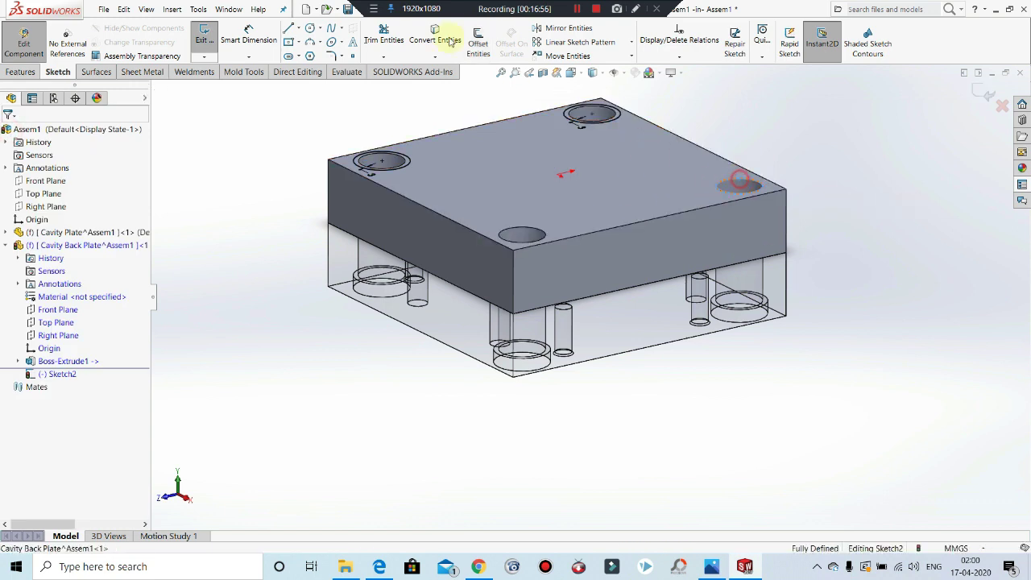
left_click(478, 39)
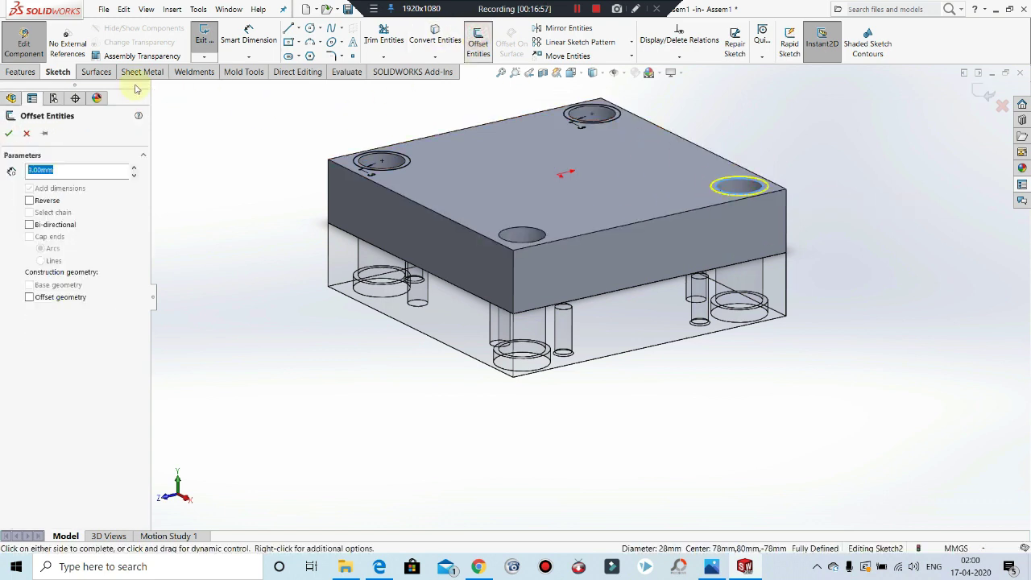
left_click(9, 132)
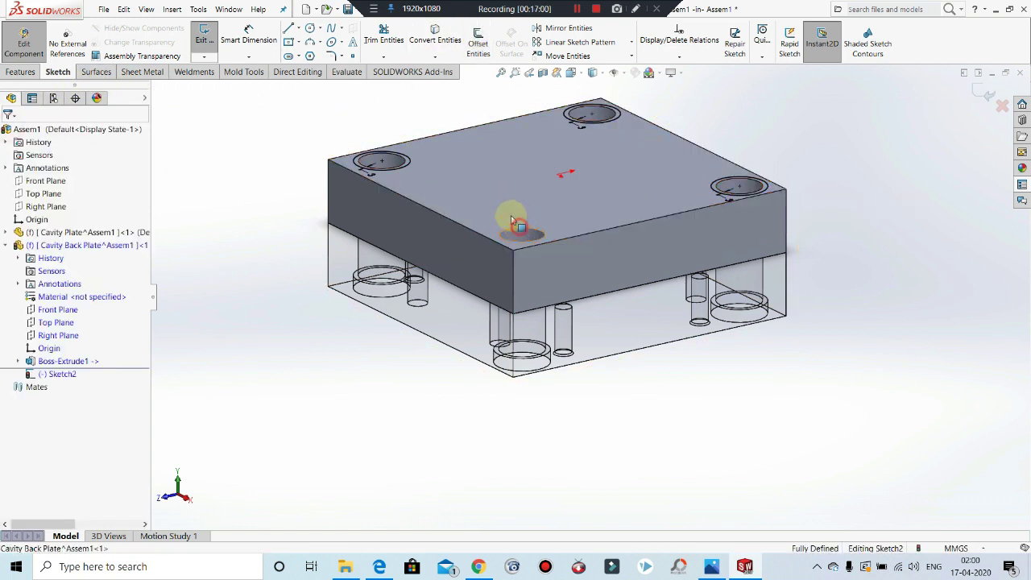
left_click(512, 220)
left_click(481, 36)
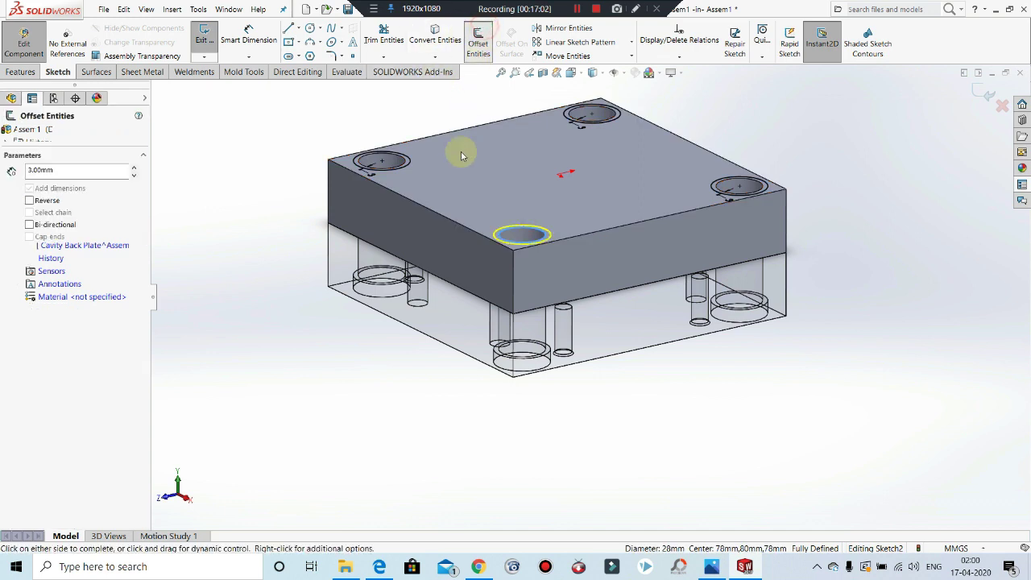
left_click(9, 131)
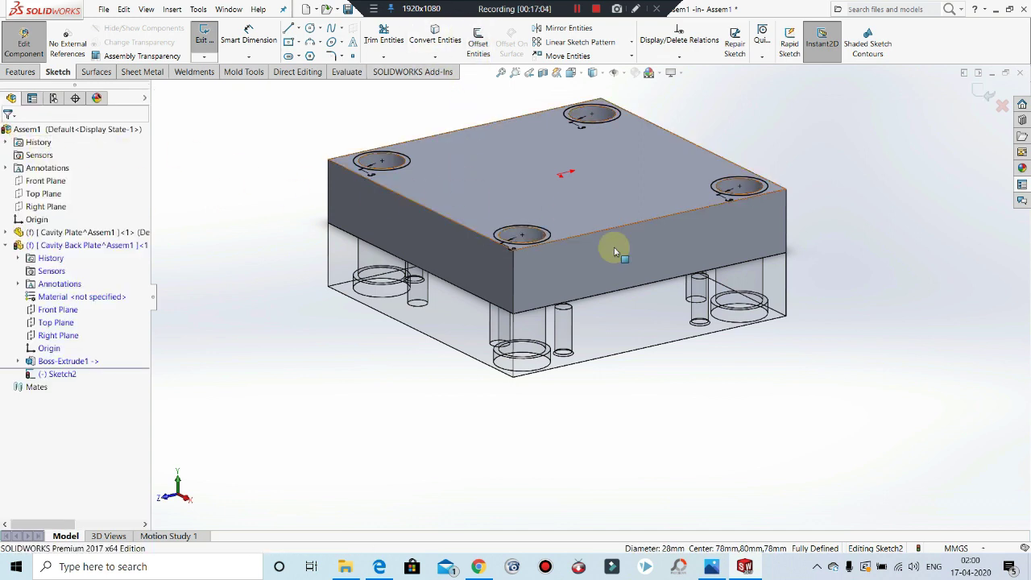
Step: Exit the sketch and cut the four offset circles 8 mm deep as counterbores in the Cavity Back Plate
scroll(736, 246, "up", 2)
scroll(547, 164, "down", 4)
scroll(546, 171, "down", 1)
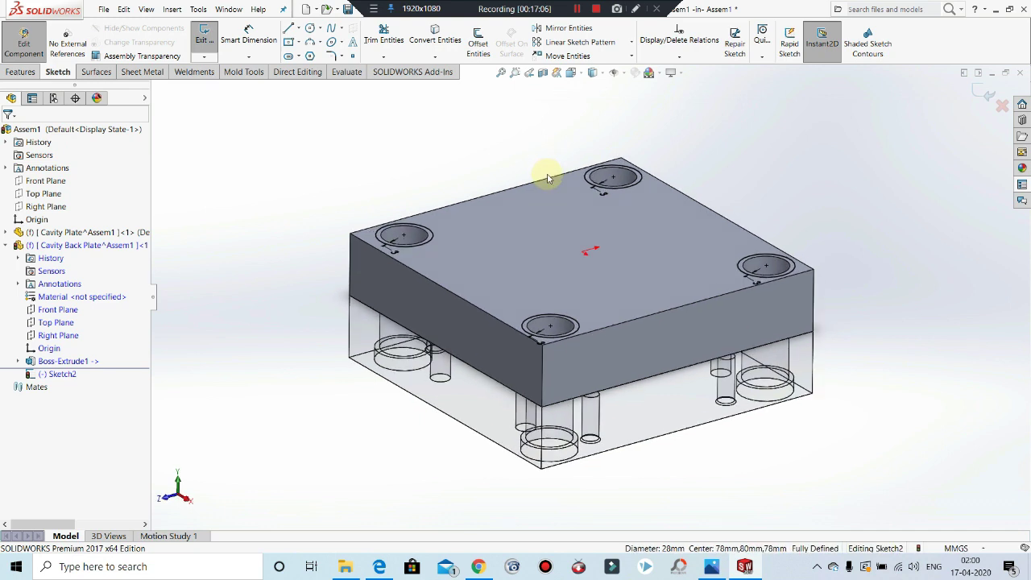
left_click(874, 205)
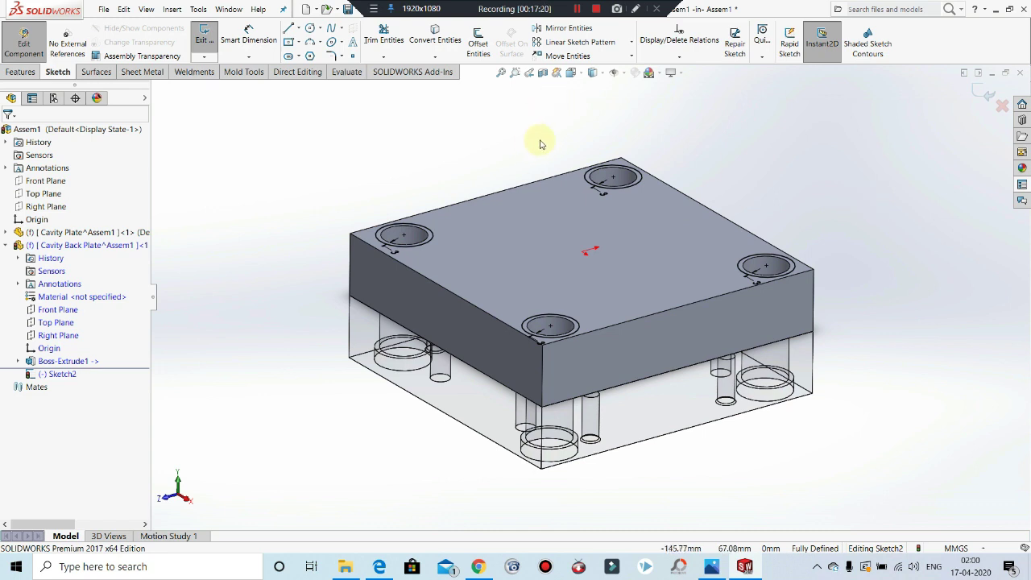
left_click(205, 38)
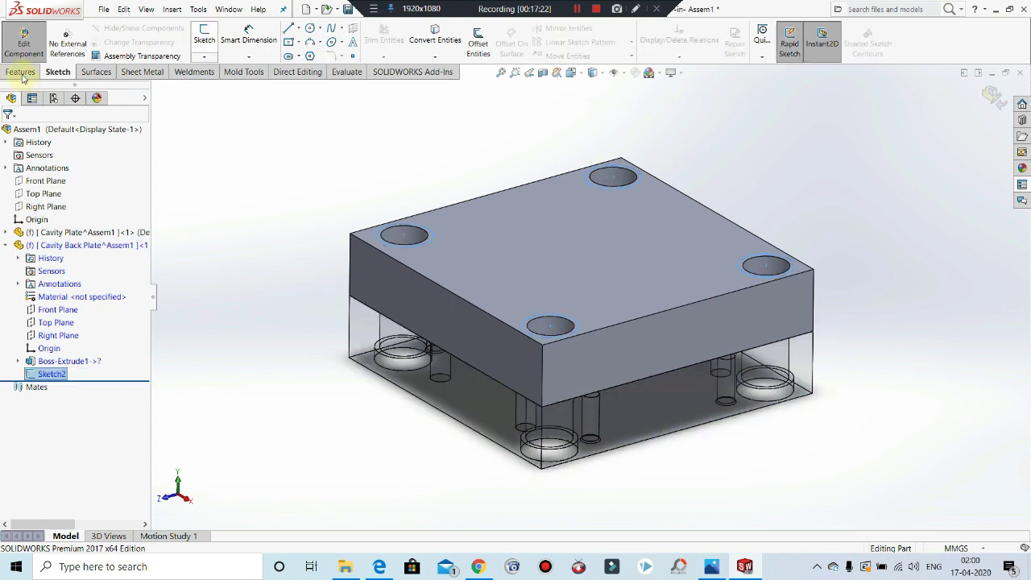
left_click(369, 34)
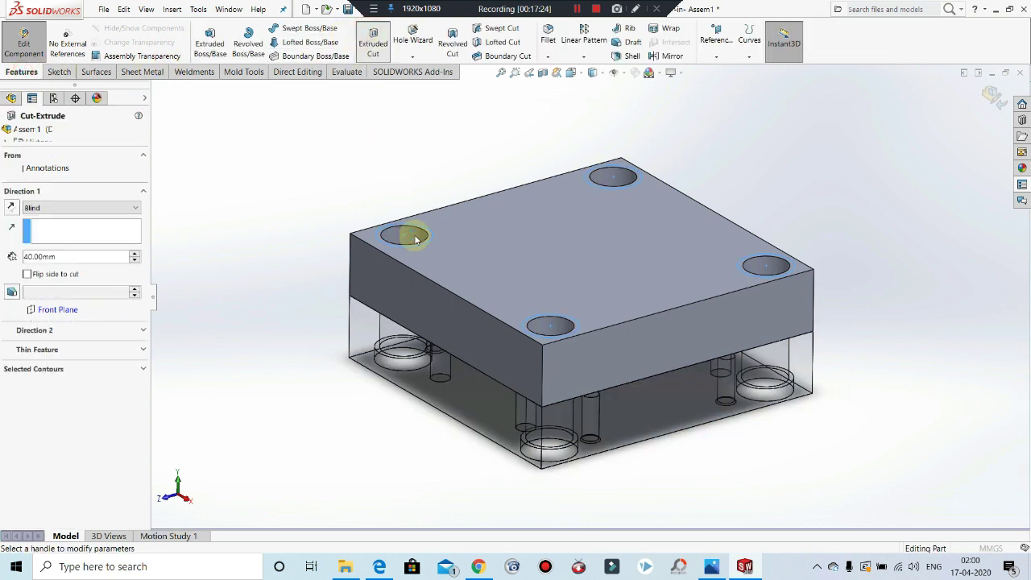
type("8")
key("Return")
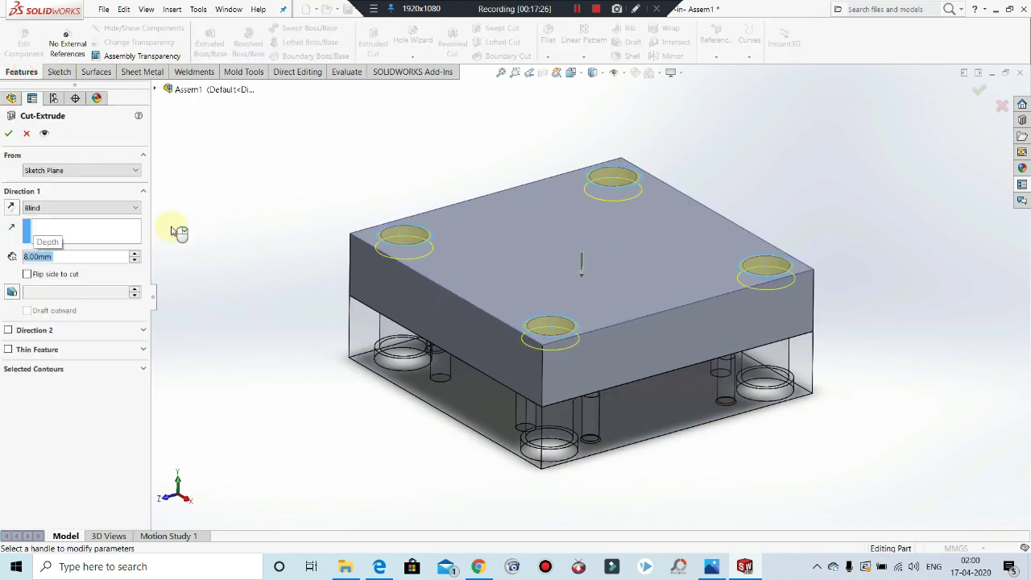
left_click(13, 132)
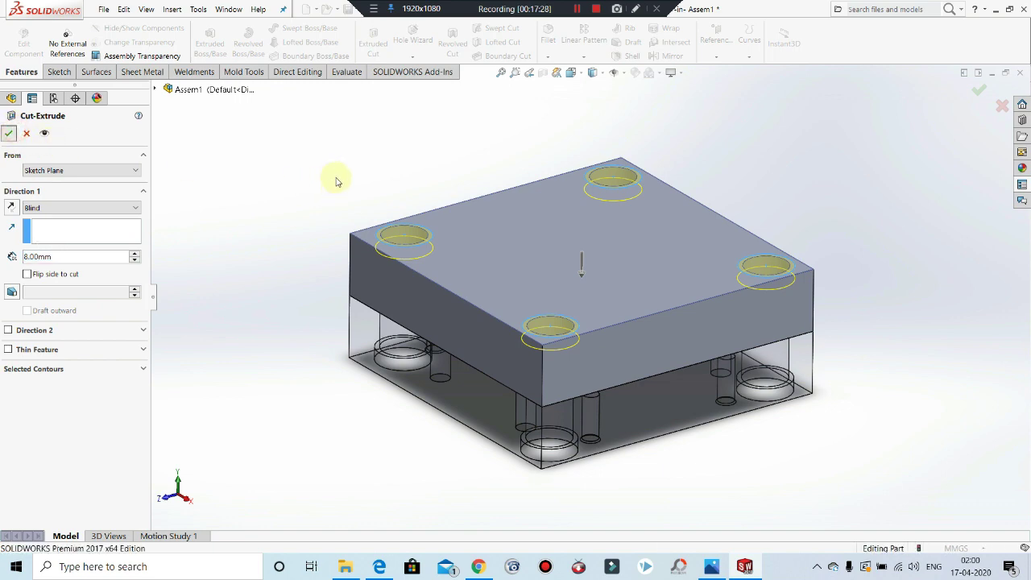
Step: Start a new sketch on the Cavity Back Plate's counterbored outer face
mouse_move(476, 228)
middle_mouse_down()
mouse_move(514, 334)
mouse_move(475, 228)
mouse_move(524, 318)
mouse_move(566, 236)
mouse_move(551, 114)
mouse_move(534, 260)
mouse_move(610, 265)
middle_mouse_up()
left_click(627, 242)
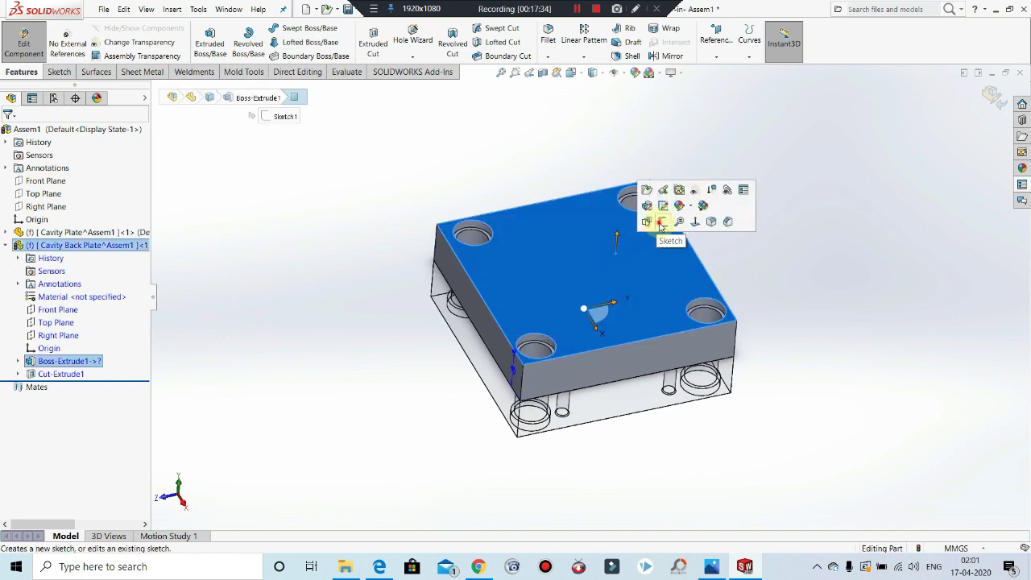
left_click(660, 223)
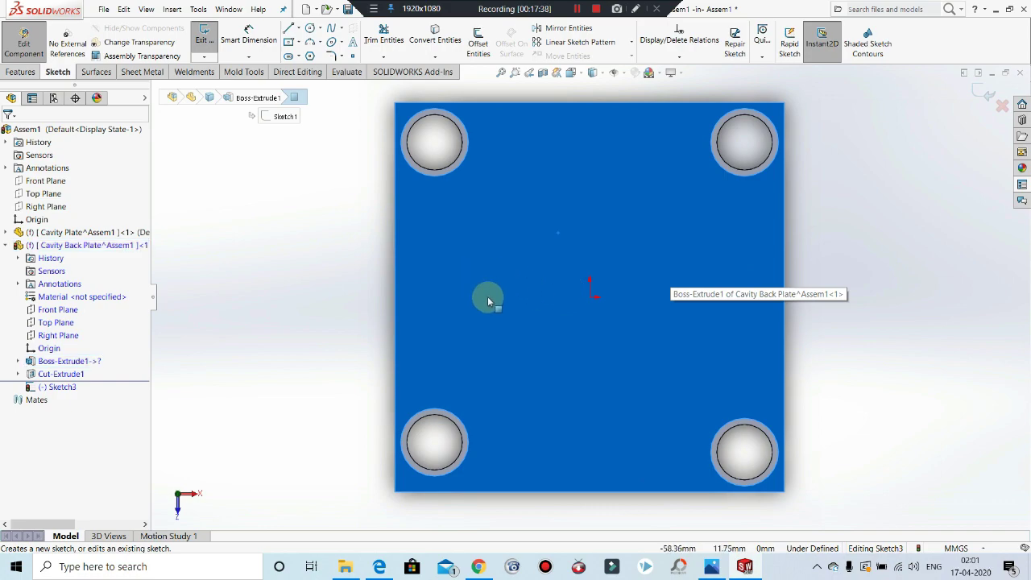
mouse_move(487, 301)
middle_mouse_down()
mouse_move(534, 287)
mouse_move(527, 115)
mouse_move(504, 73)
mouse_move(437, 258)
middle_mouse_up()
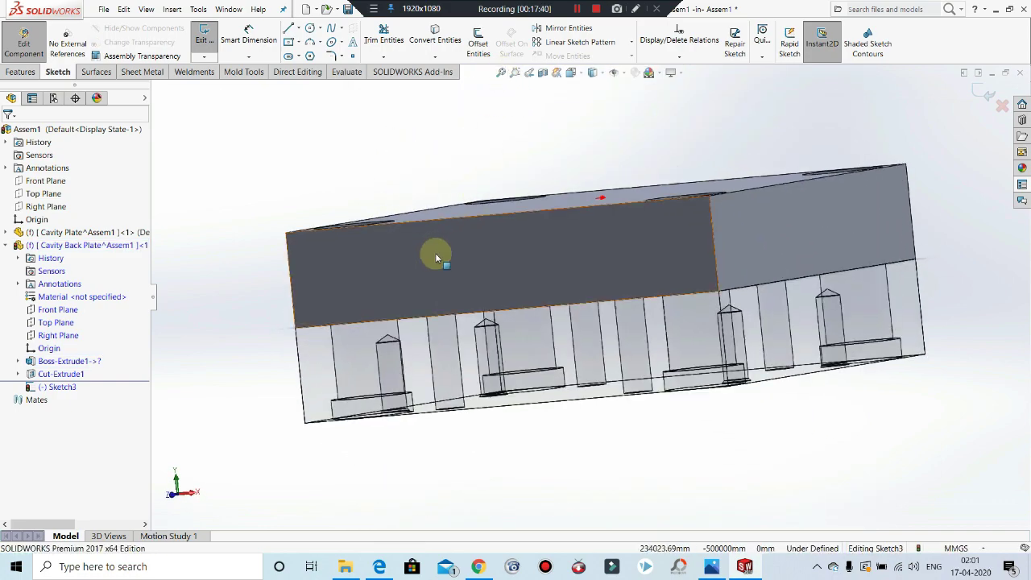
scroll(436, 257, "up", 2)
Step: Examine the plan view and section A-A of MAX_MOULD_BASE.pdf in Edge for the M12 screw hole positions and depth
left_click(379, 566)
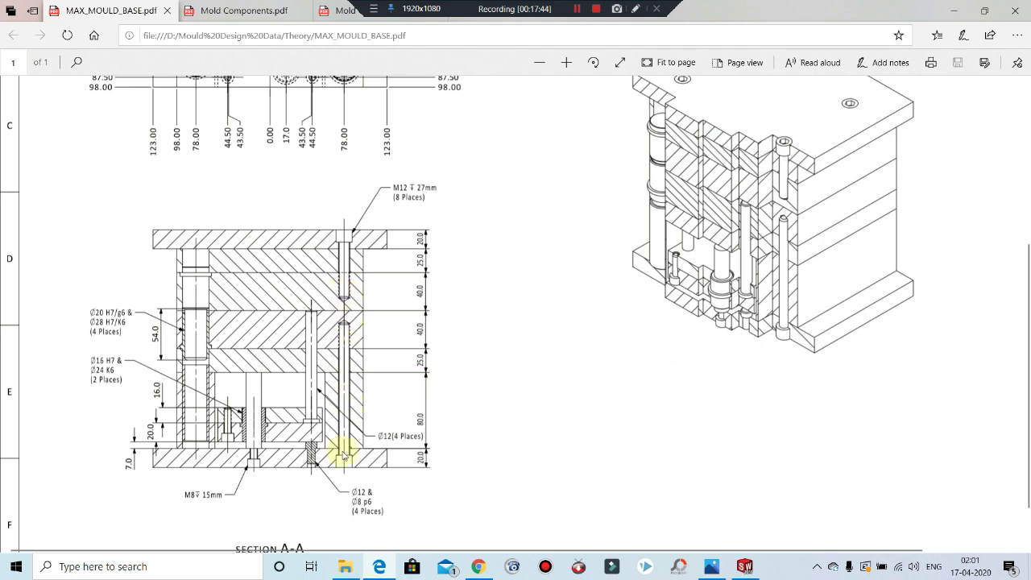
scroll(344, 455, "up", 5)
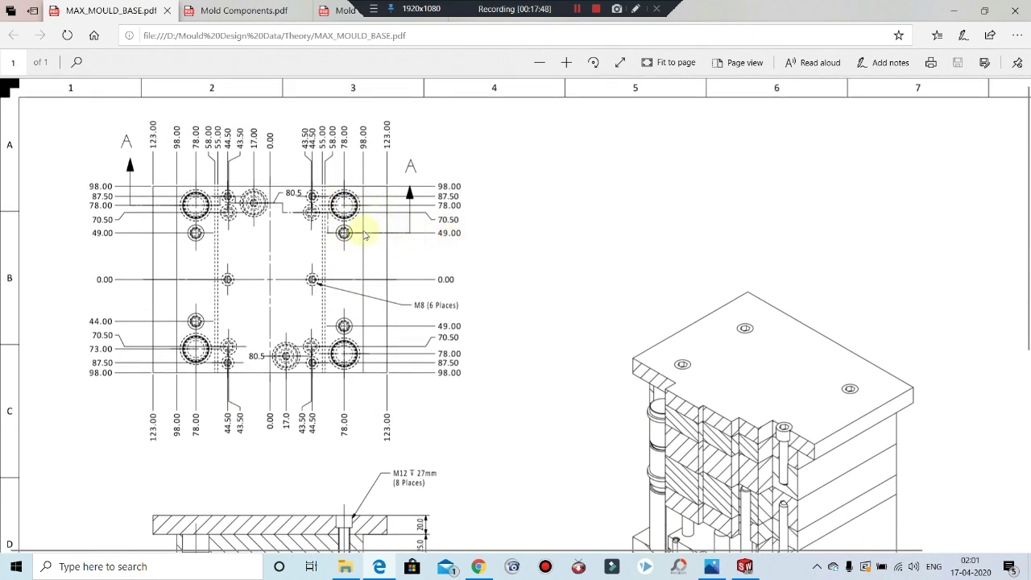
scroll(367, 230, "down", 3)
scroll(362, 241, "up", 3)
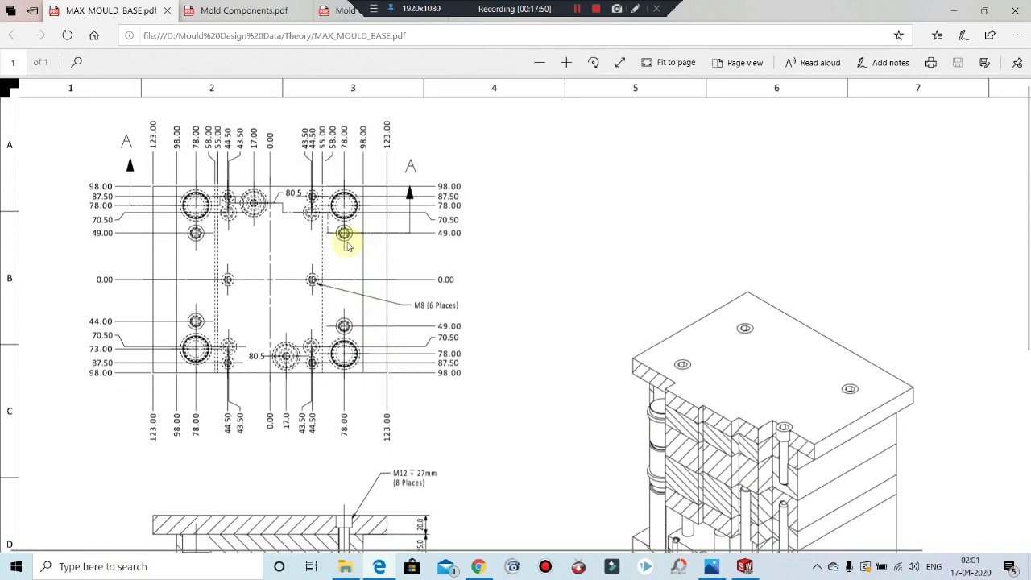
scroll(349, 247, "down", 5)
scroll(351, 234, "up", 2)
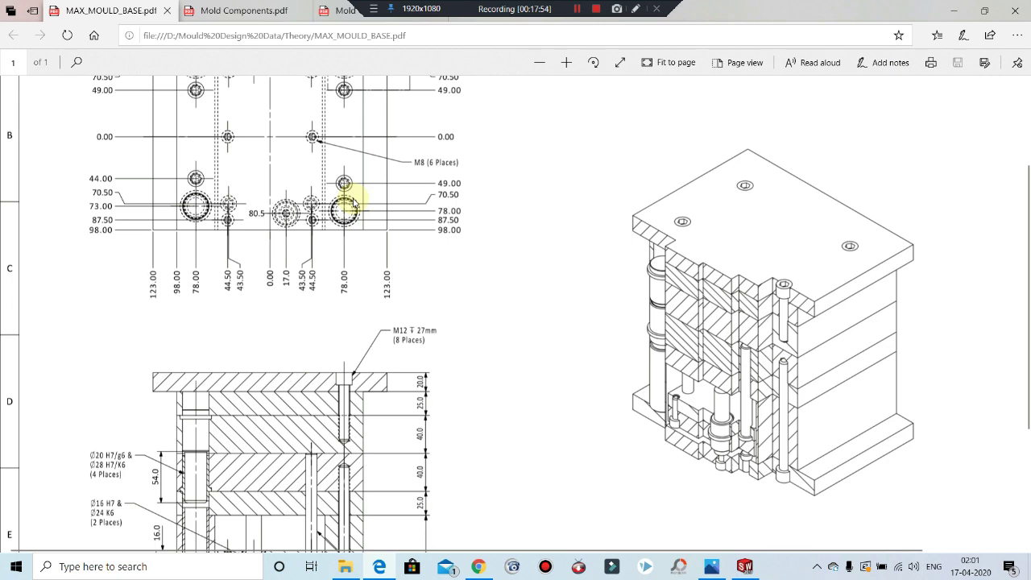
scroll(354, 203, "up", 3)
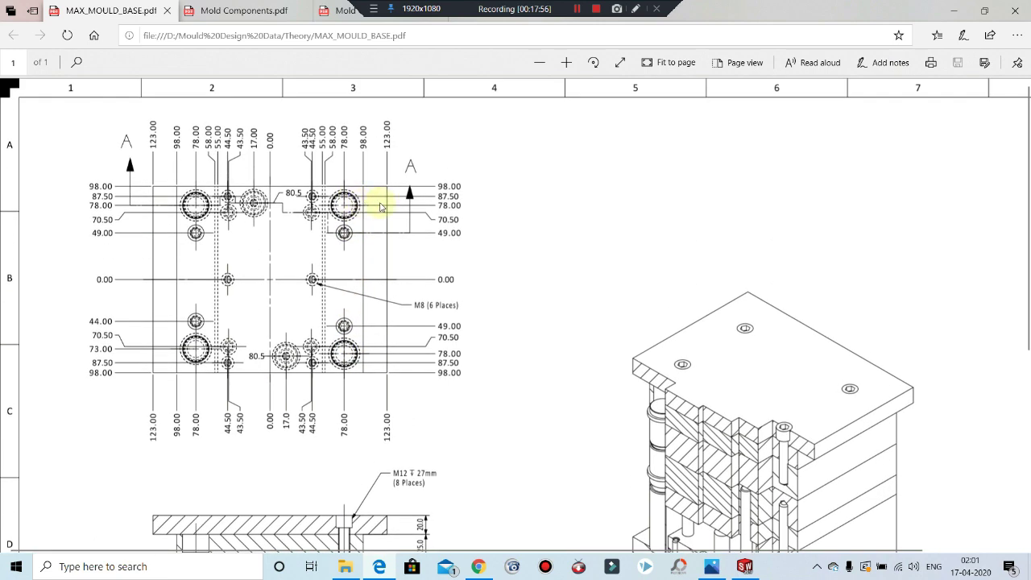
left_click(957, 12)
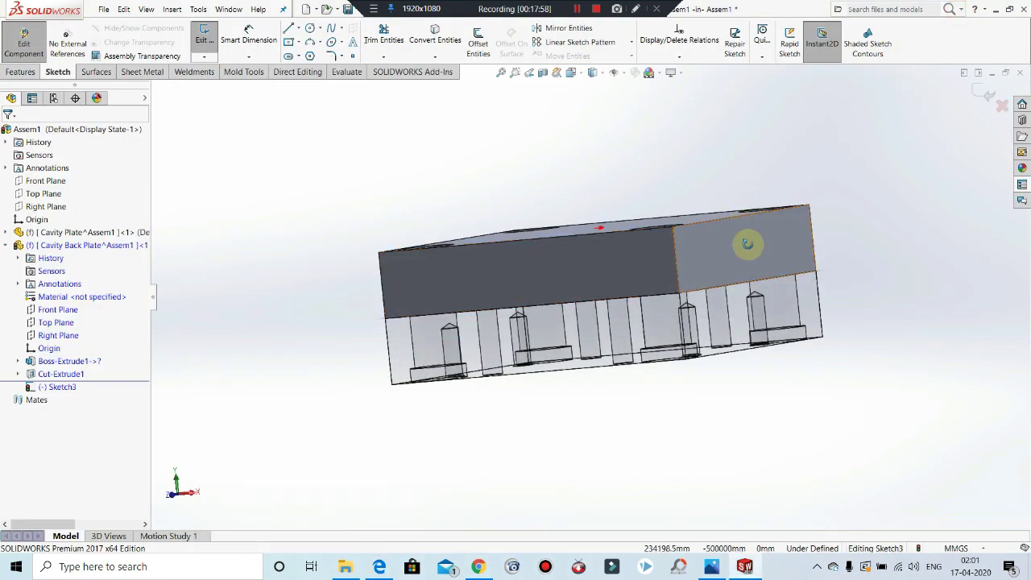
Step: Place a sketch point on the outer face just below the upper-right counterbore, at about X 77 mm, Y 44 mm
key("ctrl+8")
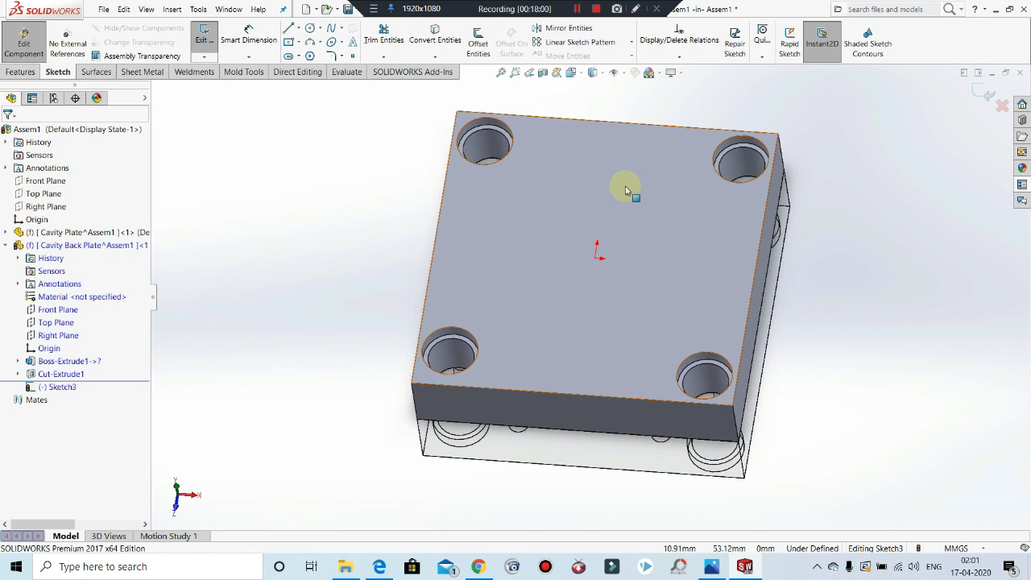
left_click(353, 56)
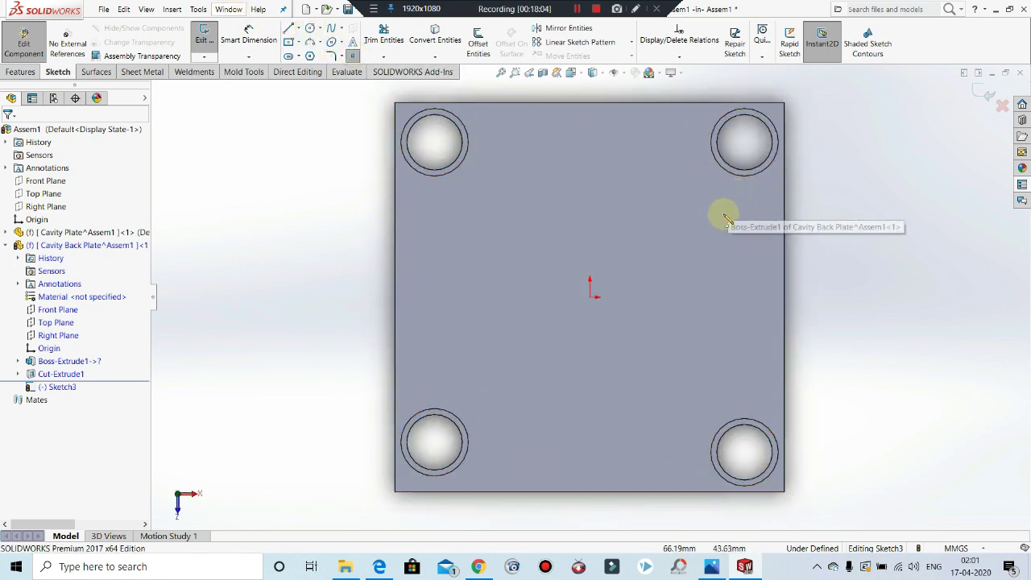
left_click(742, 211)
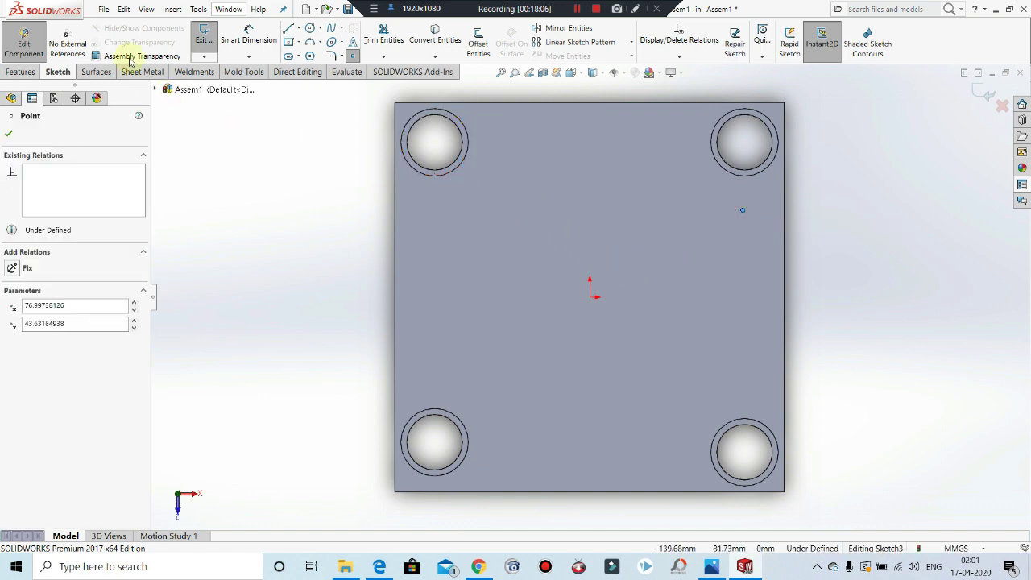
Step: Check the hole position in MAX_MOULD_BASE.pdf and dimension the sketch point 49 mm from the plate's upper edge
key("Escape")
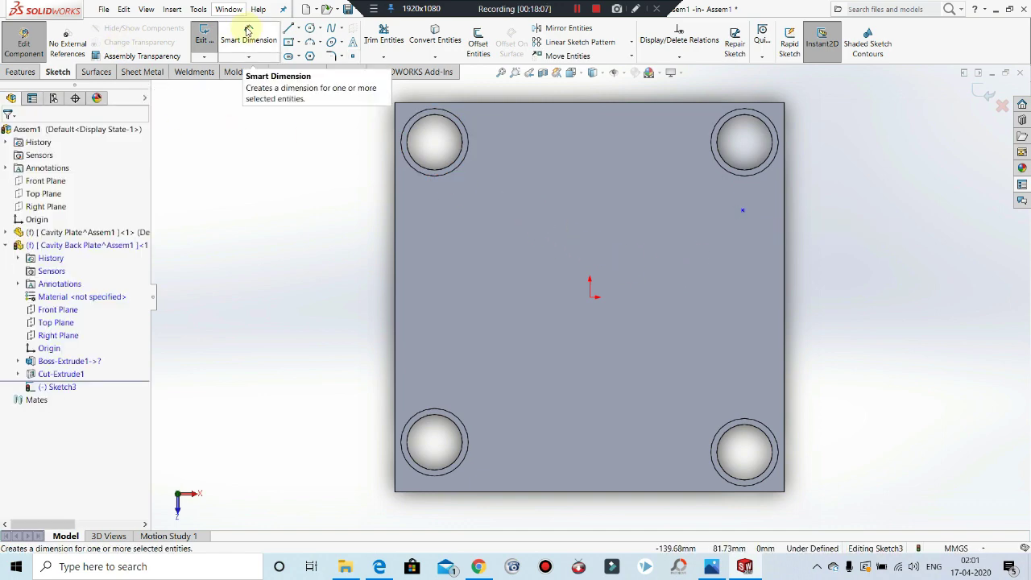
left_click(380, 566)
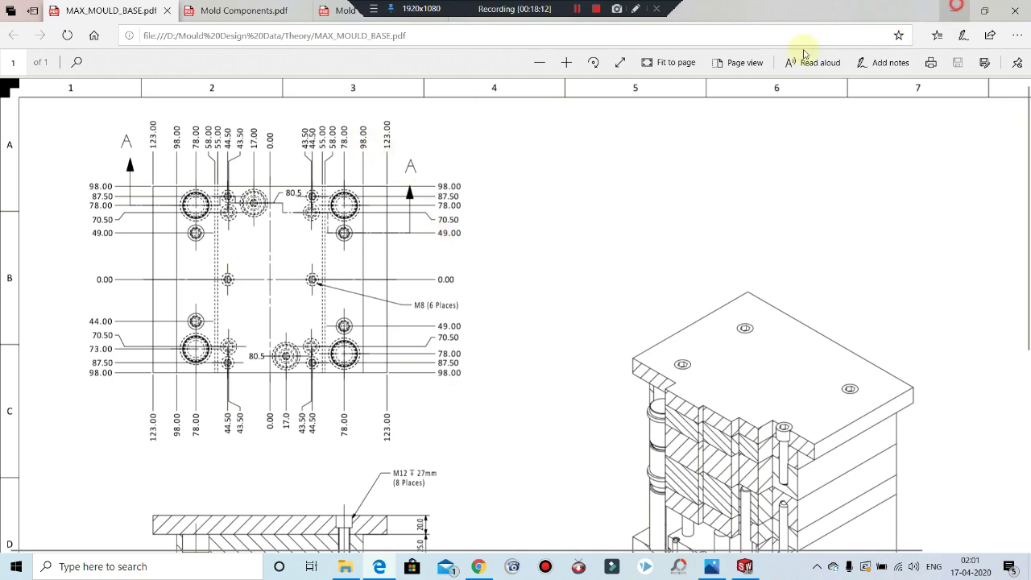
left_click(744, 566)
left_click(248, 39)
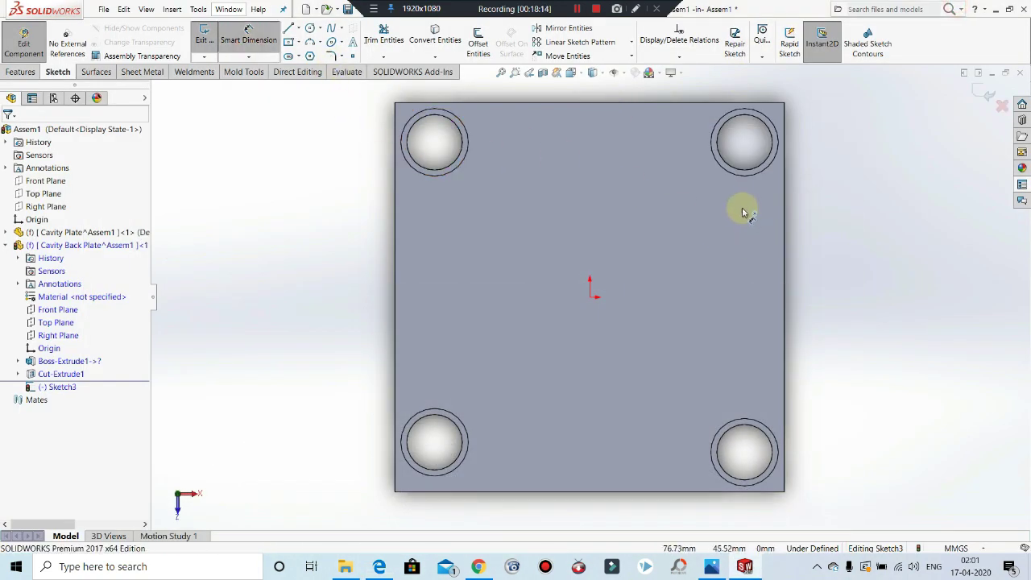
left_click(743, 211)
left_click(738, 103)
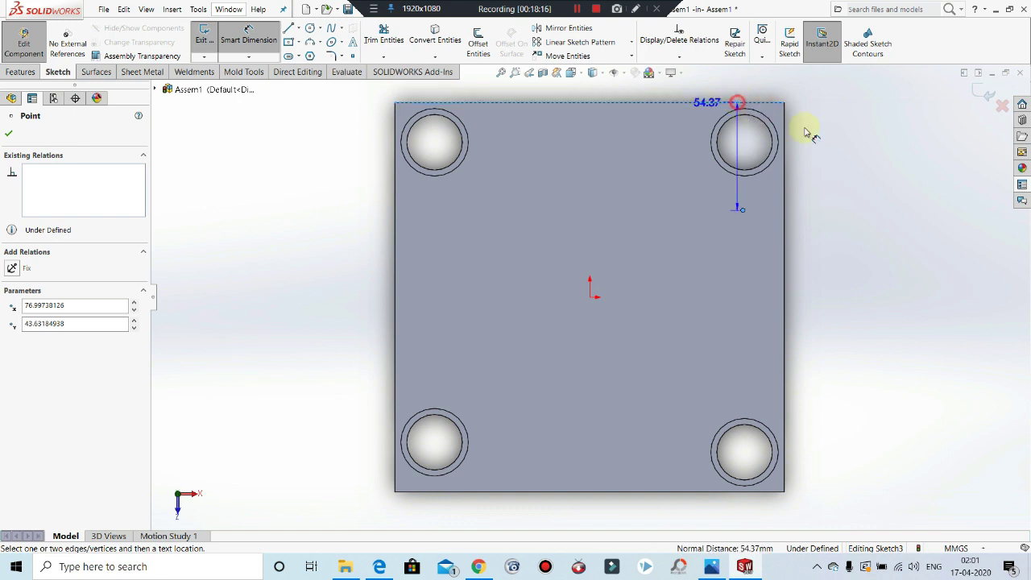
left_click(841, 137)
type("98")
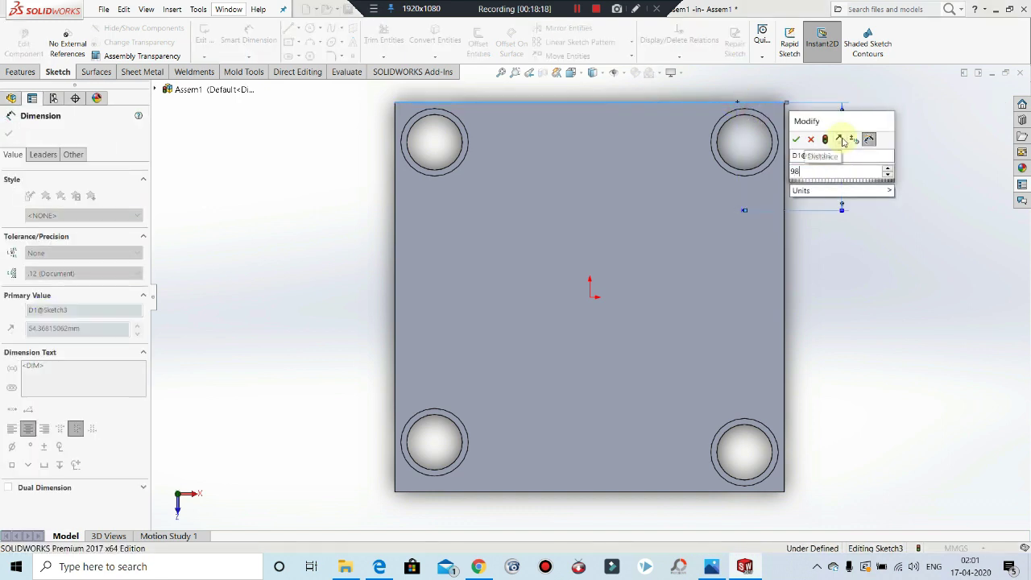
type("-49")
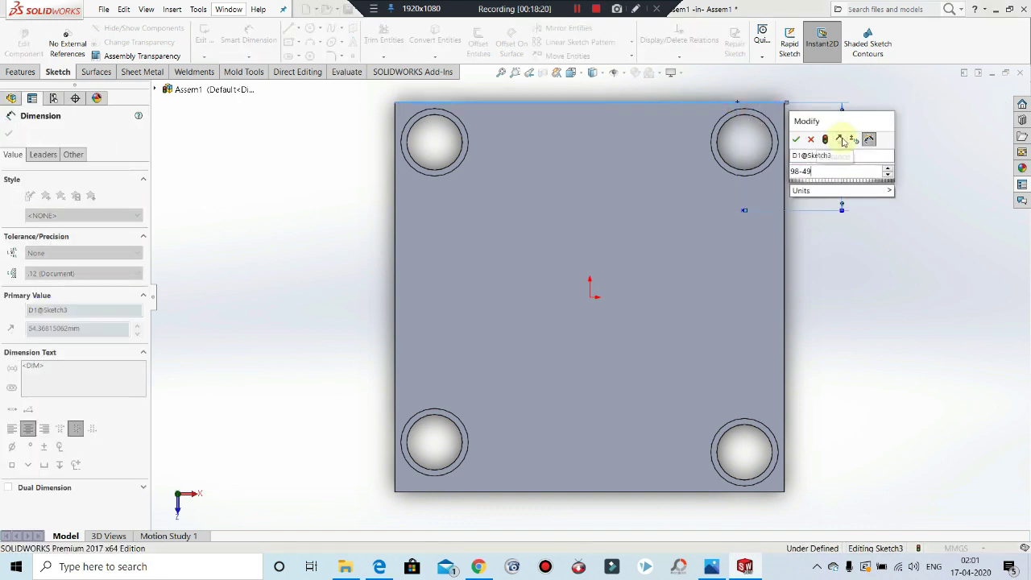
key("Return")
key("Escape")
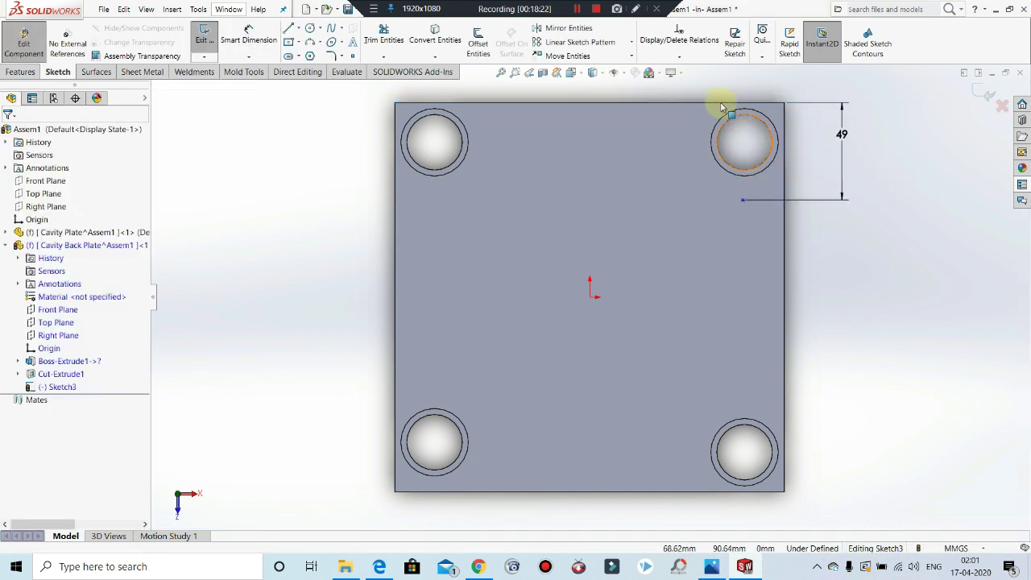
Step: Dimension the sketch point 20 mm from the right edge of the Cavity Back Plate
left_click(244, 32)
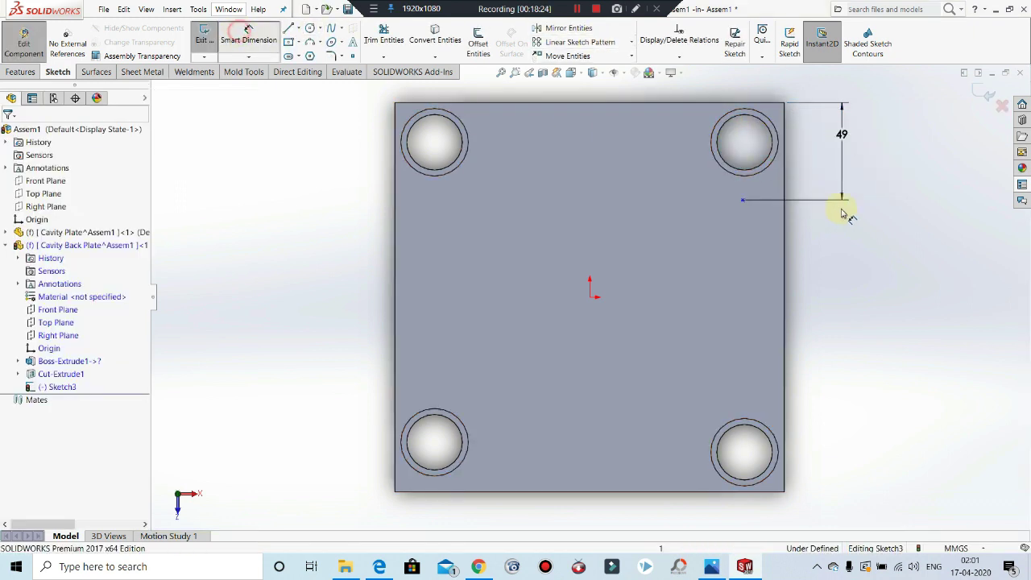
left_click(748, 201)
left_click(759, 83)
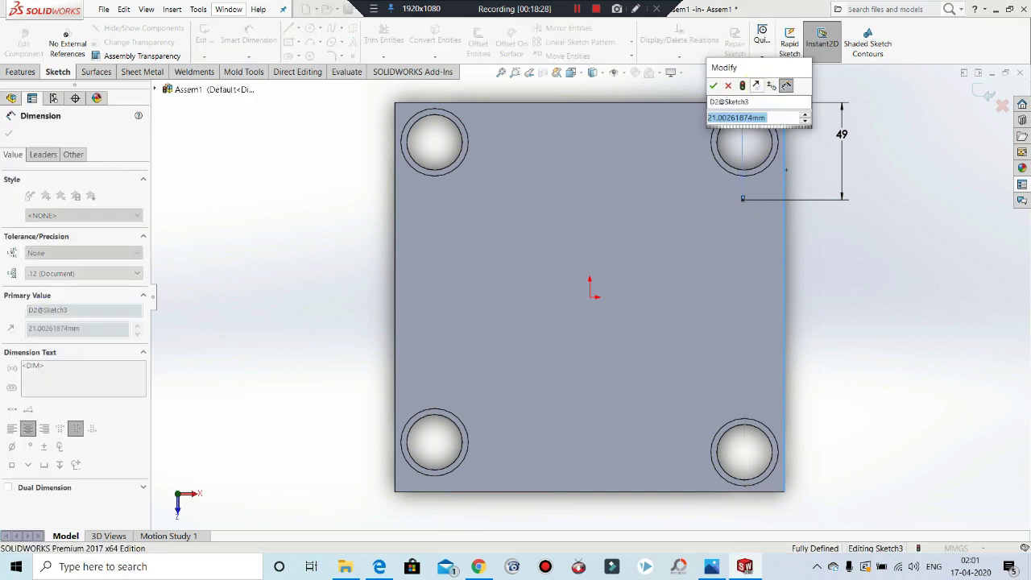
type("98-78")
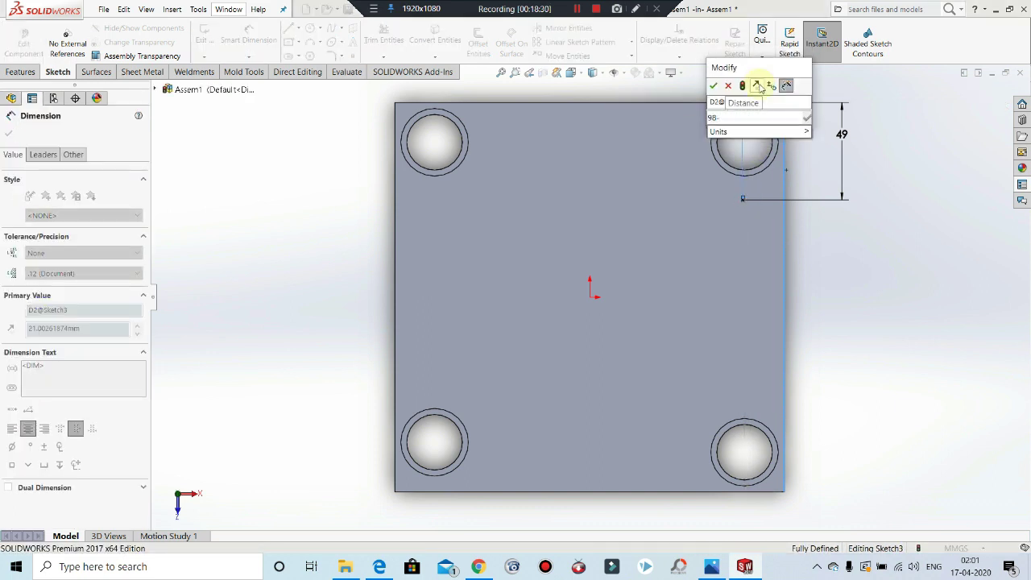
key("Return")
key("Escape")
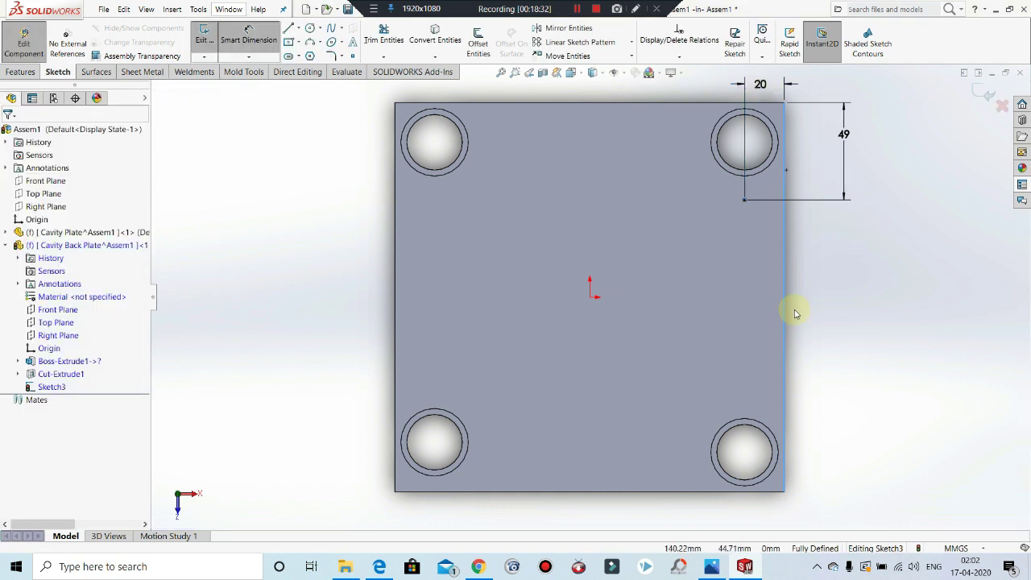
key("Escape")
Step: Draw a vertical and a horizontal centerline from the origin and mirror the point about both to lay out four hole positions
scroll(708, 325, "up", 1)
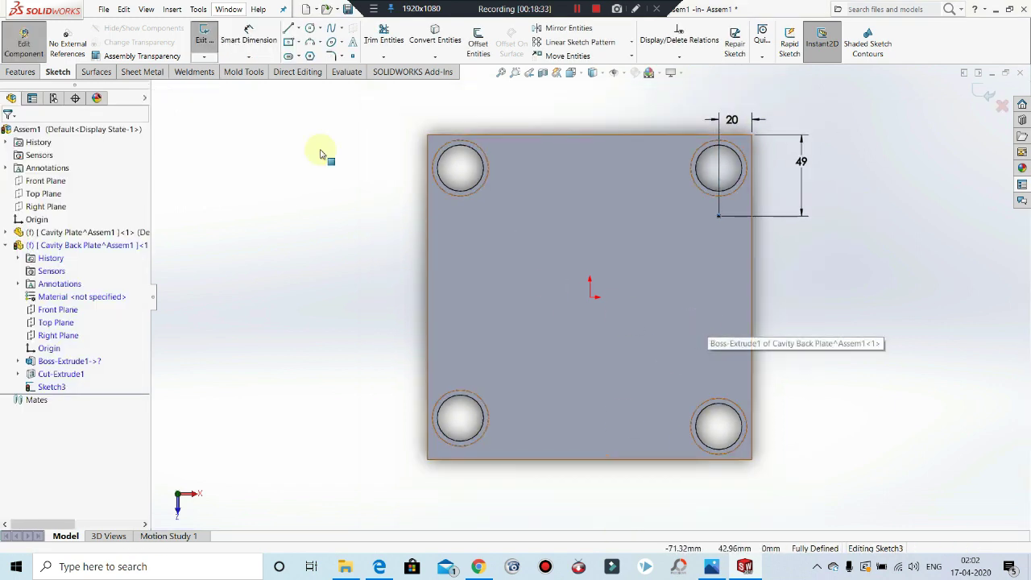
left_click(297, 28)
left_click(338, 124)
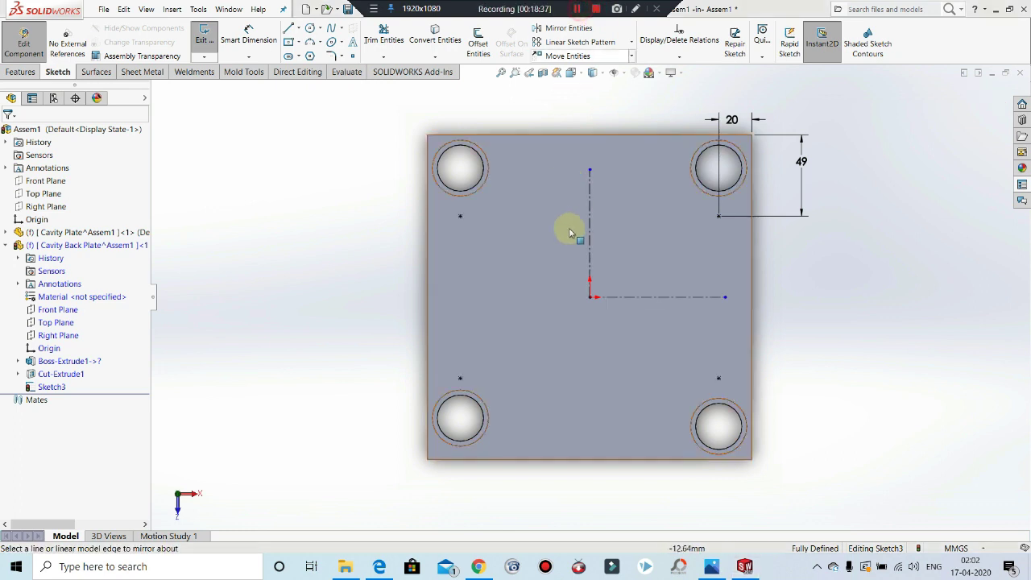
scroll(577, 259, "up", 1)
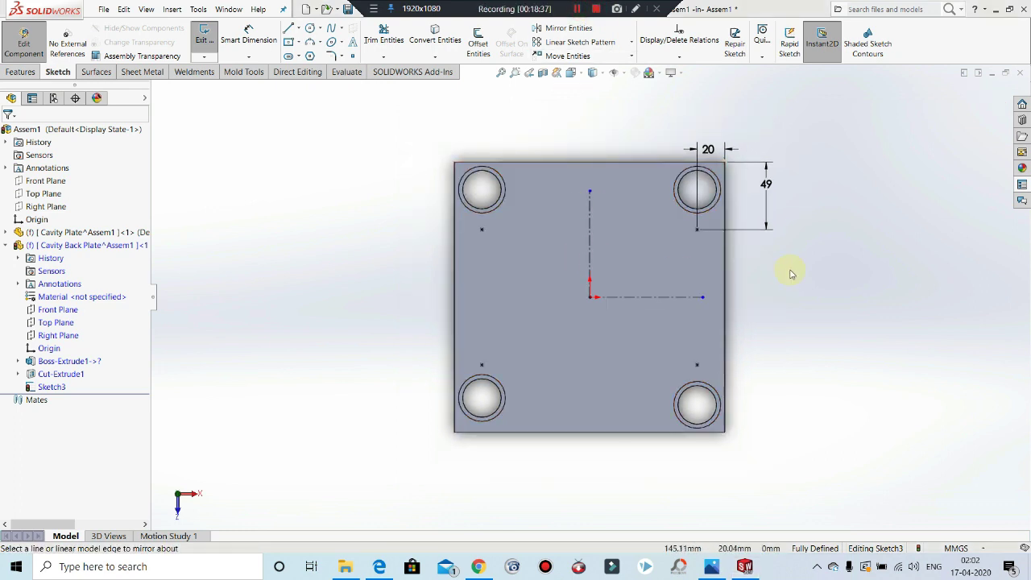
scroll(790, 274, "down", 1)
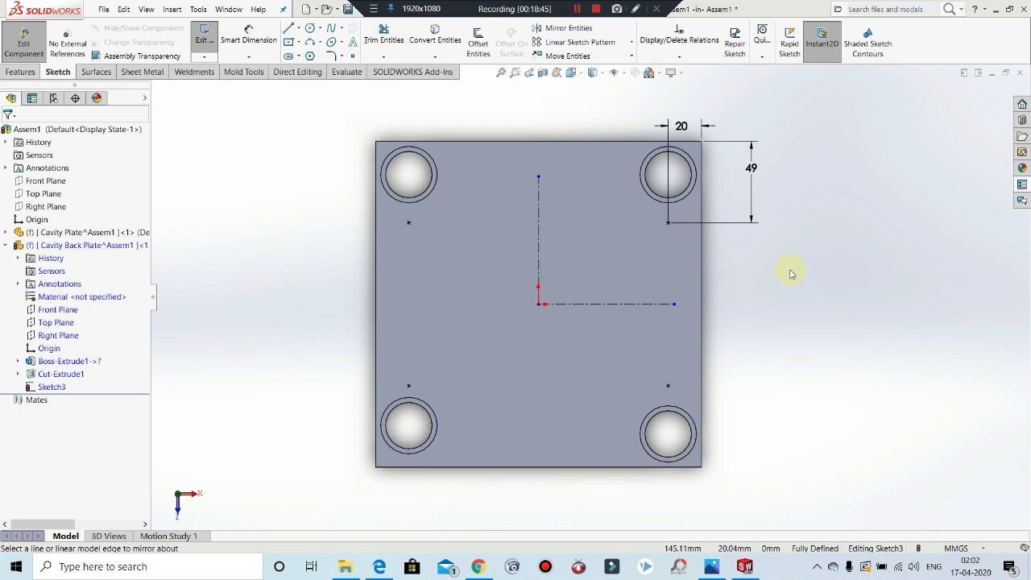
middle_click_drag(623, 324, 614, 239)
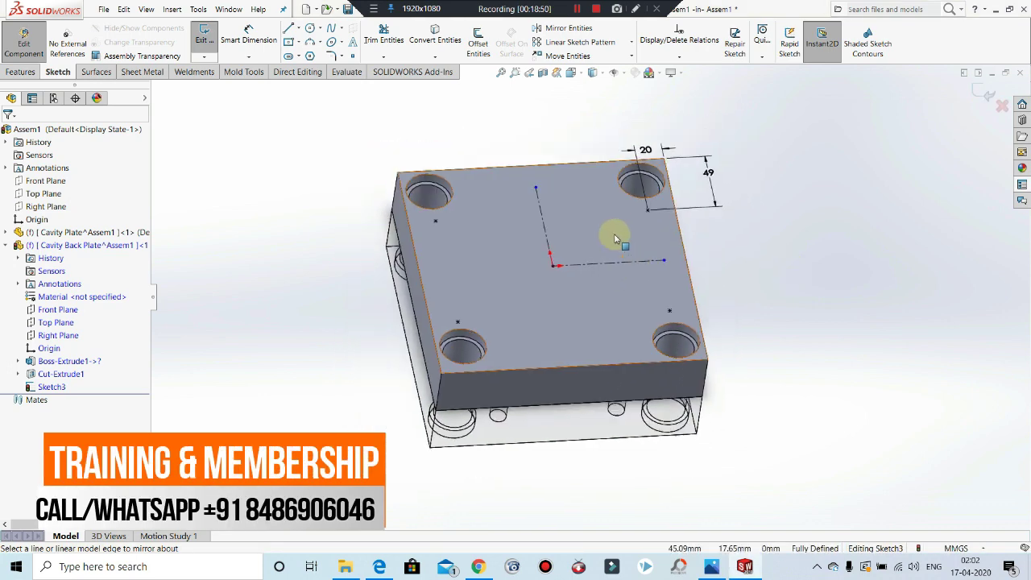
Step: Check the M12 screw callout in the MAX_MOULD_BASE drawing in Edge and exit the hole position sketch
left_click(378, 566)
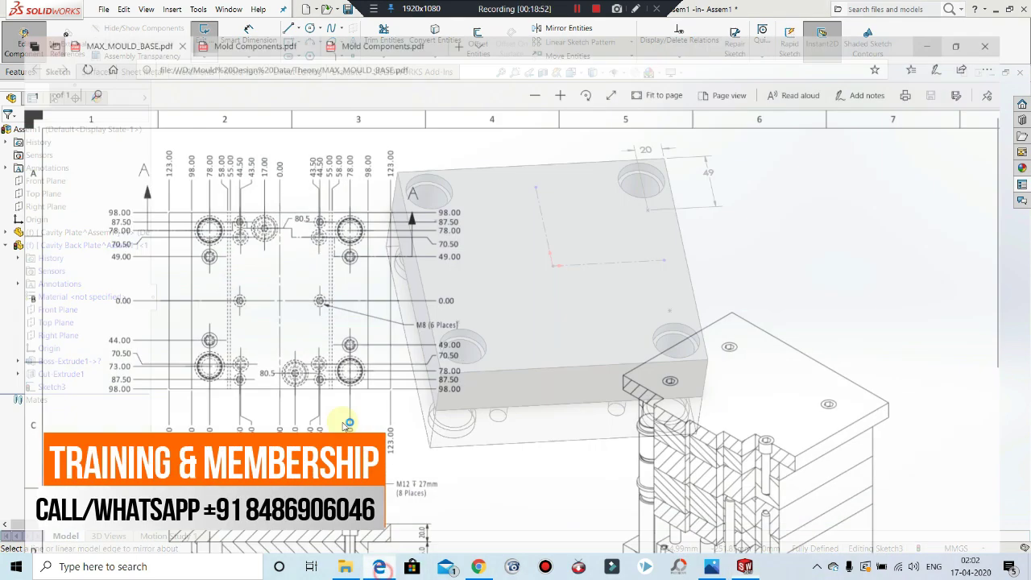
scroll(391, 340, "down", 2)
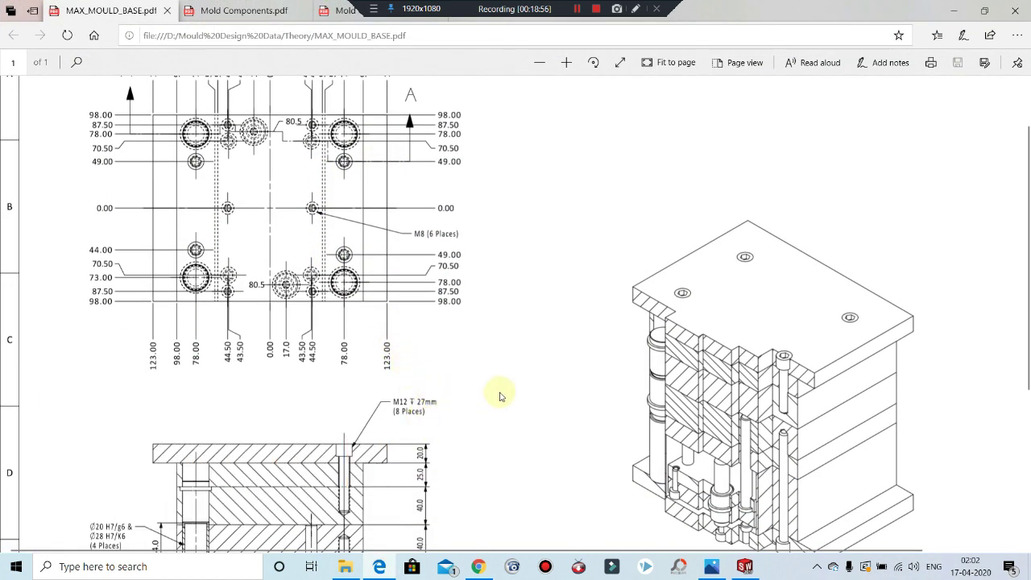
left_click(953, 15)
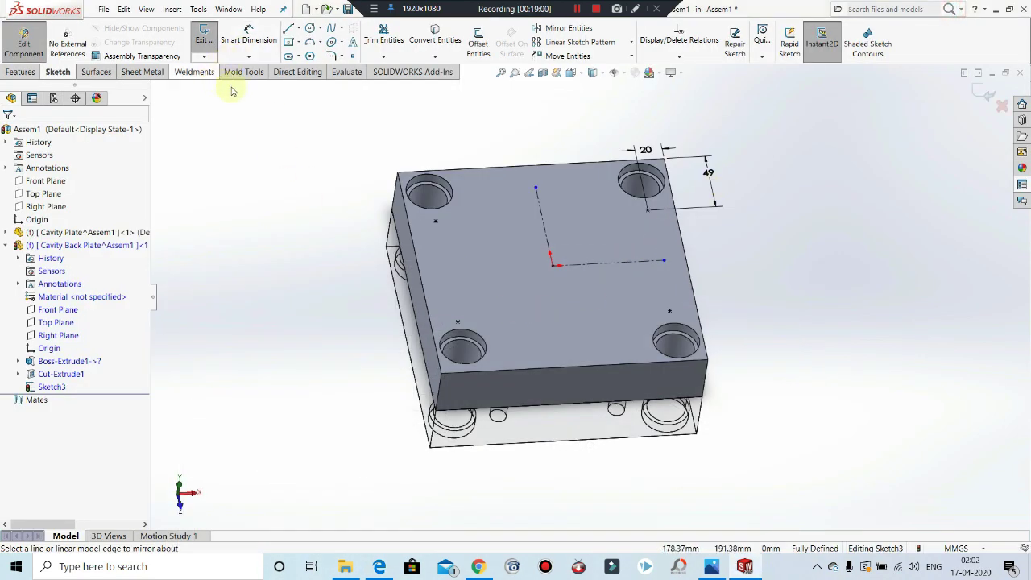
left_click(204, 38)
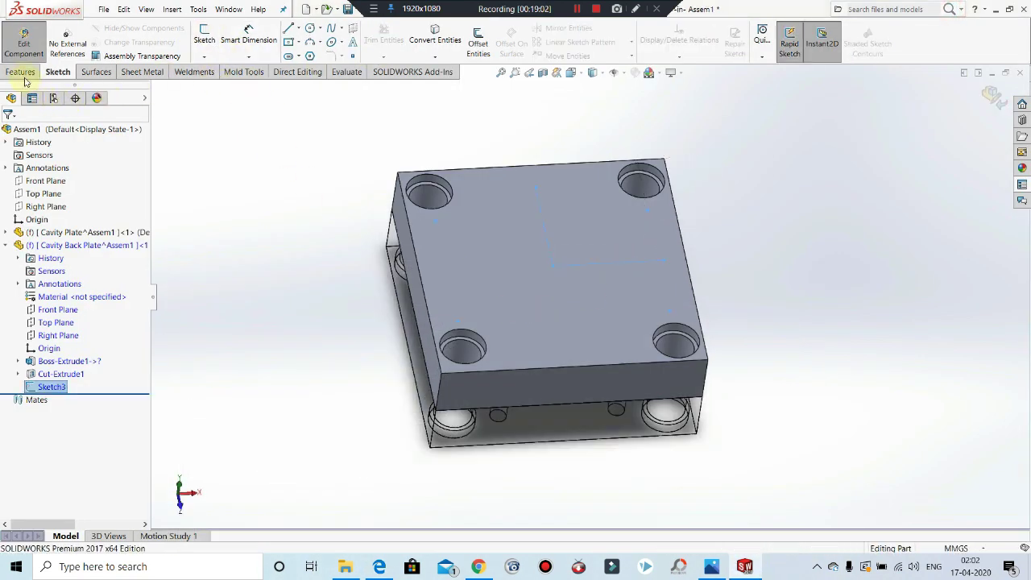
Step: Create ISO M12 bottoming tapped holes with the Hole Wizard, 29.25 mm blind, positioned by 3D sketch on the four sketch points
left_click(21, 72)
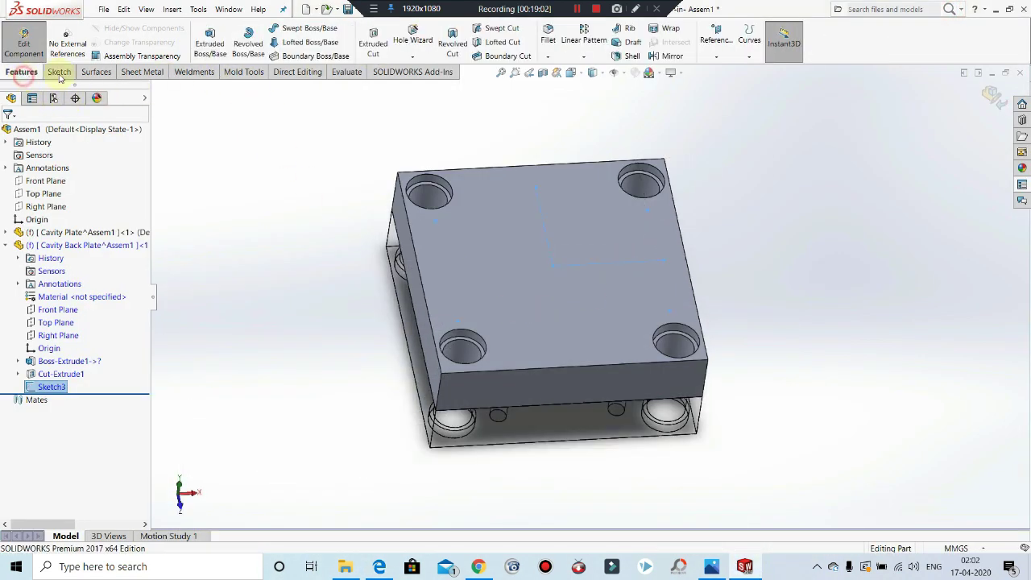
left_click(415, 34)
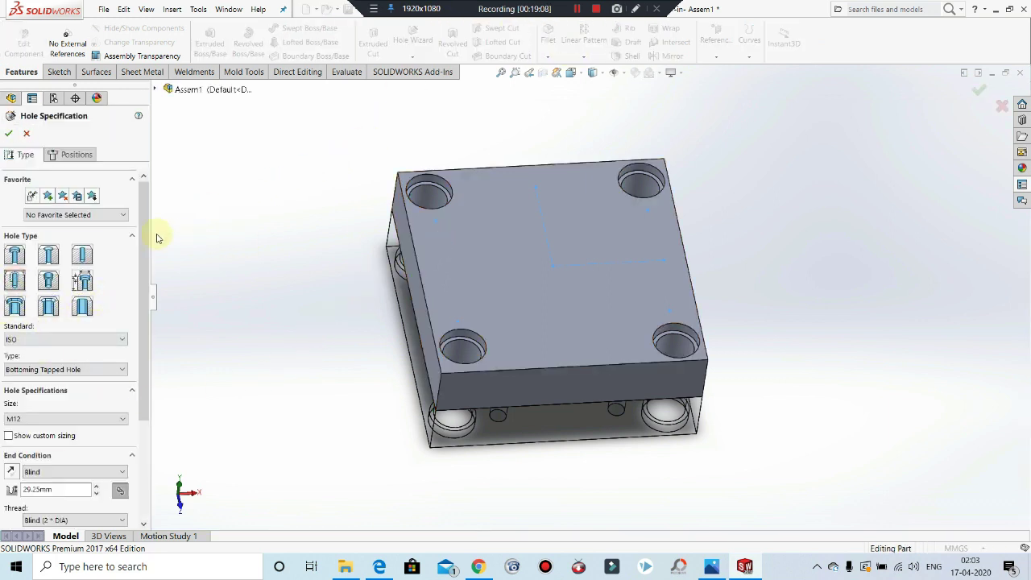
left_click(85, 155)
left_click(70, 271)
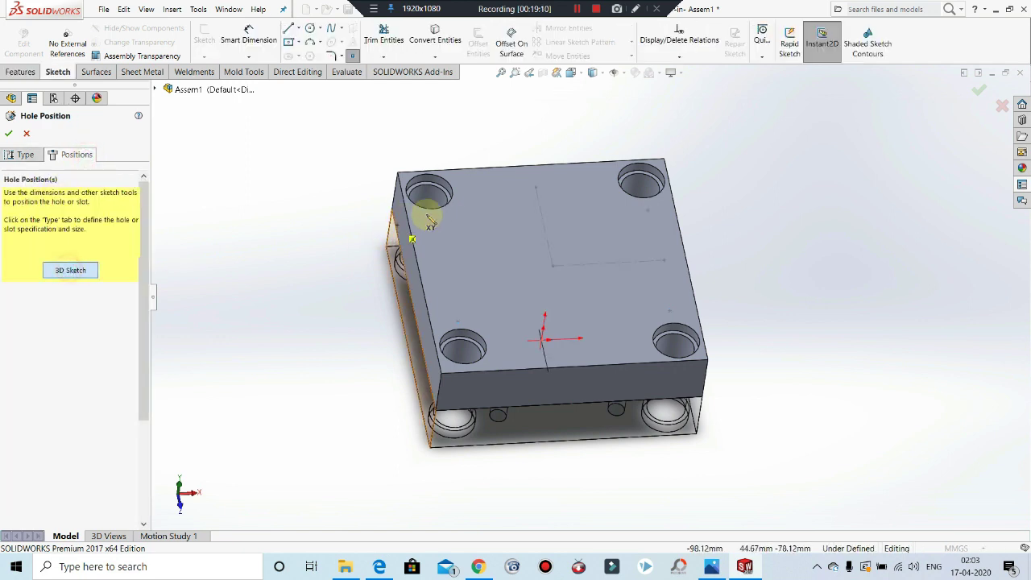
left_click(435, 220)
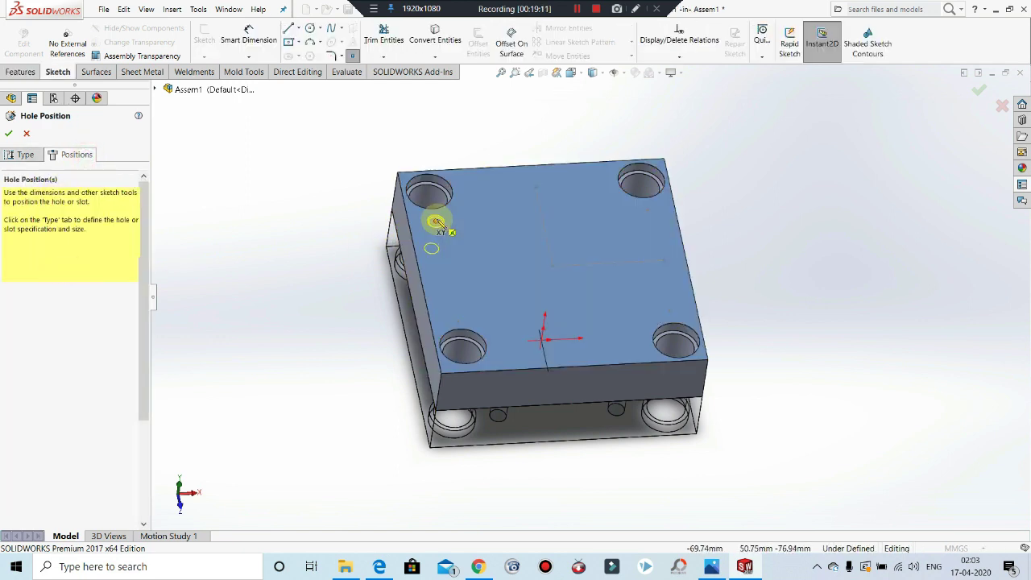
left_click(648, 210)
left_click(668, 311)
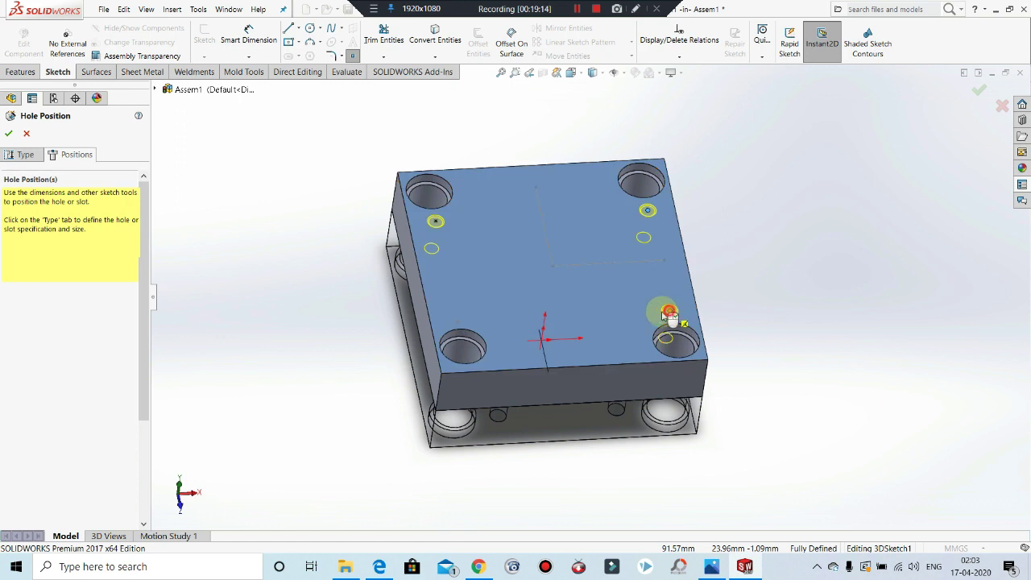
left_click(457, 323)
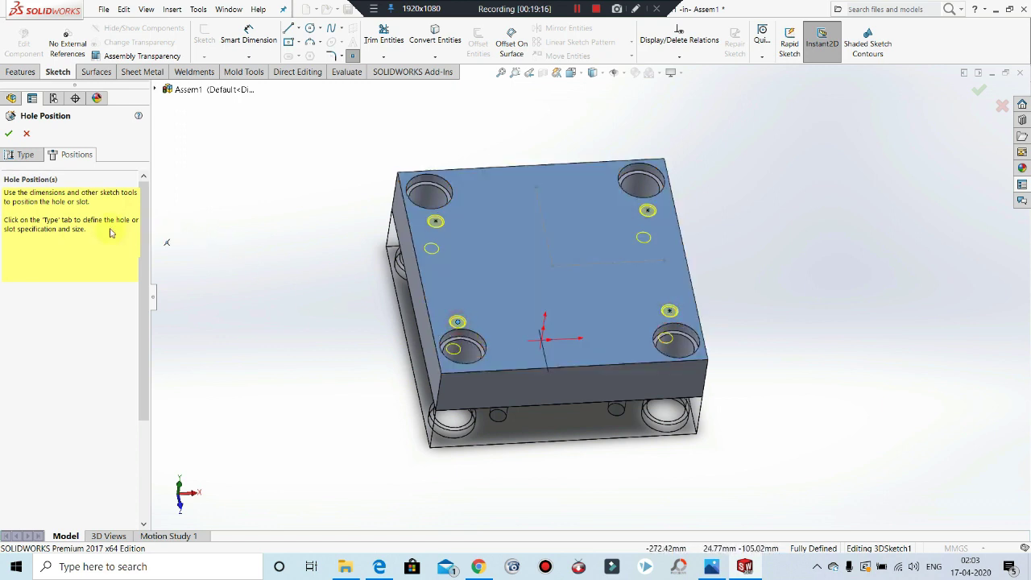
left_click(25, 156)
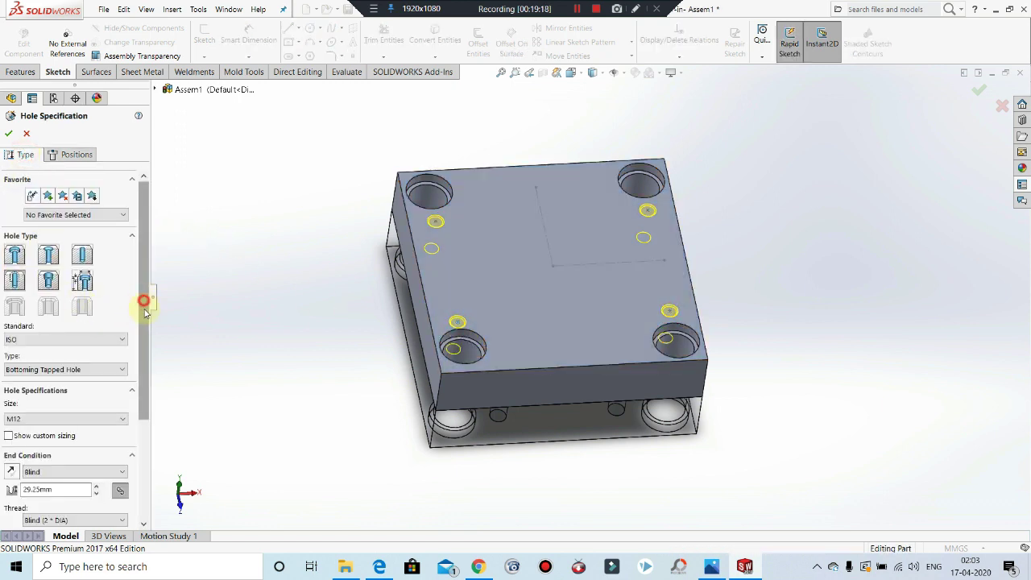
left_click_drag(143, 302, 131, 253)
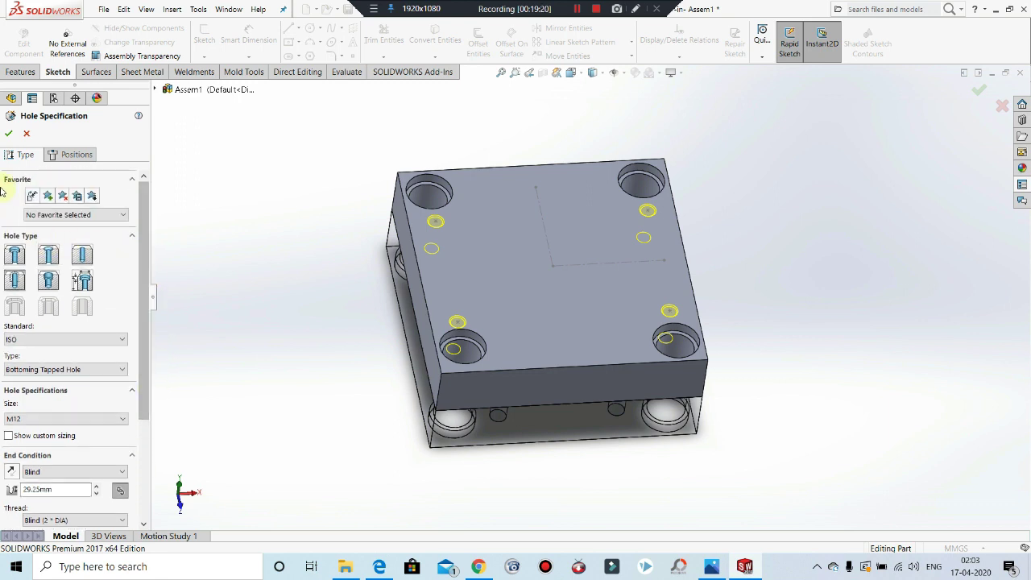
left_click(8, 136)
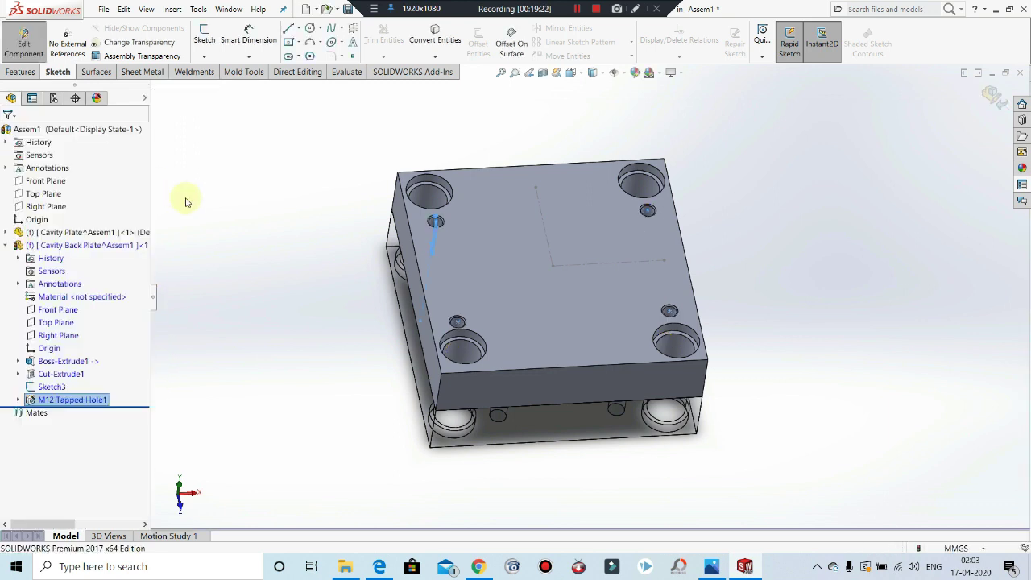
Step: Hide the hole position sketch on the Cavity Back Plate
left_click(274, 200)
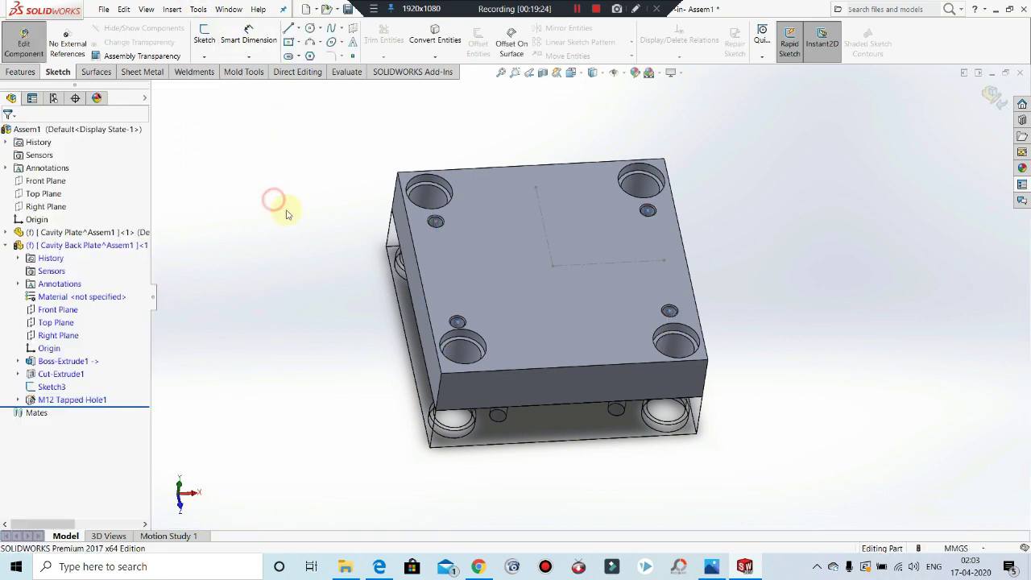
middle_click_drag(530, 275, 539, 243)
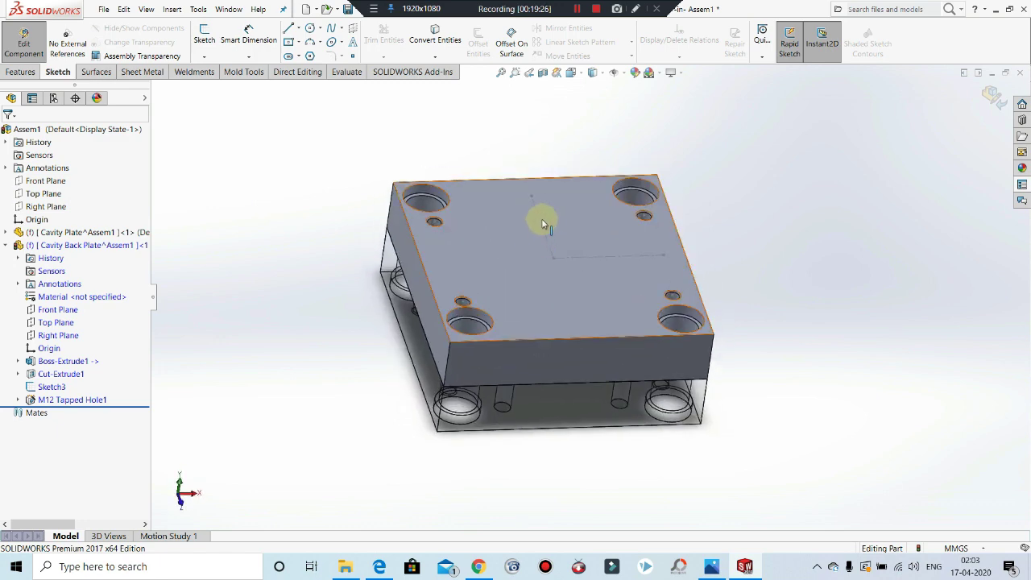
right_click(542, 211)
left_click(566, 203)
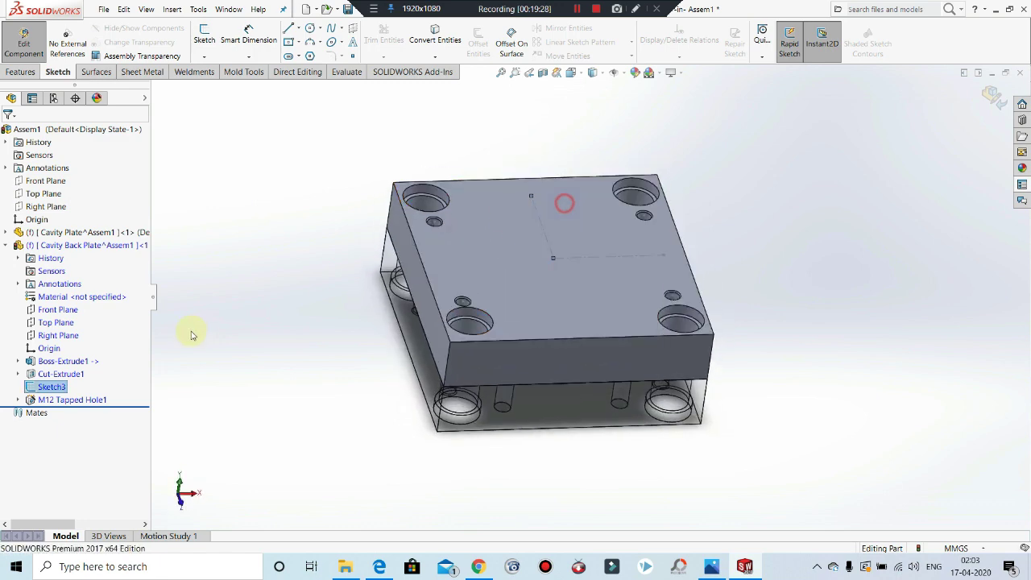
left_click(260, 283)
Step: Check the mould base's plan and section views in the MAX_MOULD_BASE drawing in Edge, then return to SOLIDWORKS
mouse_move(361, 352)
middle_mouse_down()
mouse_move(485, 334)
mouse_move(391, 308)
mouse_move(334, 184)
mouse_move(29, 125)
middle_mouse_up()
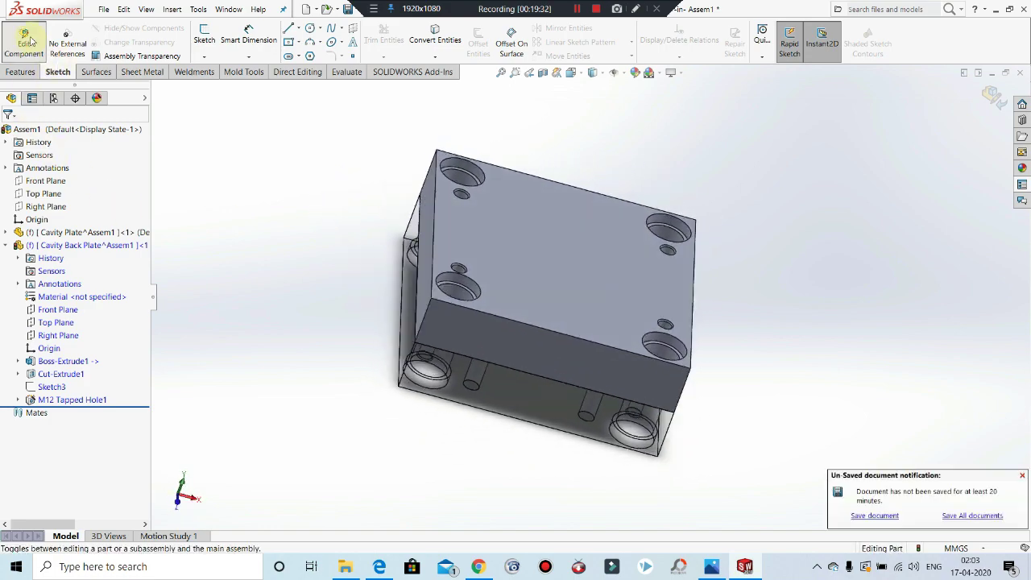
left_click(375, 565)
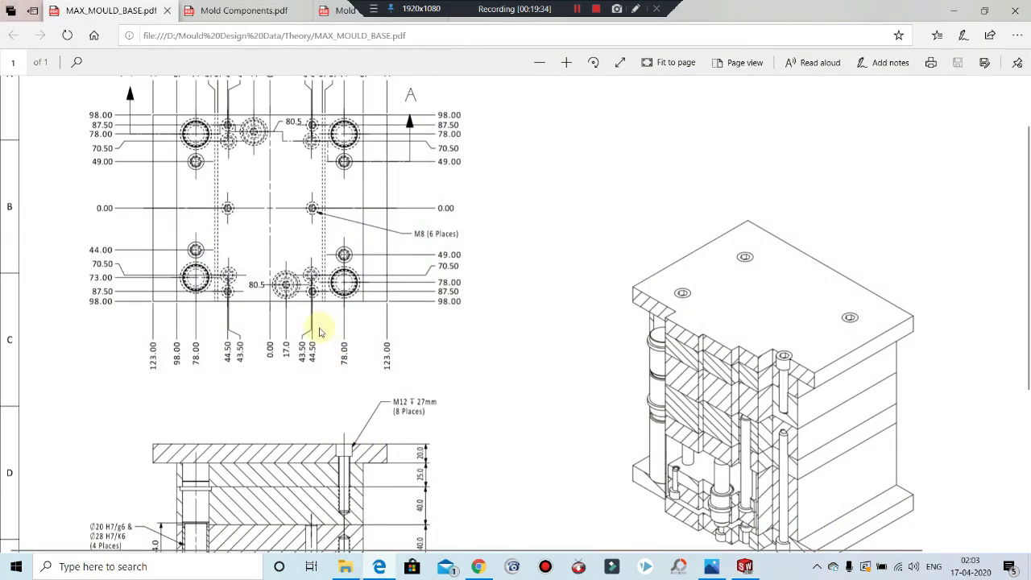
scroll(326, 347, "down", 4)
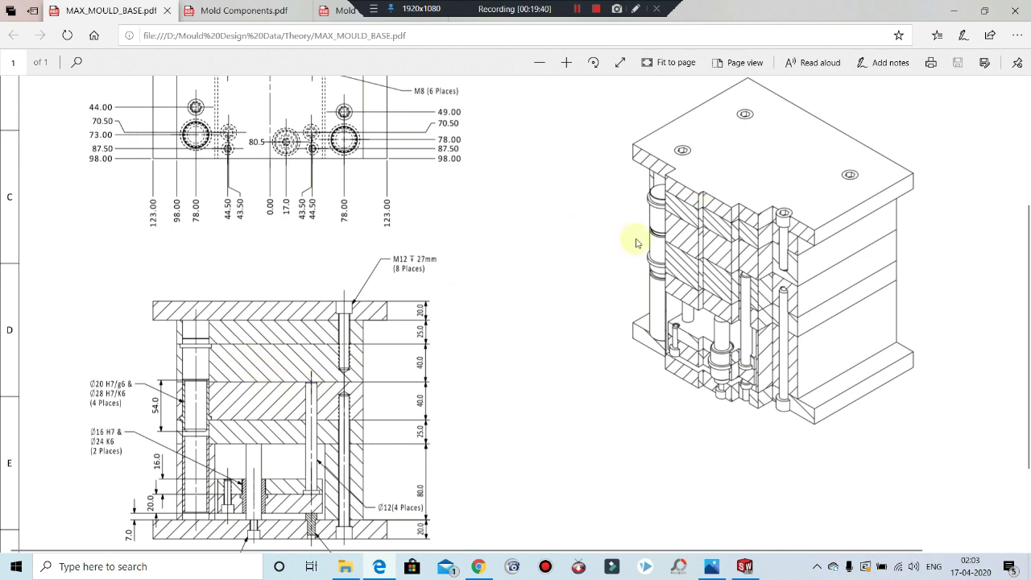
left_click(954, 16)
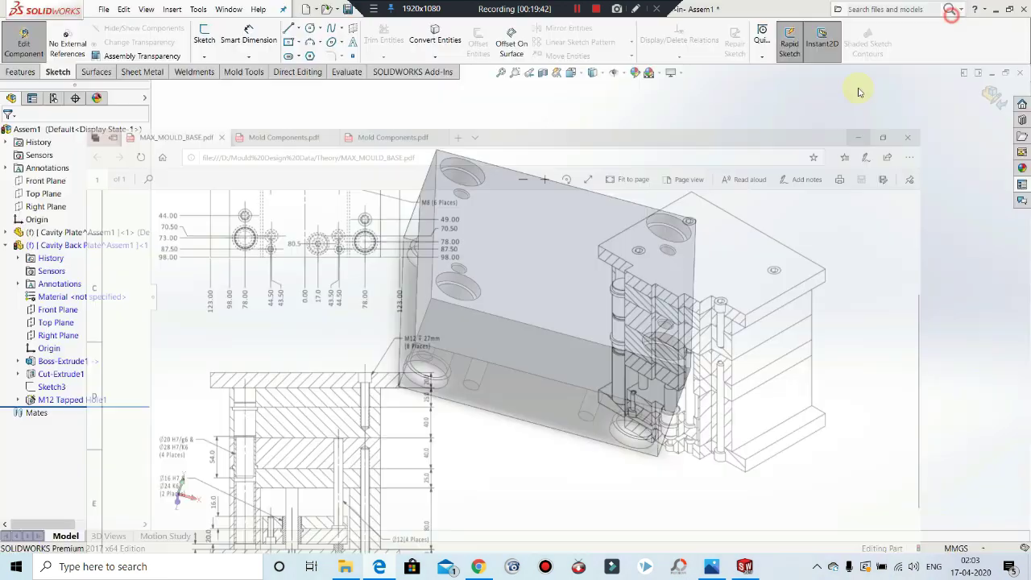
Step: Exit editing of the Cavity Back Plate to return to the assembly and collapse its feature list
left_click(276, 195)
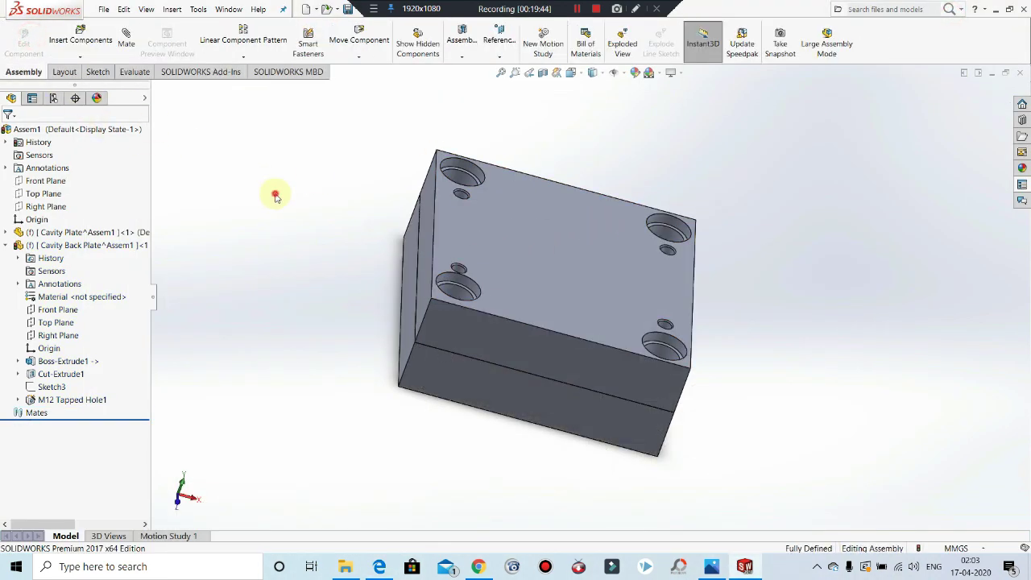
middle_click_drag(321, 260, 345, 202)
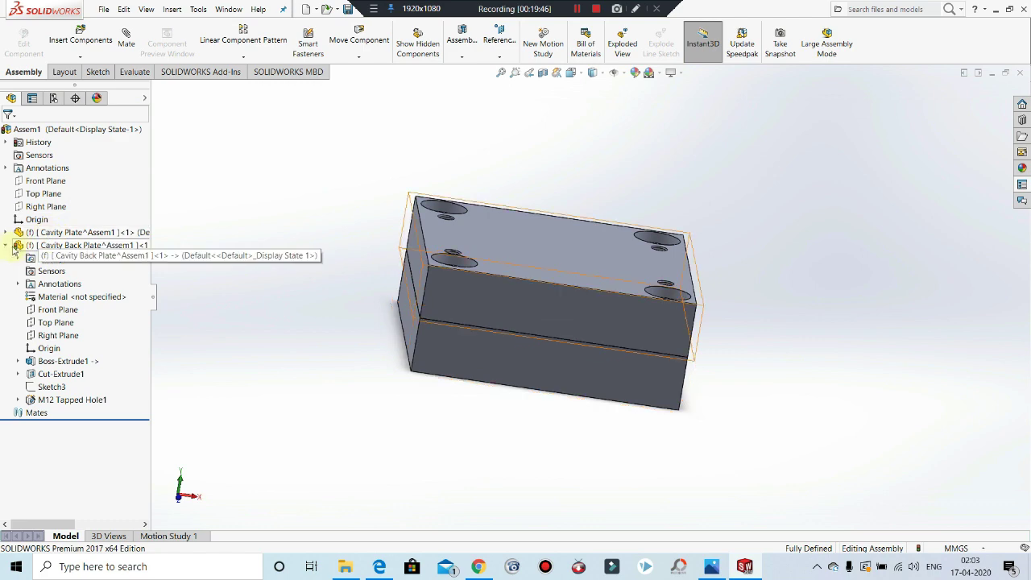
left_click(5, 245)
middle_click_drag(381, 236, 400, 438)
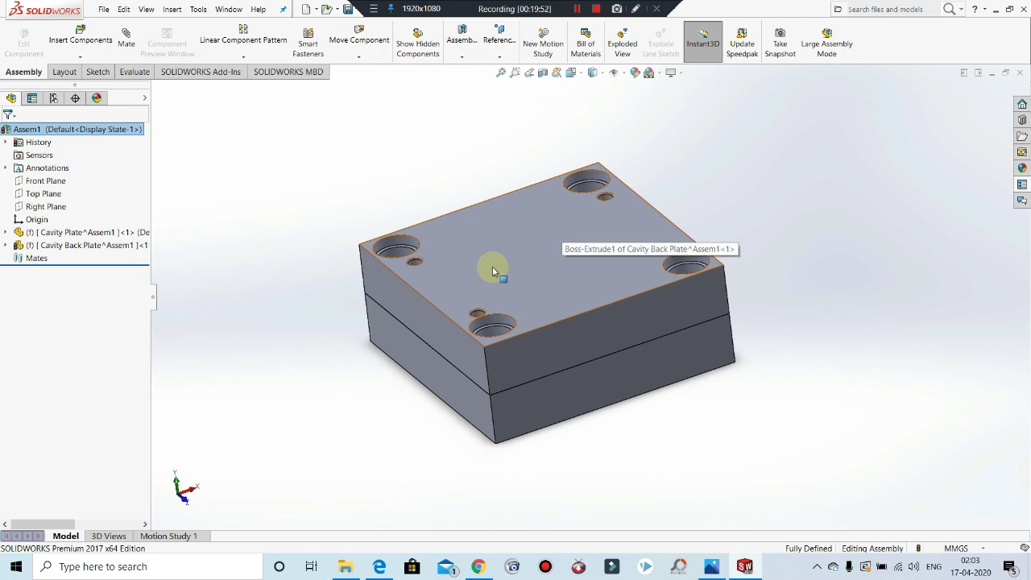
left_click(366, 195)
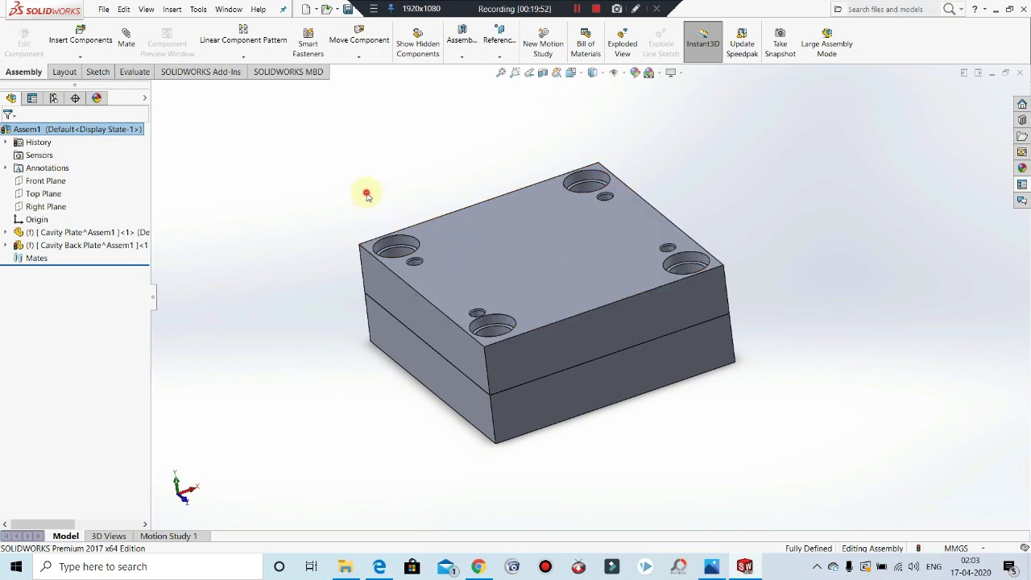
Step: Insert a new virtual part into the assembly as the third component, after the Cavity Back Plate
left_click(80, 57)
left_click(67, 81)
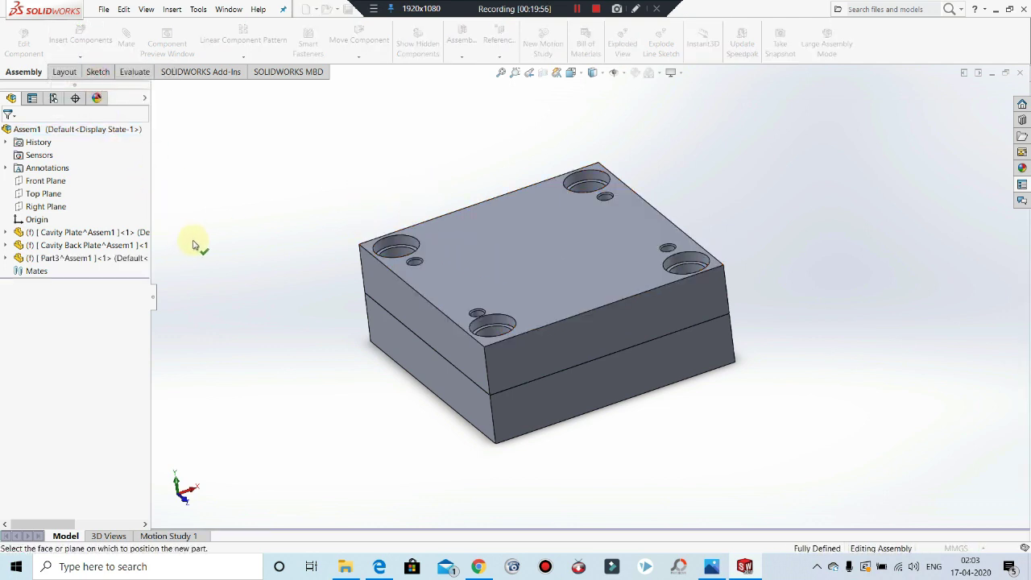
right_click(65, 256)
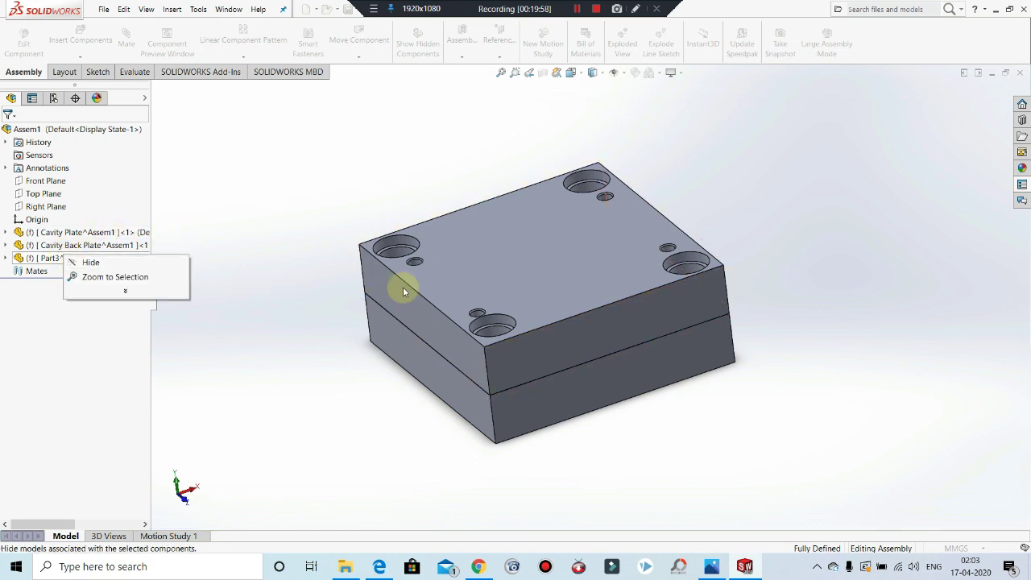
left_click(76, 258)
right_click(77, 258)
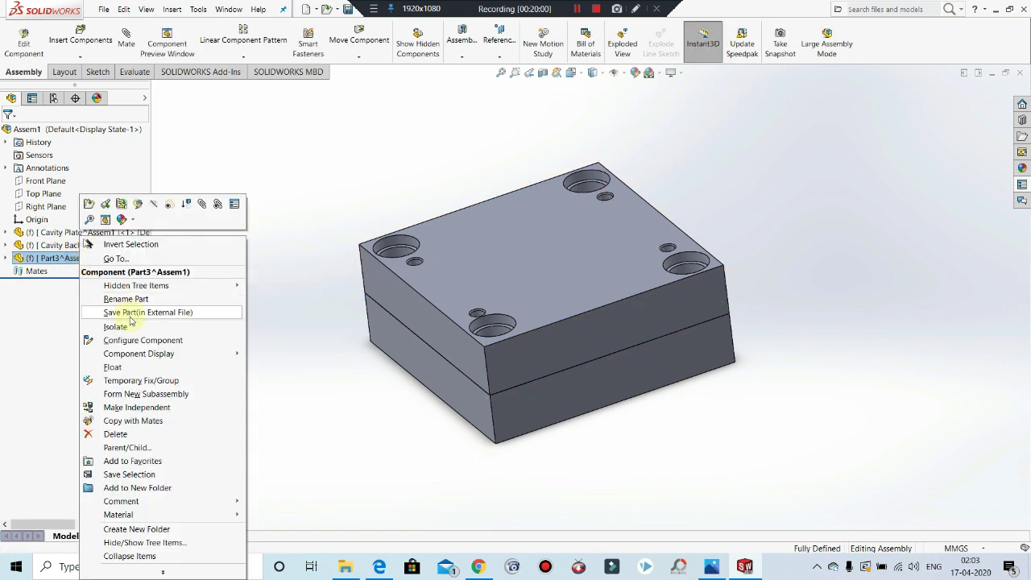
left_click(326, 152)
middle_click_drag(536, 346, 586, 251)
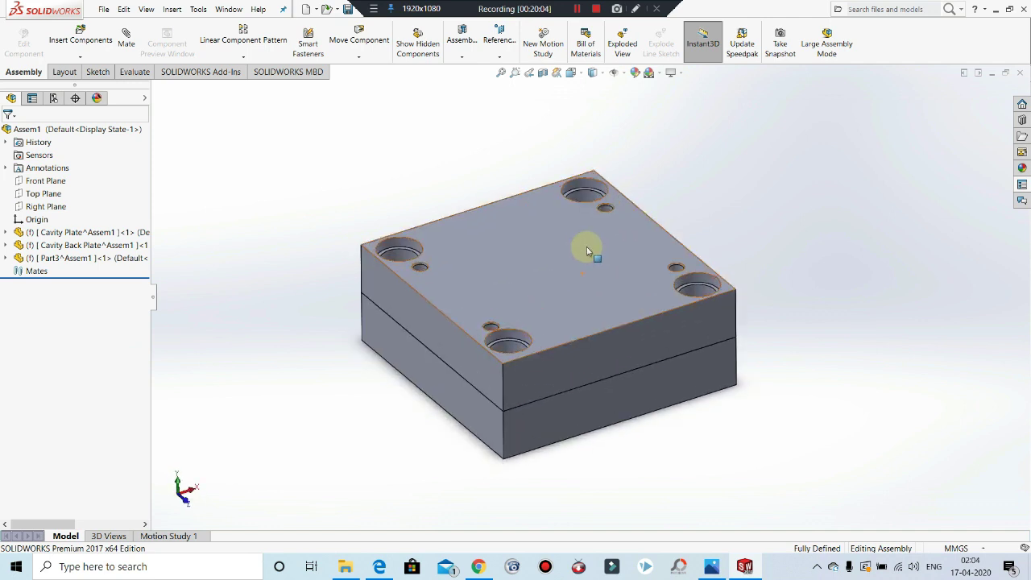
Step: Open the third part for editing within the assembly and consult the plate stack in the MAX_MOULD_BASE.pdf drawing
right_click(96, 259)
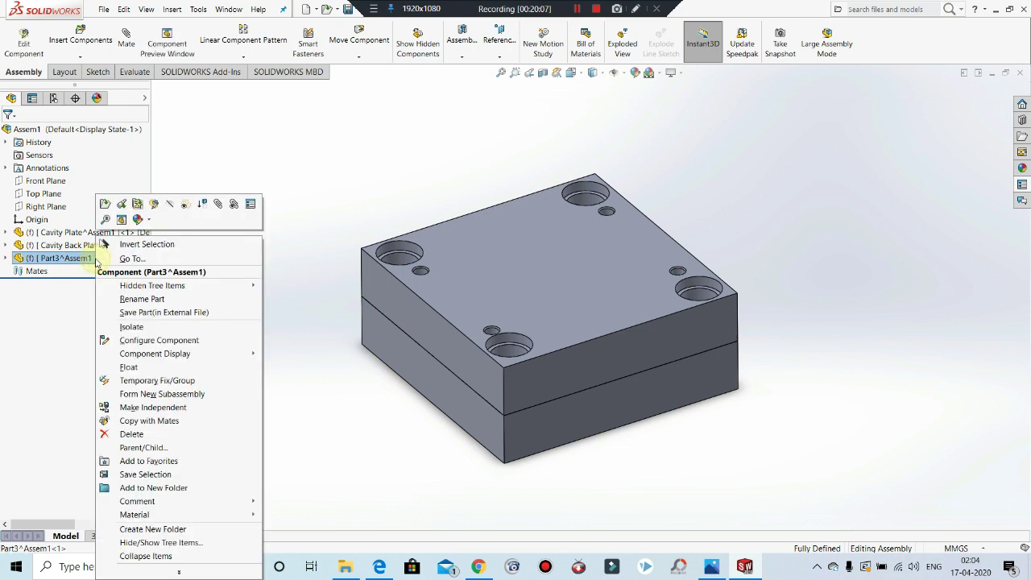
left_click(154, 203)
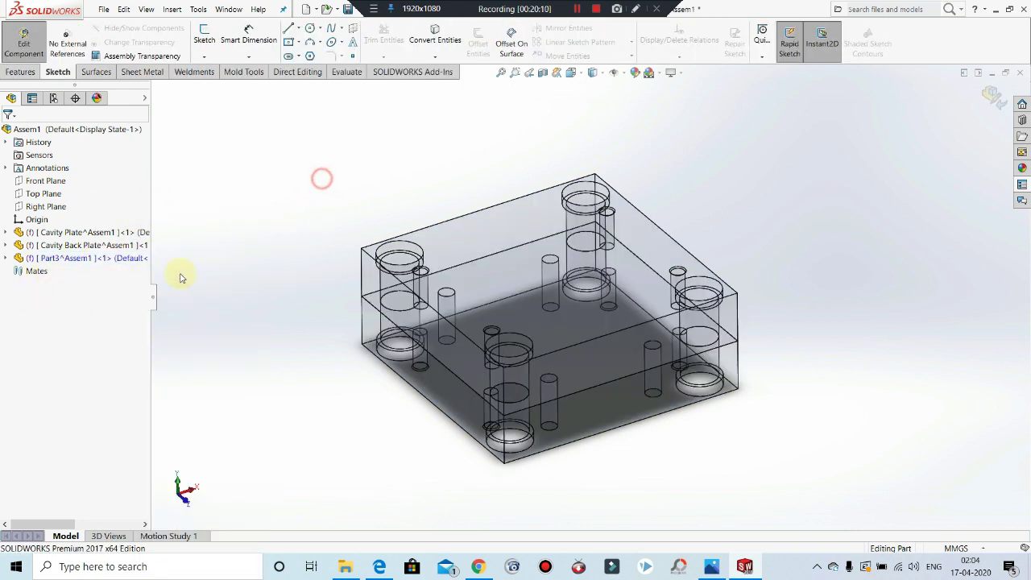
left_click(379, 566)
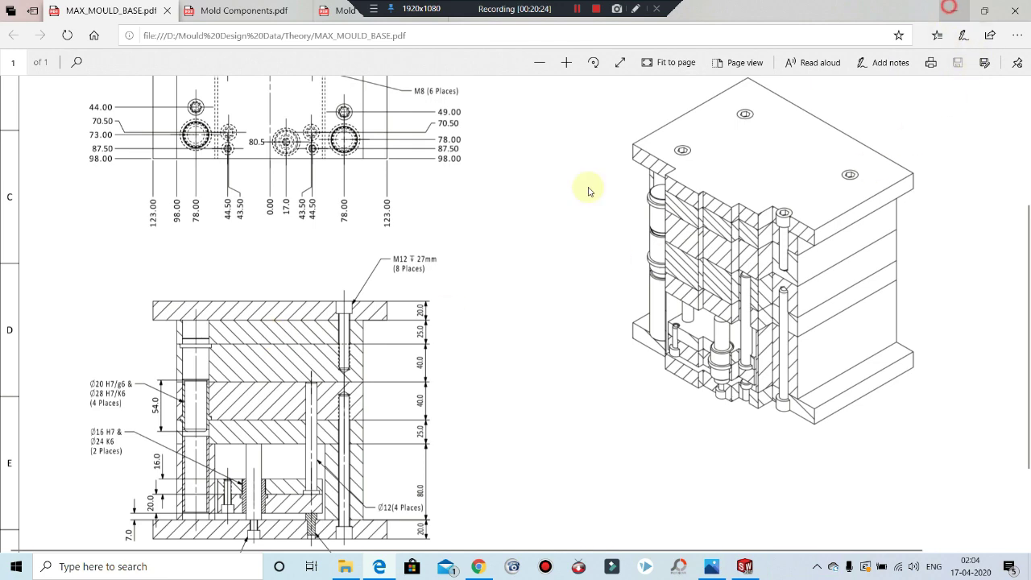
key("alt+Tab")
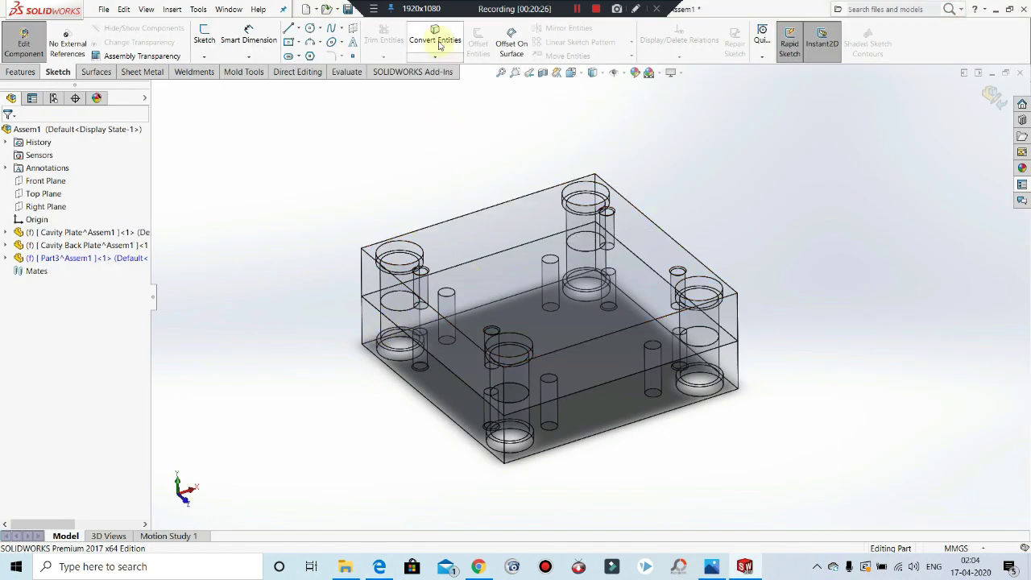
left_click(481, 216)
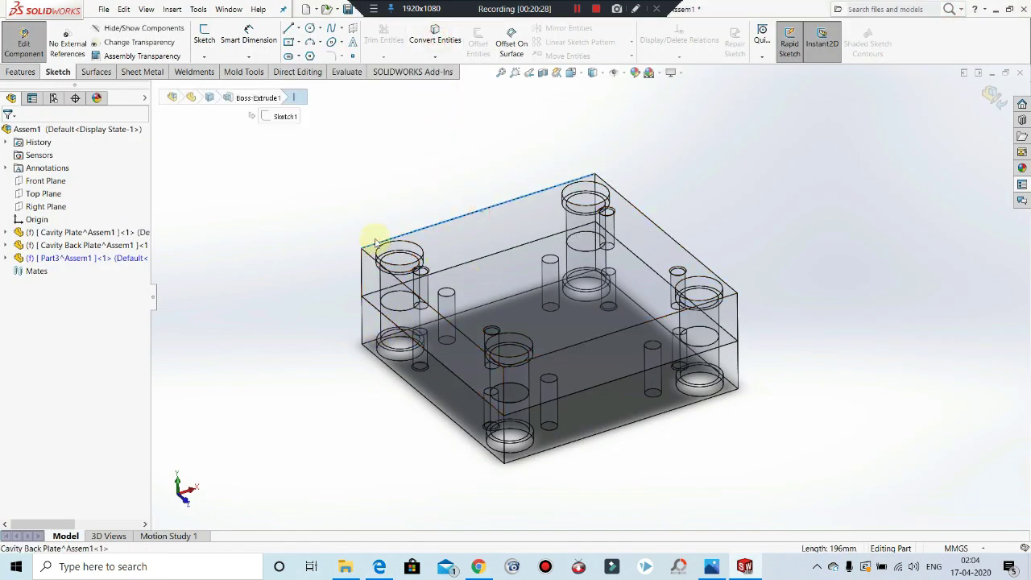
left_click(433, 41)
left_click(347, 189)
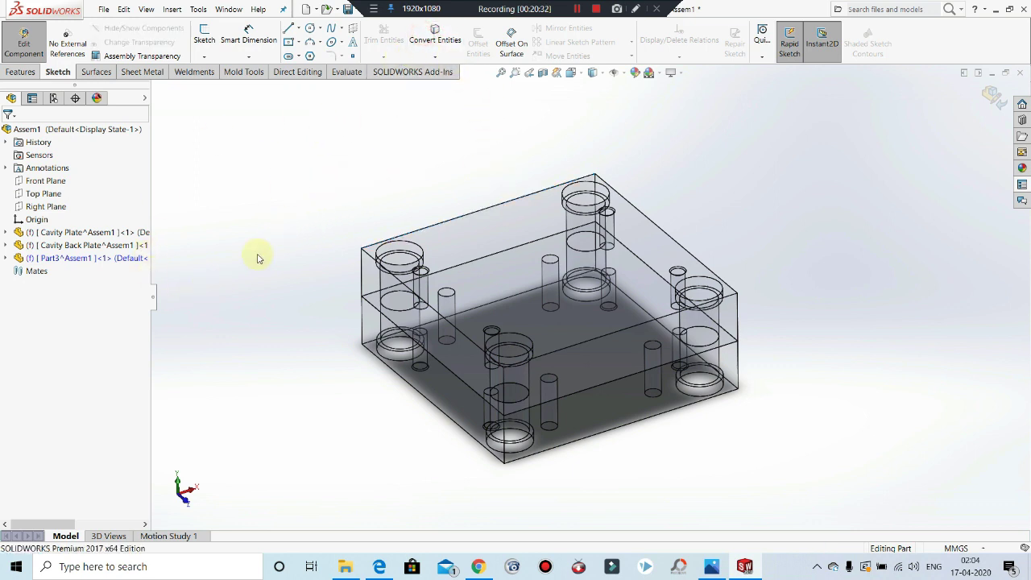
Step: Expand the third part's features and start a sketch on the upper face of the Cavity Back Plate
left_click(5, 258)
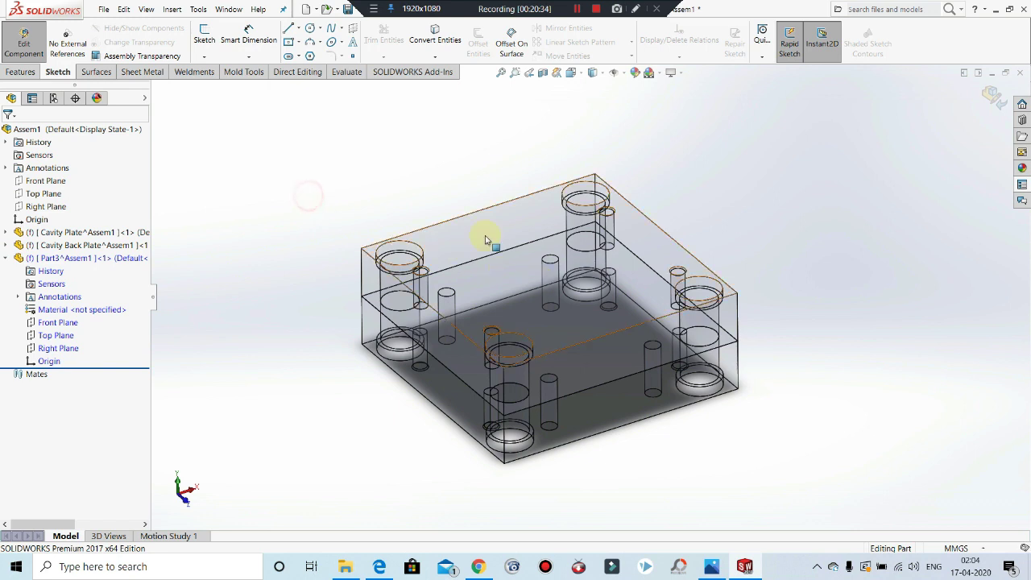
left_click(204, 37)
left_click(497, 266)
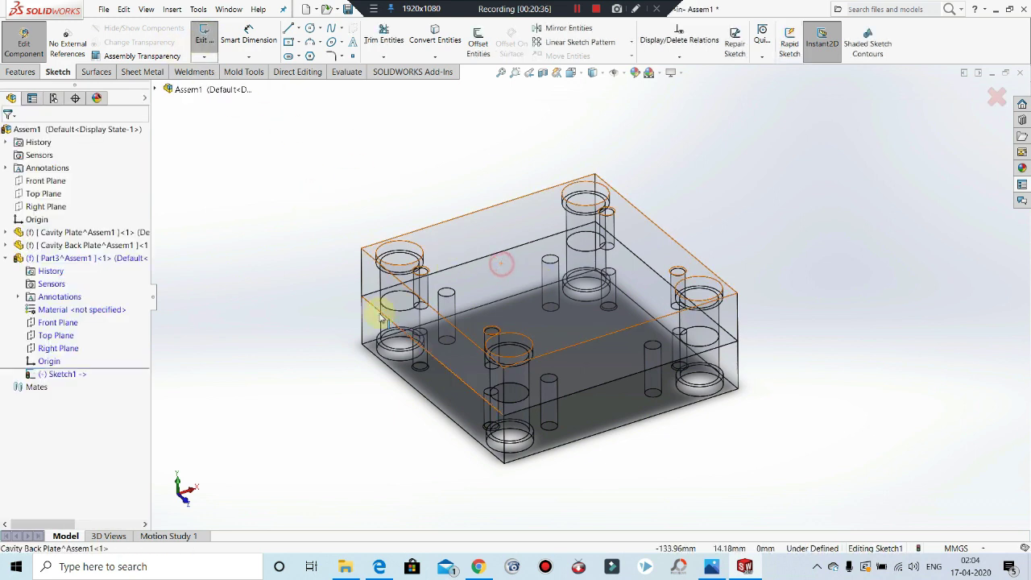
Step: Convert the plate's four outer edges and the inner circular edges of its four large corner holes into sketch geometry
left_click(435, 36)
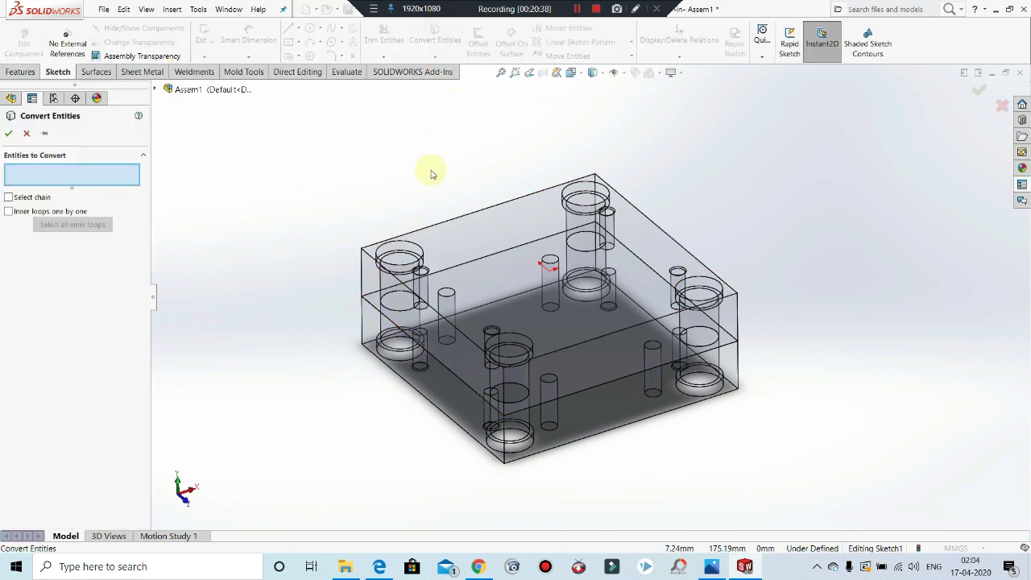
left_click(456, 221)
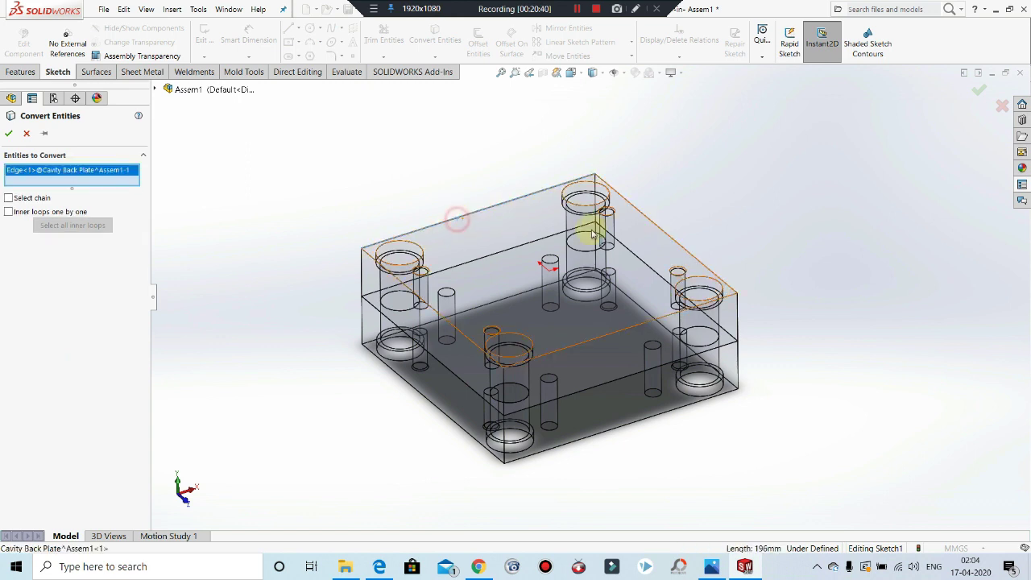
left_click(618, 197)
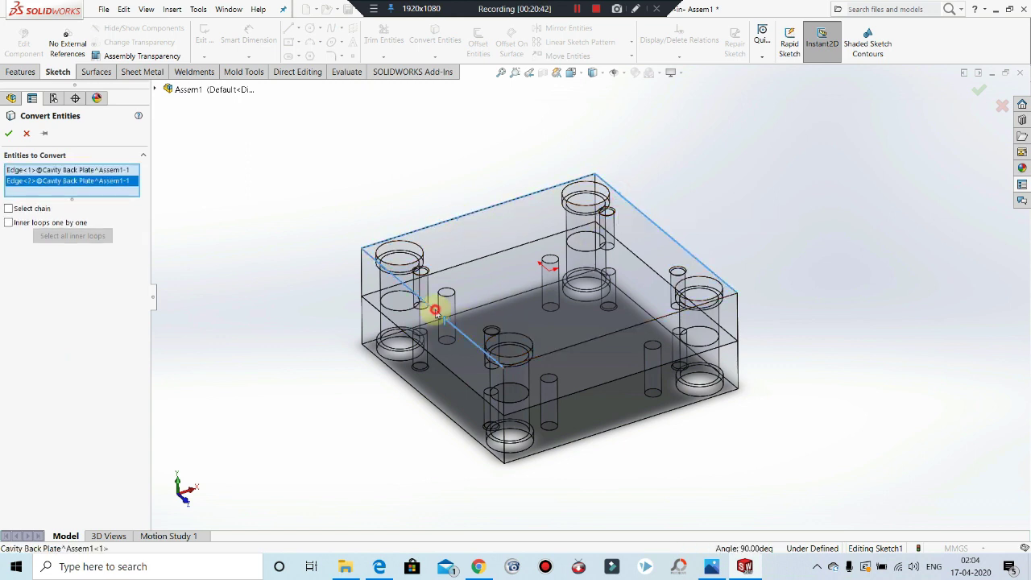
left_click(435, 308)
left_click(596, 344)
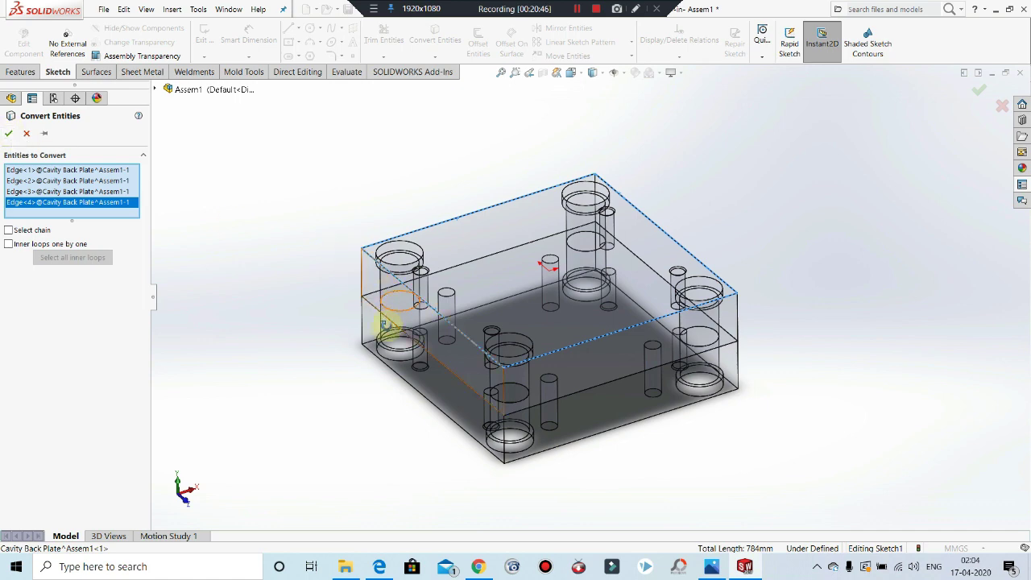
middle_click_drag(387, 322, 392, 357)
left_click(403, 252)
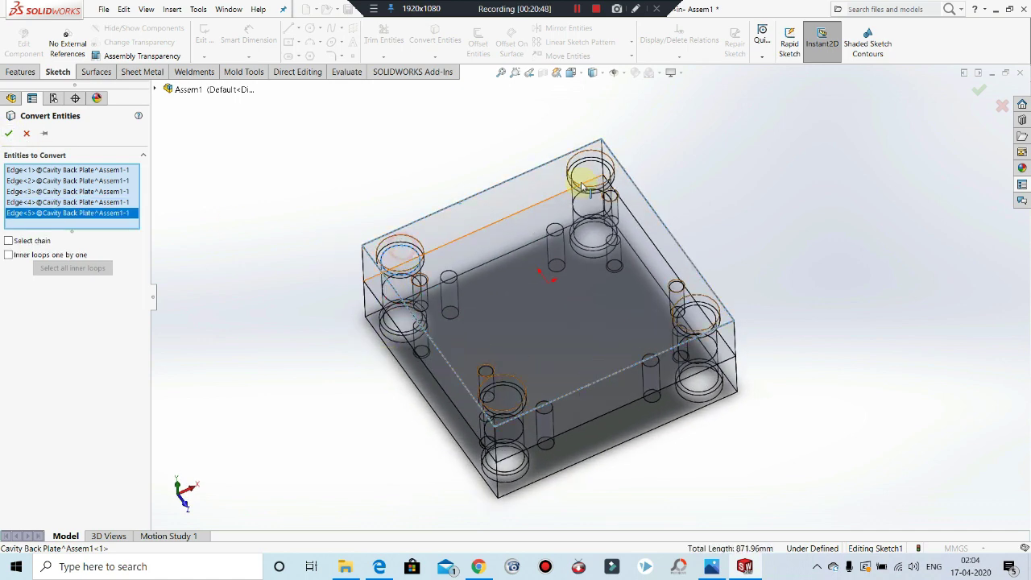
left_click(584, 166)
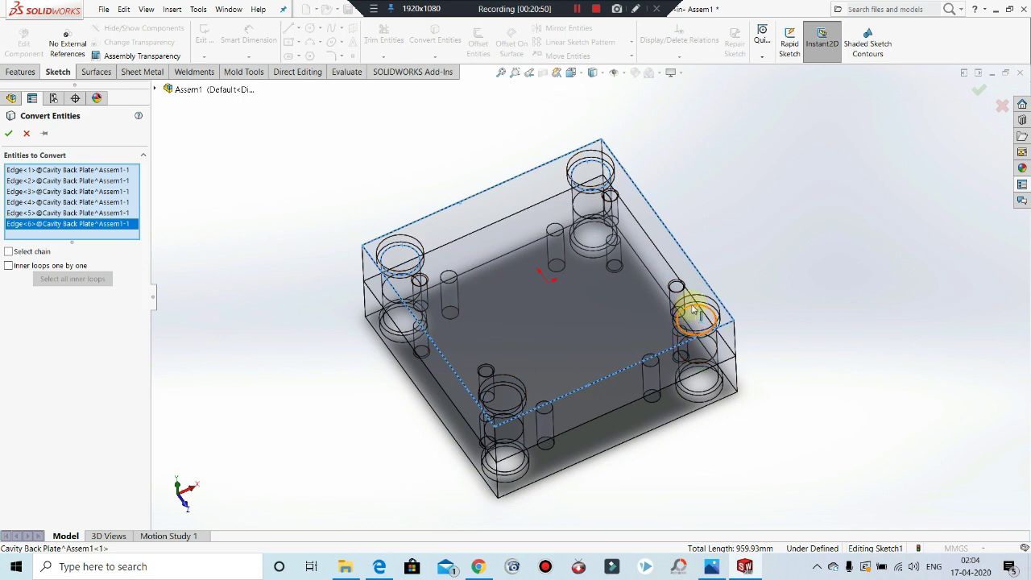
left_click(689, 308)
left_click(510, 392)
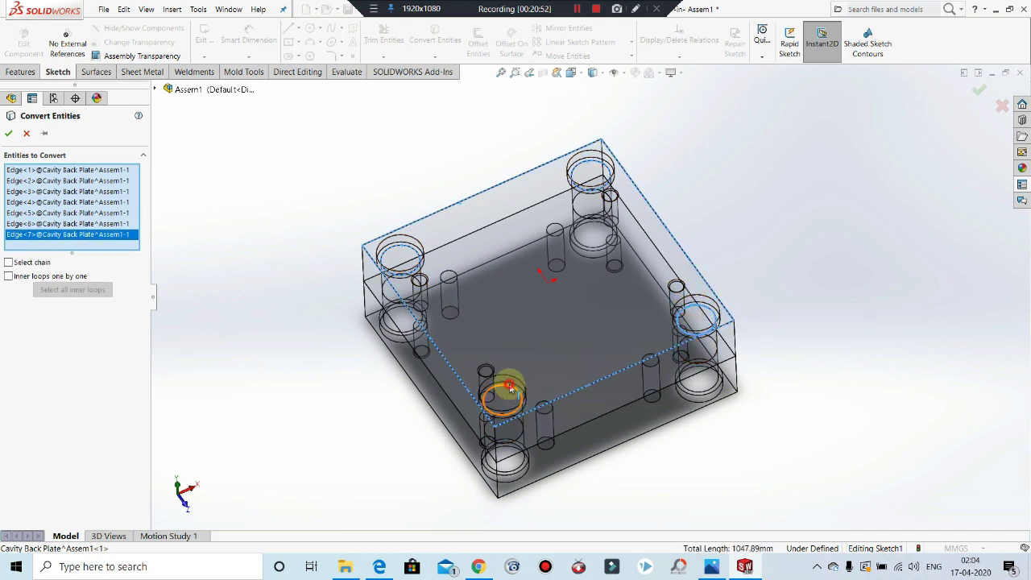
left_click(8, 134)
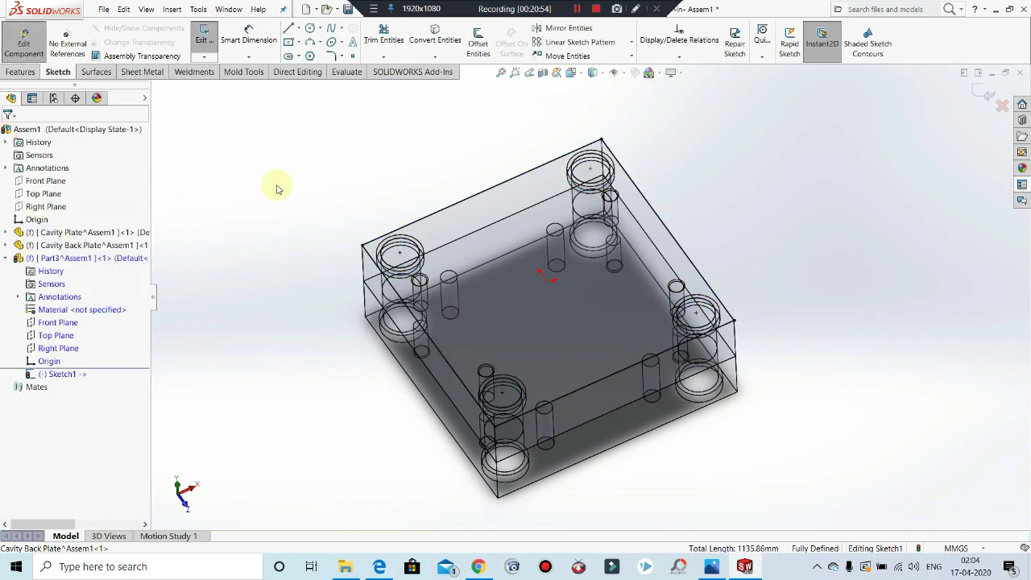
Step: Convert the outer circular edges of the four M12 tapped holes on the plate's upper face into the same sketch
middle_click_drag(276, 184, 300, 119)
middle_click_drag(557, 195, 617, 223)
scroll(604, 209, "down", 3)
scroll(605, 210, "down", 3)
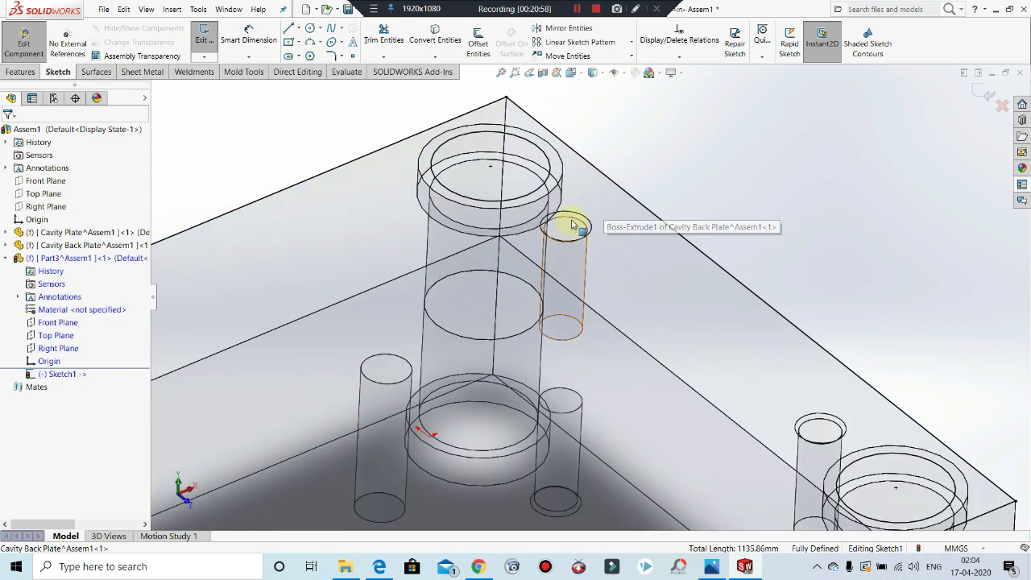
scroll(577, 224, "up", 5)
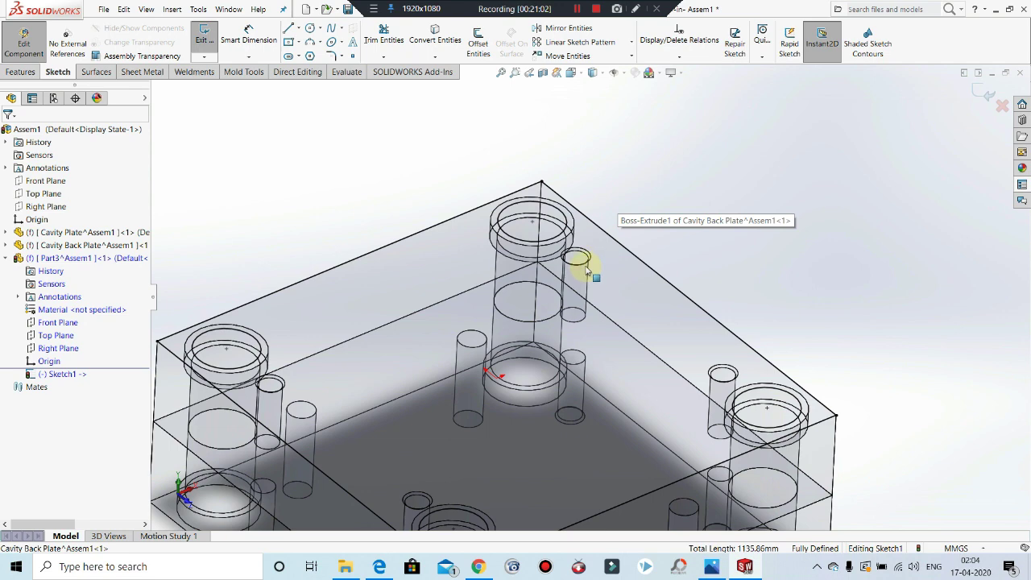
scroll(600, 290, "down", 2)
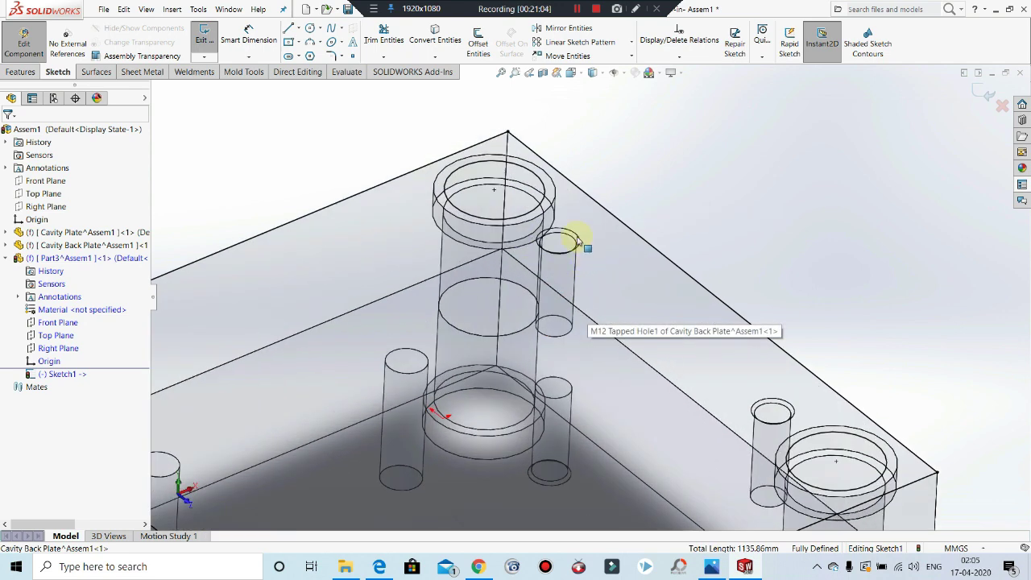
left_click(435, 36)
left_click(559, 234)
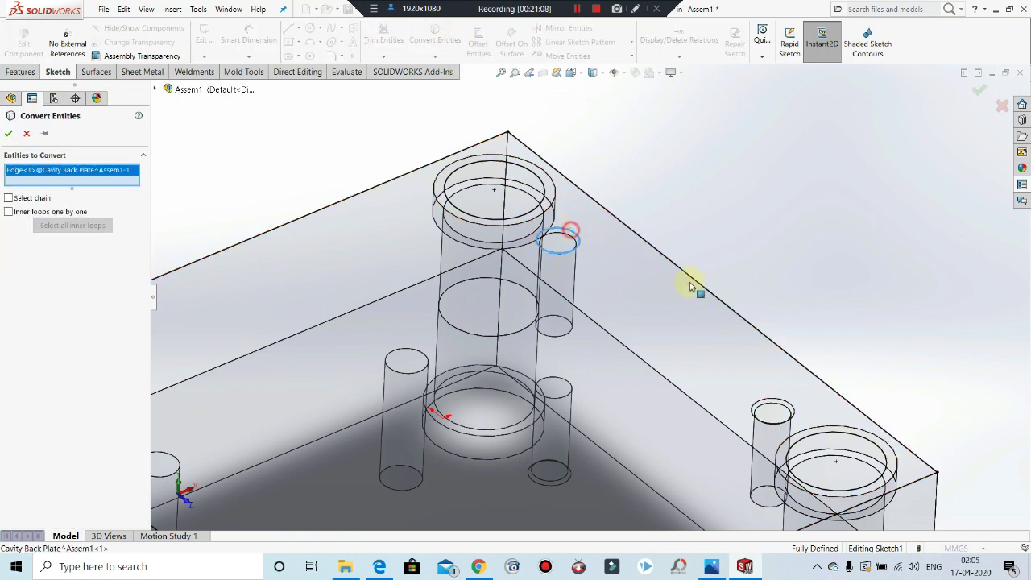
left_click(786, 407)
scroll(782, 338, "up", 3)
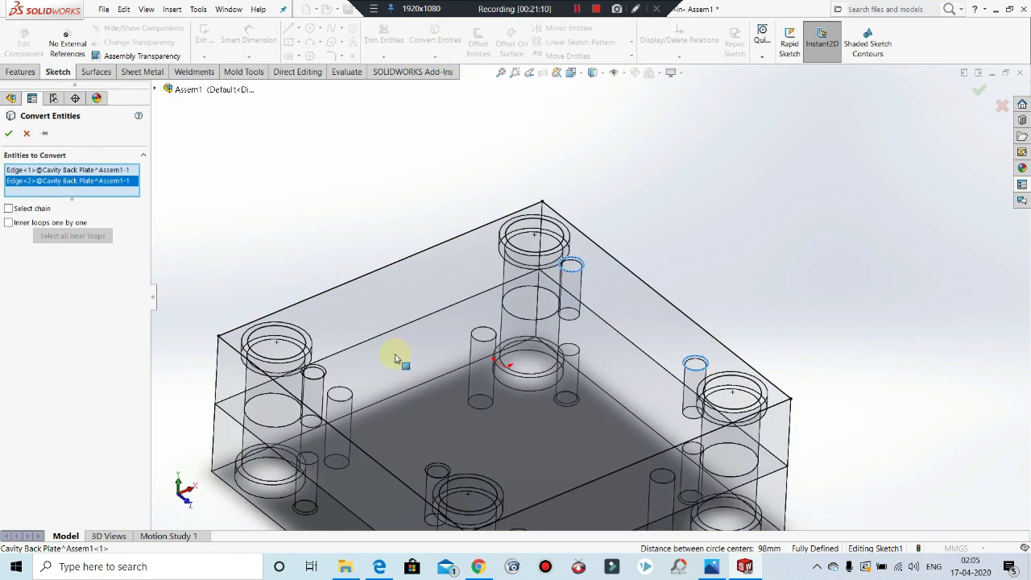
left_click(324, 374)
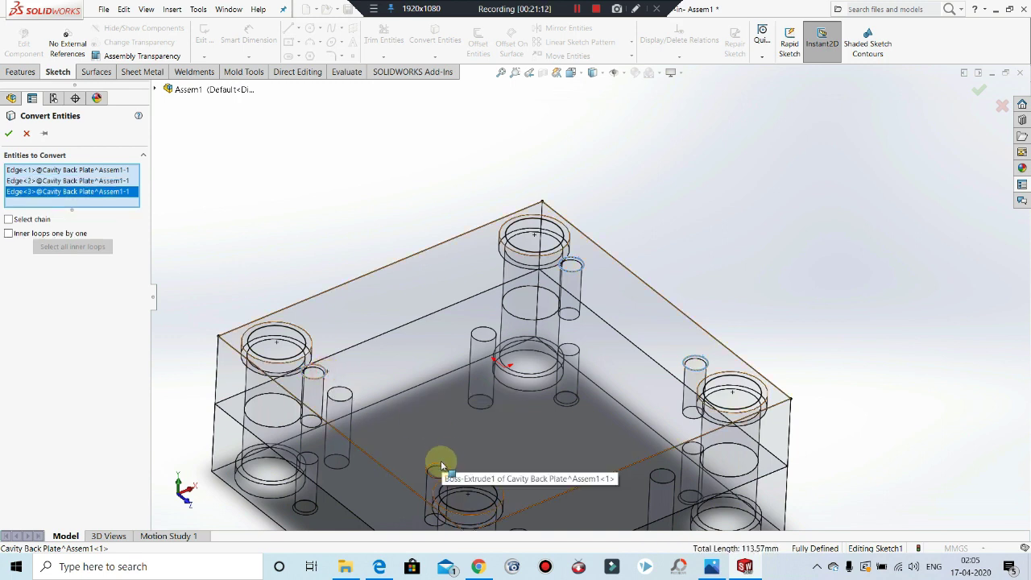
left_click(437, 467)
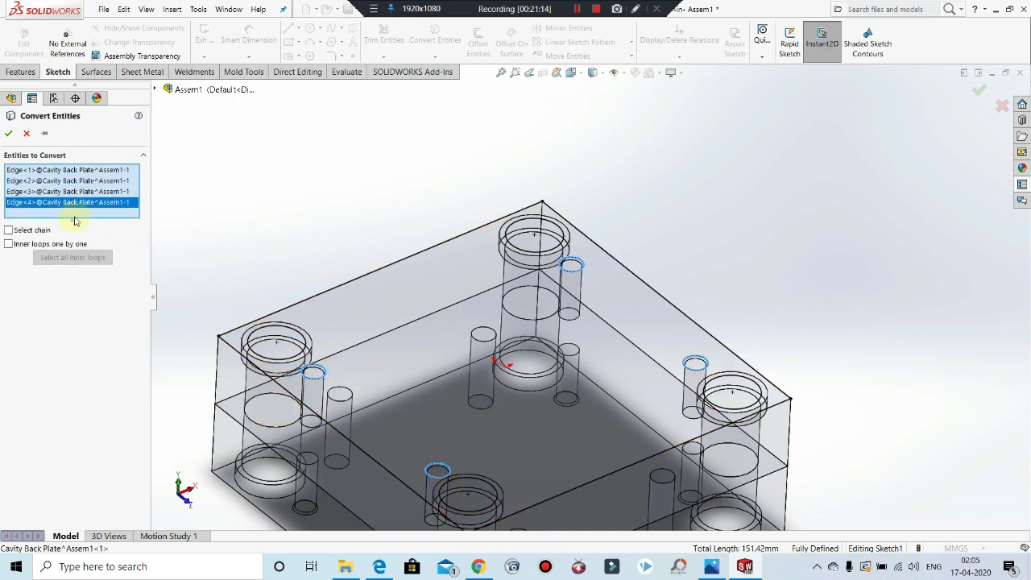
left_click(7, 133)
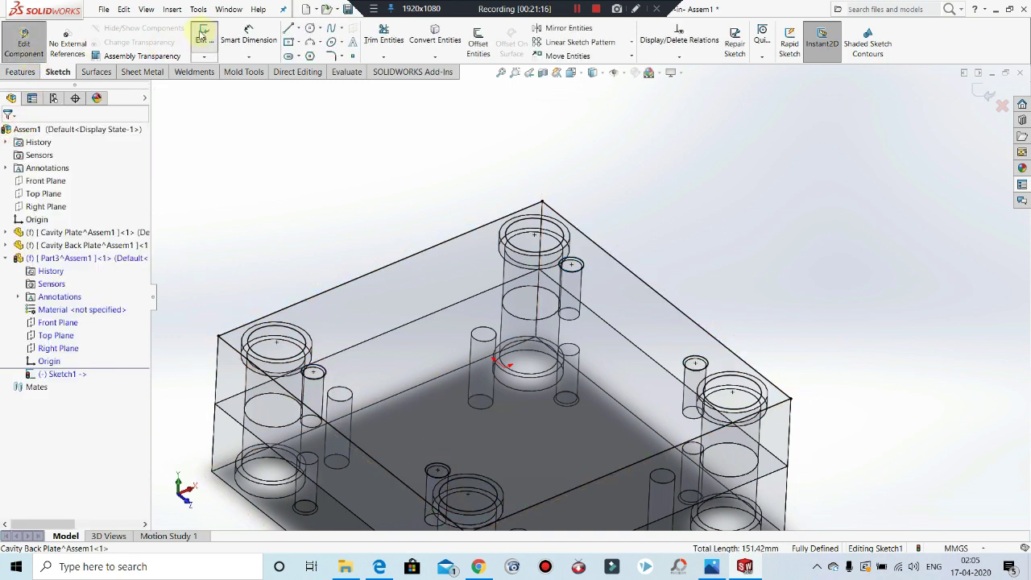
Step: Check the plate thickness in the PDF drawing and extrude the converted sketch 25 mm upward from the Cavity Back Plate
left_click(19, 71)
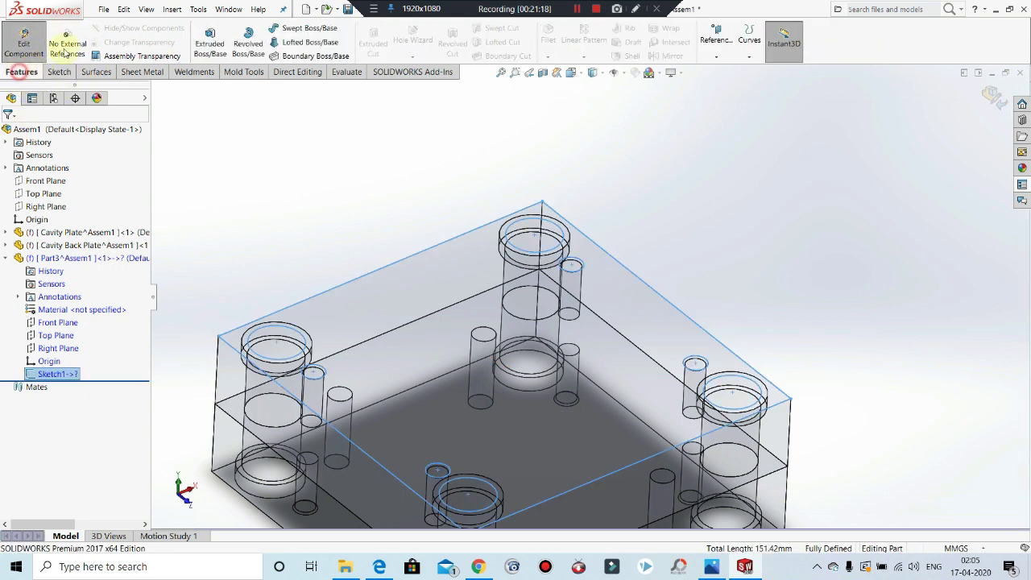
left_click(210, 41)
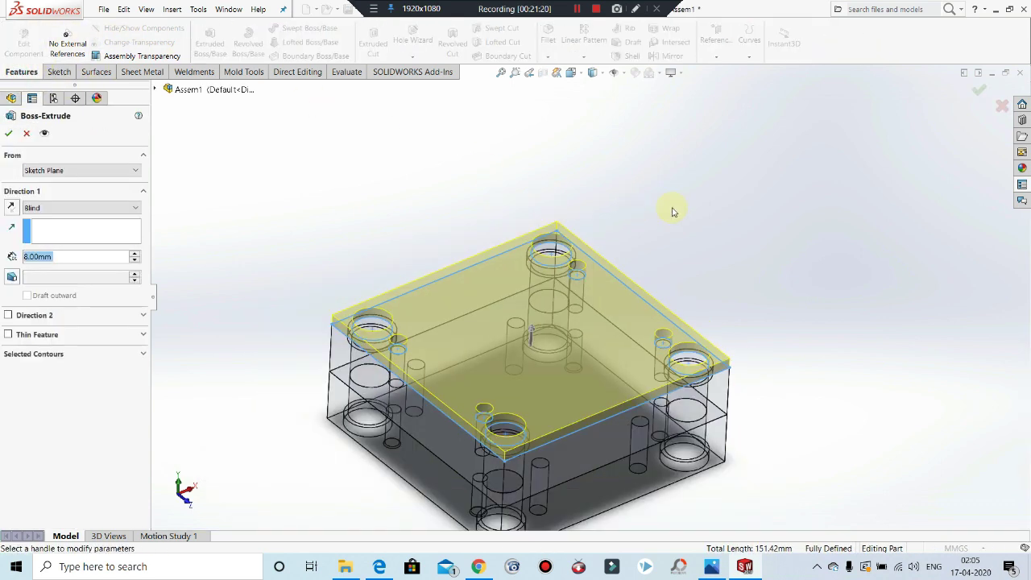
left_click(379, 566)
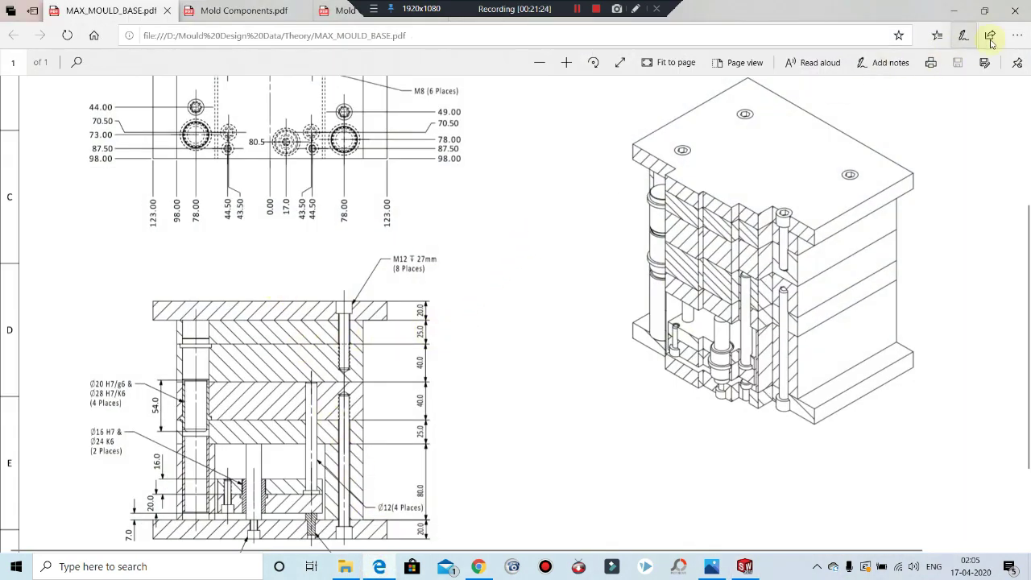
left_click(953, 11)
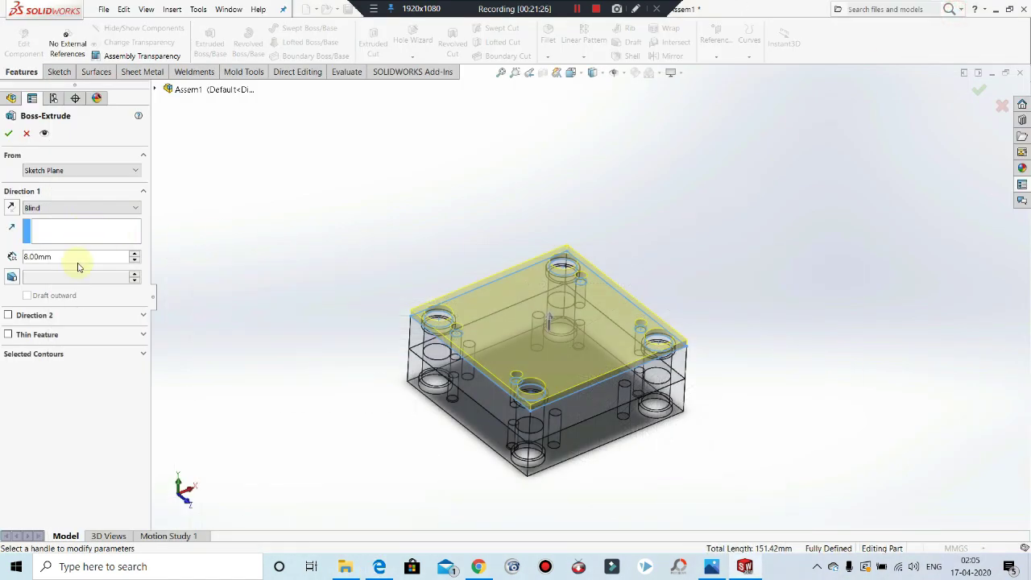
type("25")
key("Return")
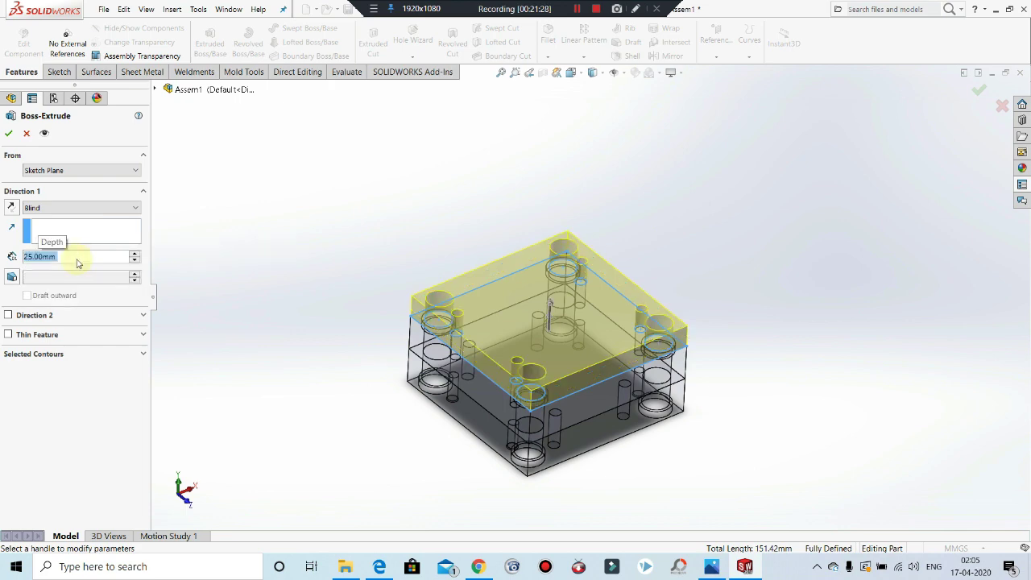
left_click(9, 135)
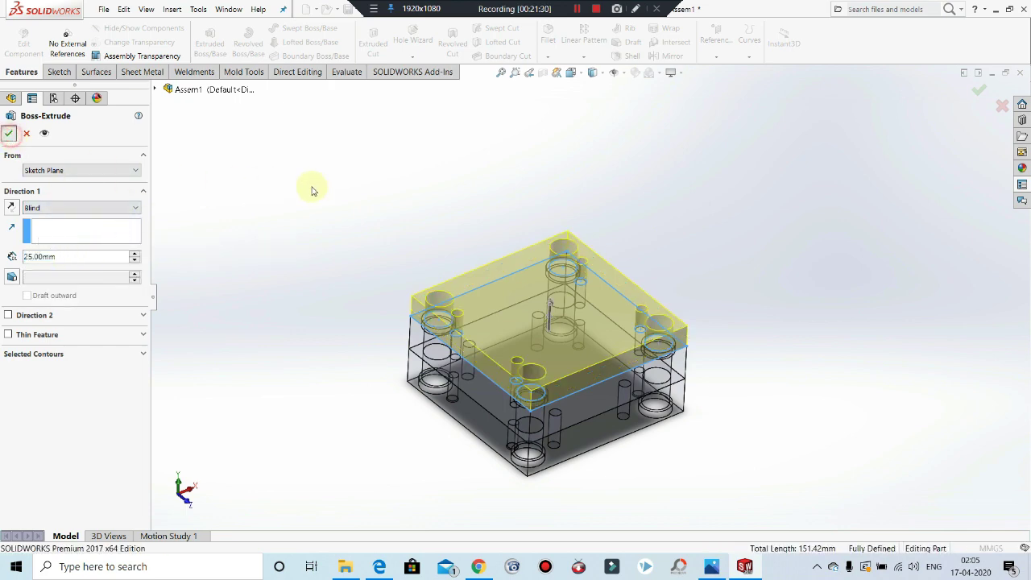
Step: Review the new plate against the hole layout in the PDF drawing, and finish editing the part to return to the assembly
middle_click_drag(445, 204, 576, 304)
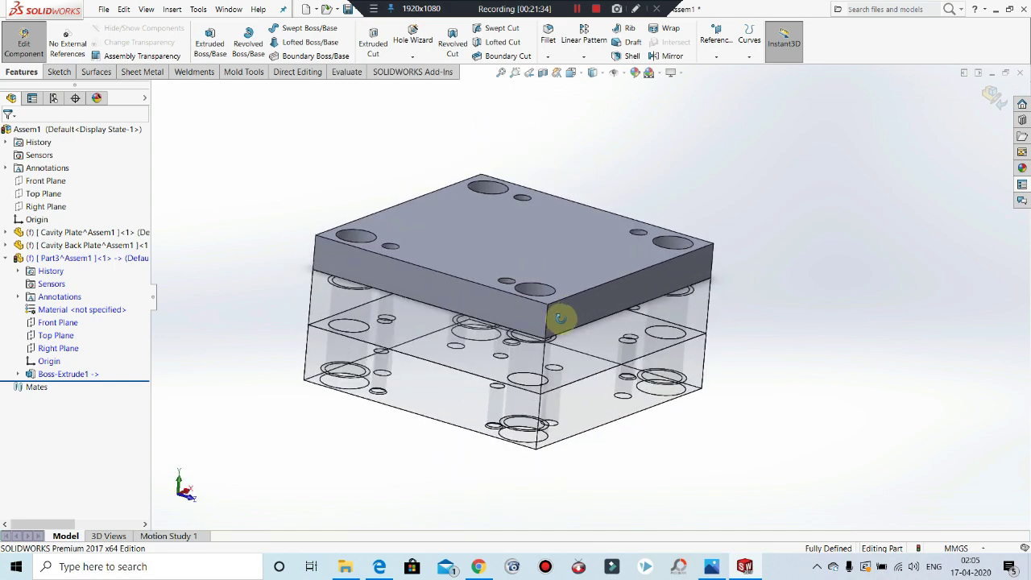
key("ctrl+7")
left_click(393, 569)
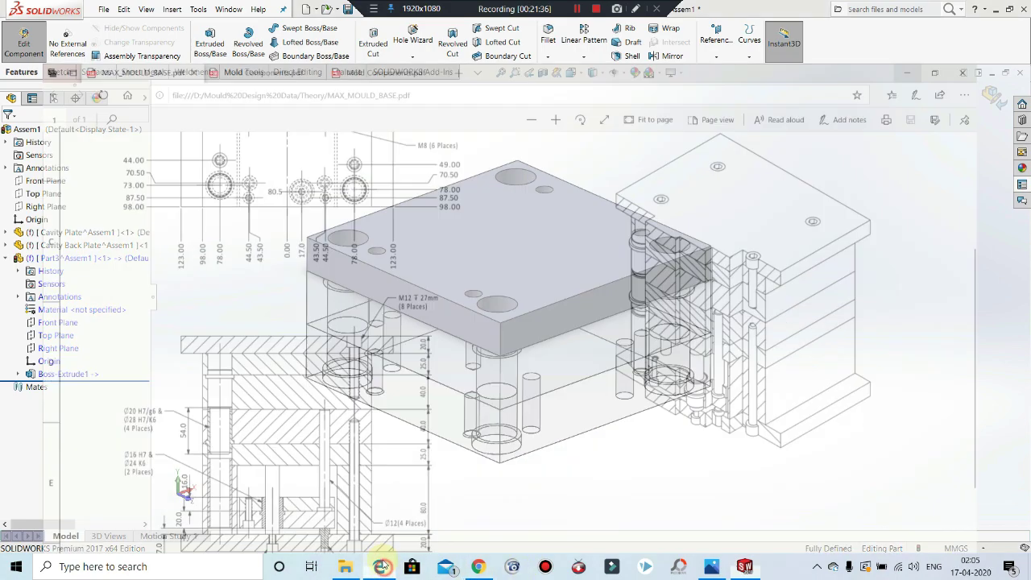
scroll(294, 314, "up", 2)
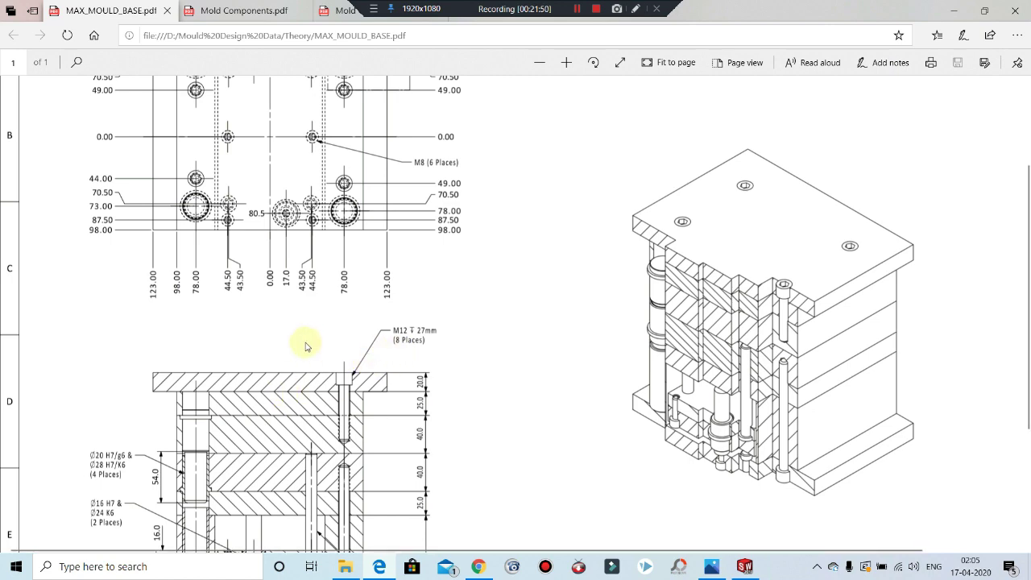
left_click(948, 10)
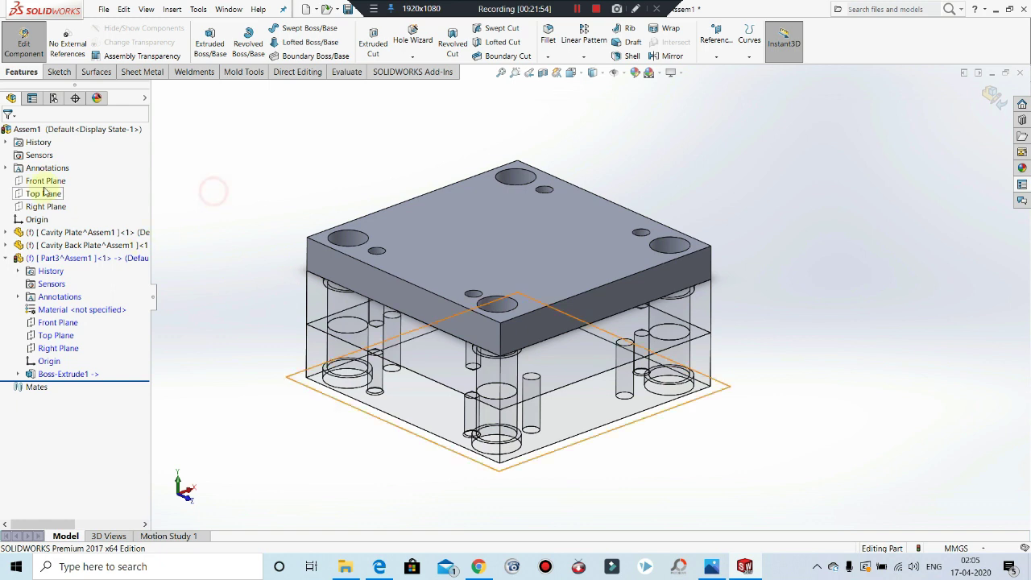
left_click(24, 47)
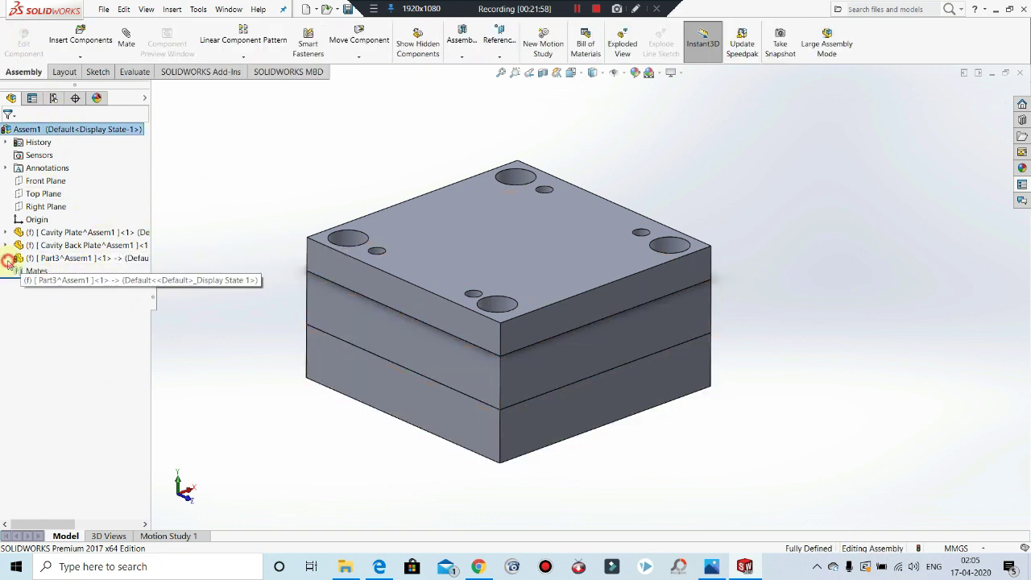
Step: Insert a new part into the assembly and rename it Top Plate
left_click(7, 258)
left_click(81, 56)
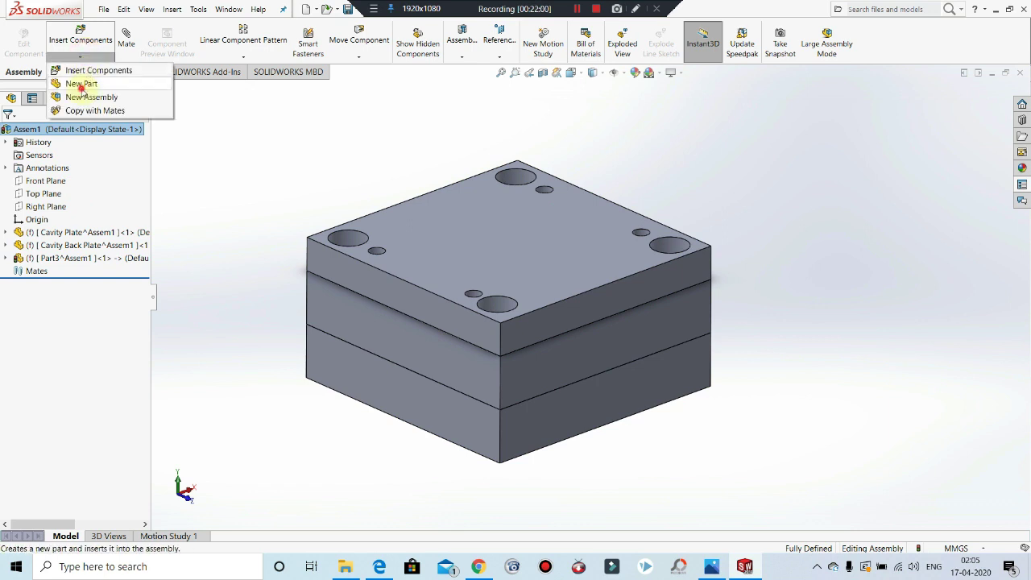
left_click(86, 83)
right_click(86, 272)
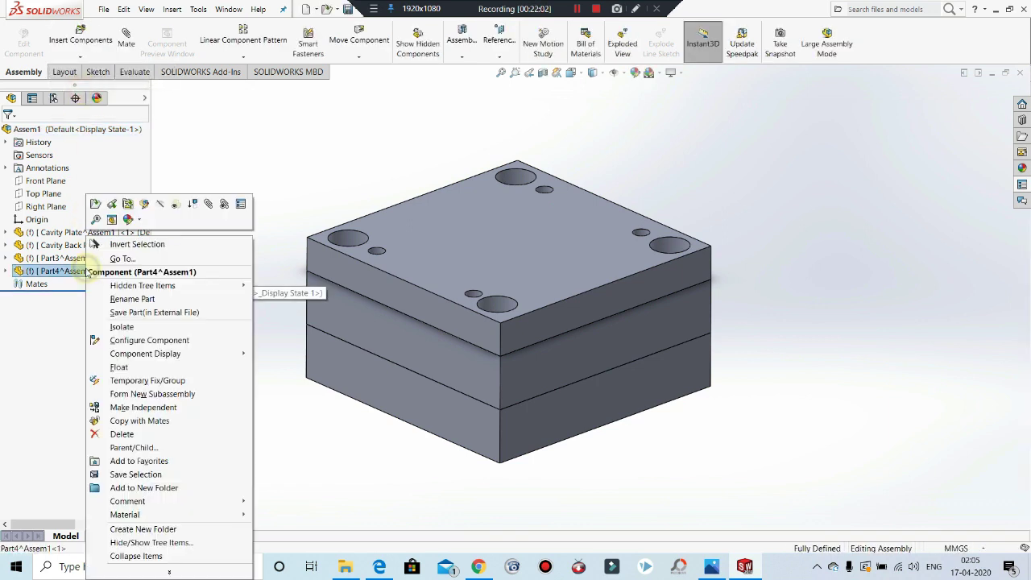
left_click(130, 298)
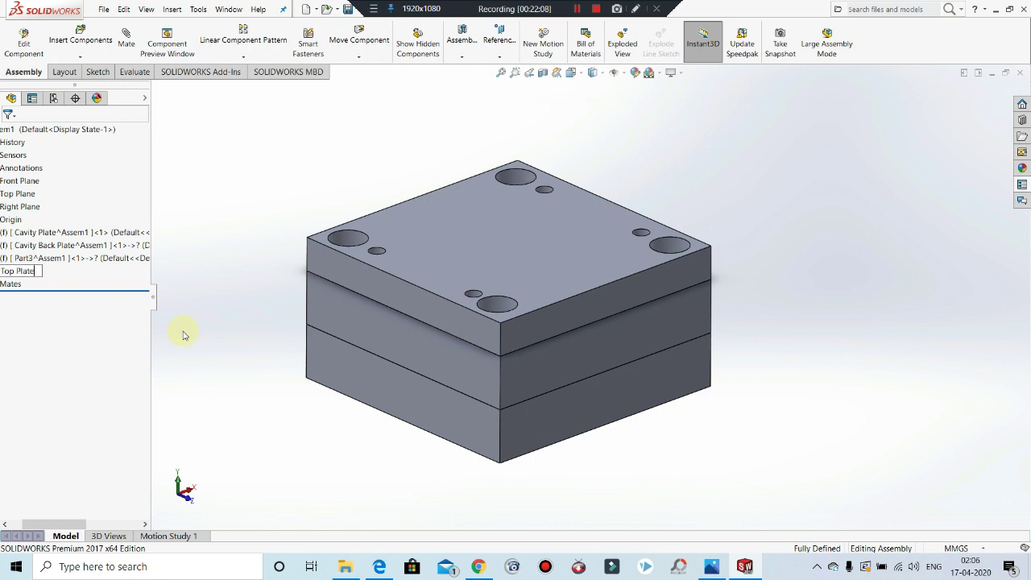
type("Top Plate")
key("Return")
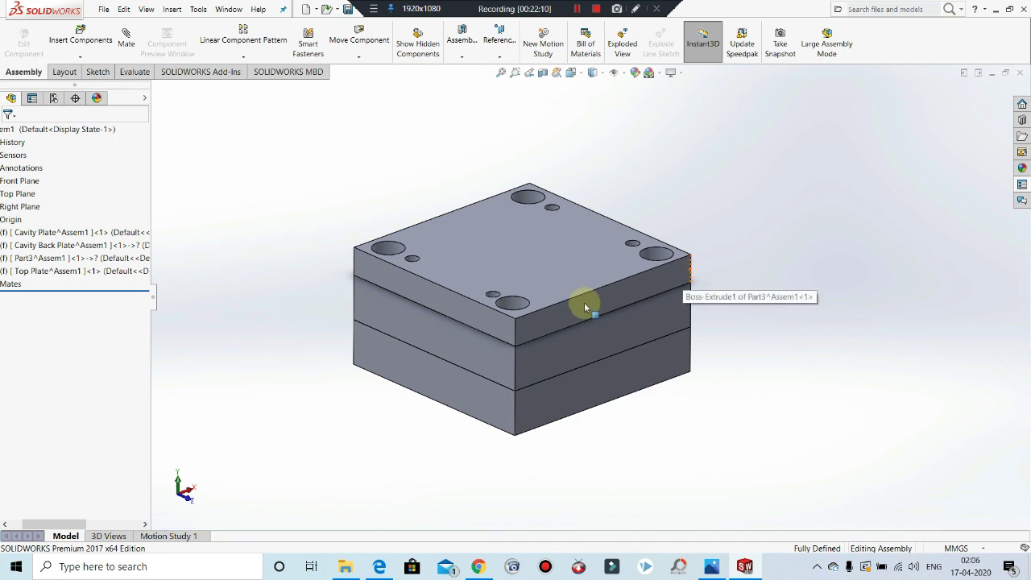
Step: Edit the Top Plate in the context of the assembly and start a sketch on the uppermost plate's upper face
middle_click_drag(548, 315, 559, 362)
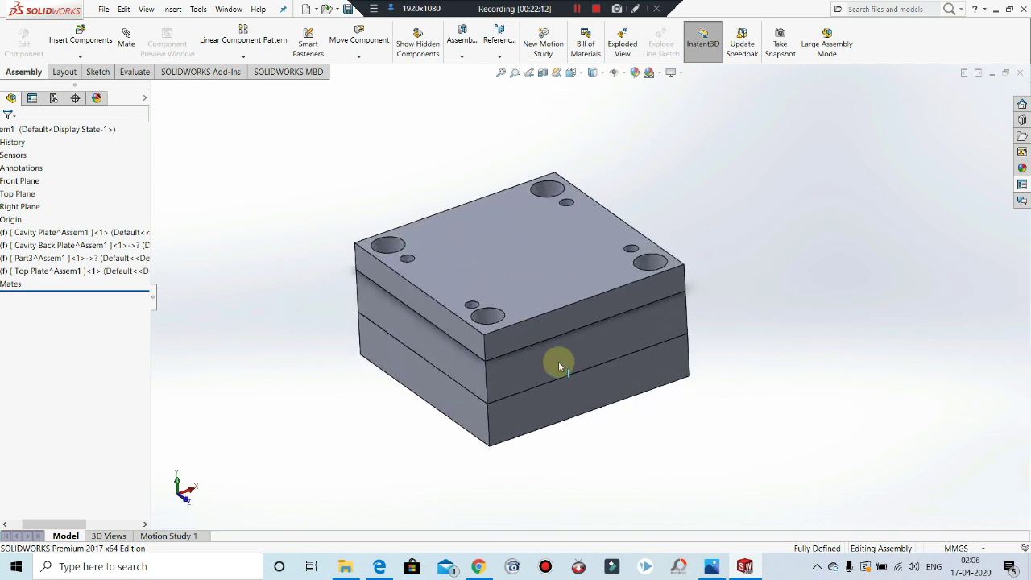
middle_click_drag(603, 315, 608, 261)
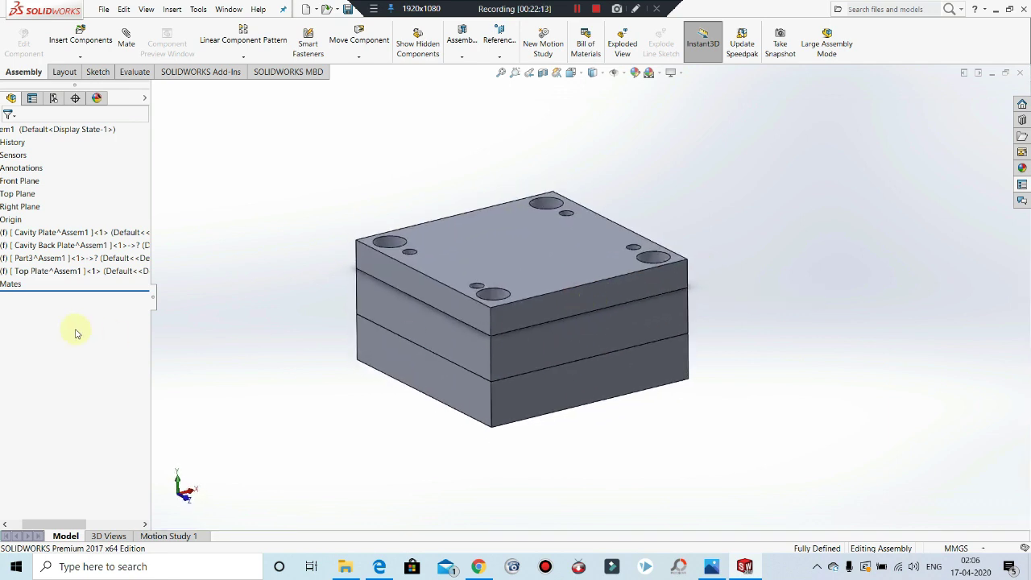
right_click(32, 270)
left_click(108, 204)
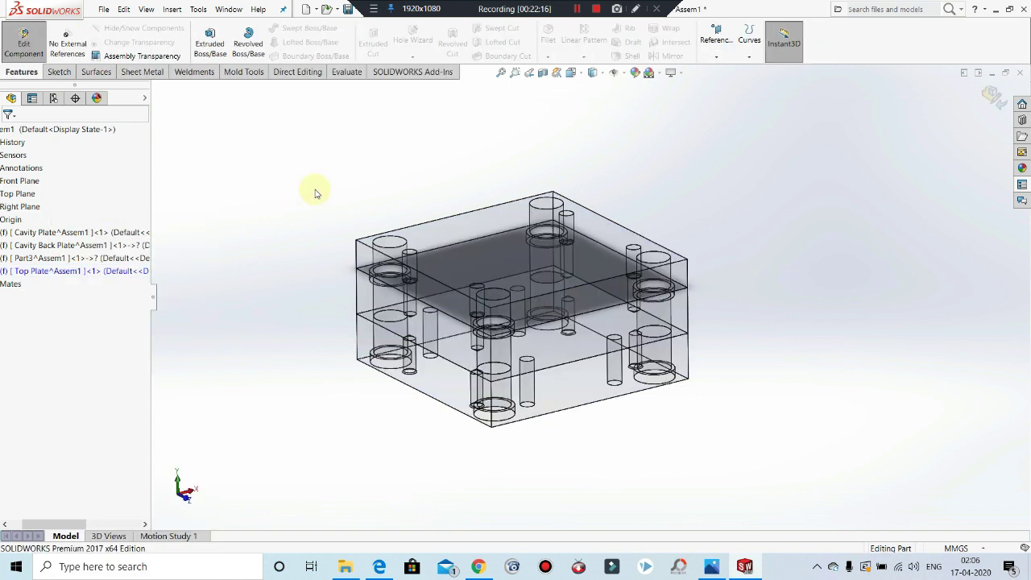
left_click(59, 72)
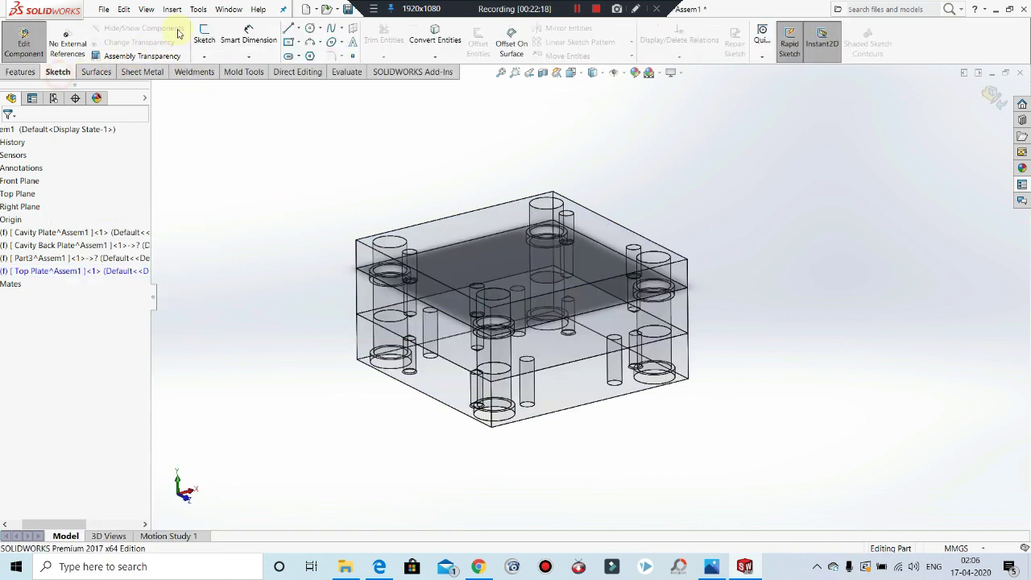
left_click(204, 36)
left_click(488, 260)
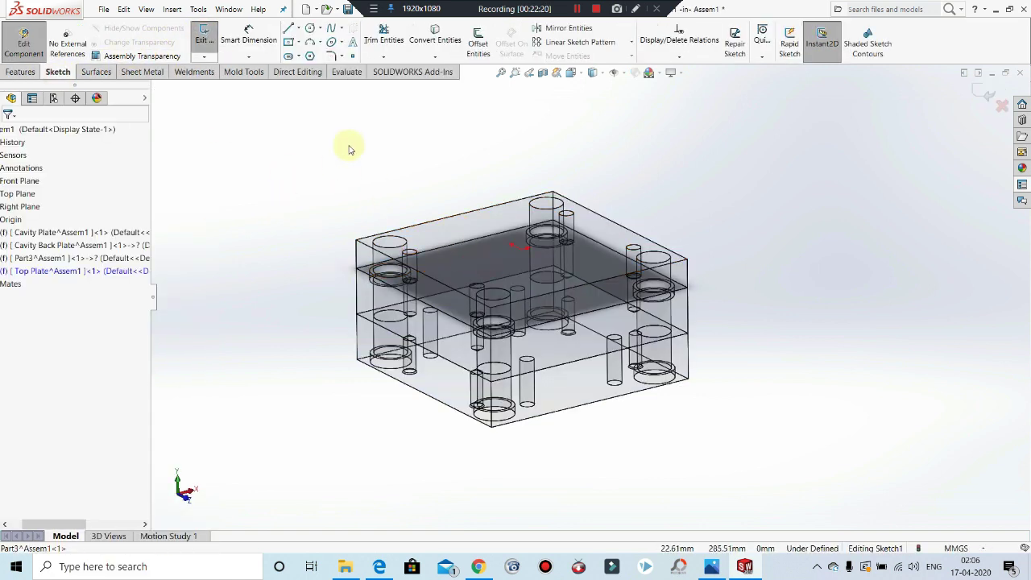
middle_click_drag(346, 145, 347, 173)
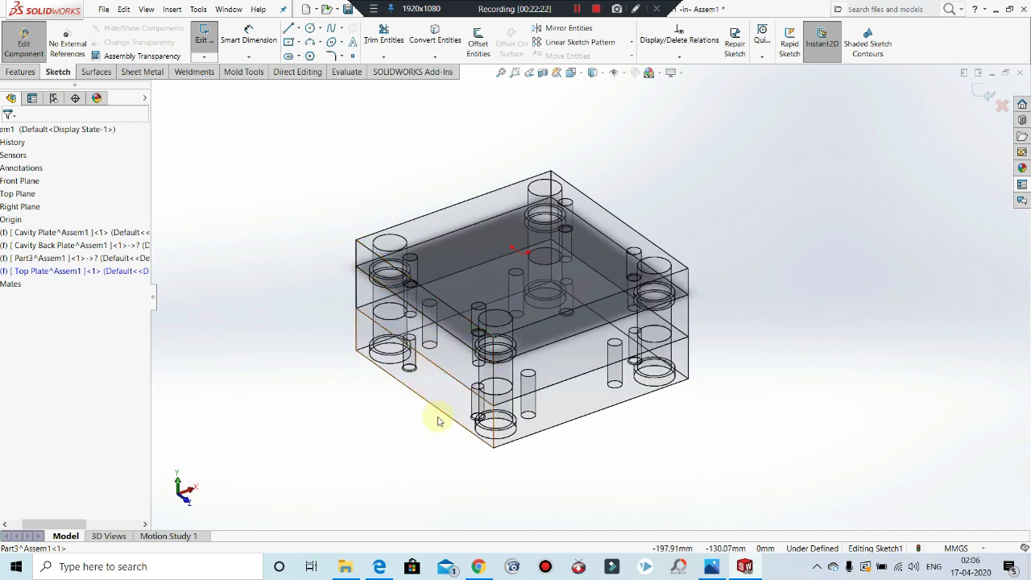
Step: Examine the top plate's outline and overhang in the MAX_MOULD_BASE drawing and compare its plan view with the model's orientation
left_click(379, 566)
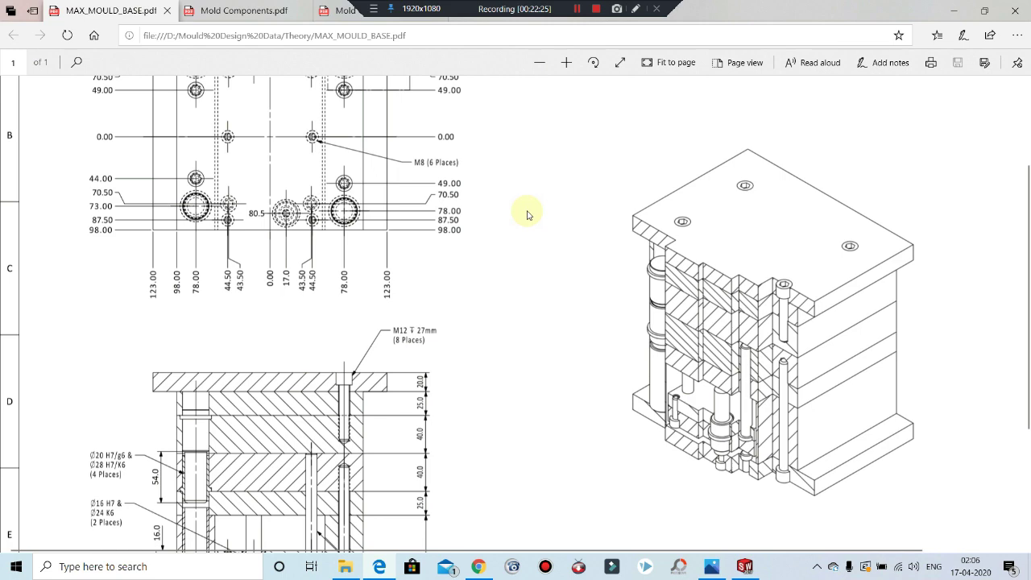
scroll(488, 265, "up", 3)
scroll(476, 281, "down", 3)
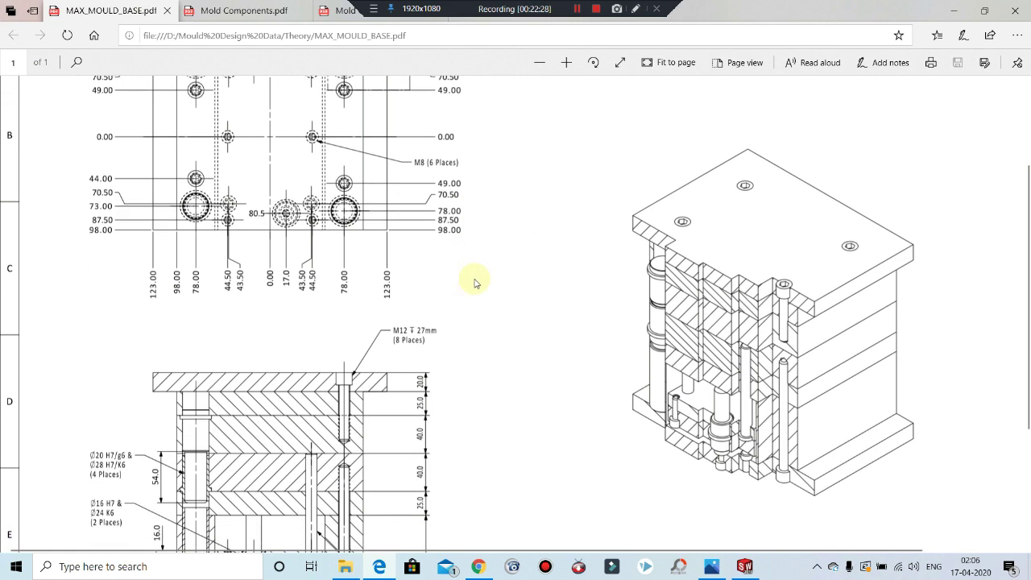
scroll(474, 281, "up", 3)
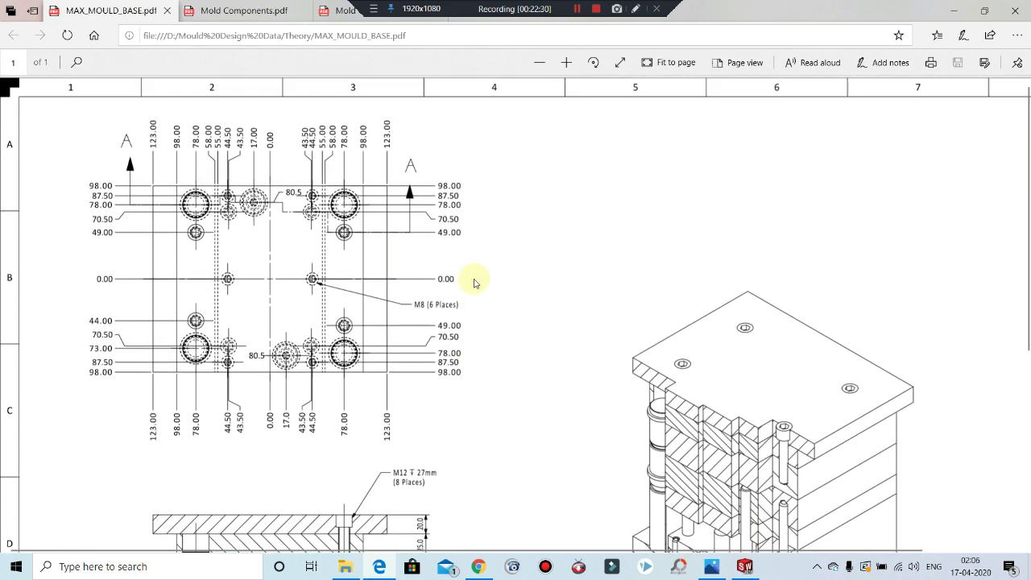
left_click(953, 10)
middle_click_drag(636, 334, 677, 359)
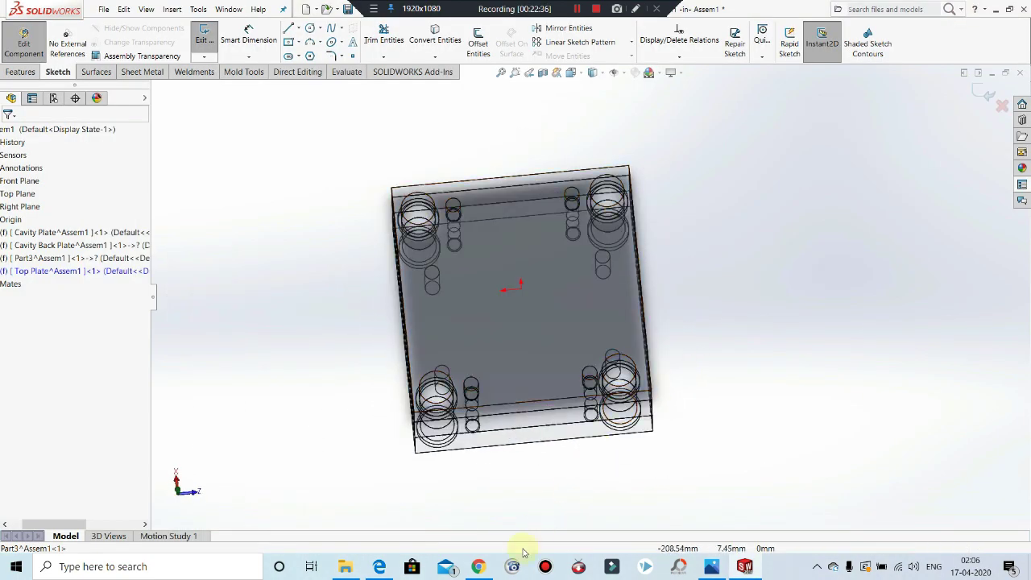
left_click(378, 566)
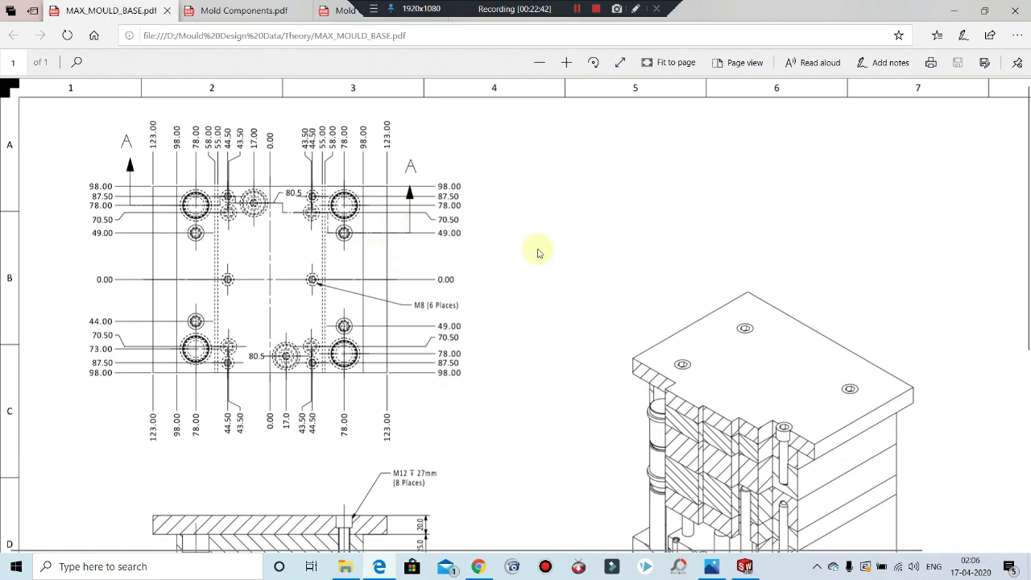
left_click(953, 11)
middle_click_drag(661, 269, 606, 336)
middle_click_drag(730, 241, 688, 268)
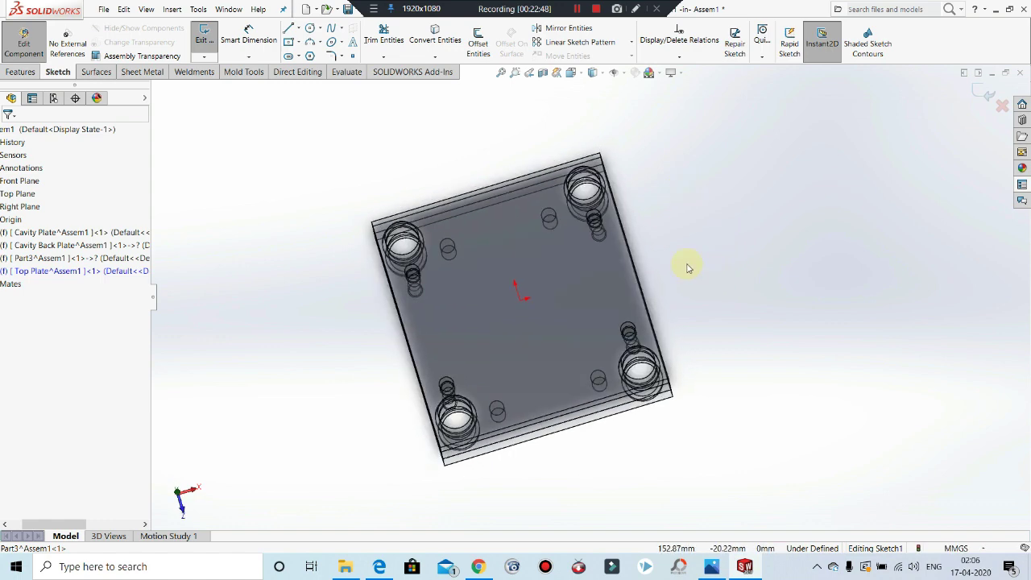
mouse_move(712, 179)
middle_mouse_down()
mouse_move(731, 116)
mouse_move(706, 194)
middle_mouse_up()
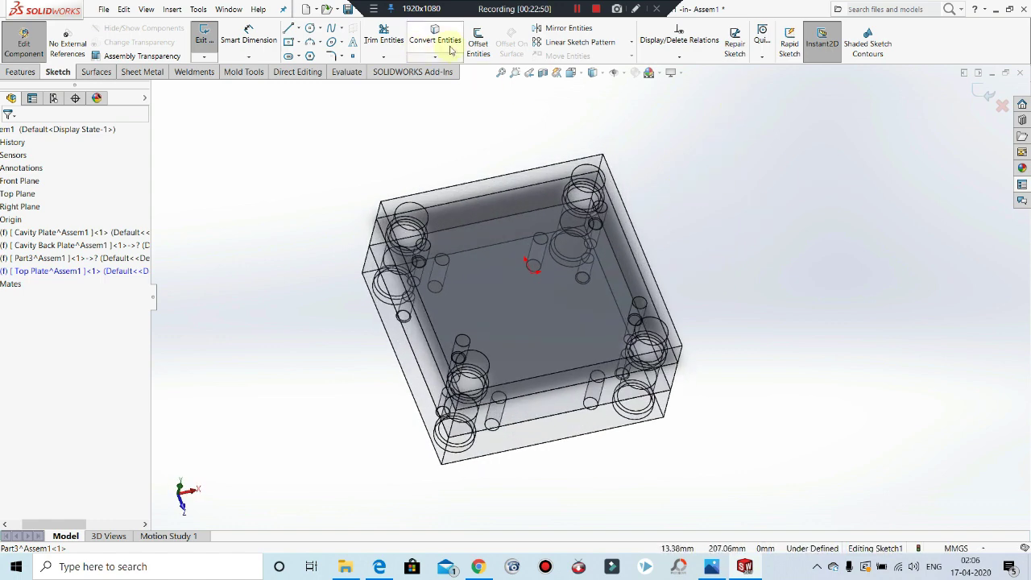
Step: Check the overhang in the PDF drawing and offset the upper face's edge on the +X side 25 mm outward
left_click(478, 44)
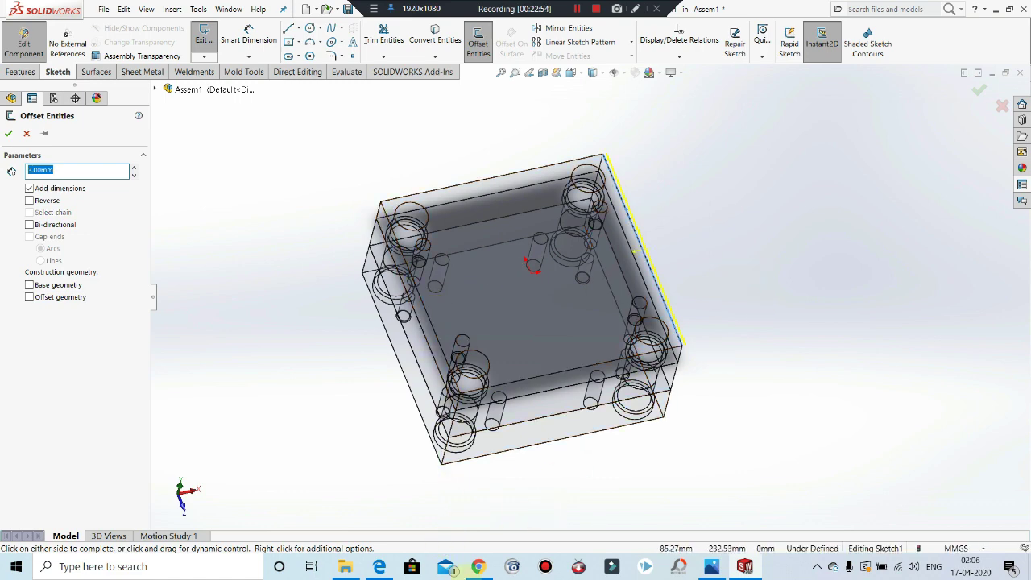
left_click(378, 566)
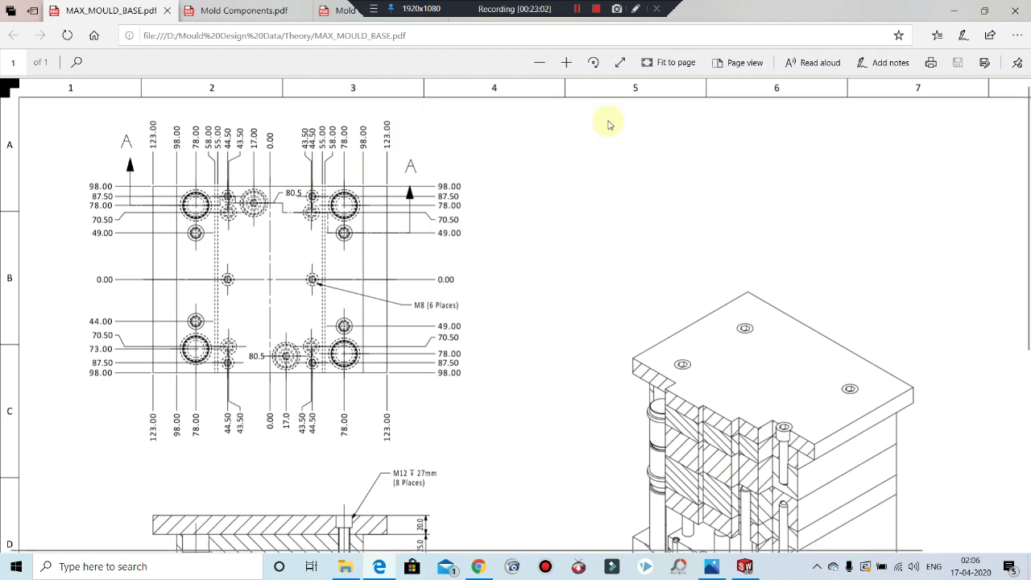
left_click(951, 13)
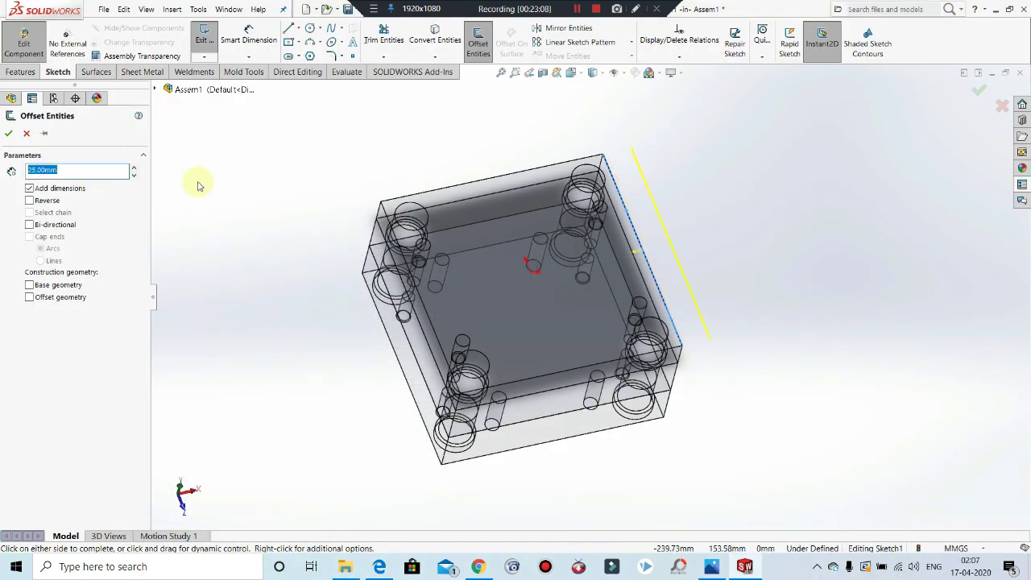
left_click(387, 218)
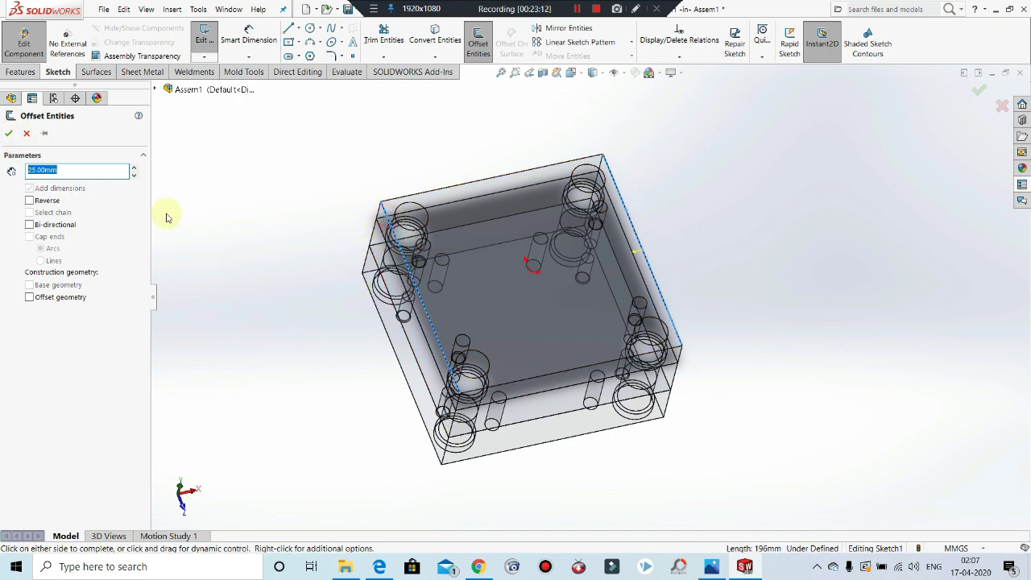
left_click(424, 306)
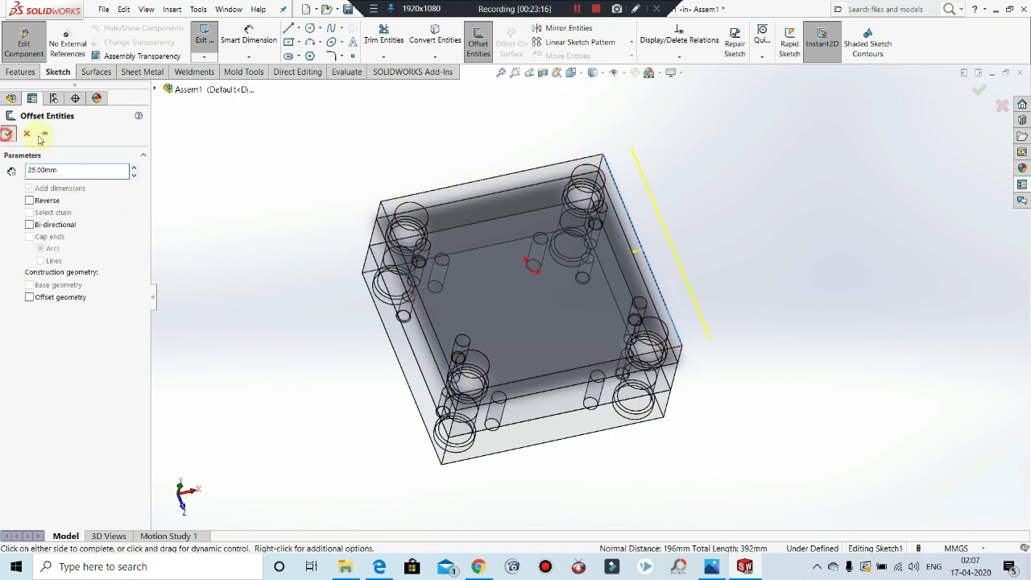
left_click(6, 134)
Step: Offset the opposite edge of the upper face, on the -X side, 25 mm outward
left_click(478, 42)
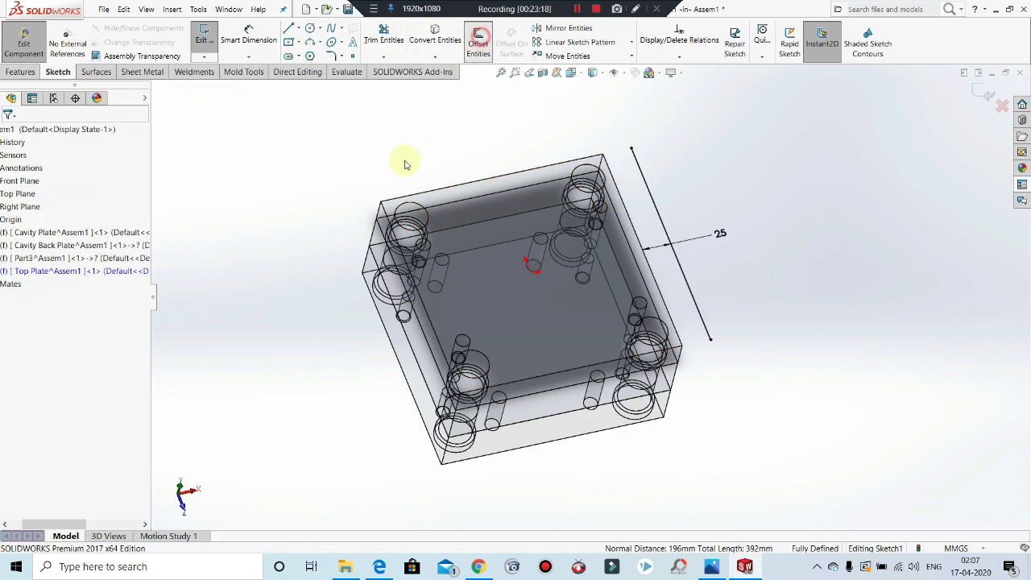
left_click(384, 206)
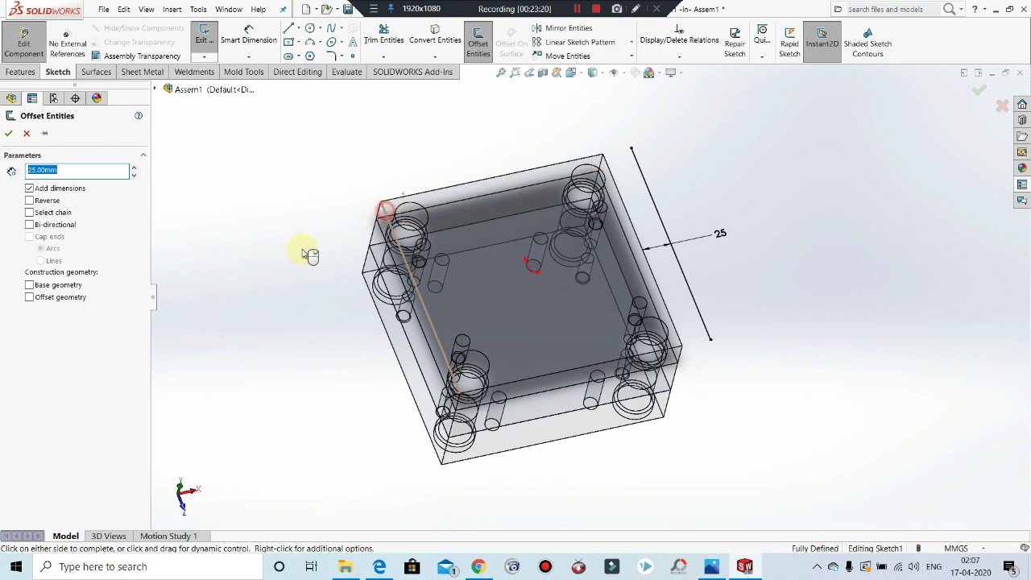
left_click(9, 133)
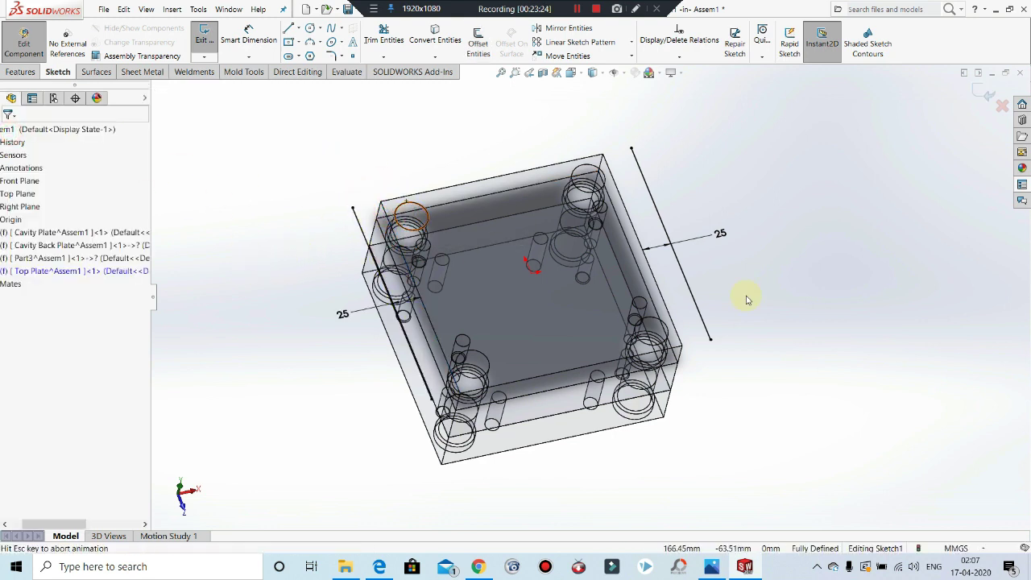
Step: Close the Top Plate outline with two 246 mm horizontal lines joining the ends of the offset lines
left_click(288, 29)
left_click(390, 138)
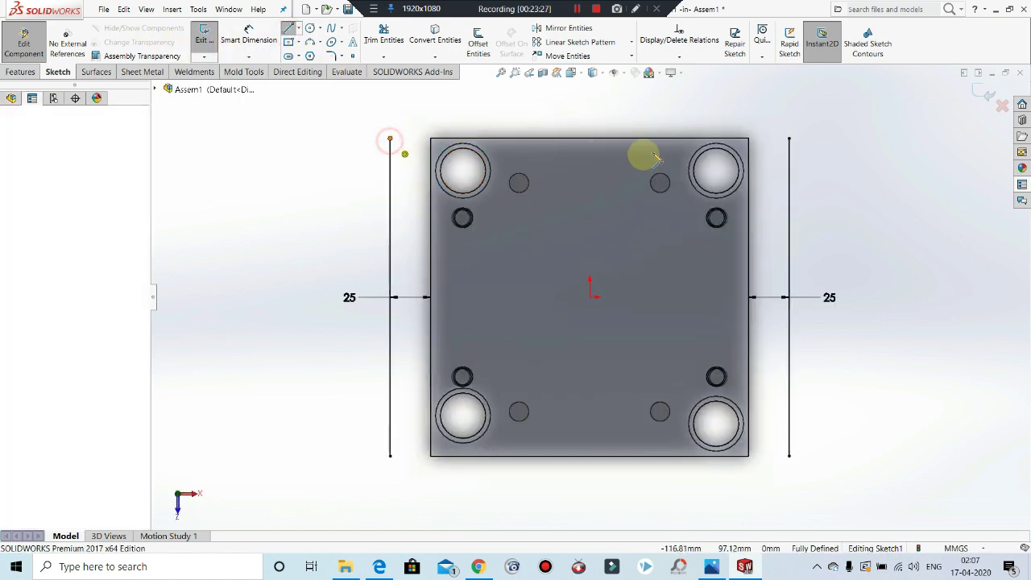
left_click(789, 138)
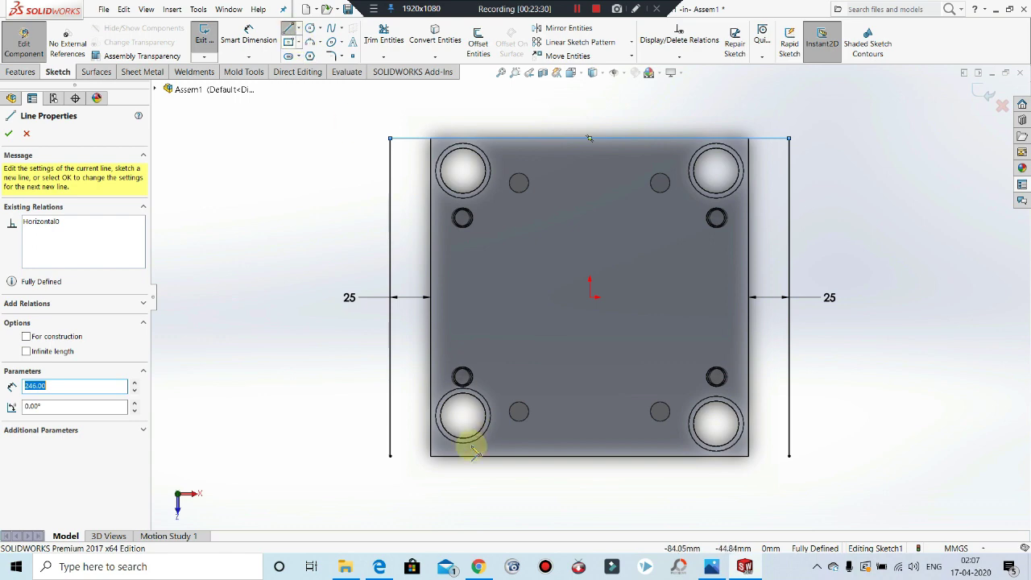
left_click(391, 456)
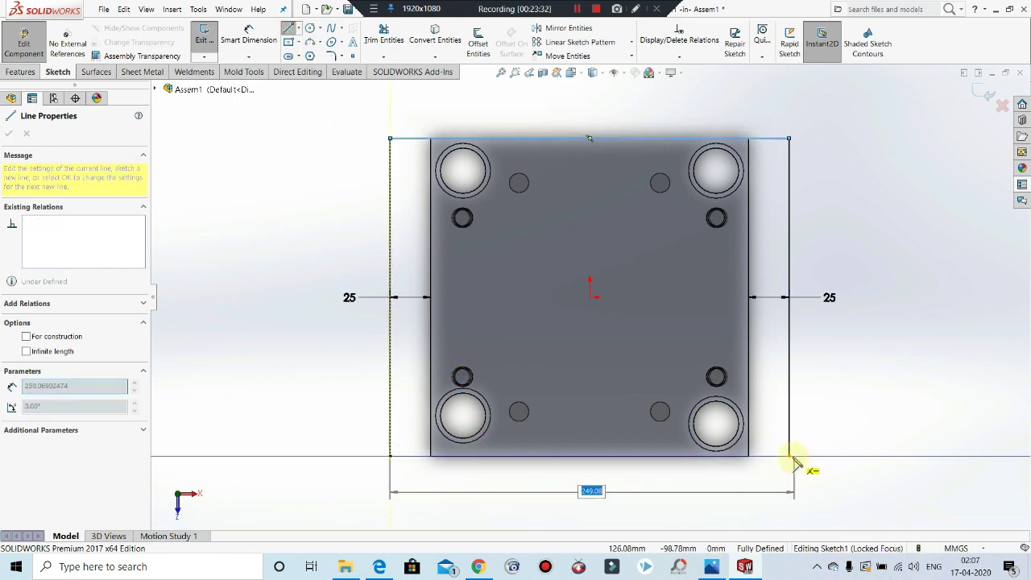
left_click(788, 456)
key("Escape")
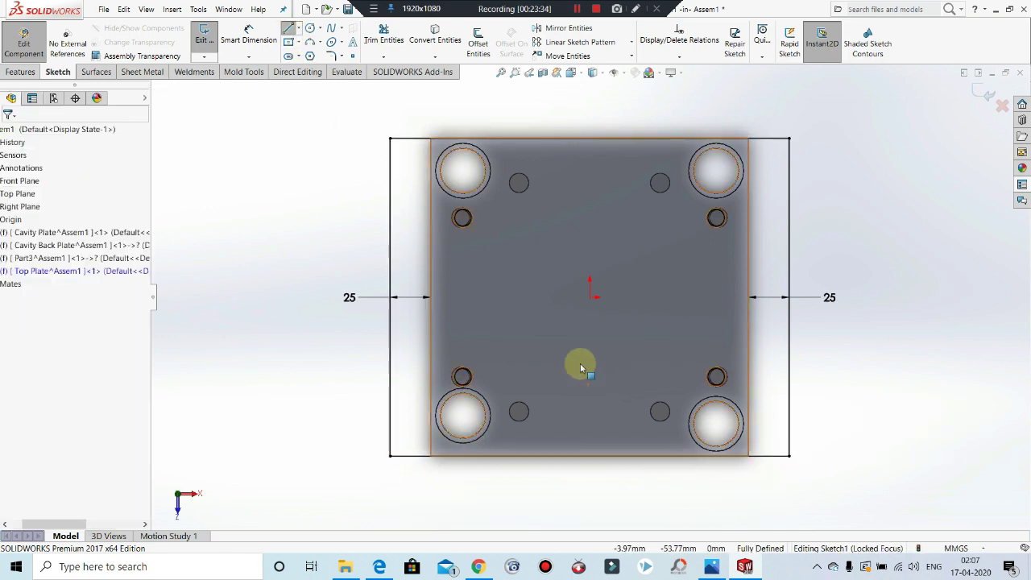
Step: Check the top plate's thickness in the section view of the PDF drawing and return to the model
middle_click_drag(580, 363, 472, 494)
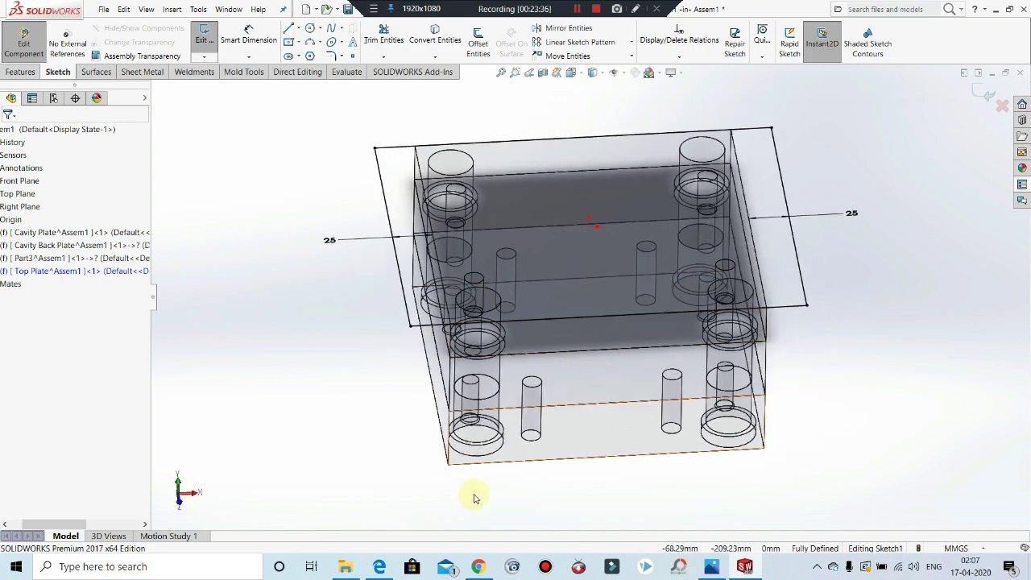
left_click(376, 568)
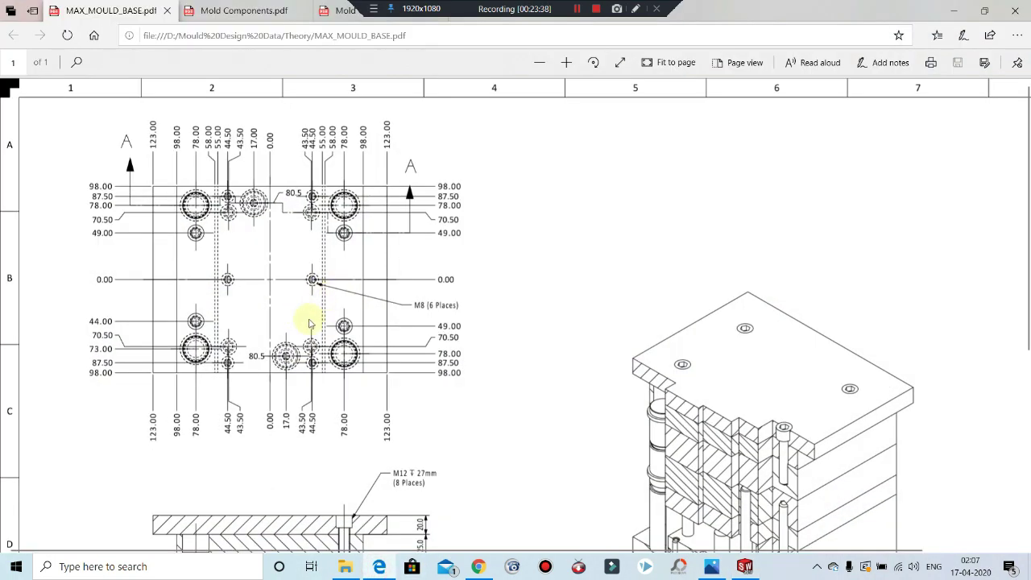
scroll(621, 346, "down", 3)
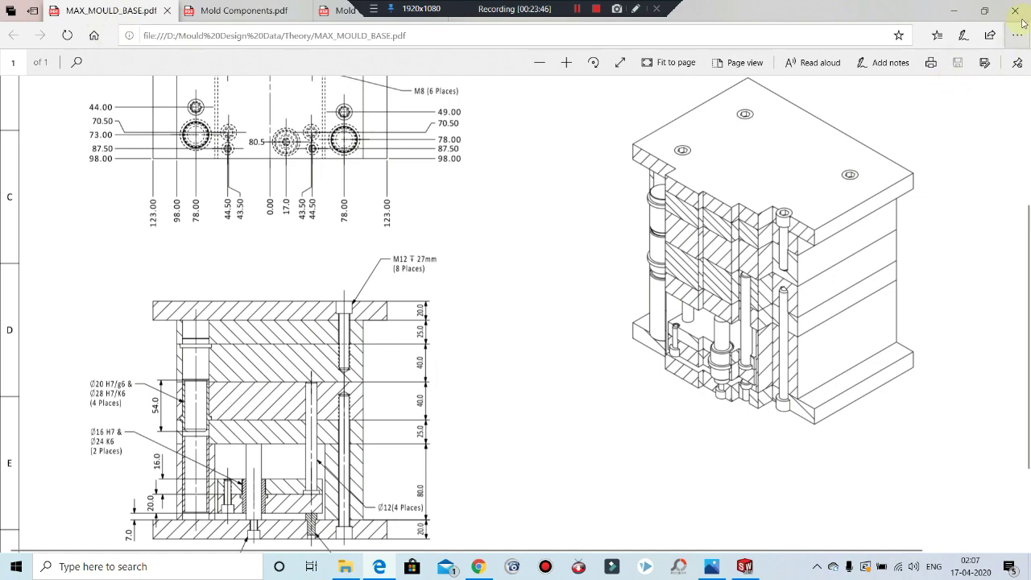
left_click(963, 12)
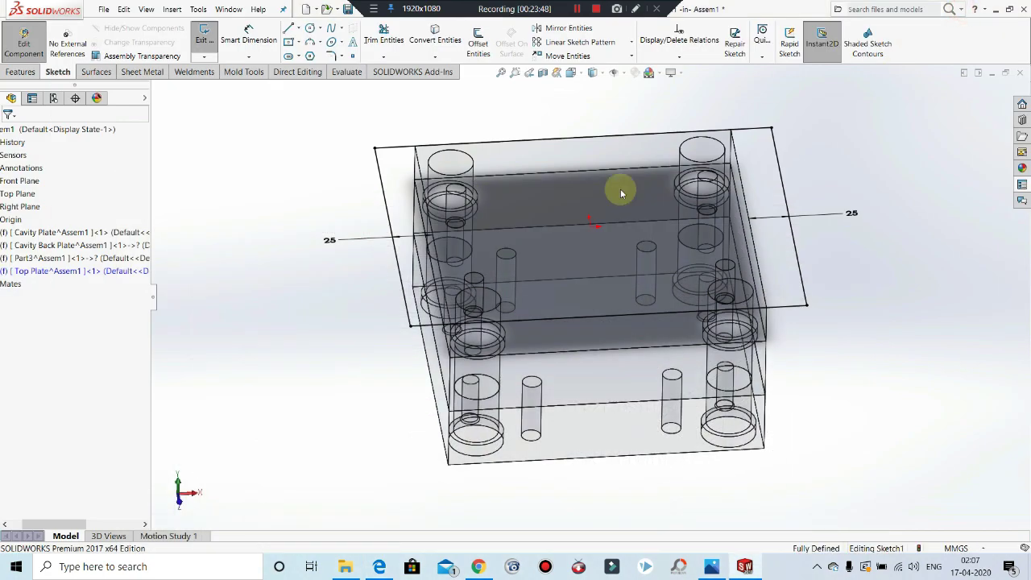
left_click(385, 570)
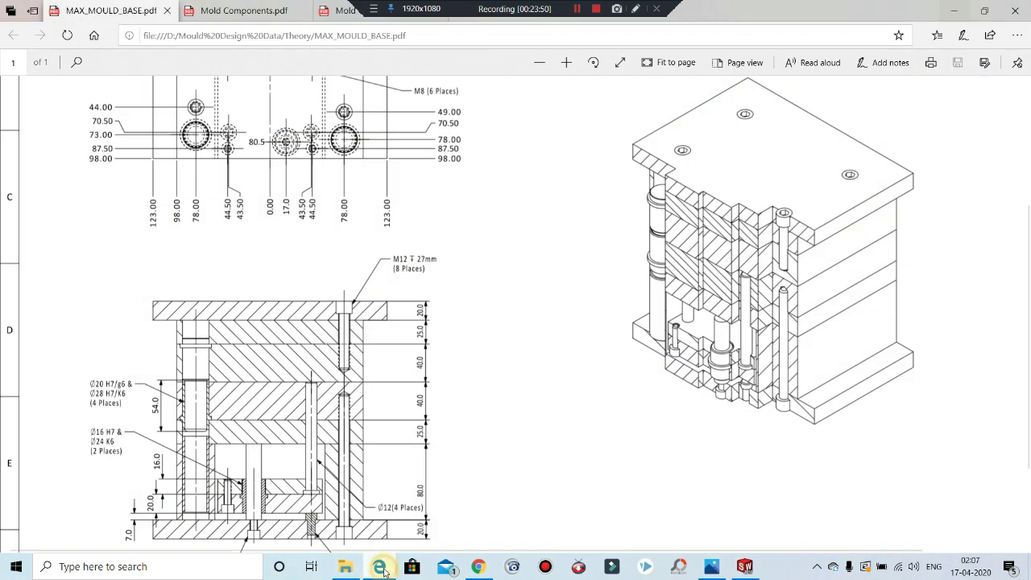
left_click(385, 571)
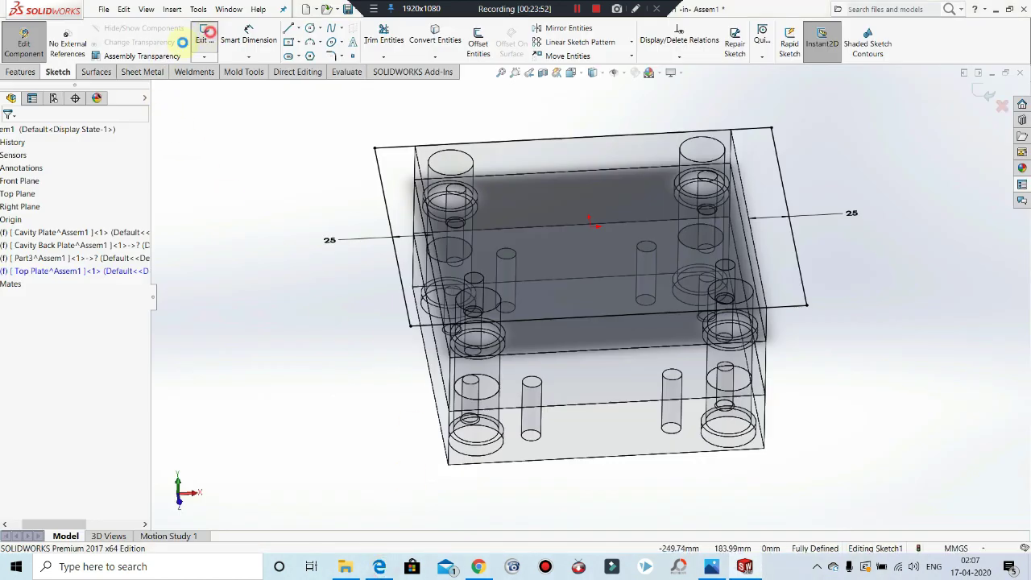
Step: Finish the Top Plate outline sketch and extrude it 20 mm upward as a blind boss
left_click(206, 36)
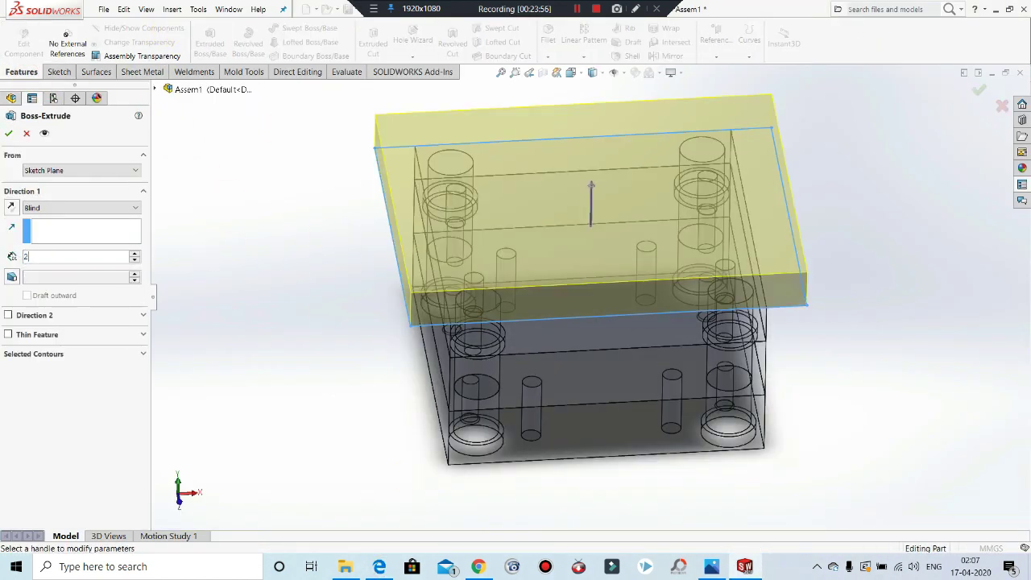
left_click(9, 134)
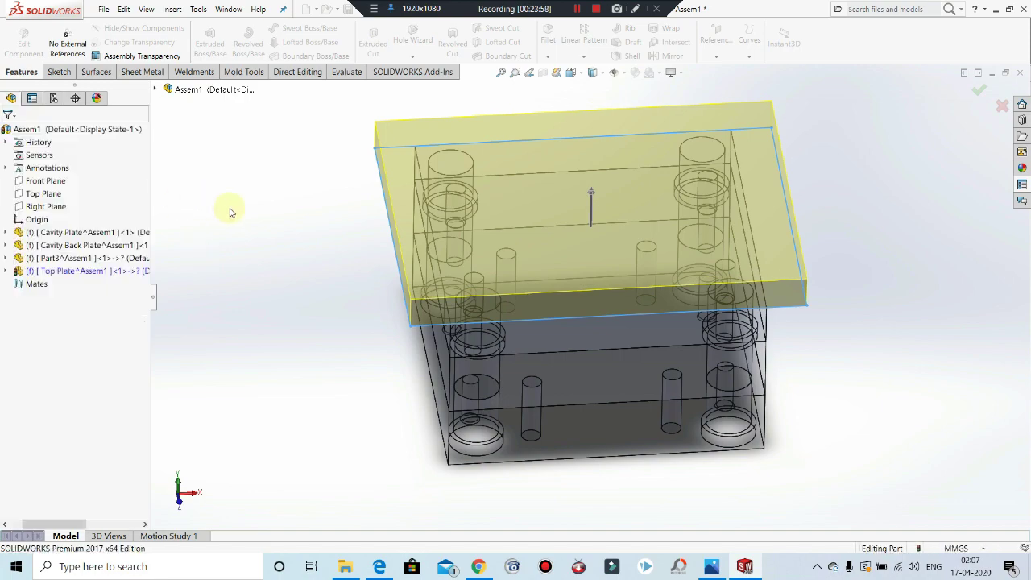
middle_click_drag(345, 318, 391, 260)
Step: Start a sketch on the Top Plate's upper face, hide the plate, and place a point at about X 42, Y 46 mm
left_click(605, 179)
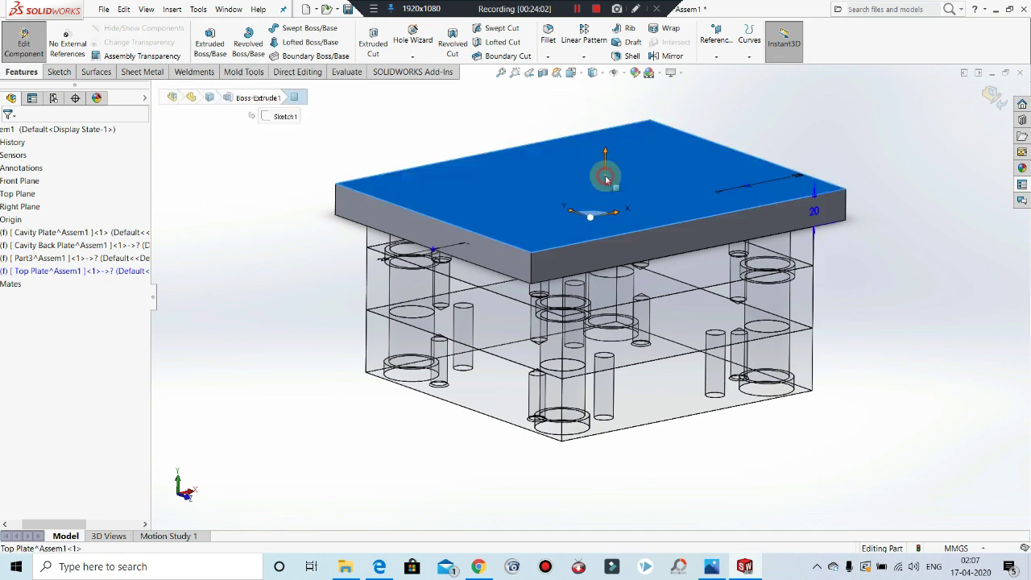
left_click(655, 145)
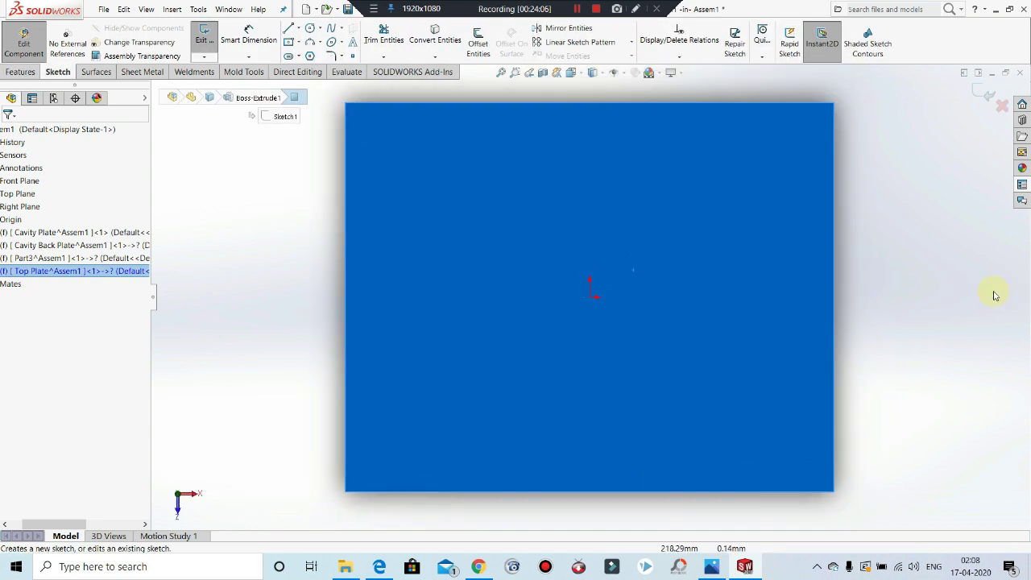
left_click(502, 166)
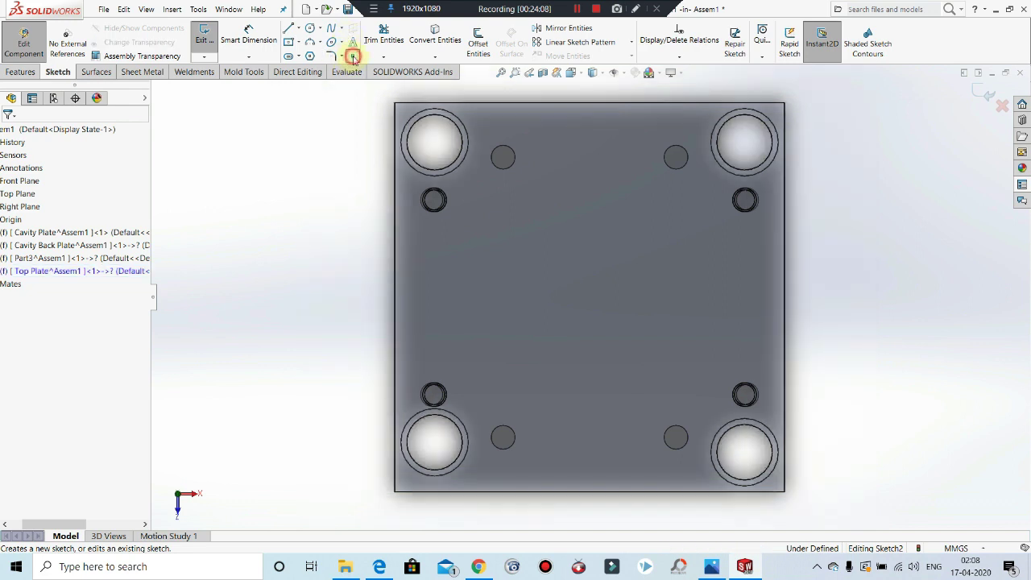
left_click(353, 57)
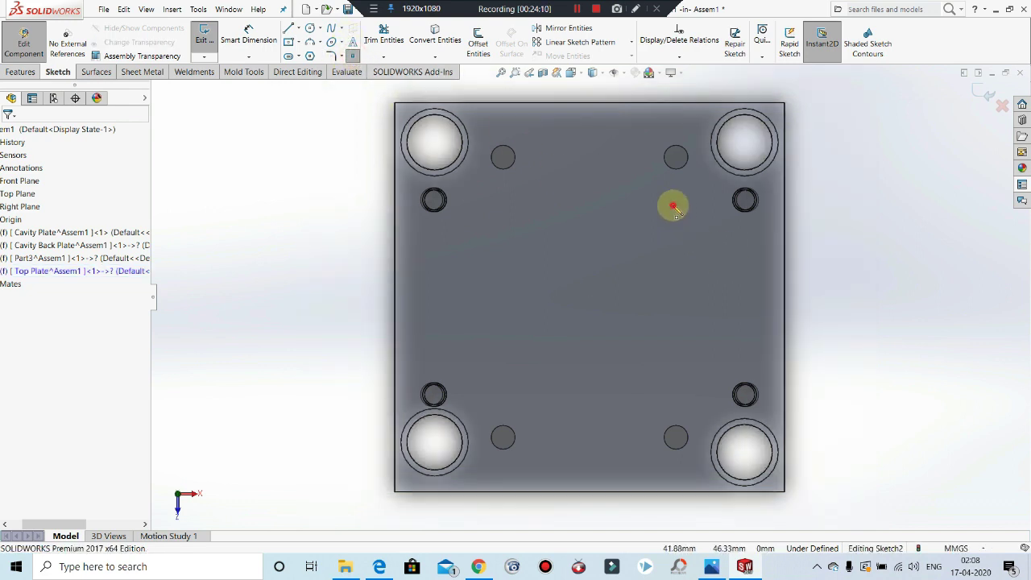
left_click(673, 207)
key("Escape")
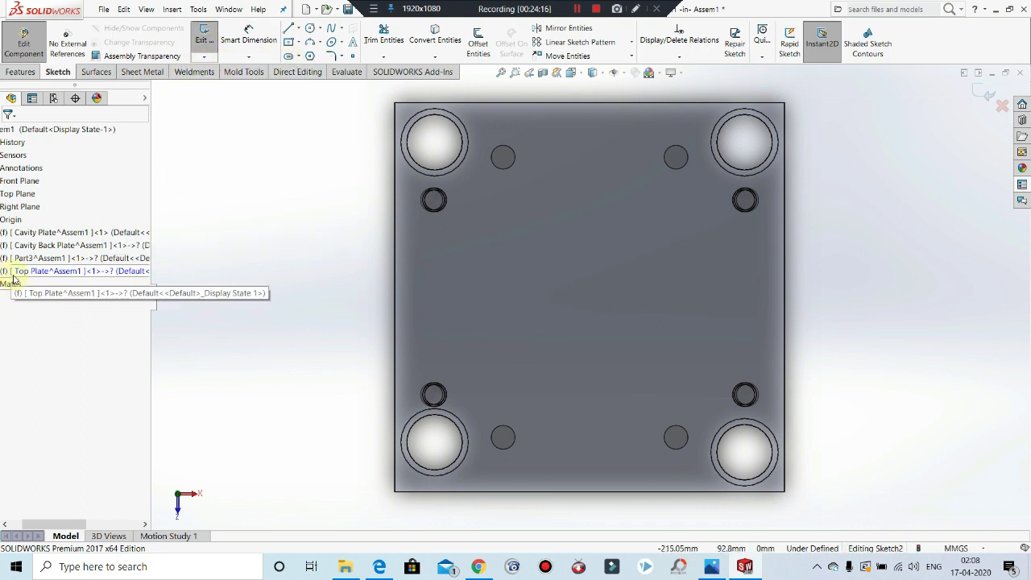
Step: Close the point sketch and leave Top Plate editing to return to the assembly
left_click_drag(54, 524, 40, 525)
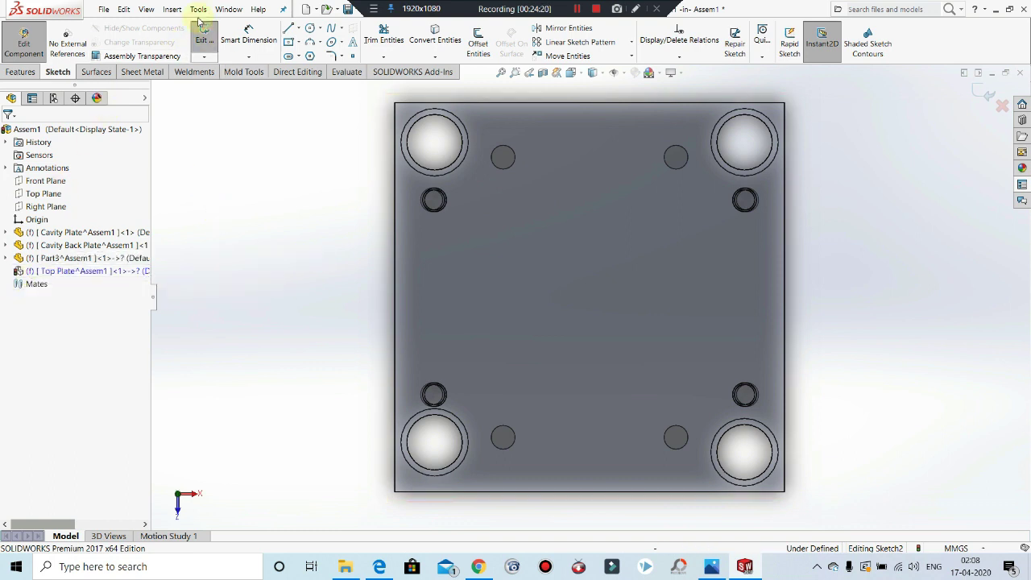
left_click(208, 40)
left_click(233, 277)
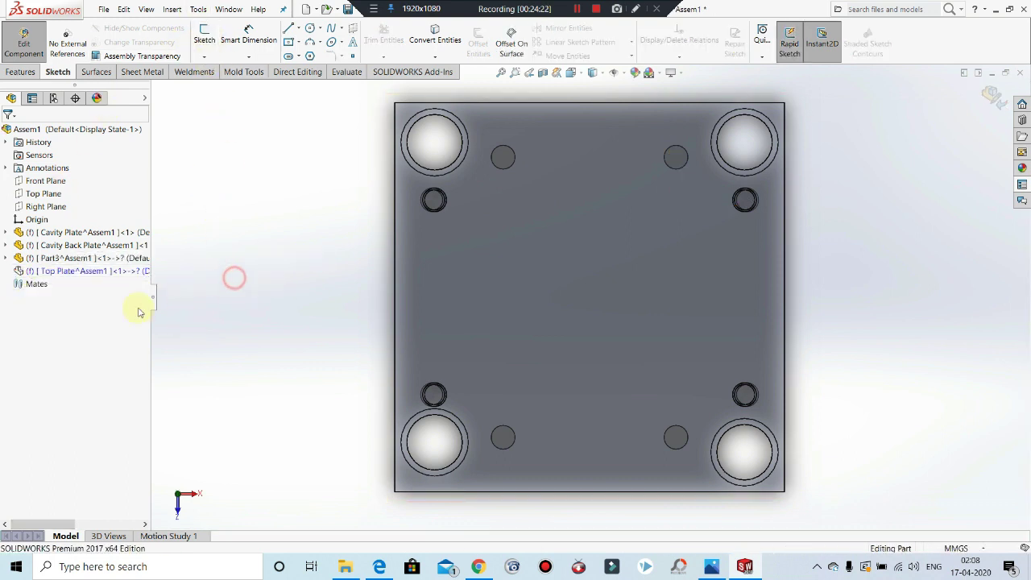
left_click(71, 271)
right_click(71, 272)
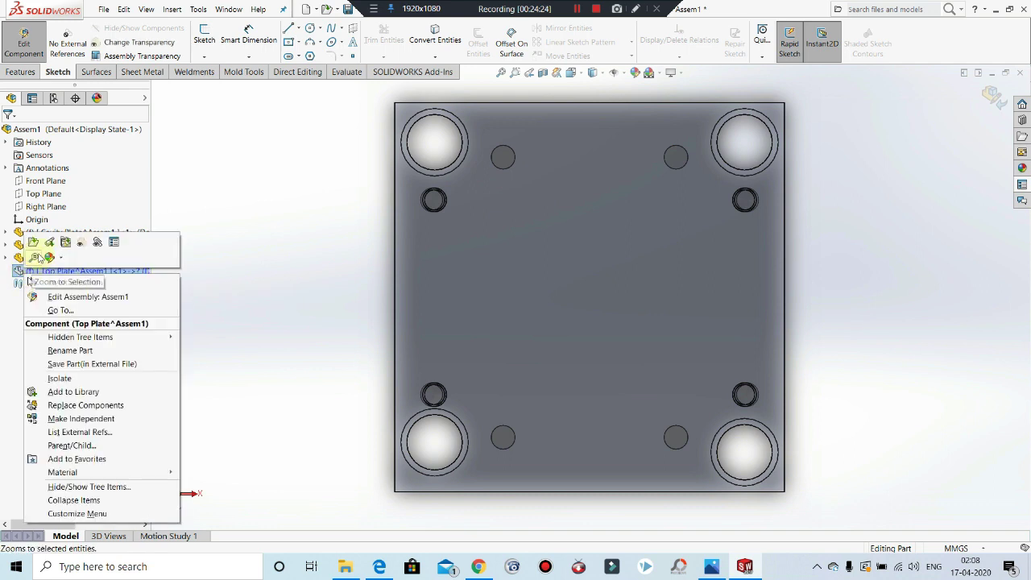
left_click(241, 219)
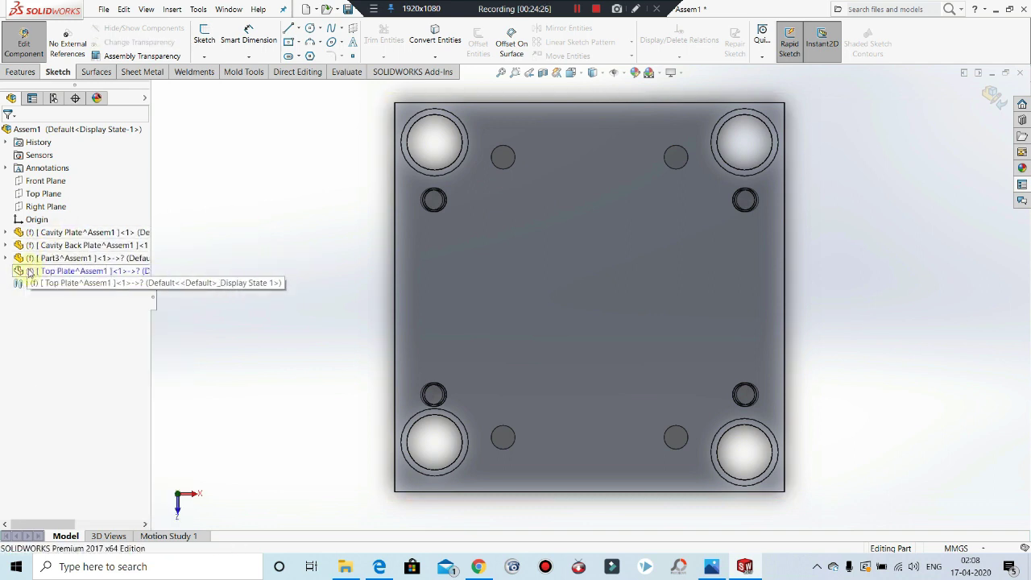
left_click(24, 45)
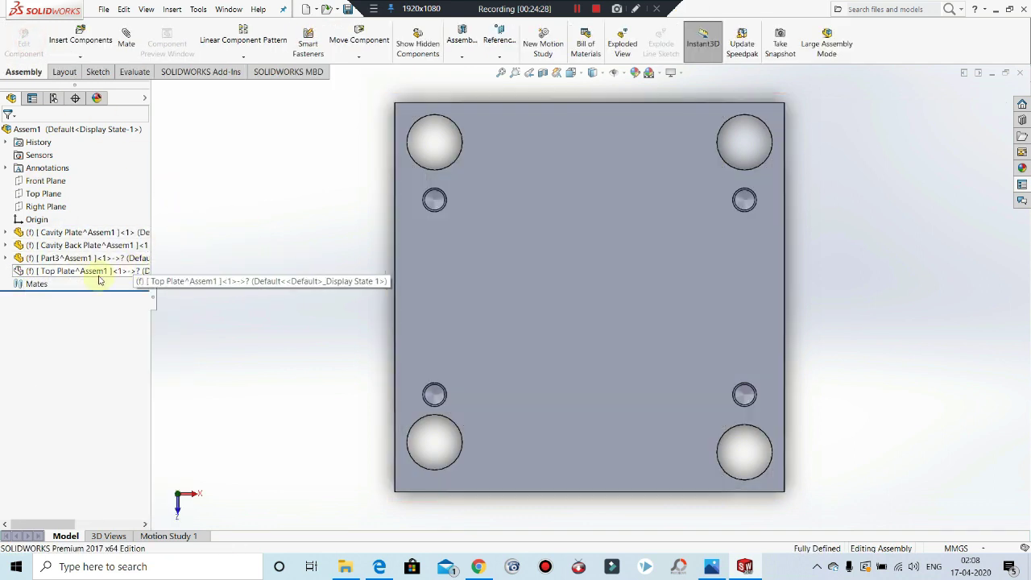
Step: Show the hidden Top Plate component and reopen it for editing in the assembly
left_click(83, 273)
right_click(83, 272)
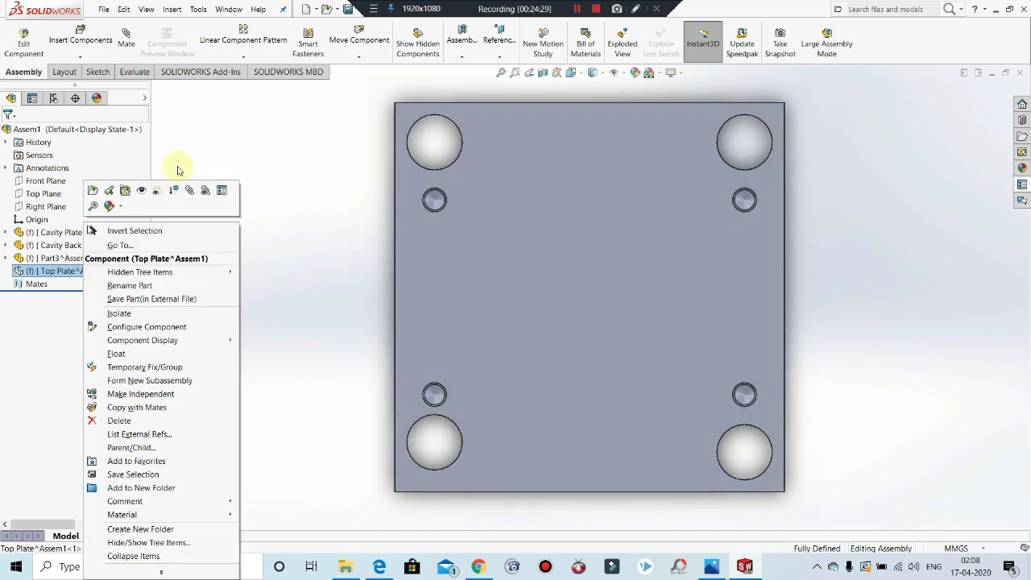
left_click(141, 193)
right_click(76, 270)
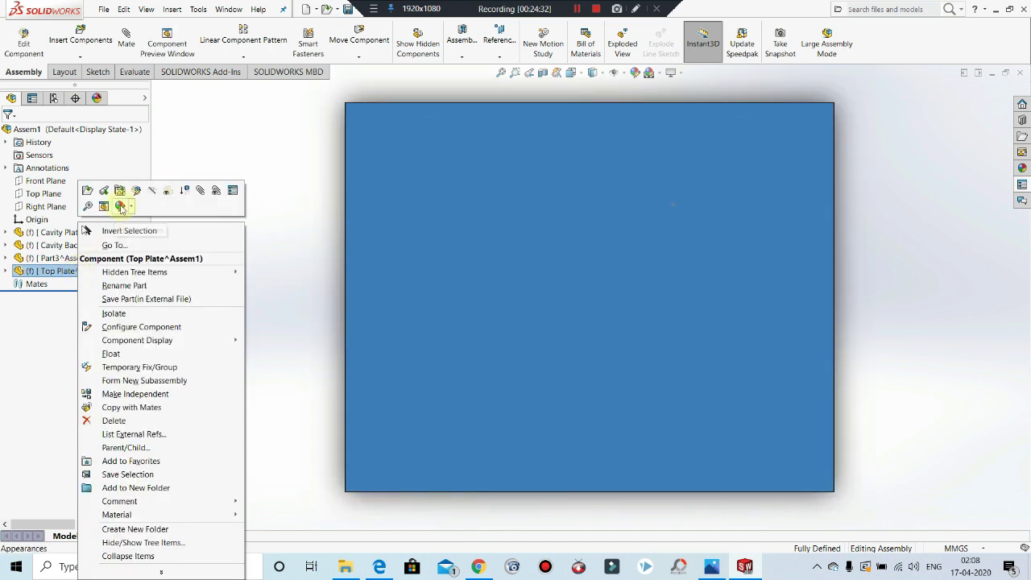
left_click(138, 190)
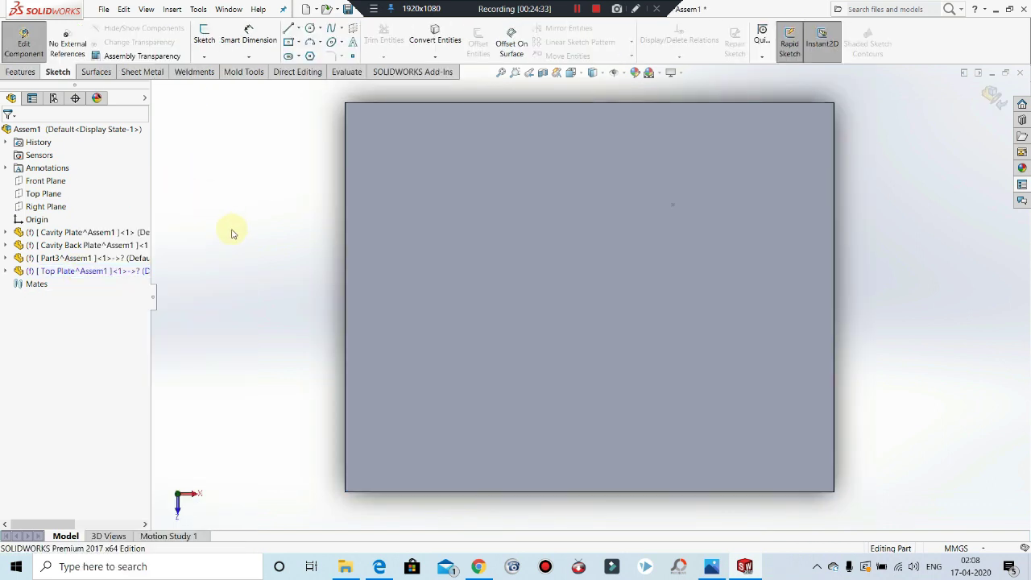
Step: Expand the Top Plate's features and start a new sketch on its upper face, viewed straight on
left_click(5, 271)
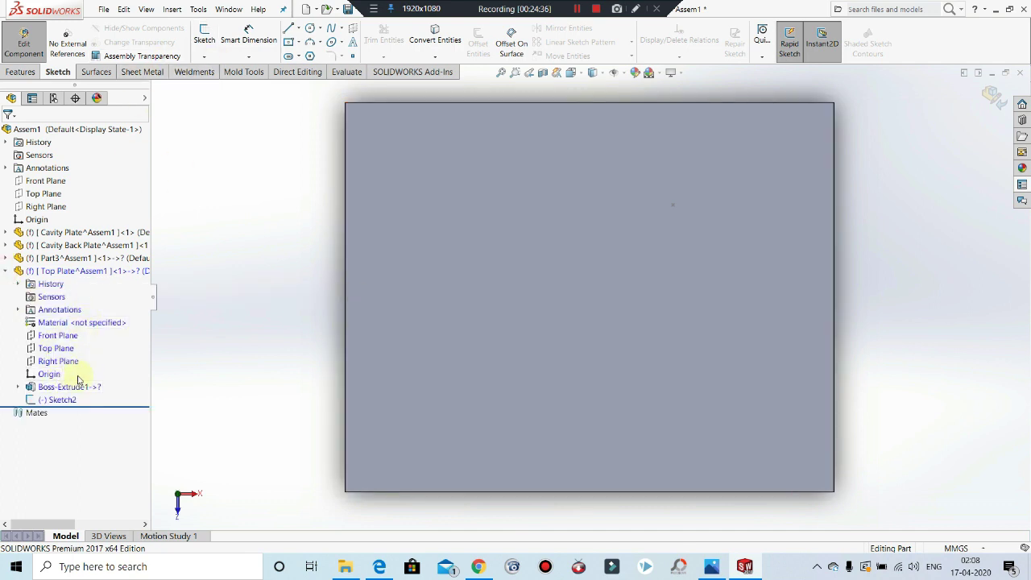
left_click(58, 400)
left_click(233, 227)
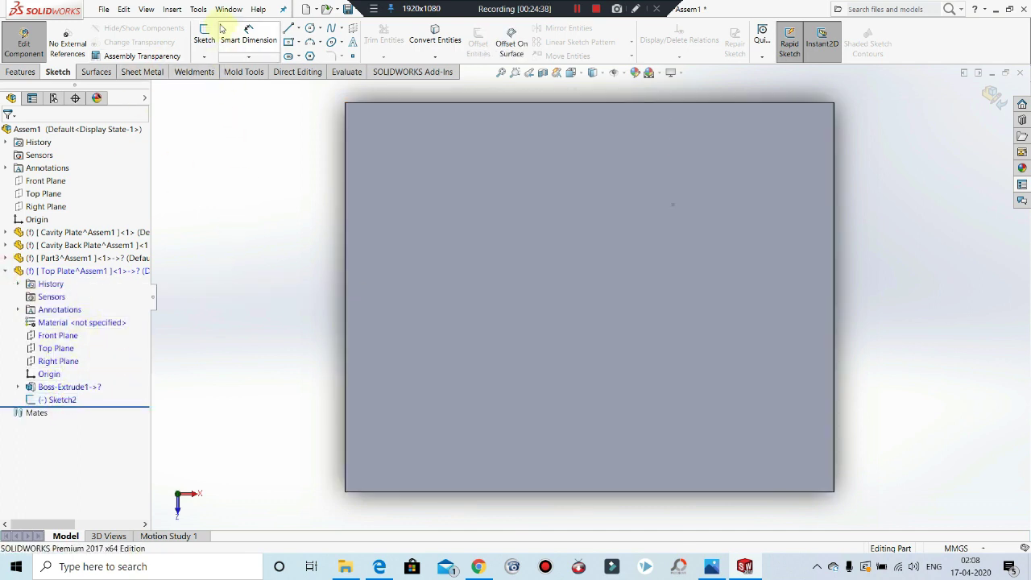
left_click(204, 32)
left_click(485, 230)
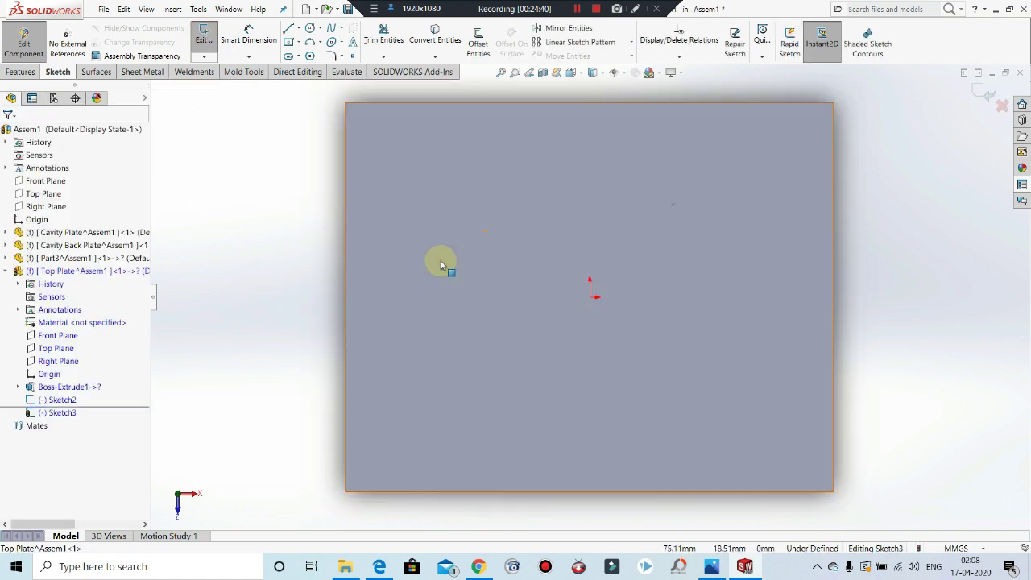
middle_click_drag(414, 255, 419, 231)
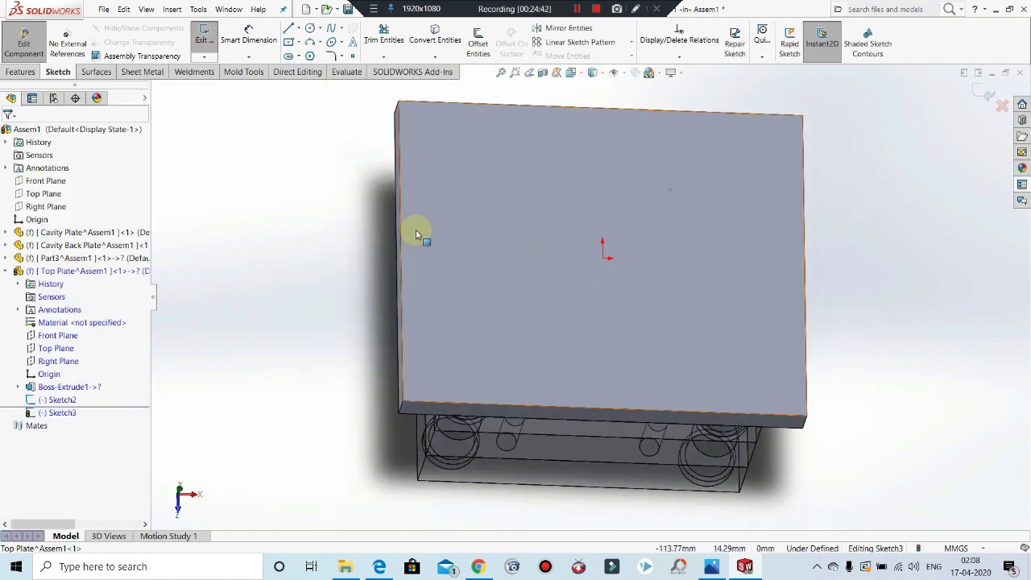
key("ctrl+8")
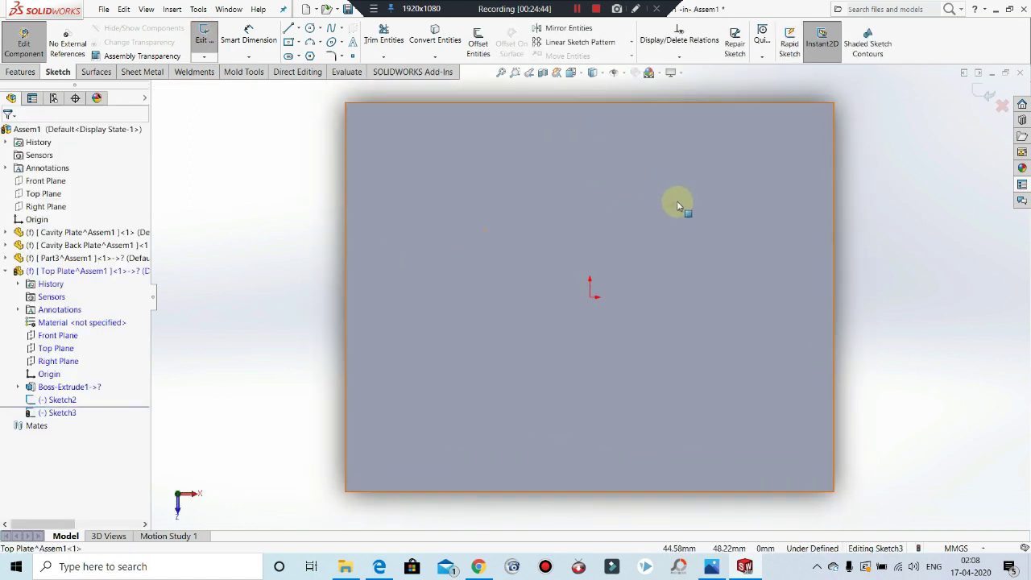
Step: Place a sketch point in the upper-right quadrant of the Top Plate face, beside the point from the earlier sketch
left_click(675, 205)
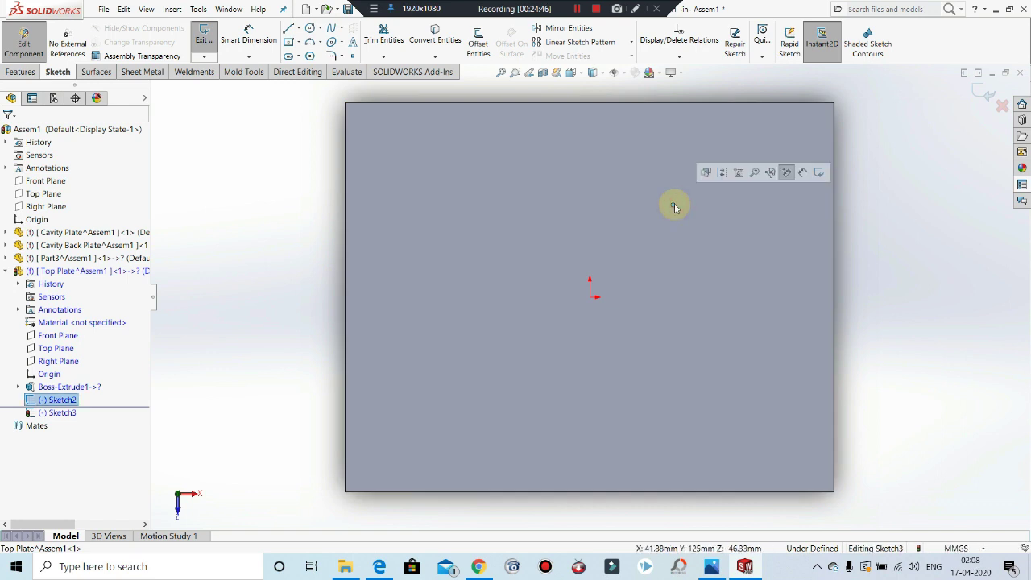
right_click(674, 206)
left_click(287, 189)
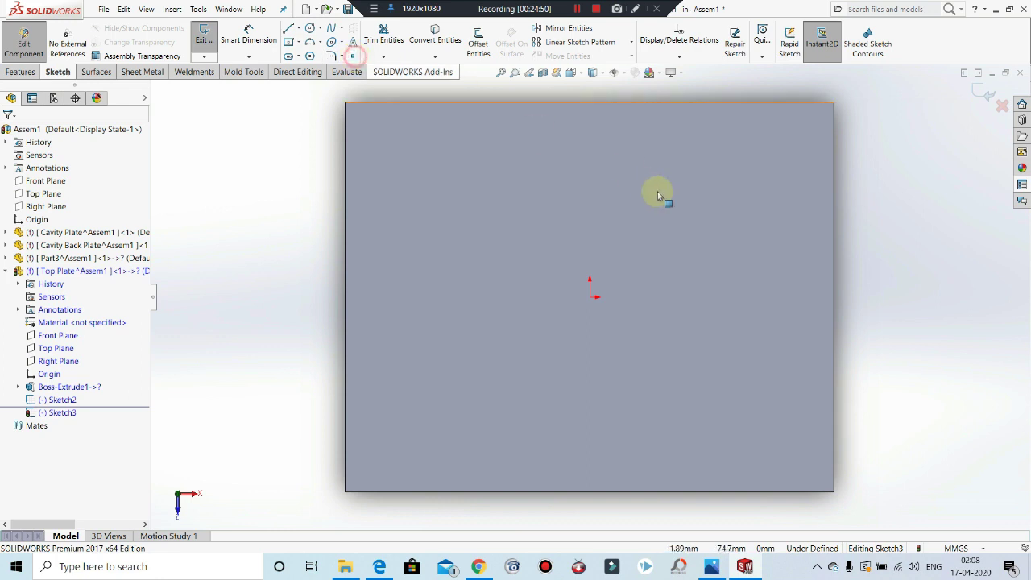
left_click(354, 56)
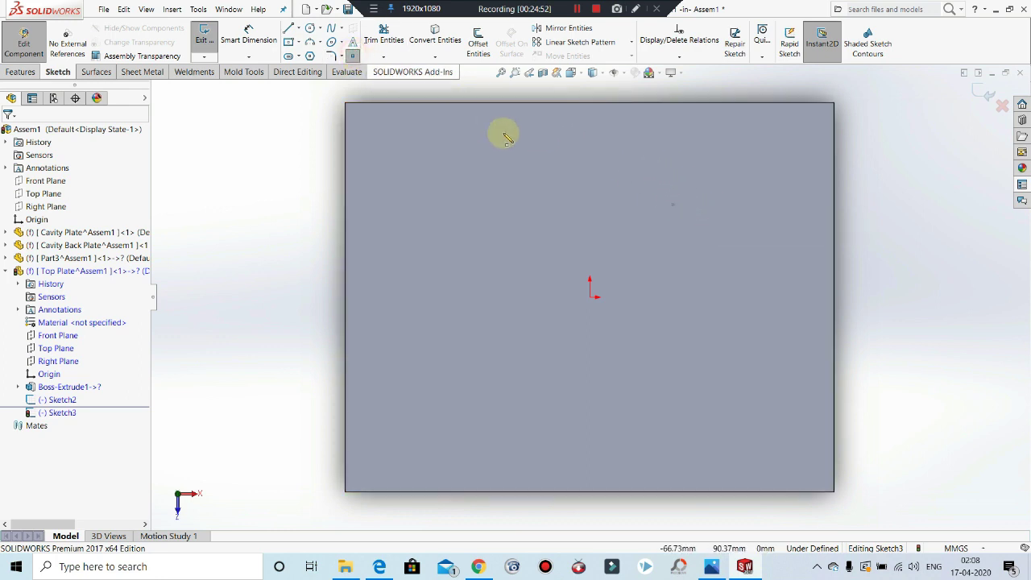
left_click(705, 223)
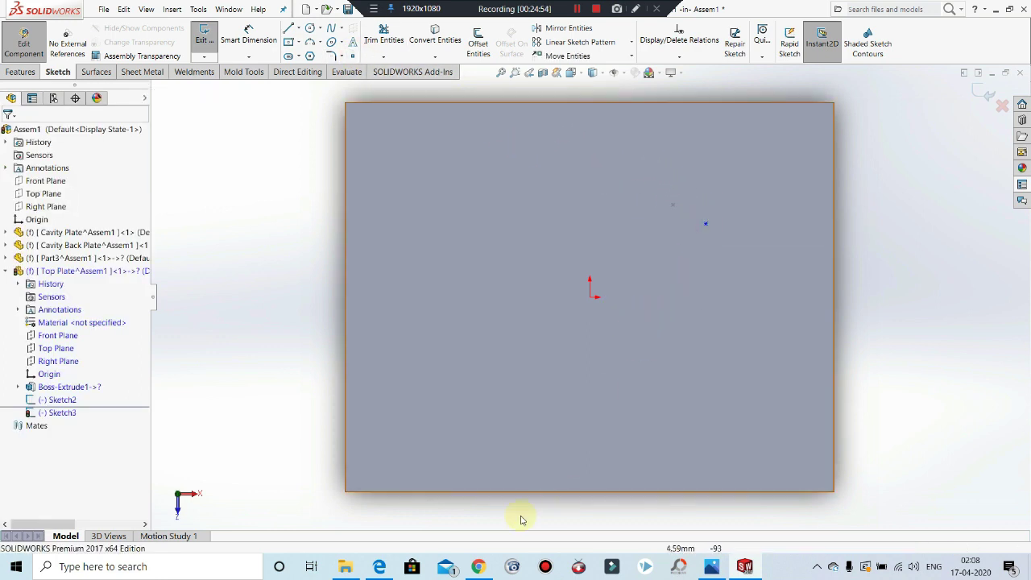
Step: Check the M12 screw hole positions in the plan and section views of the PDF drawing and return to the model
left_click(379, 567)
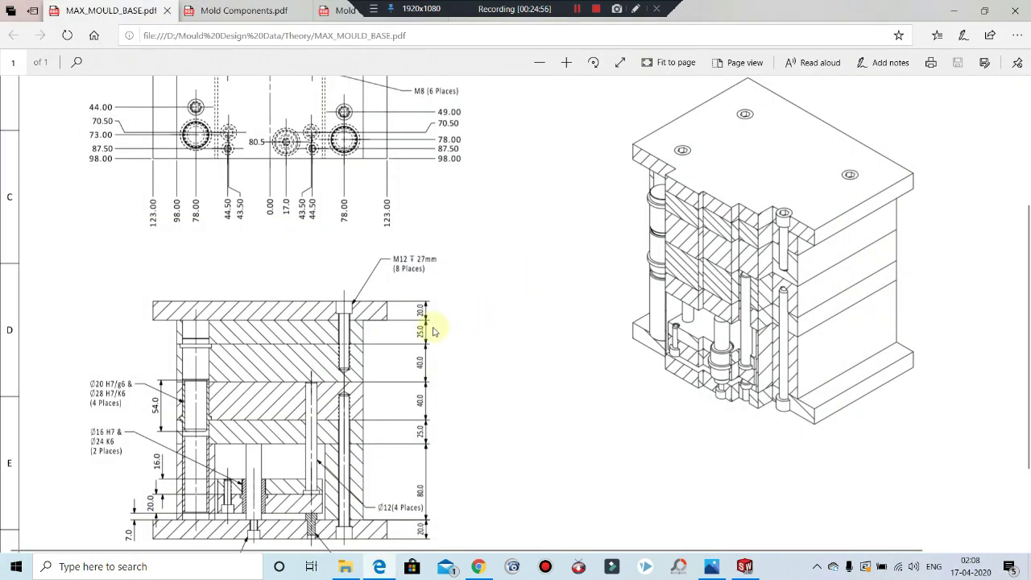
scroll(432, 330, "up", 1)
scroll(357, 340, "down", 2)
scroll(395, 346, "up", 2)
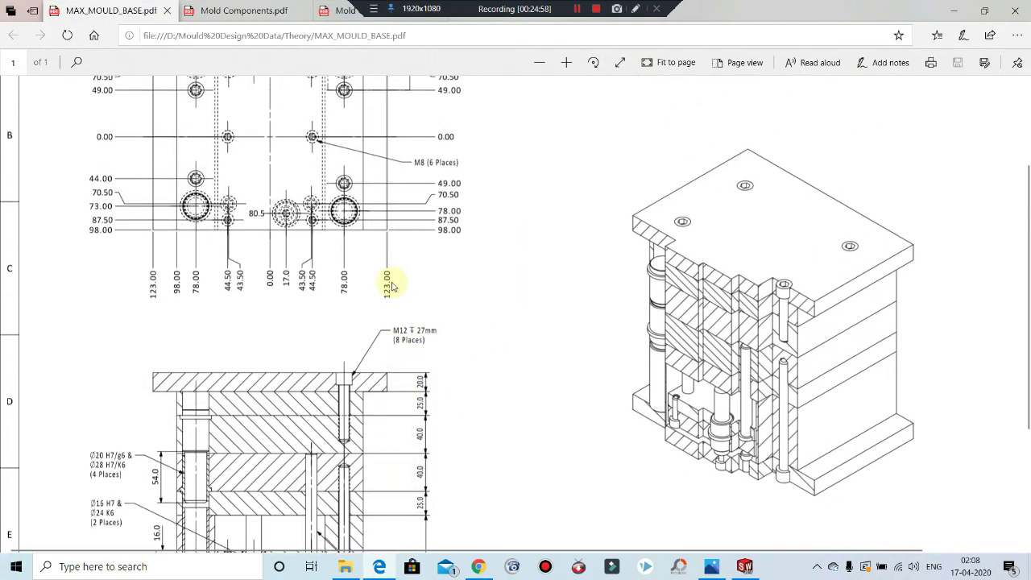
scroll(394, 310, "down", 1)
scroll(395, 330, "up", 2)
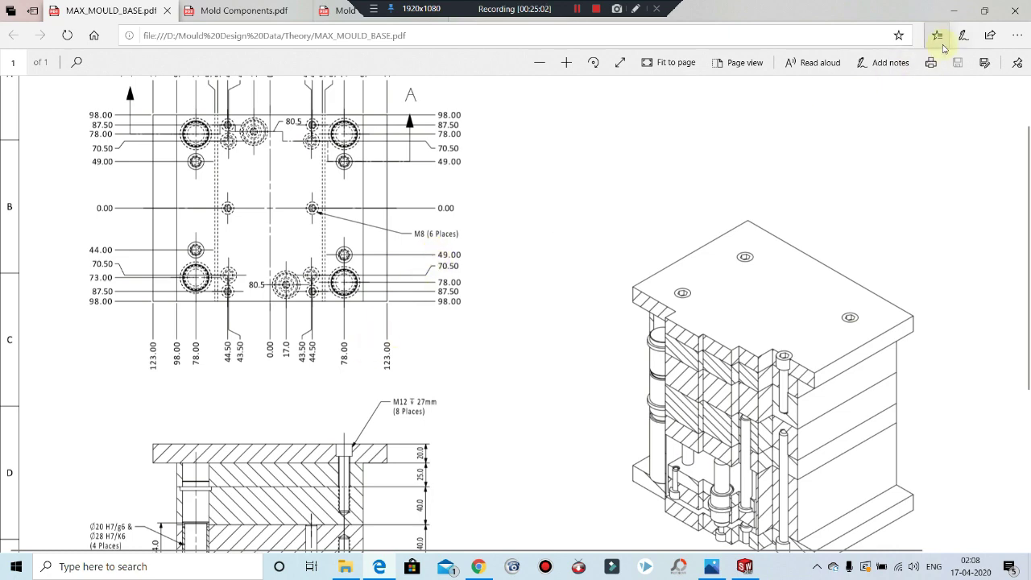
left_click(953, 12)
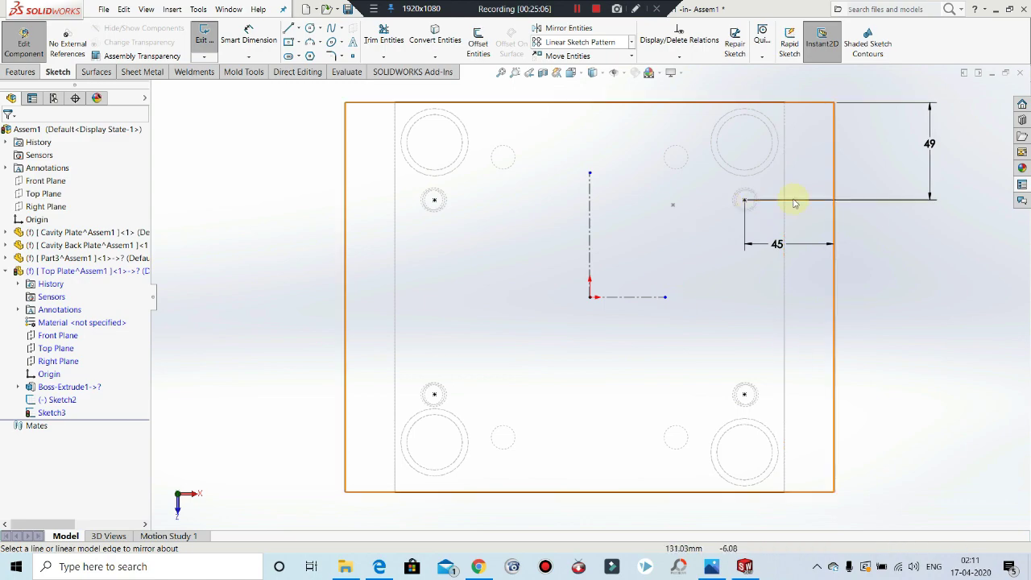
Step: Close the hole-position sketch and set up a Hole Wizard counterbore to ISO, size M12, for Hex Bolt Grade C ISO 4016
left_click(204, 33)
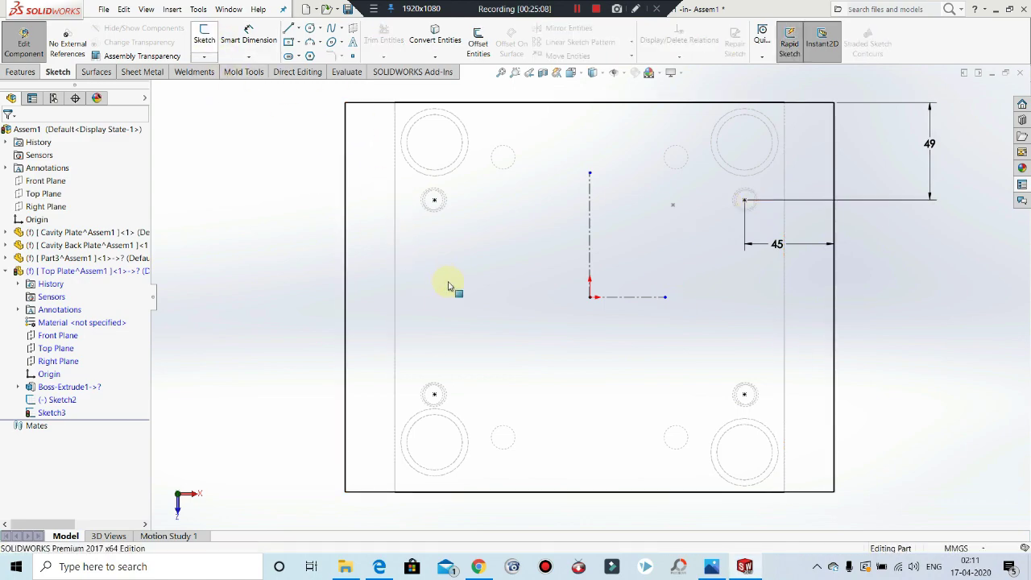
middle_click_drag(566, 347, 573, 226)
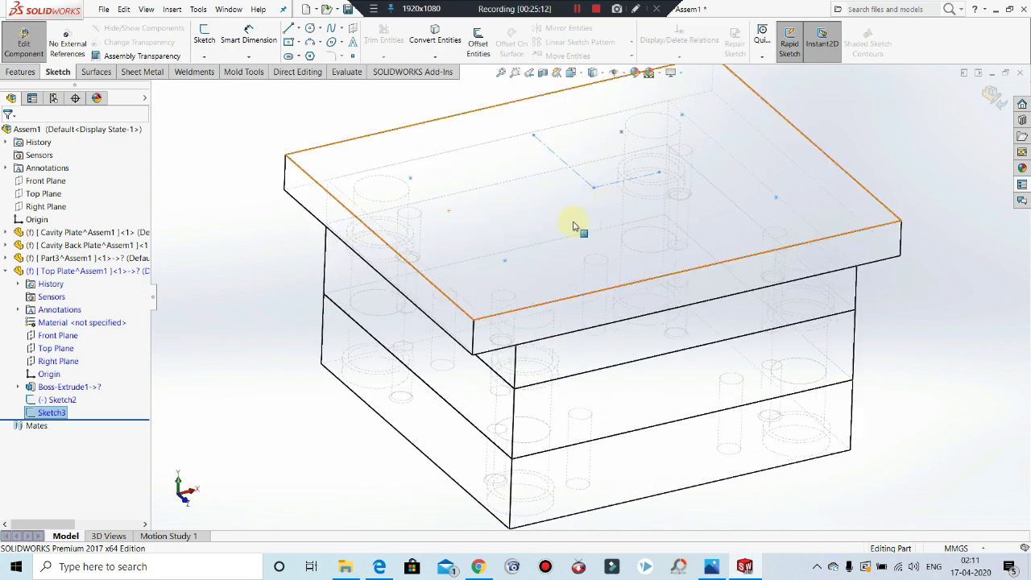
left_click(37, 72)
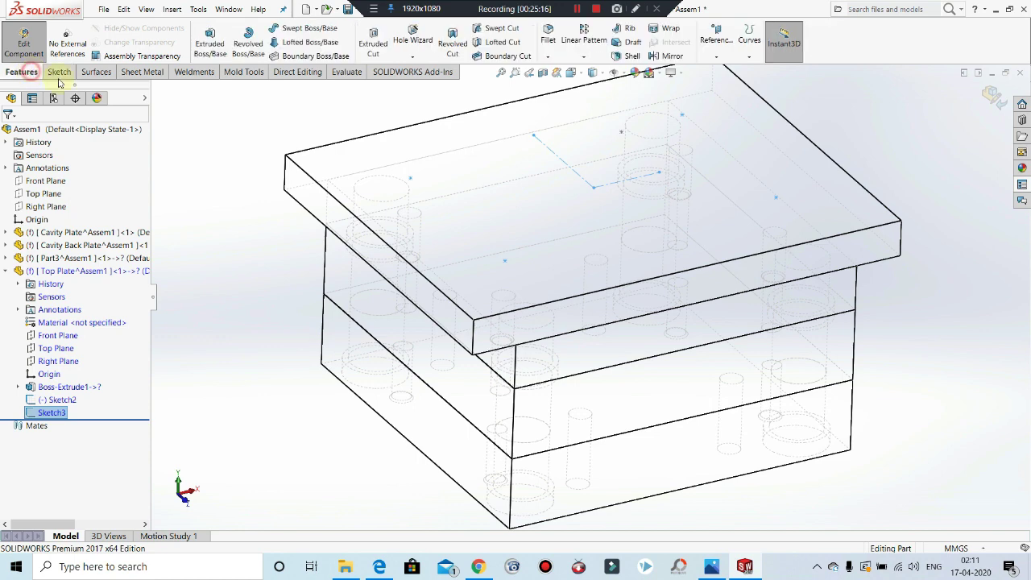
left_click(417, 31)
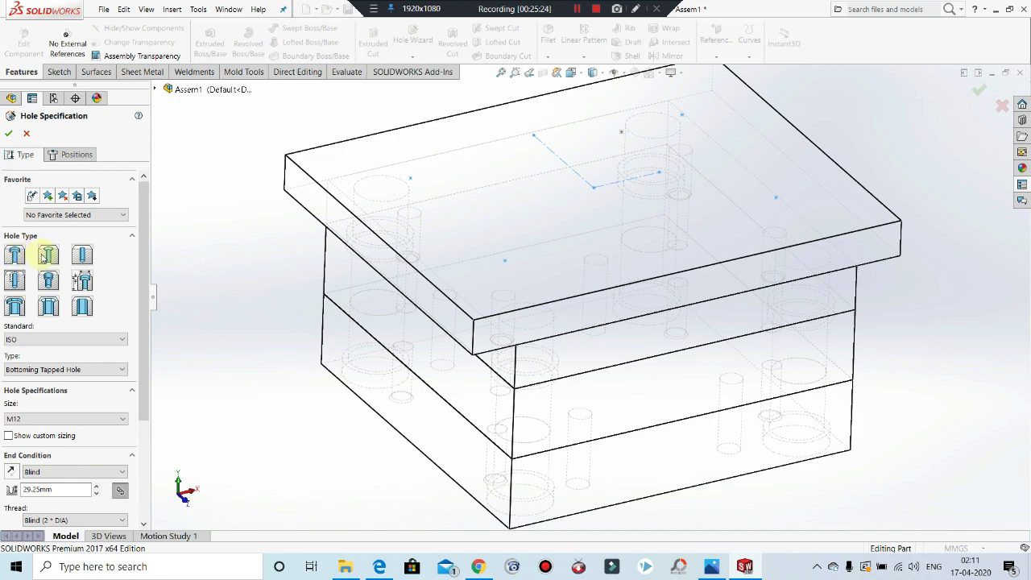
left_click(16, 254)
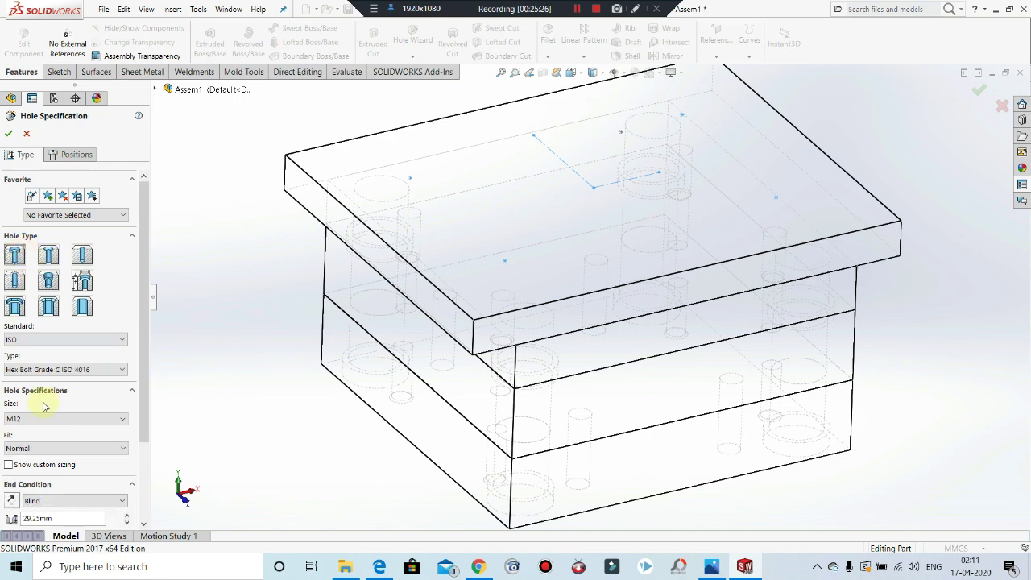
left_click(81, 157)
left_click(71, 270)
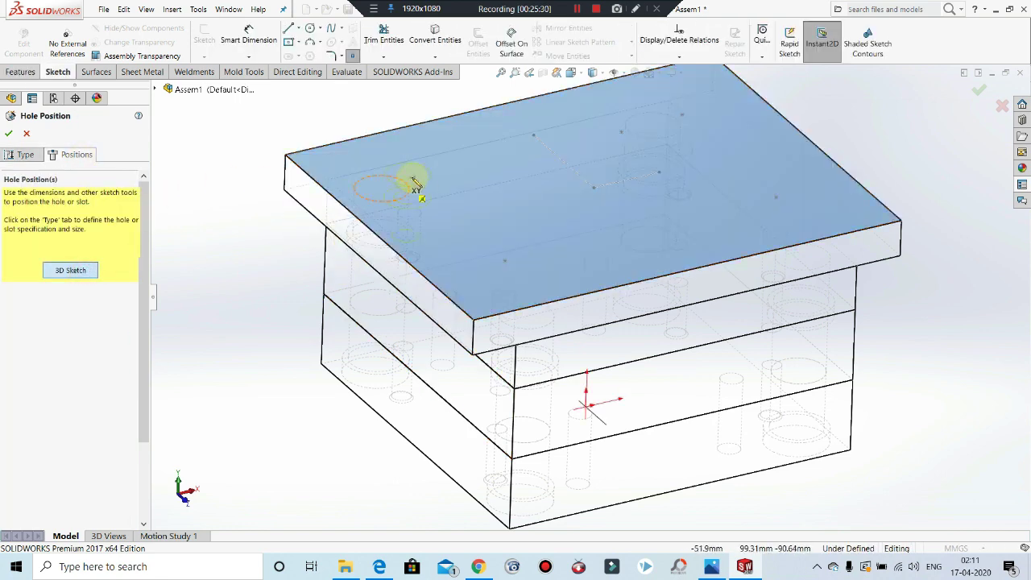
left_click(411, 178)
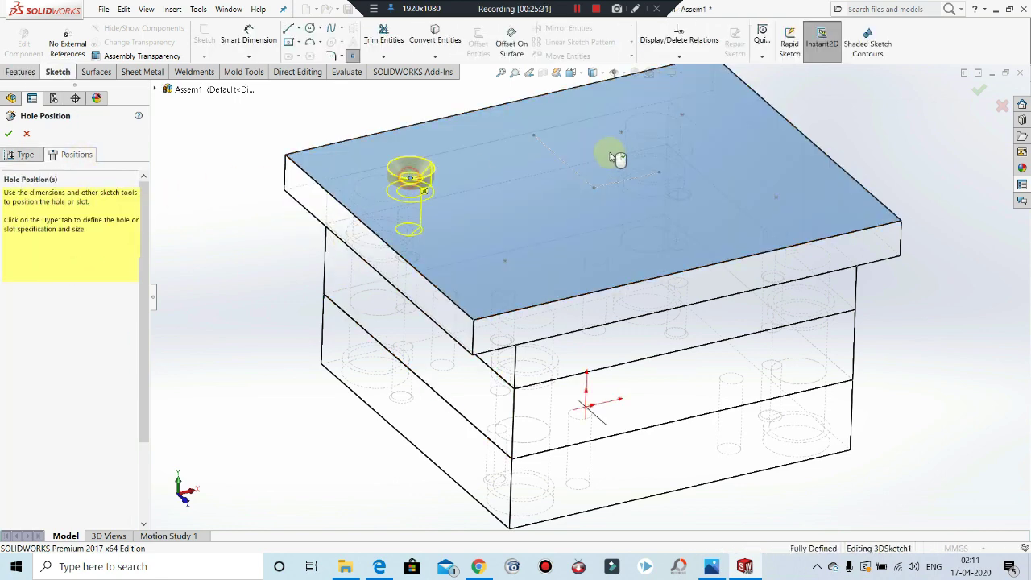
left_click(683, 117)
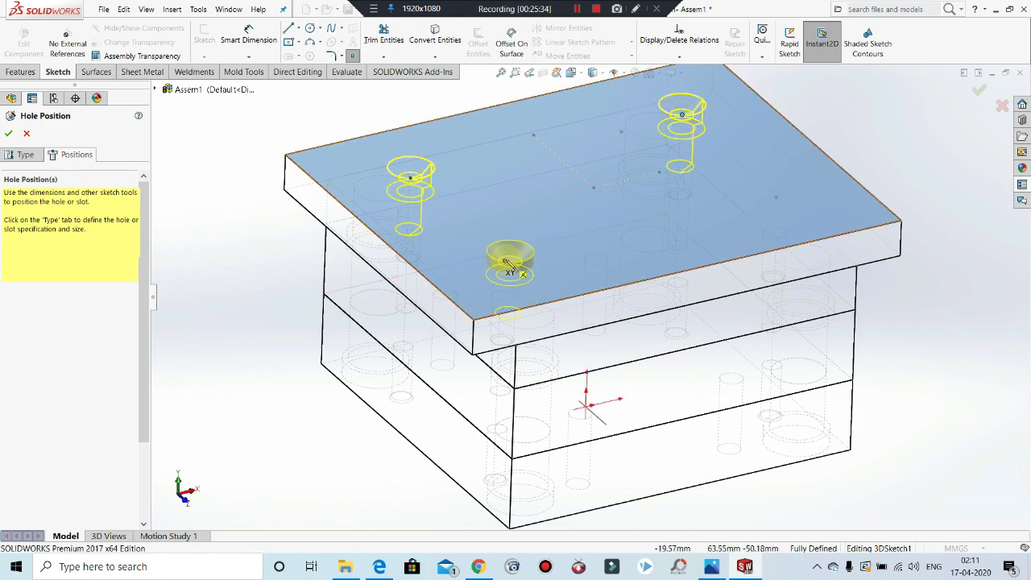
left_click(501, 259)
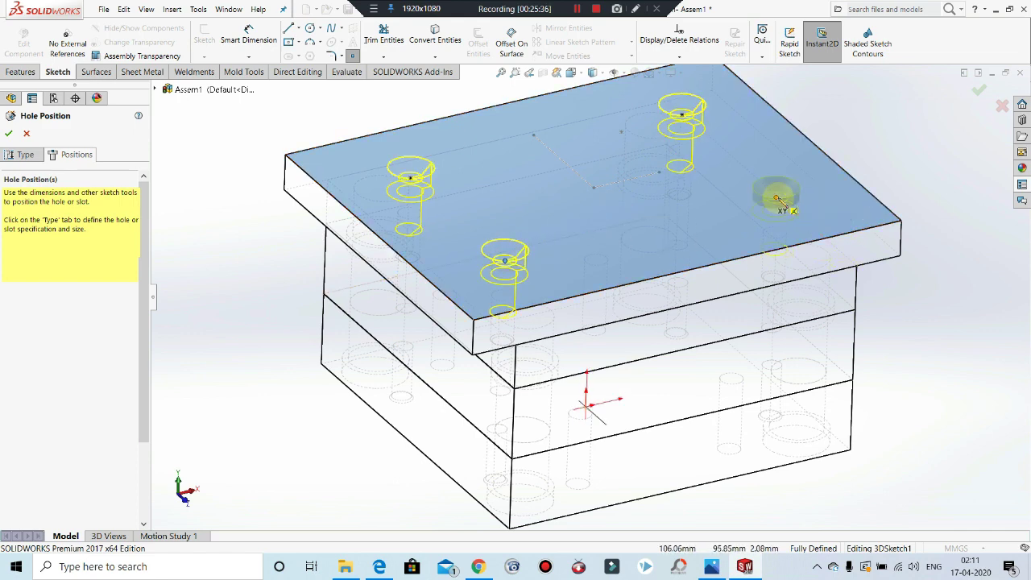
left_click(779, 201)
middle_click_drag(593, 202, 586, 154)
left_click(22, 155)
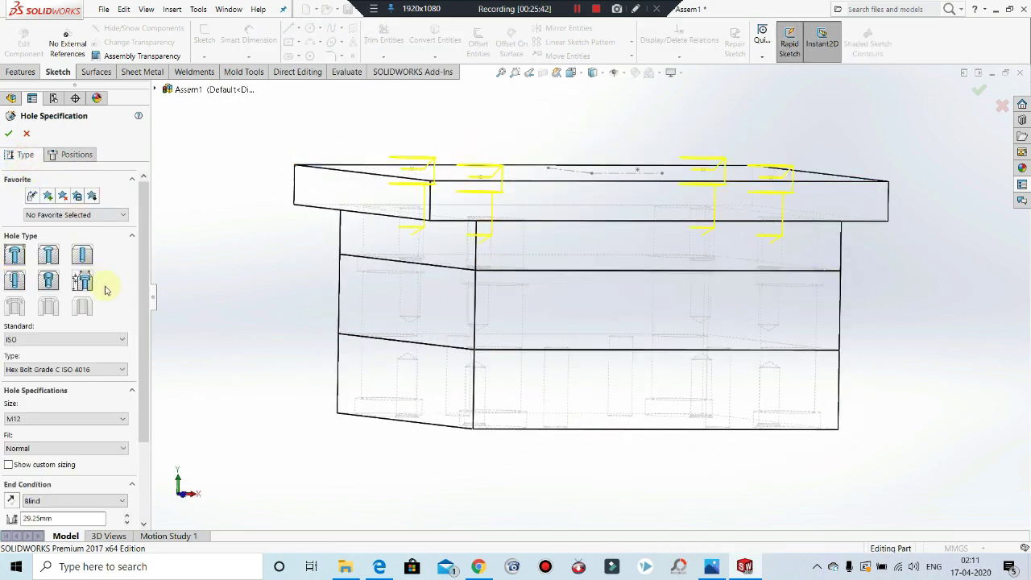
left_click_drag(138, 341, 143, 388)
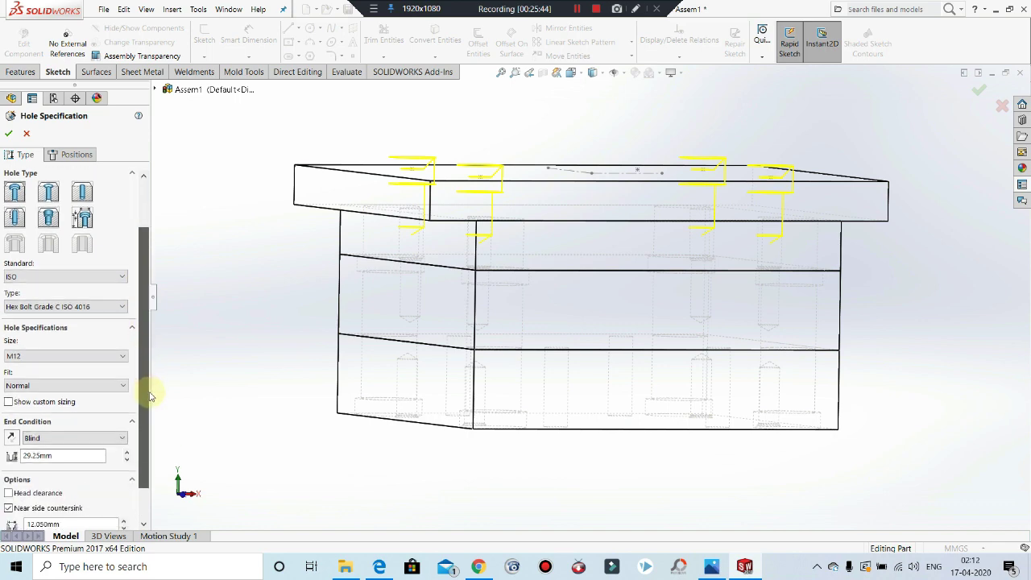
left_click(63, 385)
left_click(40, 398)
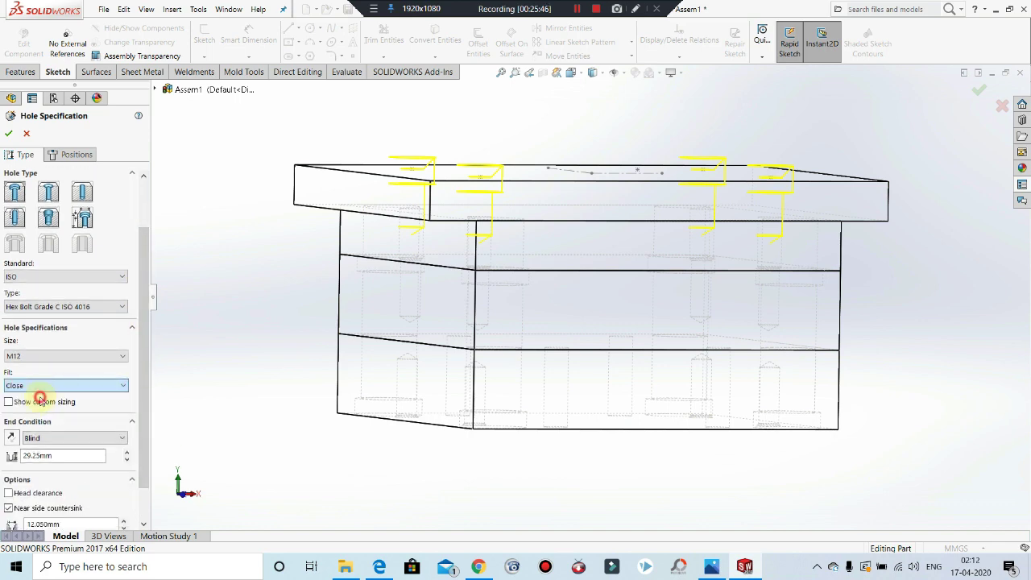
left_click_drag(147, 318, 143, 223)
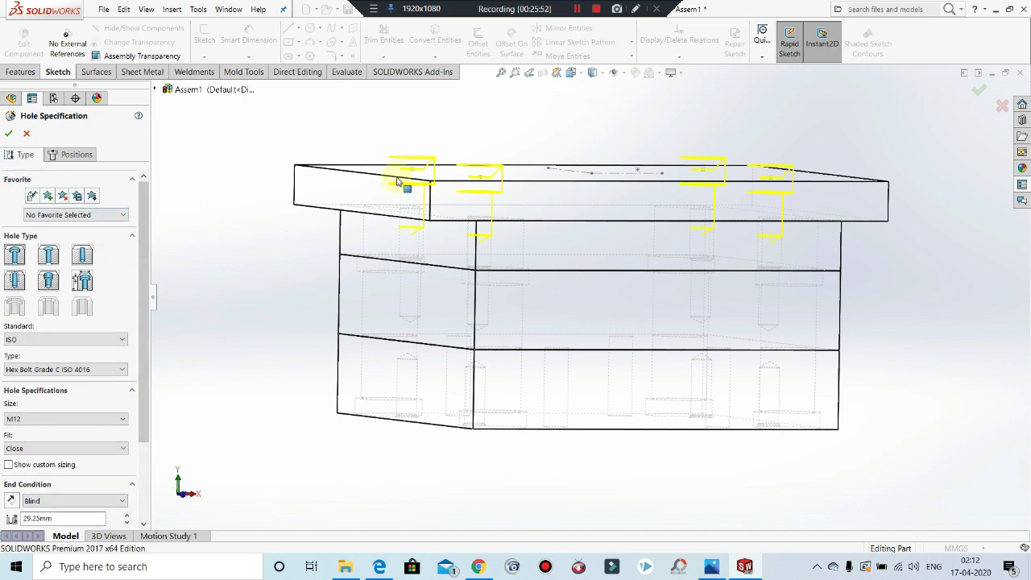
middle_click_drag(286, 219, 305, 292)
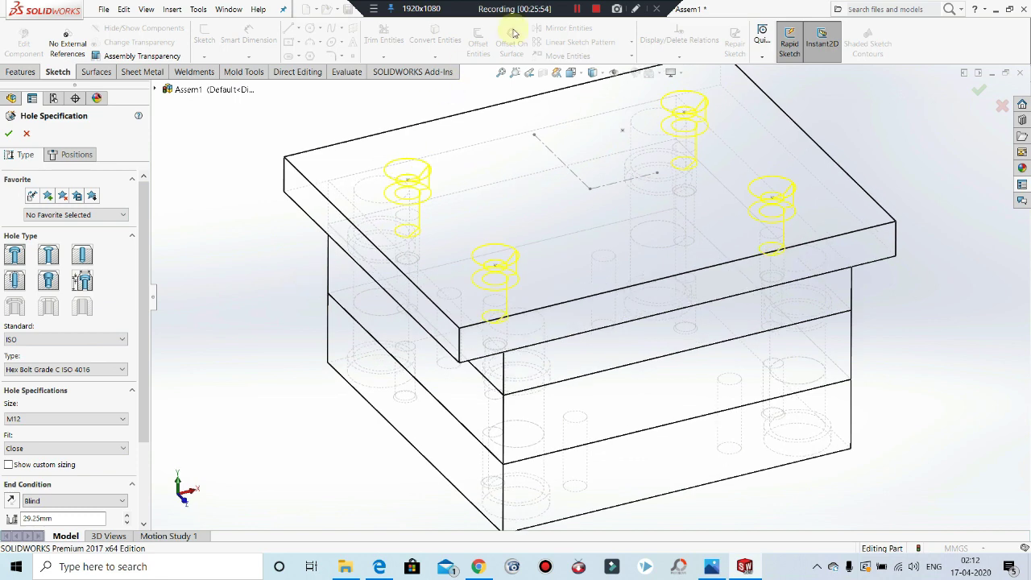
left_click(573, 8)
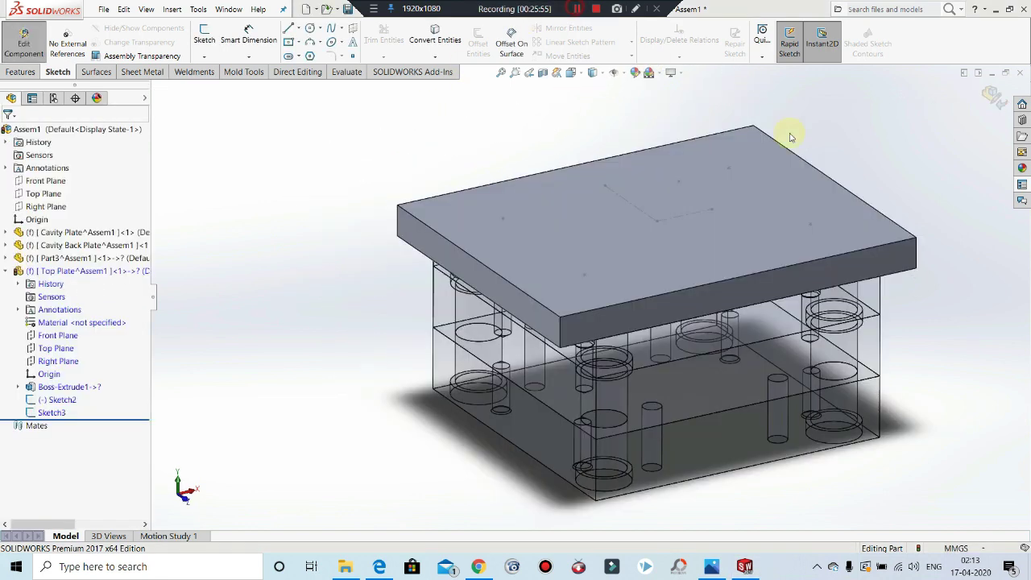
Step: Start an ISO M12 Hex Bolt Grade C counterbore with Normal fit and place it on the Top Plate's four sketch points using a 3D sketch
scroll(894, 169, "down", 3)
scroll(853, 171, "up", 3)
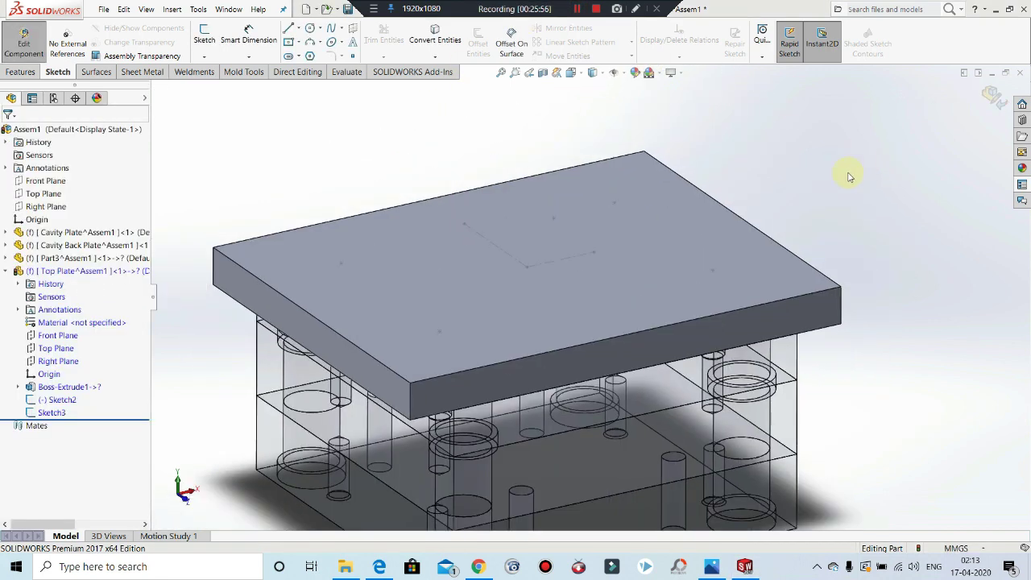
left_click(16, 73)
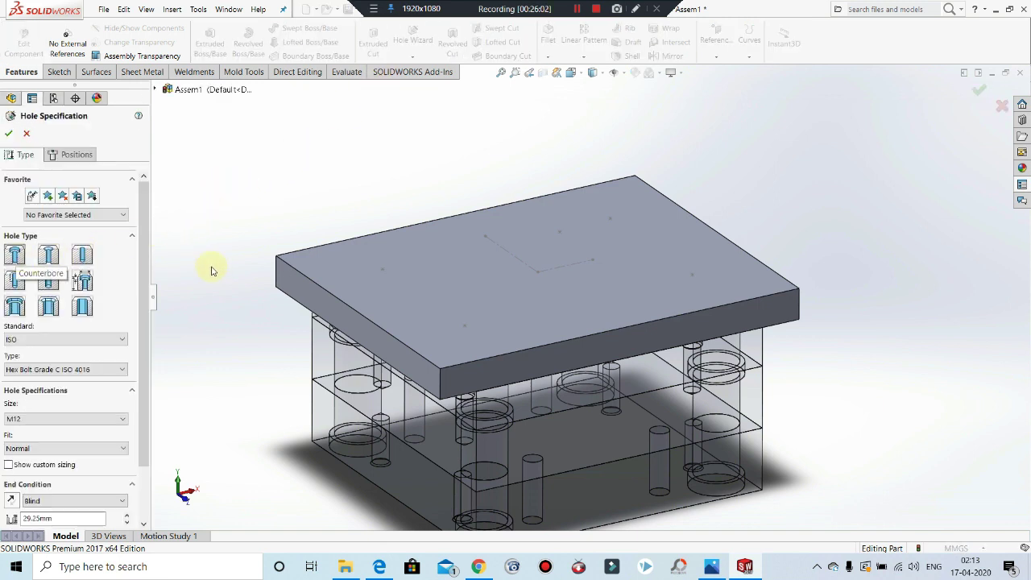
left_click(71, 154)
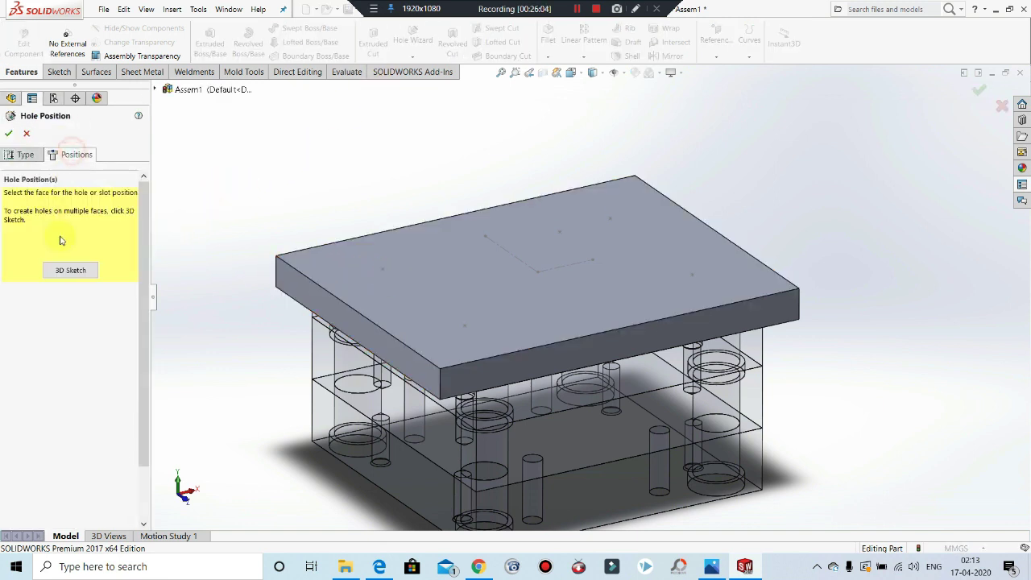
left_click(71, 271)
left_click(383, 269)
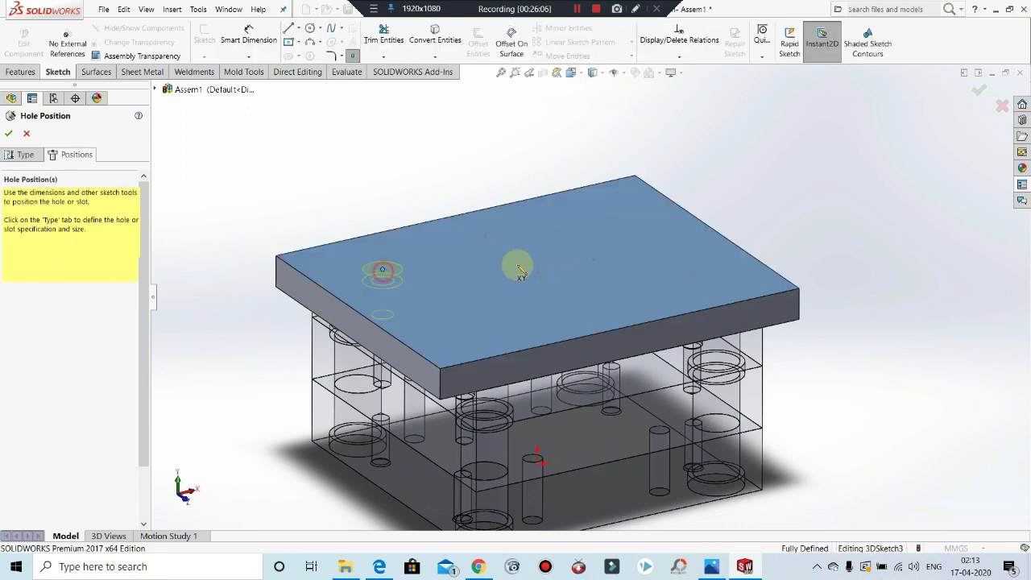
left_click(611, 223)
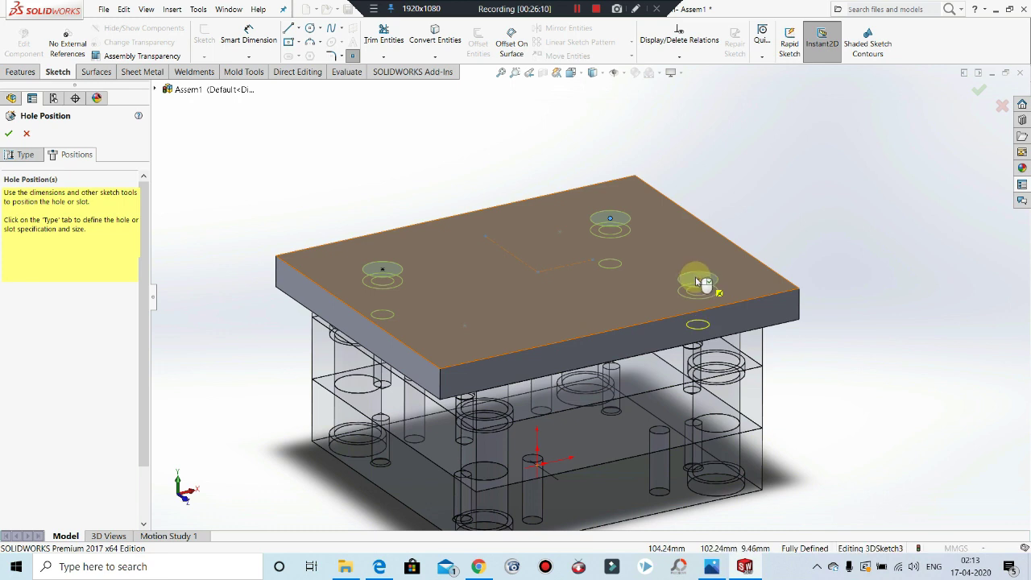
left_click(692, 275)
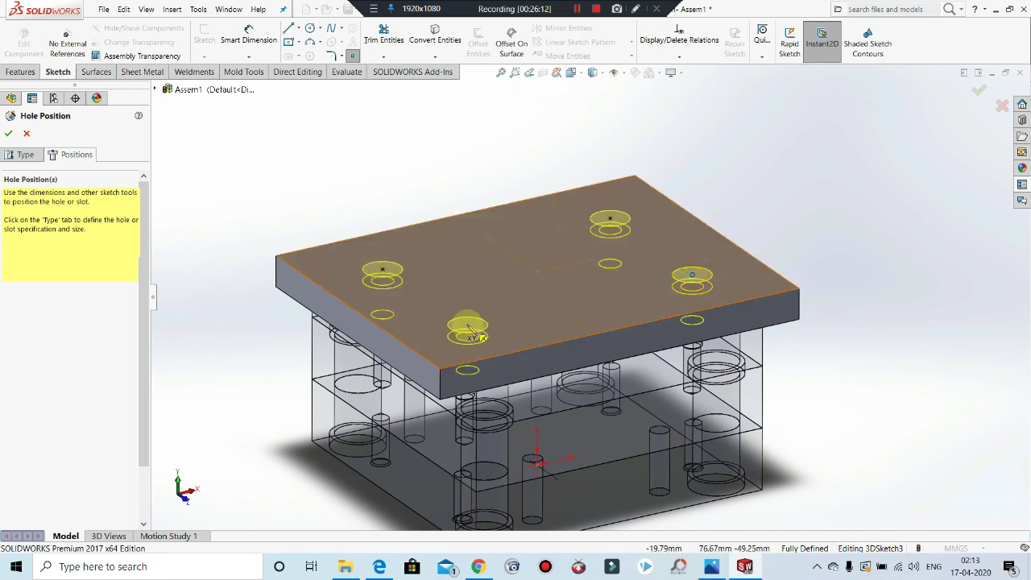
left_click(466, 326)
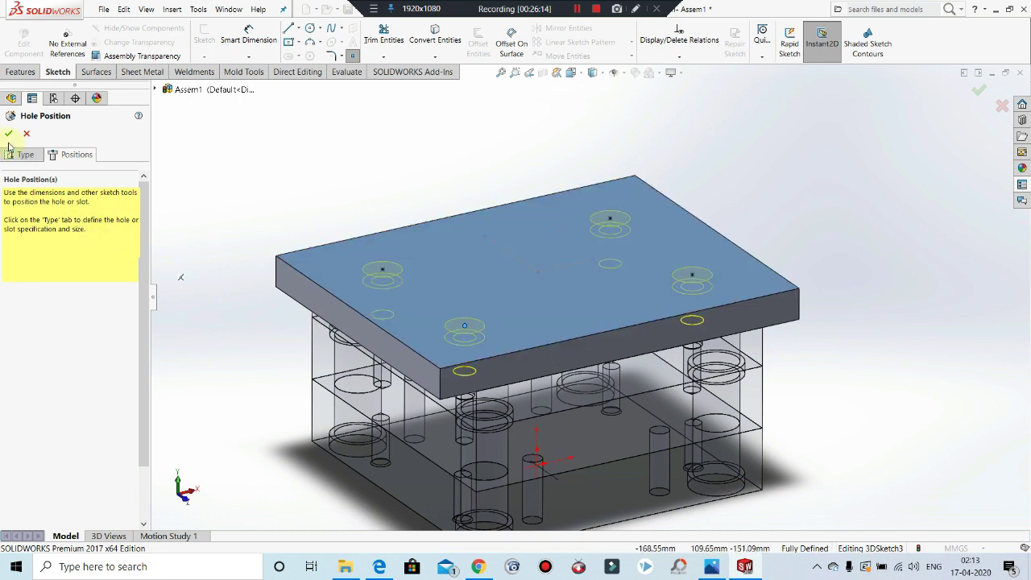
Step: Review the counterbore's specification and create the four M12 holes in the Top Plate
left_click(12, 153)
left_click_drag(145, 265, 138, 354)
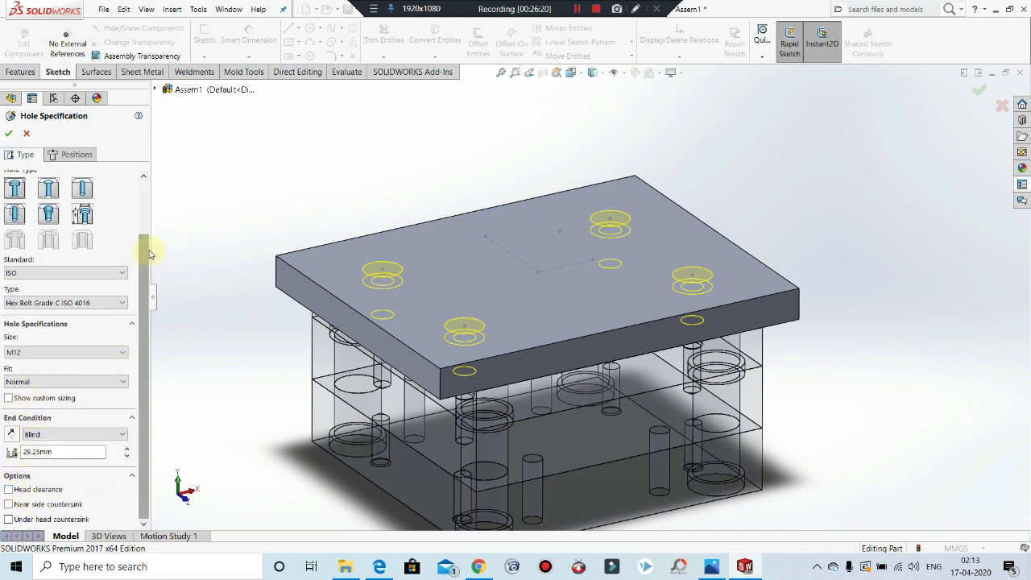
left_click_drag(148, 249, 153, 193)
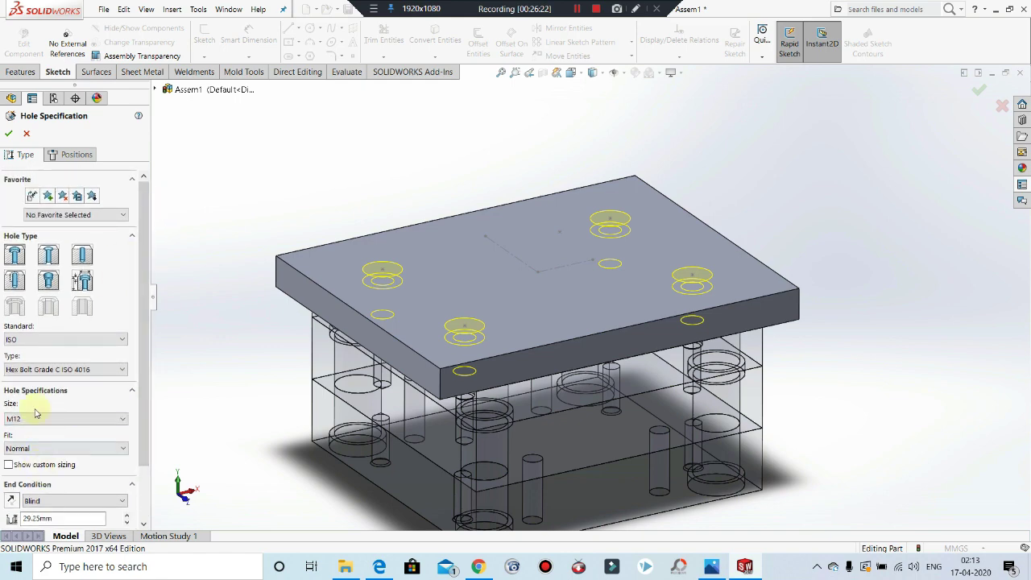
left_click(5, 134)
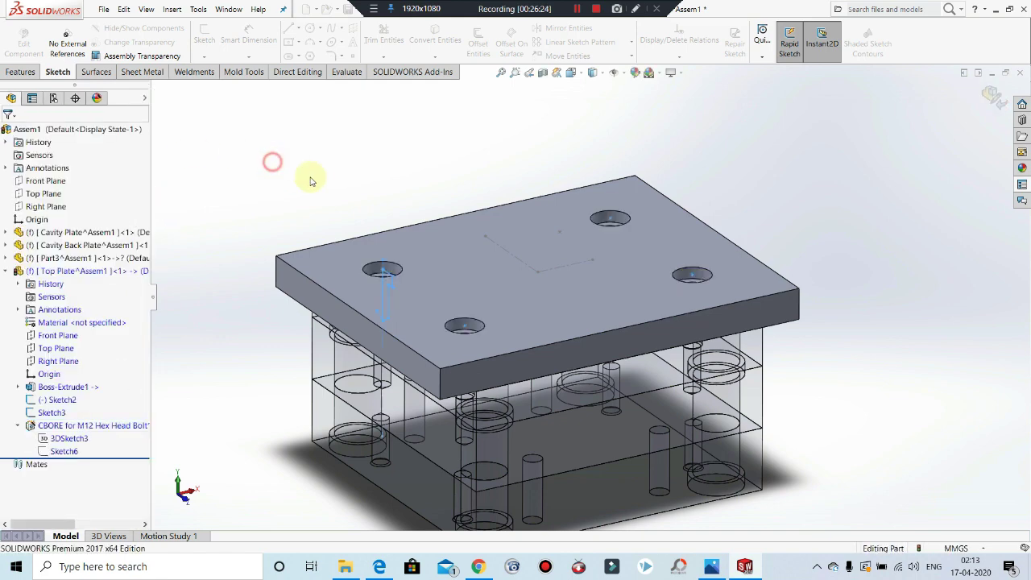
Step: Hide Sketch3 and Sketch2, the two position sketches on the Top Plate's upper face
mouse_move(330, 219)
middle_mouse_down()
mouse_move(331, 273)
mouse_move(329, 198)
middle_mouse_up()
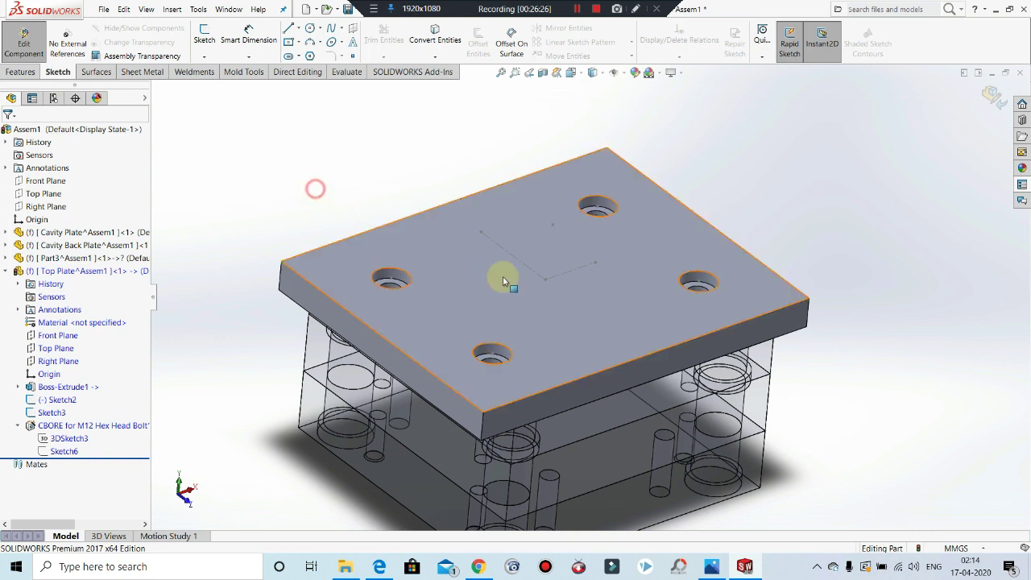
right_click(520, 256)
left_click(548, 231)
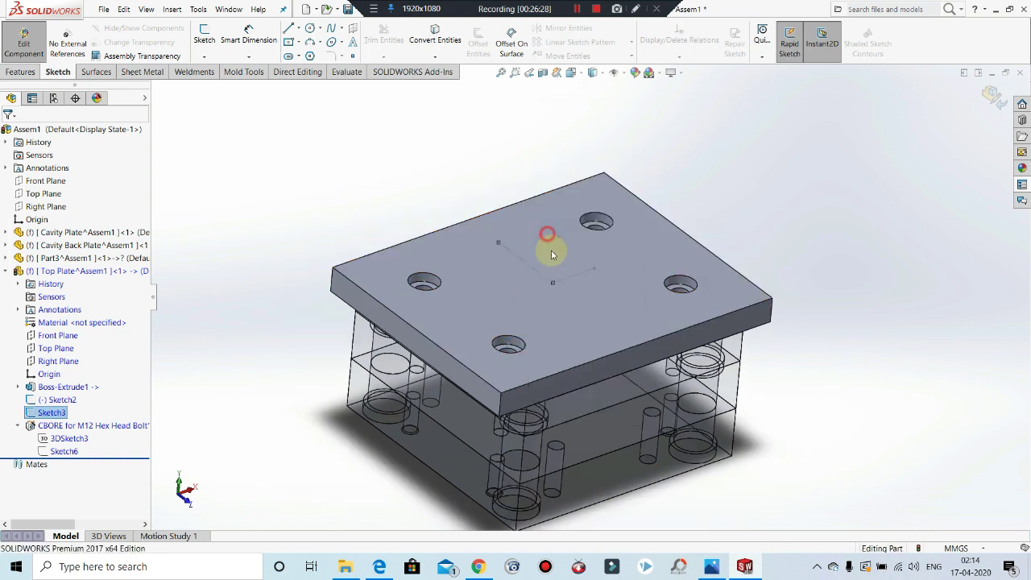
right_click(557, 237)
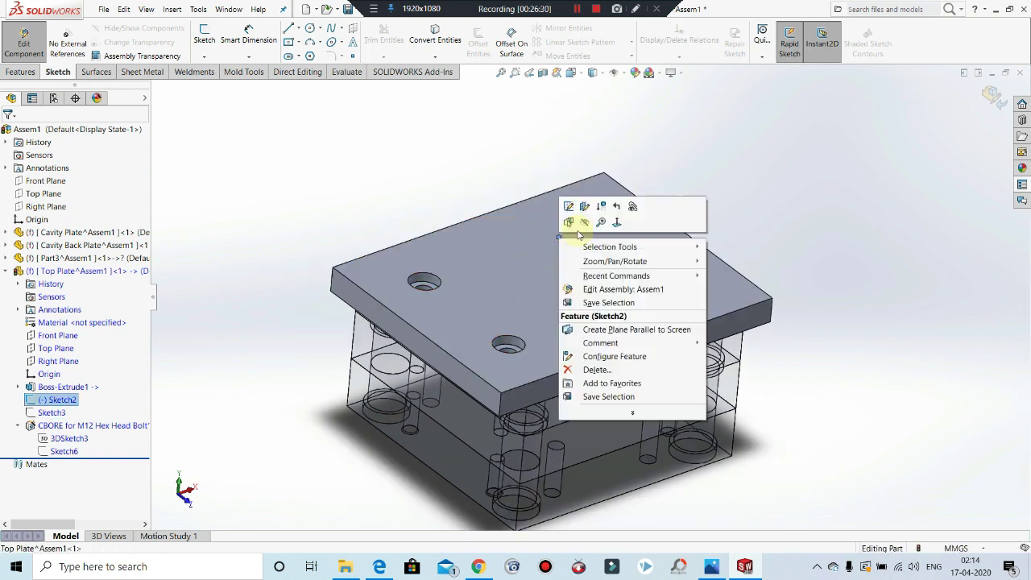
left_click(586, 230)
left_click(299, 167)
middle_click_drag(571, 304, 255, 315)
Step: Examine the M12 screw holes and plate stack in the PDF drawing's plan and section views, and return to the model
left_click(387, 568)
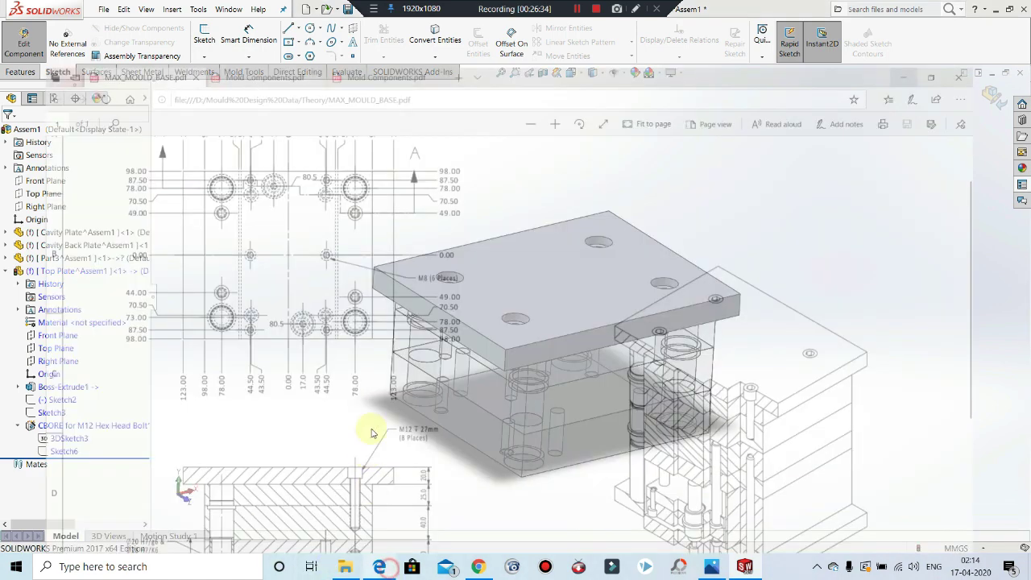
scroll(384, 377, "down", 4)
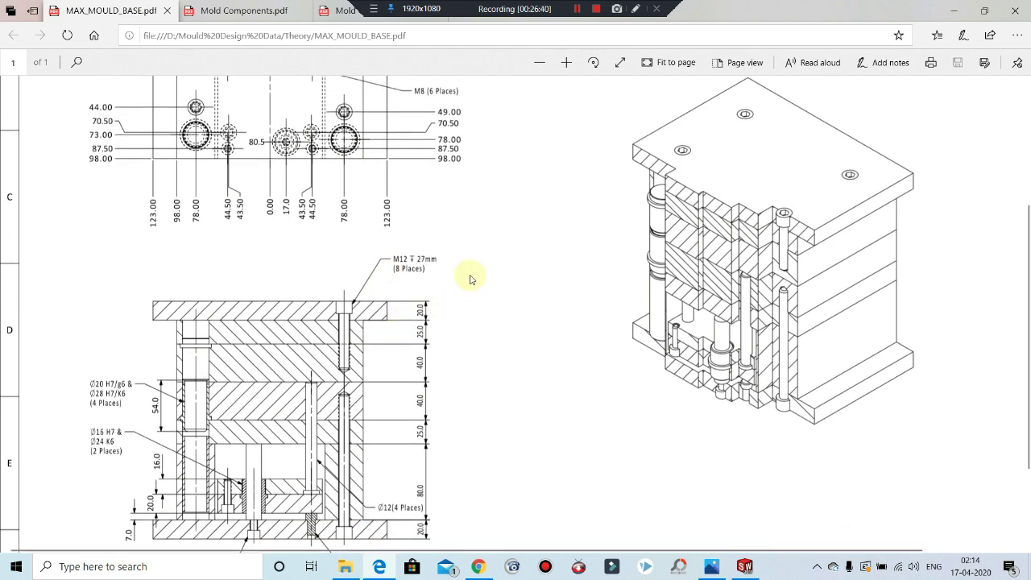
scroll(314, 330, "down", 2)
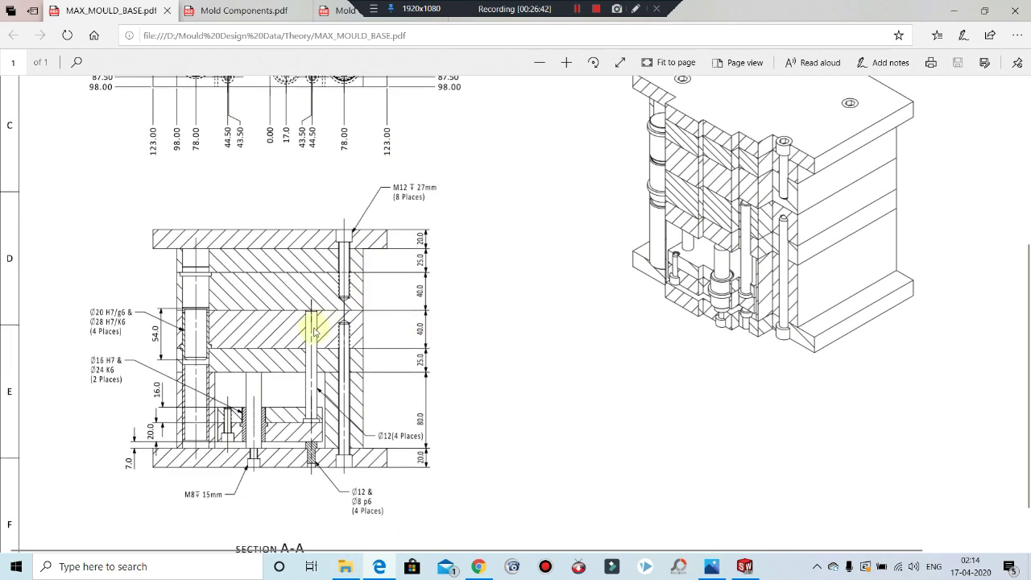
scroll(507, 387, "up", 4)
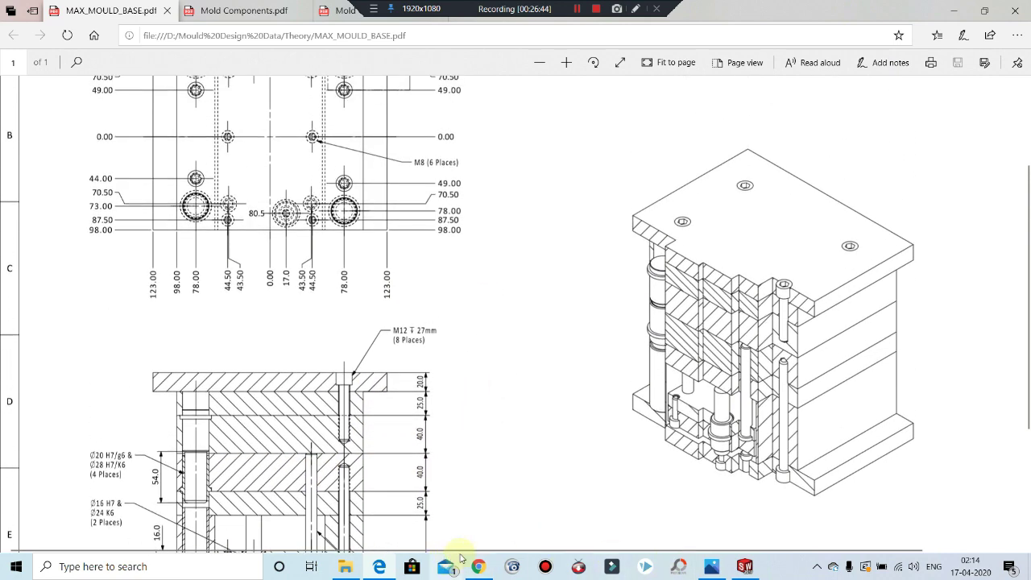
left_click(744, 566)
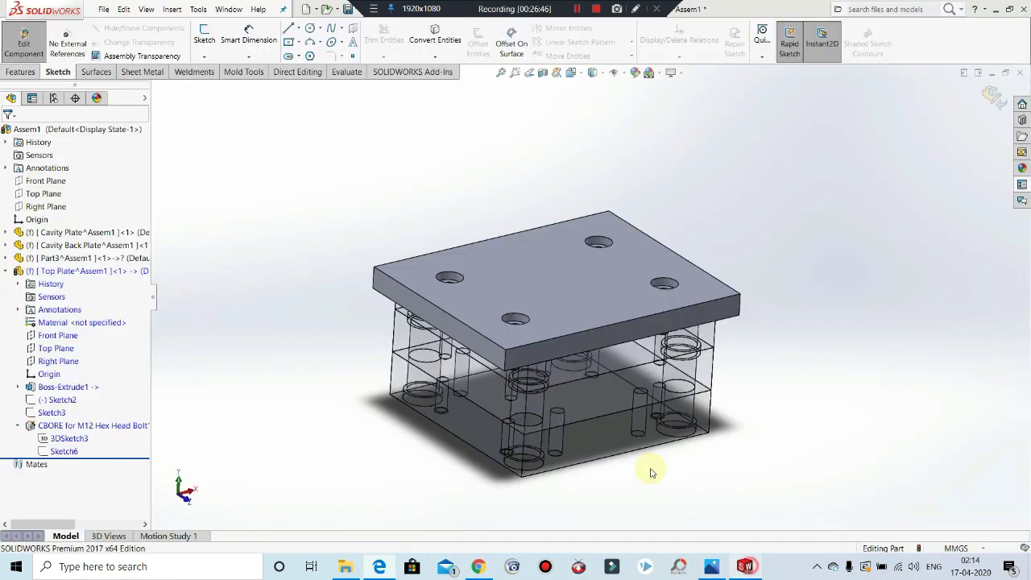
Step: Finish editing the Top Plate, inspect the aligned holes in wireframe display, and restore the shaded-with-edges display
left_click(23, 42)
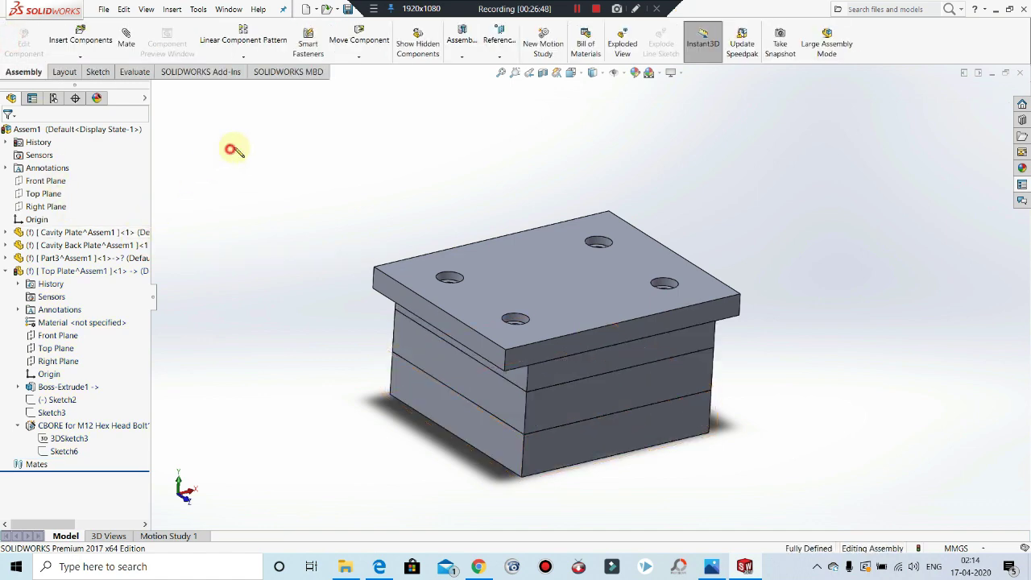
middle_click_drag(494, 217, 605, 343)
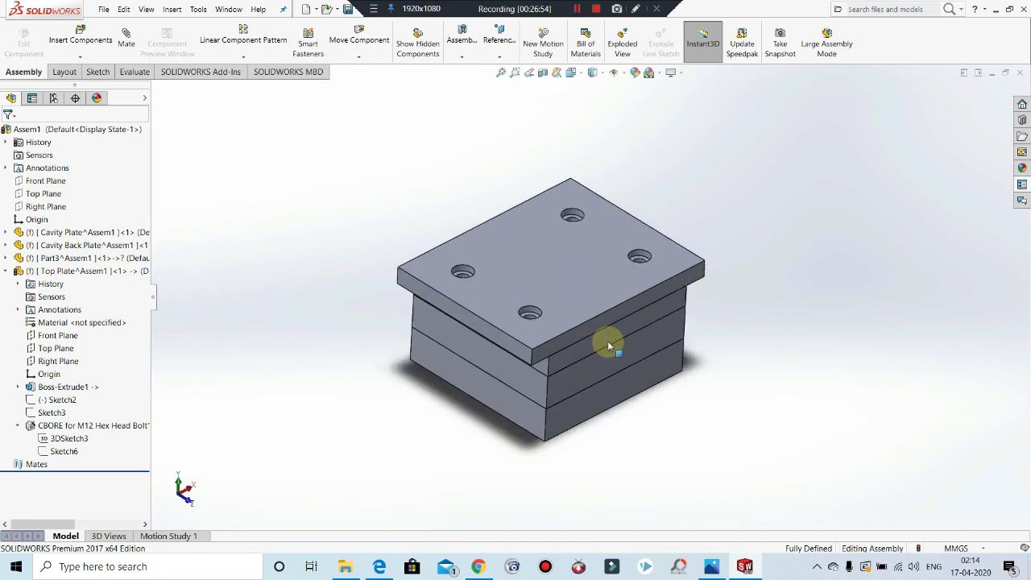
left_click(600, 73)
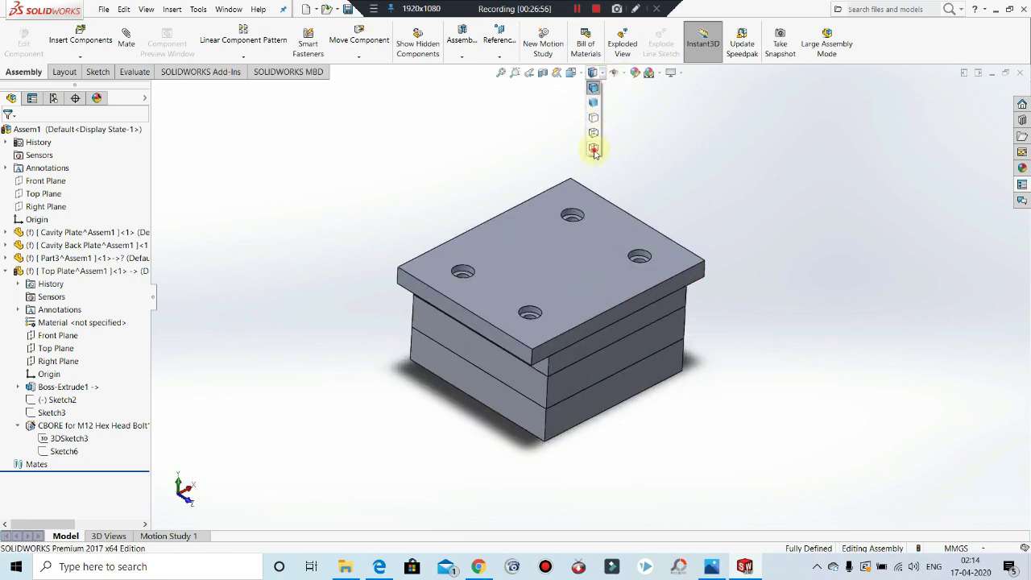
left_click(593, 150)
middle_click_drag(554, 207, 614, 299)
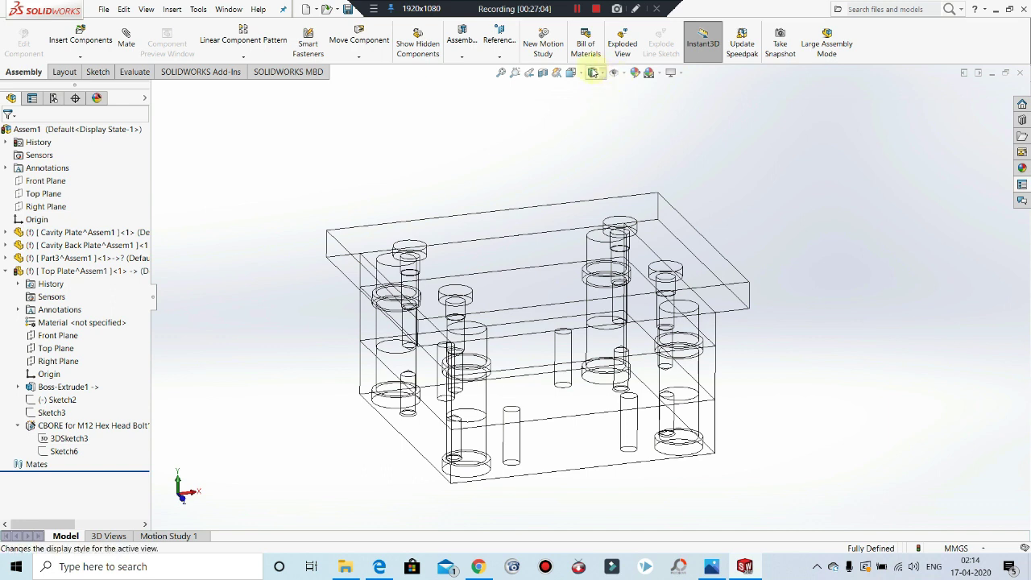
left_click(593, 73)
left_click(594, 92)
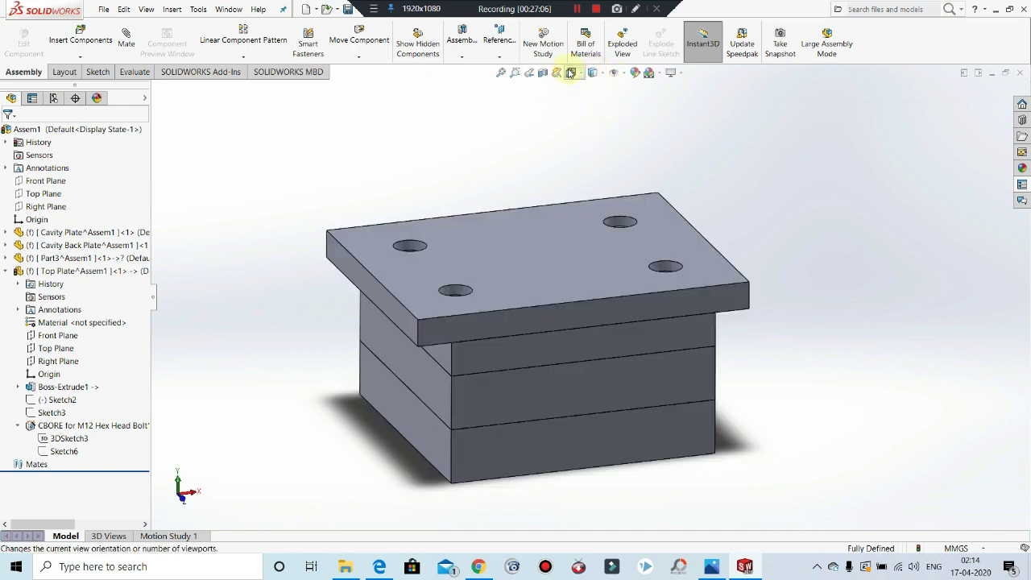
Step: Examine the plate stack in section along the Front Plane and at several heights along the Top Plane, and cancel the section view
left_click(542, 72)
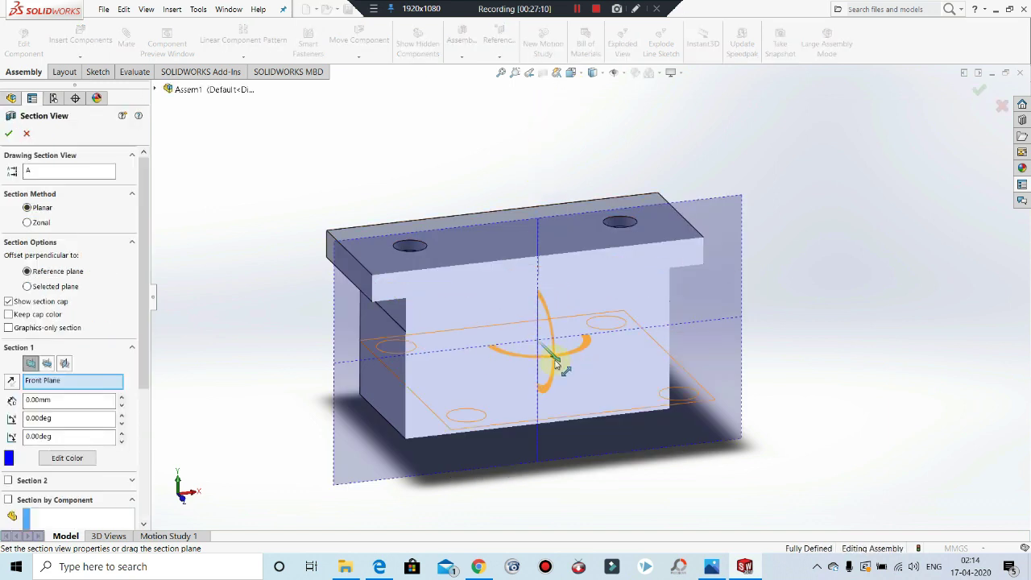
left_click_drag(555, 364, 585, 395)
left_click(47, 364)
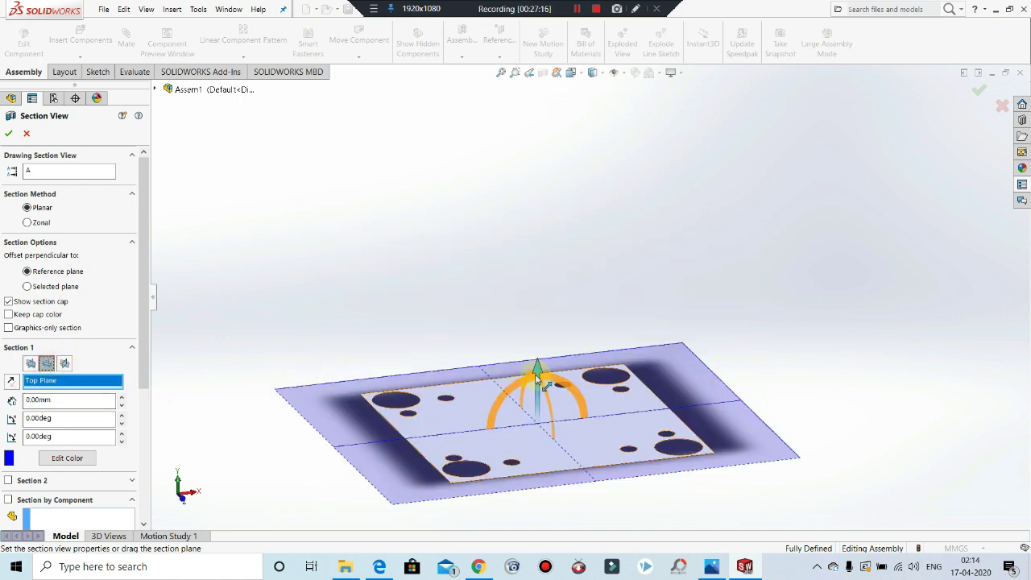
left_click_drag(536, 364, 556, 211)
left_click(24, 135)
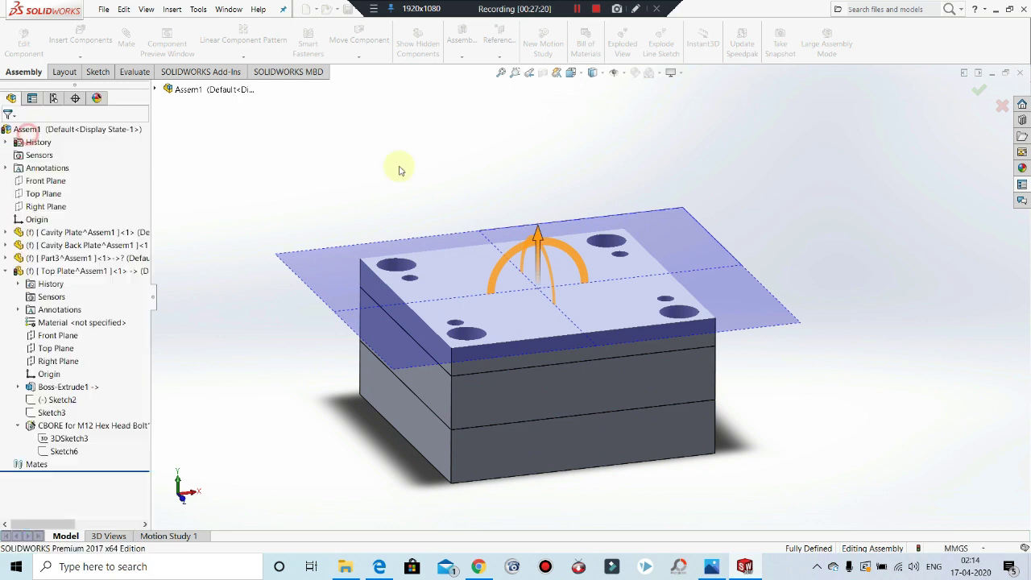
scroll(593, 201, "down", 5)
scroll(594, 200, "up", 6)
middle_click_drag(564, 115, 636, 379)
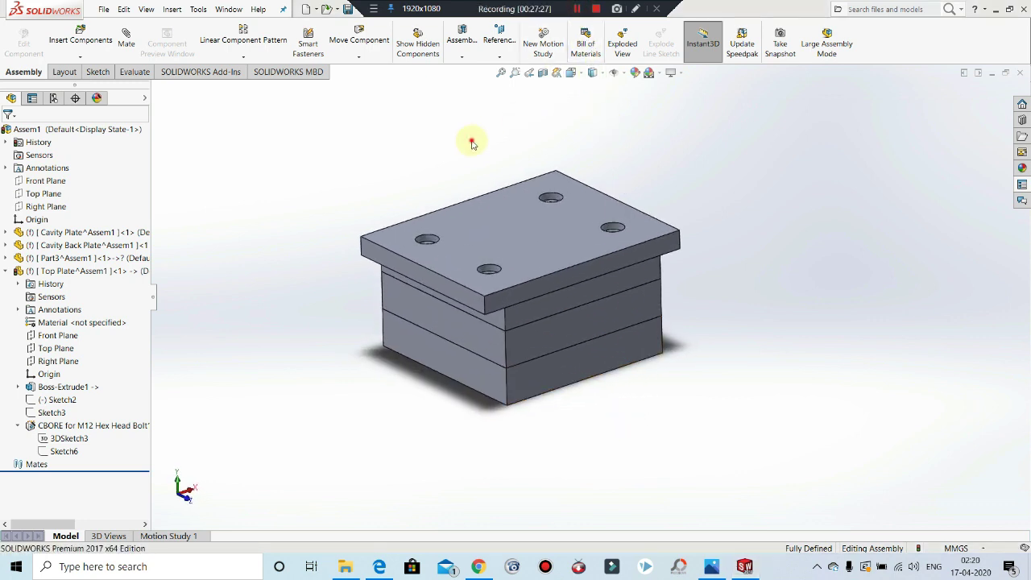
Step: Insert a new virtual part into the assembly
left_click(472, 139)
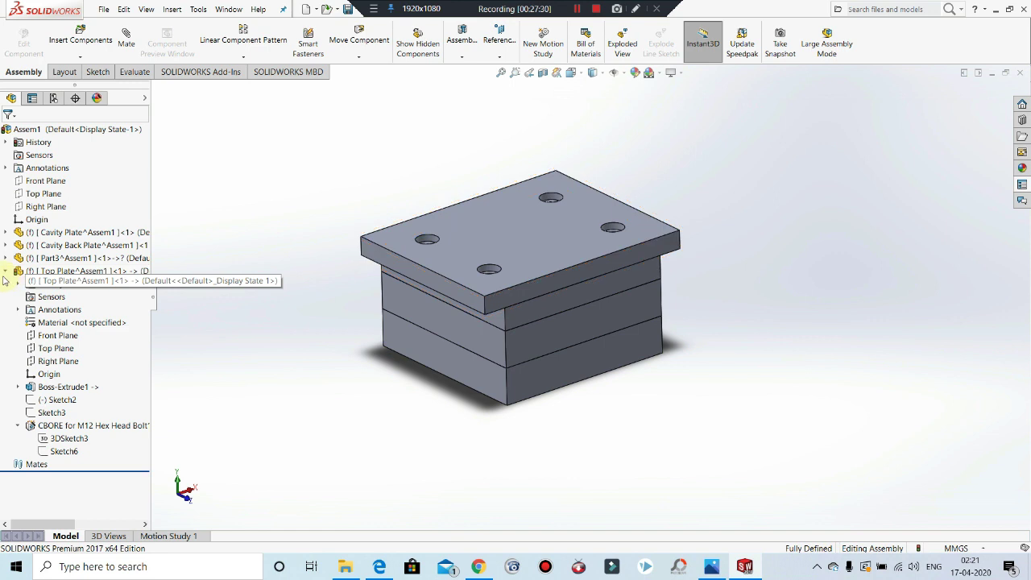
left_click(81, 129)
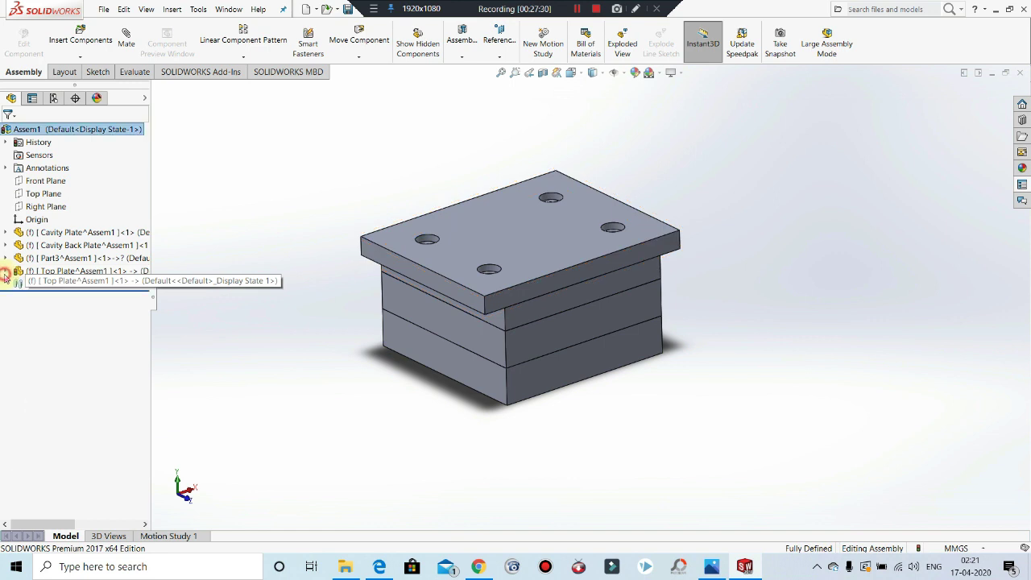
left_click(79, 57)
left_click(80, 83)
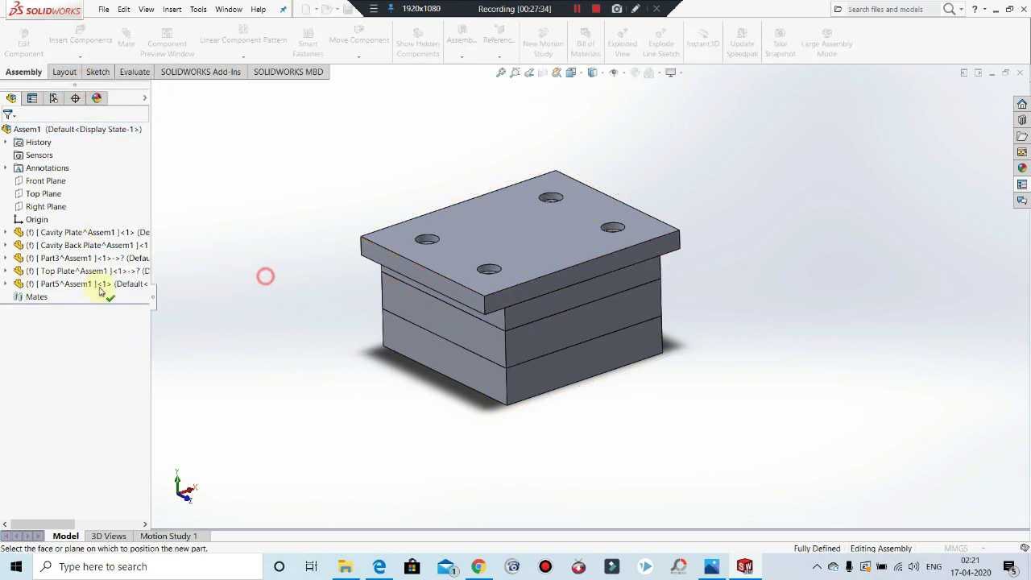
left_click(265, 276)
Step: Rename the newly inserted part as Core Plate
left_click(61, 285)
right_click(61, 285)
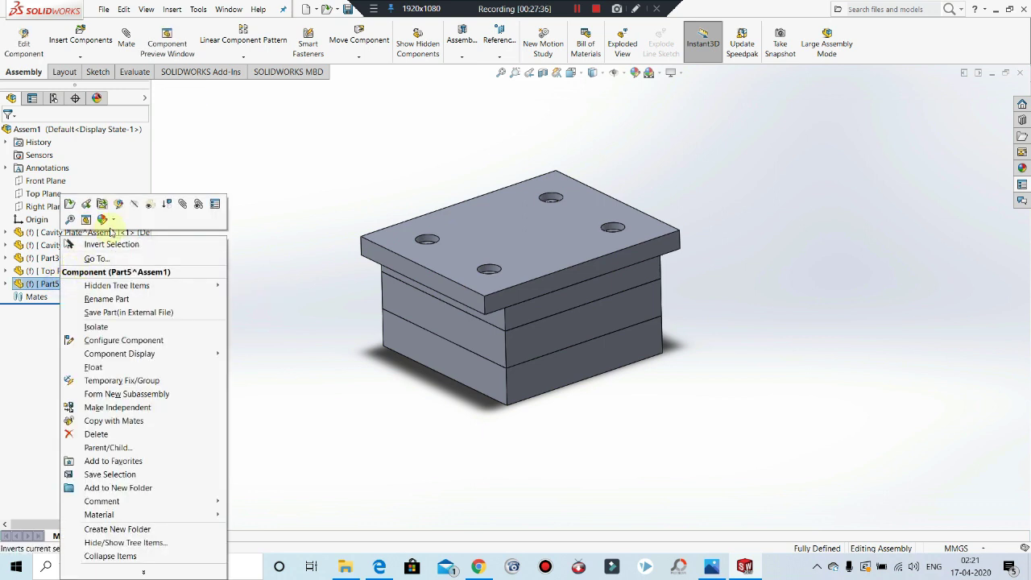
left_click(107, 298)
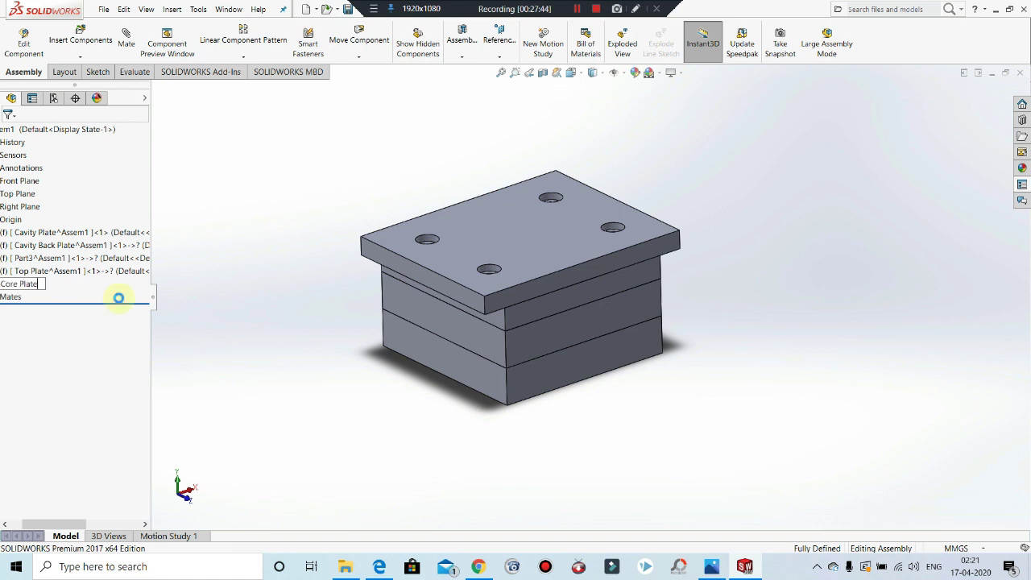
type("Core Plate")
key("Return")
Step: Open the new Core Plate part for editing within the assembly
left_click(128, 284)
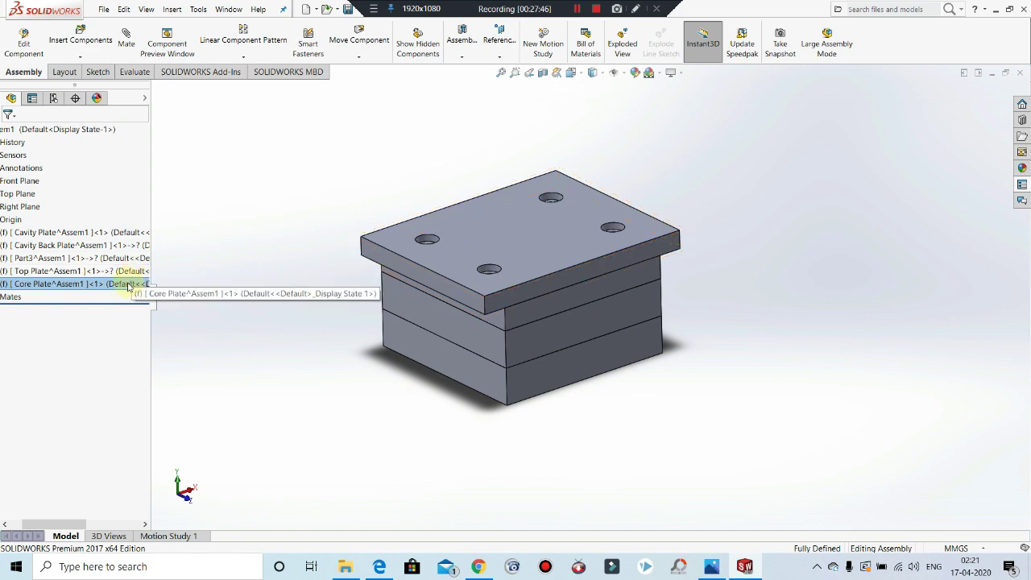
right_click(129, 287)
left_click(186, 203)
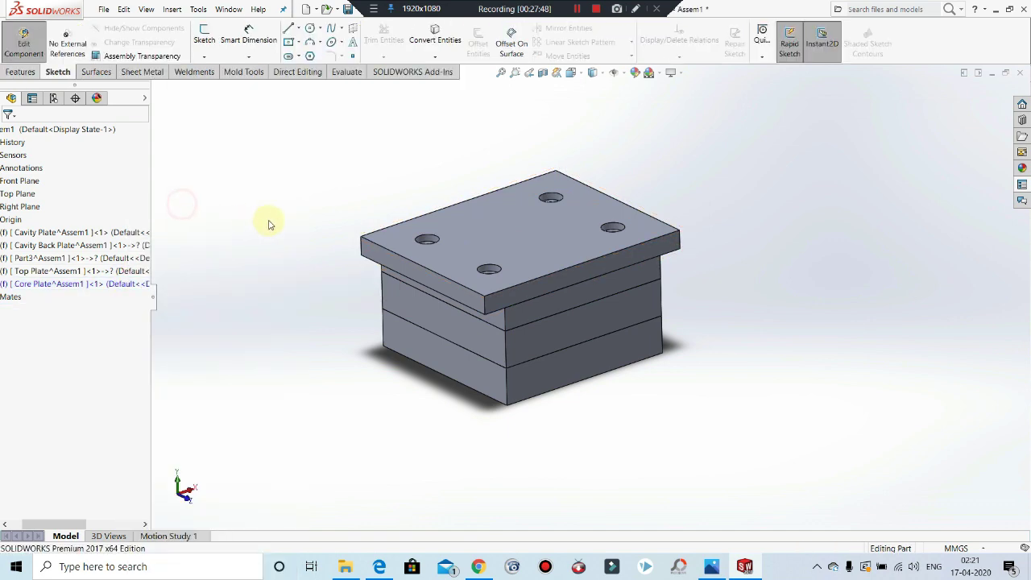
left_click(269, 224)
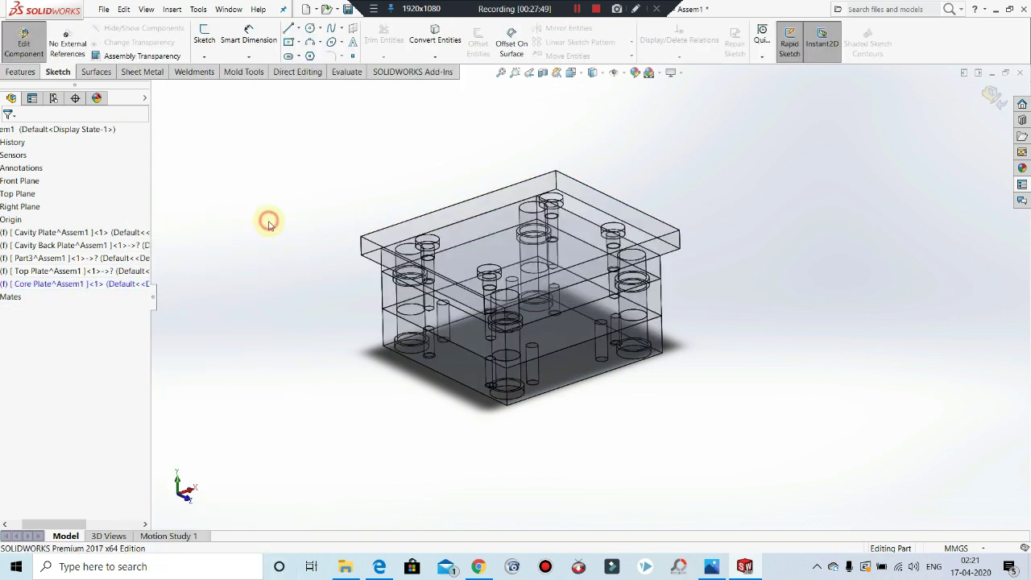
Step: Examine the plate stack in Section A-A of the MAX_MOULD_BASE drawing and return to the assembly
left_click(479, 566)
left_click(390, 567)
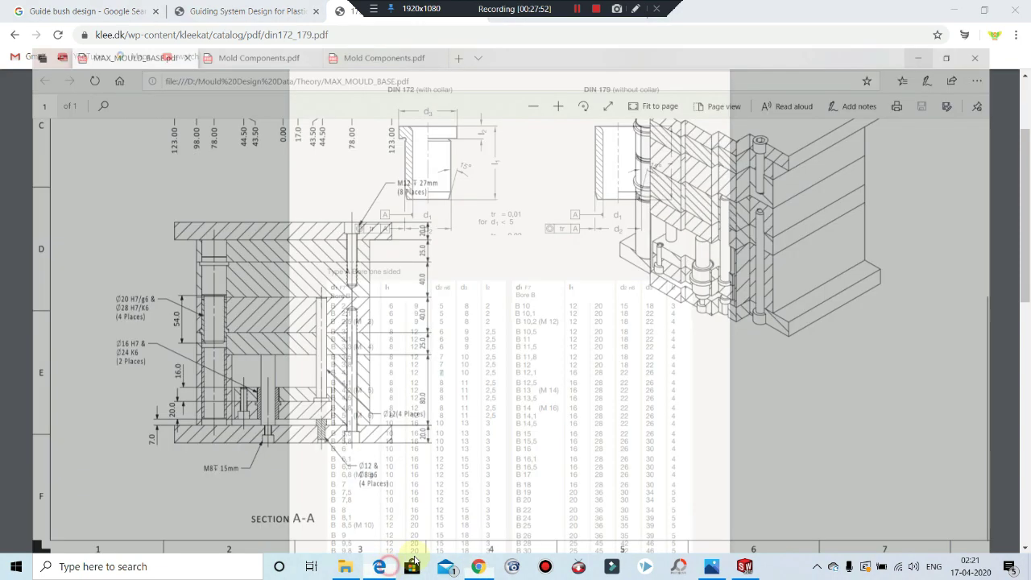
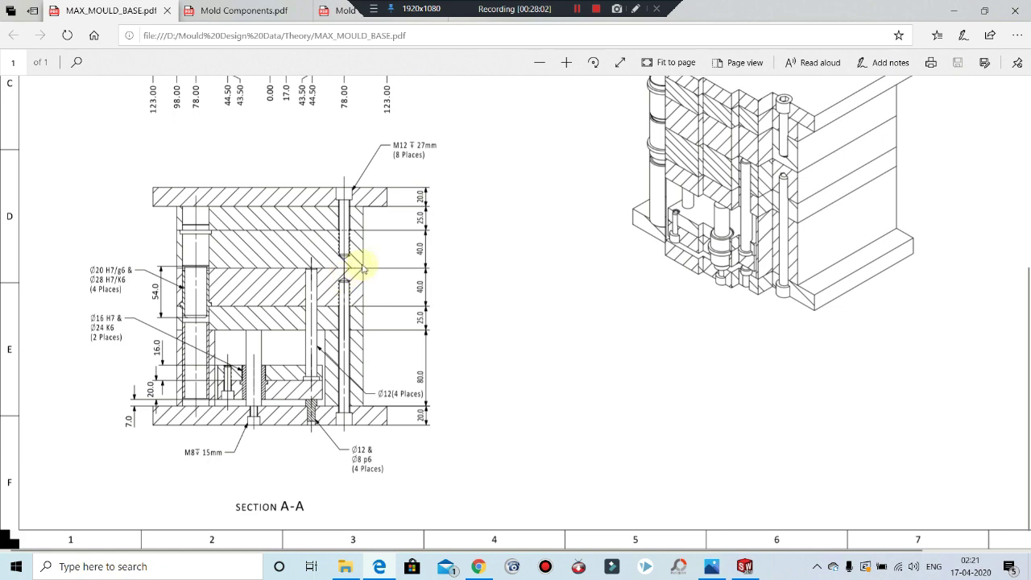
left_click(953, 9)
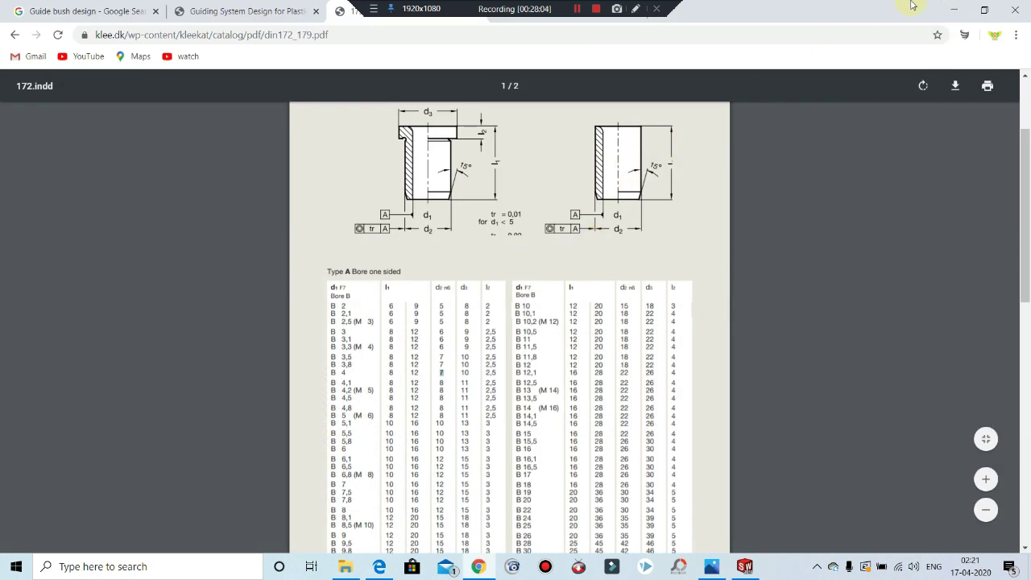
left_click(953, 10)
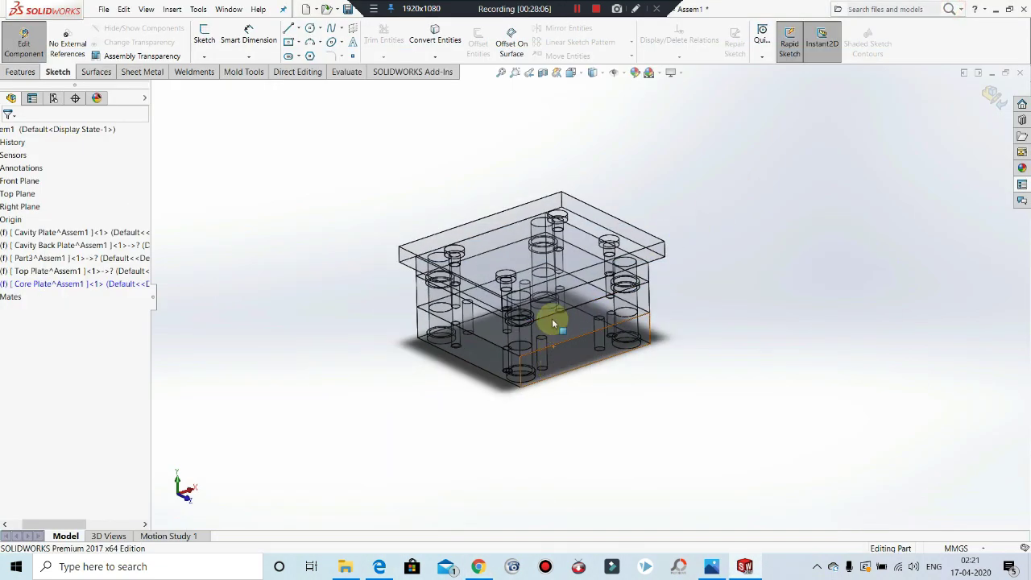
Step: Inspect the holes through the transparent plate stack, identify the lowest plate, and finish editing the Core Plate
middle_click_drag(556, 309, 596, 330)
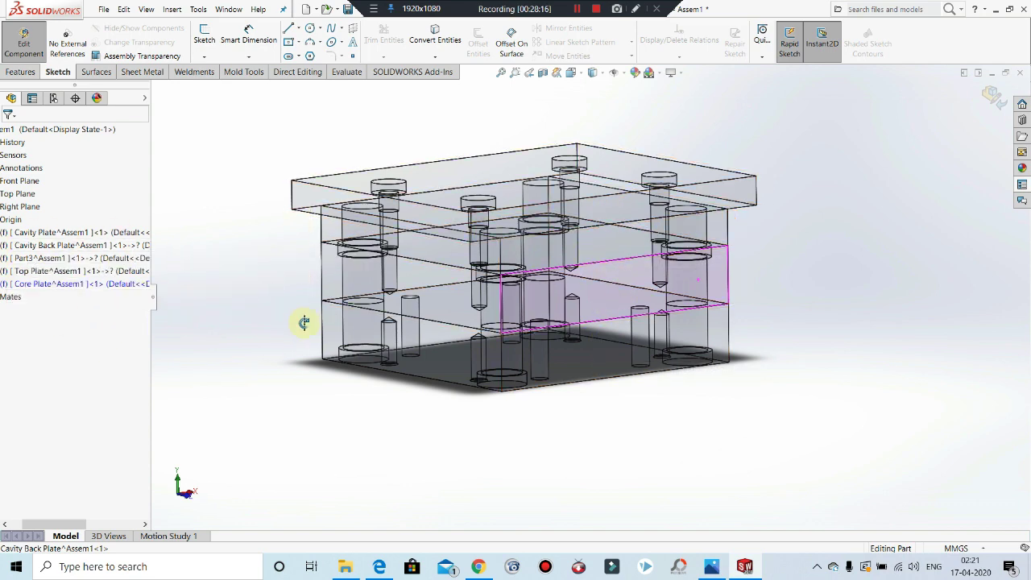
middle_click_drag(257, 266, 613, 271)
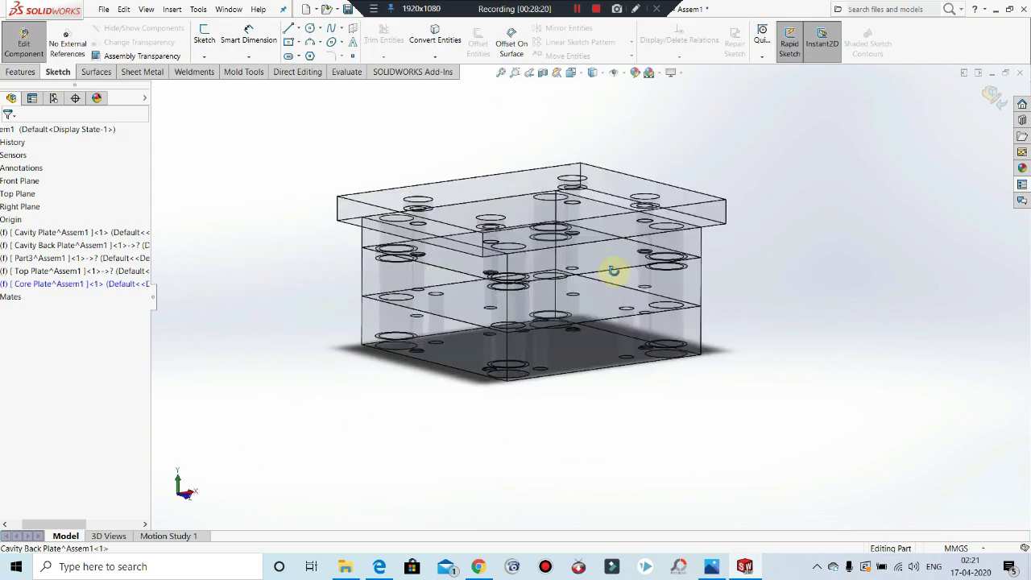
left_click(46, 271)
left_click(272, 142)
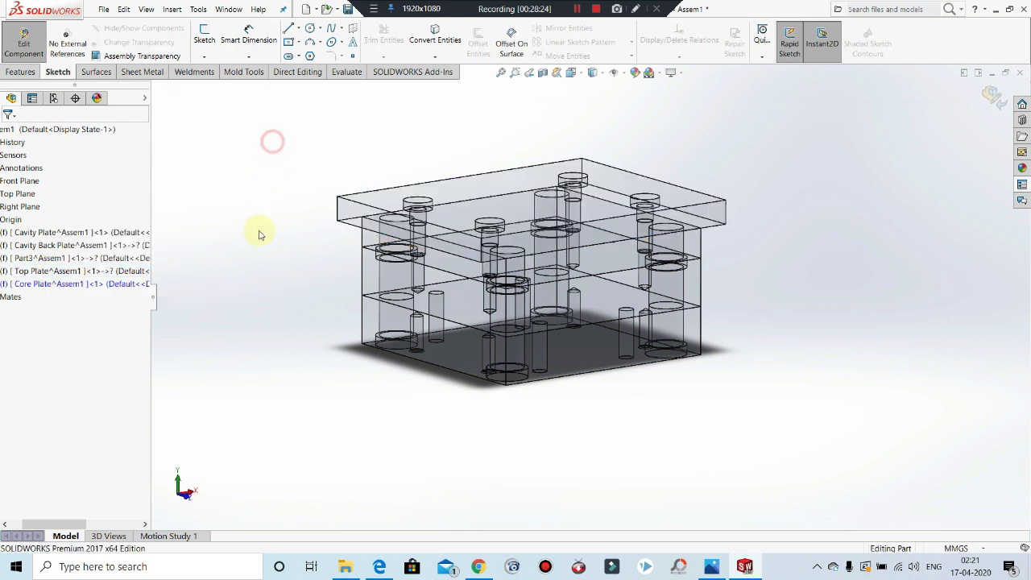
left_click(383, 337)
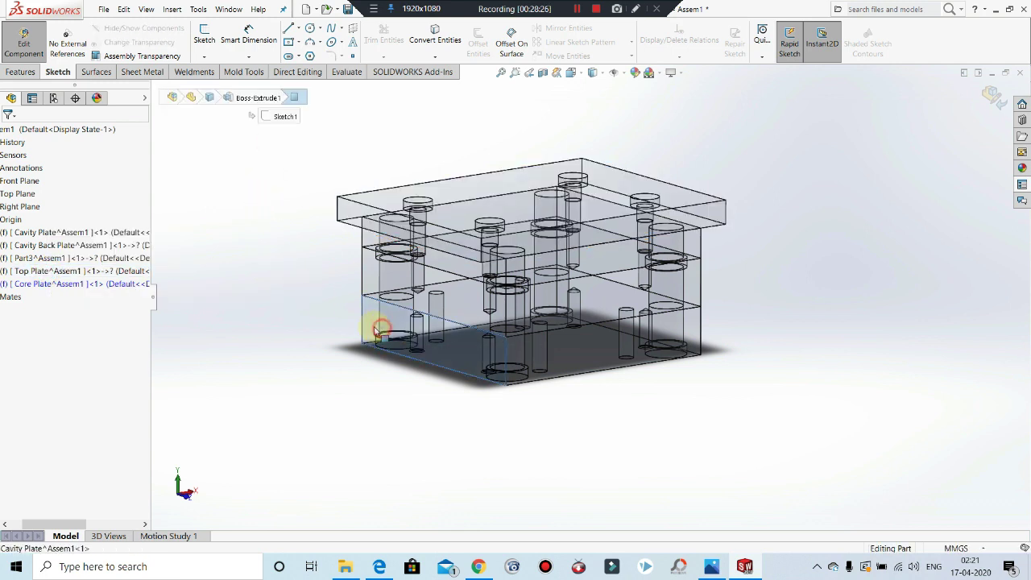
left_click(24, 42)
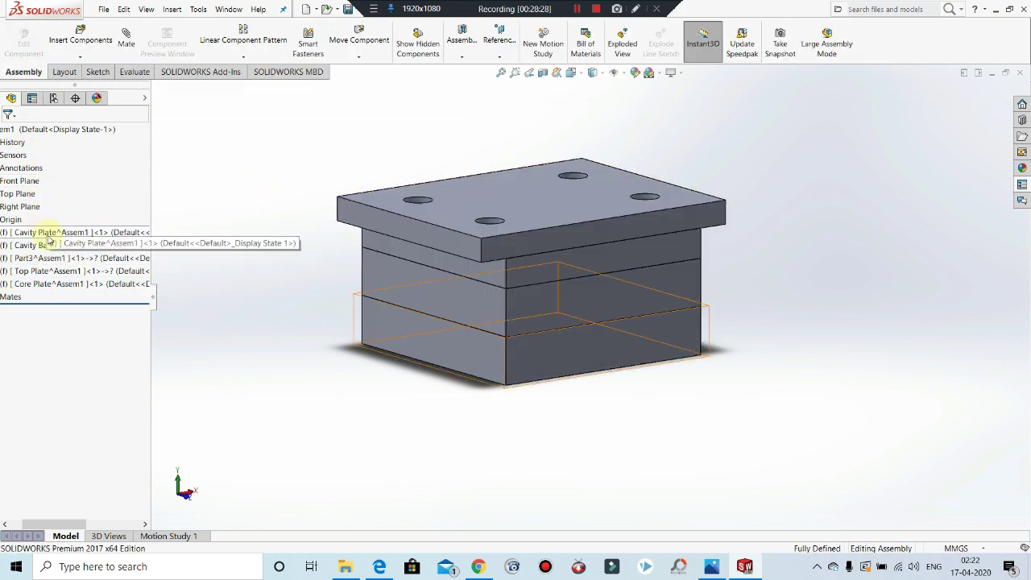
Step: Try to rename the Cavity Plate component, the lowest plate in the stack, as Core Plate
left_click(48, 234)
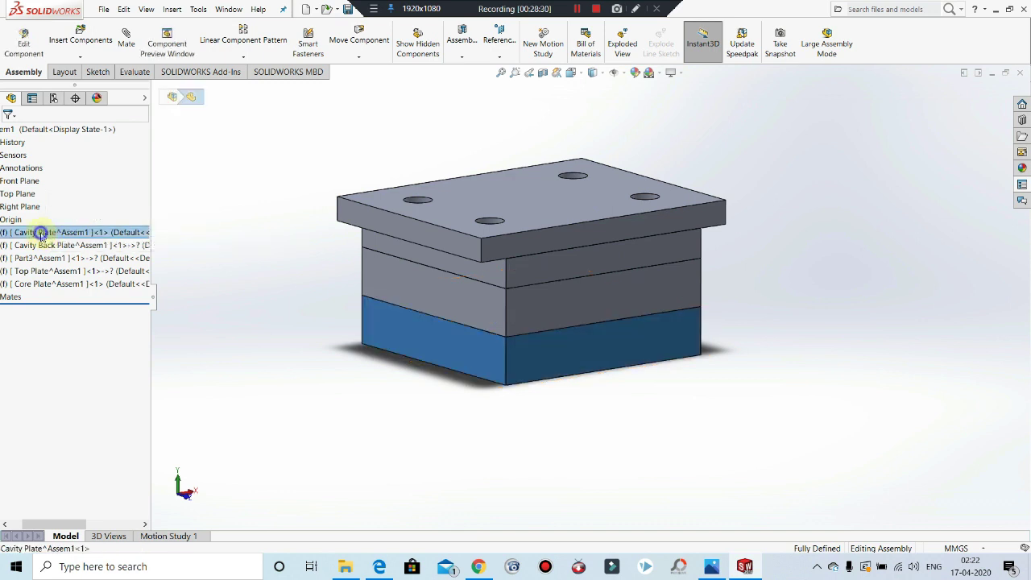
right_click(40, 232)
left_click(91, 296)
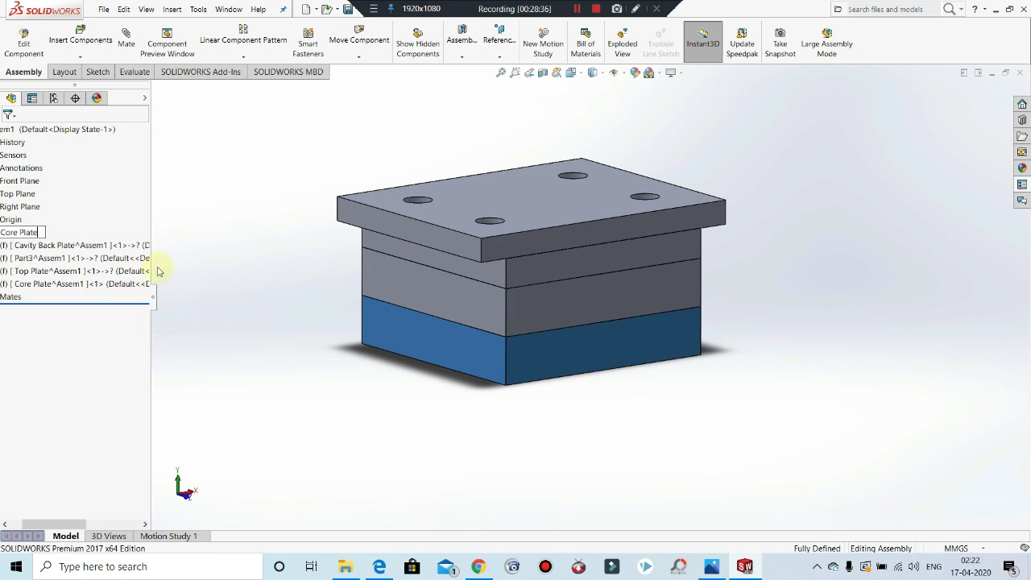
key("Return")
left_click(245, 339)
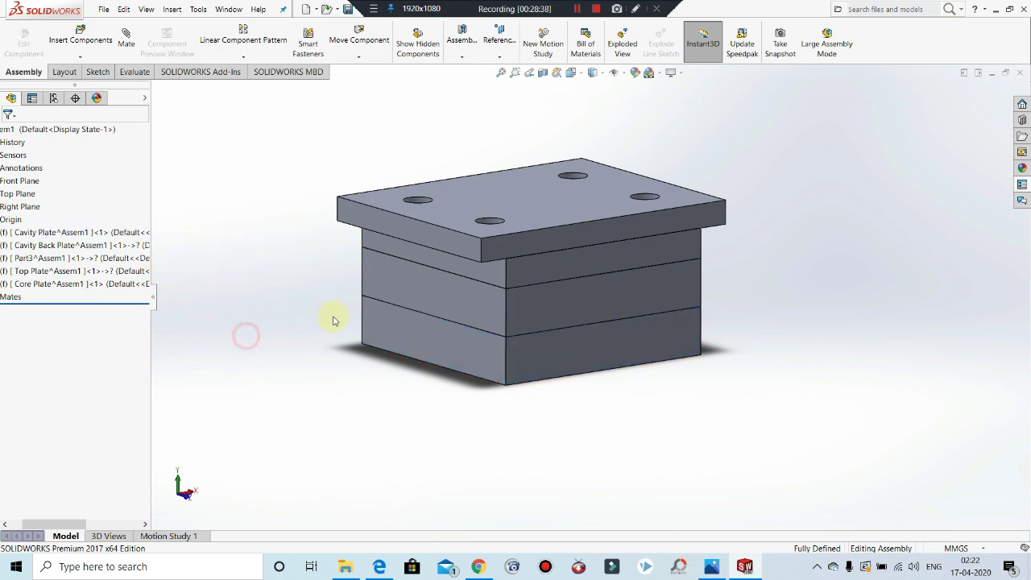
Step: Identify the two lowest plates in the stack and rename the Cavity Plate component as Core Platee
left_click(435, 288)
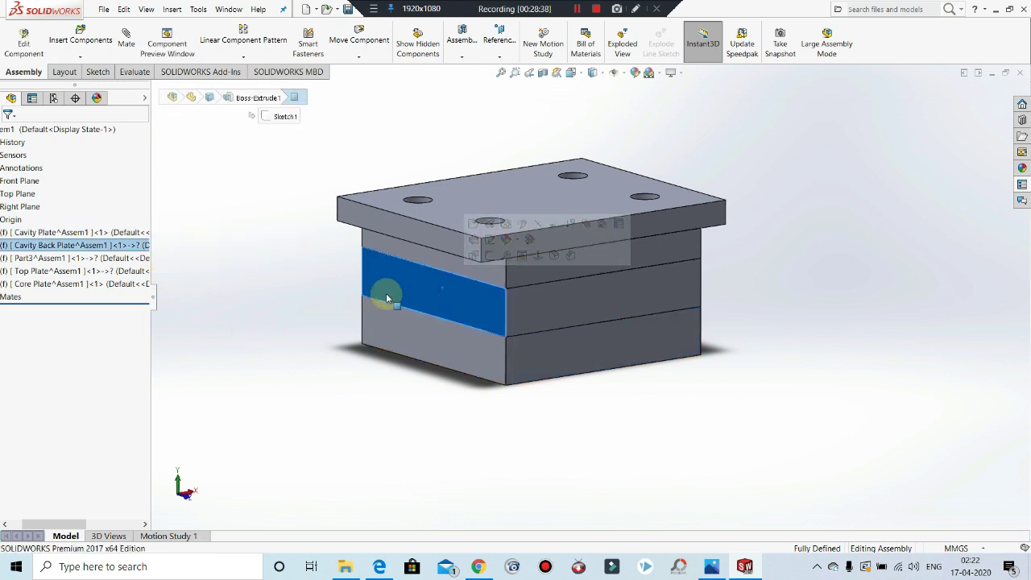
left_click(50, 246)
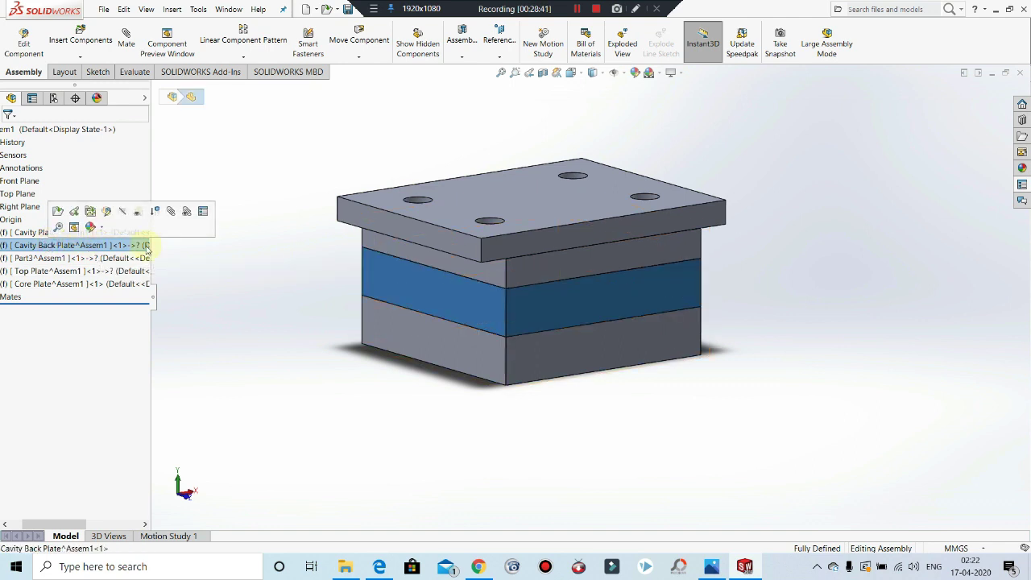
left_click(64, 232)
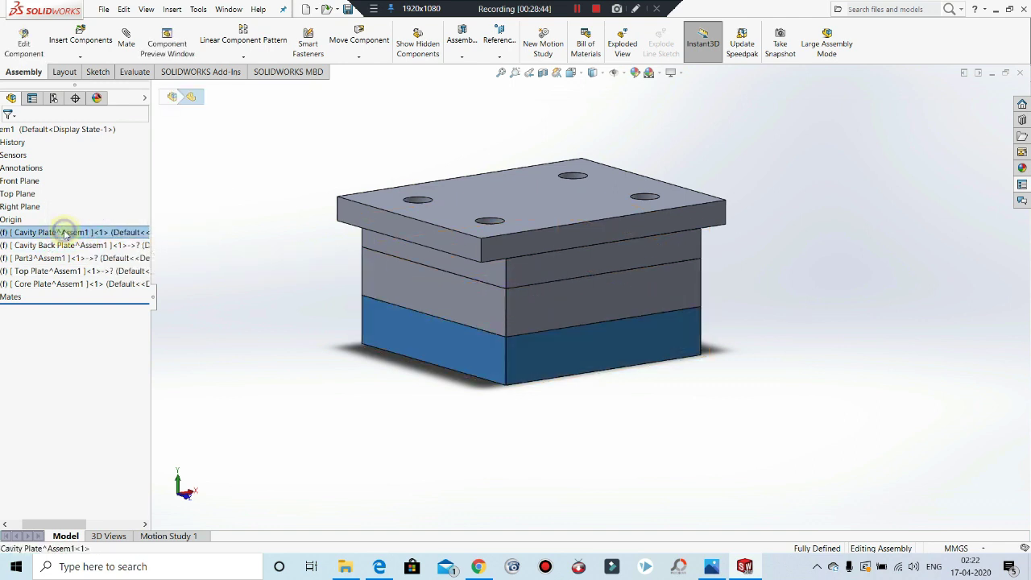
right_click(64, 232)
left_click(110, 294)
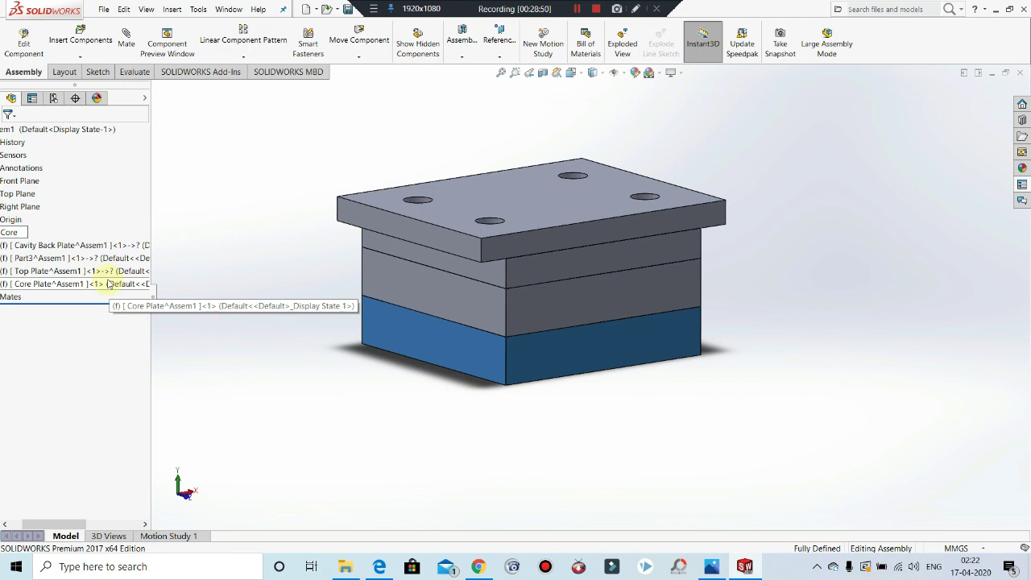
type("Core Platee")
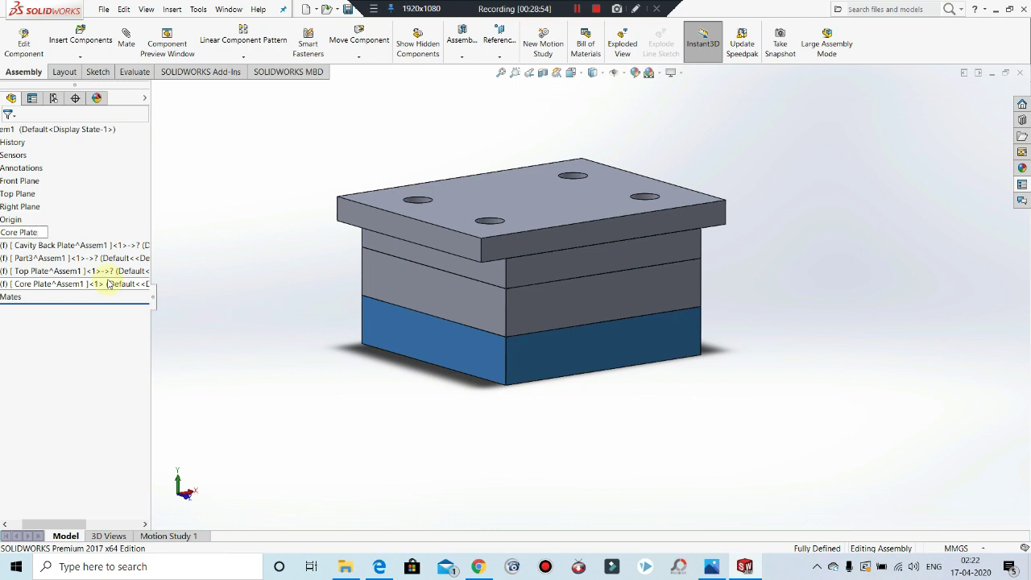
left_click(232, 258)
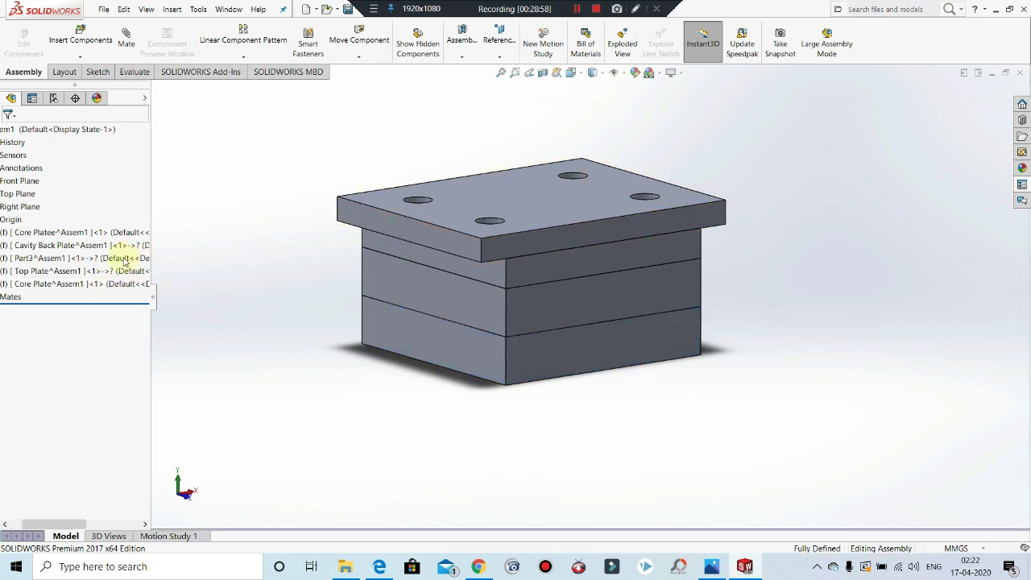
Step: Rename the Cavity Back Plate component, the second plate from the bottom of the stack, as Cavity Platee
left_click(48, 283)
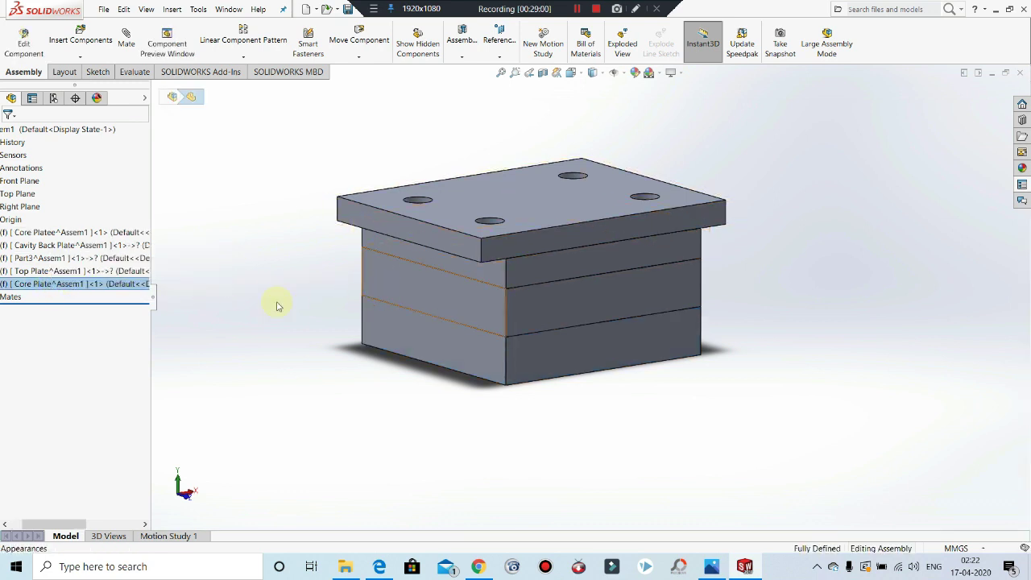
left_click(89, 271)
left_click(417, 291)
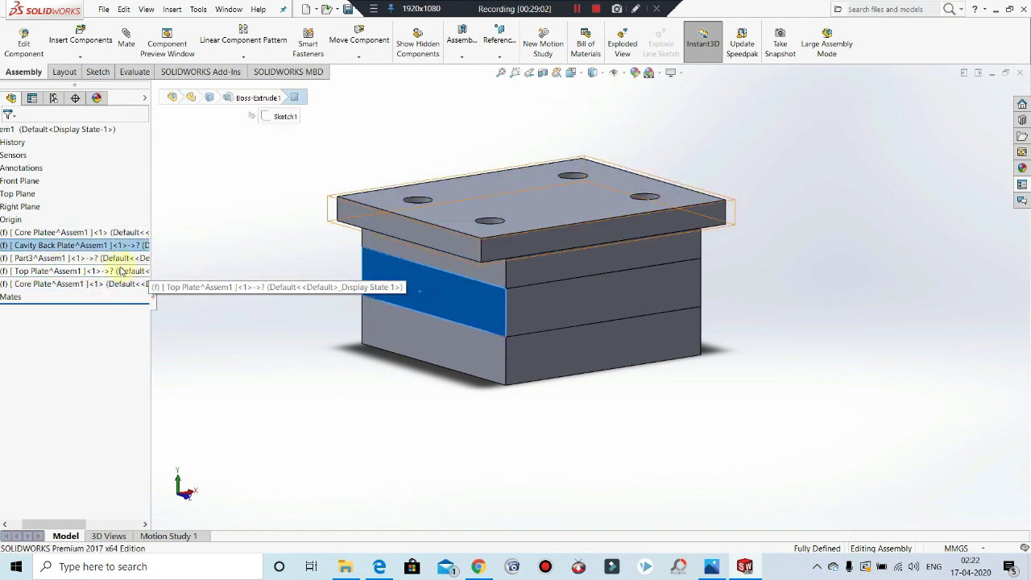
right_click(65, 245)
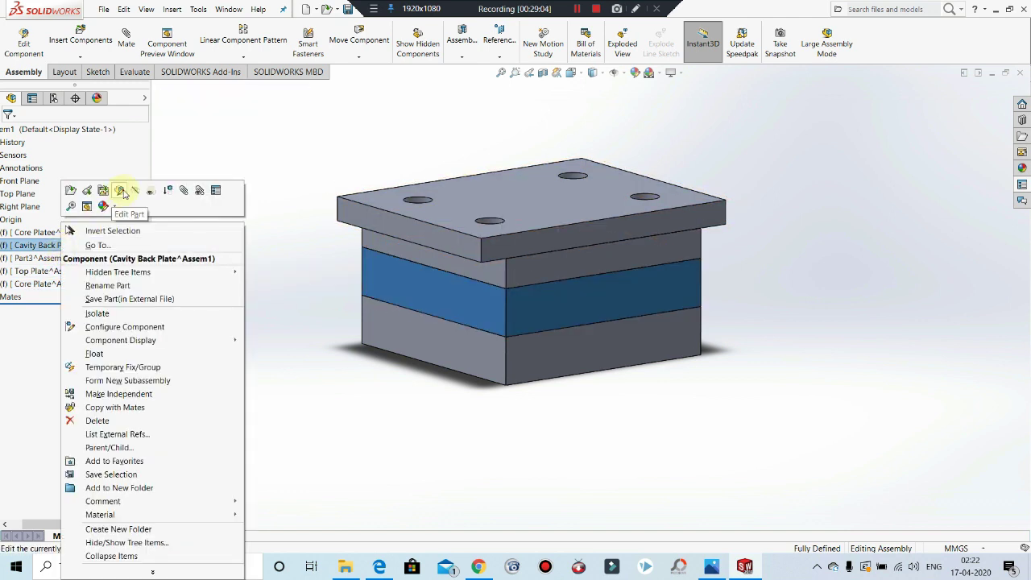
left_click(107, 285)
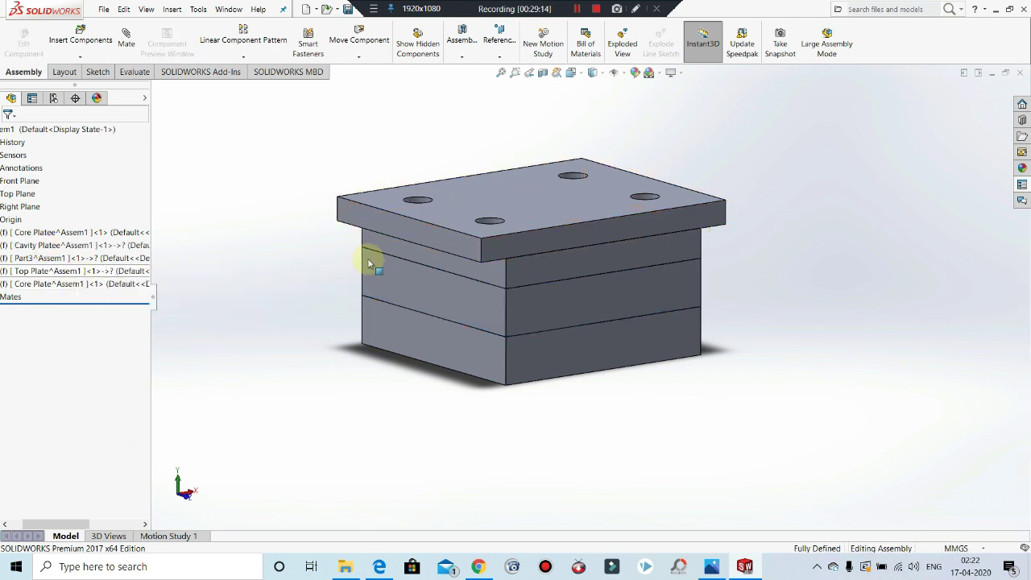
Step: Rename the Part3 component, the plate directly beneath the Top Plate, as Cavity Back Platee
left_click(391, 247)
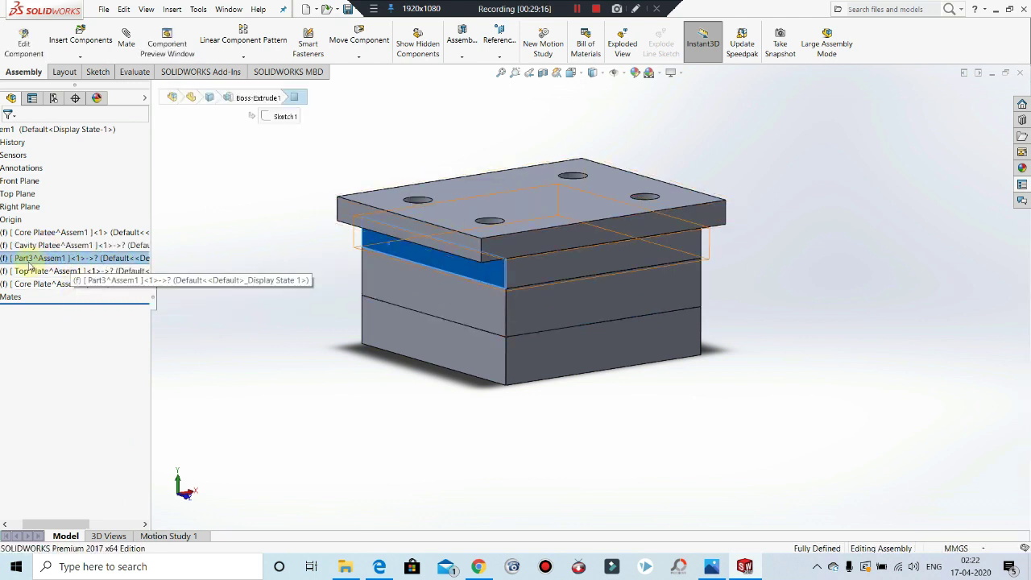
right_click(32, 259)
left_click(84, 286)
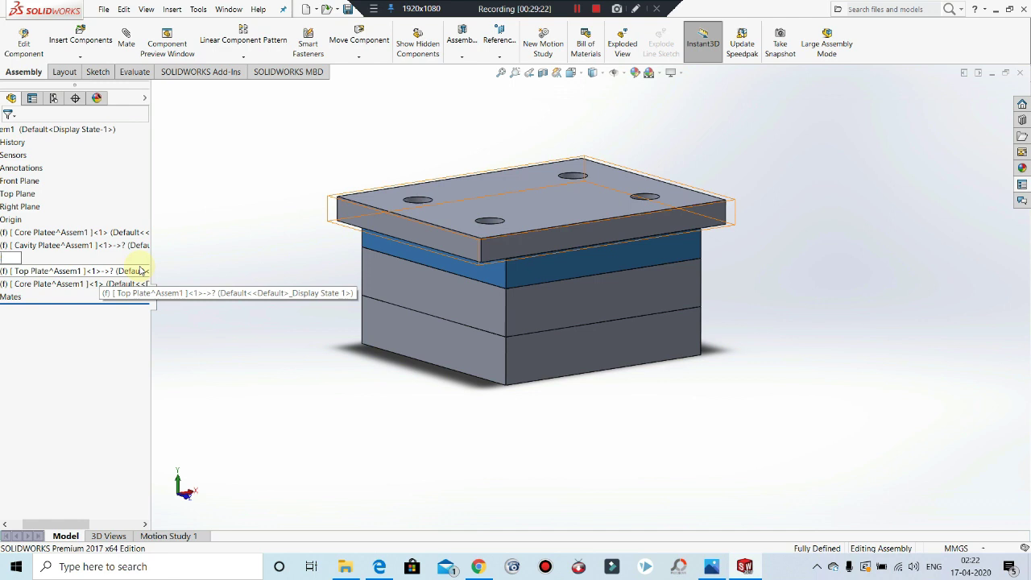
type("Cavity Back Platee")
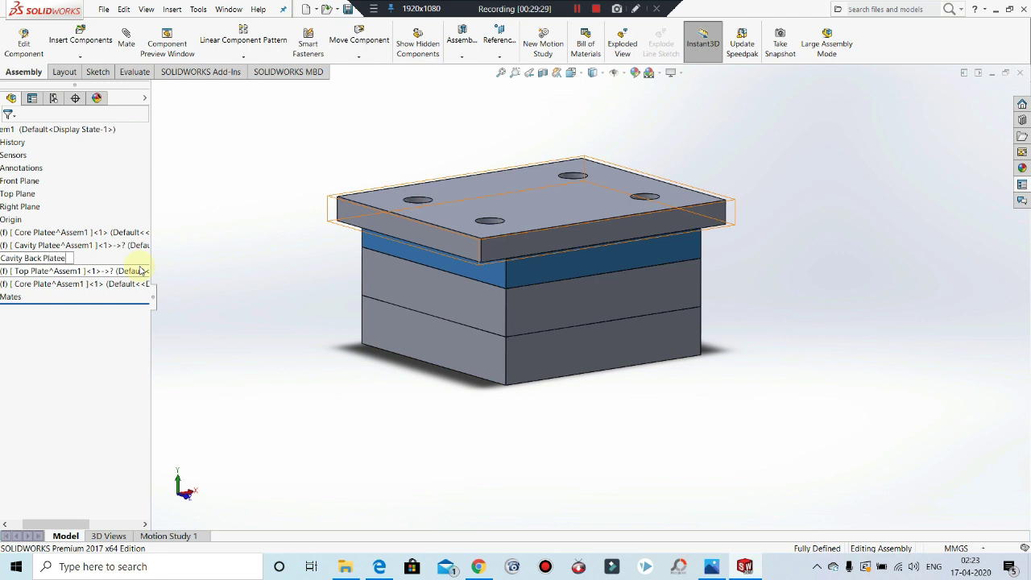
left_click(241, 246)
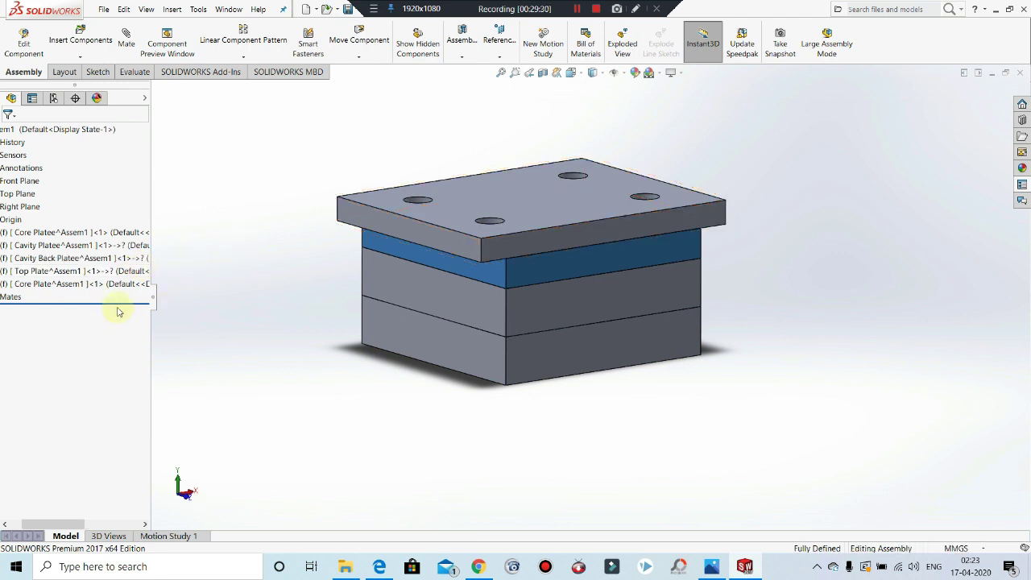
Step: Identify the last two components in the assembly tree and rename the Core Plate component as Core Back Plate
left_click(63, 273)
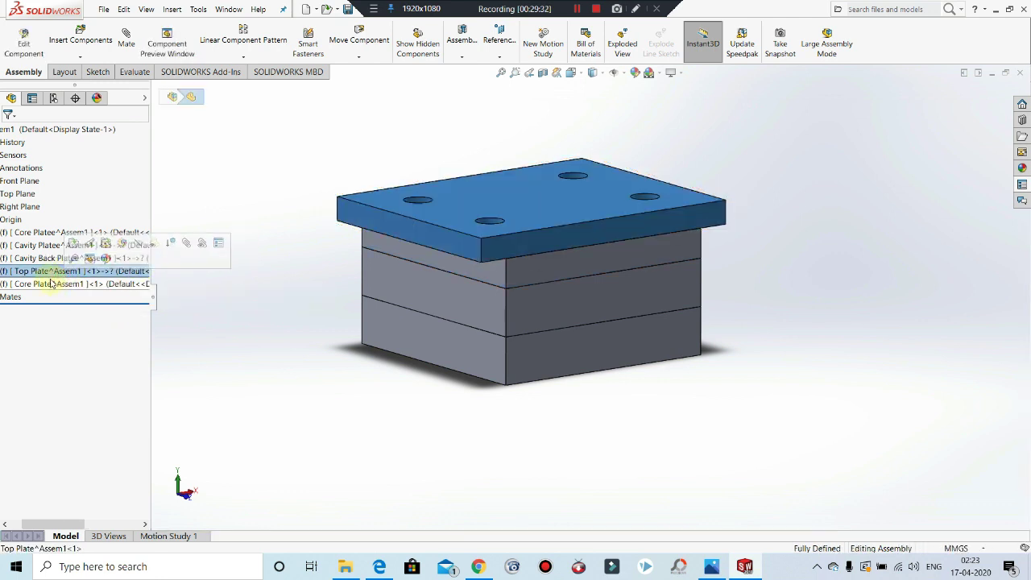
left_click(48, 284)
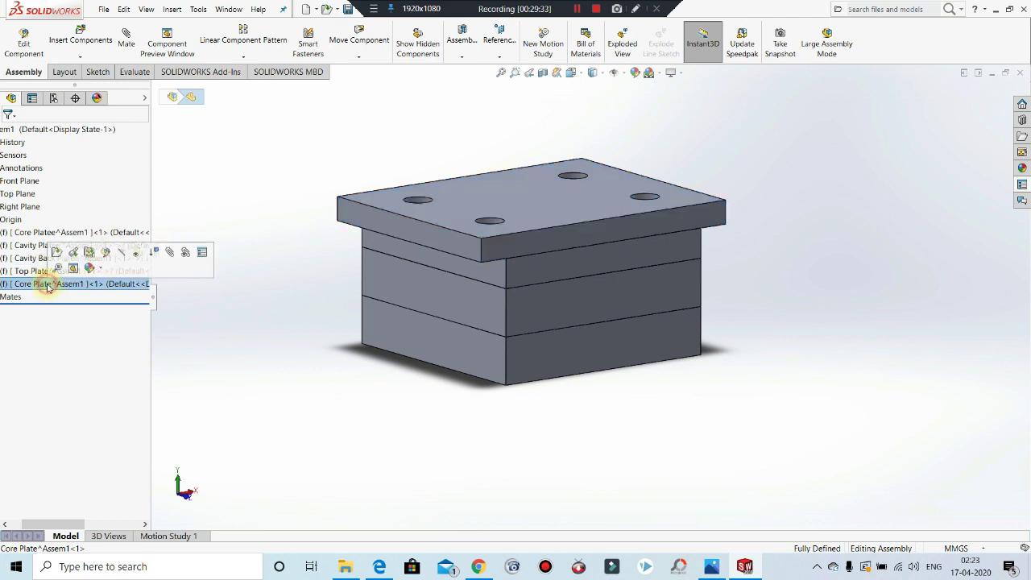
left_click(312, 392)
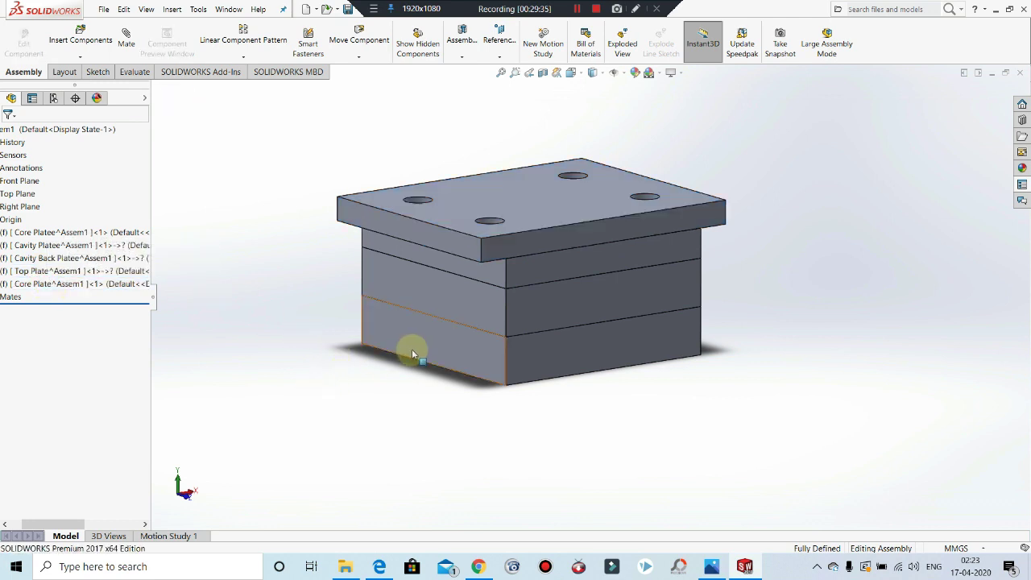
left_click(47, 285)
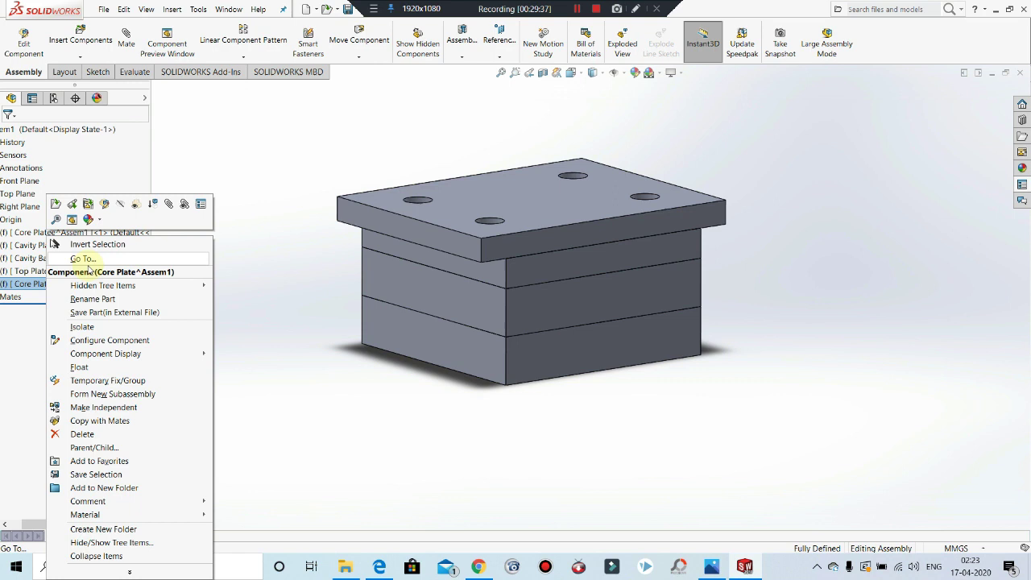
left_click(90, 298)
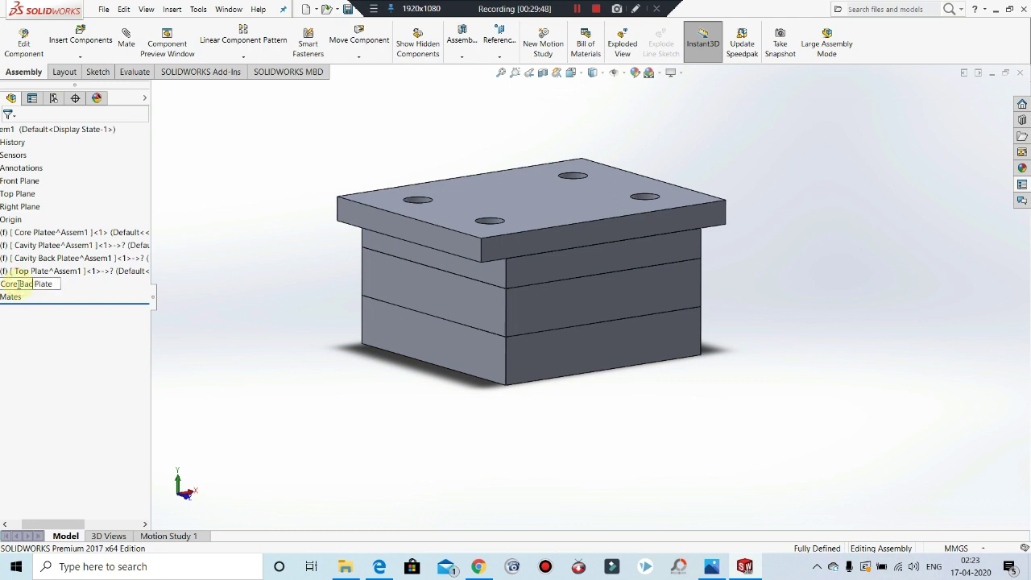
key("Return")
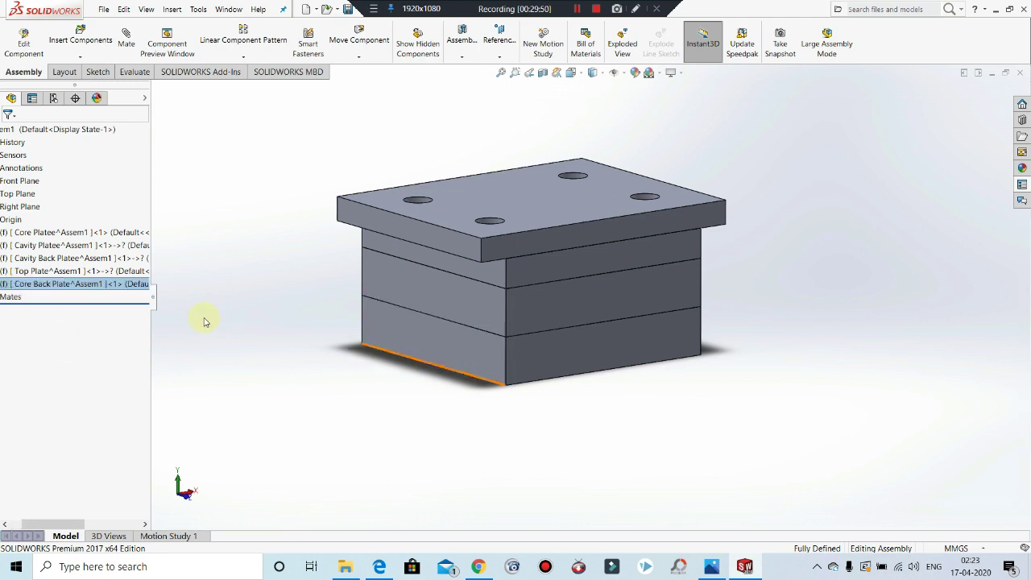
Step: Start editing the Core Back Plate part within the assembly and check the plate thicknesses in section A-A of the MAX_MOULD_BASE drawing
right_click(88, 283)
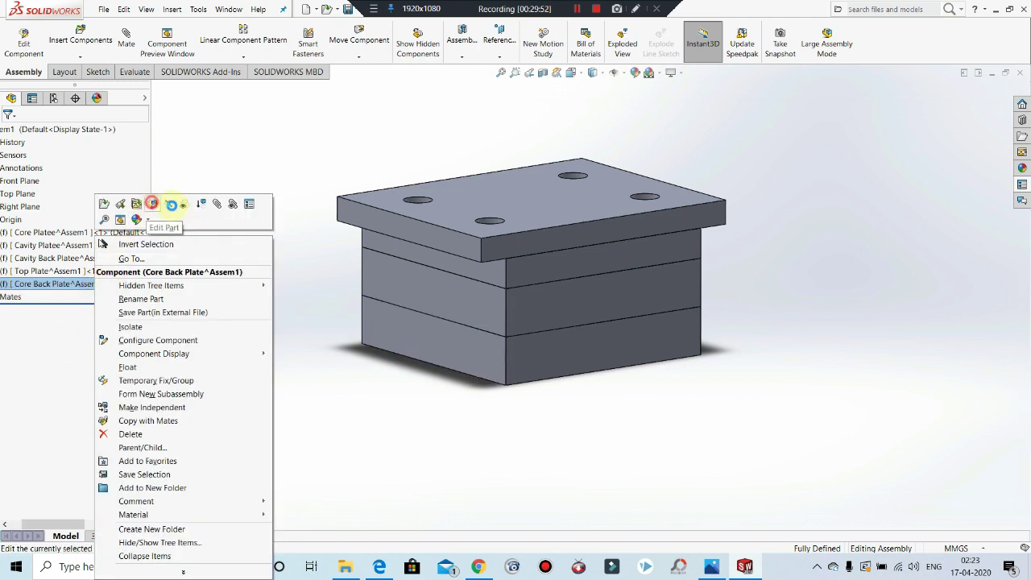
left_click(113, 203)
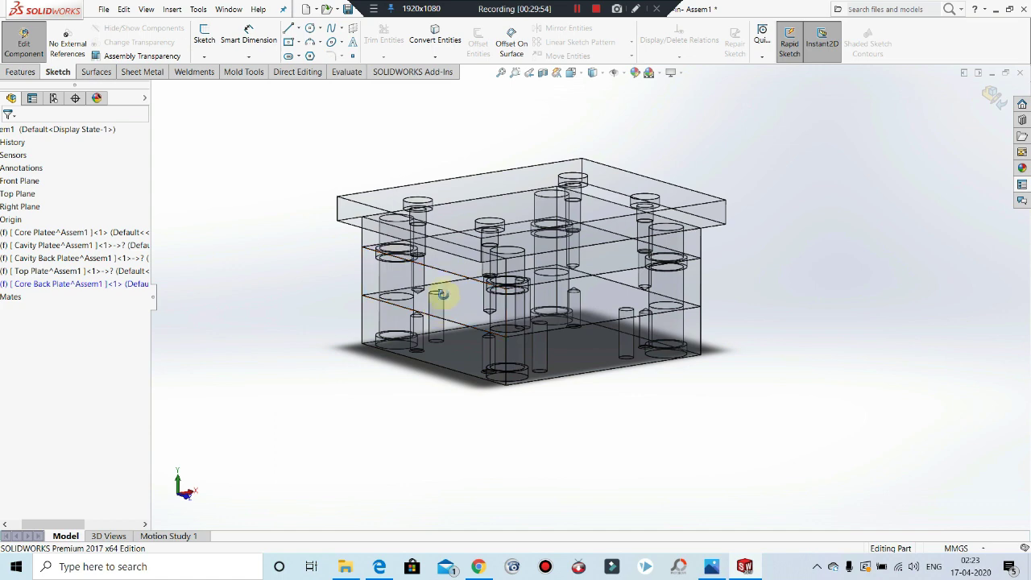
middle_click_drag(440, 293, 466, 439)
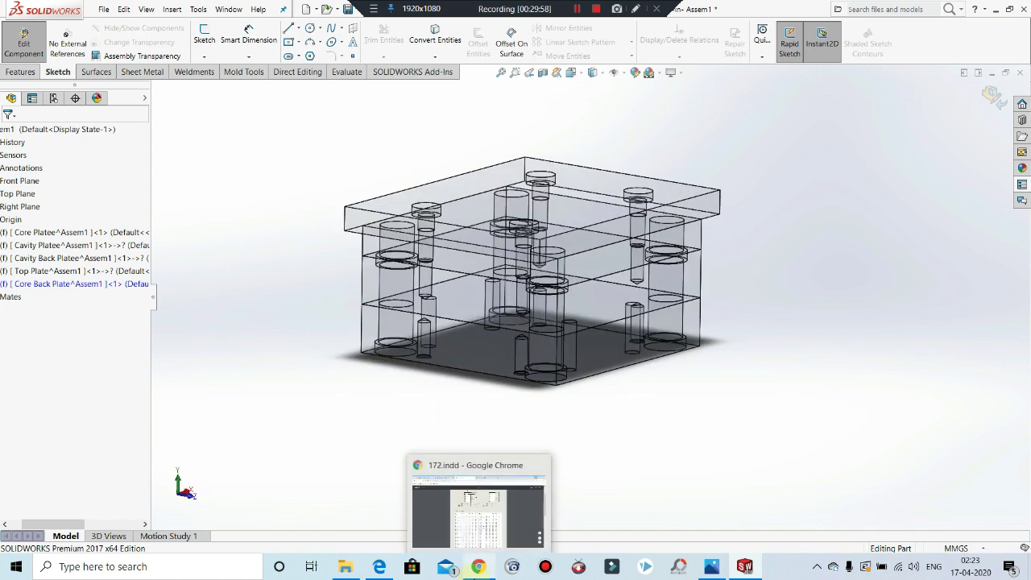
left_click(478, 566)
left_click(478, 566)
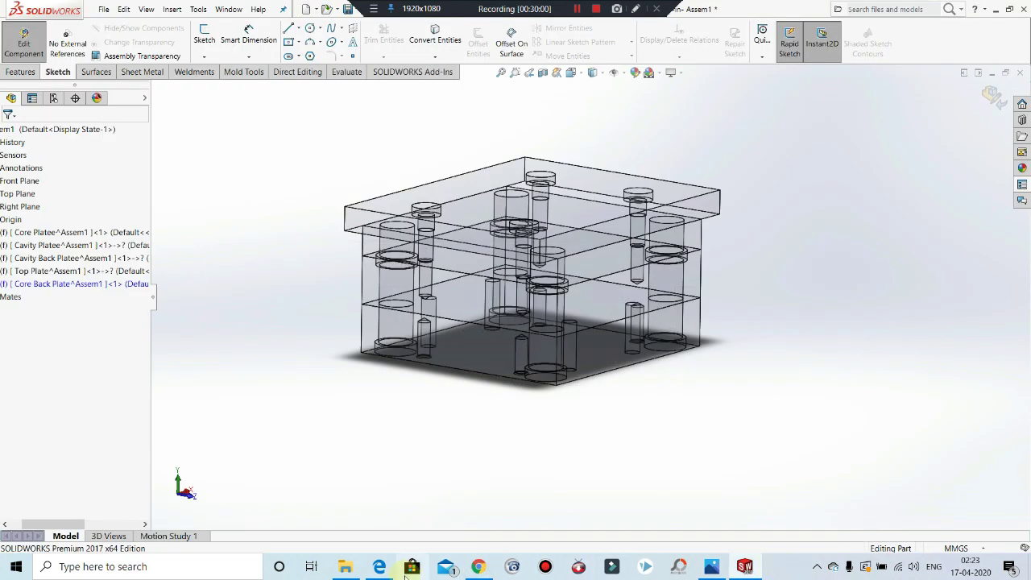
left_click(379, 567)
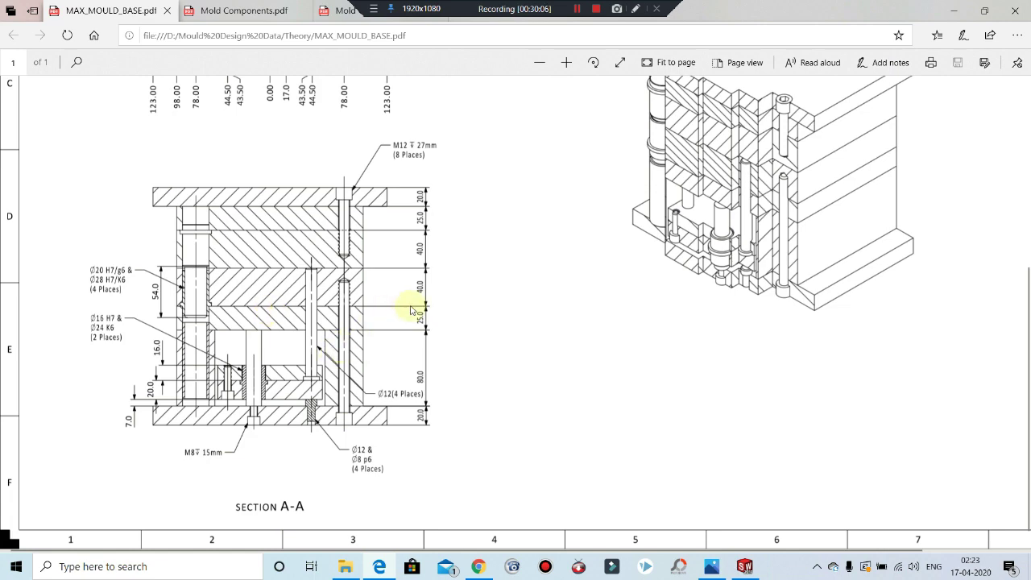
left_click(953, 10)
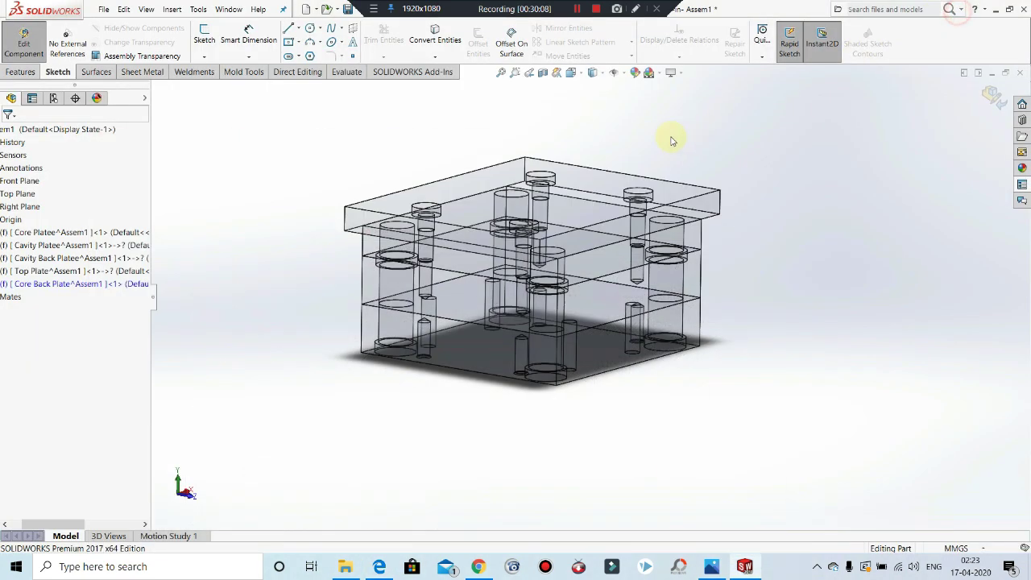
Step: Start a sketch for the Core Back Plate on the underside face of the Core Platee
middle_click_drag(480, 420, 500, 292)
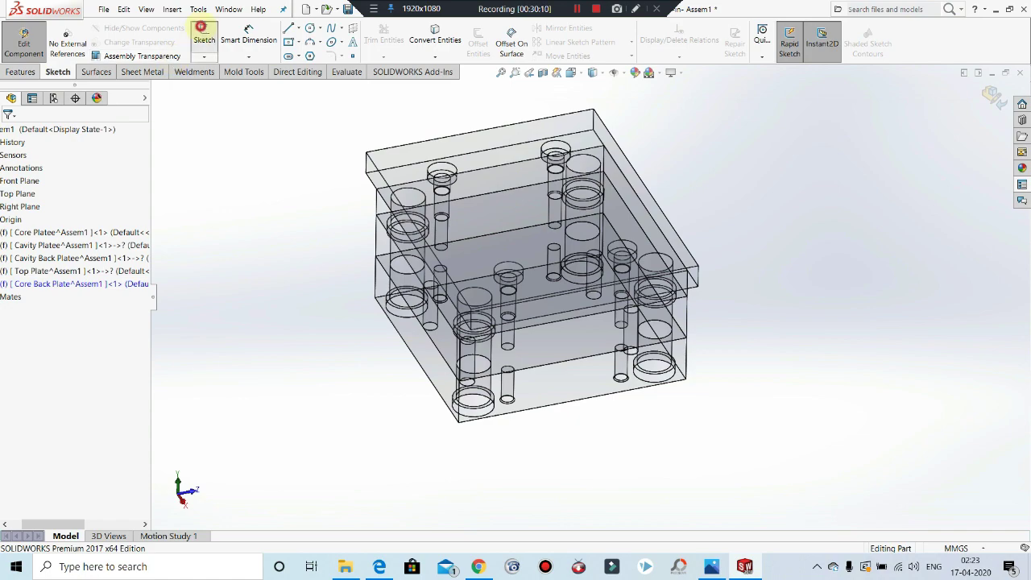
left_click(203, 36)
mouse_move(357, 460)
middle_mouse_down()
mouse_move(313, 501)
mouse_move(453, 395)
middle_mouse_up()
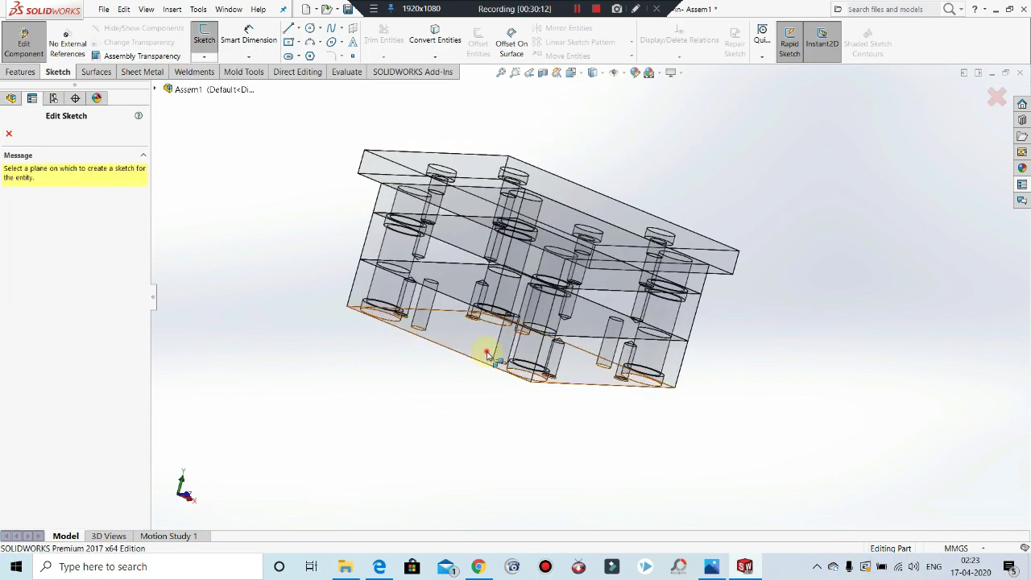
left_click(487, 355)
mouse_move(454, 166)
middle_mouse_down()
mouse_move(433, 72)
mouse_move(542, 214)
mouse_move(546, 195)
mouse_move(488, 190)
middle_mouse_up()
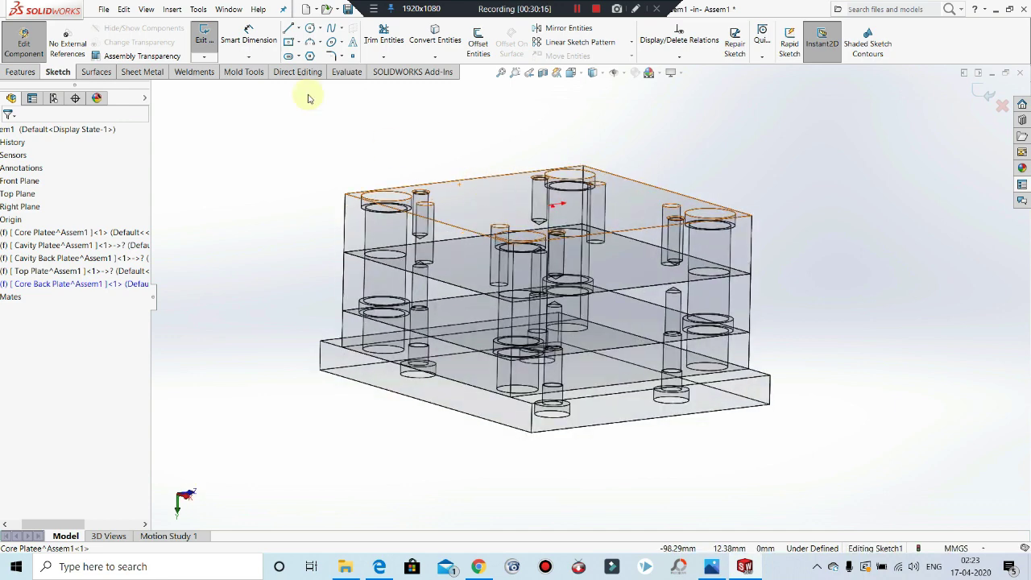
Step: Start Convert Entities and select the four outer edges of the Core Platee's underside face
left_click(435, 36)
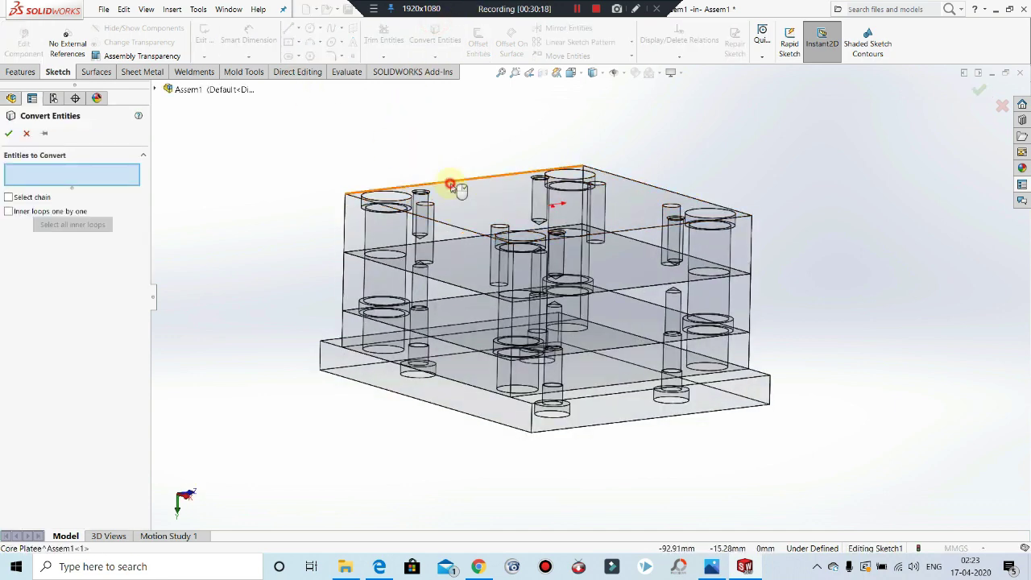
left_click(451, 185)
left_click(455, 230)
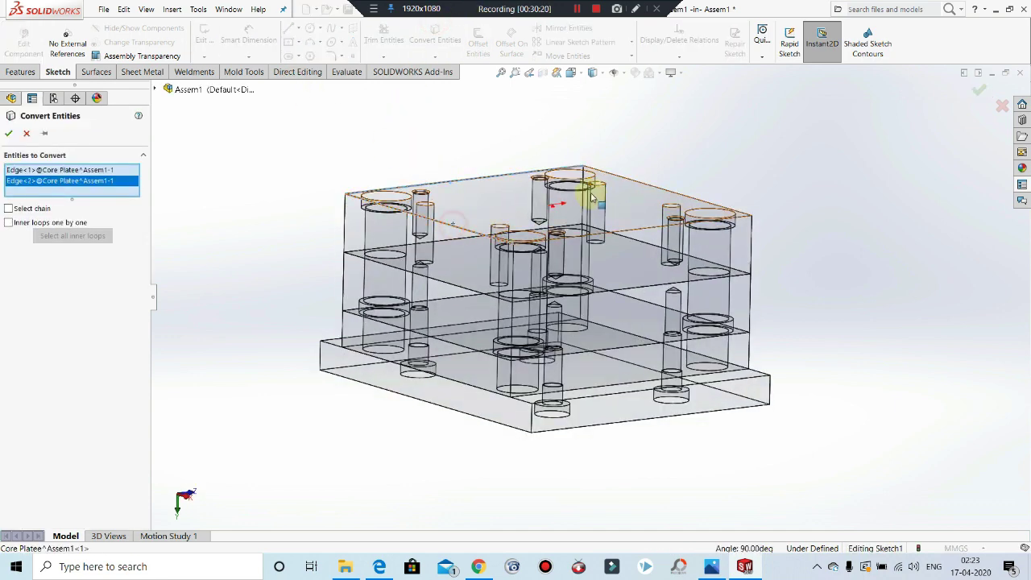
left_click(630, 183)
left_click(637, 230)
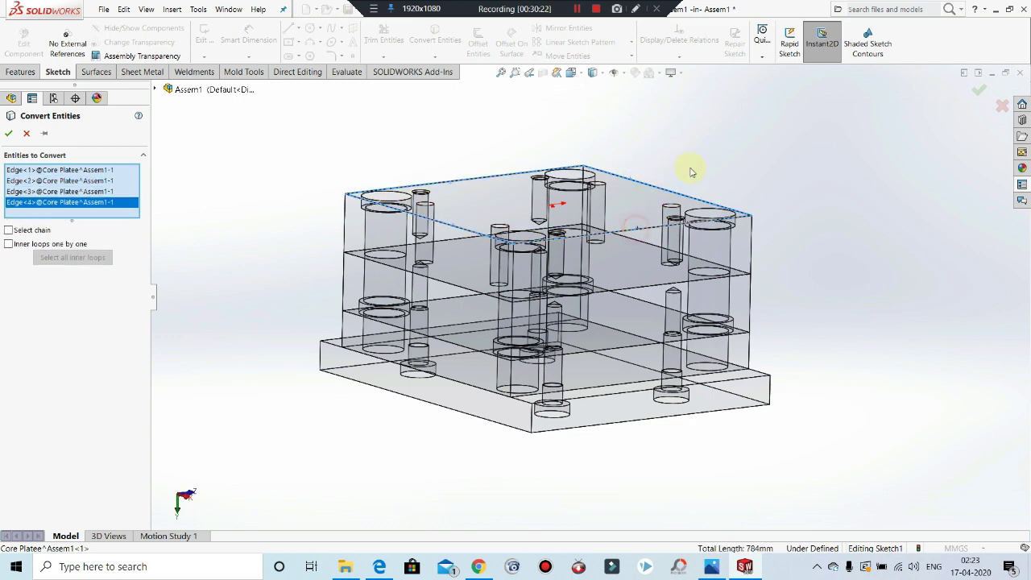
Step: Add the inner circular edges of the four large counterbored corner holes in the Core Platee to the entities to convert
middle_click_drag(637, 230, 697, 237)
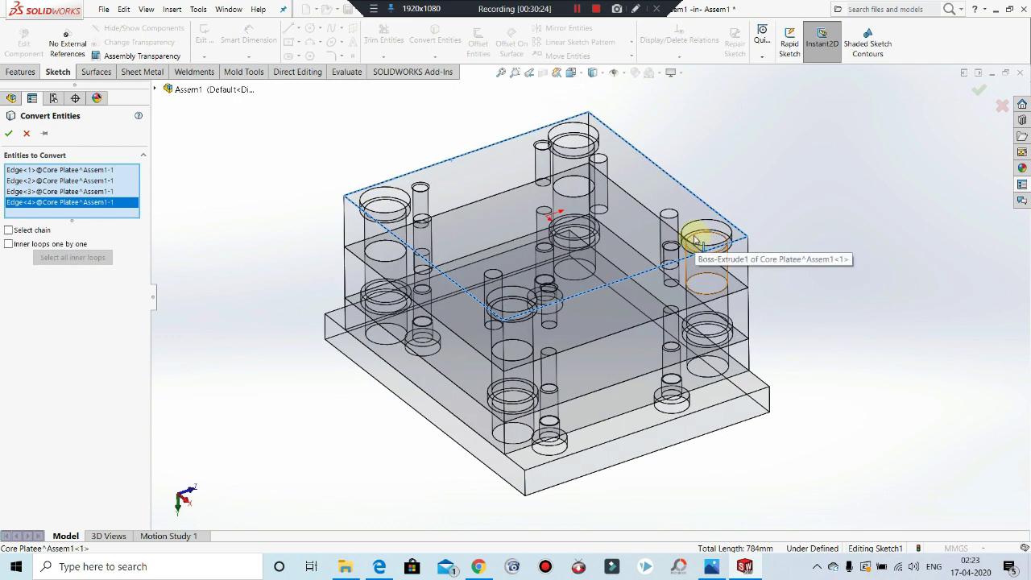
left_click(698, 236)
left_click(573, 139)
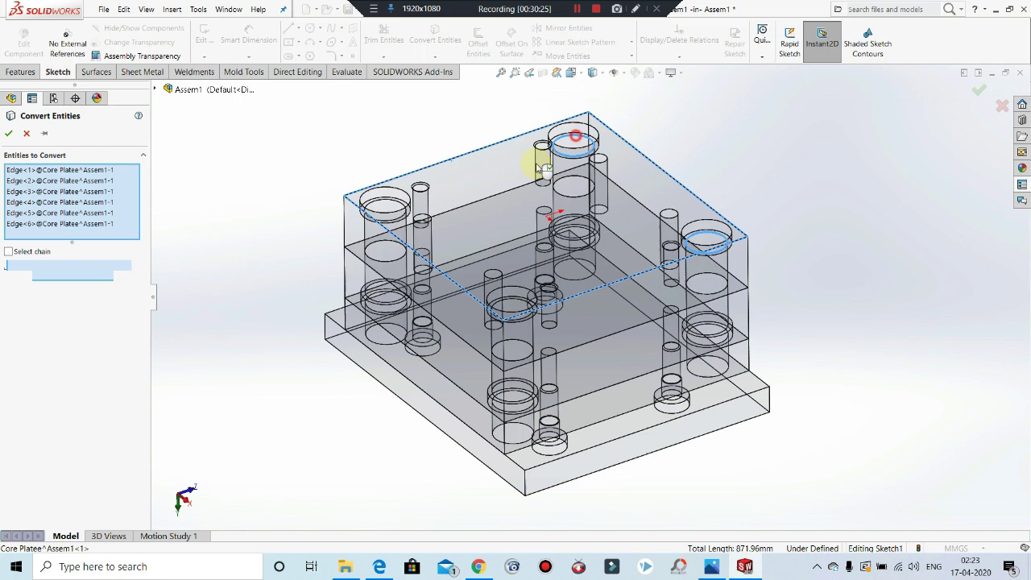
left_click(387, 207)
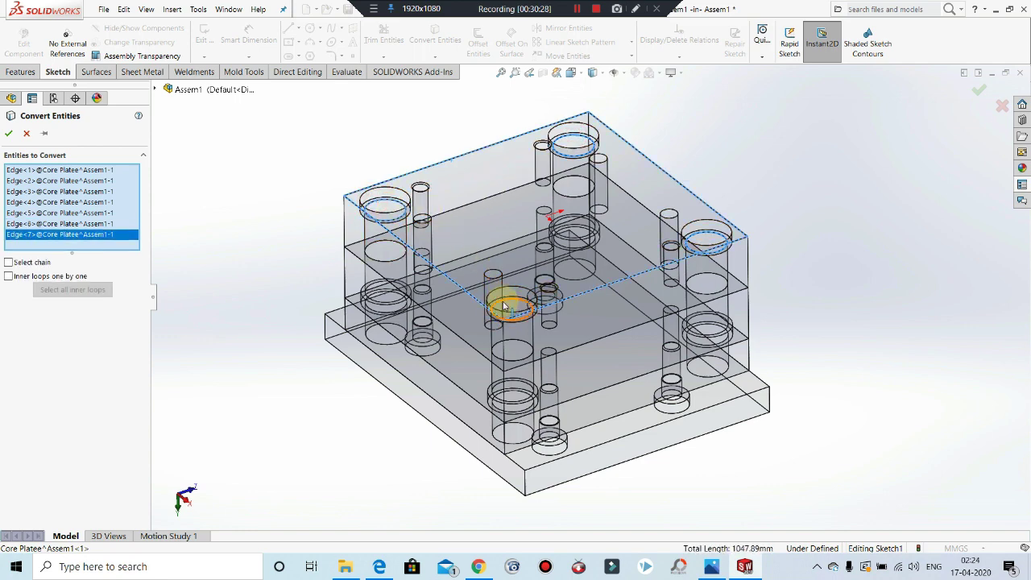
left_click(502, 302)
Step: Add the circular edges of the M12 tapped holes and adjacent plain holes at two Core Platee corners, using the tapped holes' outer circles
middle_click_drag(357, 236, 272, 288)
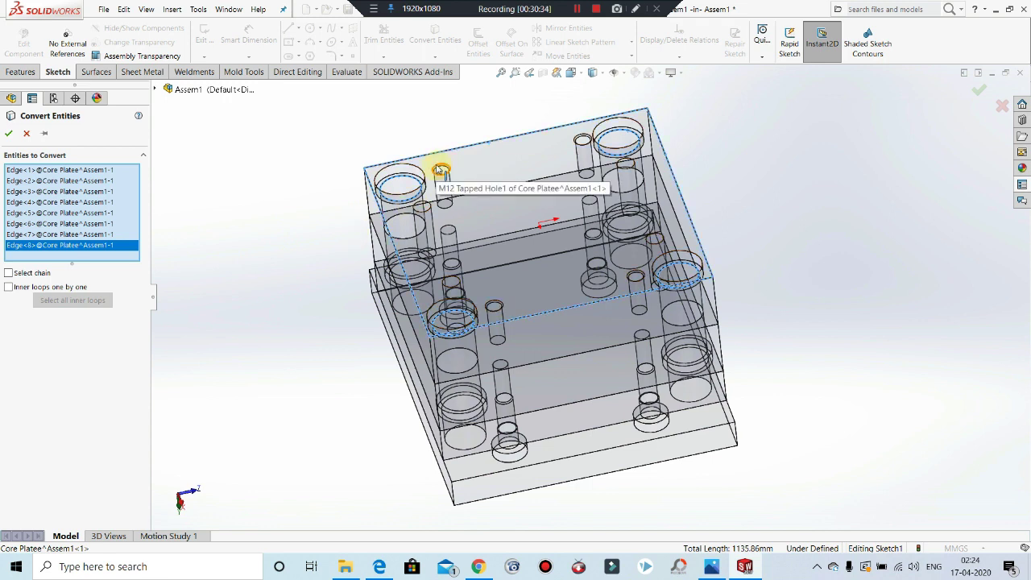
left_click(439, 168)
left_click(426, 198)
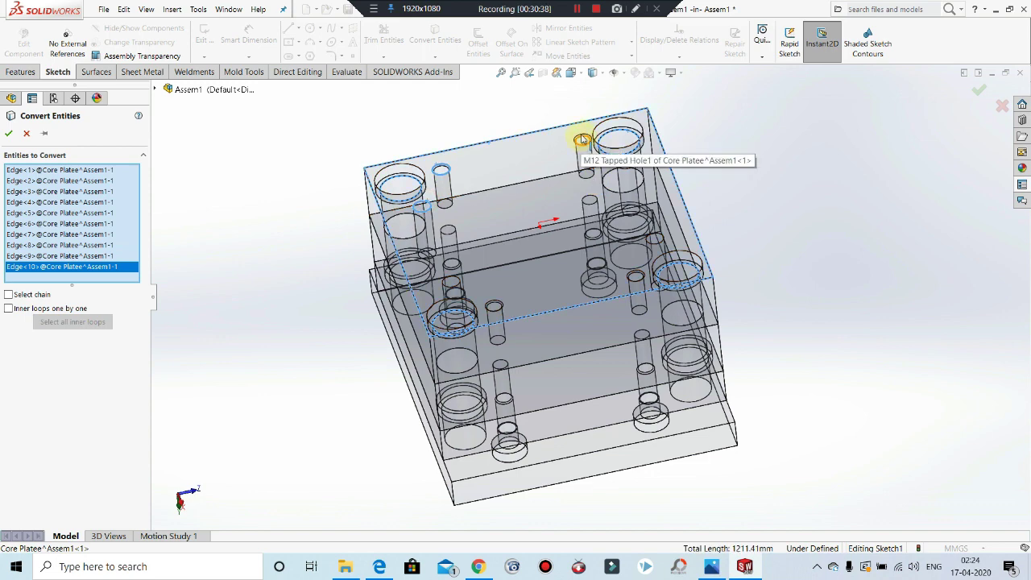
left_click(581, 139)
scroll(580, 137, "down", 5)
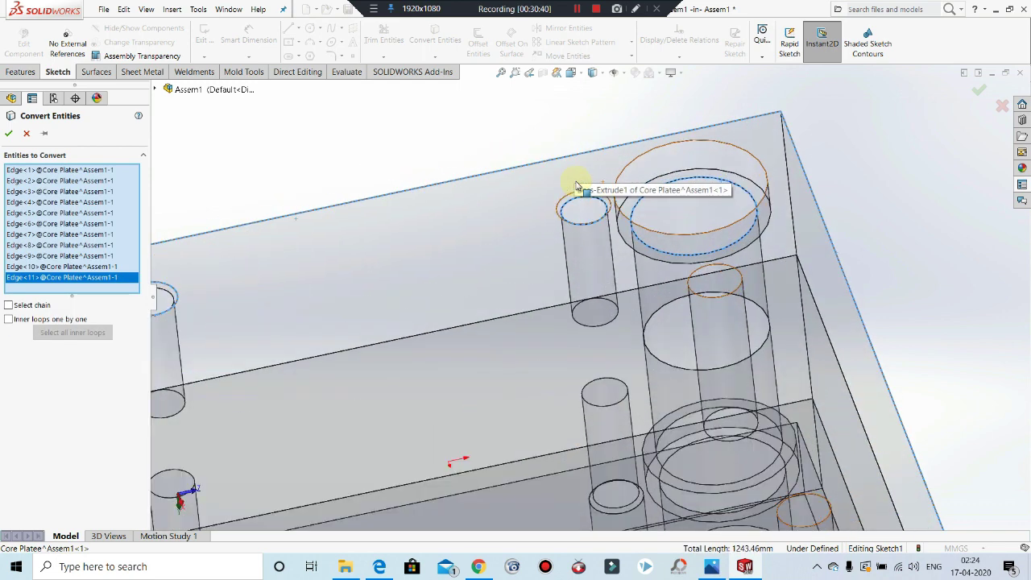
left_click(582, 195)
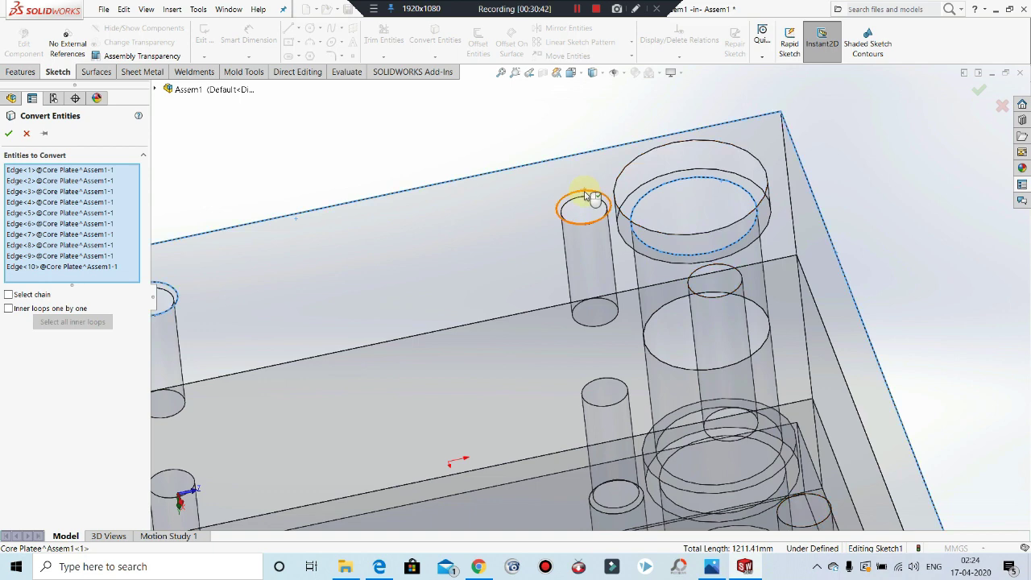
left_click(584, 190)
left_click(717, 269)
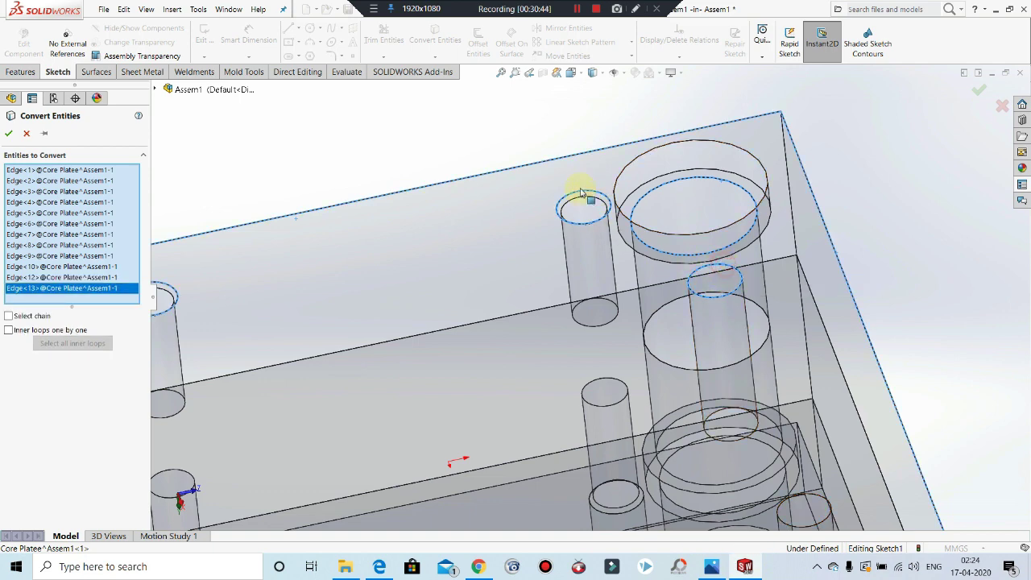
Step: Add the outer circle of the tapped hole and the adjacent plain hole's circular edge at the third Core Platee corner to the entities to convert
scroll(584, 195, "up", 4)
scroll(655, 379, "up", 1)
scroll(655, 363, "down", 5)
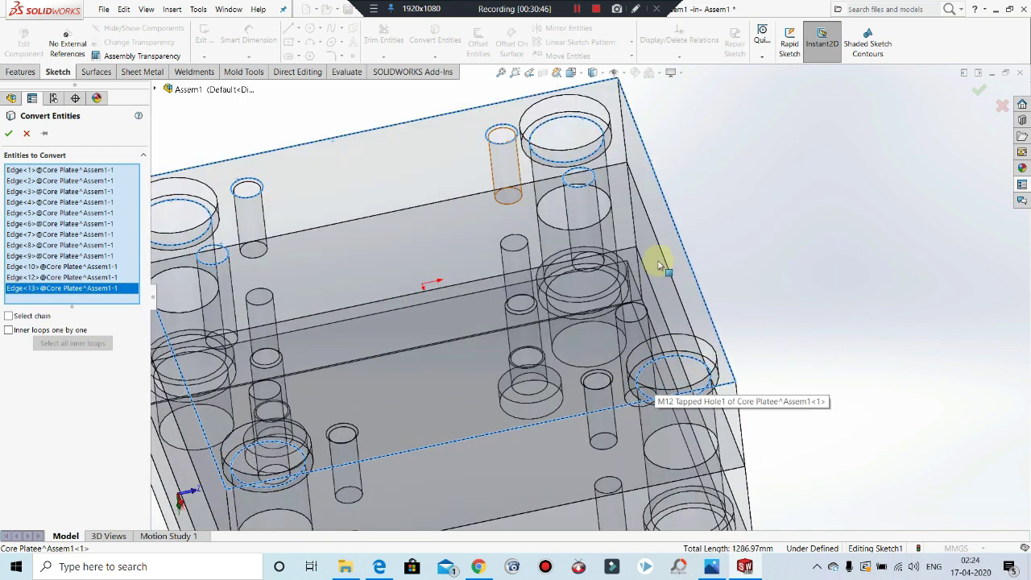
scroll(589, 394, "down", 2)
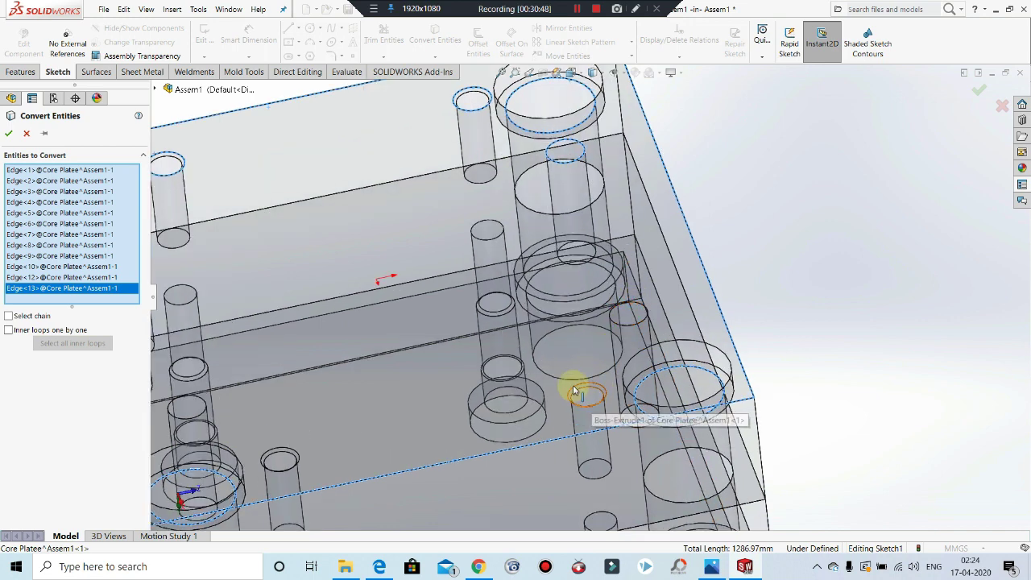
left_click(573, 390)
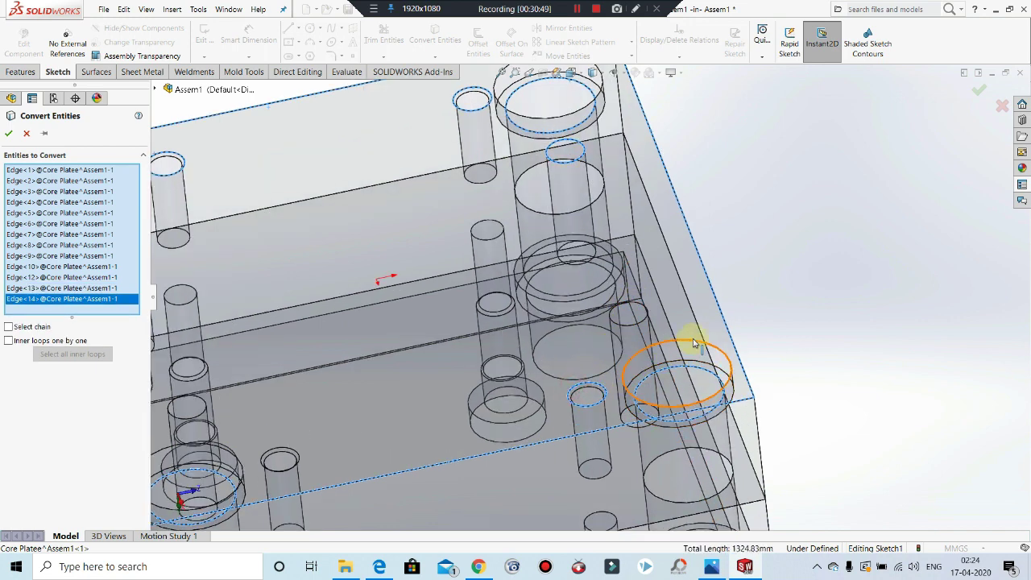
left_click(636, 307)
Step: Add the tapped hole's outer circle and the adjacent plain hole's edge at the fourth Core Platee corner, and apply the conversion
scroll(550, 335, "up", 3)
scroll(497, 356, "down", 5)
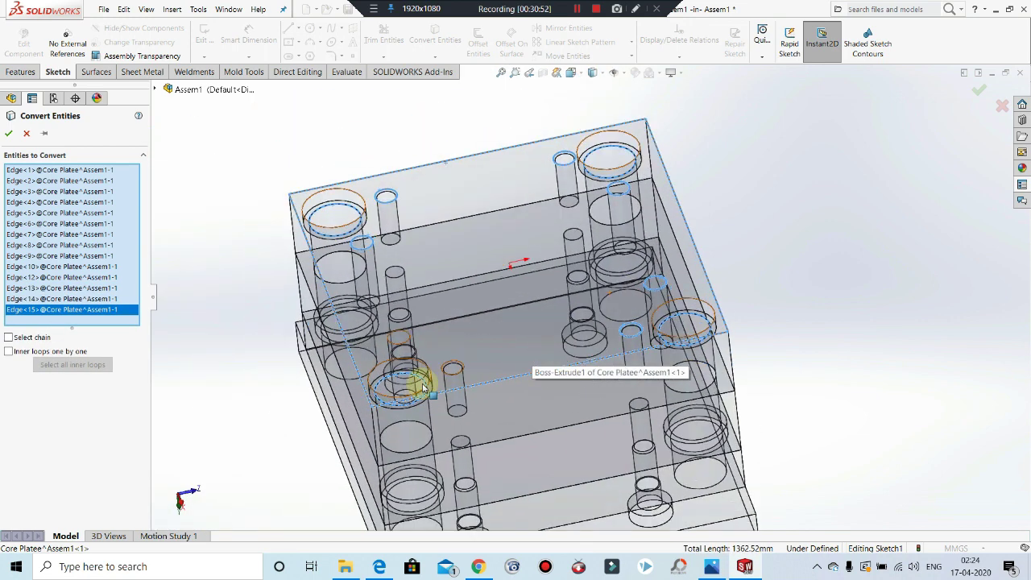
scroll(497, 357, "down", 2)
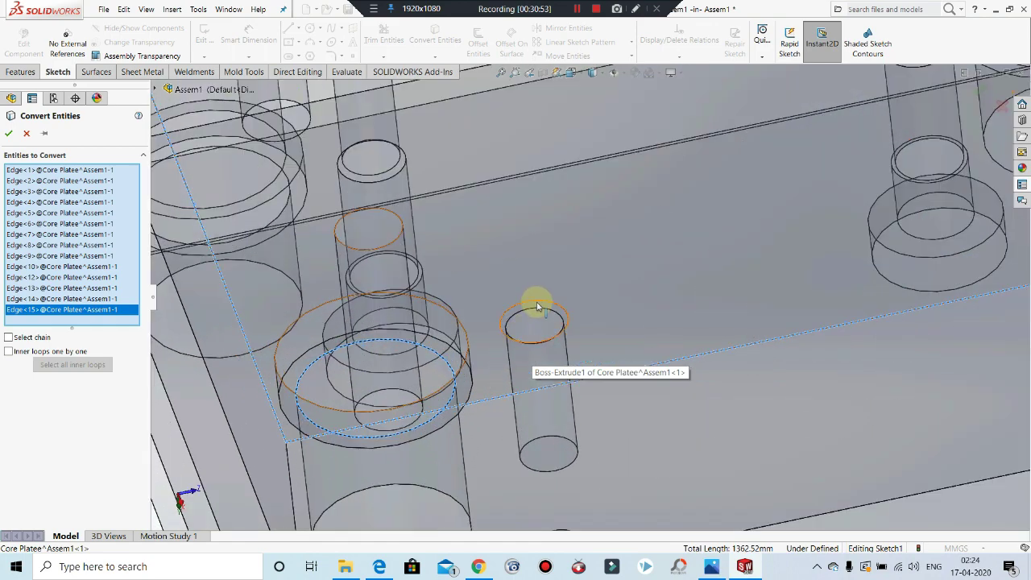
left_click(537, 307)
scroll(538, 314, "up", 3)
scroll(538, 314, "down", 3)
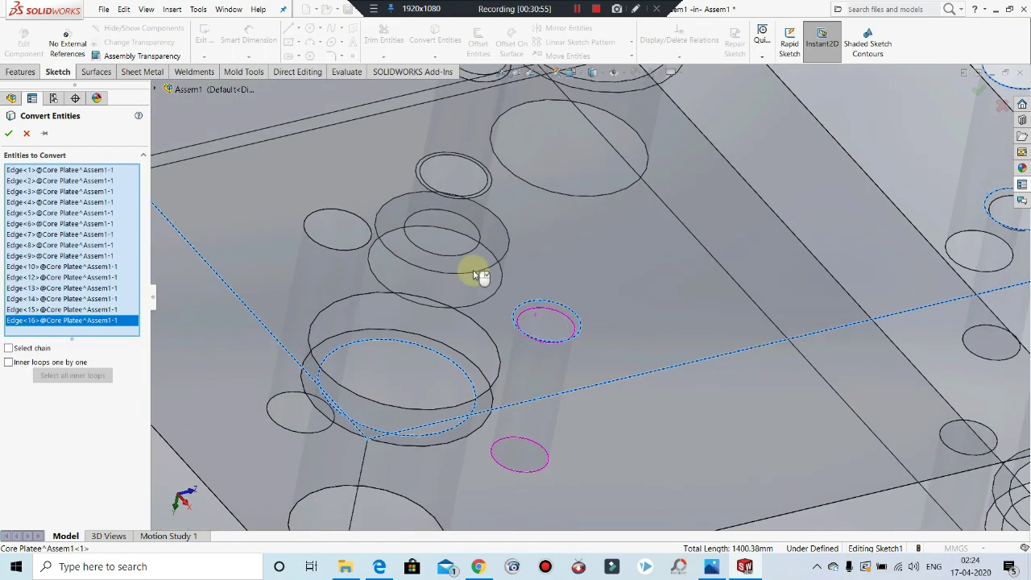
left_click(329, 209)
left_click(8, 133)
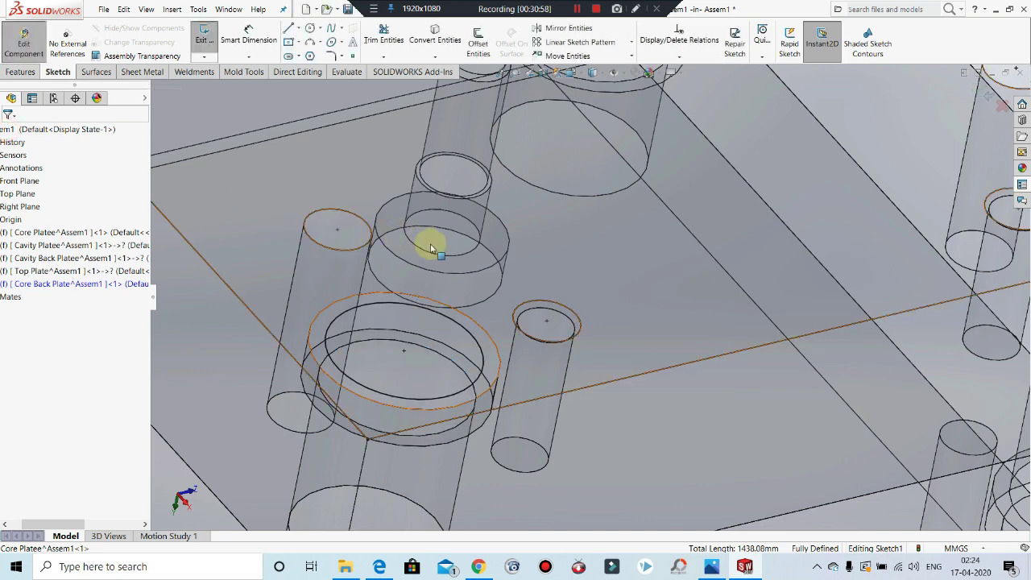
Step: Extrude the converted sketch 25 mm away from the Core Platee to form the Core Back Plate, and return to editing the assembly
scroll(431, 248, "up", 10)
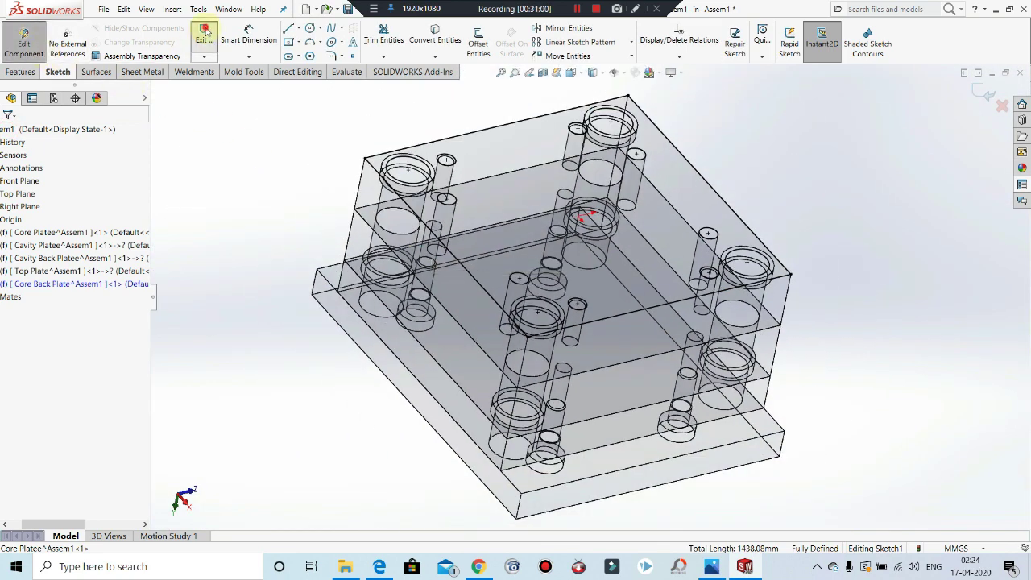
left_click(205, 32)
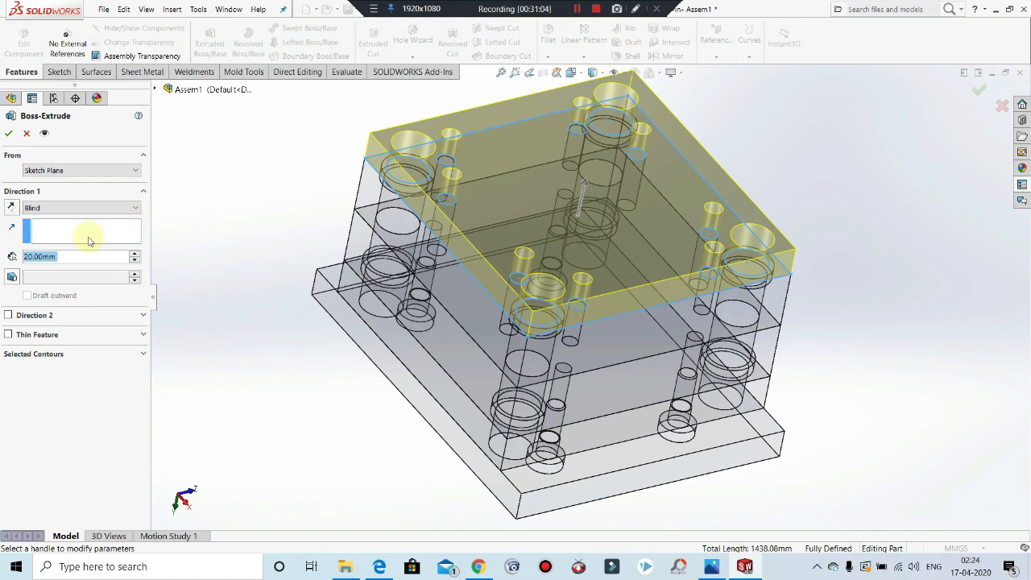
type("25")
key("Return")
left_click(8, 132)
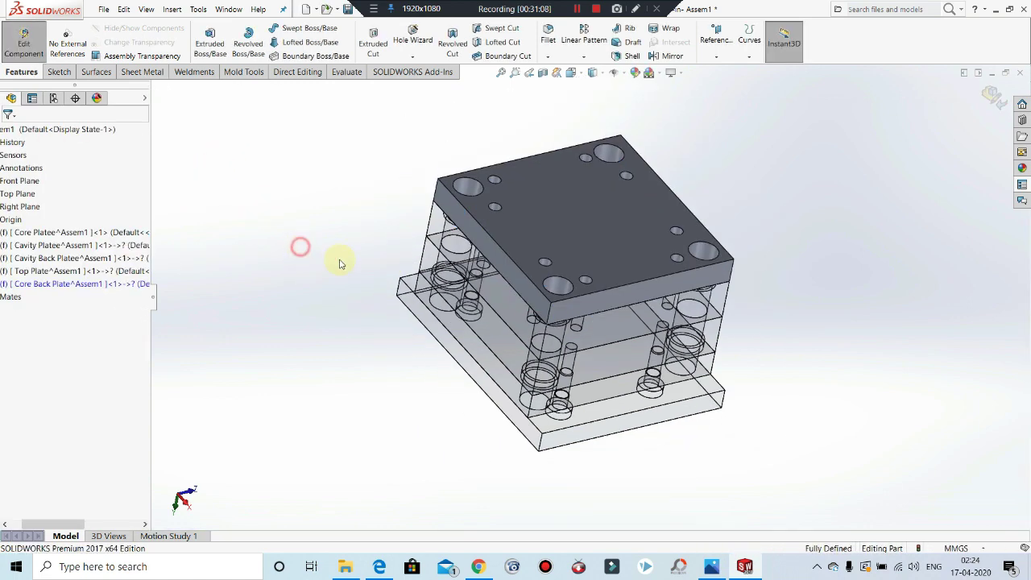
middle_click_drag(339, 263, 648, 148)
left_click(24, 41)
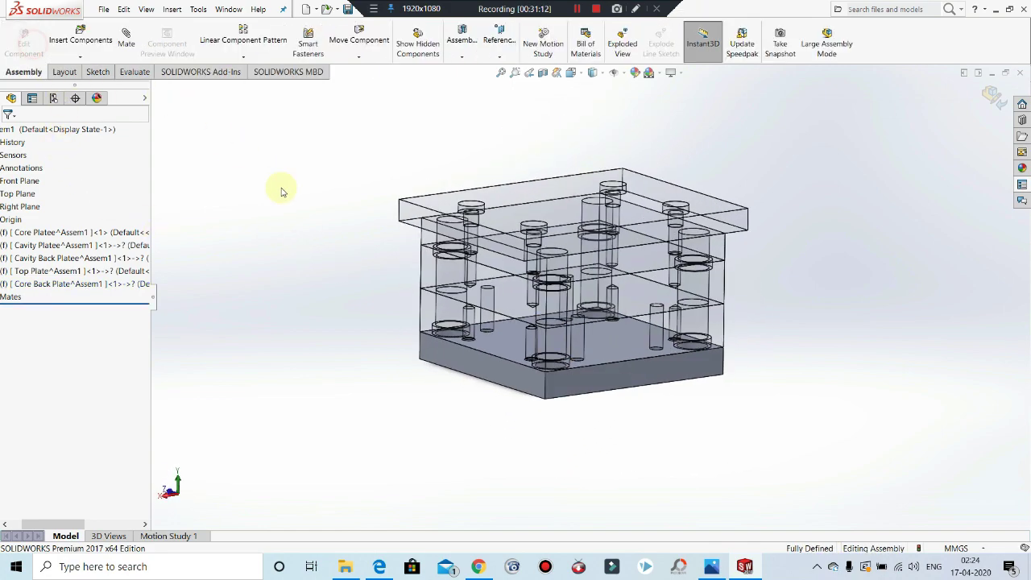
Step: Switch to the MAX_MOULD_BASE drawing in Edge and examine the spacer block in section A-A and the plan view dimensions
middle_click_drag(410, 281, 310, 286)
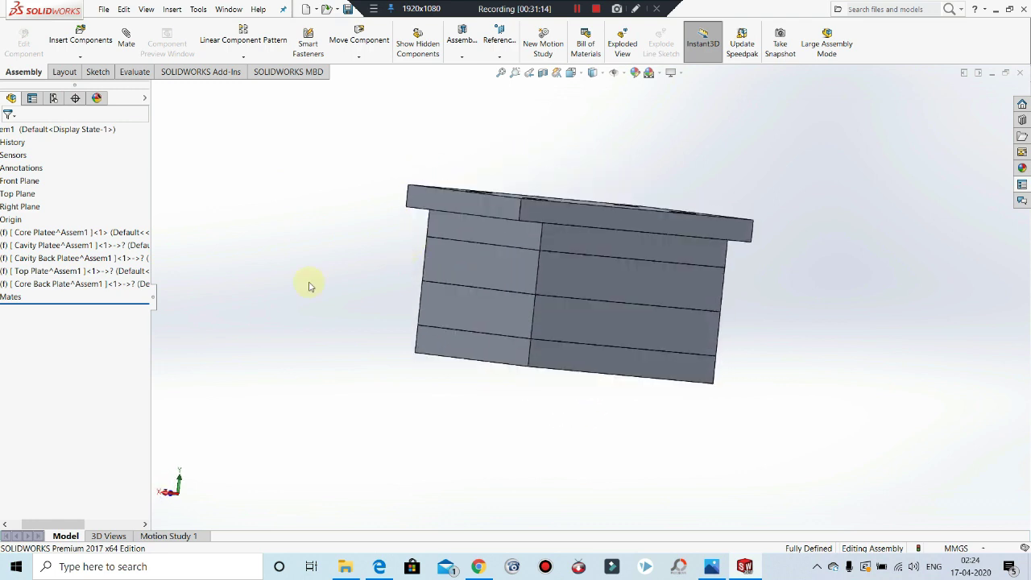
left_click_drag(51, 526, 40, 525)
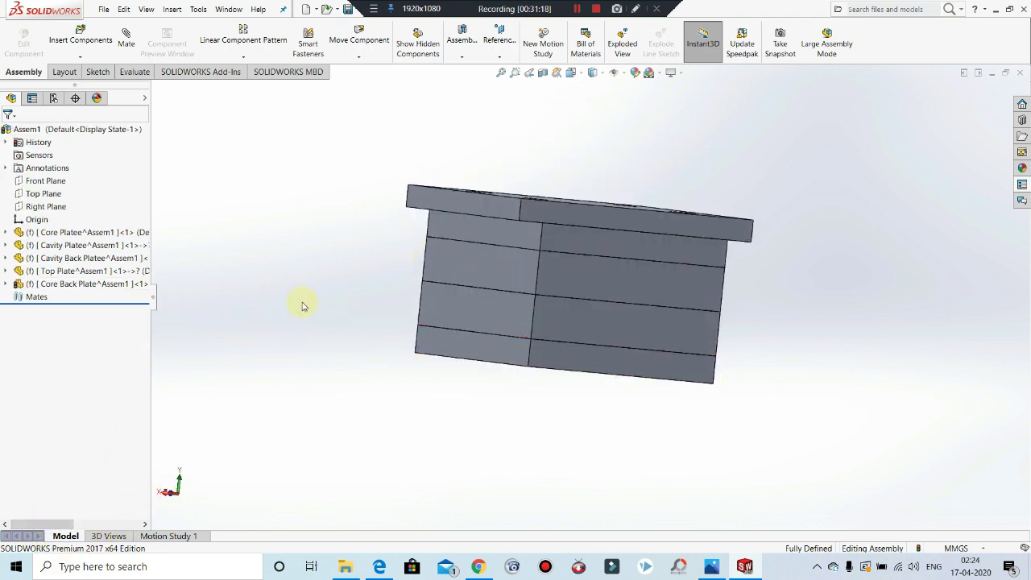
left_click(379, 566)
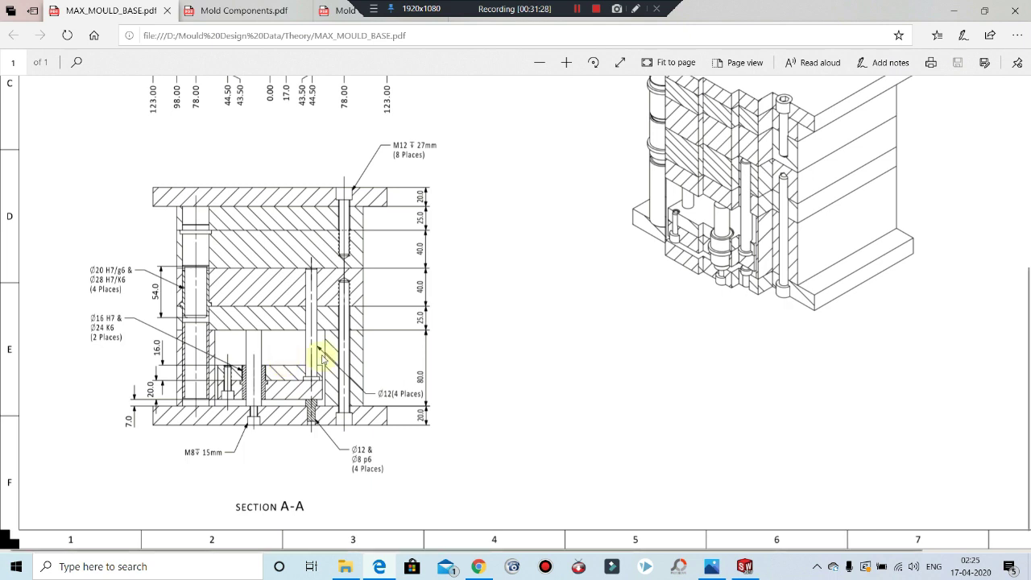
scroll(419, 322, "up", 5)
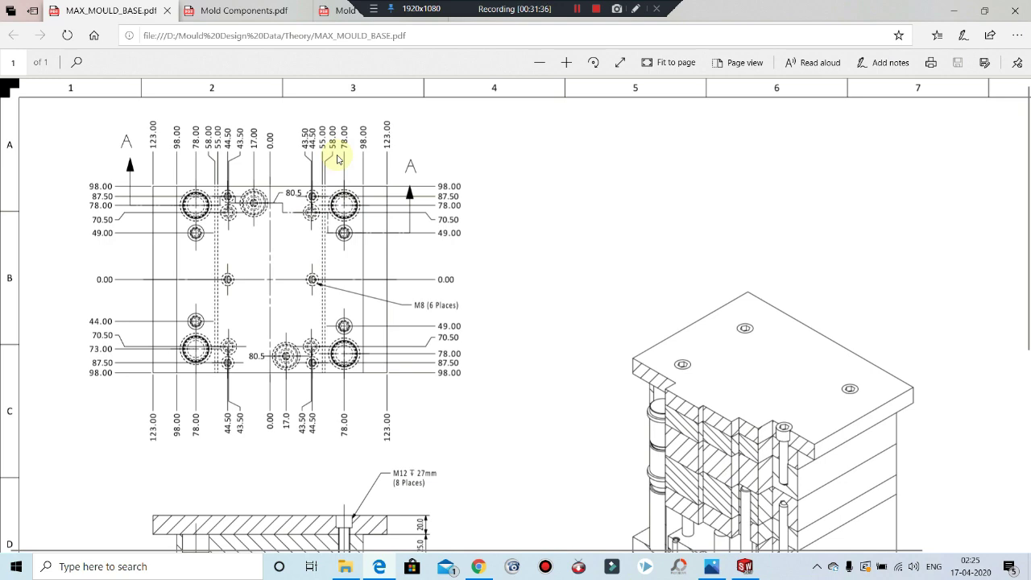
left_click(953, 11)
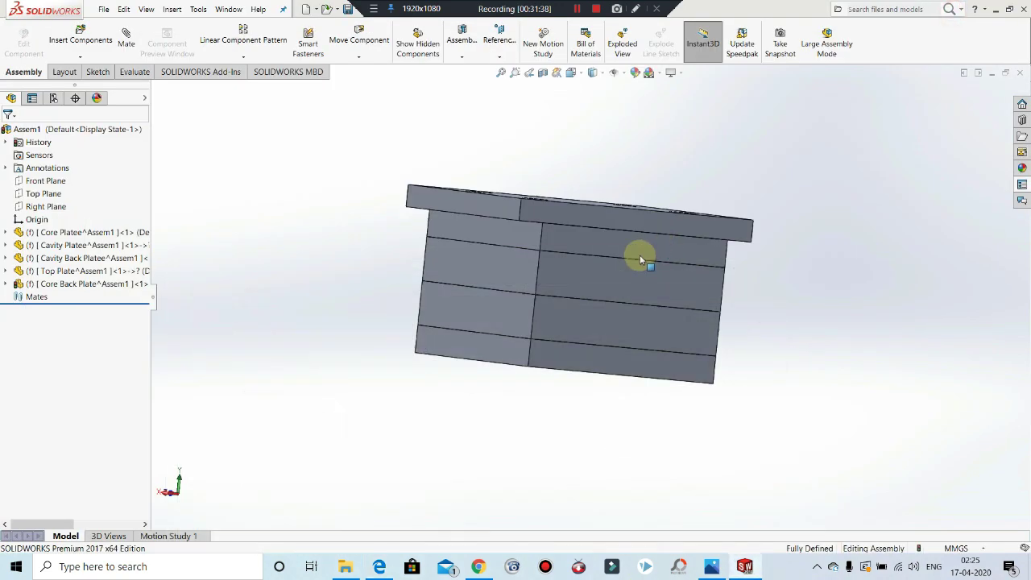
Step: Insert a new part into the SOLIDWORKS assembly and rename it Spacer Block
middle_click_drag(637, 257, 617, 398)
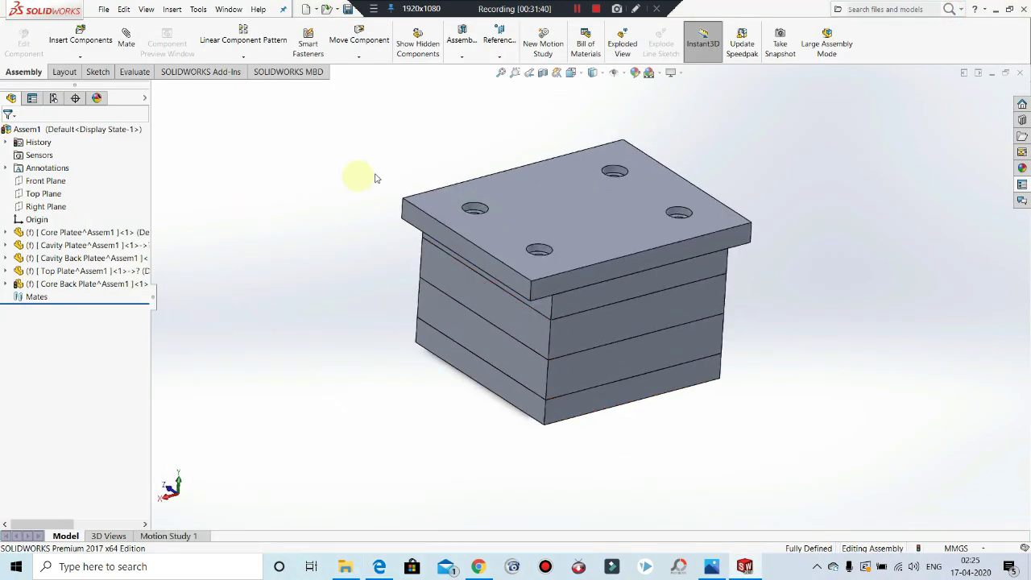
right_click(592, 216)
left_click(675, 101)
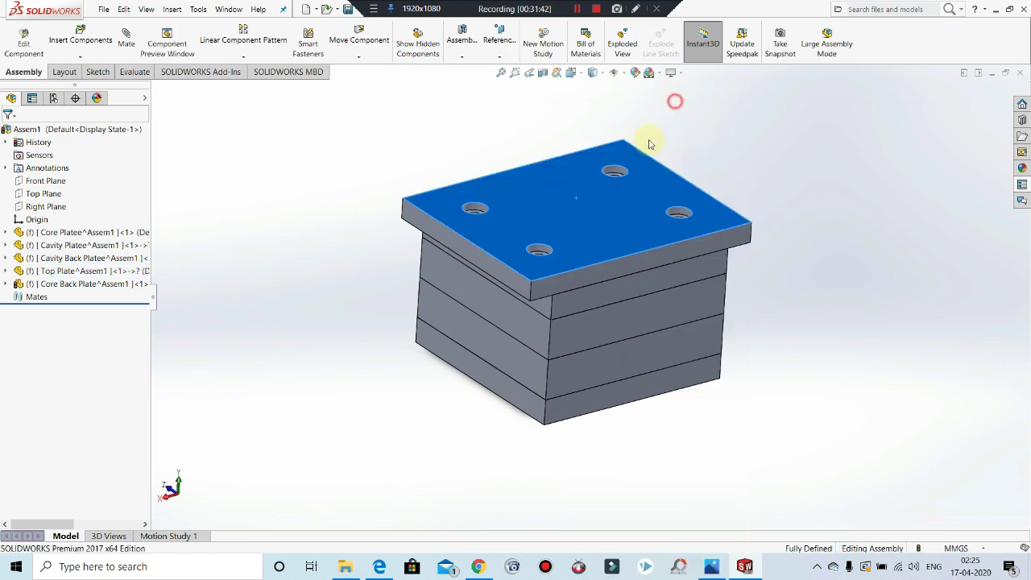
middle_click_drag(608, 516, 611, 415)
left_click(78, 58)
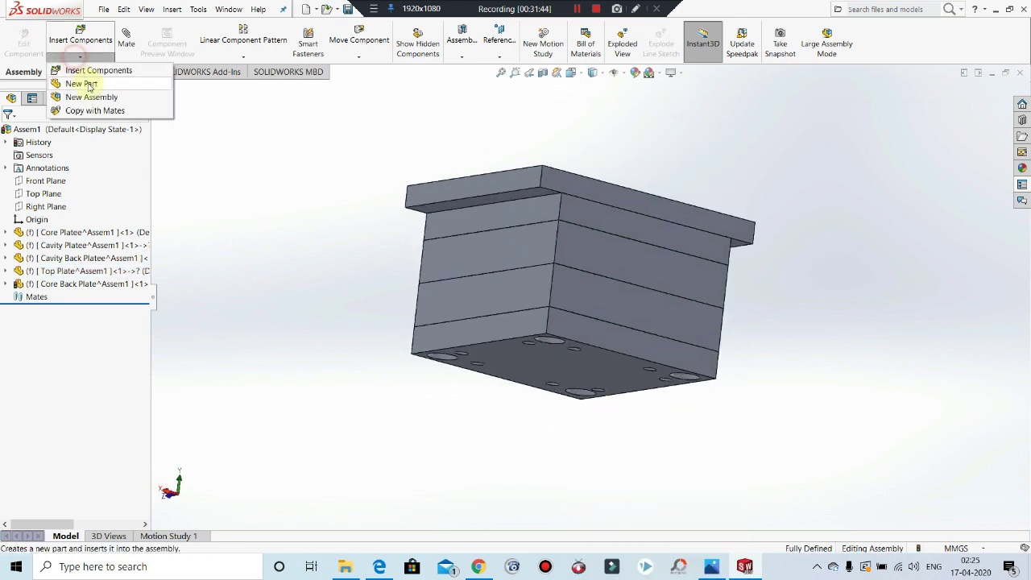
left_click(69, 83)
right_click(251, 256)
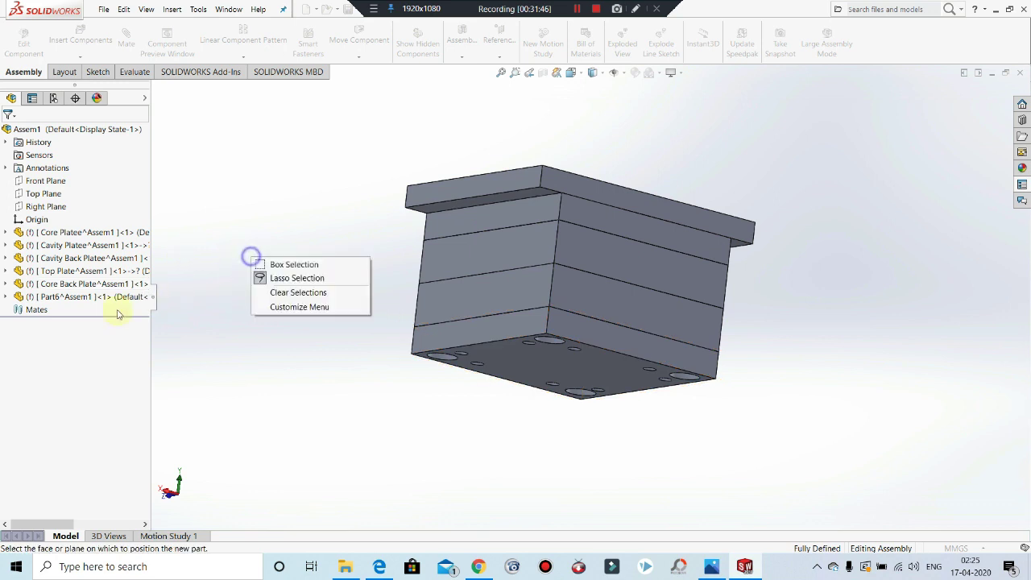
left_click(160, 269)
right_click(71, 297)
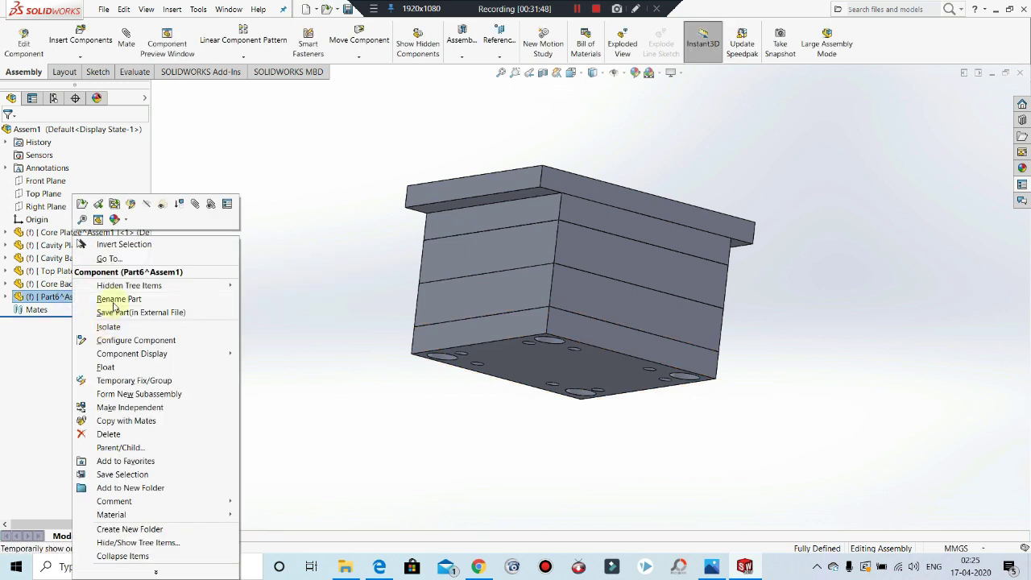
left_click(119, 299)
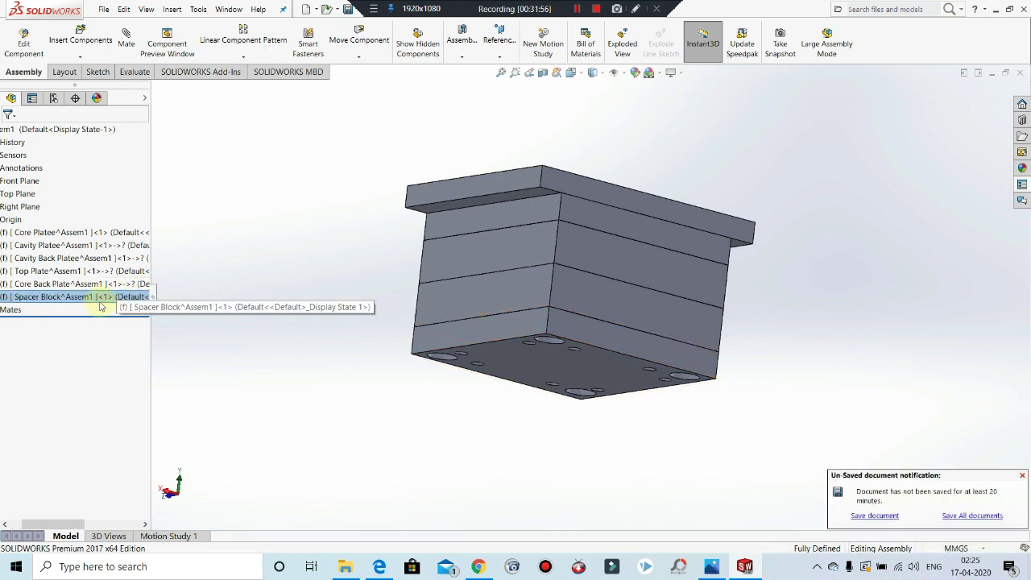
Step: Edit the Spacer Block in the assembly context and start a sketch on the underside face of the Core Back Plate
right_click(95, 297)
left_click(153, 202)
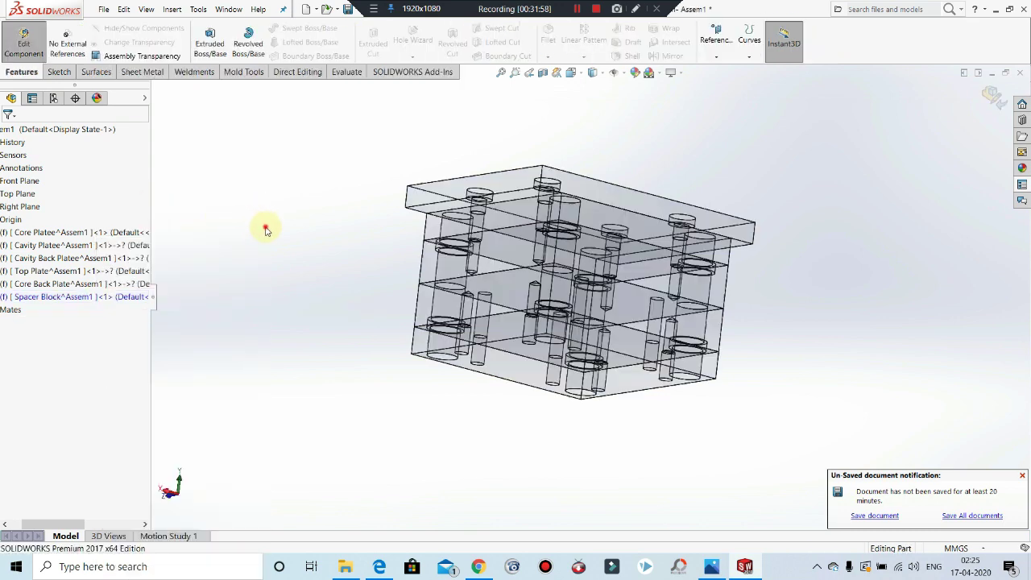
middle_click_drag(455, 422, 495, 407)
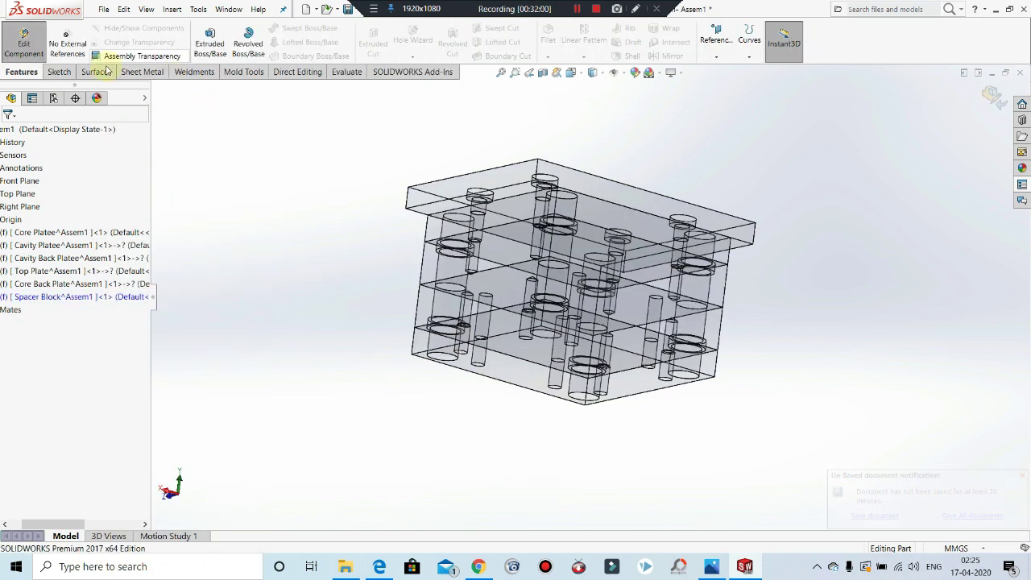
left_click(57, 72)
left_click(206, 42)
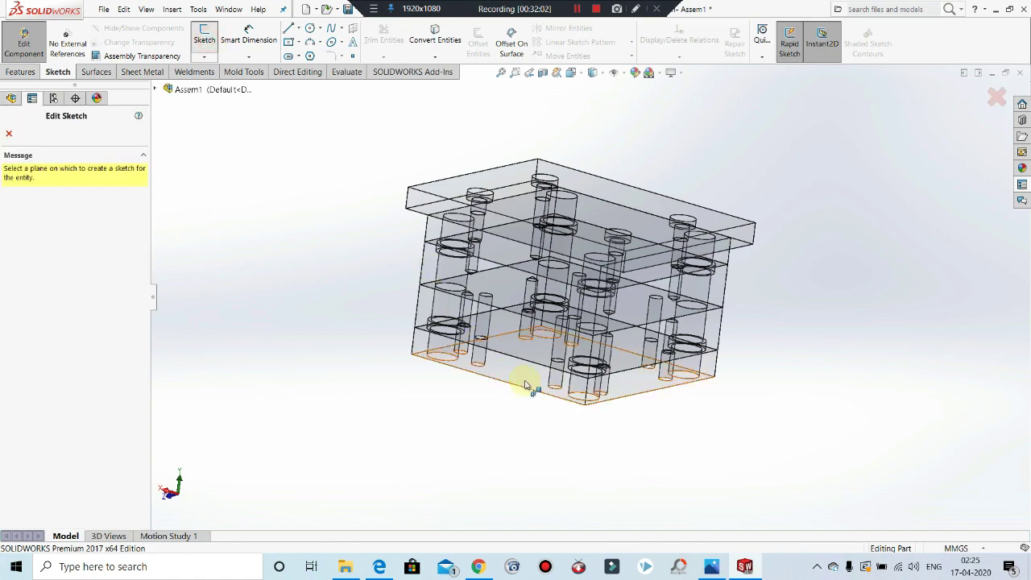
left_click(527, 383)
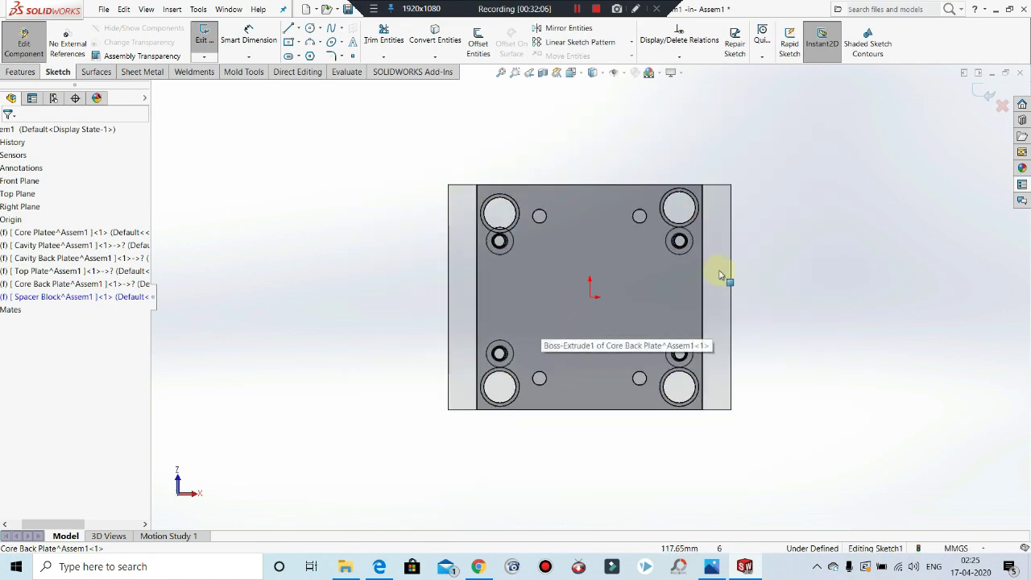
Step: Sketch a corner rectangle about 42 mm wide along the Core Back Plate's positive-X edge, spanning the plate's full length
scroll(688, 398, "down", 5)
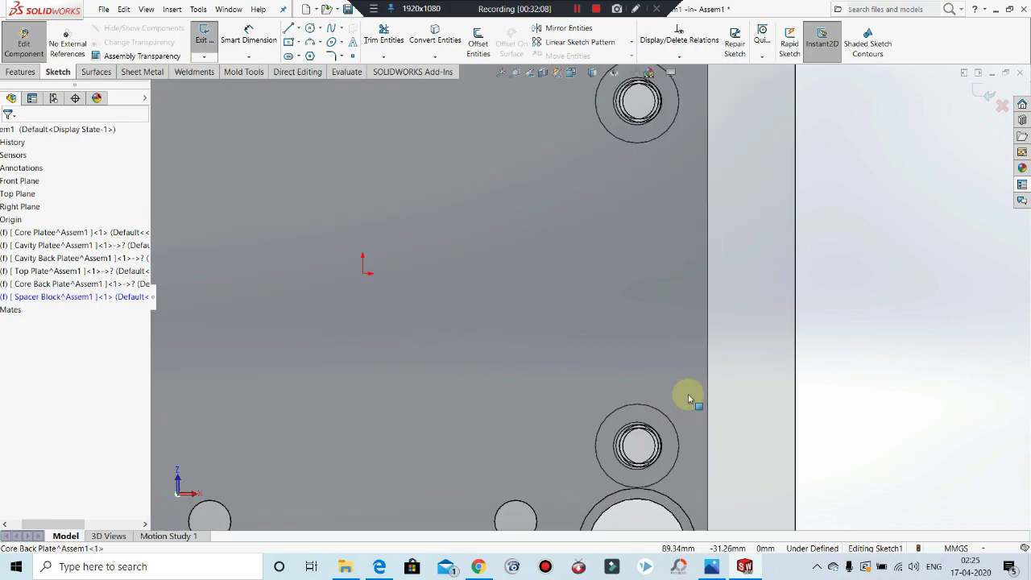
scroll(681, 368, "up", 5)
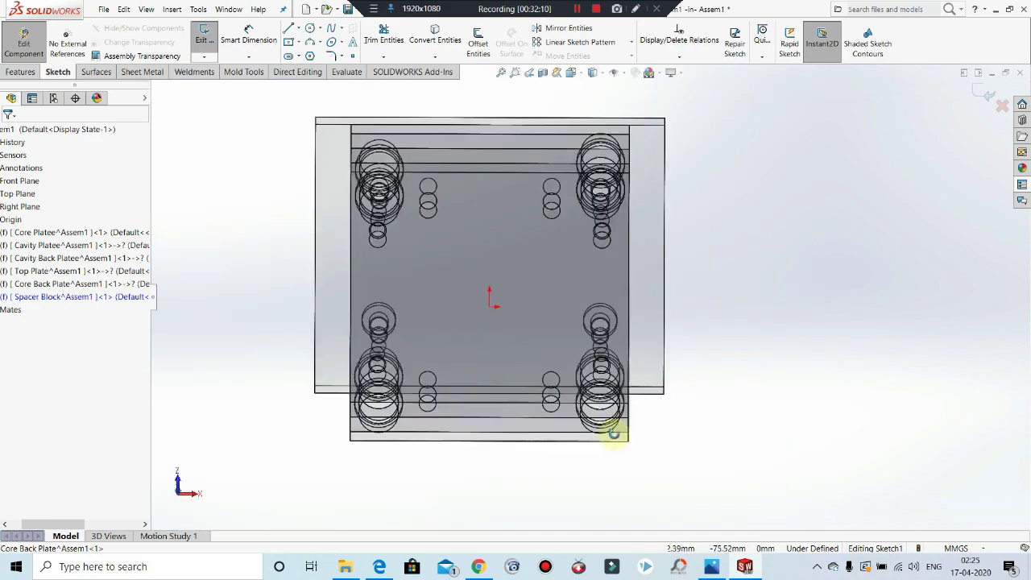
middle_click_drag(614, 433, 612, 354)
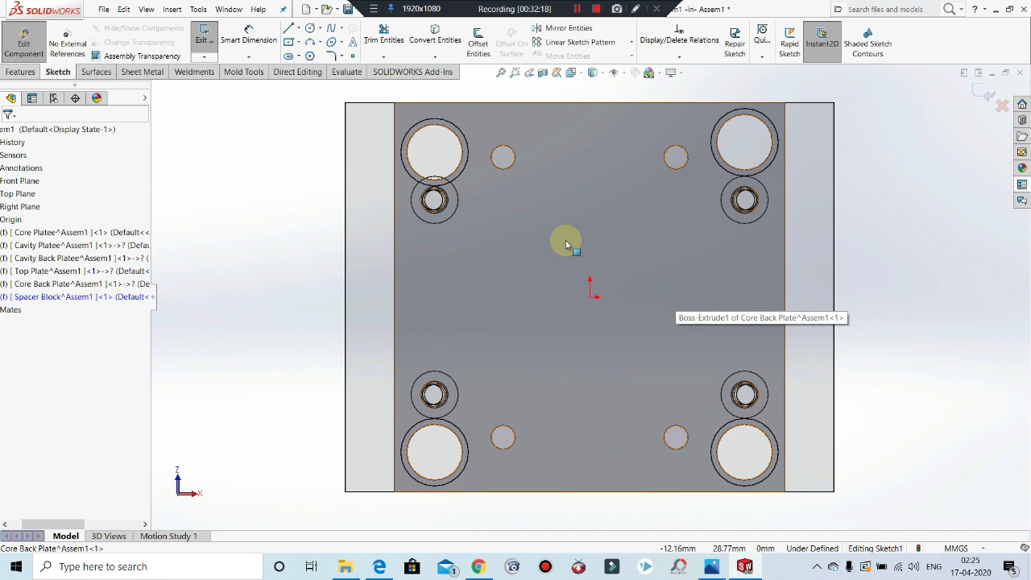
left_click(578, 9)
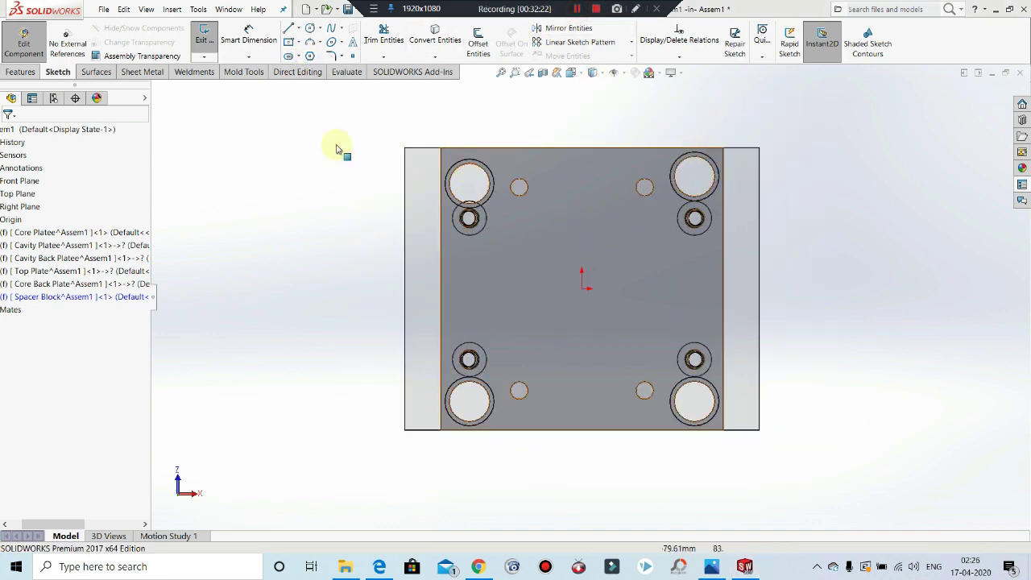
left_click(298, 43)
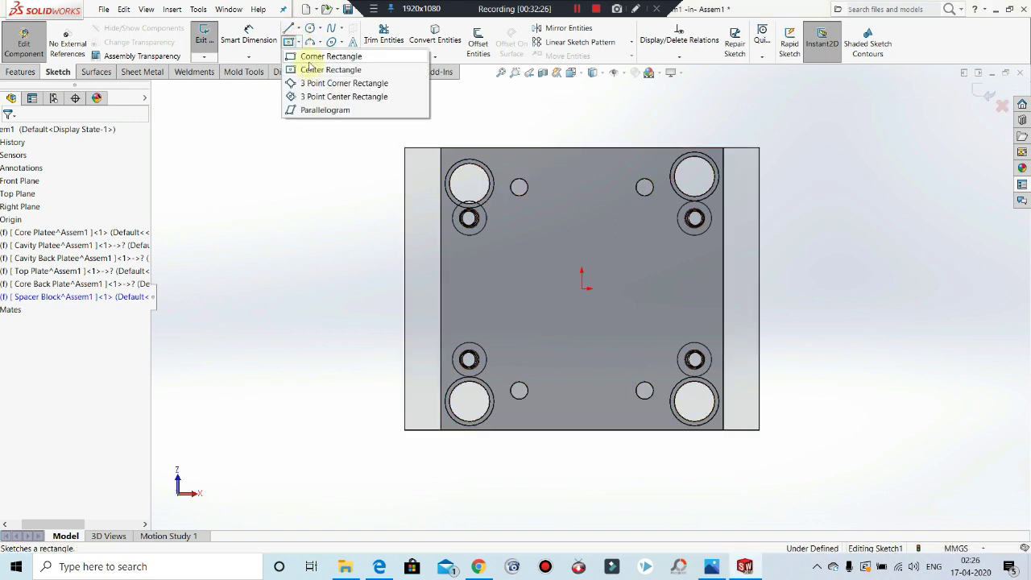
left_click(318, 55)
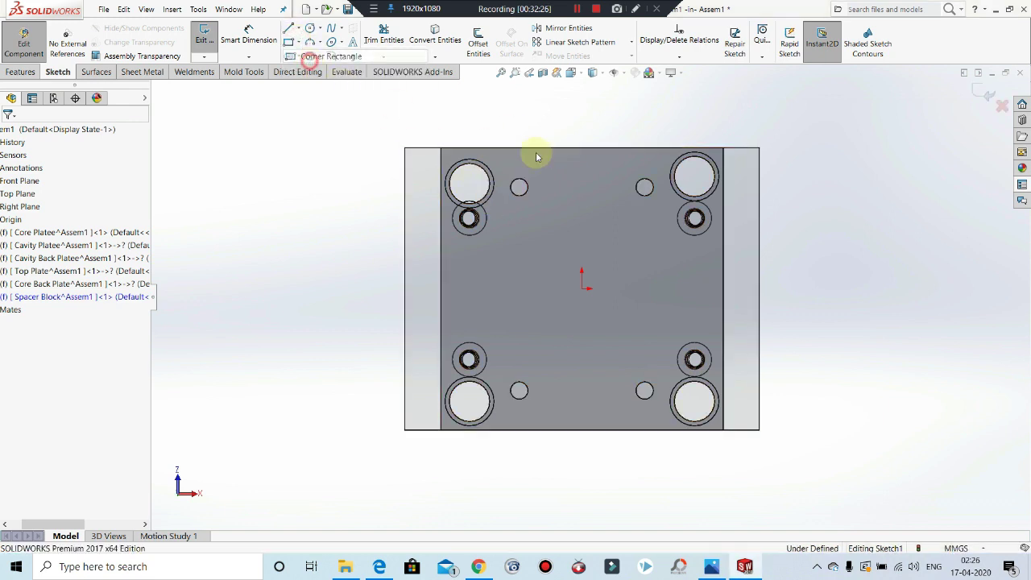
left_click(723, 150)
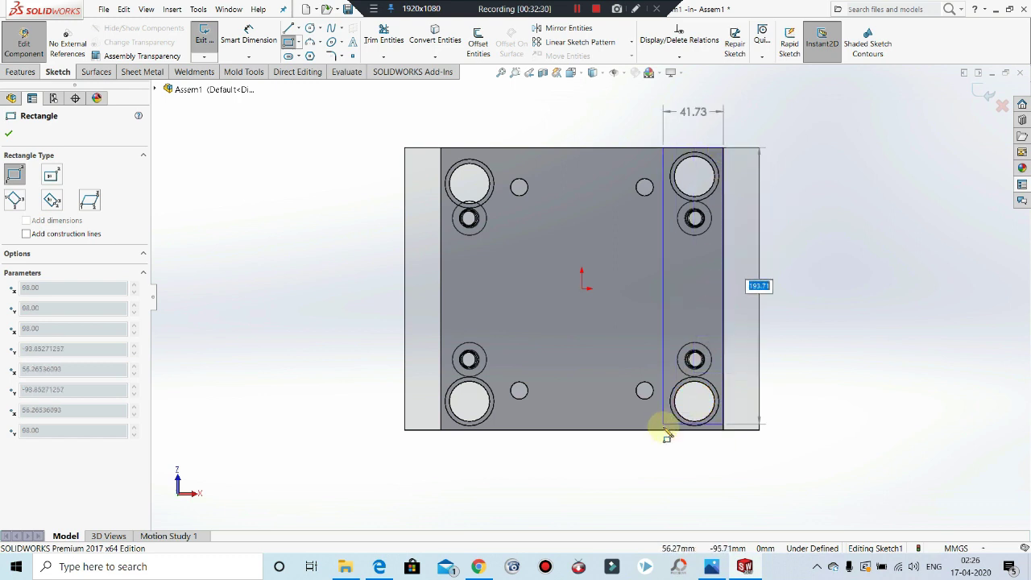
left_click(662, 429)
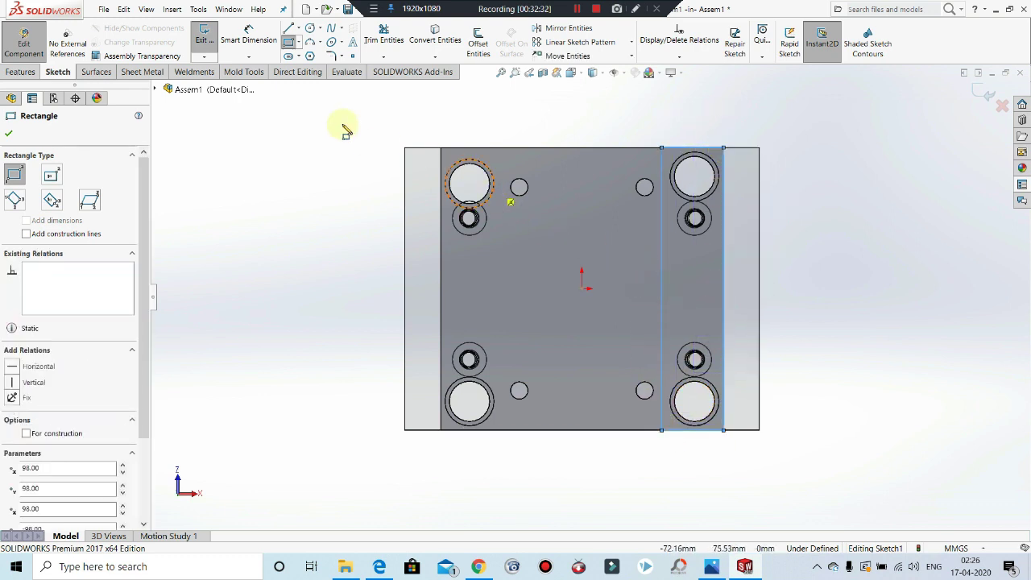
key("Escape")
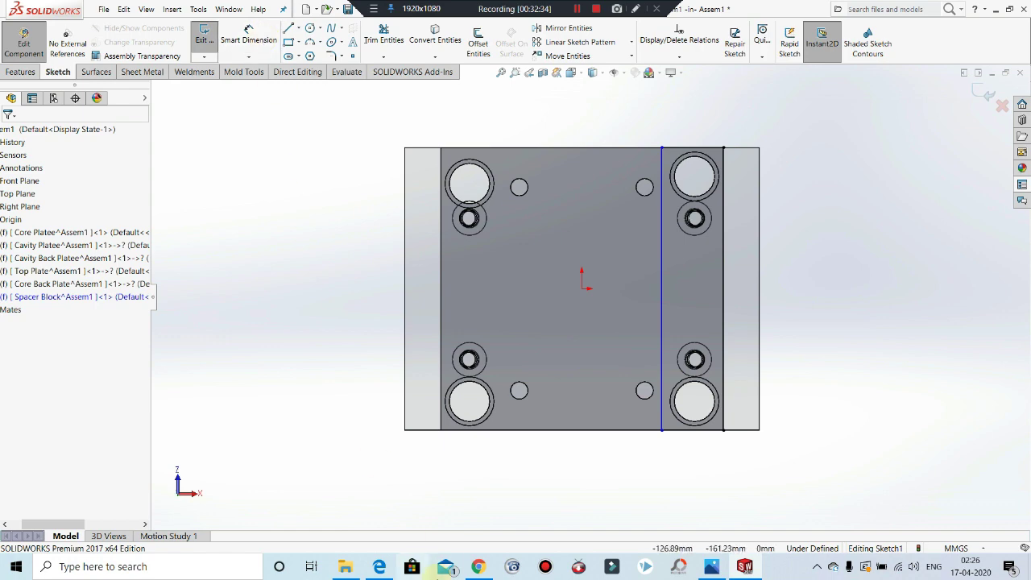
Step: Recheck the plan view in the MAX_MOULD_BASE drawing in Edge and dimension the Spacer Block rectangle's width in SOLIDWORKS
left_click(378, 566)
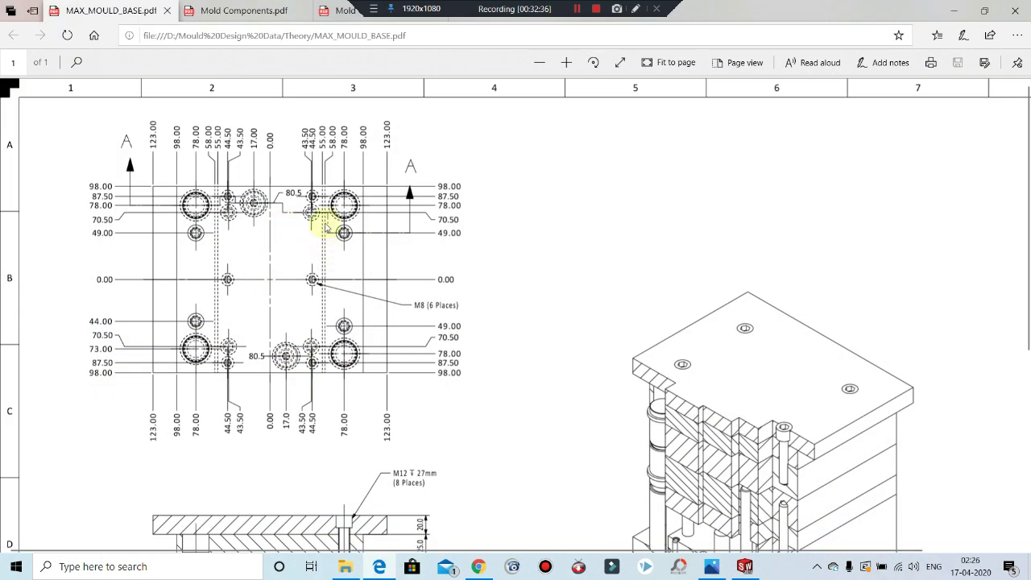
left_click(953, 11)
left_click(229, 32)
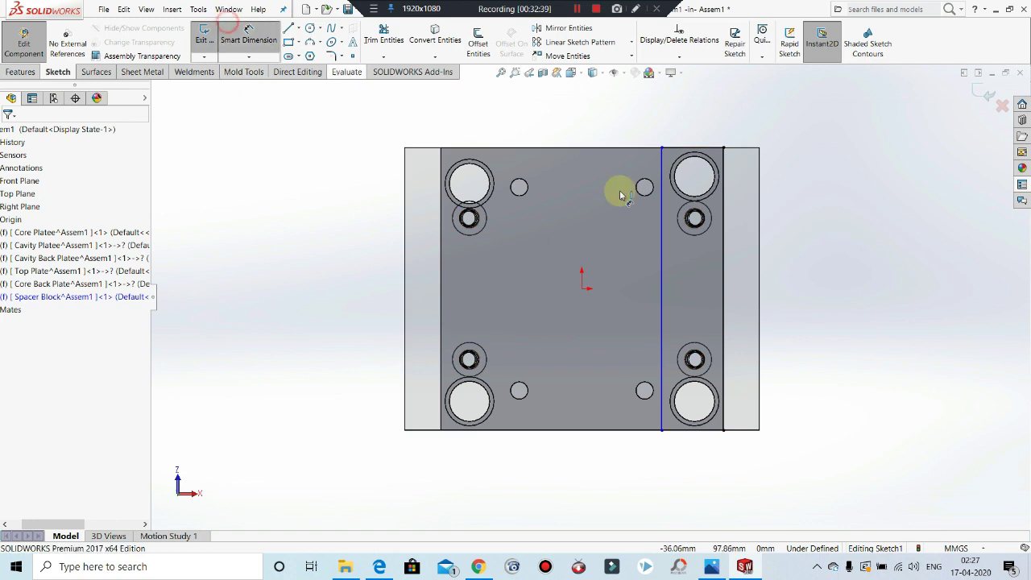
left_click(662, 194)
left_click(723, 203)
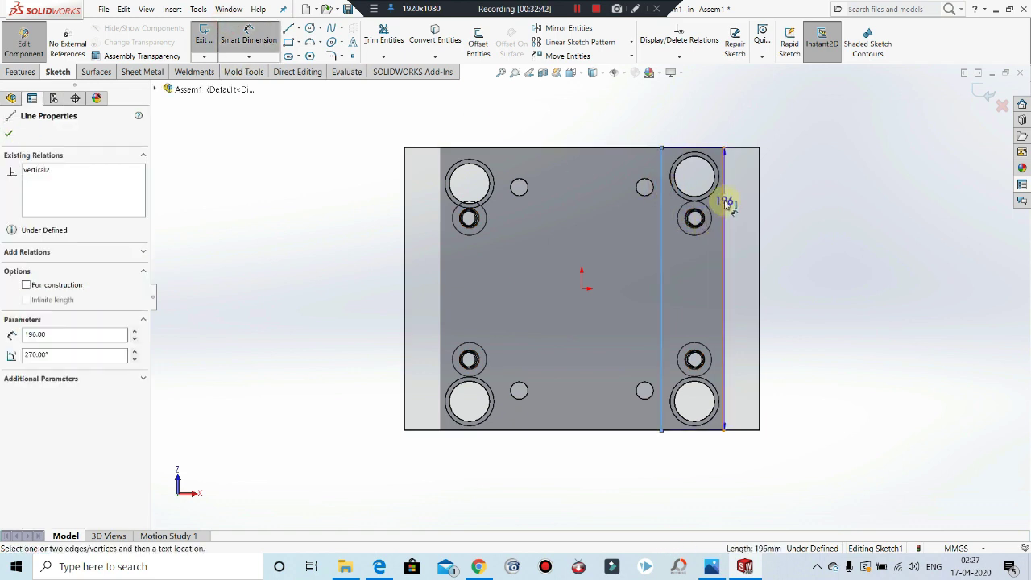
left_click(694, 119)
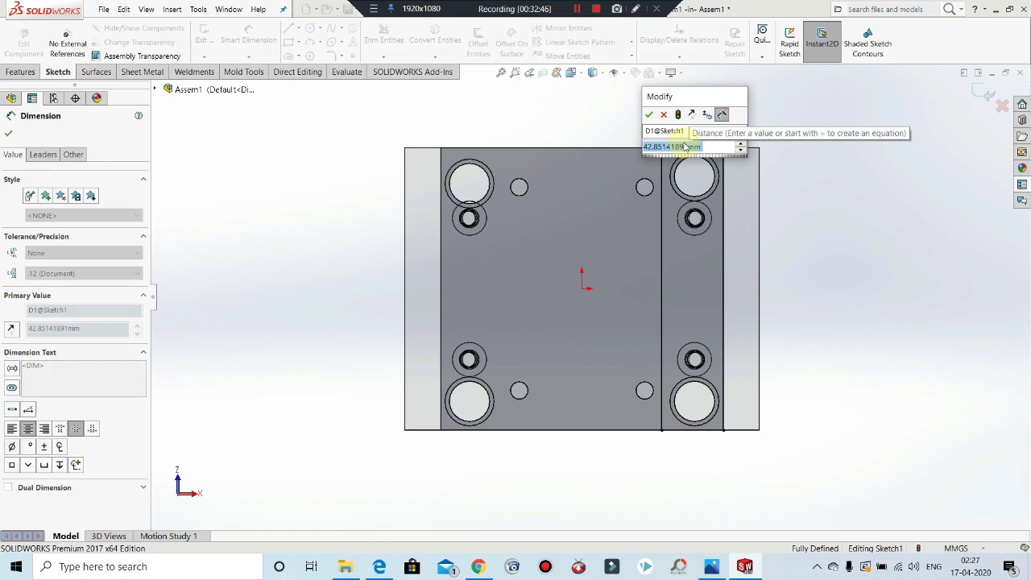
key("Return")
key("Escape")
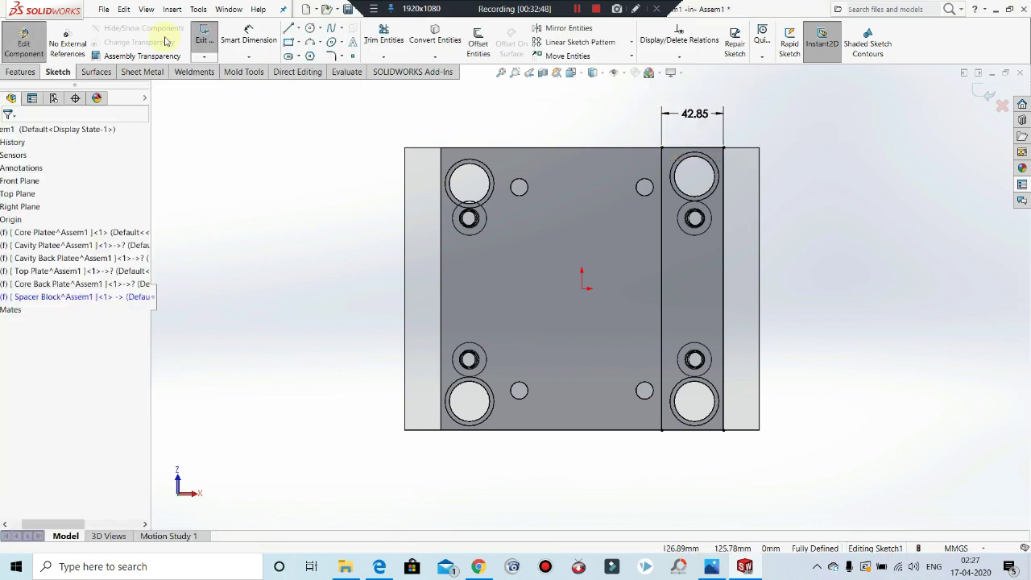
Step: Set the Spacer Block rectangle's width to 40 mm, checking the plan view offsets in the MAX_MOULD_BASE drawing
left_click(698, 113)
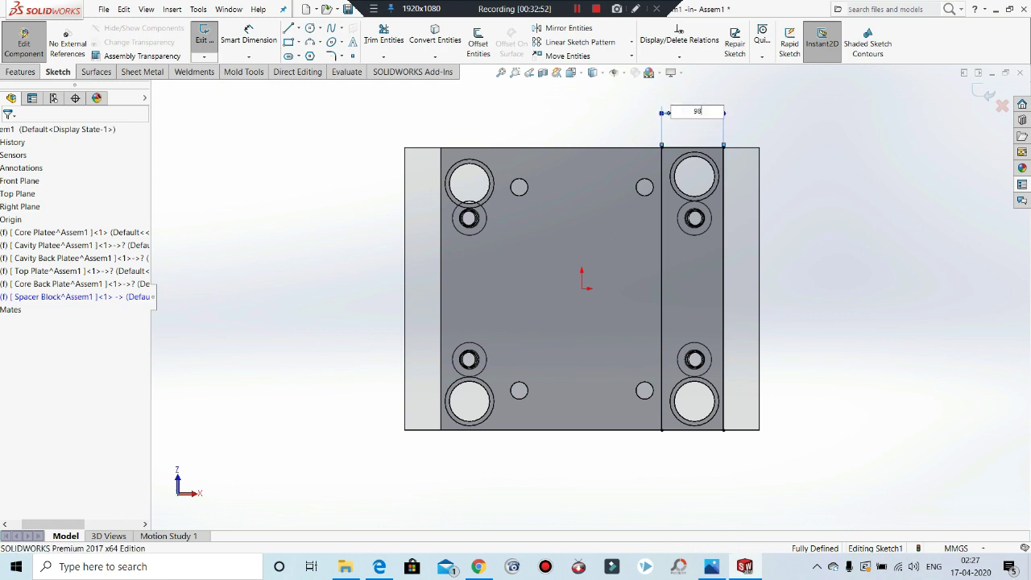
key("Return")
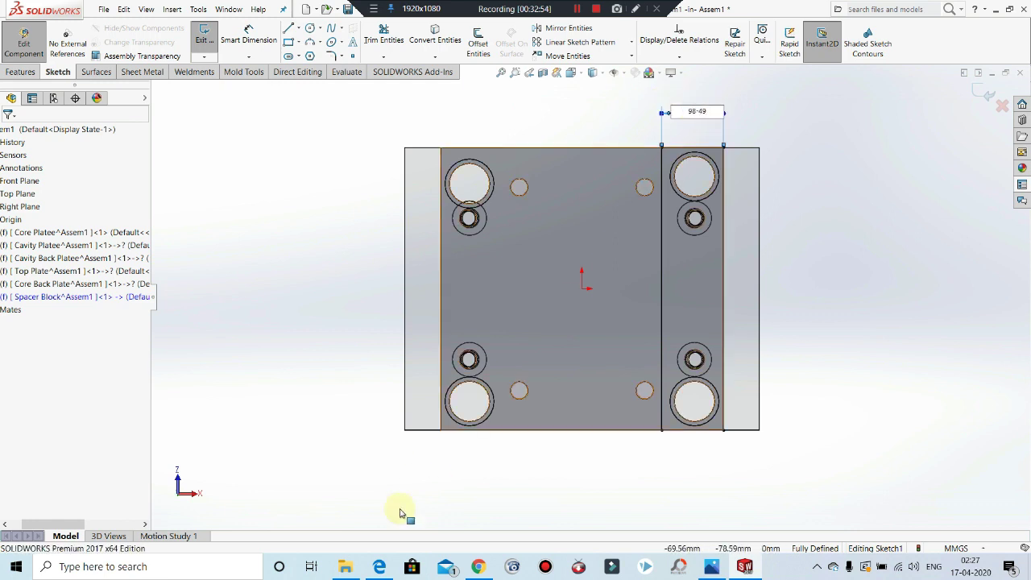
left_click(379, 566)
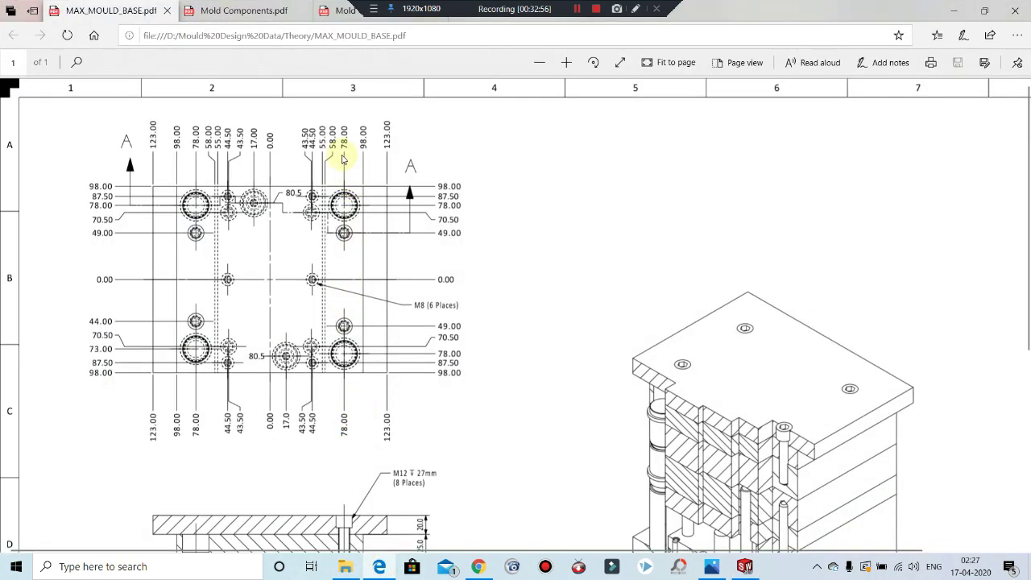
left_click(957, 10)
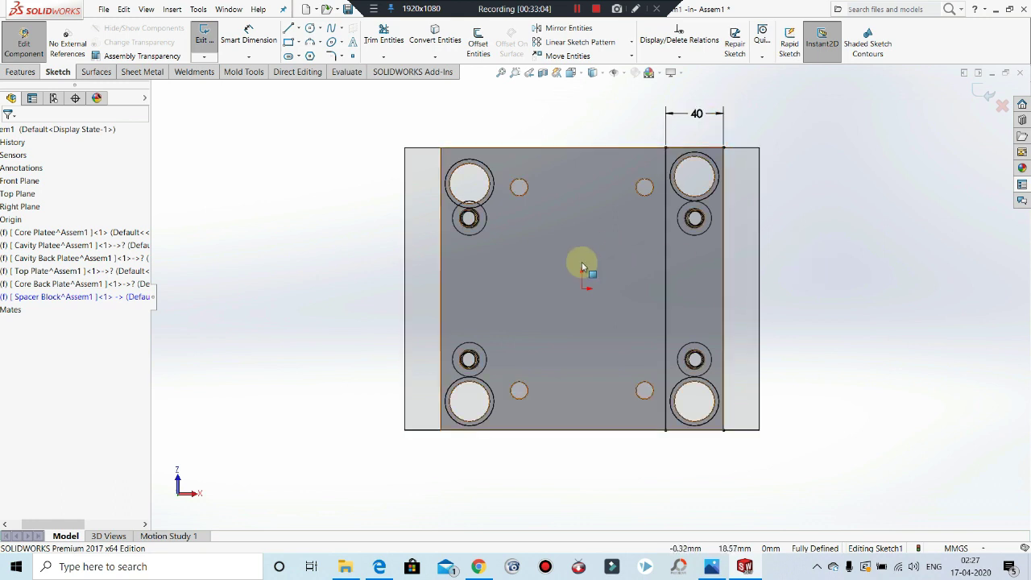
Step: Draw a vertical centerline from the sketch origin to just beyond the plate's positive-Z edge
left_click(296, 28)
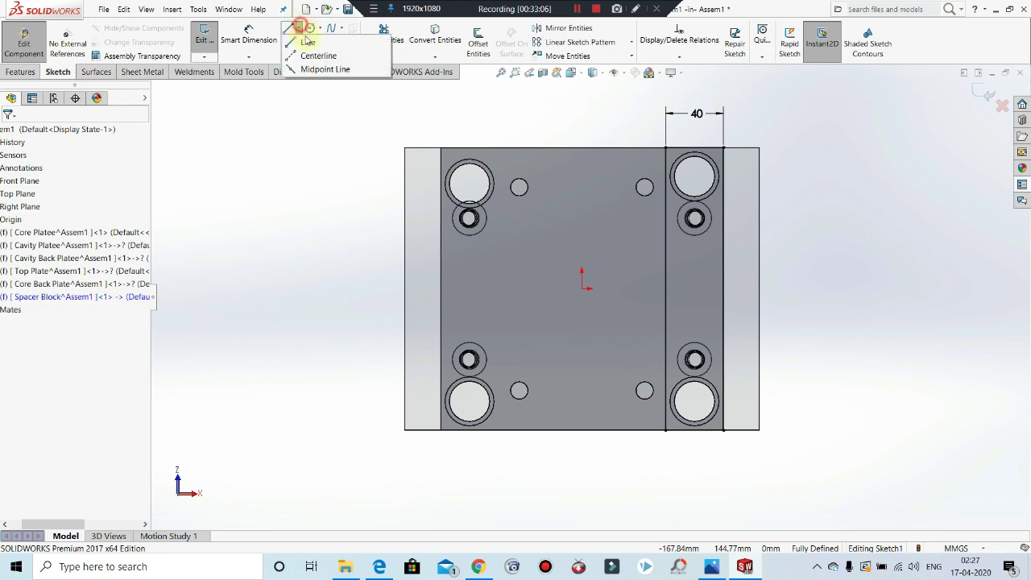
left_click(311, 53)
left_click(582, 287)
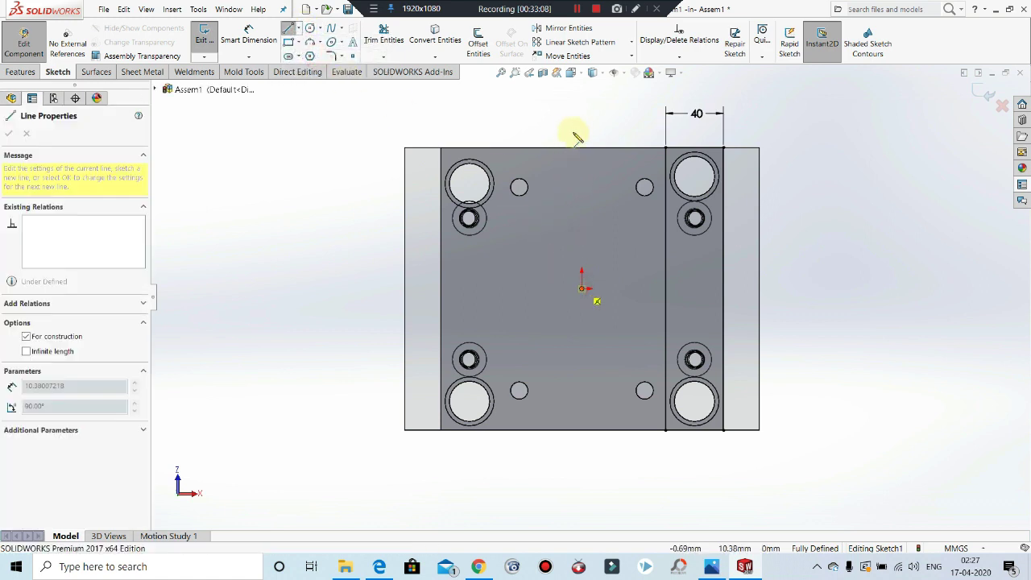
left_click(581, 119)
key("Escape")
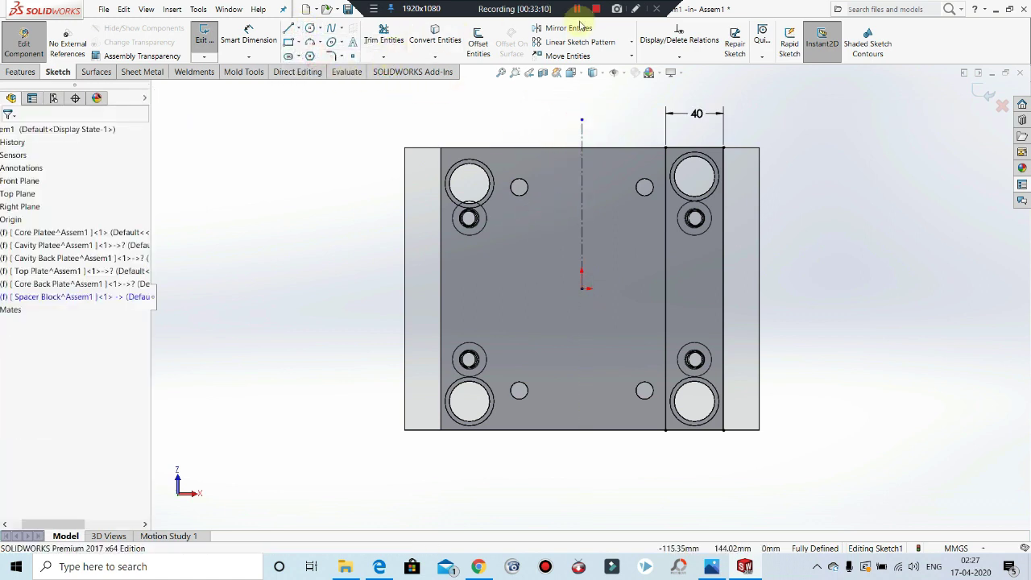
Step: Mirror the four lines of the spacer rectangle about the vertical centerline
left_click(683, 148)
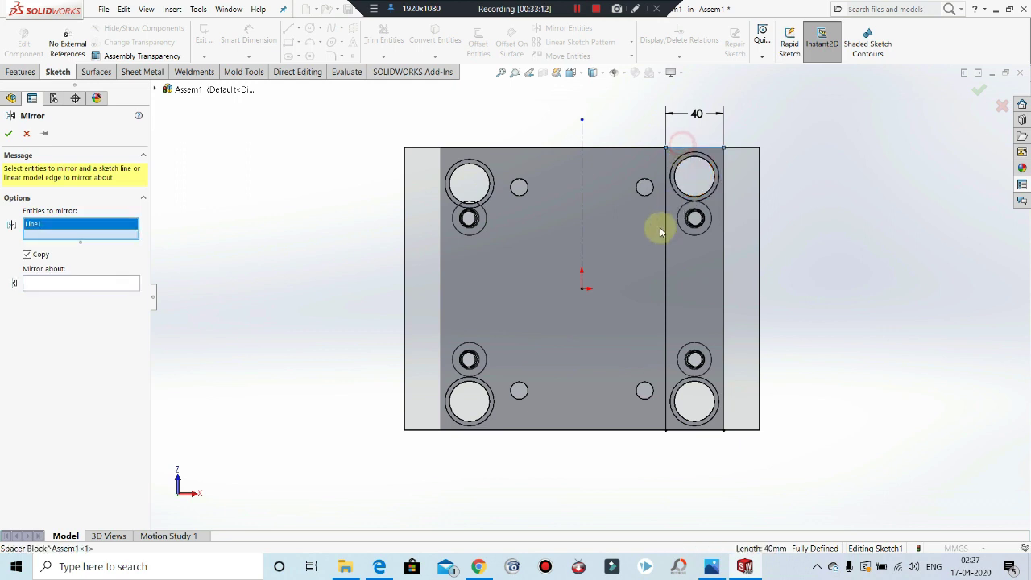
left_click(664, 217)
left_click(722, 212)
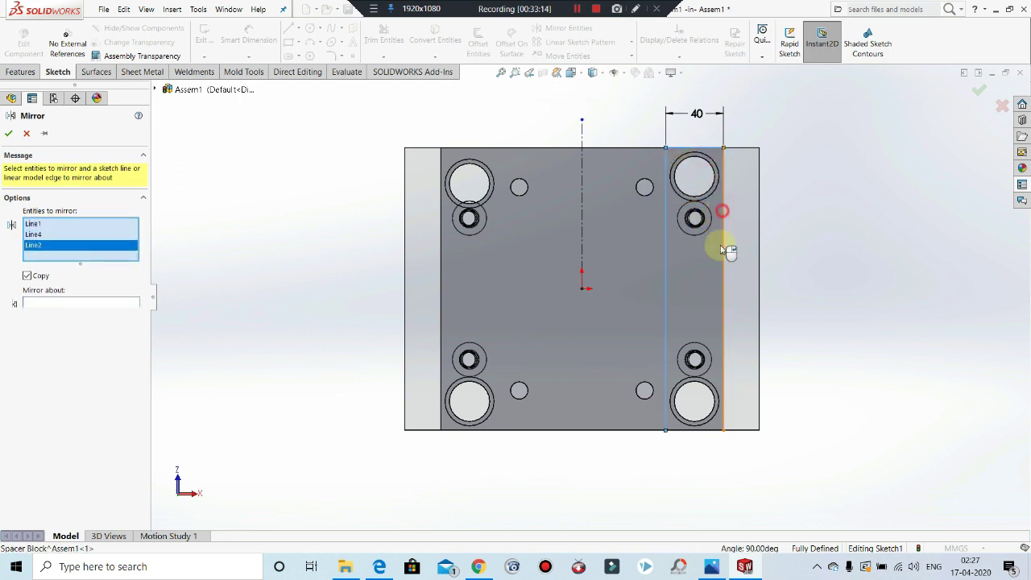
left_click(699, 431)
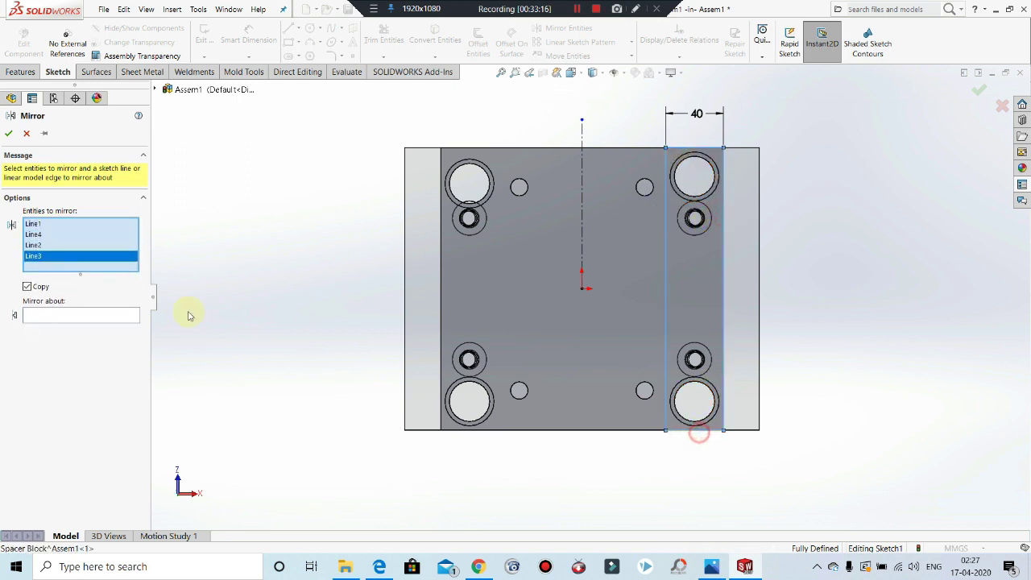
left_click(77, 315)
left_click(579, 188)
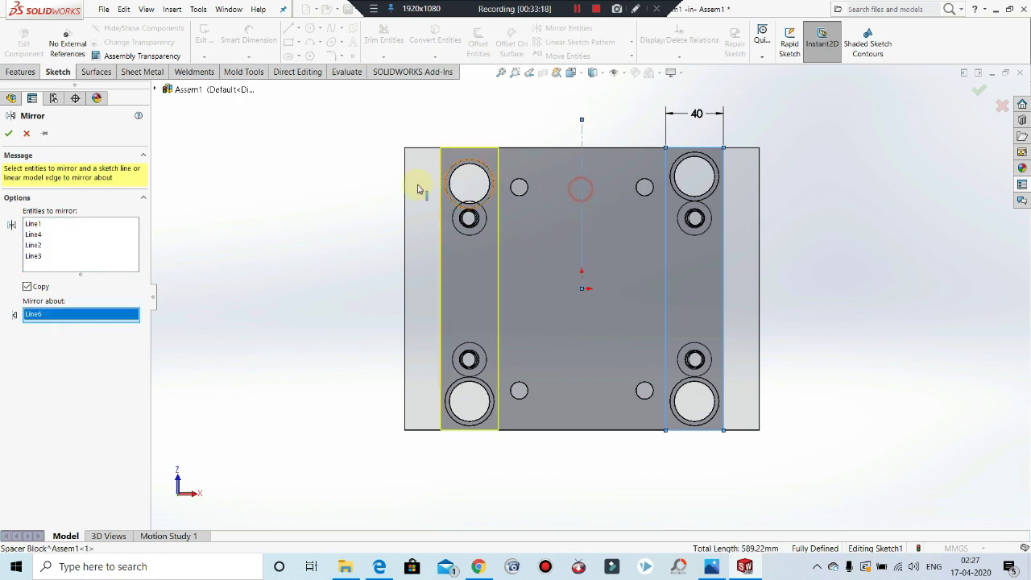
left_click(10, 135)
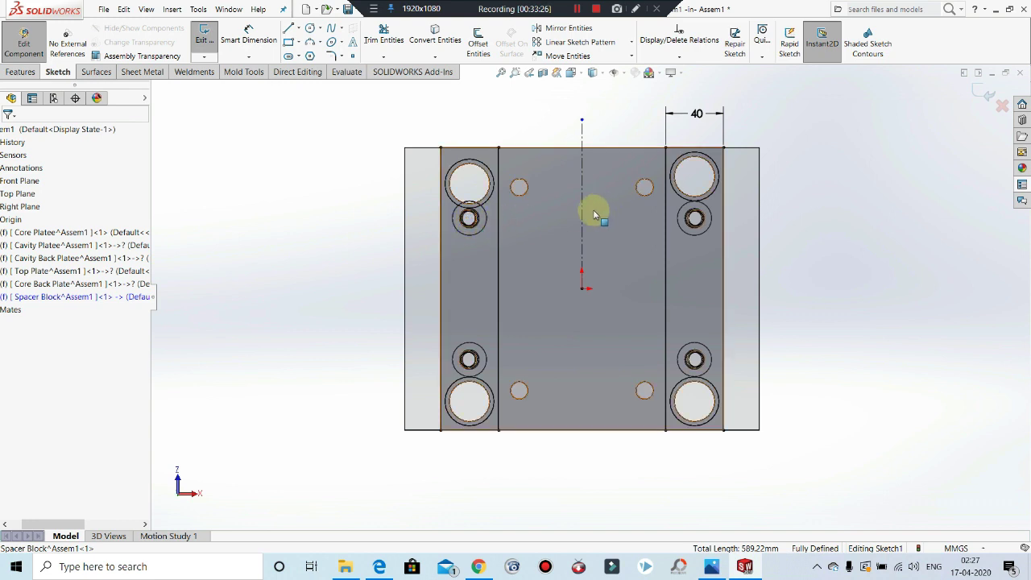
Step: Exit the sketch and extrude both spacer rectangles 80 mm blind, away from the Core Back Plate
left_click(204, 38)
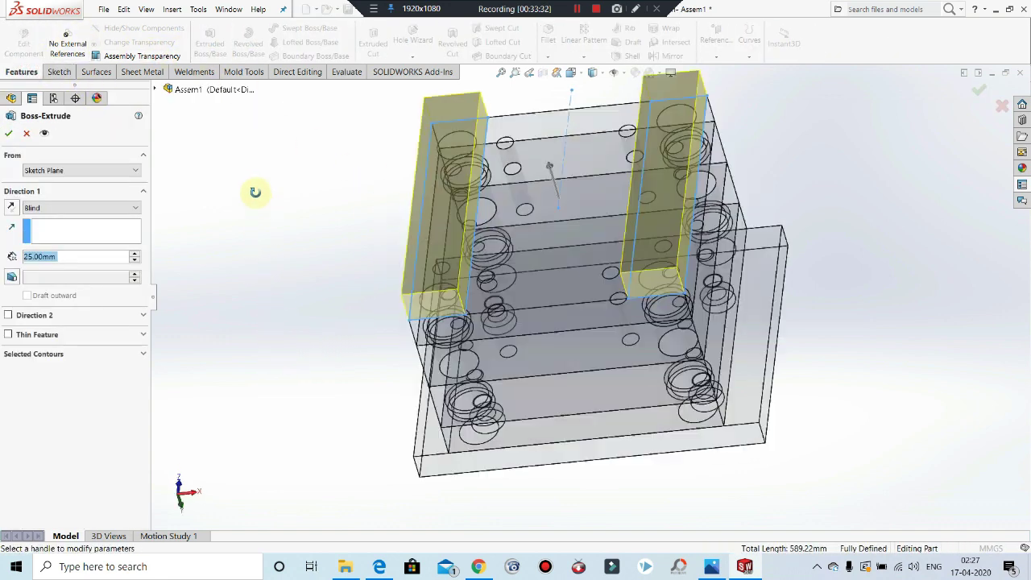
left_click(112, 252)
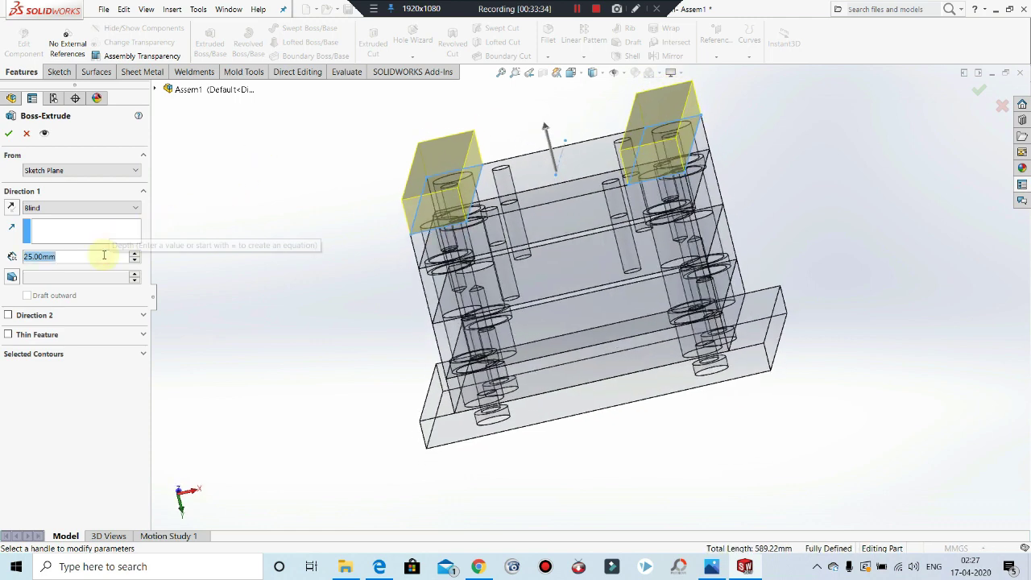
type("80")
key("Return")
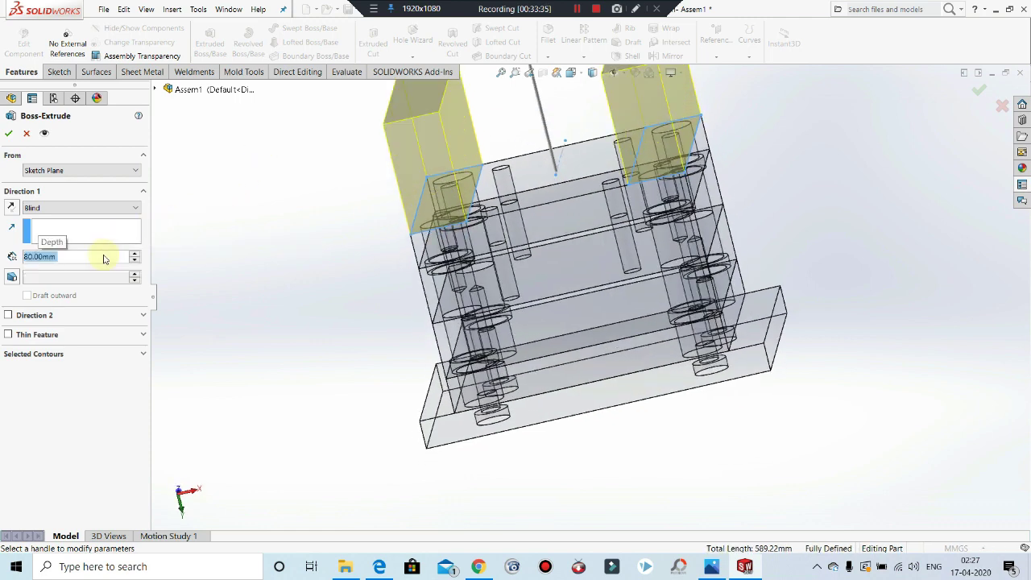
left_click(9, 135)
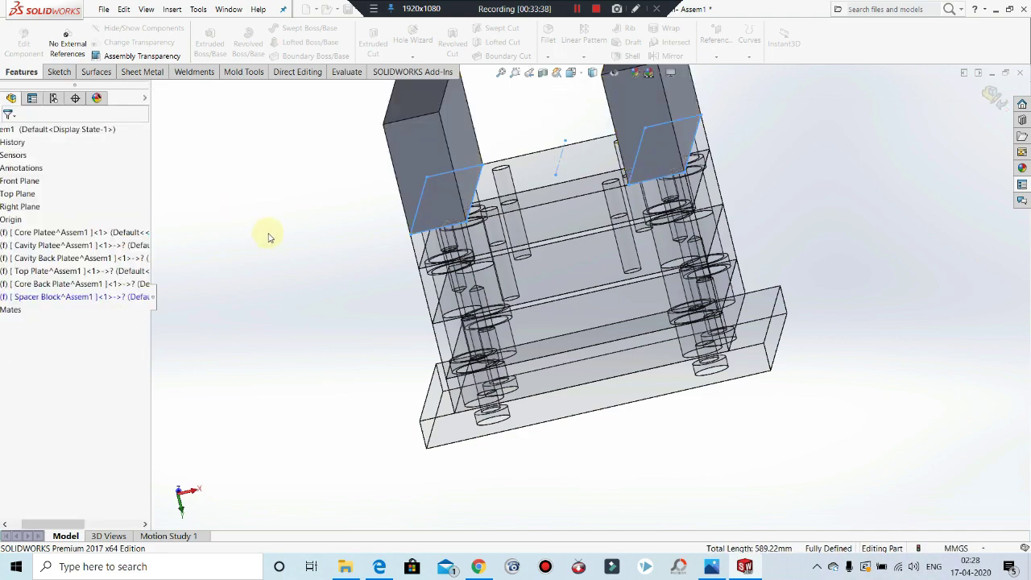
Step: Inspect the extruded Spacer Block beneath the plates and finish editing the component to return to the assembly
middle_click_drag(608, 337, 662, 227)
scroll(621, 230, "down", 3)
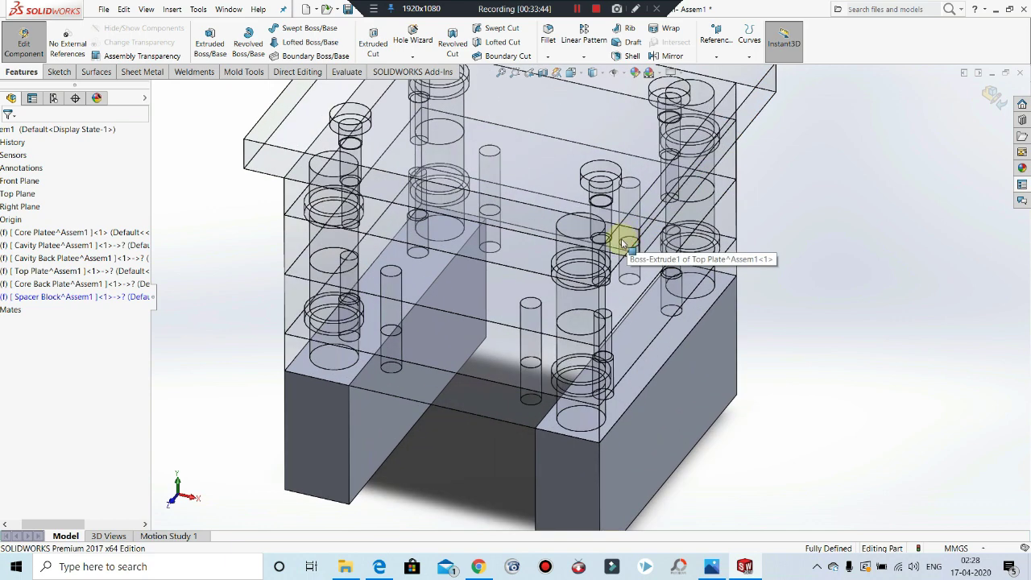
scroll(621, 230, "up", 1)
scroll(320, 294, "up", 2)
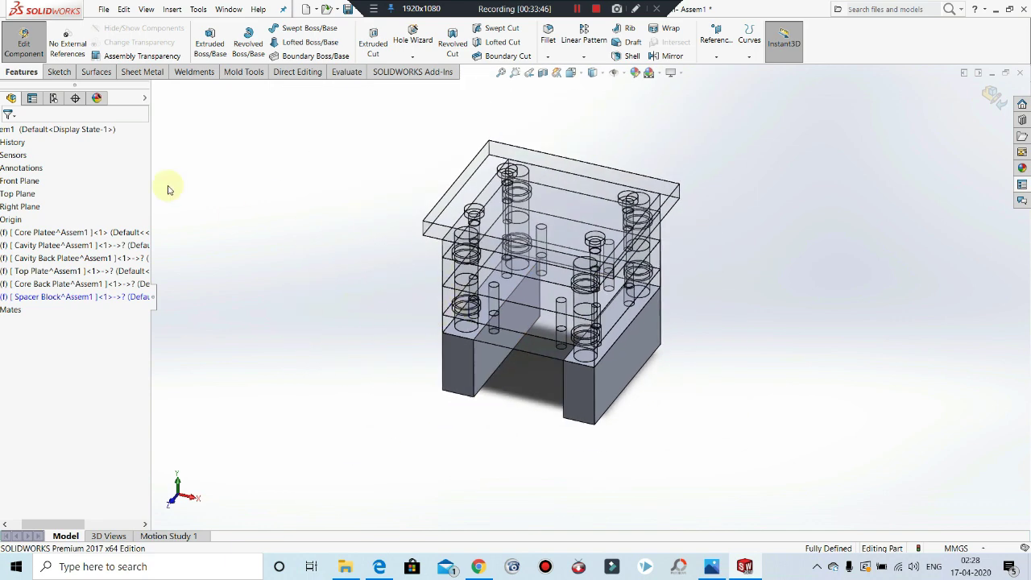
left_click(41, 50)
middle_click_drag(502, 332, 489, 309)
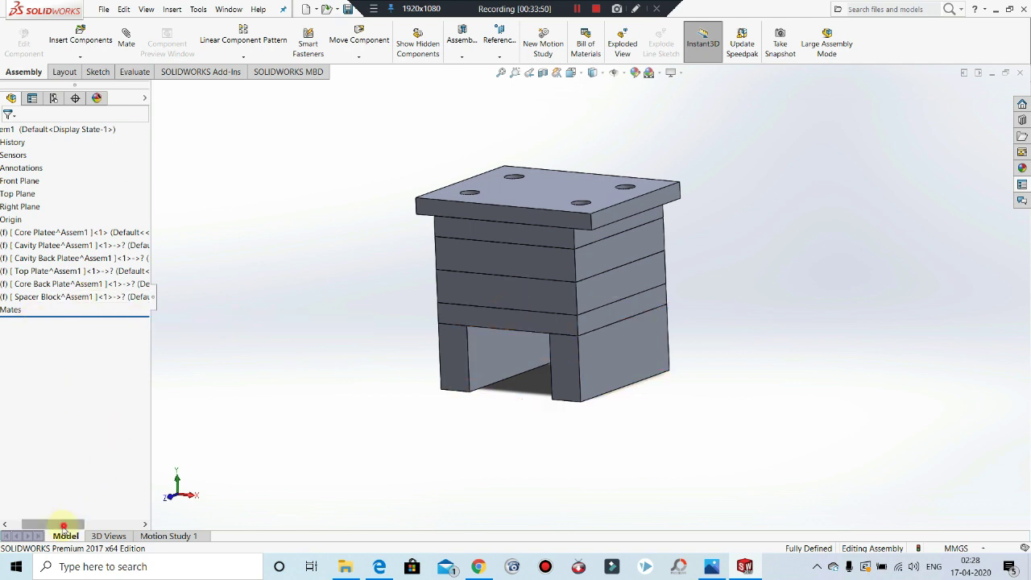
Step: Hide the Top Plate, Cavity Back Plate, Cavity Plate and Core Plate to expose the Core Back Plate
left_click_drag(64, 528, 52, 528)
left_click(68, 246)
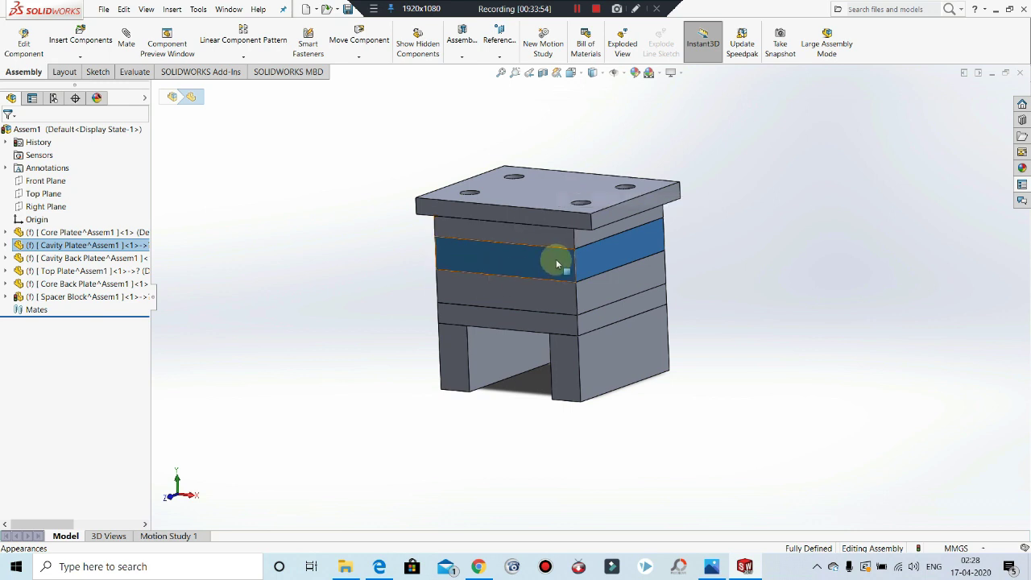
right_click(557, 184)
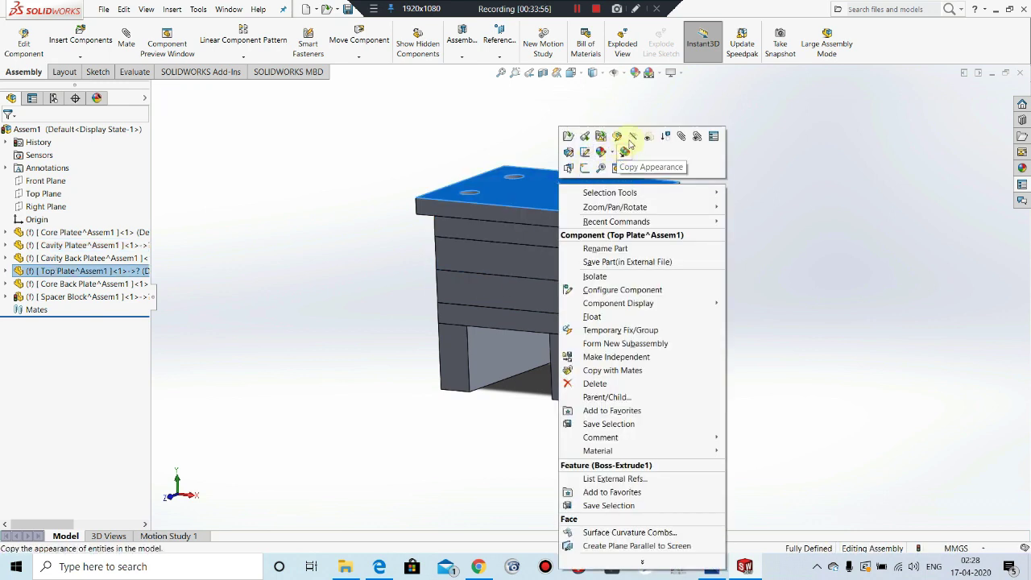
key("Escape")
right_click(552, 197)
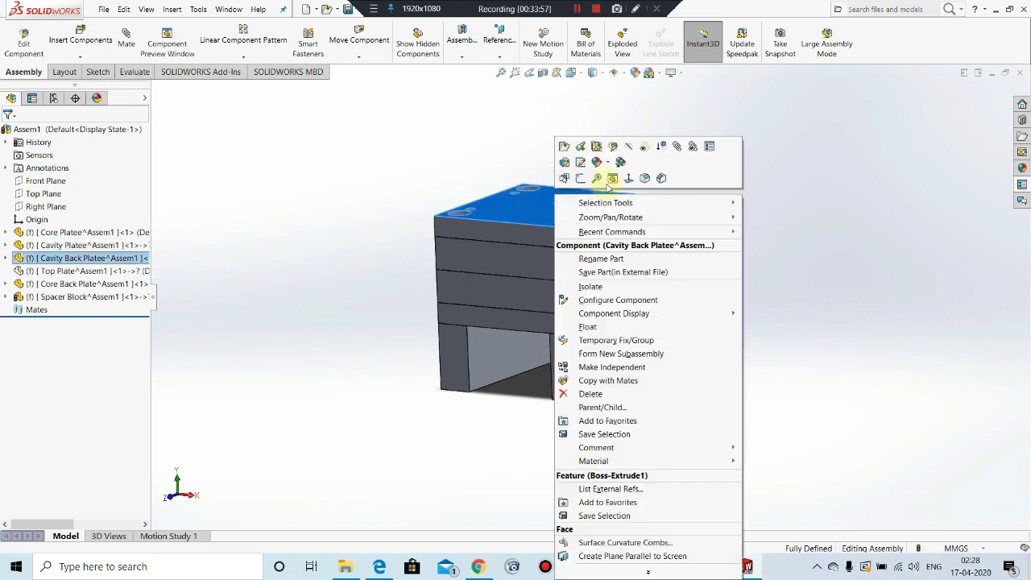
left_click(629, 148)
right_click(542, 196)
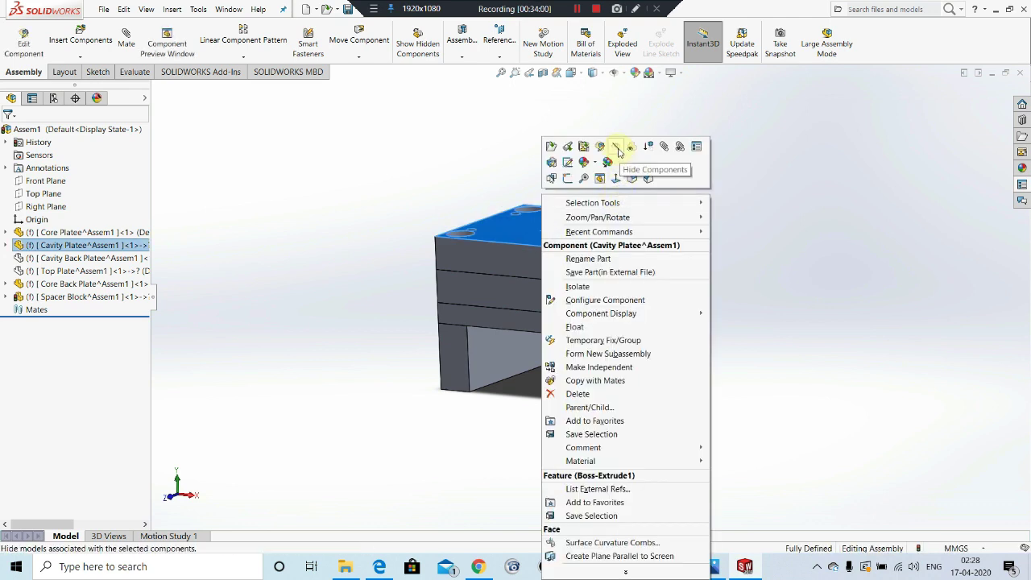
left_click(618, 148)
middle_click_drag(617, 150, 607, 304)
scroll(618, 282, "down", 5)
right_click(605, 302)
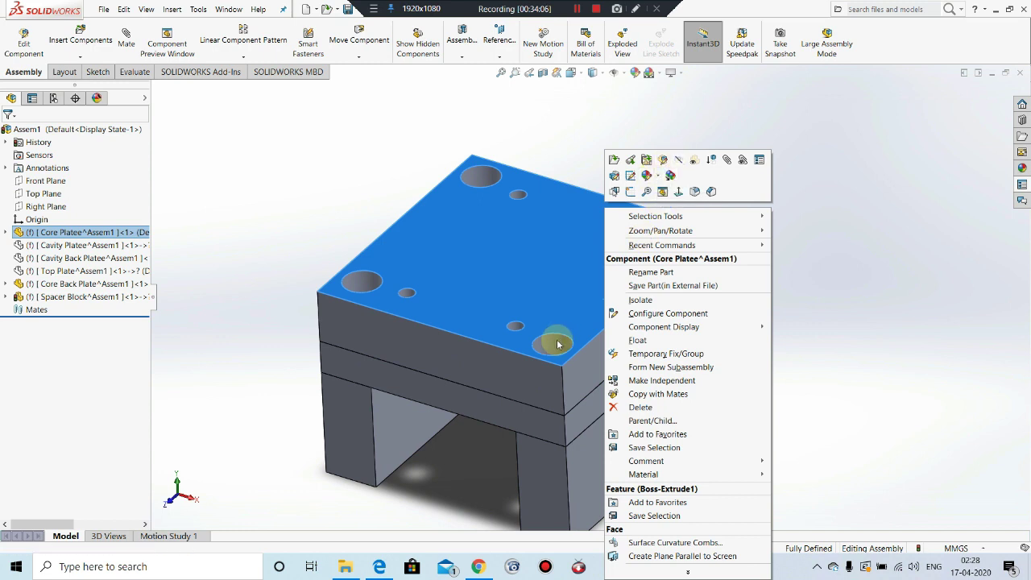
left_click(672, 160)
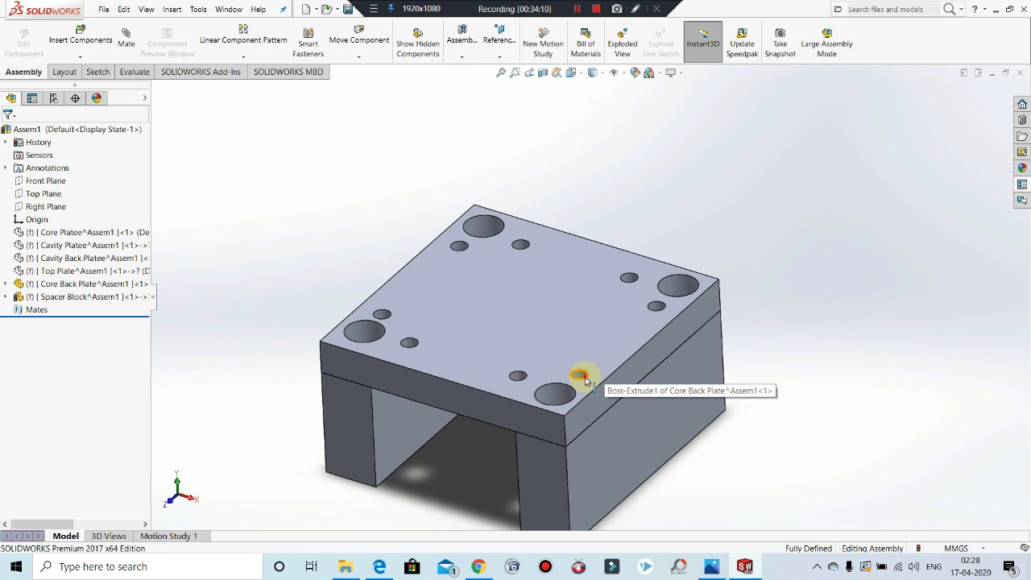
Step: Check the screw hole near the Core Back Plate's positive-X, positive-Z corner and show the hidden plates again
left_click(585, 378)
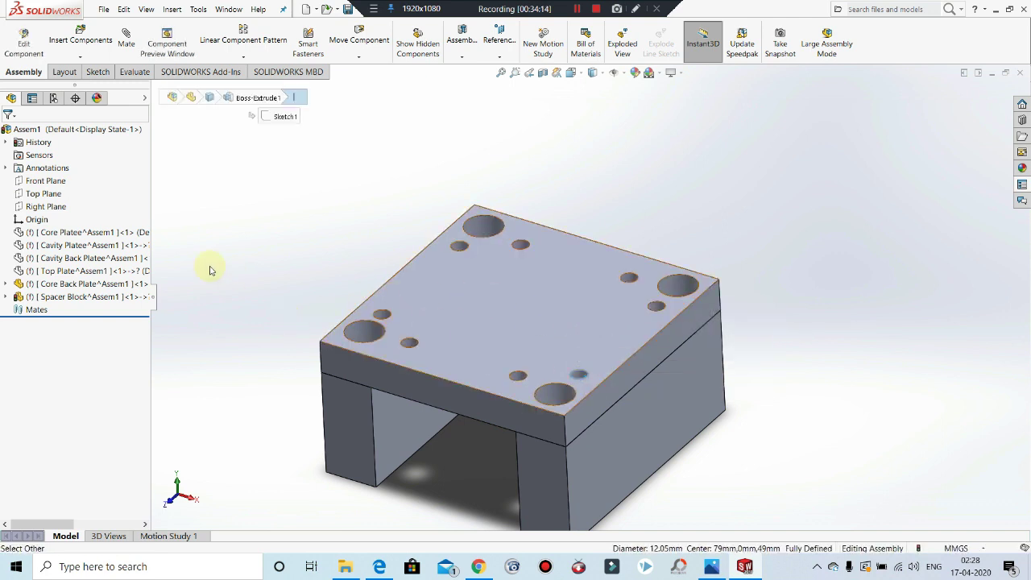
left_click(61, 246)
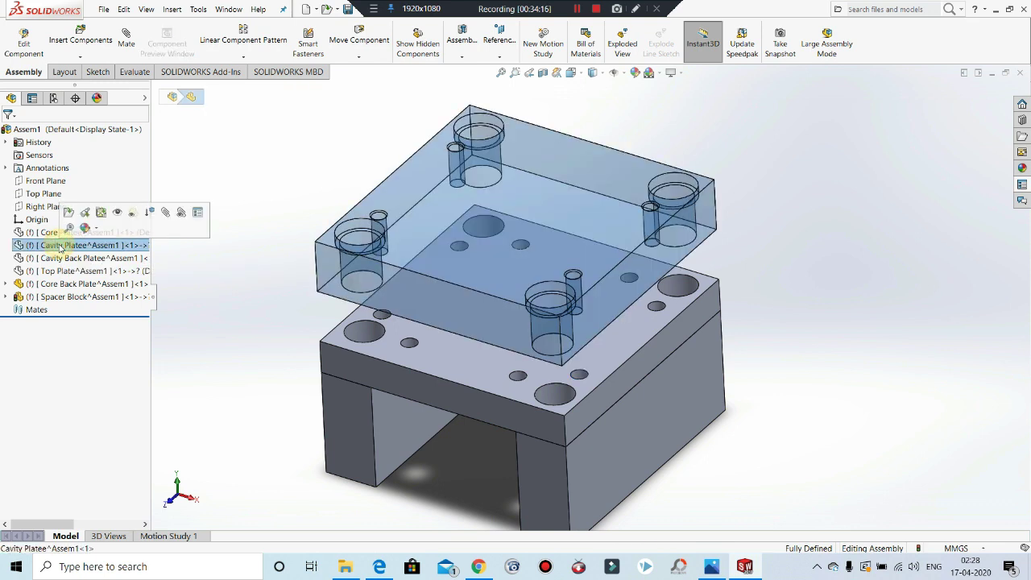
left_click(193, 153)
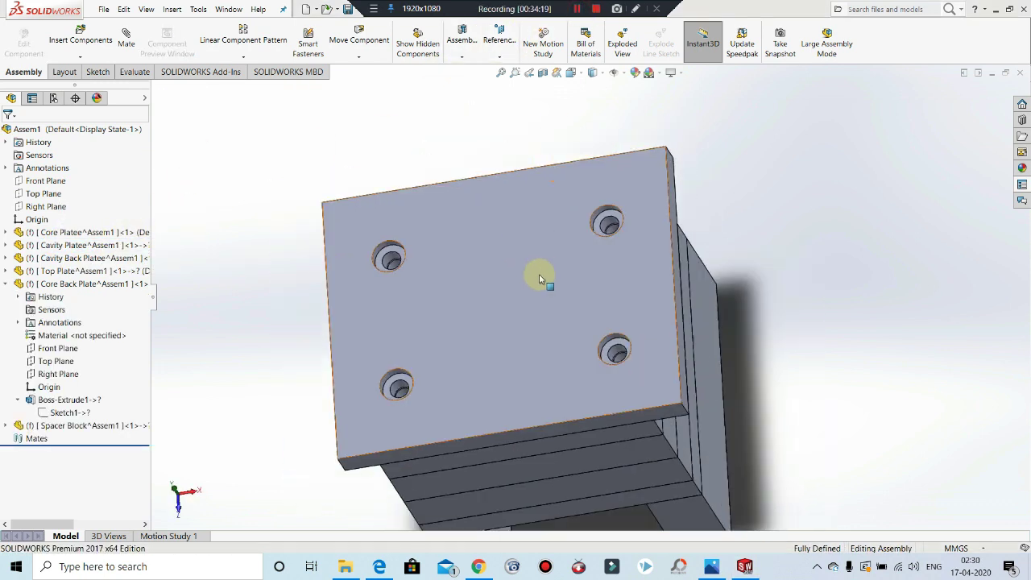
Step: Open the Core Back Plate's base sketch for editing, saving the assembly as Assem1 in the desktop's New folder
middle_click_drag(539, 274, 606, 441)
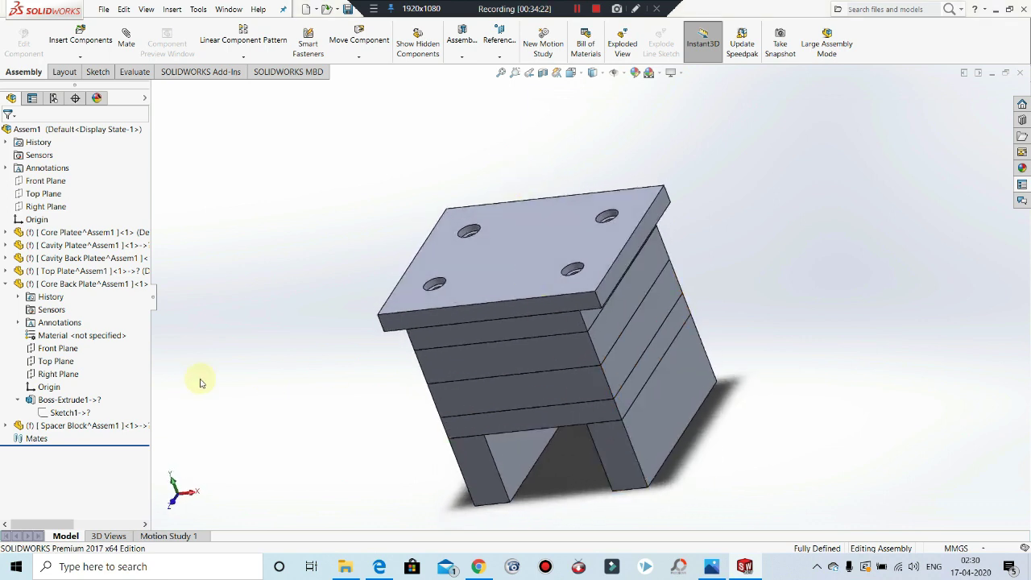
left_click(60, 285)
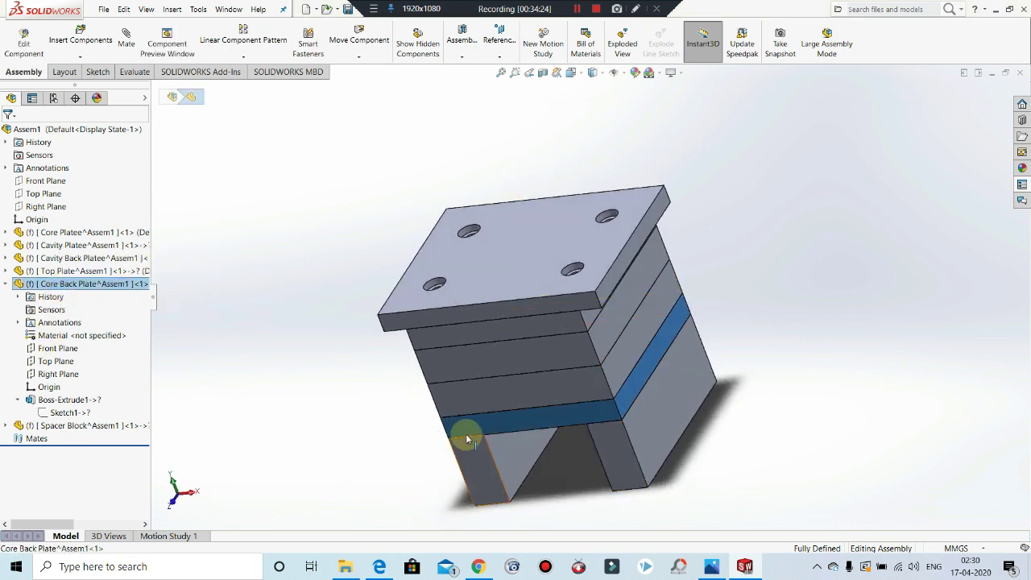
left_click(70, 413)
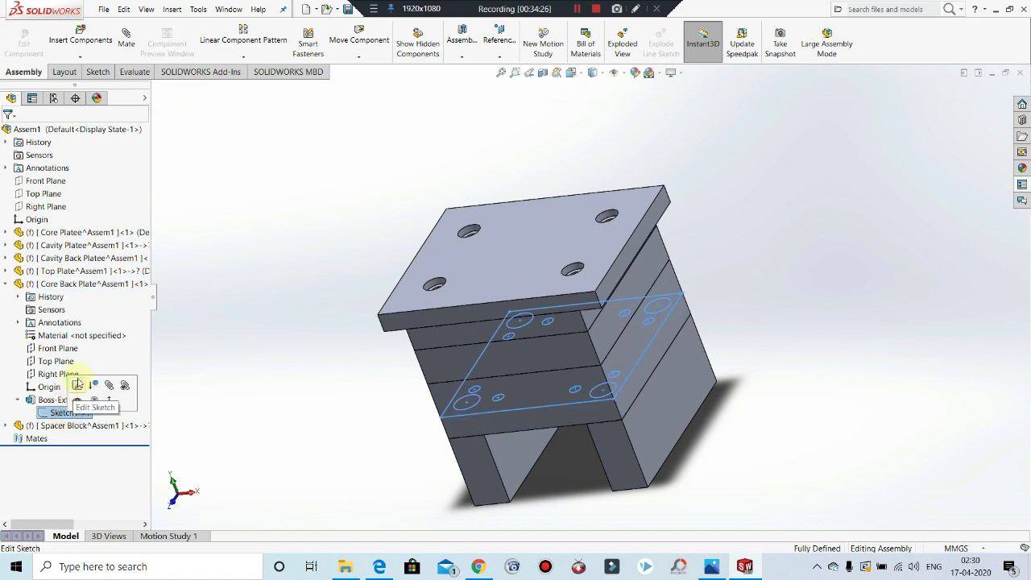
left_click(76, 383)
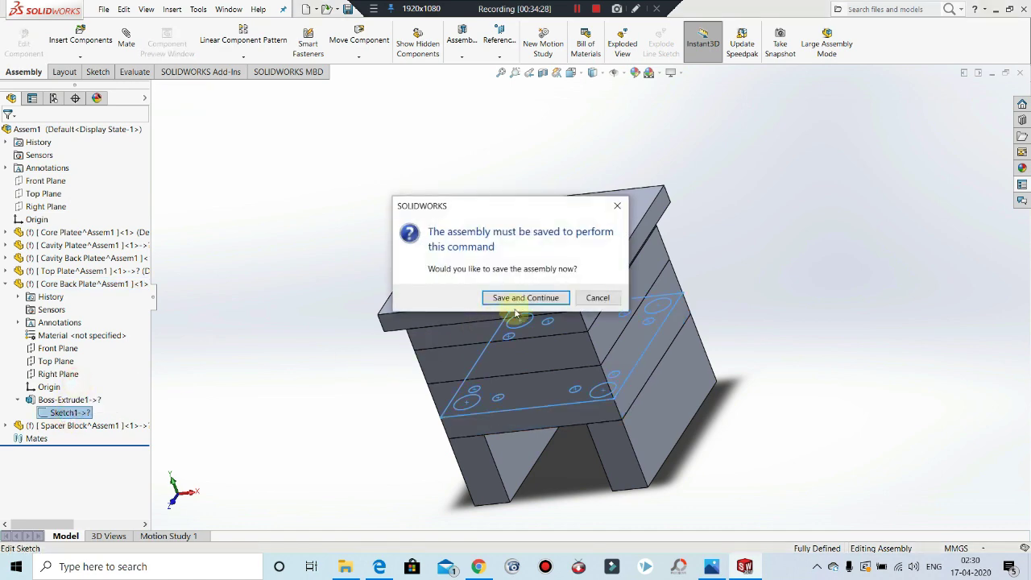
left_click(517, 299)
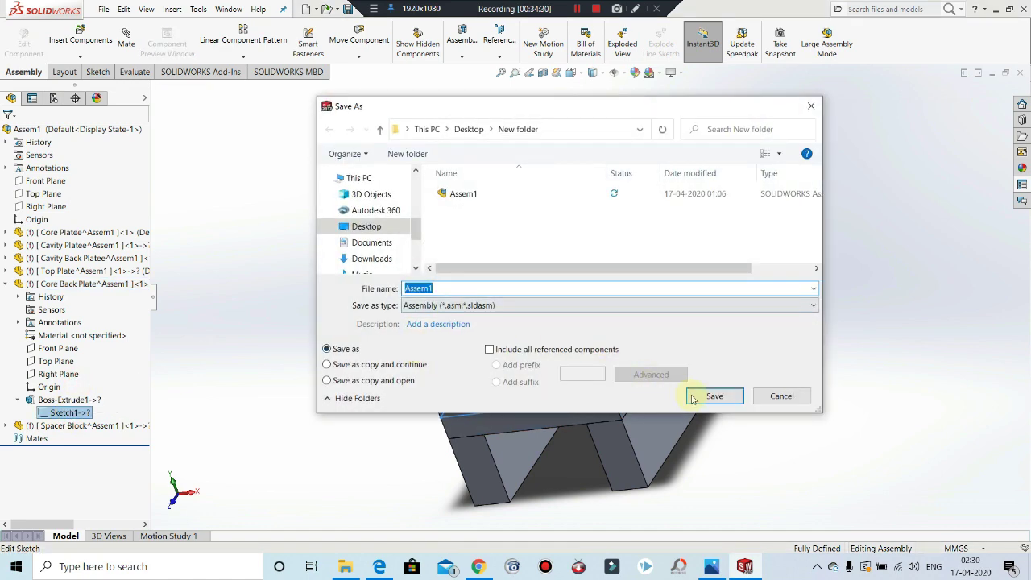
left_click(692, 398)
left_click(547, 287)
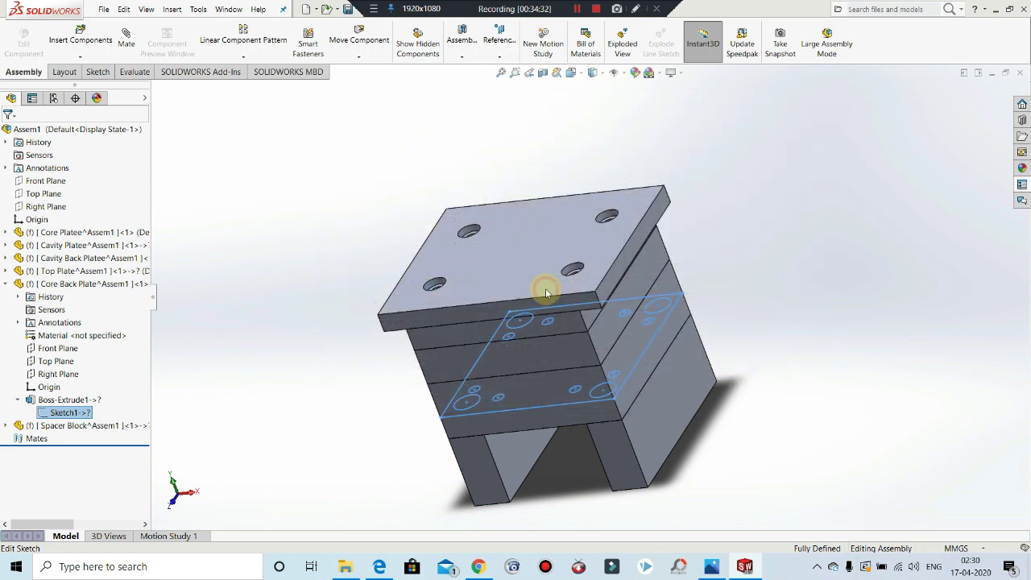
left_click(542, 244)
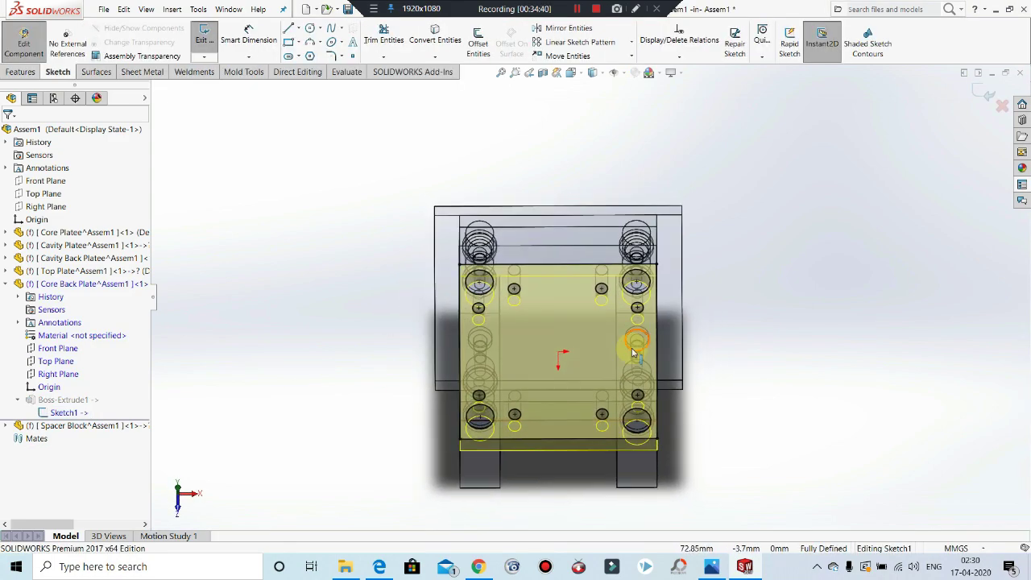
Step: Delete the On Edge relations from the four screw-hole circles nearest the guide holes in the Core Back Plate sketch
scroll(645, 258, "down", 5)
scroll(644, 258, "down", 6)
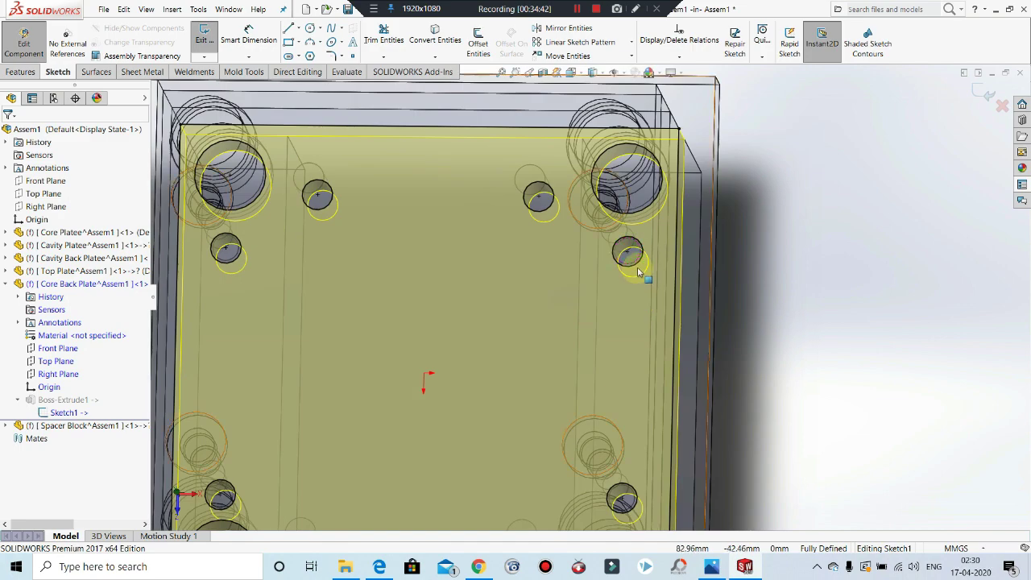
scroll(621, 260, "up", 8)
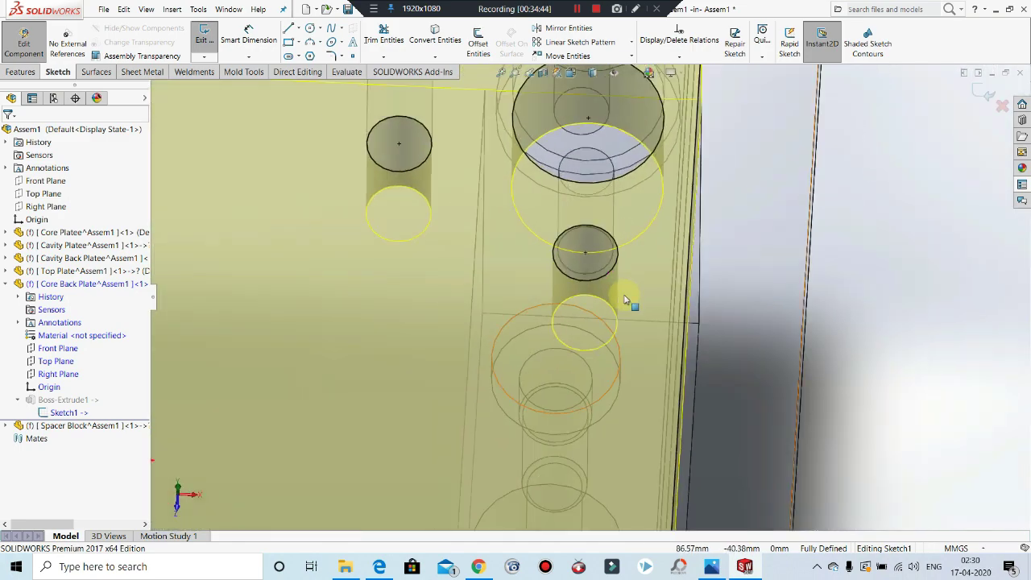
scroll(582, 278, "up", 3)
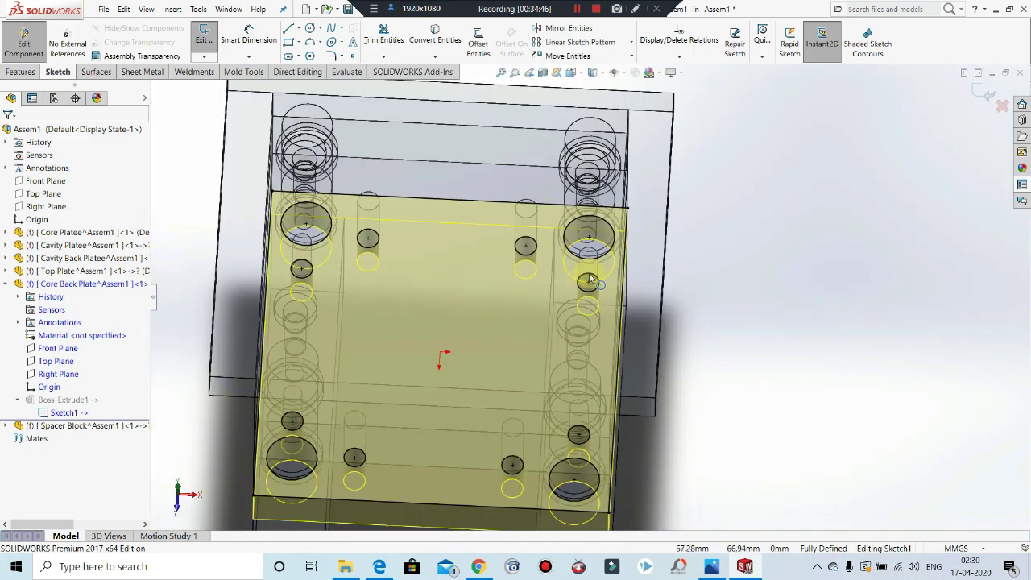
left_click(675, 45)
left_click(593, 295)
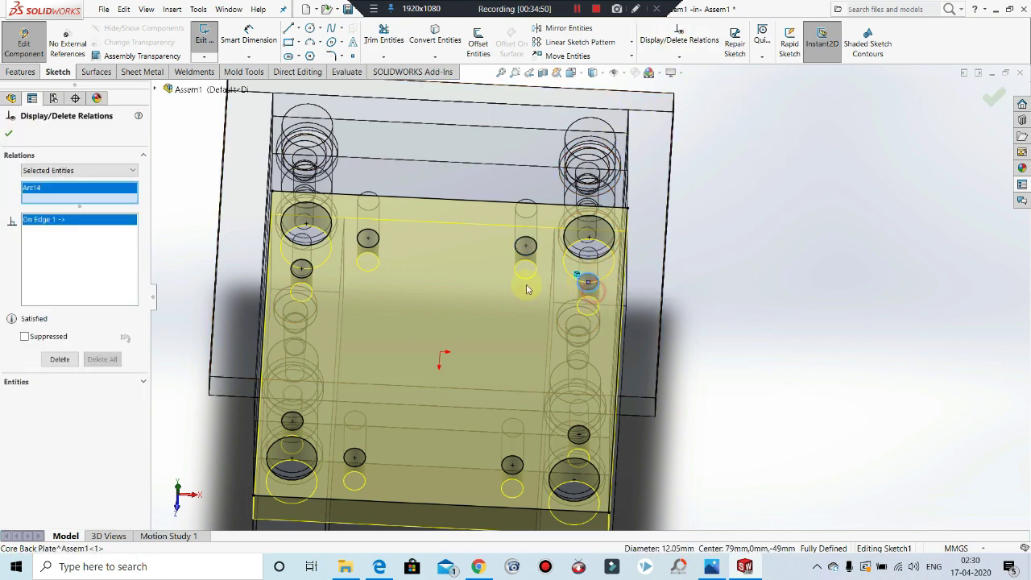
middle_click_drag(322, 292, 360, 424)
left_click(290, 312)
left_click(362, 418)
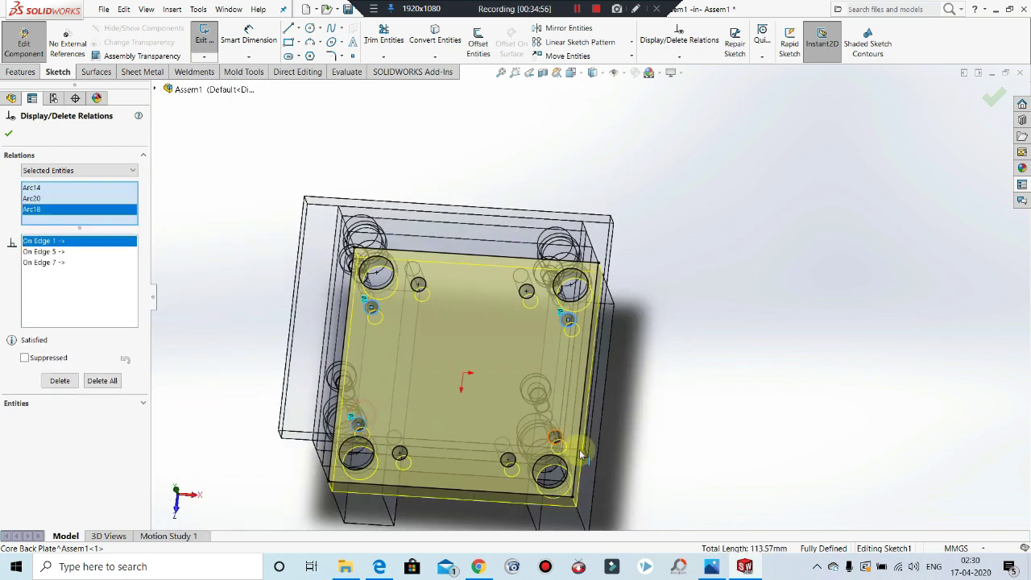
left_click(557, 436)
left_click(101, 391)
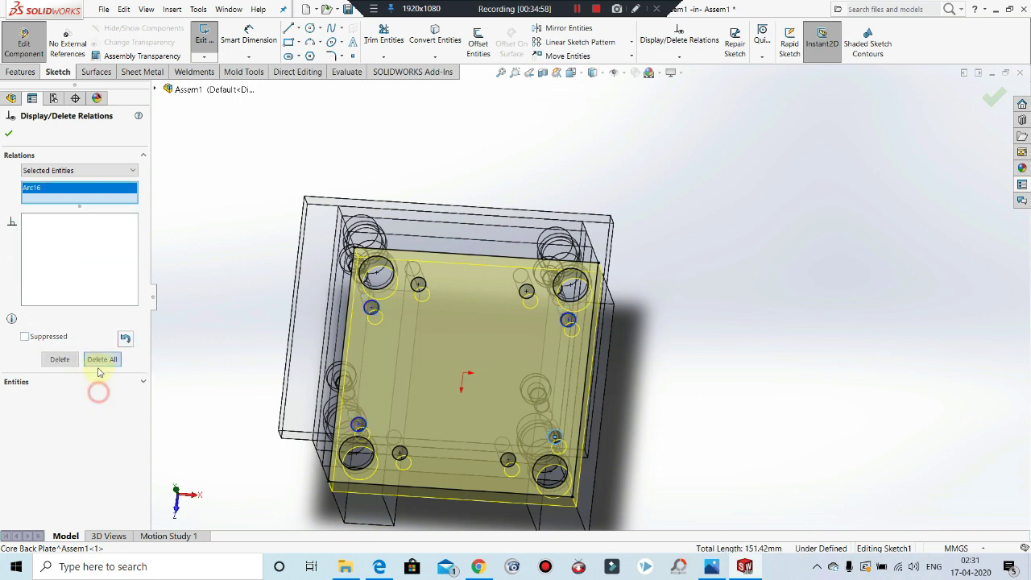
left_click(9, 133)
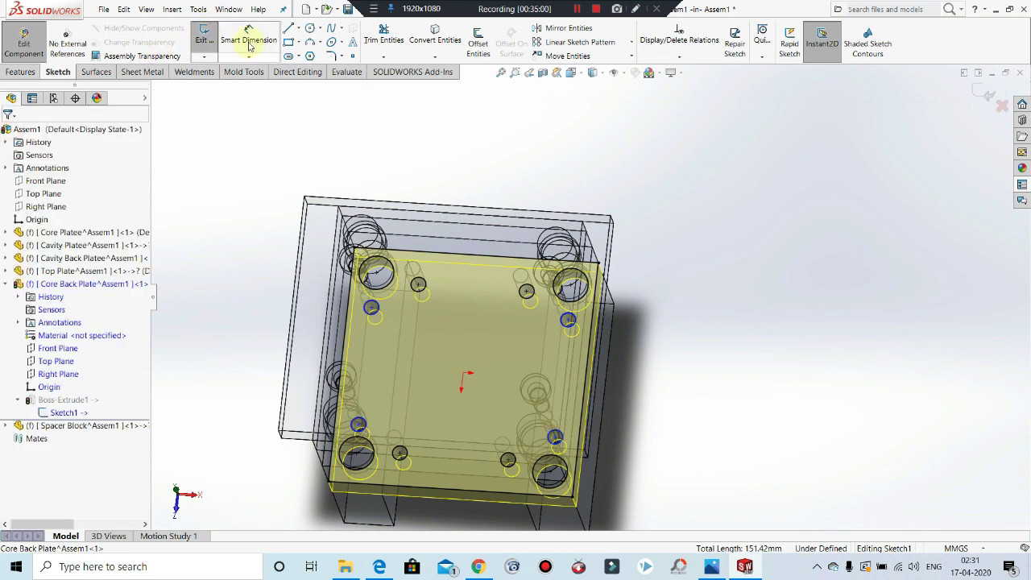
Step: Dimension the positive-X, negative-Z screw hole's center 20 mm from the Core Back Plate's positive-X edge
scroll(499, 301, "down", 5)
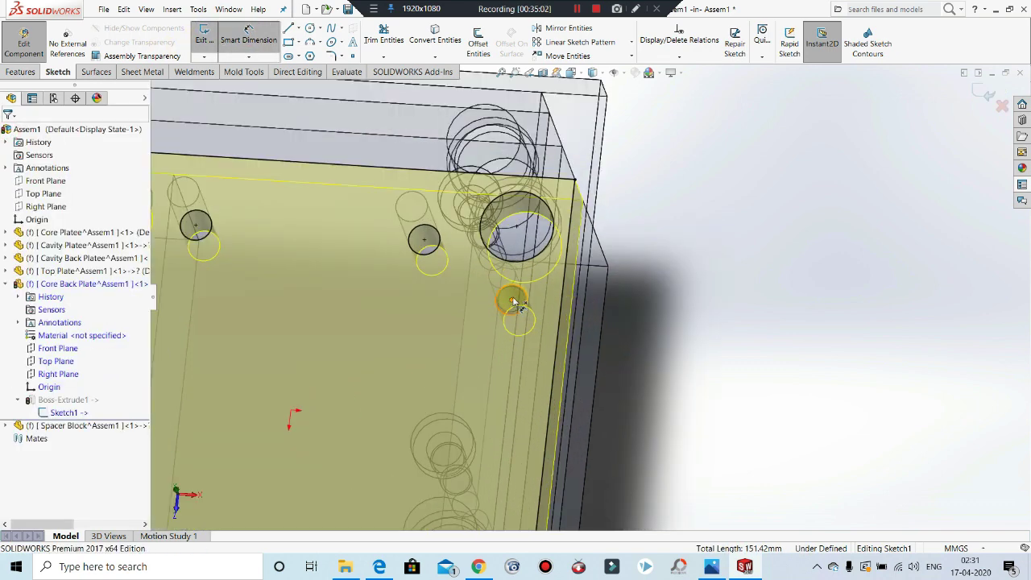
left_click(512, 302)
left_click(559, 309)
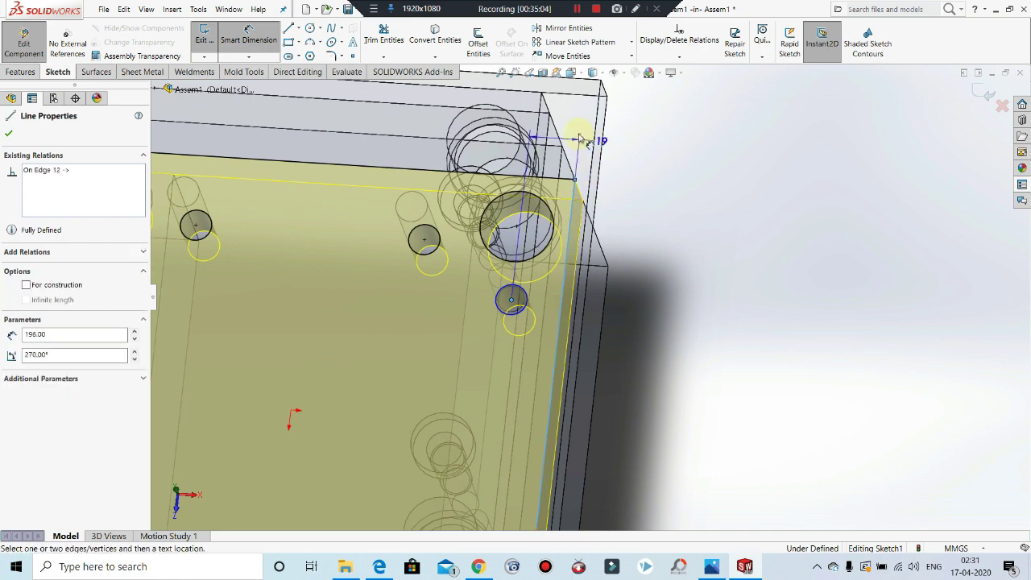
left_click(577, 128)
type("20")
key("Return")
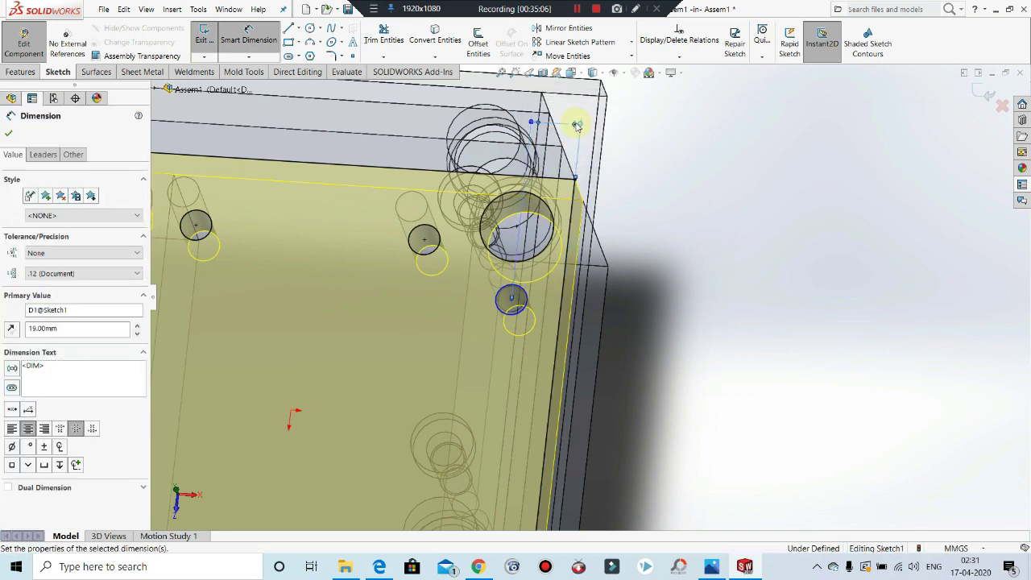
Step: Dimension the positive-X, positive-Z screw hole's center 20 mm from the Core Back Plate's positive-X edge
scroll(617, 150, "up", 6)
scroll(553, 407, "down", 5)
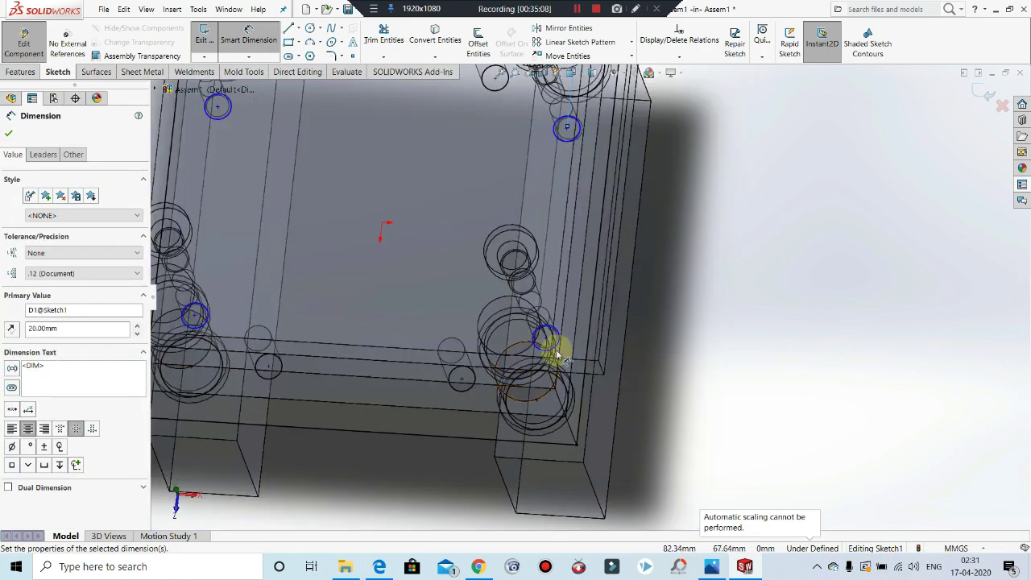
middle_click_drag(644, 312, 637, 343)
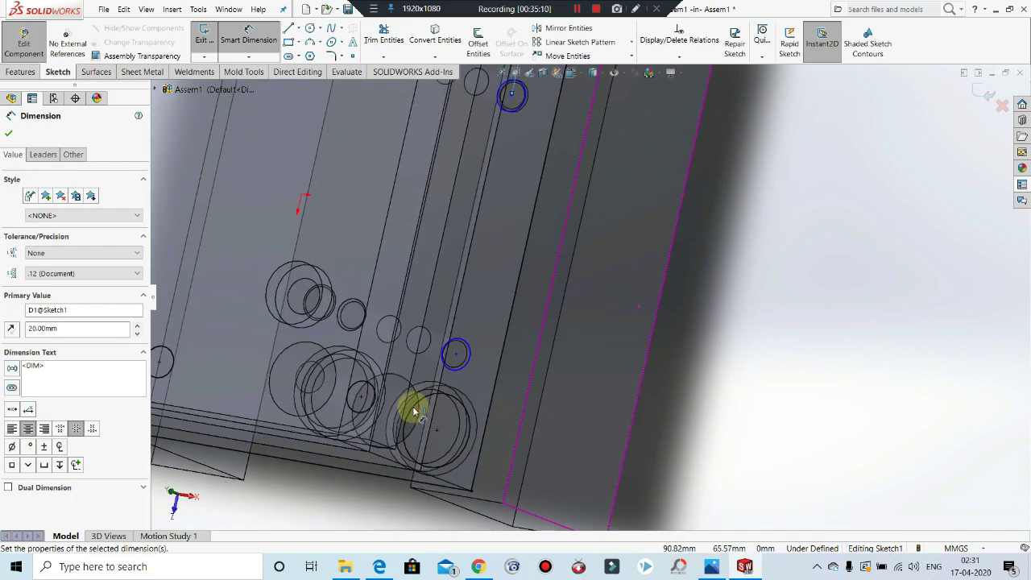
left_click(455, 357)
left_click(502, 351)
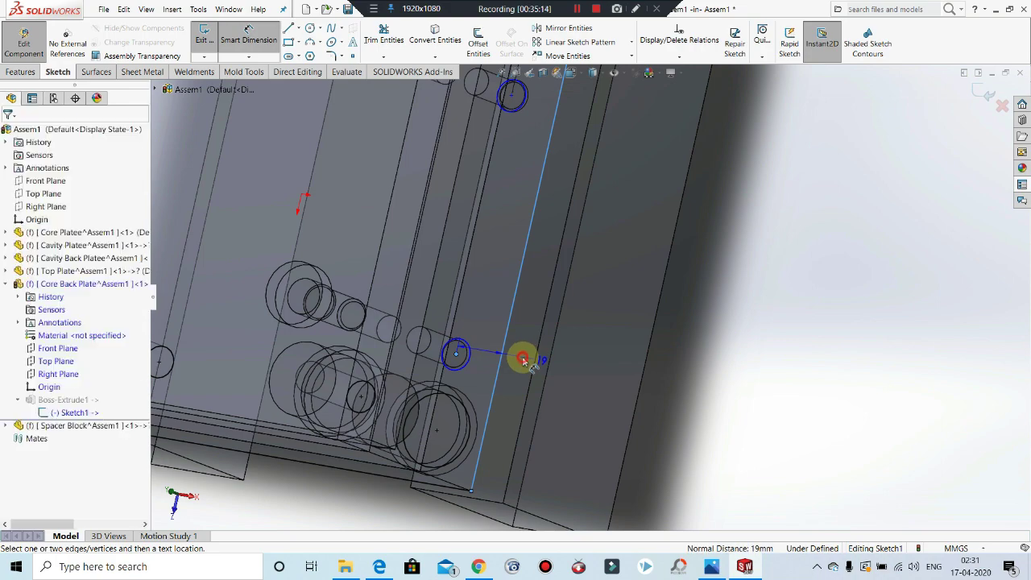
left_click(523, 359)
type("20")
key("Return")
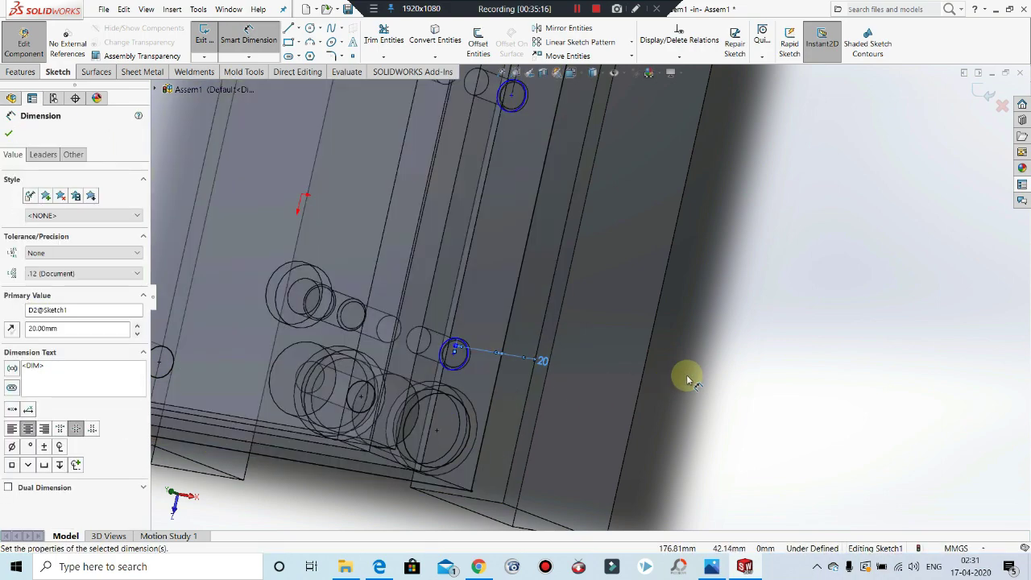
Step: Dimension the negative-X, negative-Z screw hole's center 20 mm from the Core Back Plate's negative-X edge
scroll(687, 379, "up", 5)
middle_click_drag(685, 376, 387, 274)
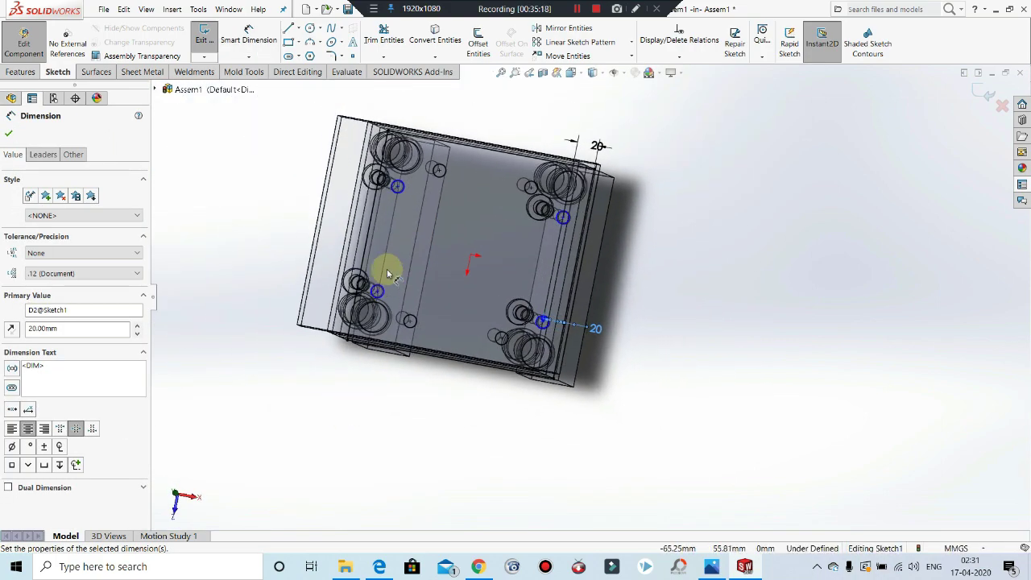
scroll(395, 207, "down", 4)
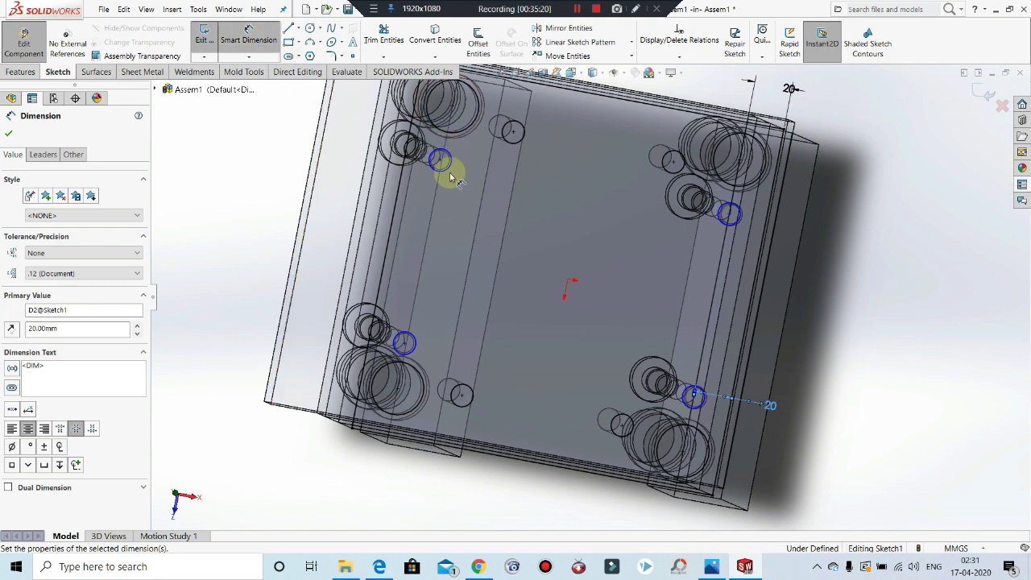
left_click(441, 163)
left_click(405, 203)
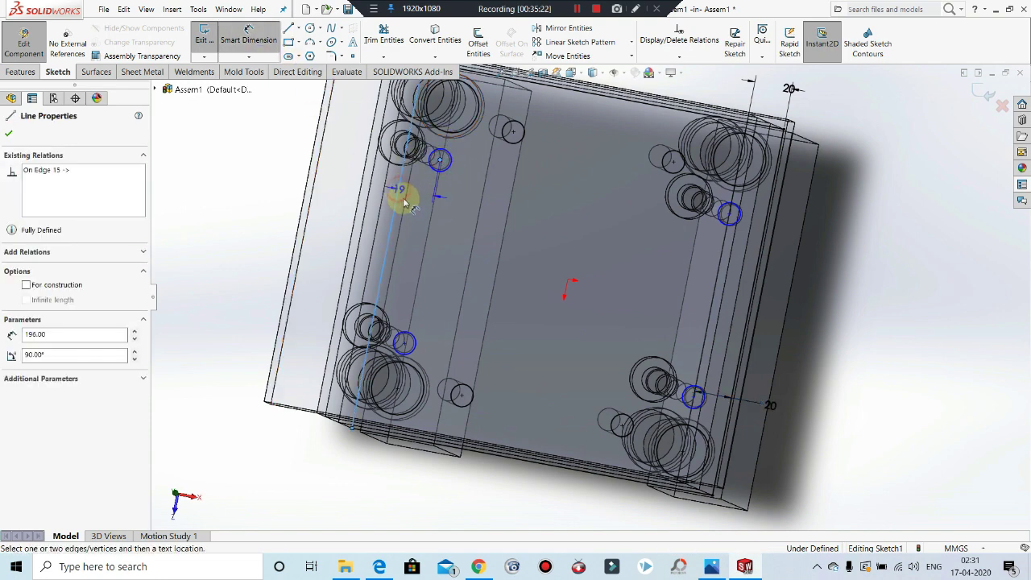
left_click(410, 205)
type("20")
key("Return")
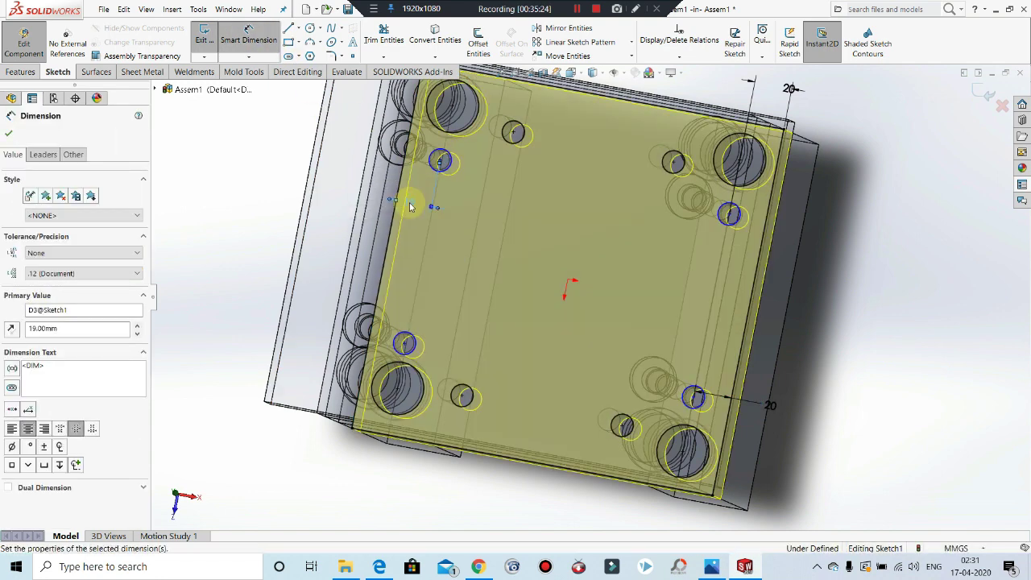
Step: Dimension the negative-X, positive-Z screw hole's center 20 mm from the Core Back Plate's negative-X edge and exit the sketch
left_click(404, 343)
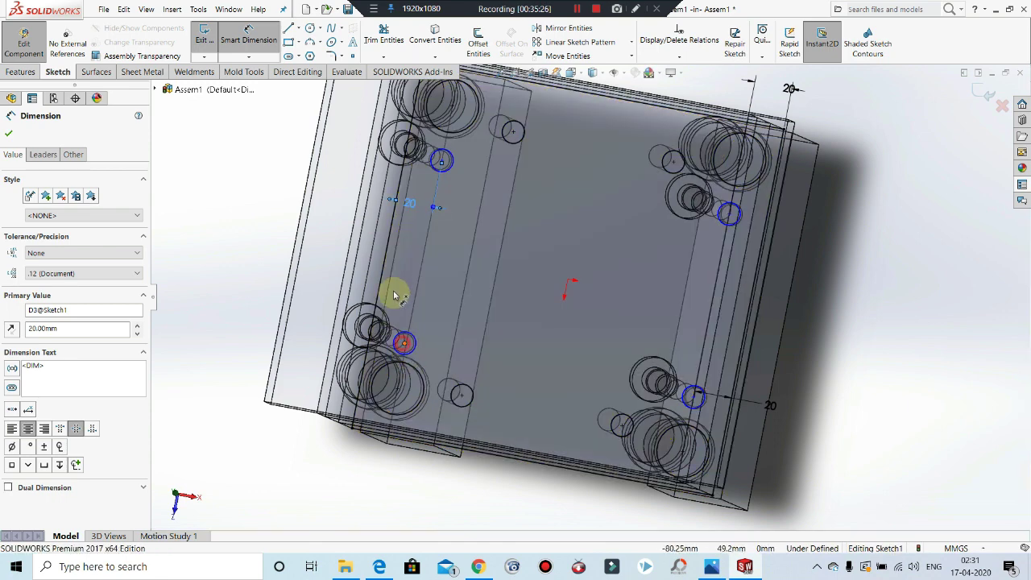
left_click(385, 270)
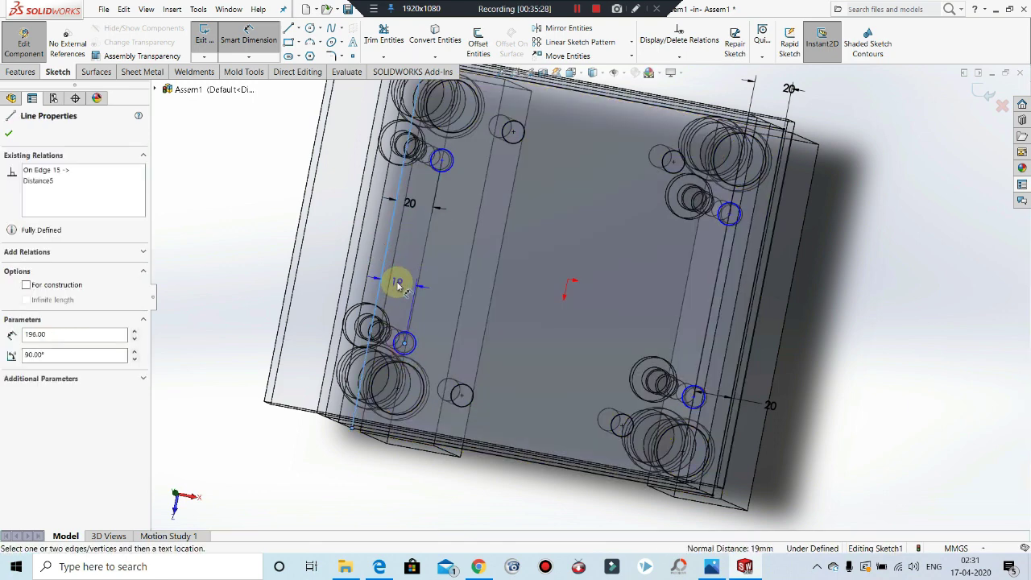
left_click(395, 282)
type("20")
key("Return")
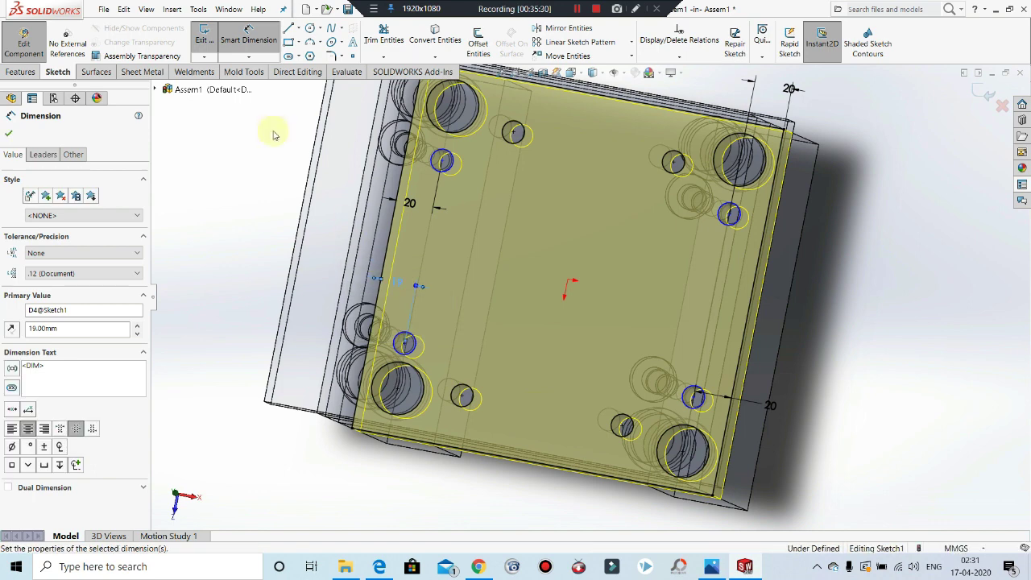
left_click(204, 38)
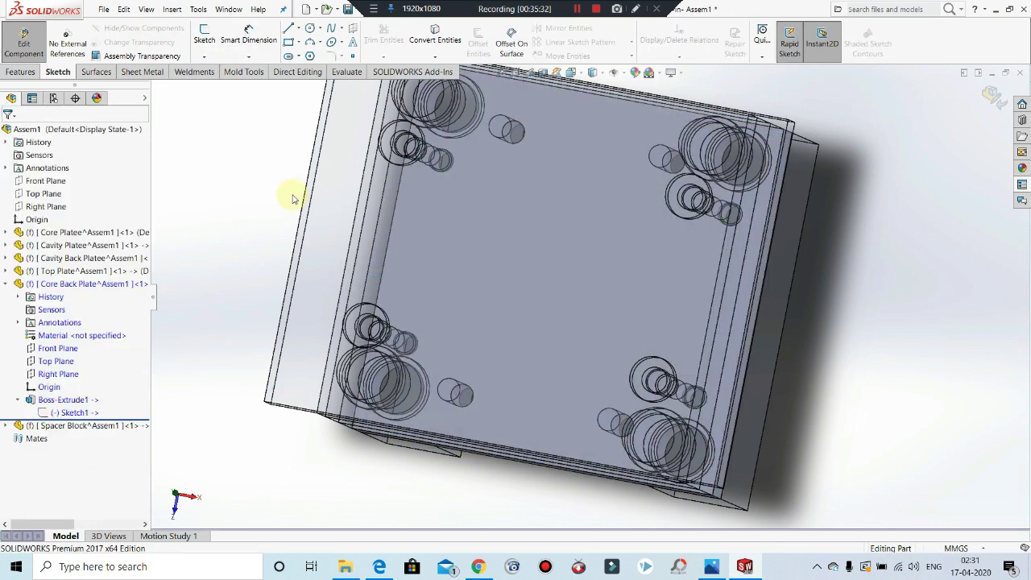
Step: Check the screw-hole alignment through the plates from the Top view and return to editing the assembly
key("space")
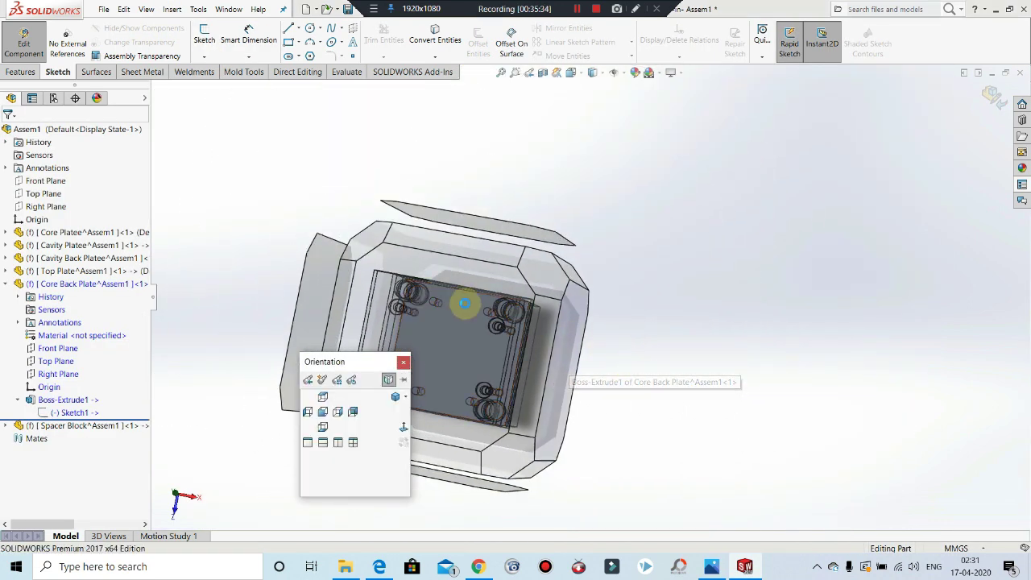
left_click(462, 302)
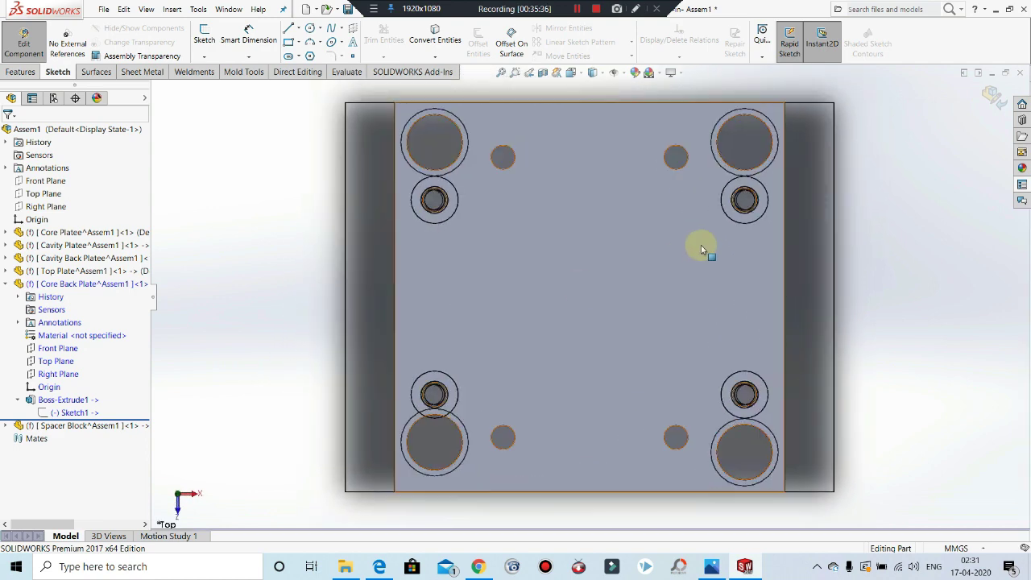
scroll(766, 193, "down", 5)
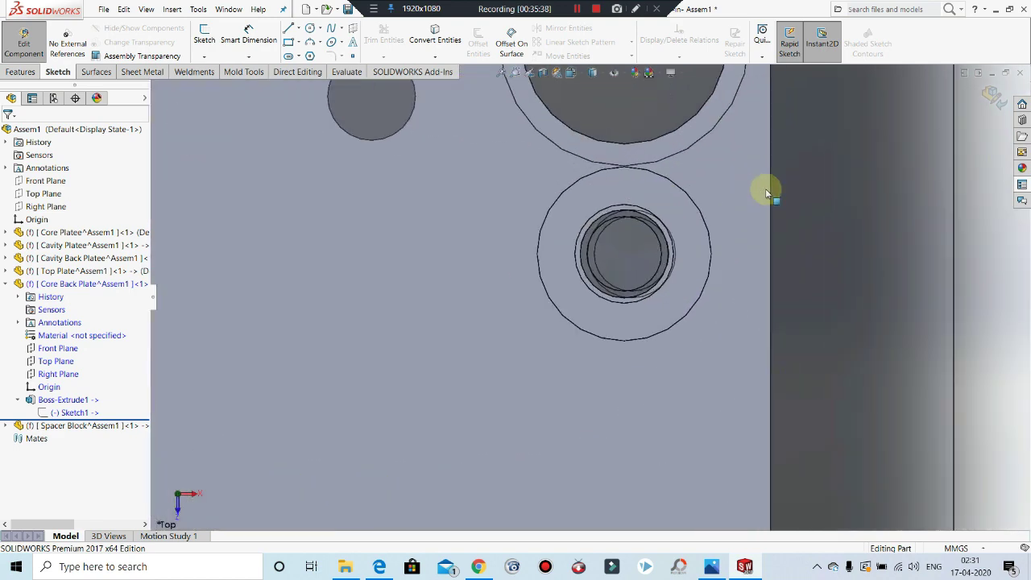
scroll(714, 222, "up", 6)
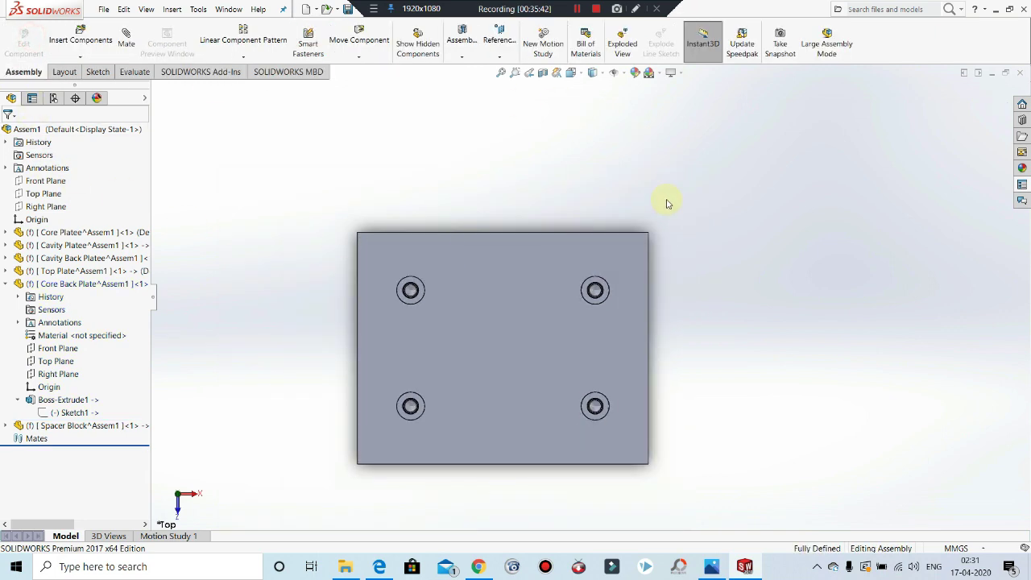
Step: Switch the assembly's display style to Wireframe to examine the holes inside the stacked plates
middle_click_drag(743, 353, 712, 370)
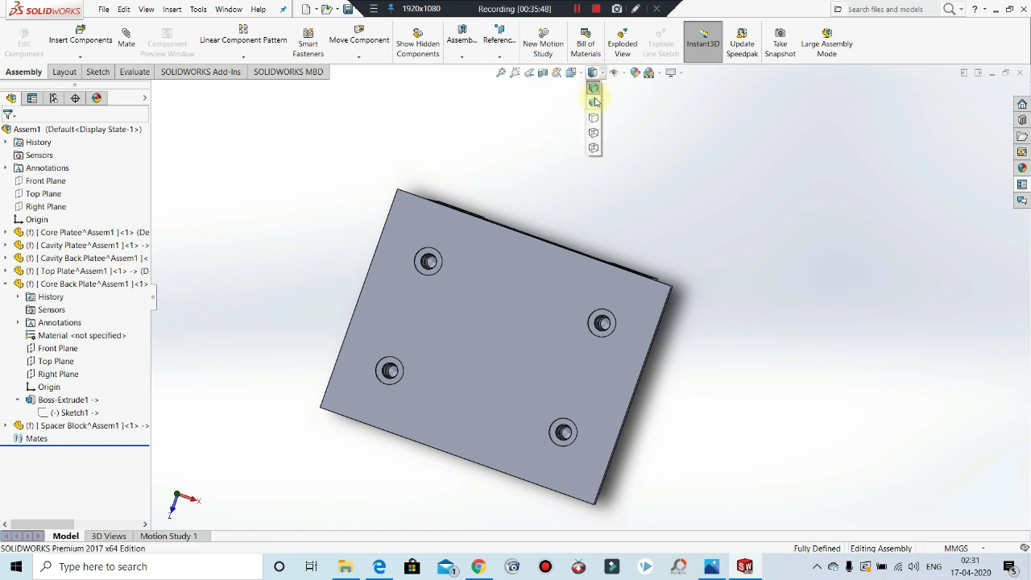
left_click(592, 151)
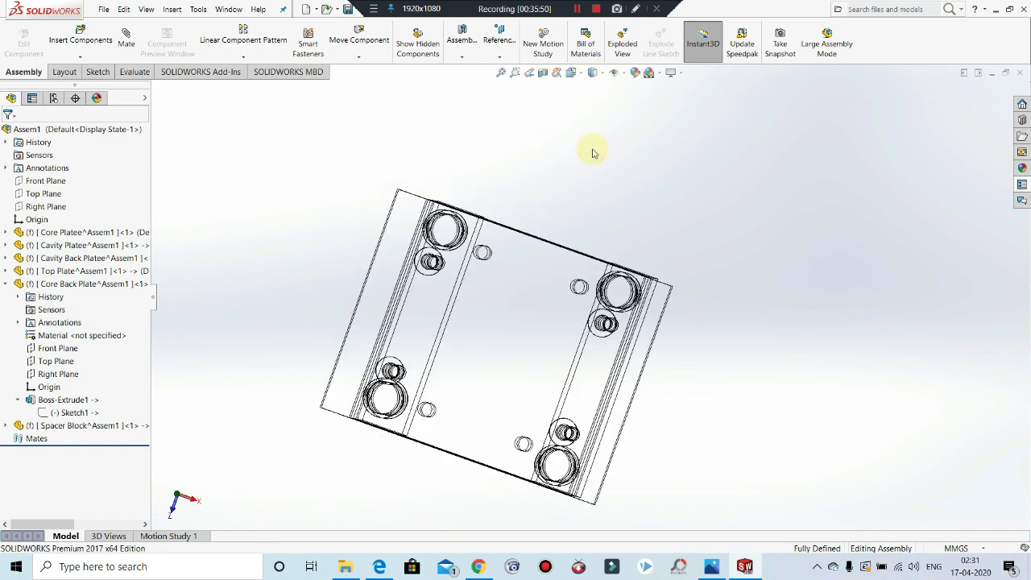
Step: Examine the alignment of the screw and guide holes through the stacked plates from the Top view
key("space")
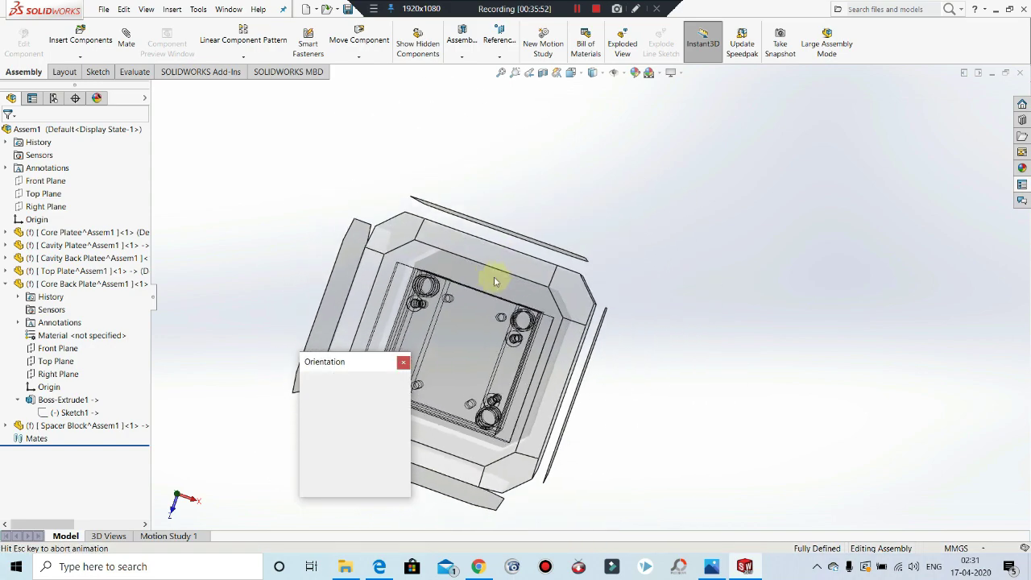
left_click(483, 281)
scroll(437, 202, "up", 2)
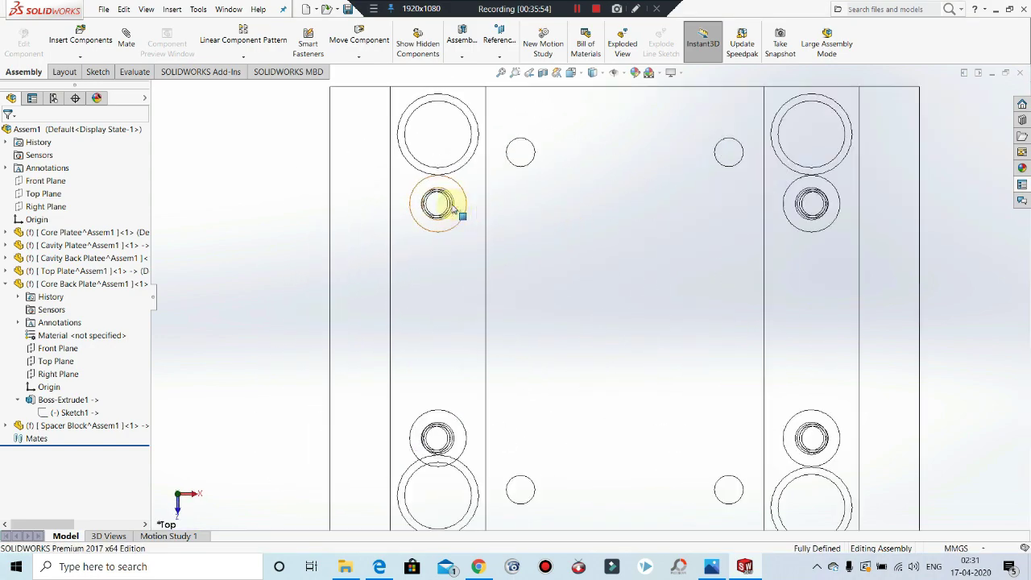
scroll(490, 257, "up", 5)
mouse_move(492, 256)
middle_mouse_down()
mouse_move(494, 240)
mouse_move(493, 266)
middle_mouse_up()
key("space")
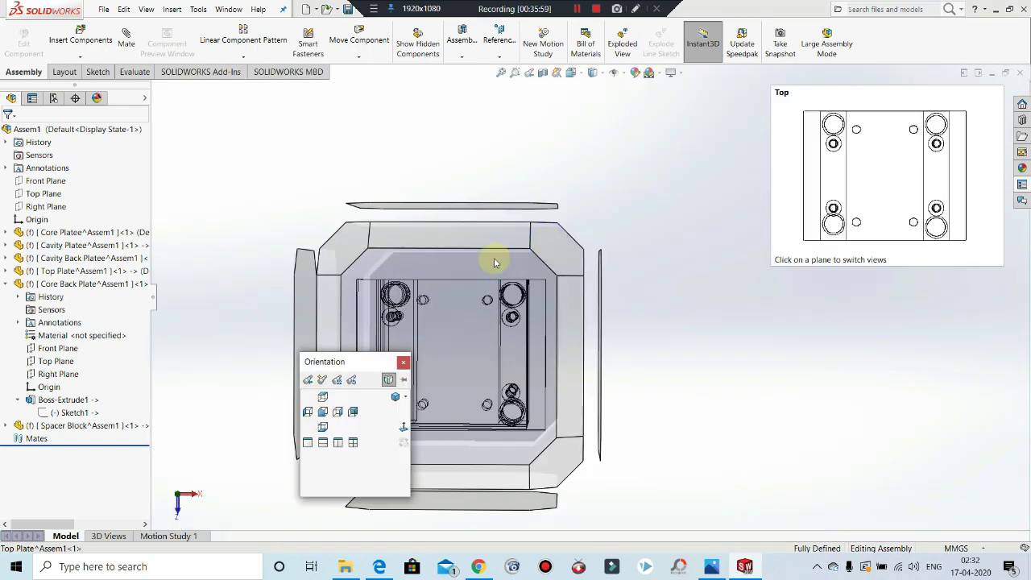
left_click(494, 263)
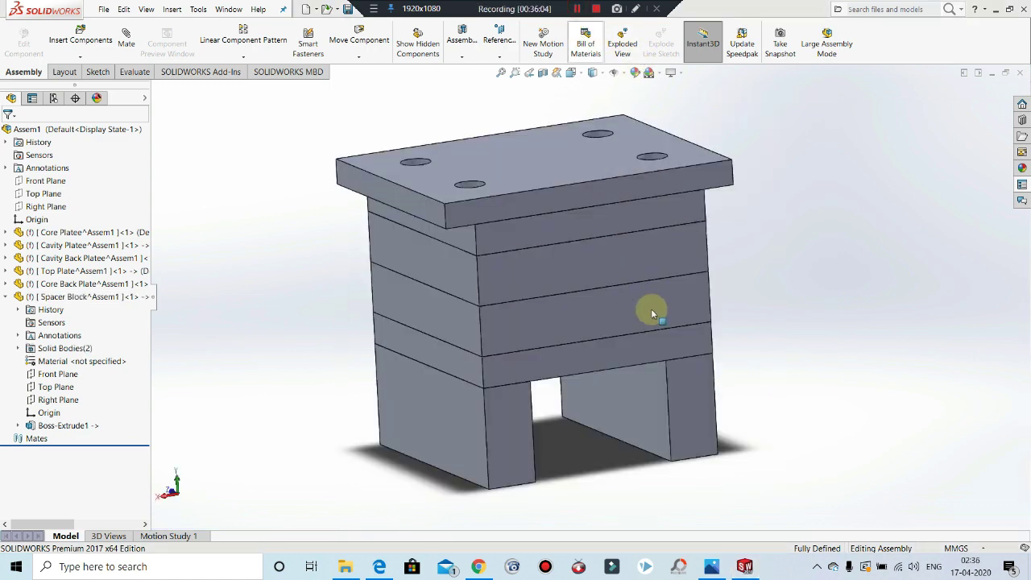
Step: Orient the assembly to the Top view and switch its display style to Wireframe
middle_click_drag(650, 405, 670, 491)
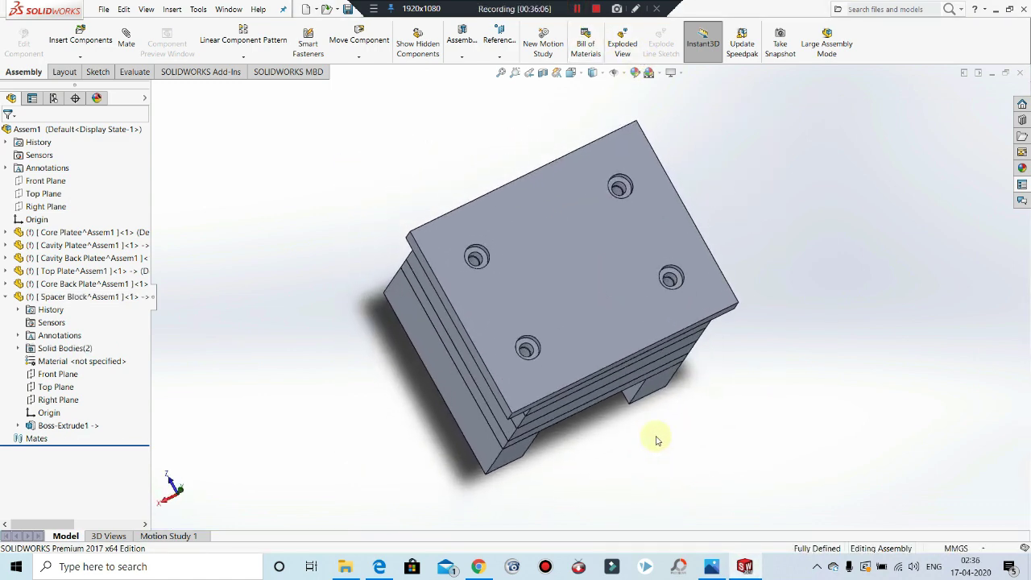
key("space")
left_click(488, 285)
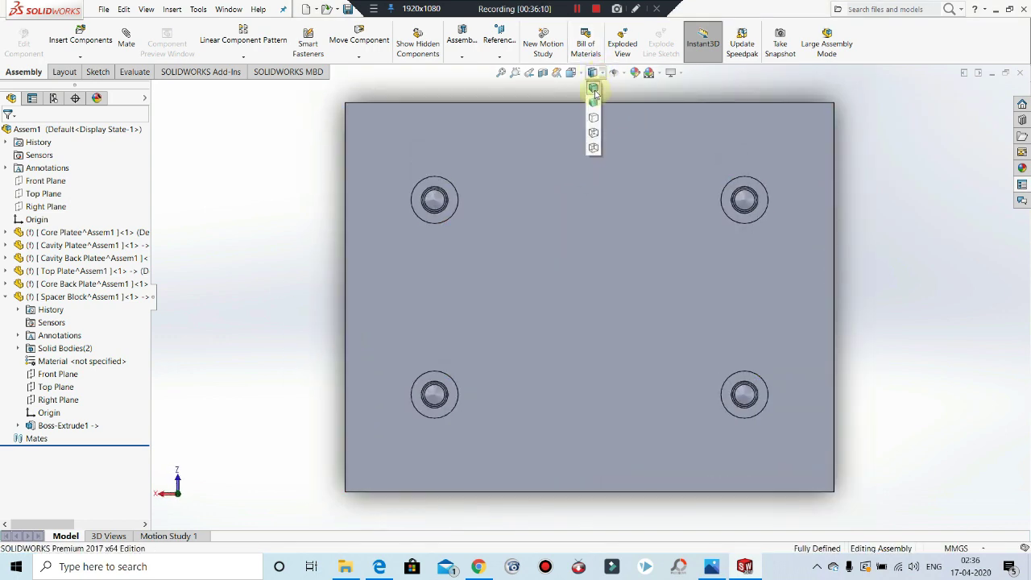
left_click(593, 147)
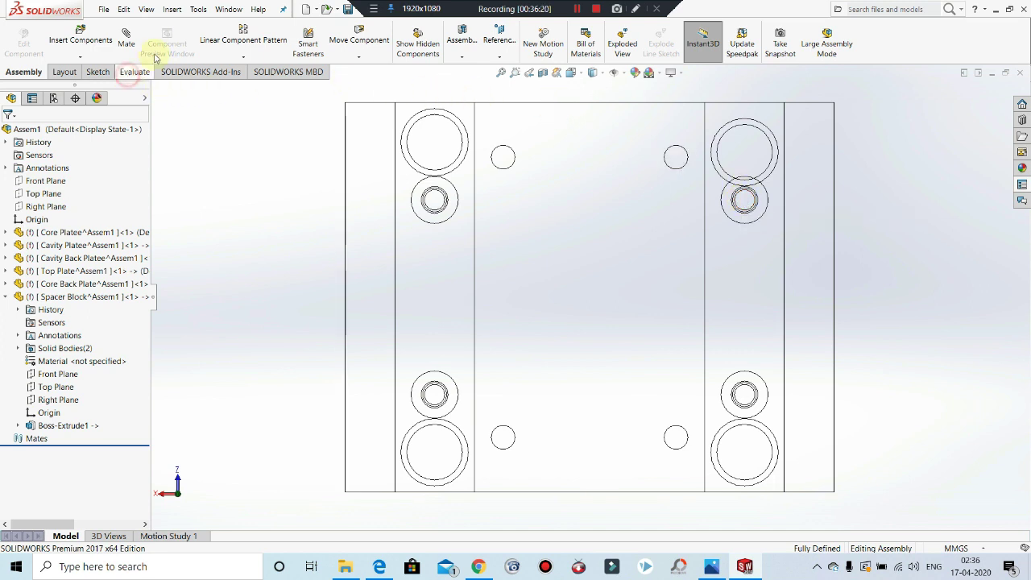
Step: Measure the distance from the negative-X, positive-Z screw hole's center to the stacked plates' negative-X edge
left_click(134, 72)
left_click(194, 41)
left_click(744, 201)
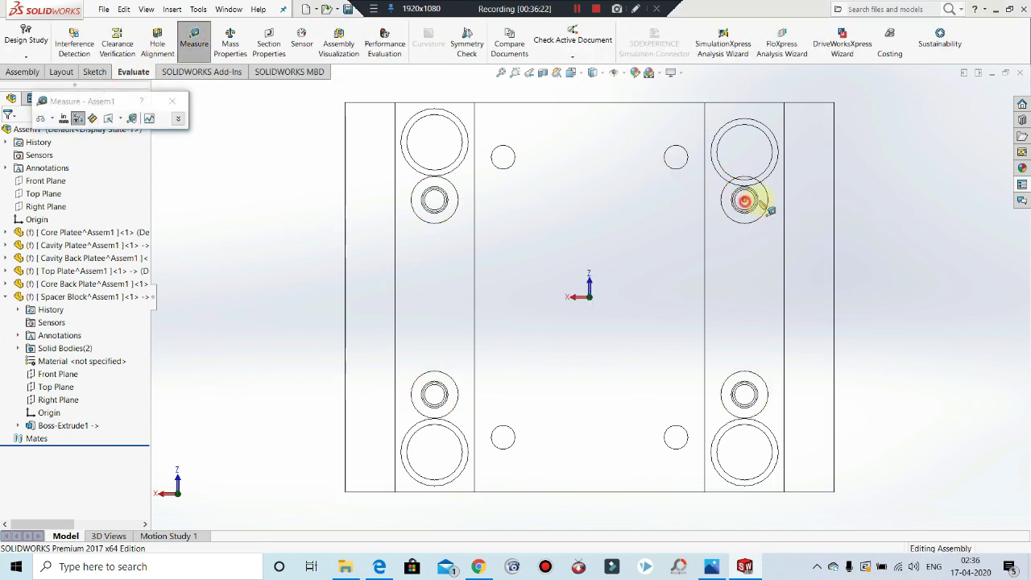
left_click(785, 202)
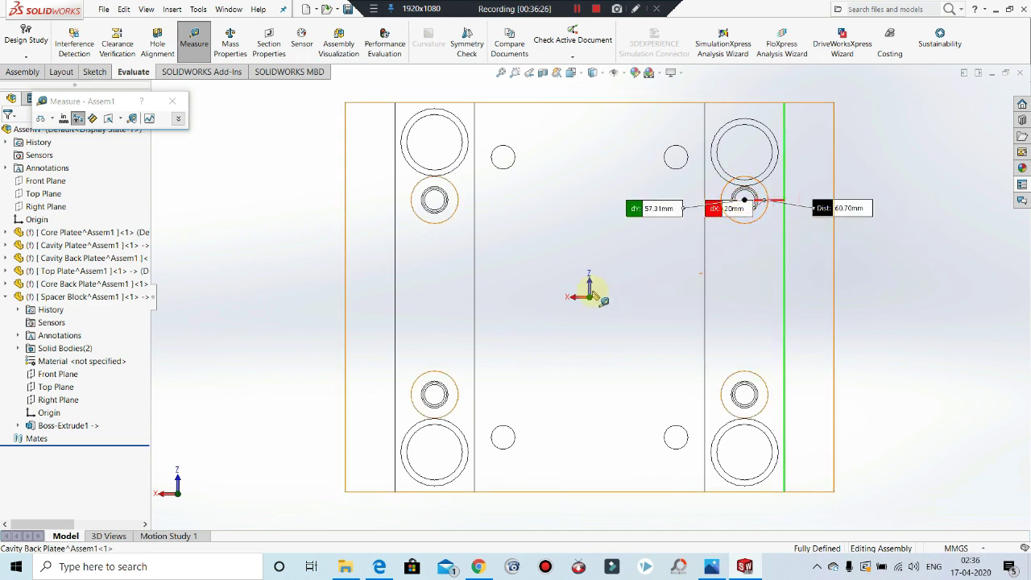
left_click(173, 101)
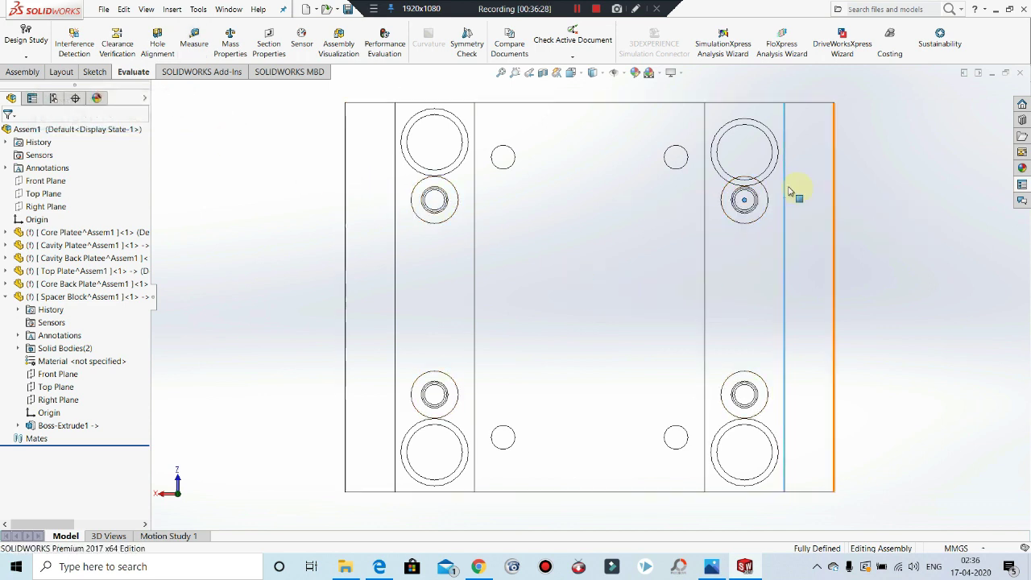
left_click(39, 74)
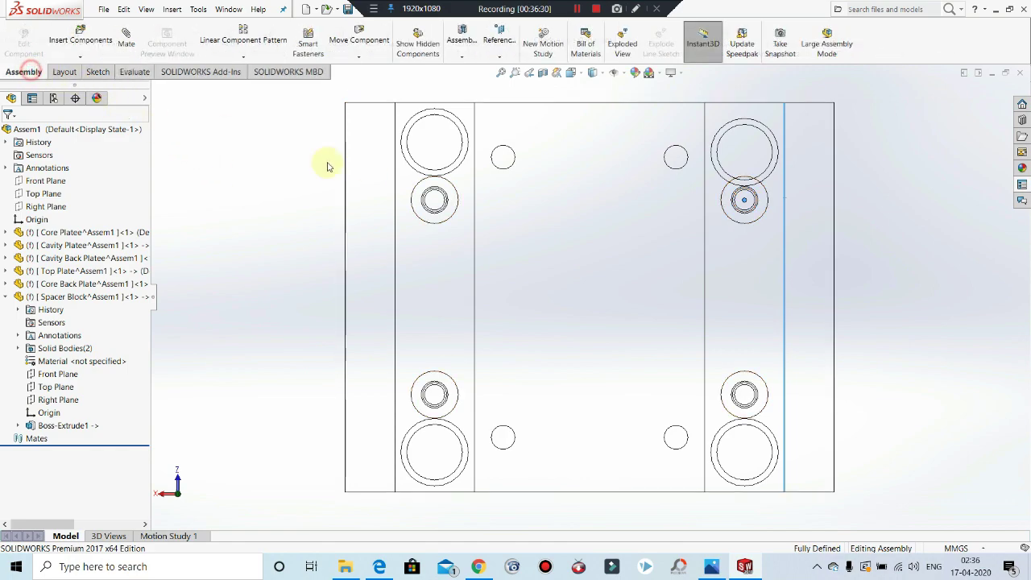
Step: Inspect the holes in the wireframe assembly from an angle and restore the Shaded With Edges display style
middle_click_drag(732, 283, 878, 204)
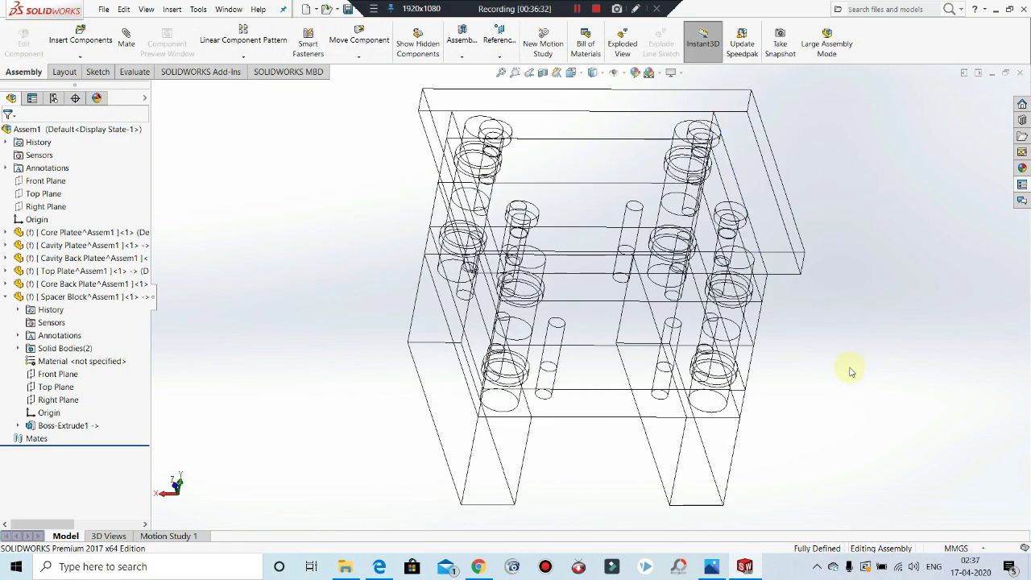
middle_click_drag(851, 368, 800, 344)
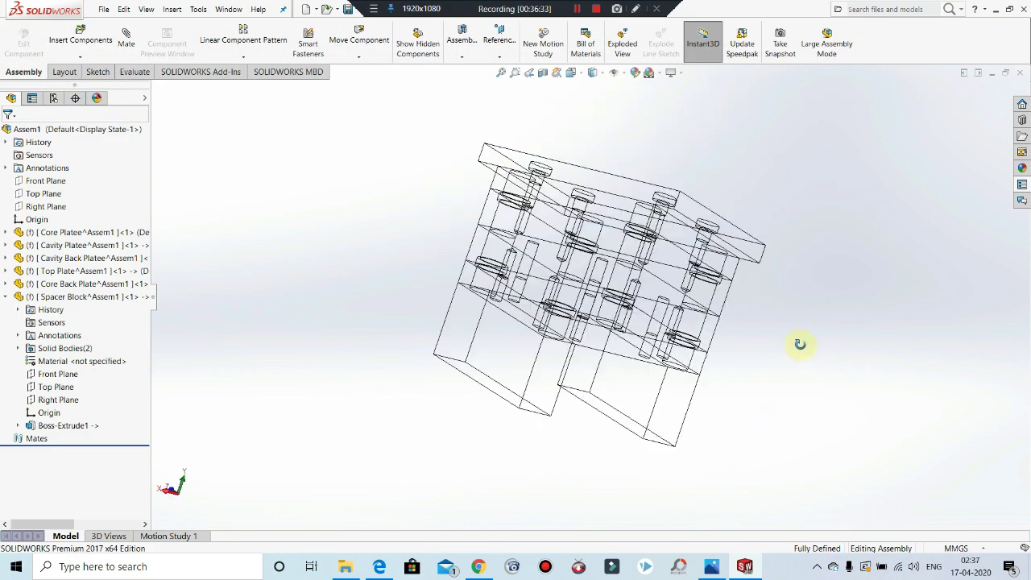
left_click(603, 74)
left_click(594, 84)
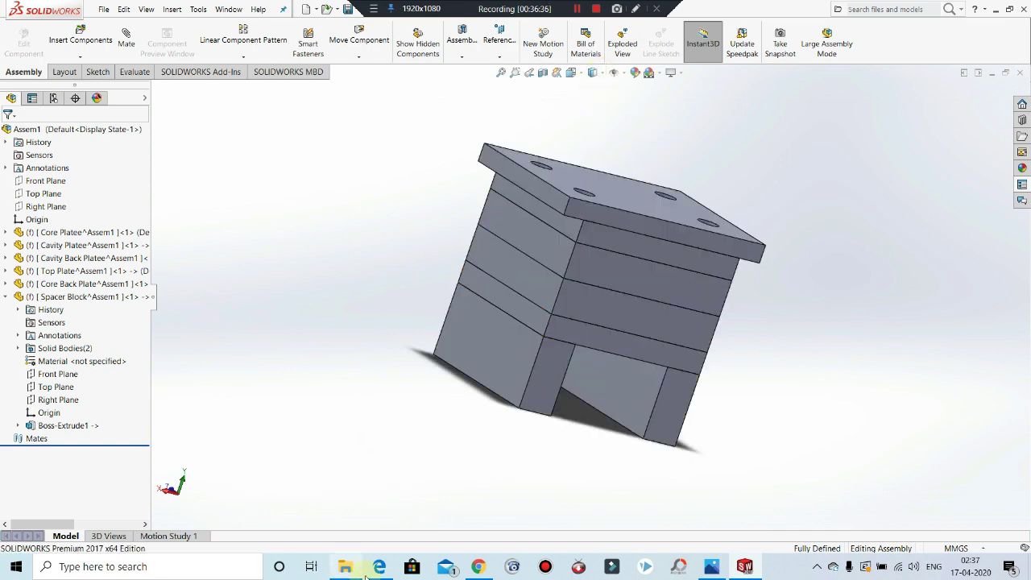
Step: Check the long screws in section A-A of the MAX_MOULD_BASE drawing and open the Spacer Block's Boss-Extrude1 sketch for editing
left_click(379, 566)
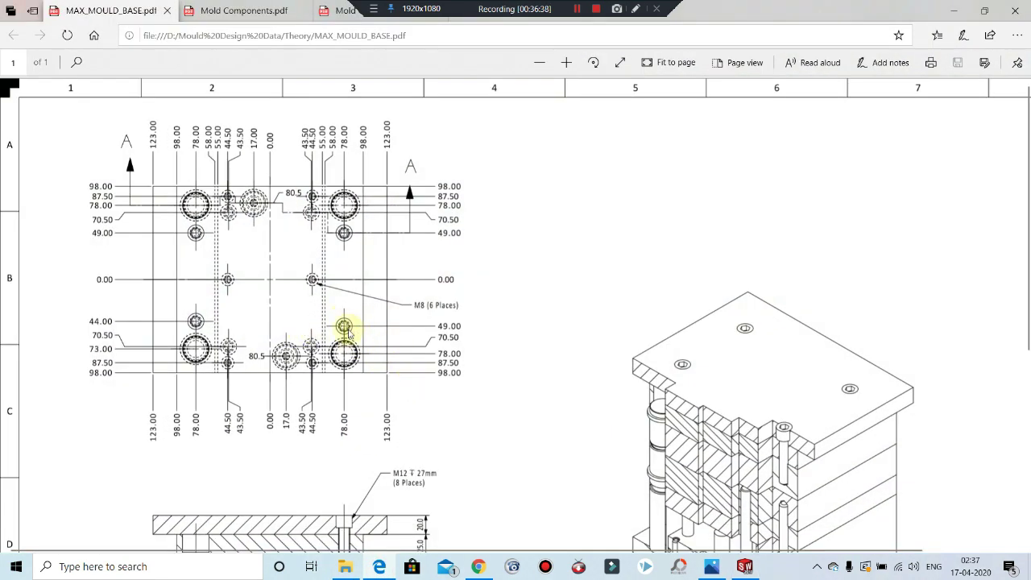
scroll(427, 330, "down", 4)
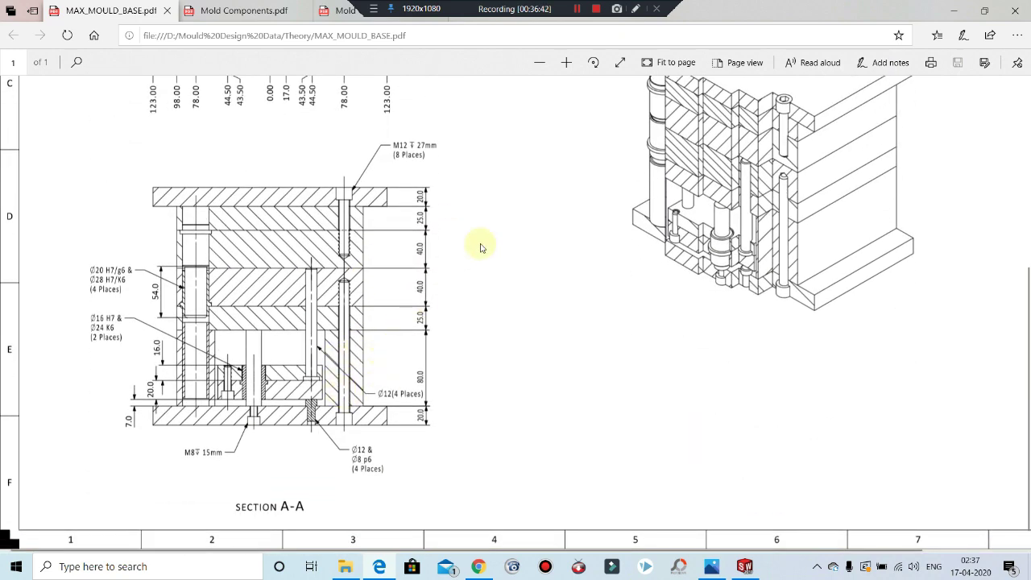
left_click(958, 13)
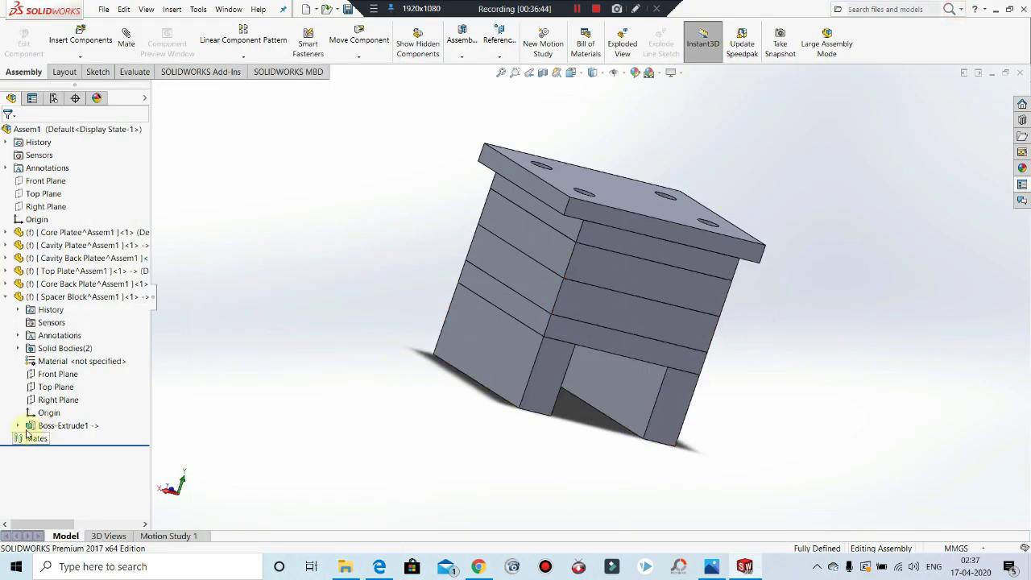
right_click(61, 427)
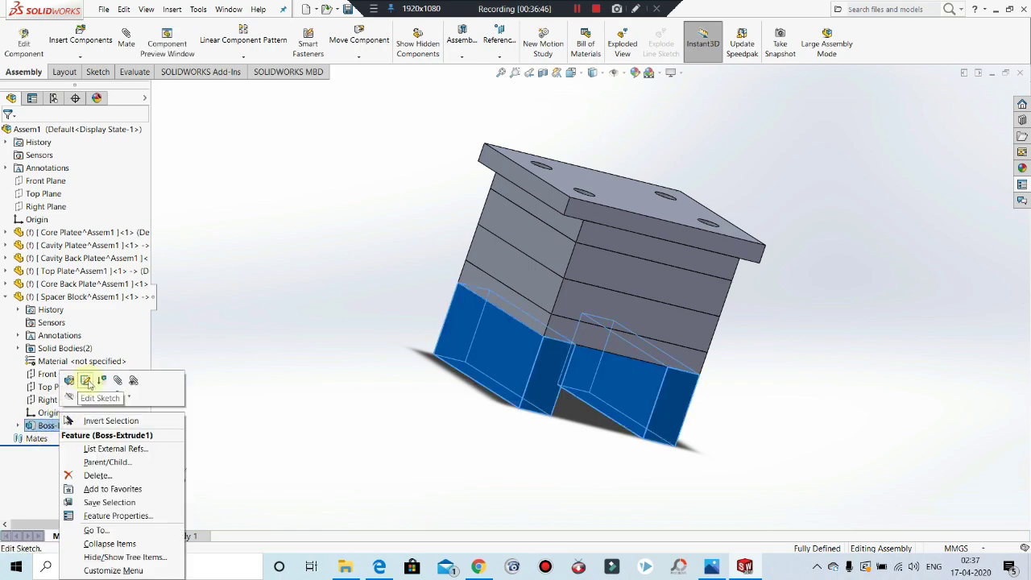
left_click(85, 381)
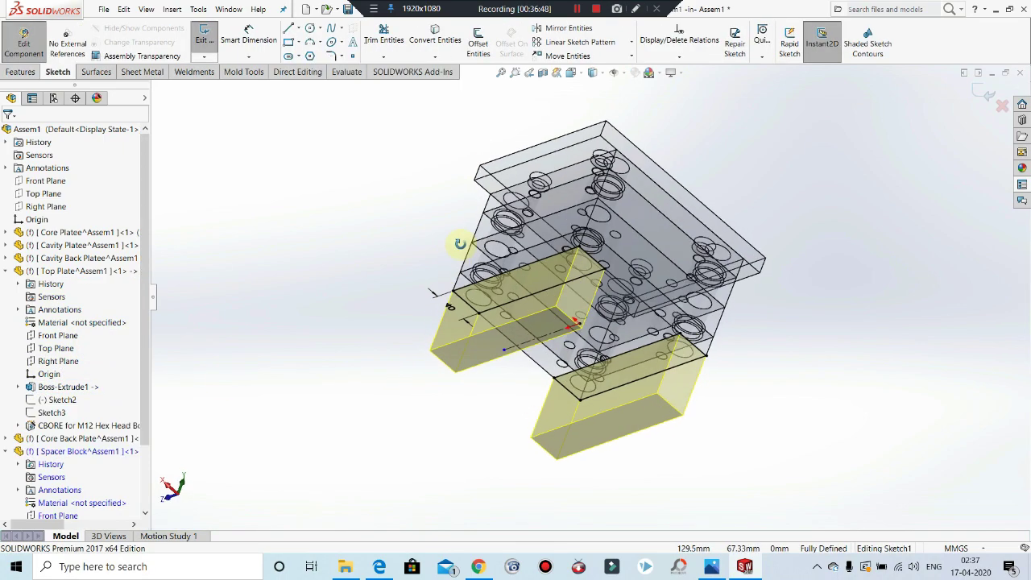
Step: Convert the Core Back Plate's four screw-hole edges into the Spacer Block sketch and exit it to cut matching holes through both blocks
scroll(596, 249, "down", 10)
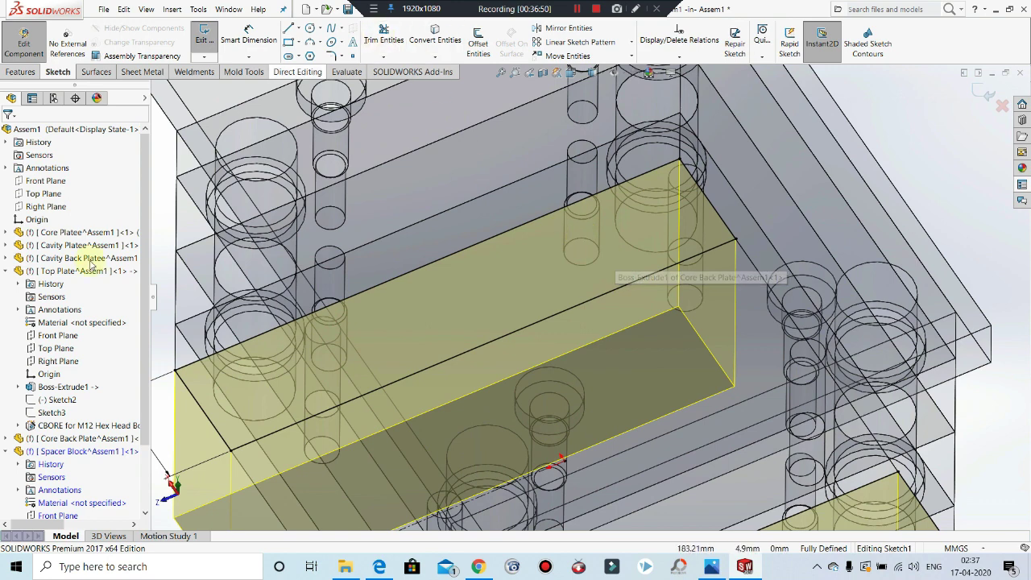
left_click(435, 37)
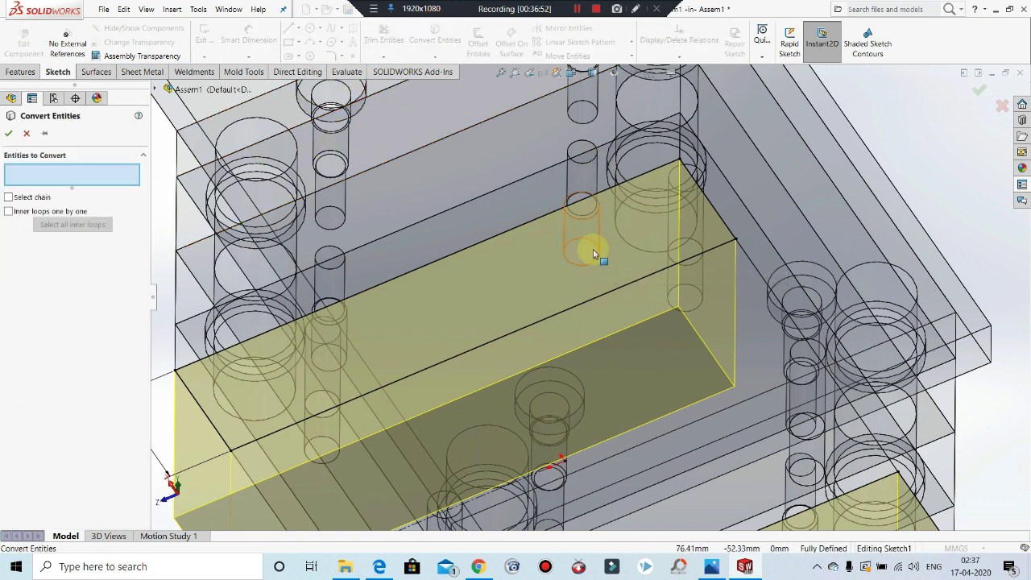
left_click(588, 242)
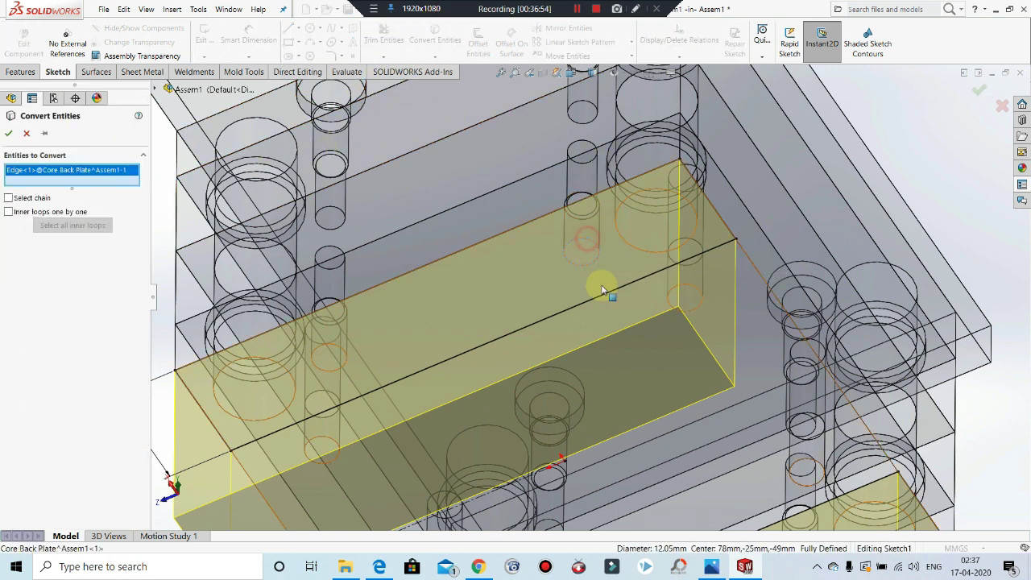
scroll(592, 294, "up", 3)
middle_click_drag(493, 383, 421, 340)
left_click(432, 326)
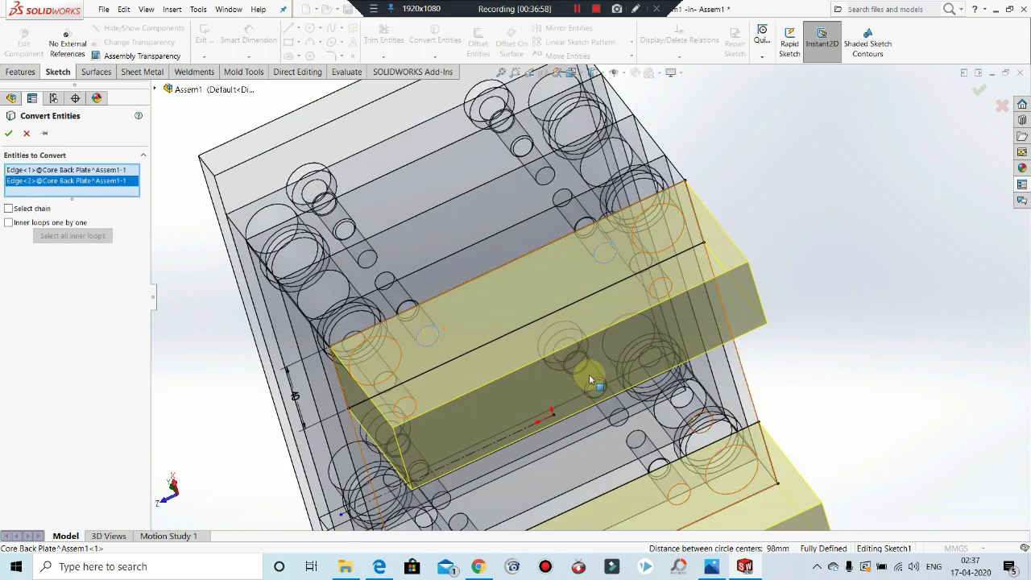
middle_click_drag(592, 373, 639, 414)
left_click(538, 471)
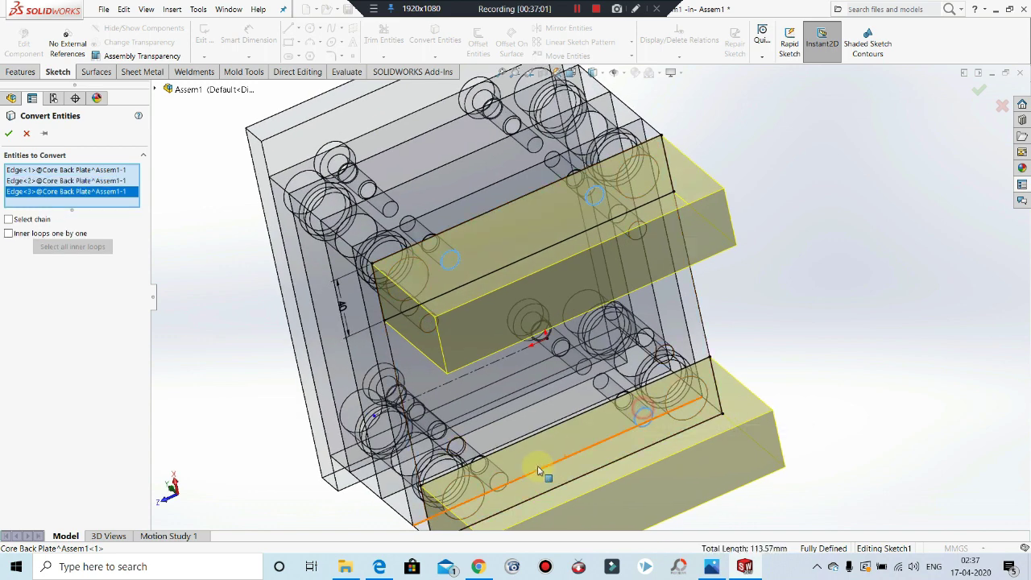
left_click(498, 478)
left_click(6, 135)
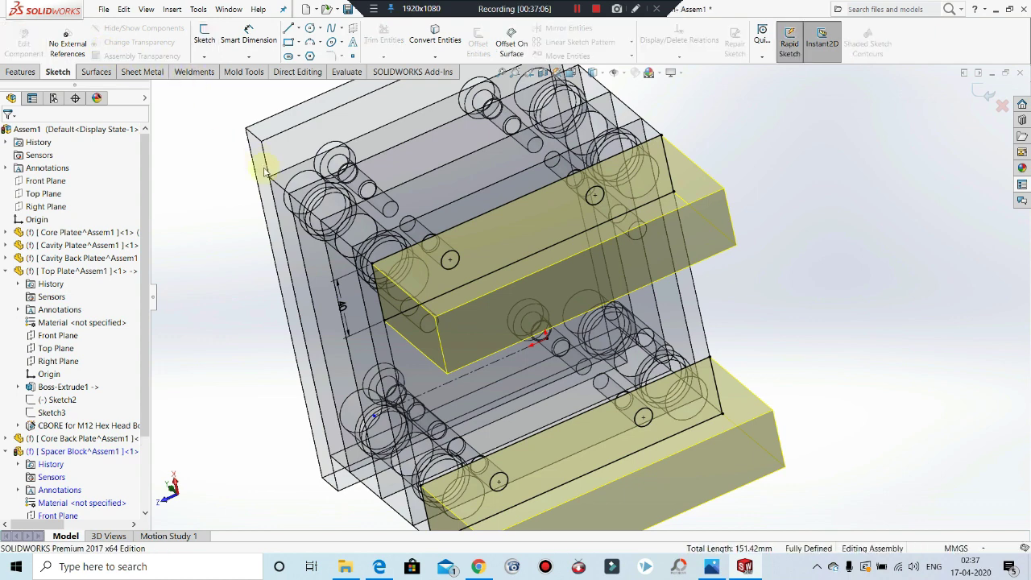
middle_click_drag(265, 166, 615, 239)
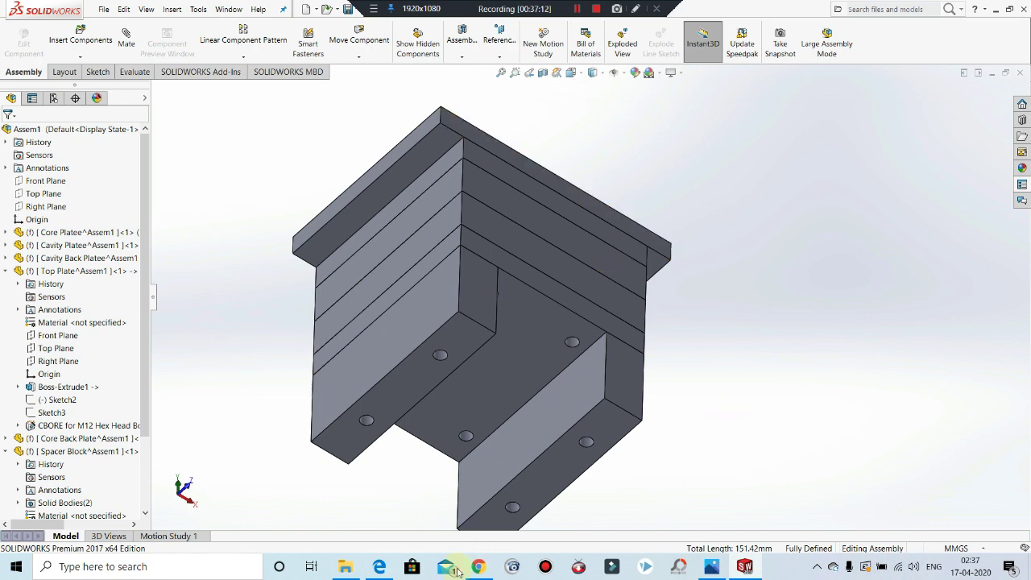
Step: Examine the bottom plate, its thickness and its screw holes in section A-A of the MAX_MOULD_BASE drawing
left_click(379, 568)
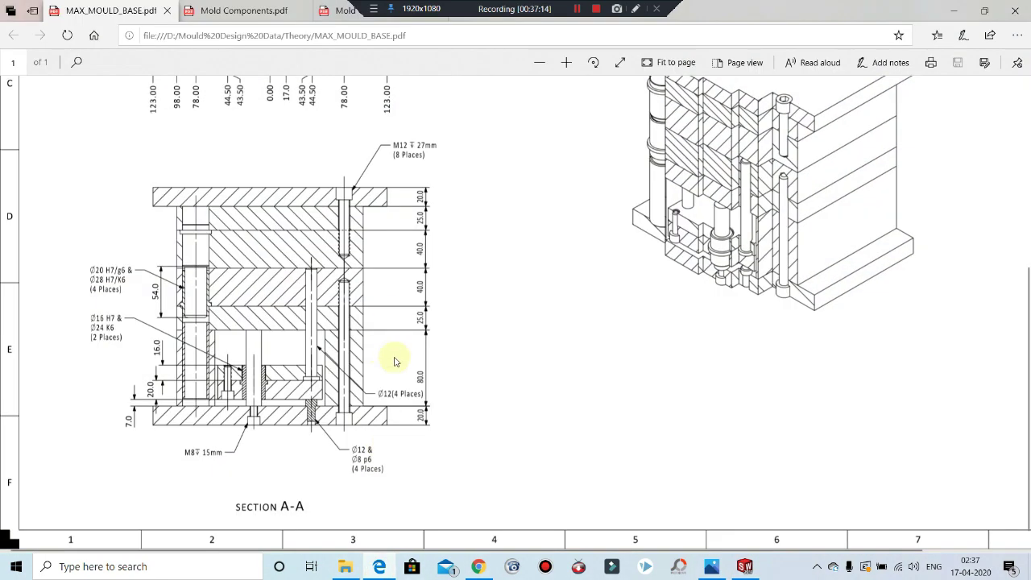
scroll(401, 357, "up", 2)
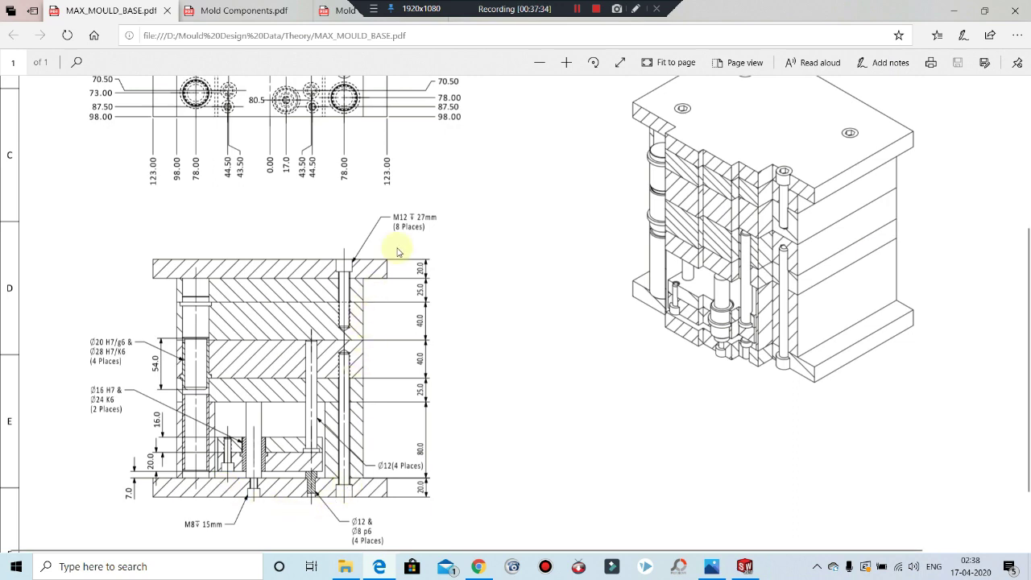
scroll(403, 234, "up", 1)
scroll(346, 322, "down", 2)
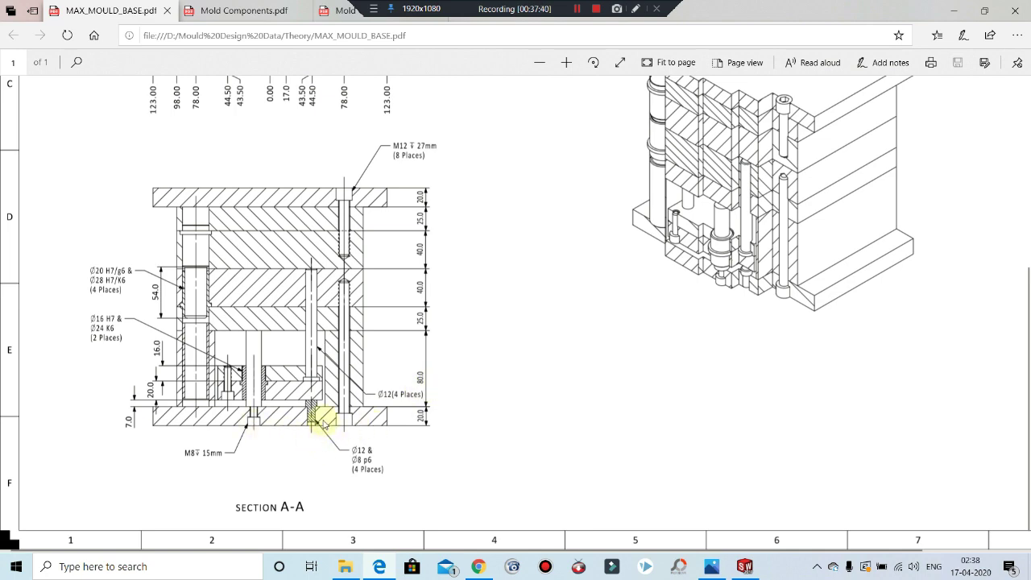
left_click(952, 10)
Step: Insert a new part into the assembly and collapse the Spacer Block's feature list
left_click(454, 364)
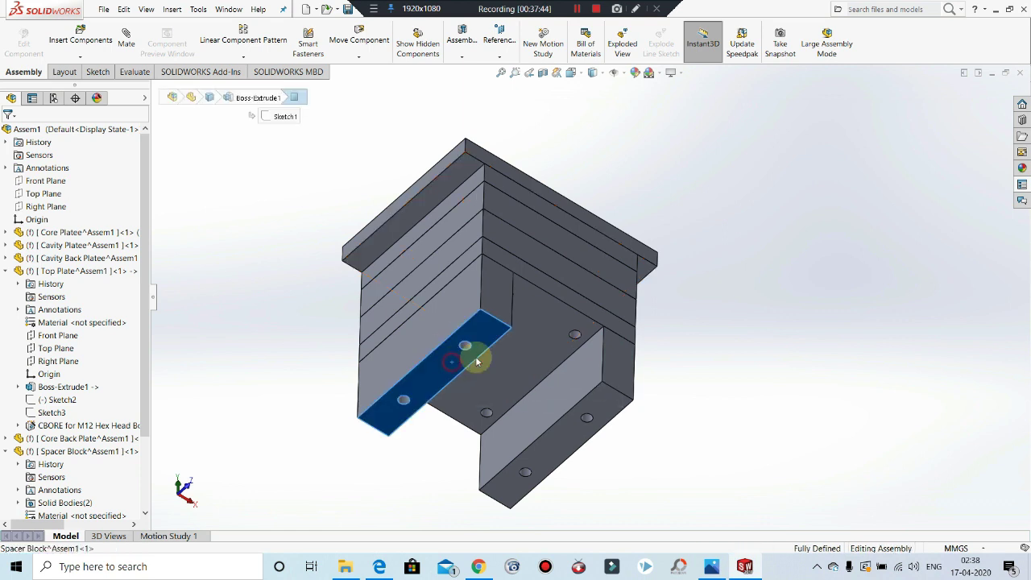
left_click(256, 168)
left_click(80, 56)
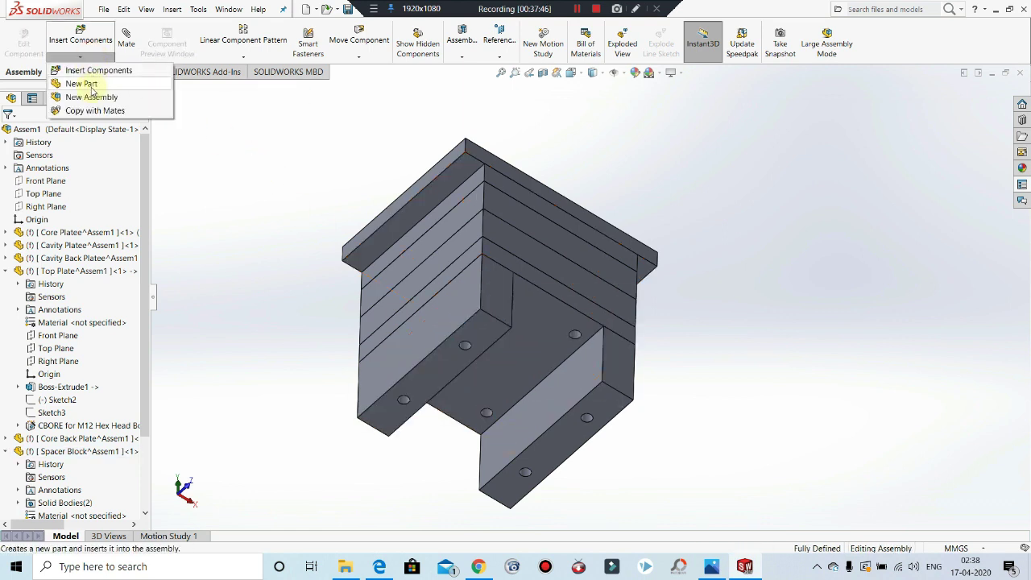
left_click(74, 81)
scroll(92, 341, "down", 1)
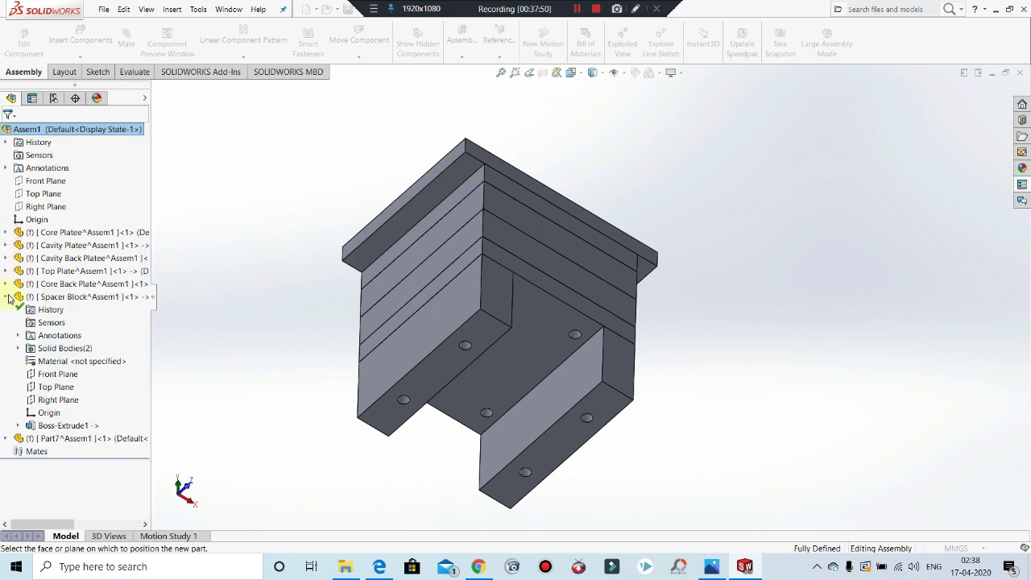
left_click(6, 296)
left_click(242, 265)
Step: Rename the newly inserted part as Bottom Plate
right_click(59, 311)
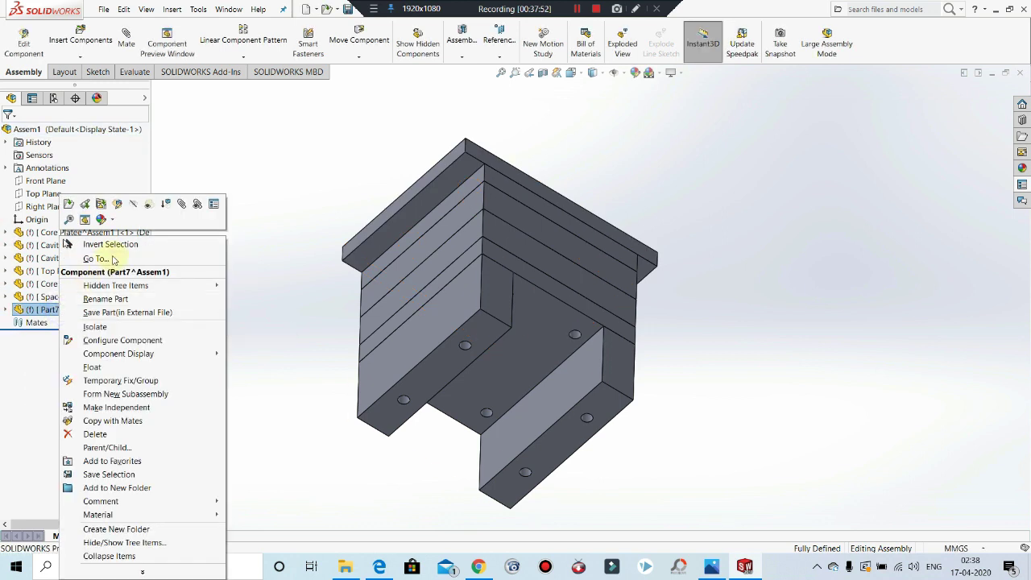
left_click(103, 302)
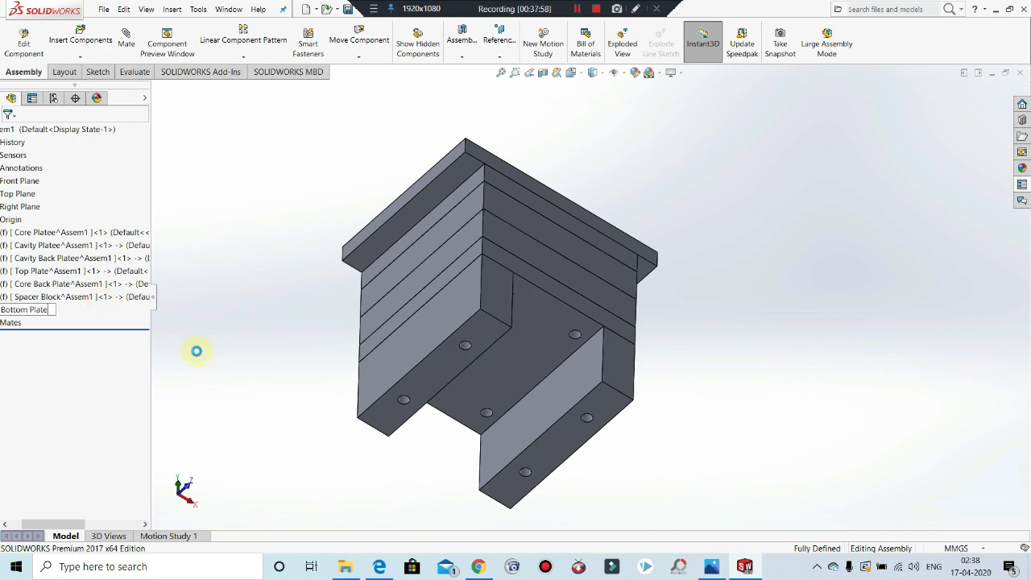
left_click(196, 351)
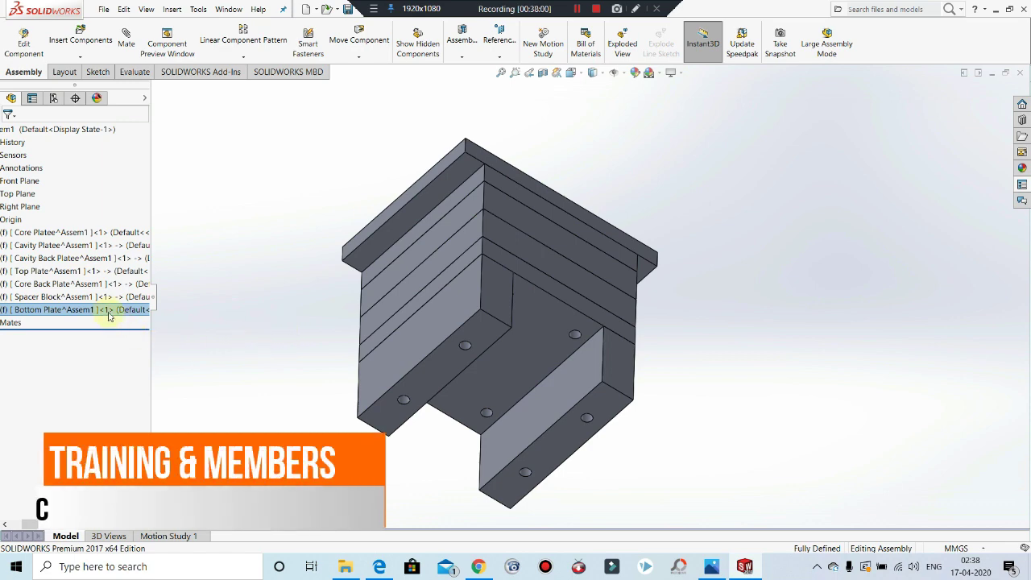
Step: Open the Bottom Plate for editing in the assembly and start a sketch on the underside face of the Spacer Block
right_click(109, 312)
left_click(165, 207)
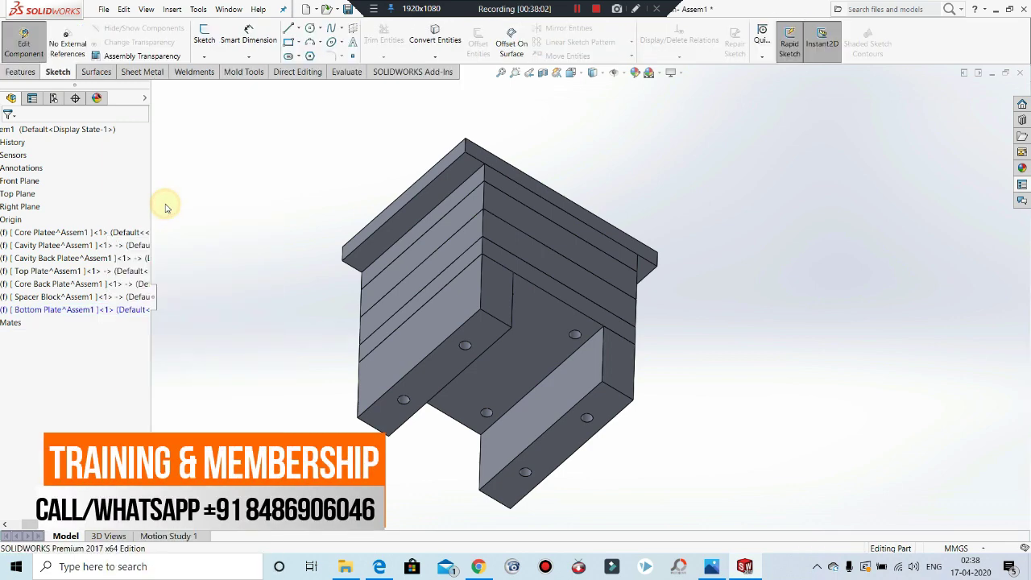
left_click(204, 38)
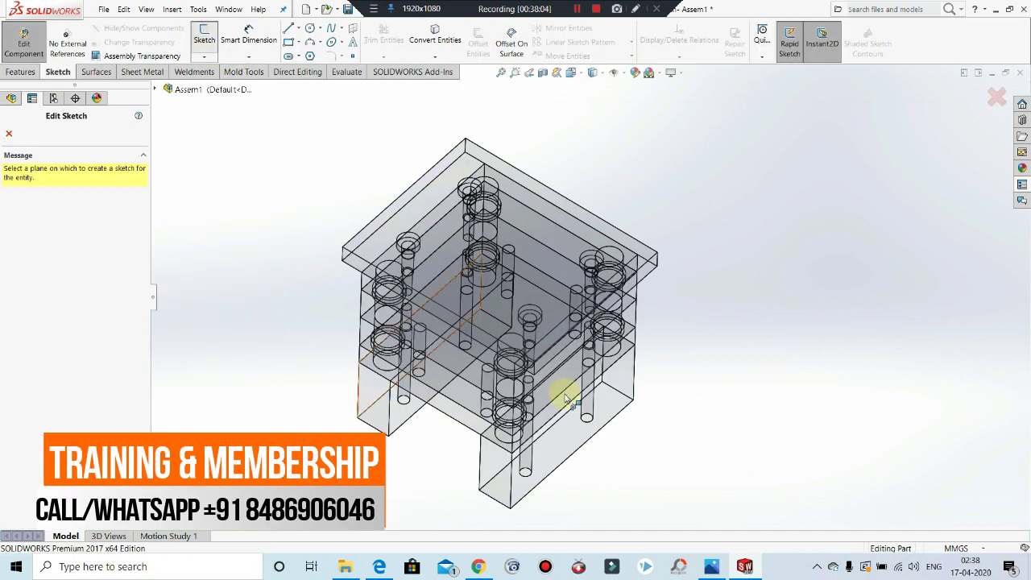
left_click(469, 362)
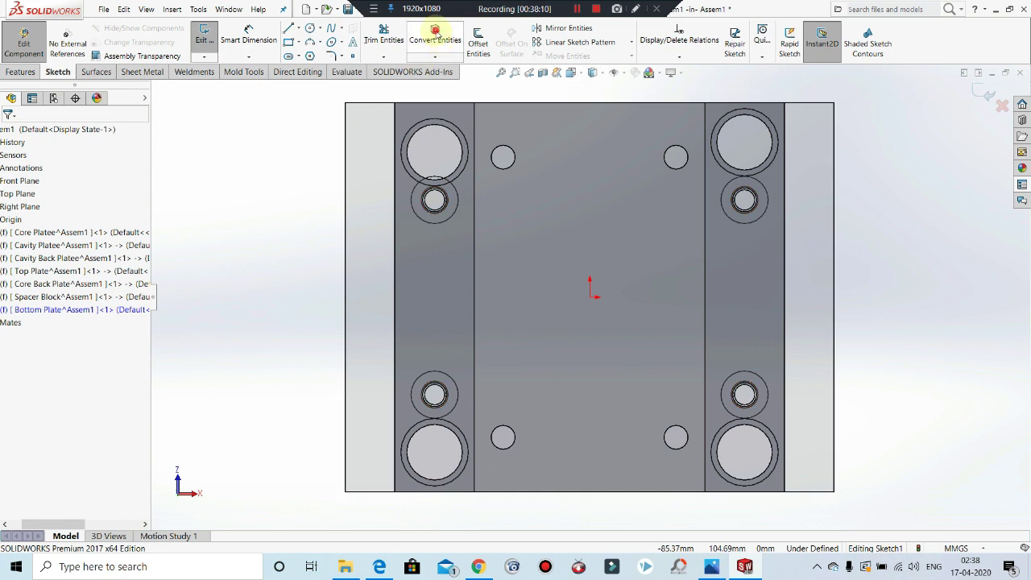
Step: Convert the Top Plate's four outer edges into the Bottom Plate sketch to form its rectangular outline
left_click(435, 34)
left_click(344, 166)
left_click(389, 103)
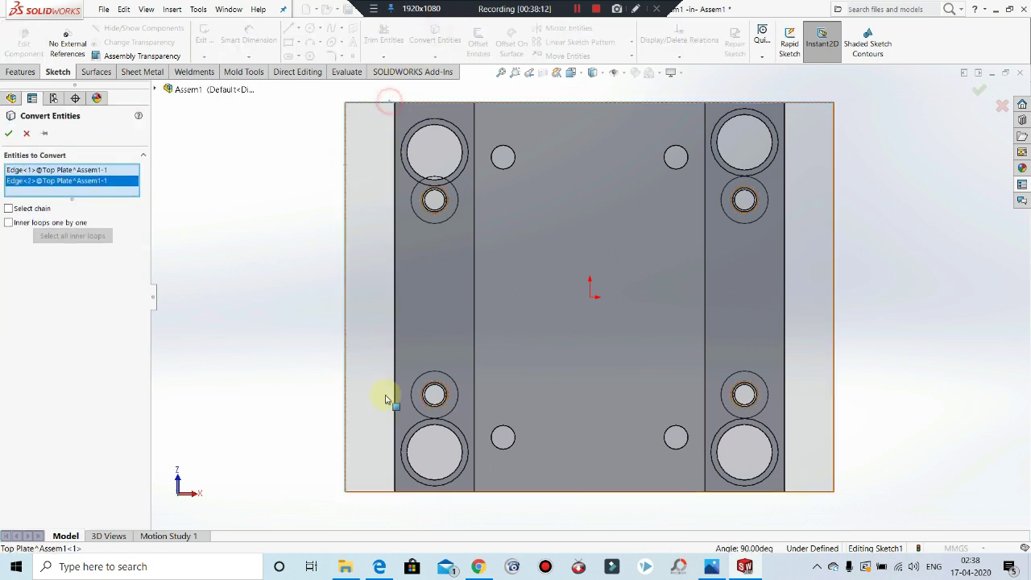
left_click(373, 491)
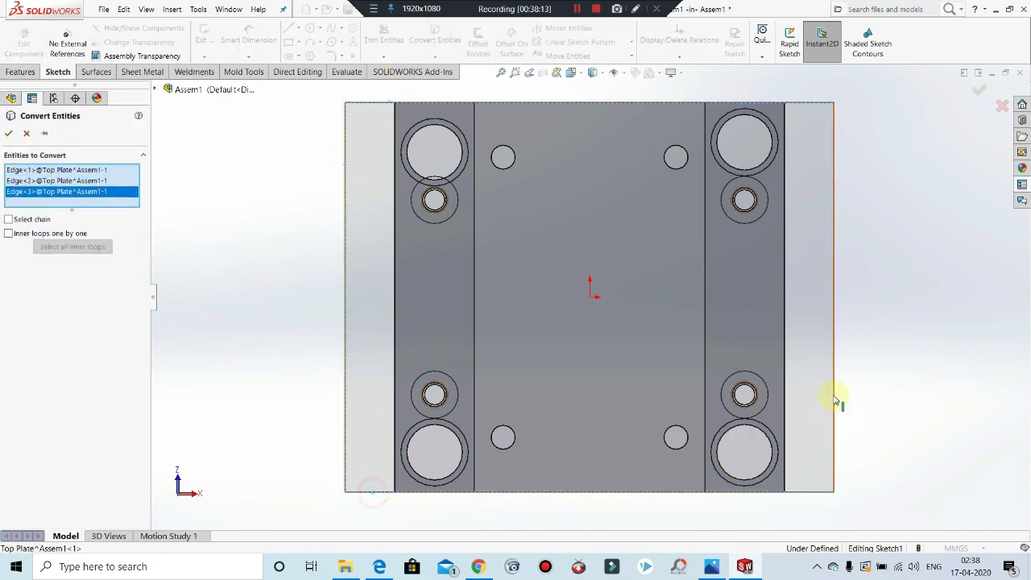
left_click(835, 322)
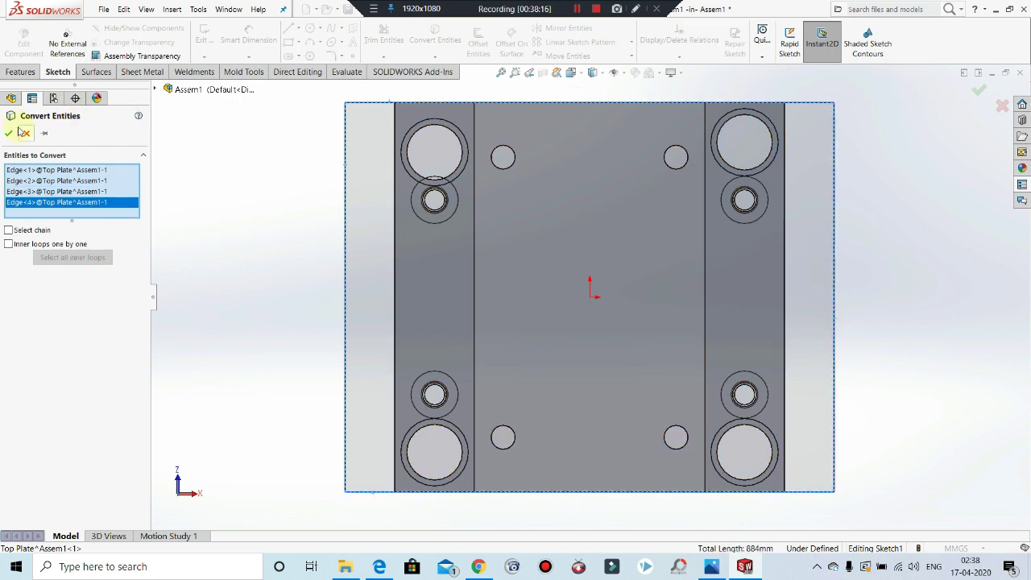
left_click(11, 132)
key("f")
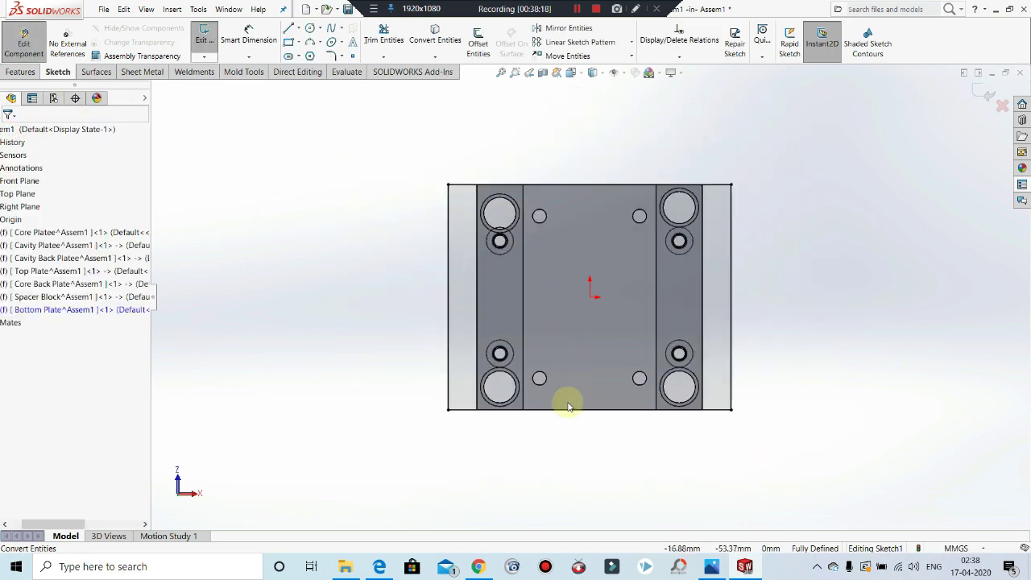
Step: Examine the bottom plate's hole callouts in section A-A of the MAX_MOULD_BASE drawing in Edge and switch to Chrome for reference data
left_click(379, 567)
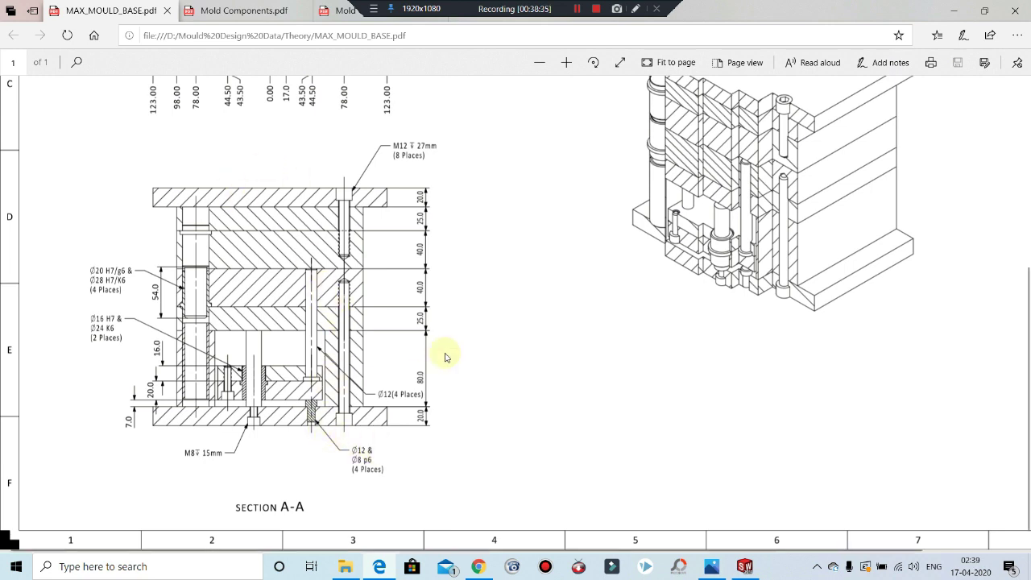
left_click(951, 15)
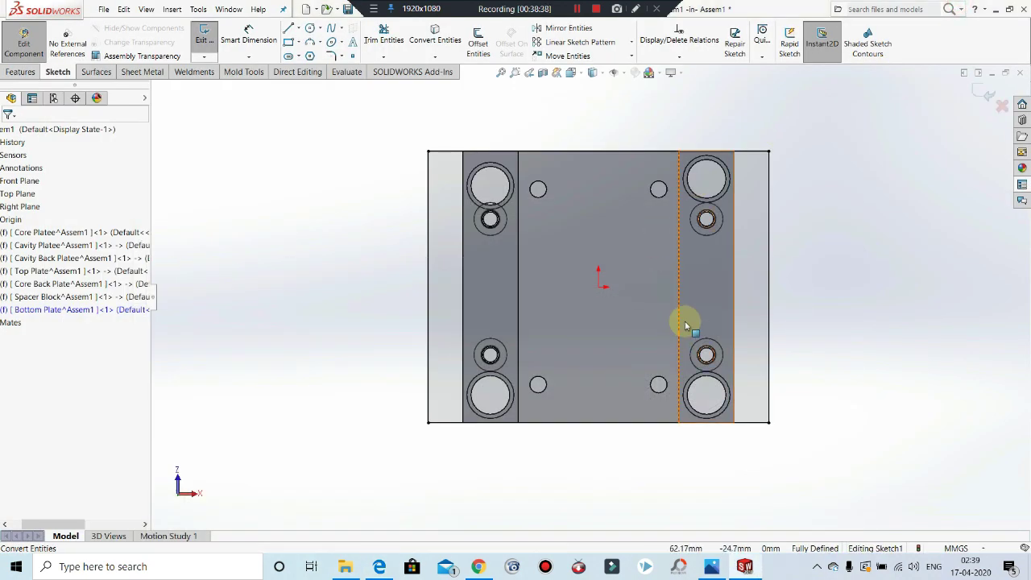
scroll(633, 351, "down", 1)
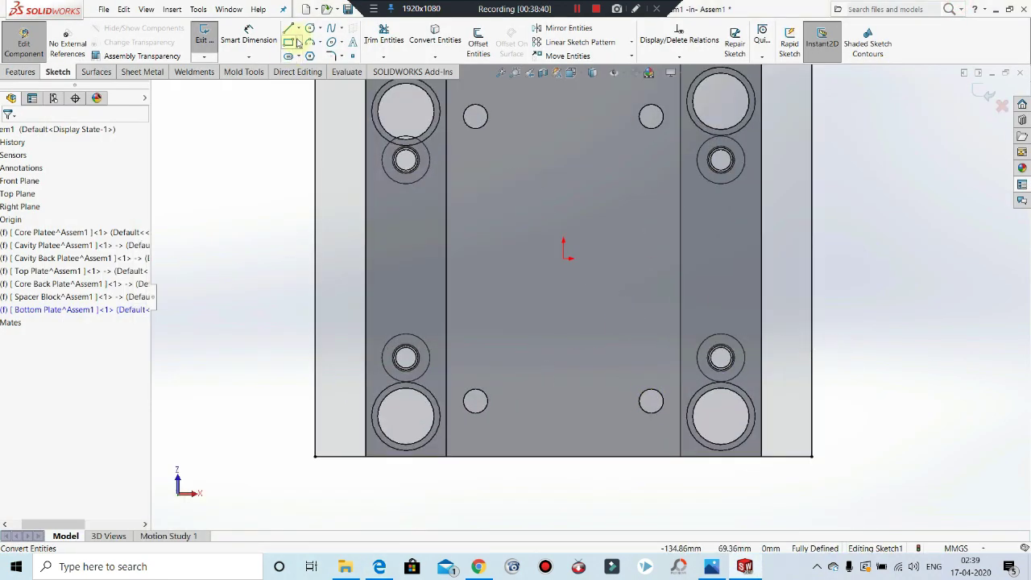
left_click(478, 566)
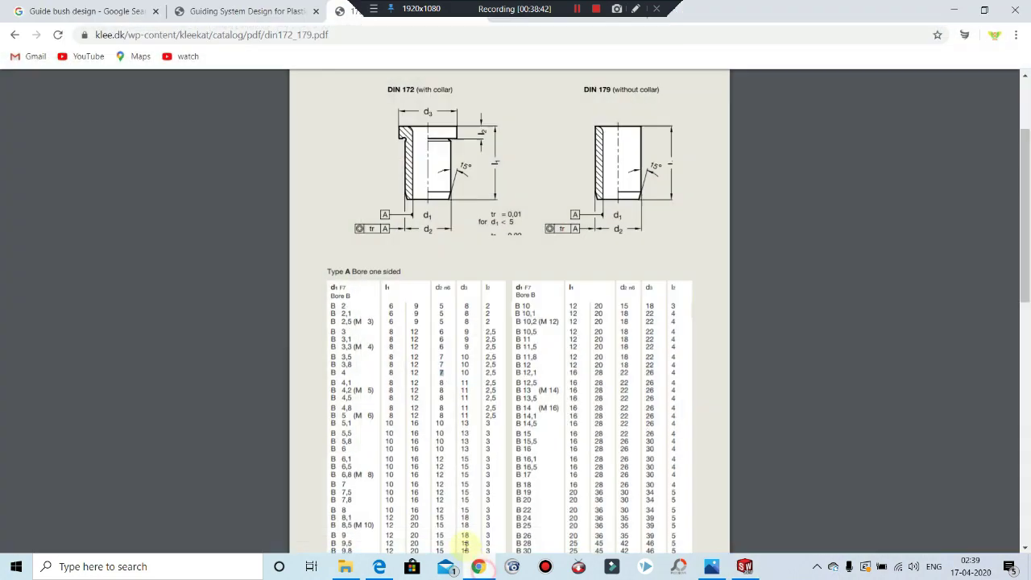
Step: Consult the MAX_MOULD_BASE.pdf drawing and sketch an 8 mm diameter circle just below the lower right ejector hole on the bottom plate
left_click(953, 11)
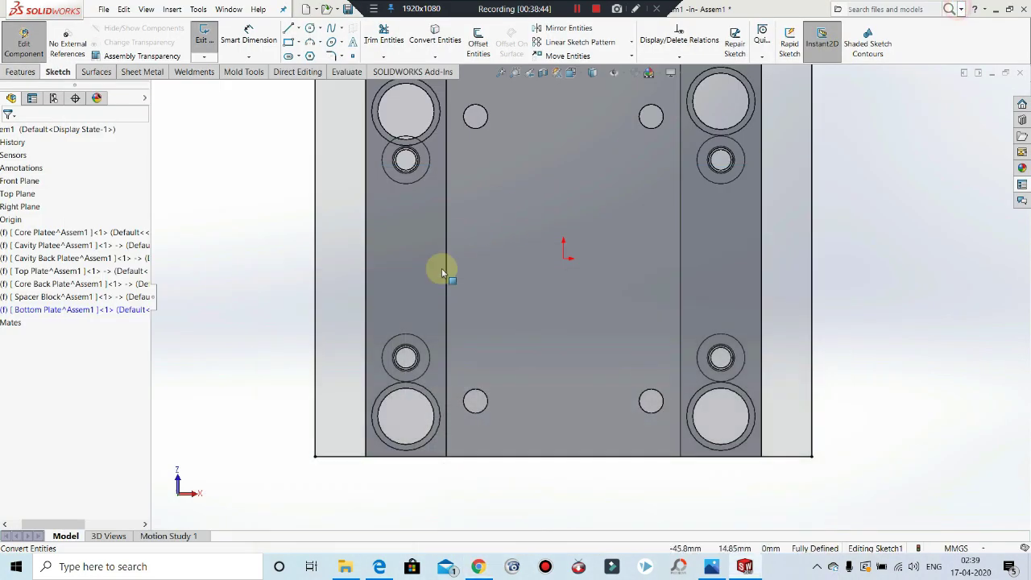
left_click(380, 567)
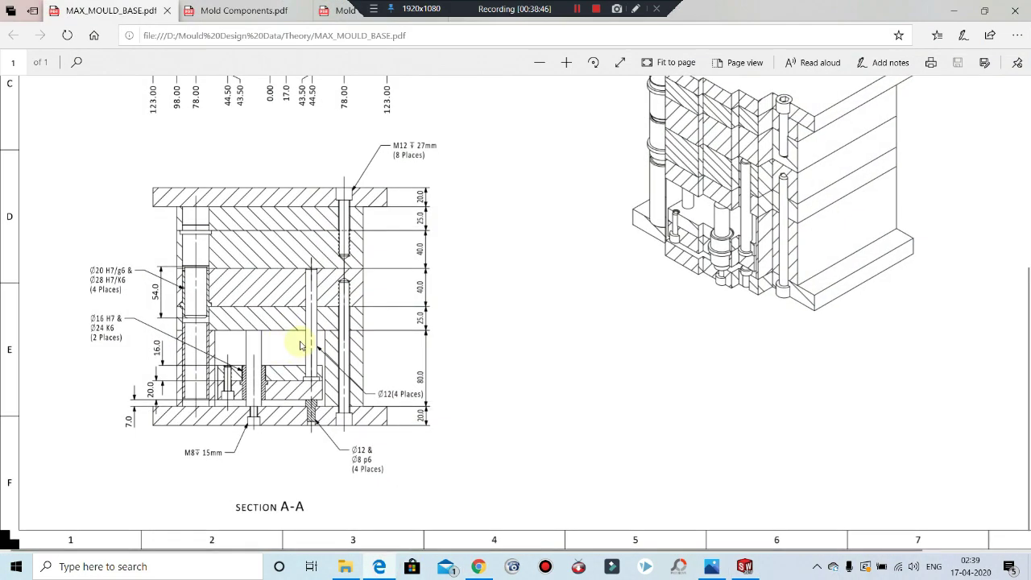
scroll(304, 385, "up", 1)
scroll(305, 147, "up", 2)
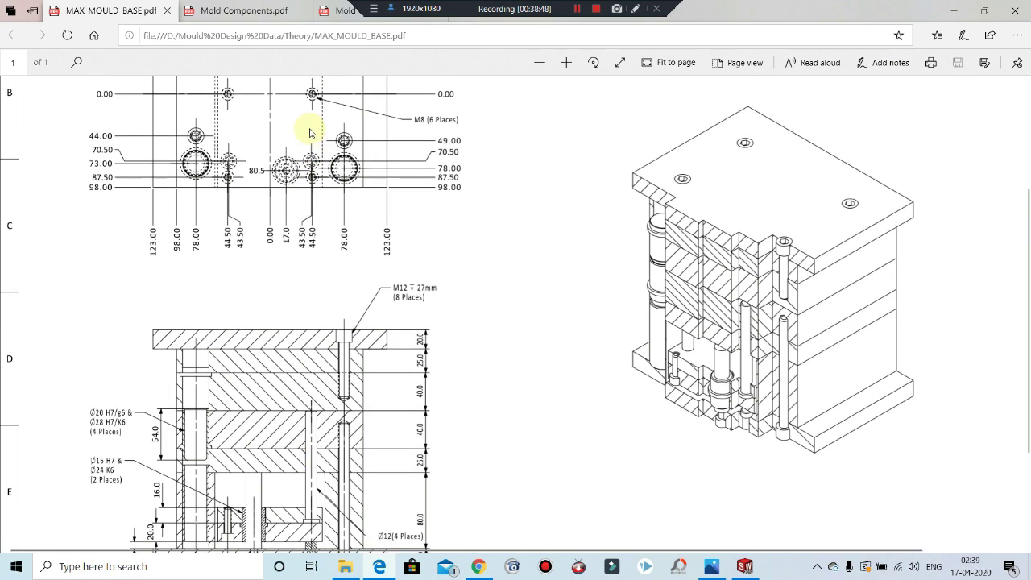
scroll(306, 131, "down", 2)
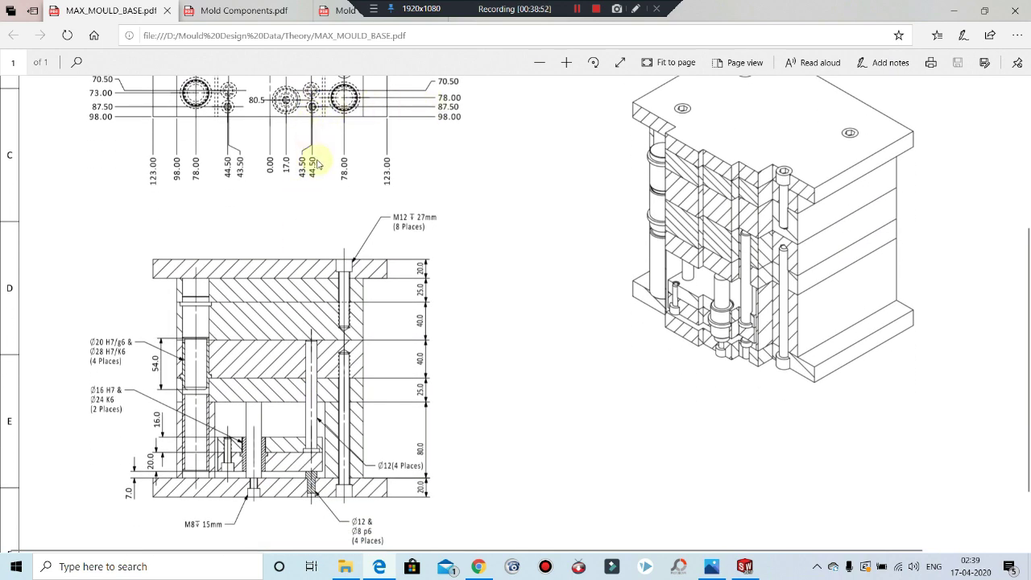
left_click(953, 10)
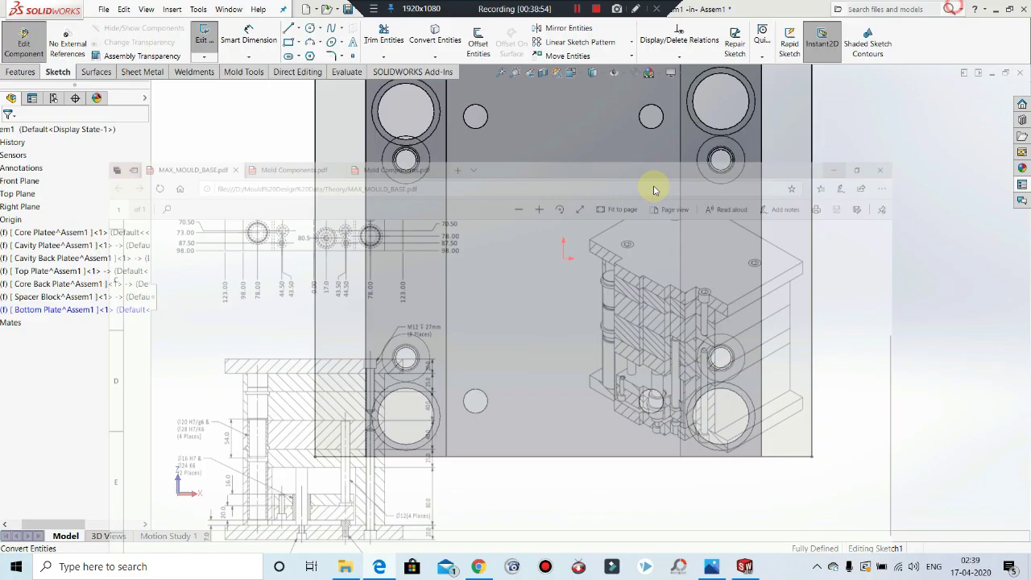
left_click(311, 32)
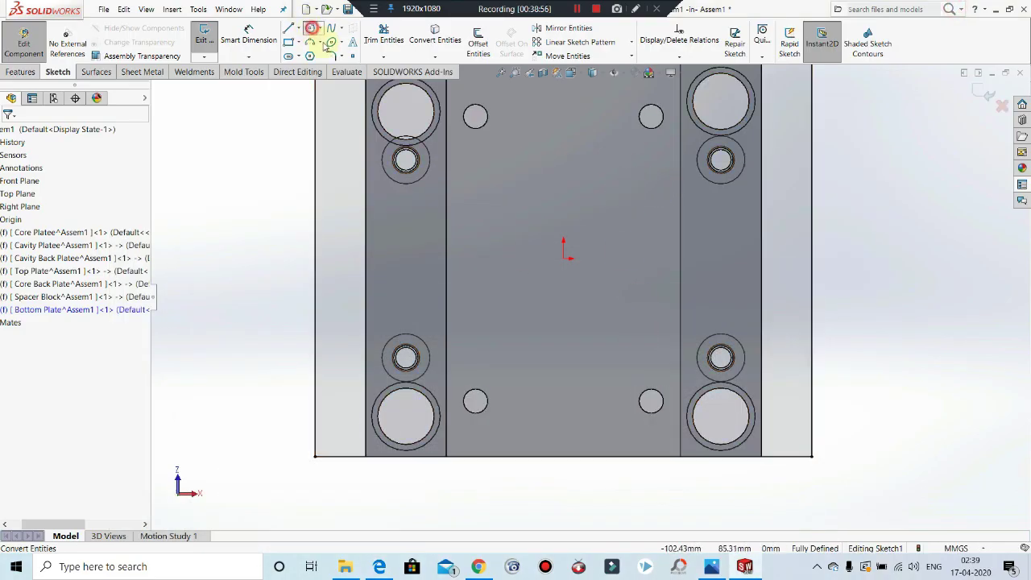
left_click(651, 429)
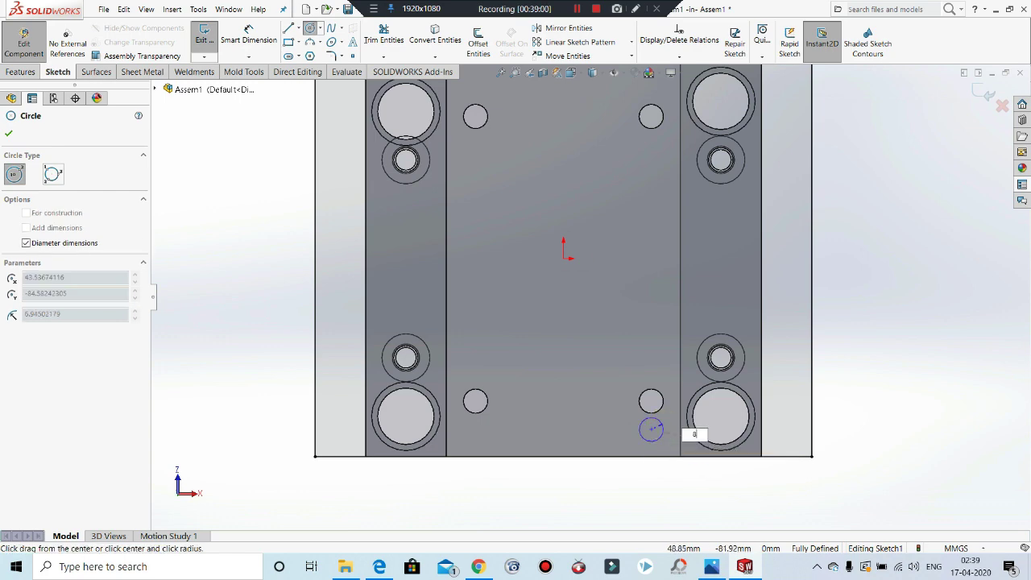
key("Escape")
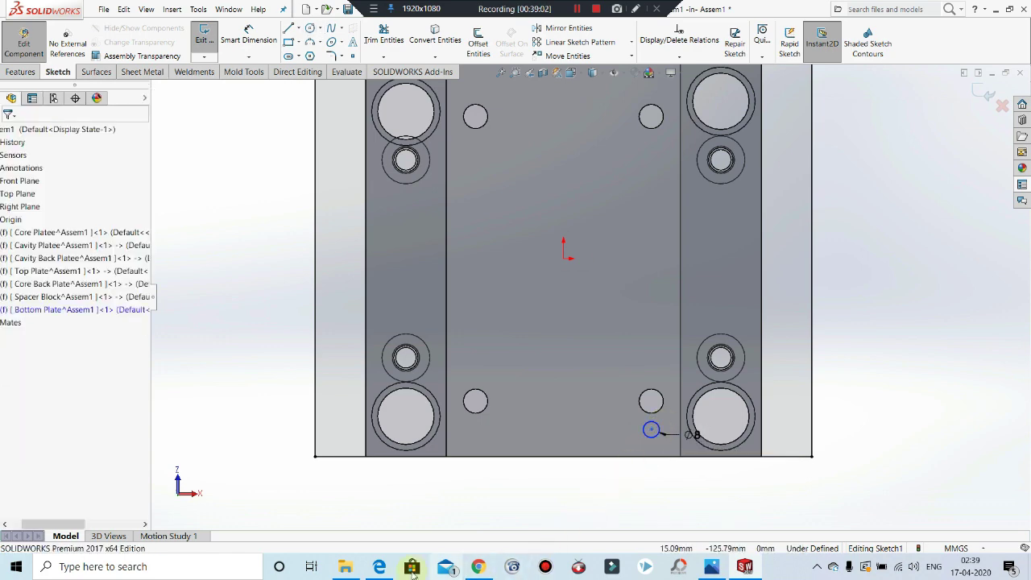
Step: Look up the hole position in the mould base drawing and dimension the circle's centre 98-87.5 (10.5 mm) from the plate's lower edge
left_click(381, 567)
scroll(330, 260, "up", 2)
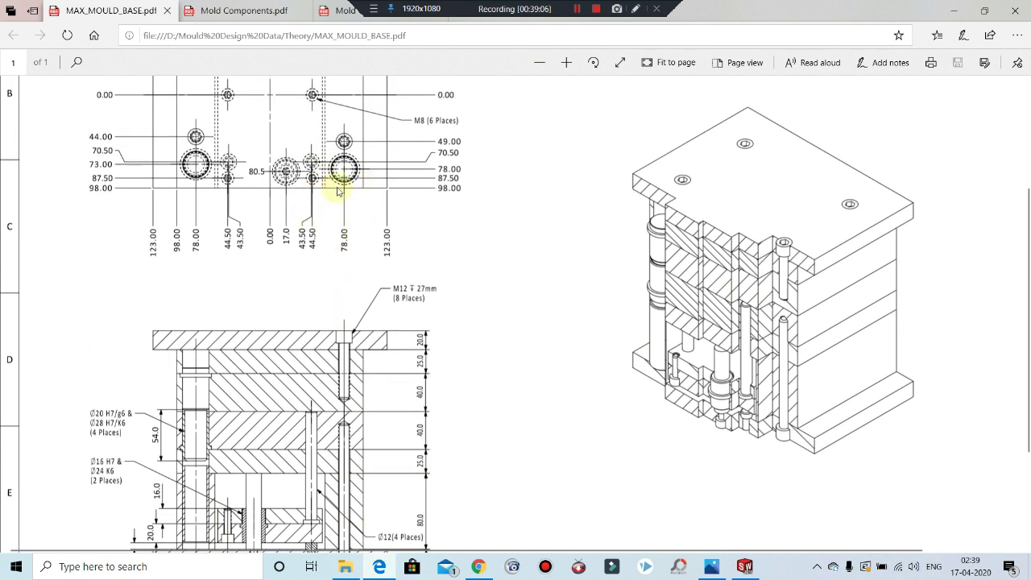
left_click(954, 11)
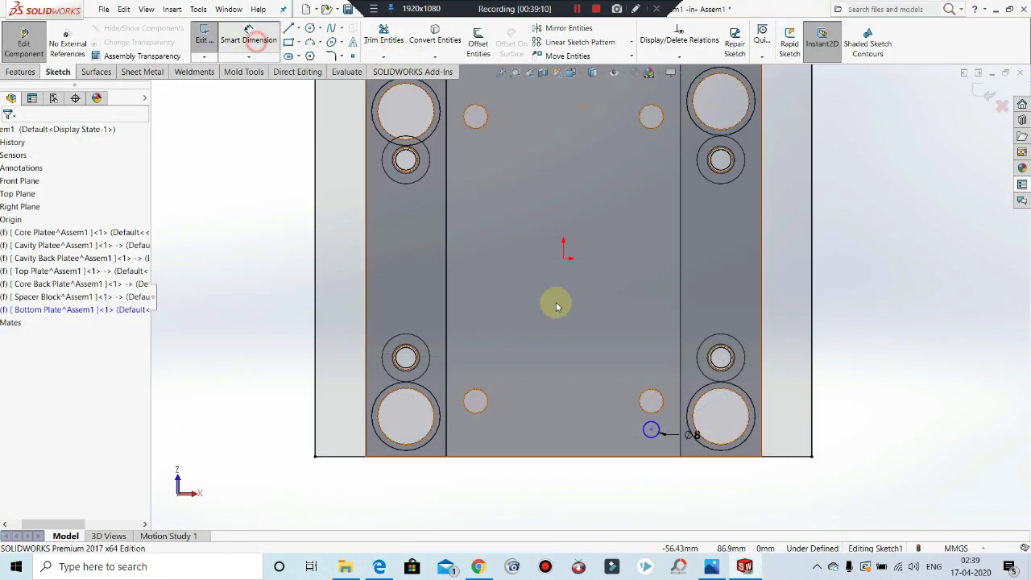
left_click(651, 429)
left_click(646, 455)
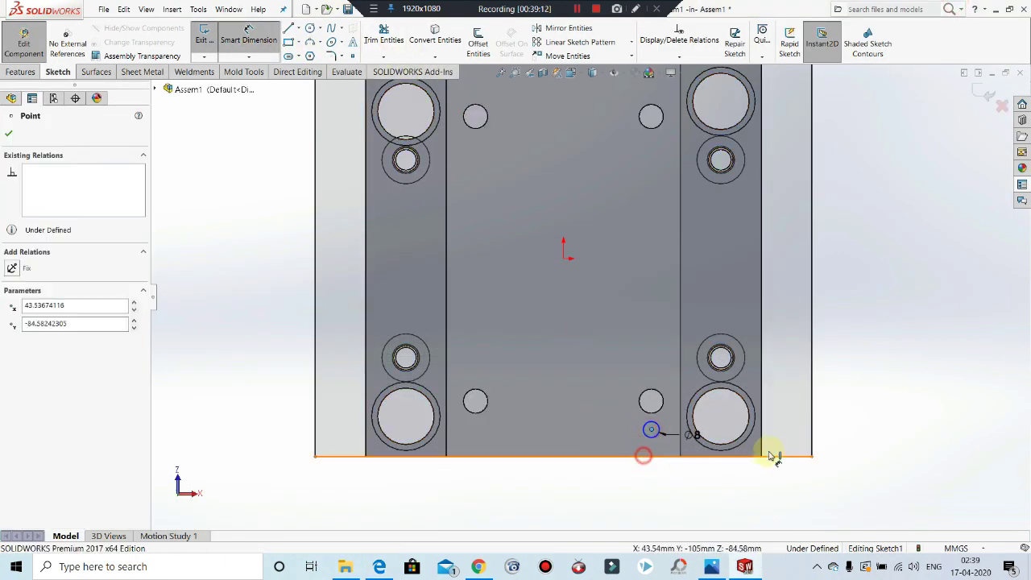
left_click(846, 435)
type("98")
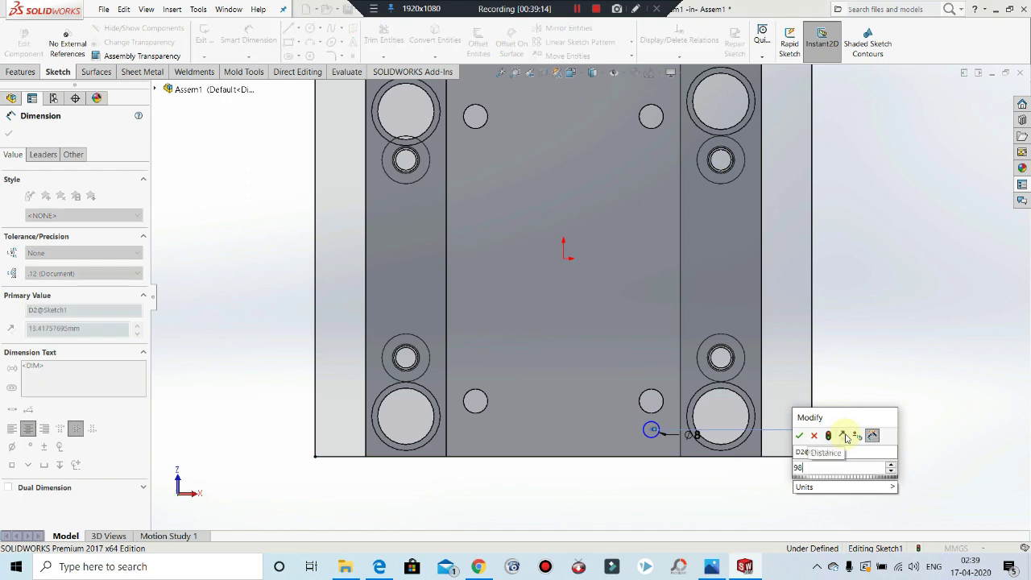
type("-87.5")
key("Return")
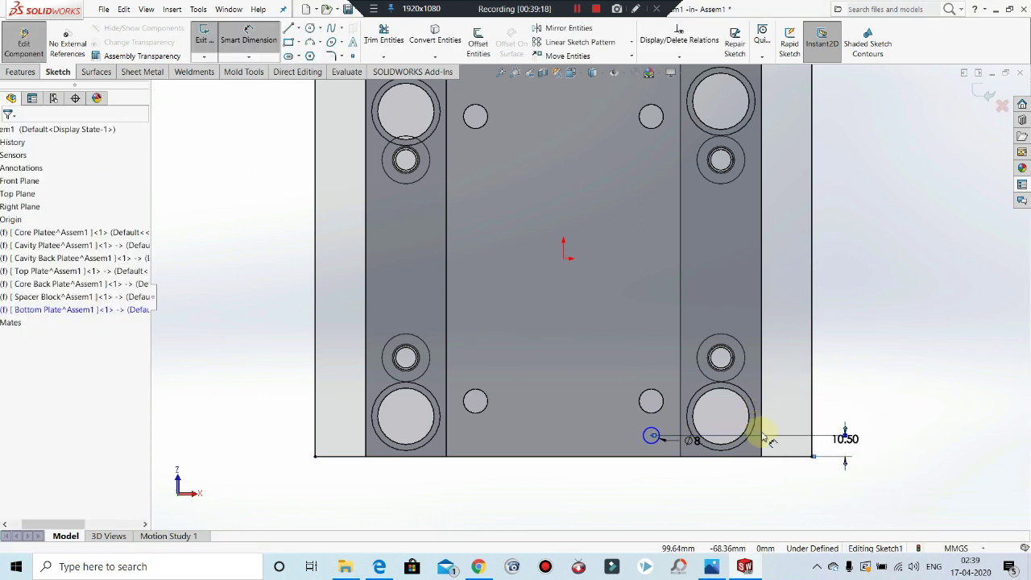
key("Escape")
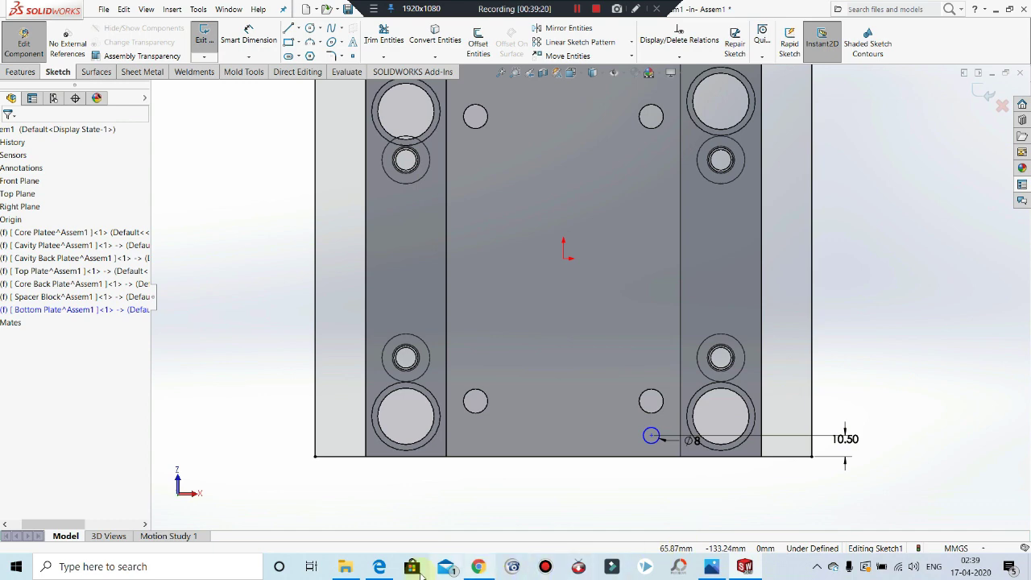
Step: Check the drawing's horizontal offset and dimension the circle's centre 98-44.5 (53.5 mm) from the right spacer block's outer edge
left_click(379, 566)
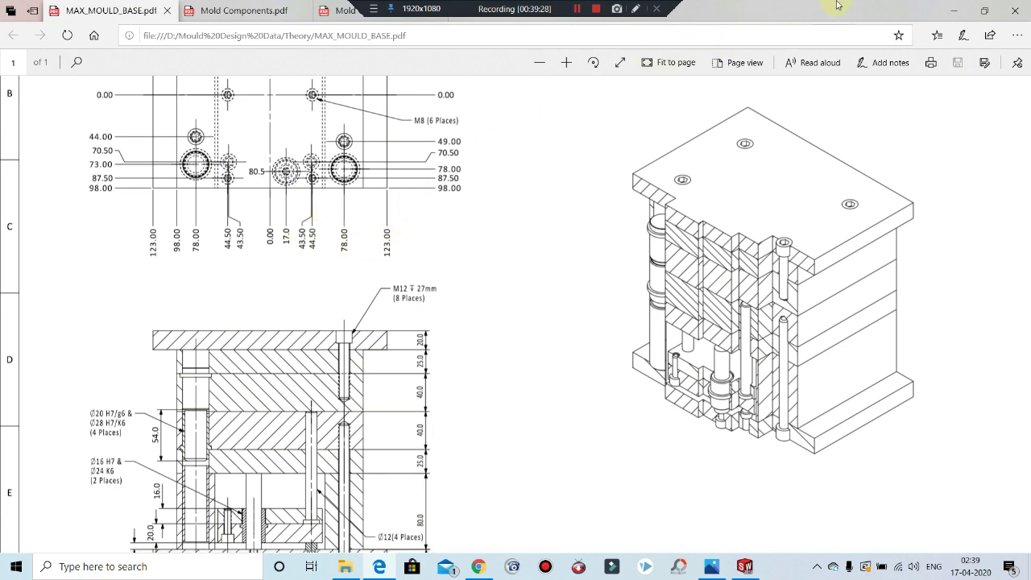
left_click(957, 8)
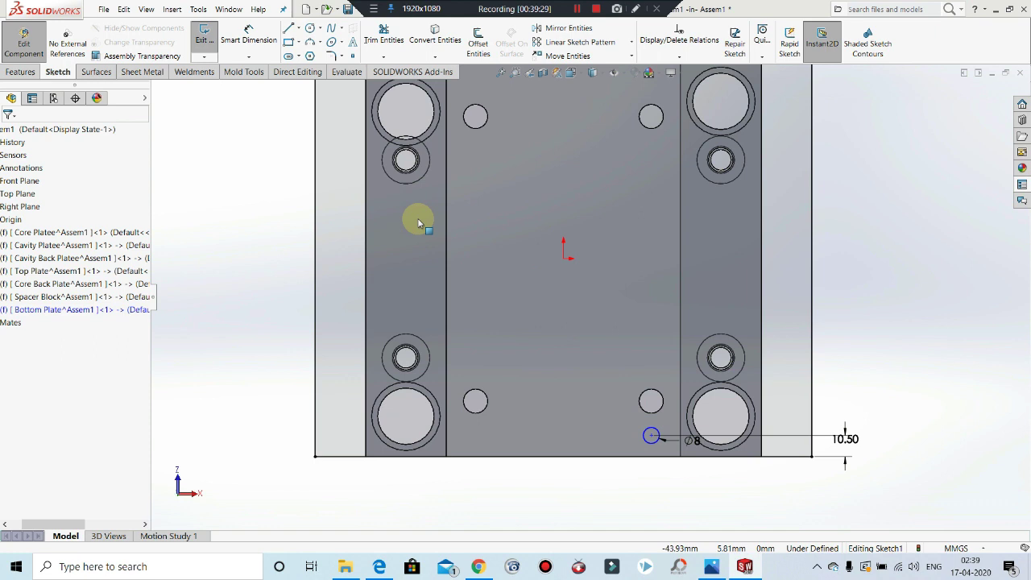
left_click(247, 38)
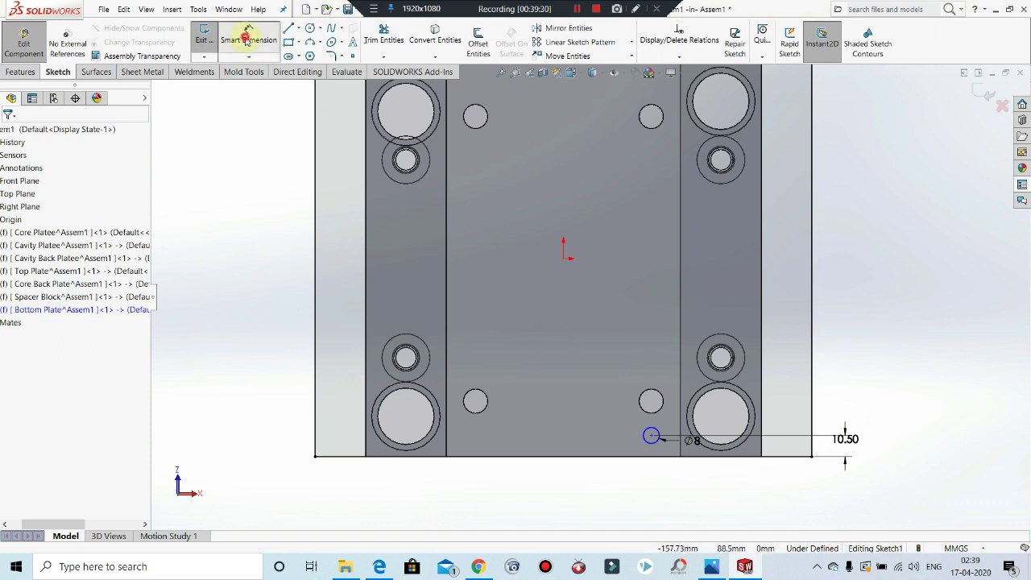
left_click(762, 390)
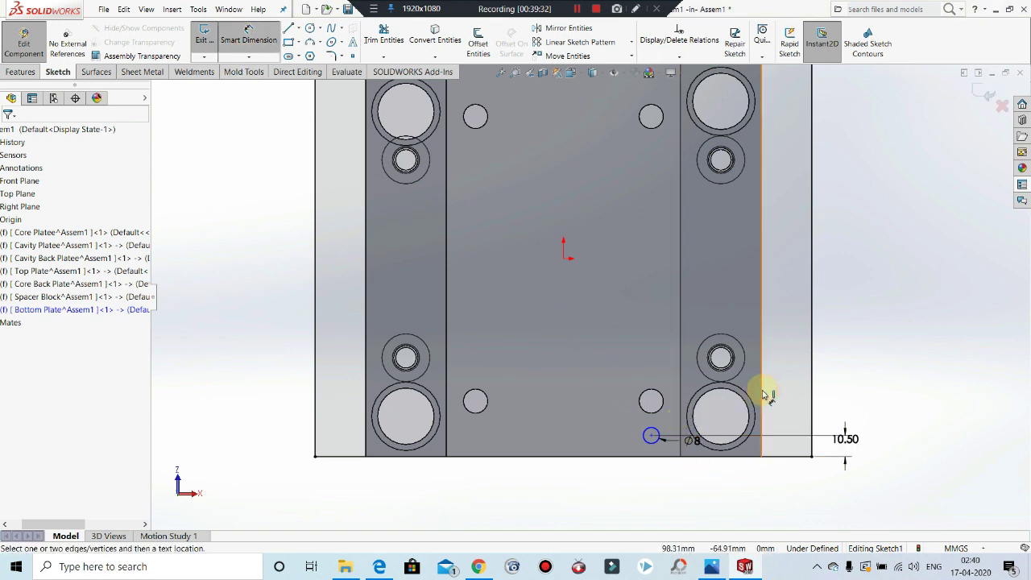
left_click(651, 435)
left_click(691, 495)
type("9")
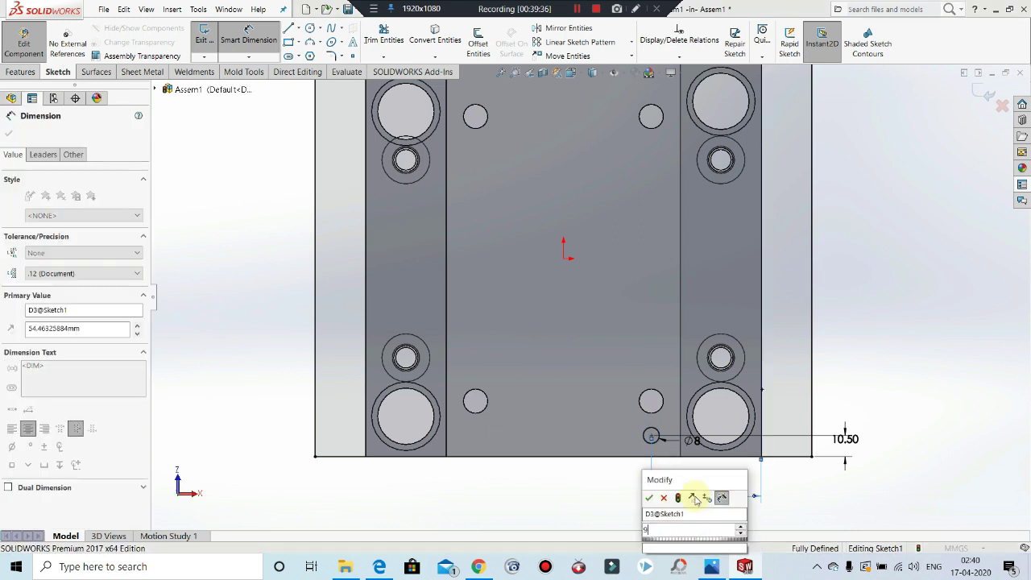
type("8-44")
type("5")
key("Return")
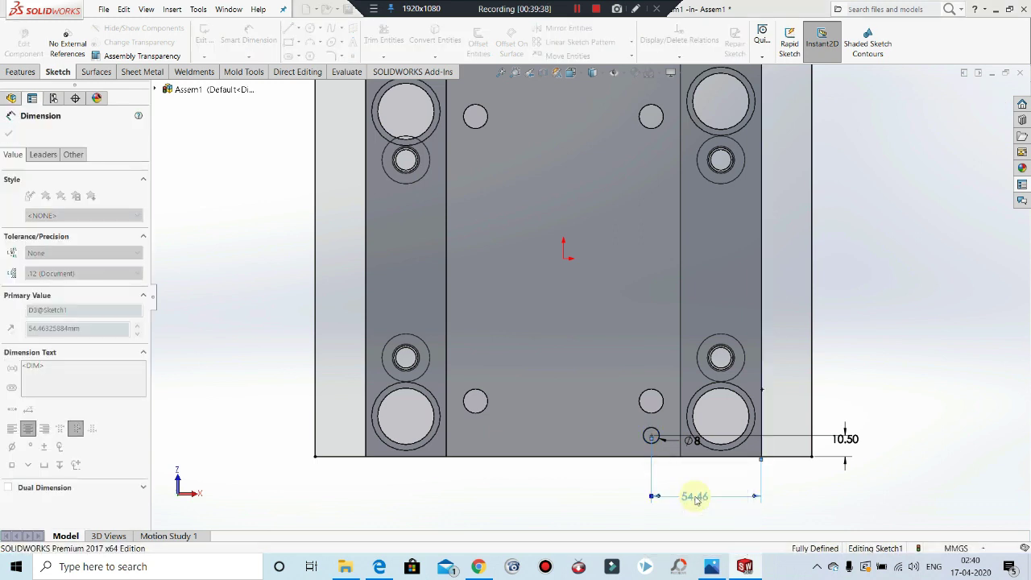
key("Escape")
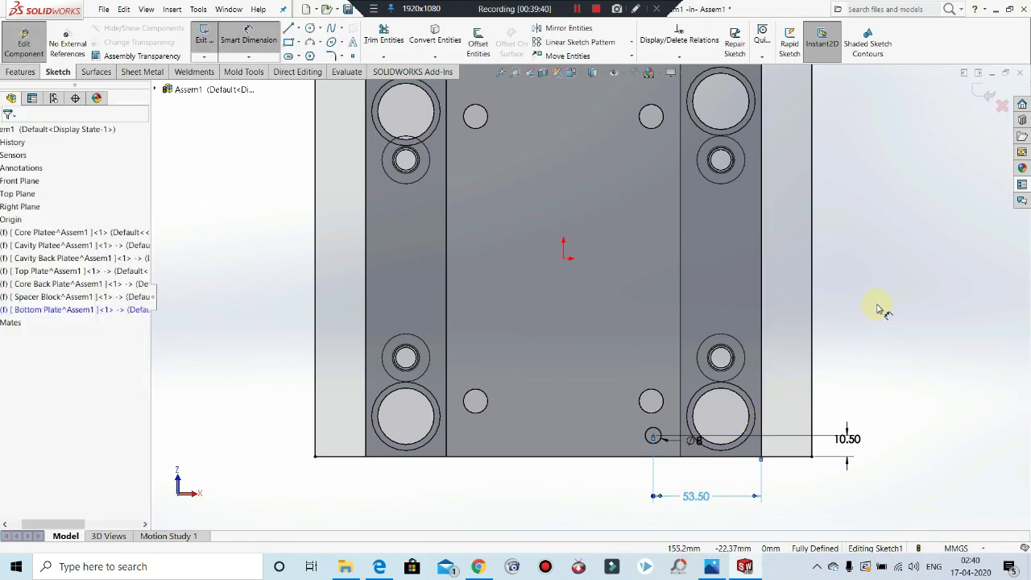
Step: Draw vertical and horizontal centerlines from the origin and mirror the 8 mm circle about them to the other three corners
left_click(297, 29)
left_click(318, 51)
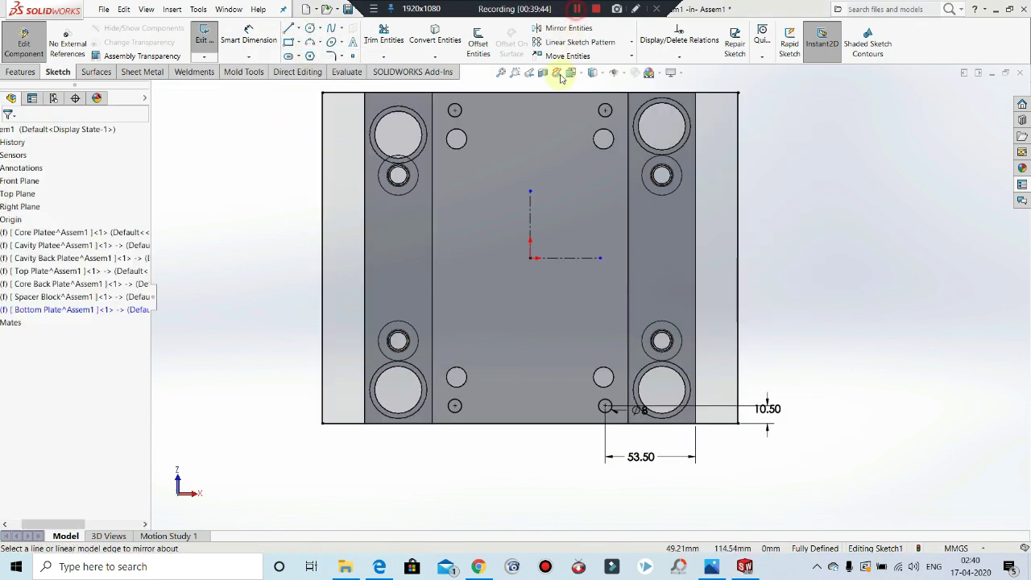
scroll(655, 387, "up", 1)
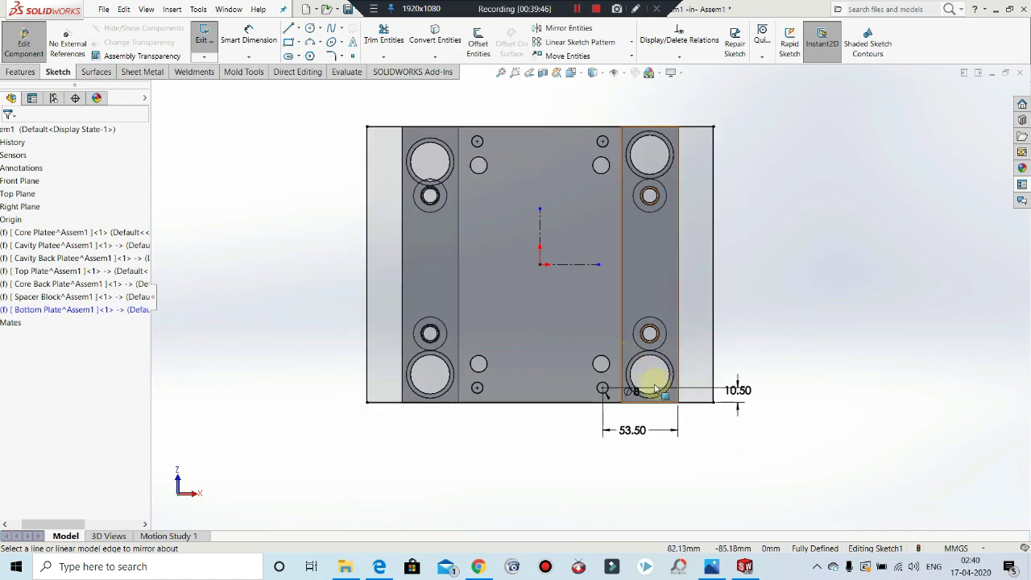
scroll(653, 375, "down", 1)
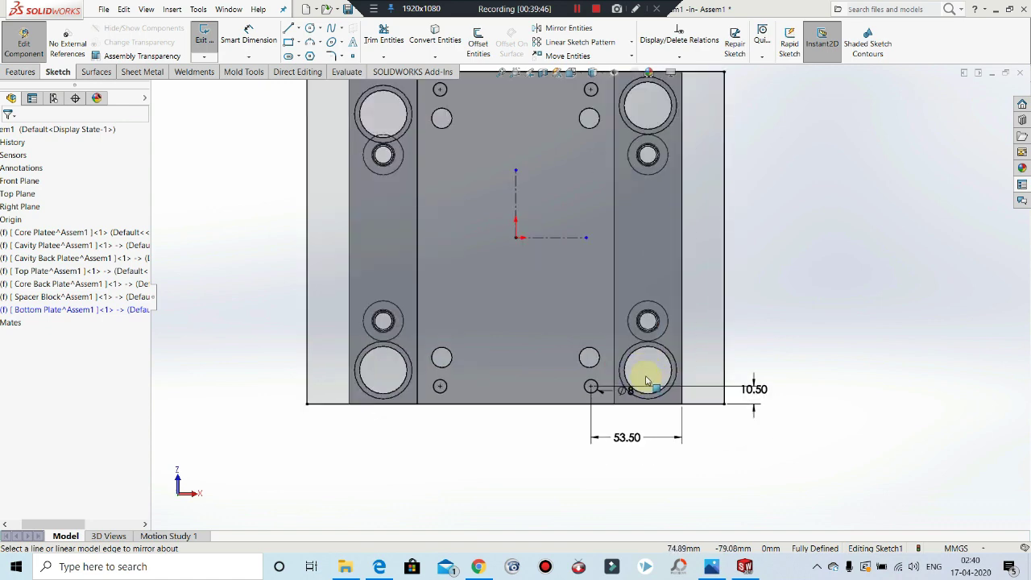
Step: Check the bottom plate's thickness in the mould base drawing and extrude the plate sketch 20 mm as a blind boss
left_click(380, 565)
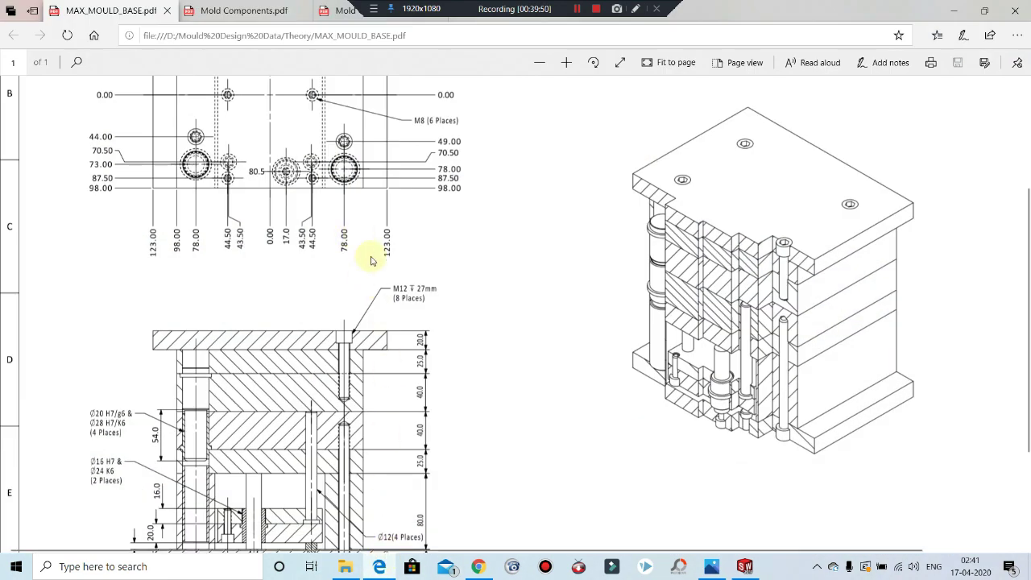
scroll(387, 298, "down", 3)
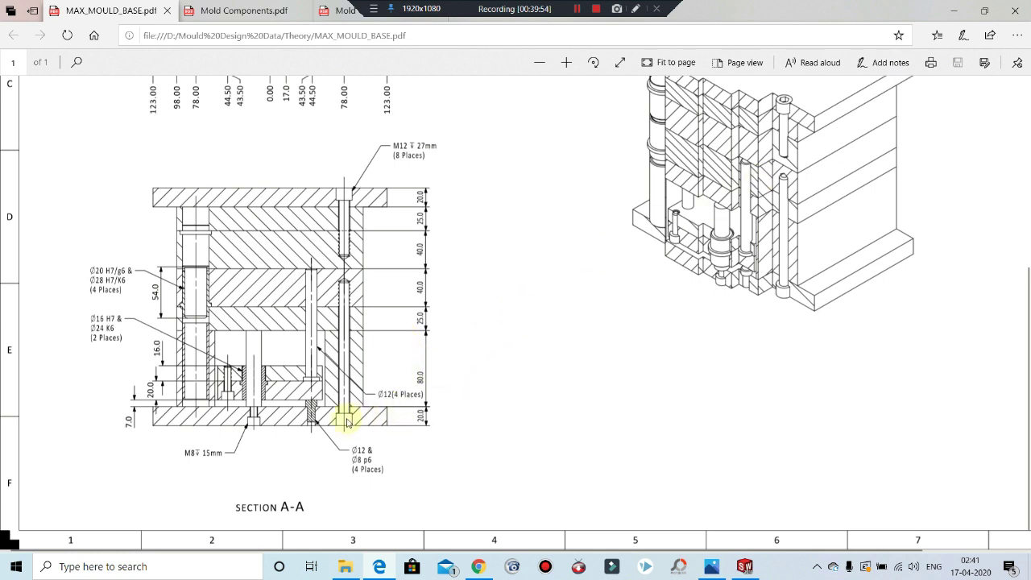
left_click(956, 13)
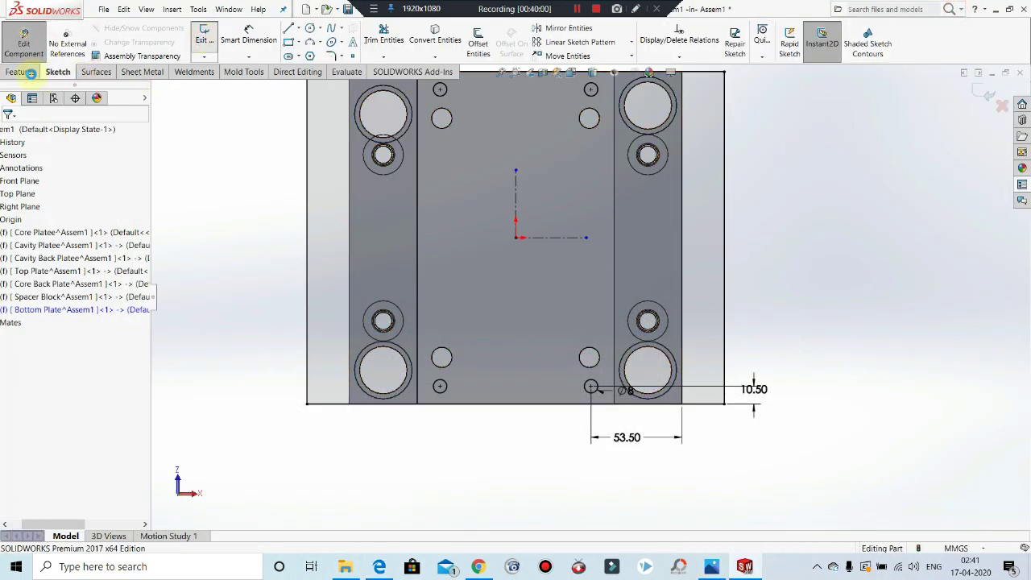
left_click(204, 39)
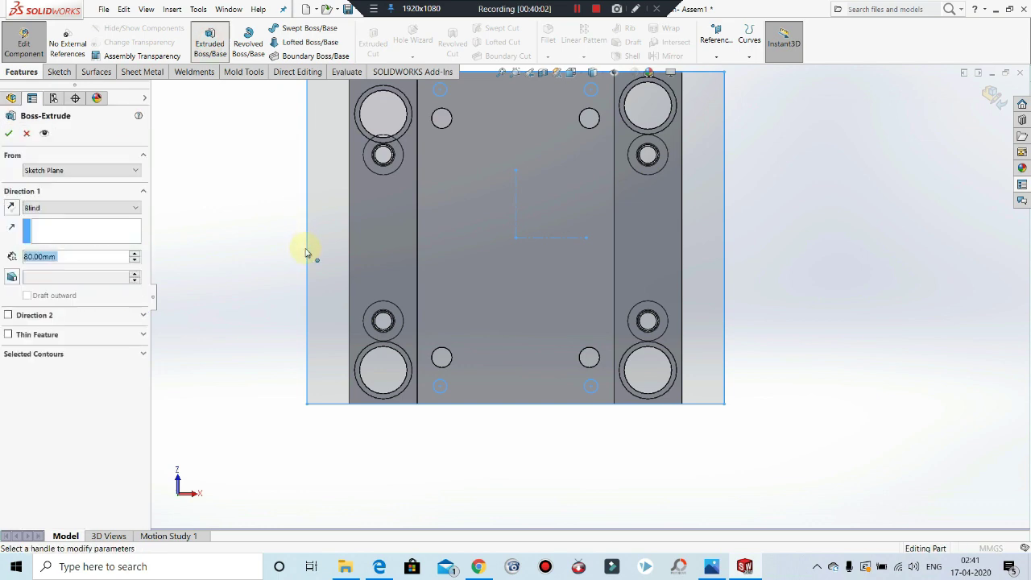
middle_click_drag(343, 360, 249, 346)
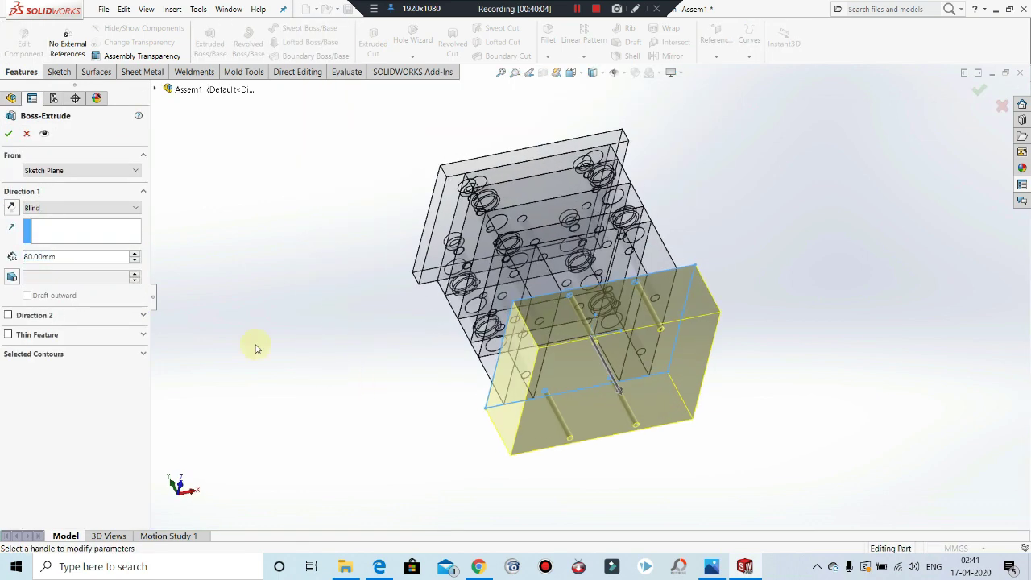
type("20")
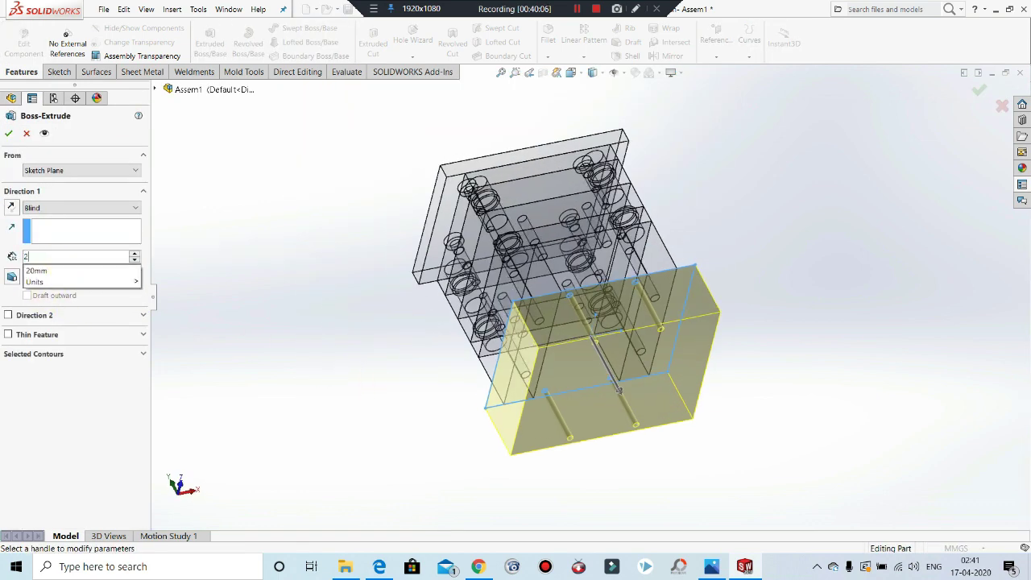
key("Return")
left_click(8, 134)
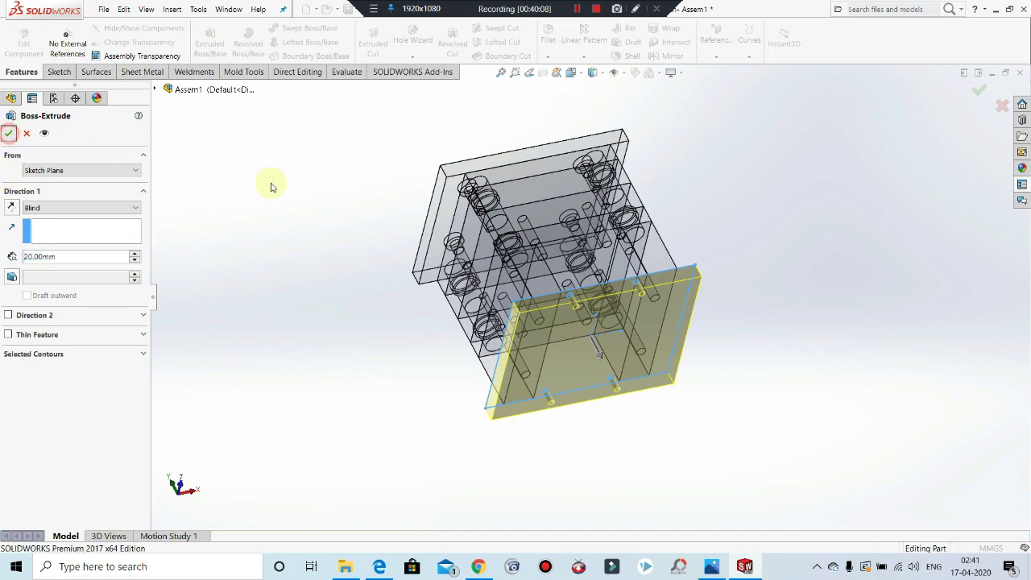
Step: Examine the MAX_MOULD_BASE plan view and section A-A for the position and size of the M8 screw holes in the bottom plate
middle_click_drag(375, 189, 574, 334)
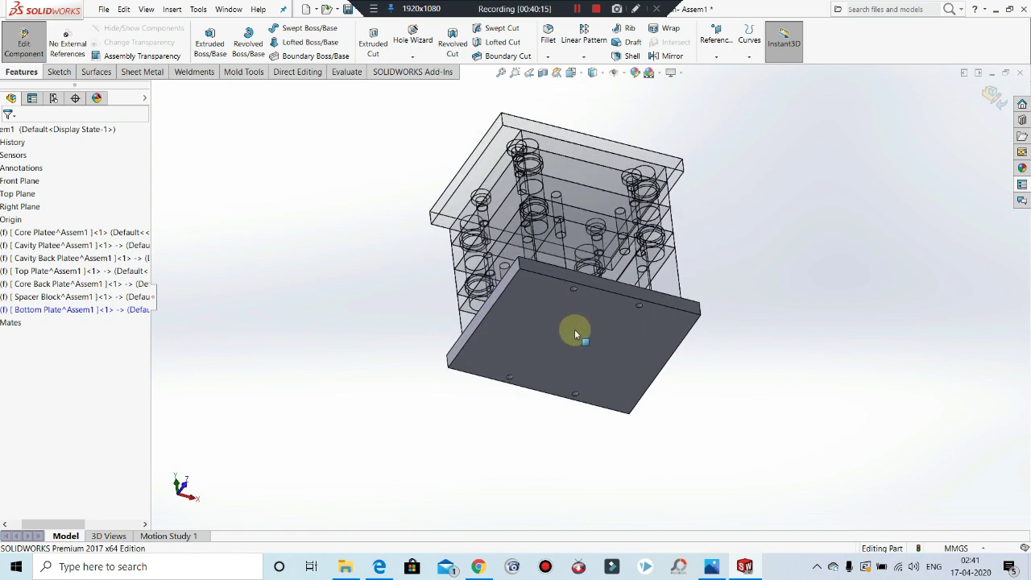
left_click(378, 566)
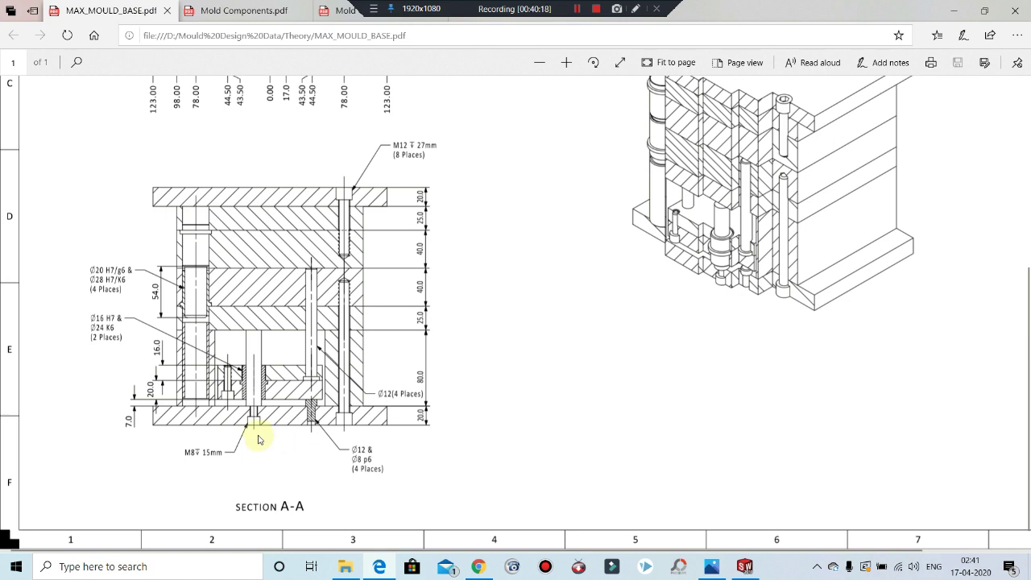
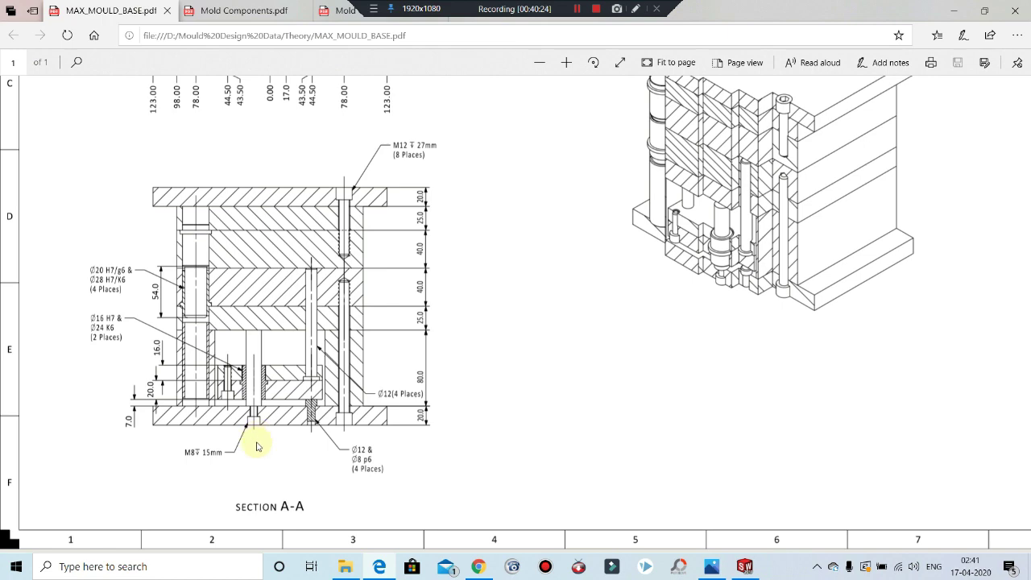
scroll(340, 349, "up", 5)
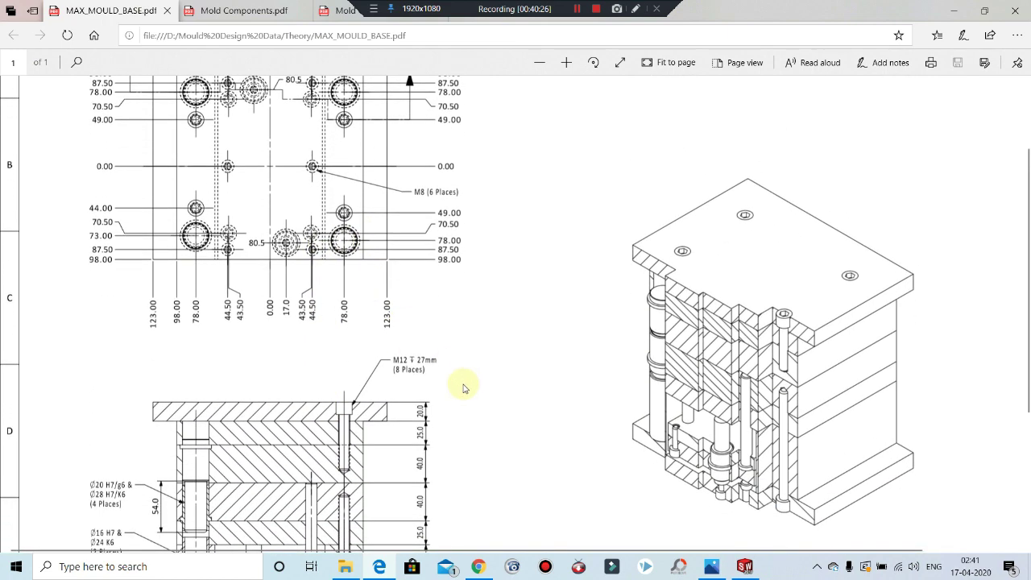
scroll(276, 287, "down", 5)
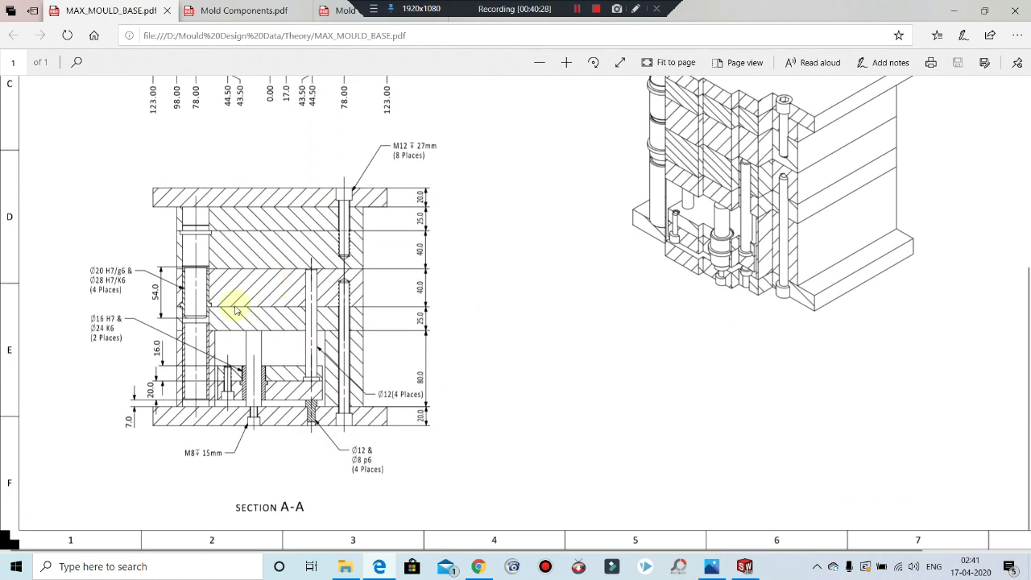
scroll(575, 325, "up", 5)
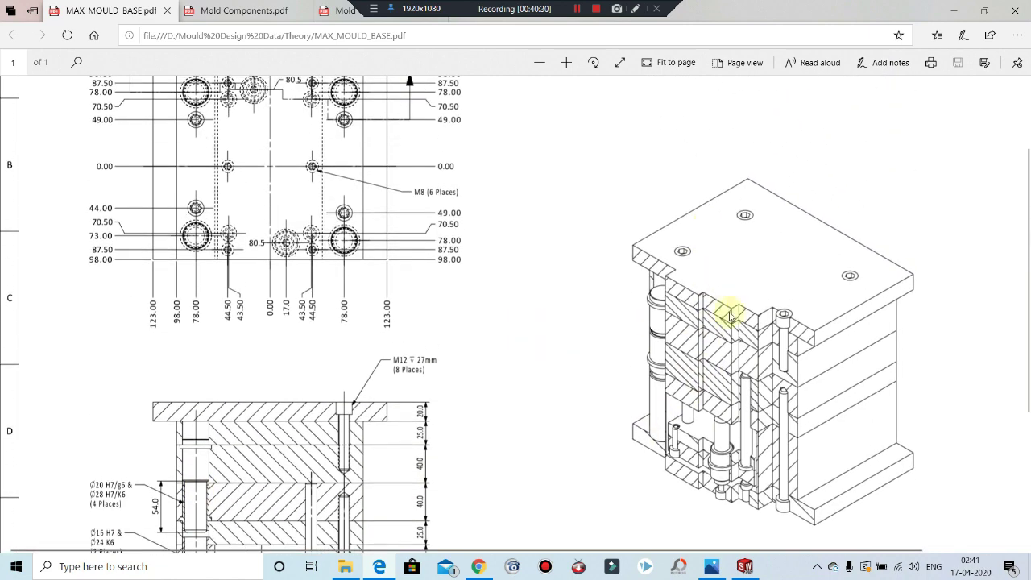
scroll(311, 318, "up", 2)
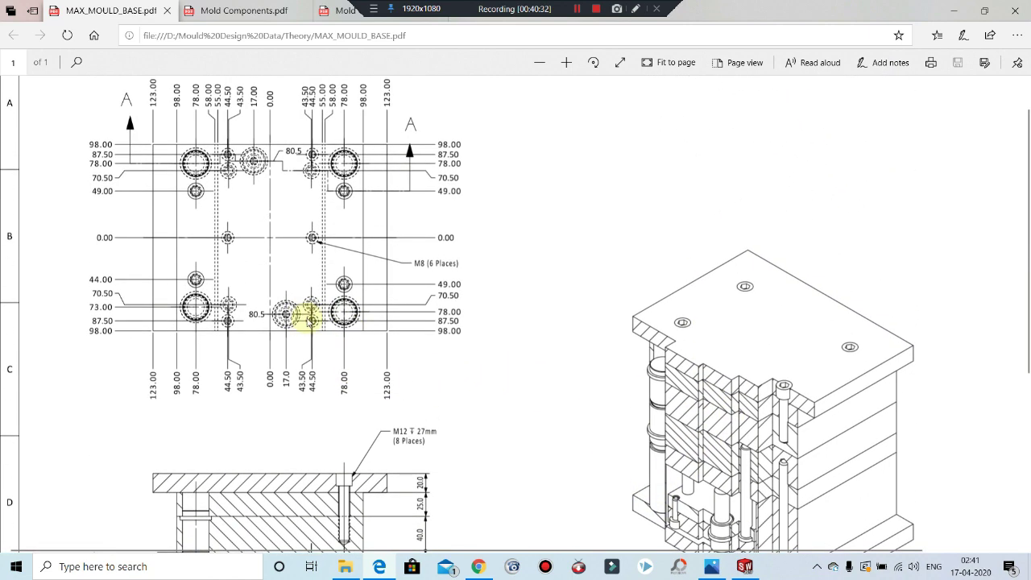
scroll(286, 316, "down", 5)
scroll(286, 238, "up", 3)
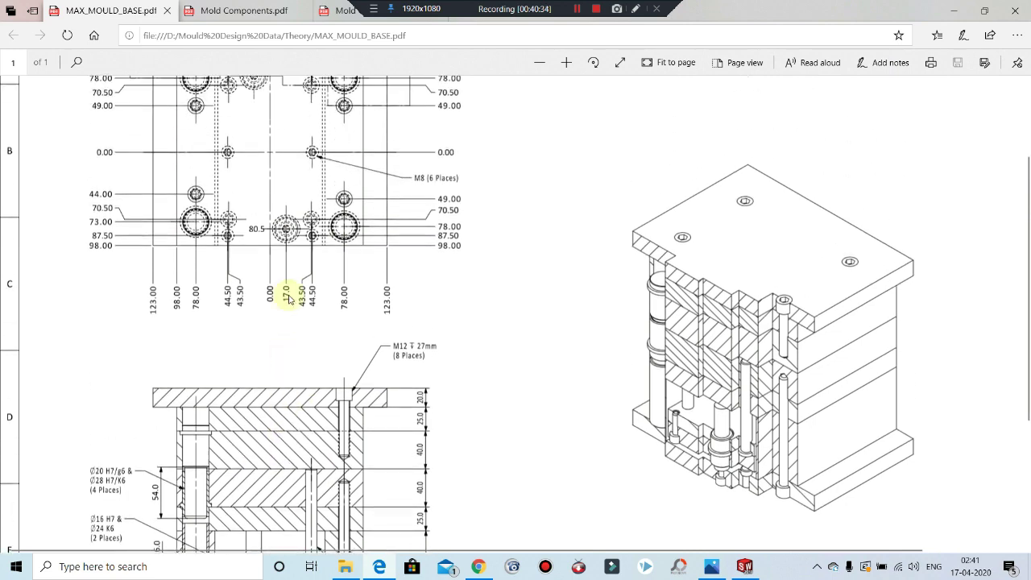
scroll(285, 243, "up", 3)
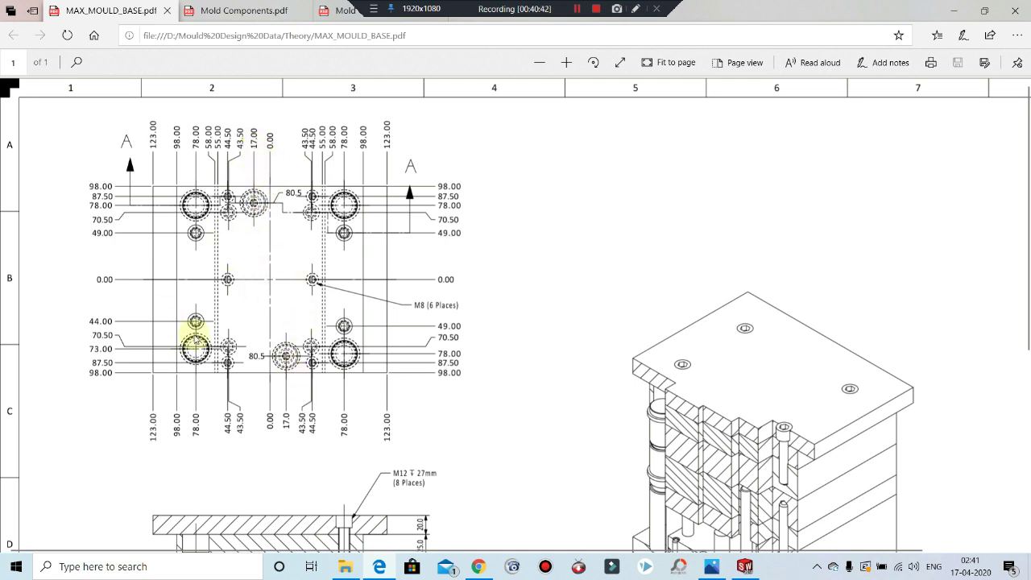
scroll(330, 291, "down", 2)
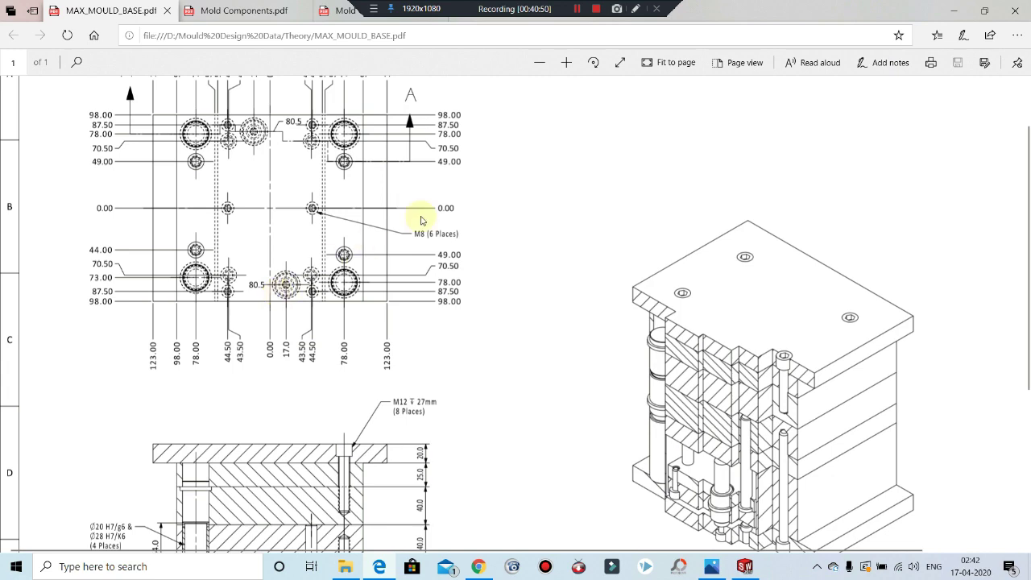
scroll(354, 314, "down", 7)
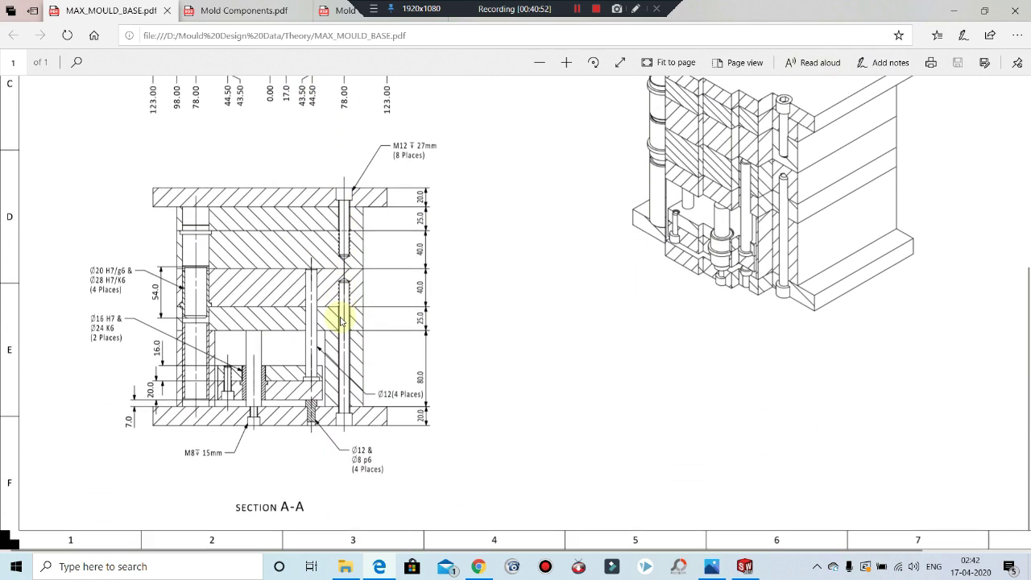
left_click(947, 10)
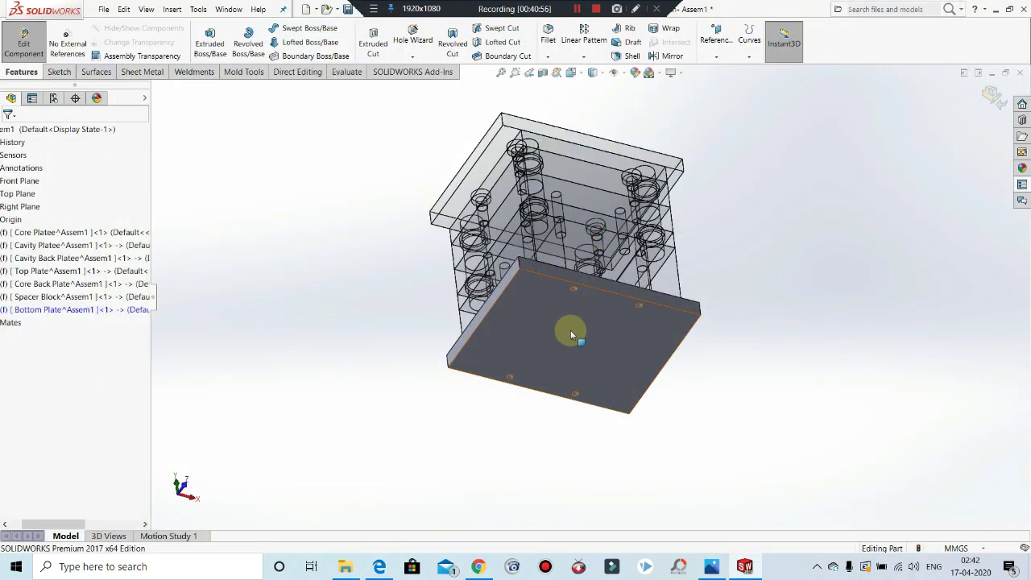
Step: Start a sketch on the bottom plate's outer face, show the model in wireframe and place a point about 20 mm right of and 80 mm below the origin
left_click(619, 319)
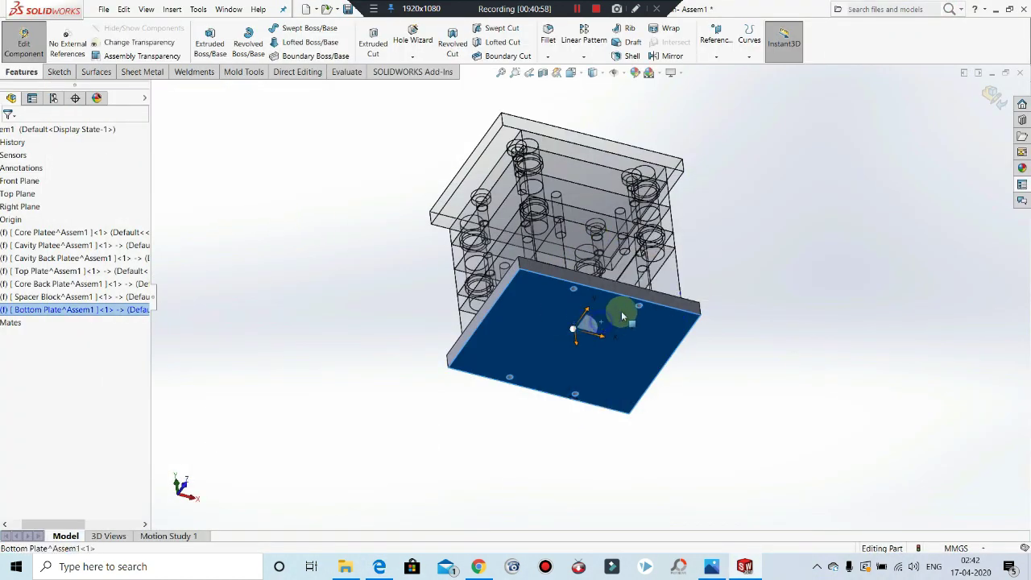
right_click(617, 317)
left_click(627, 165)
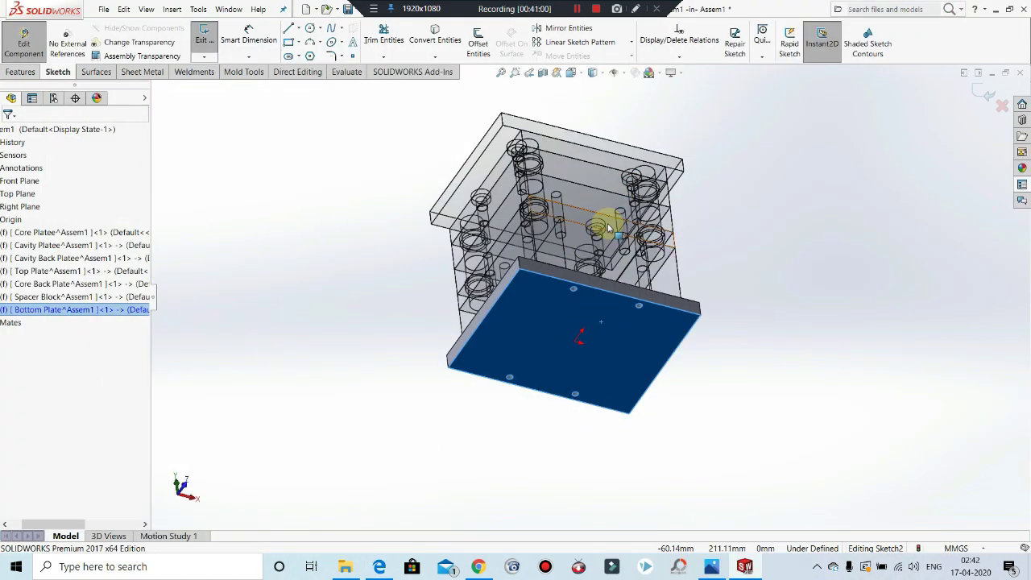
left_click(862, 288)
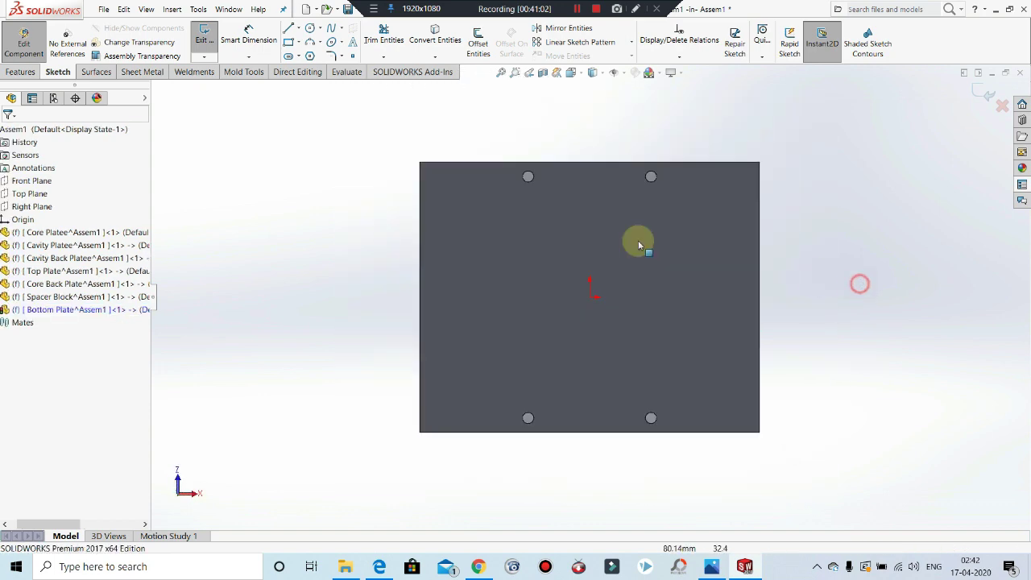
left_click(593, 72)
left_click(593, 146)
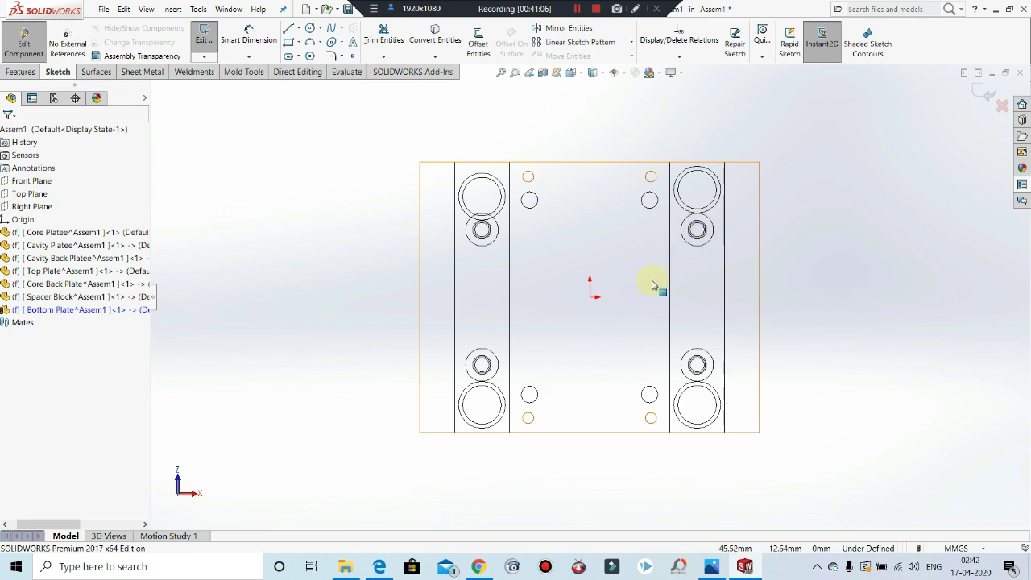
left_click(352, 56)
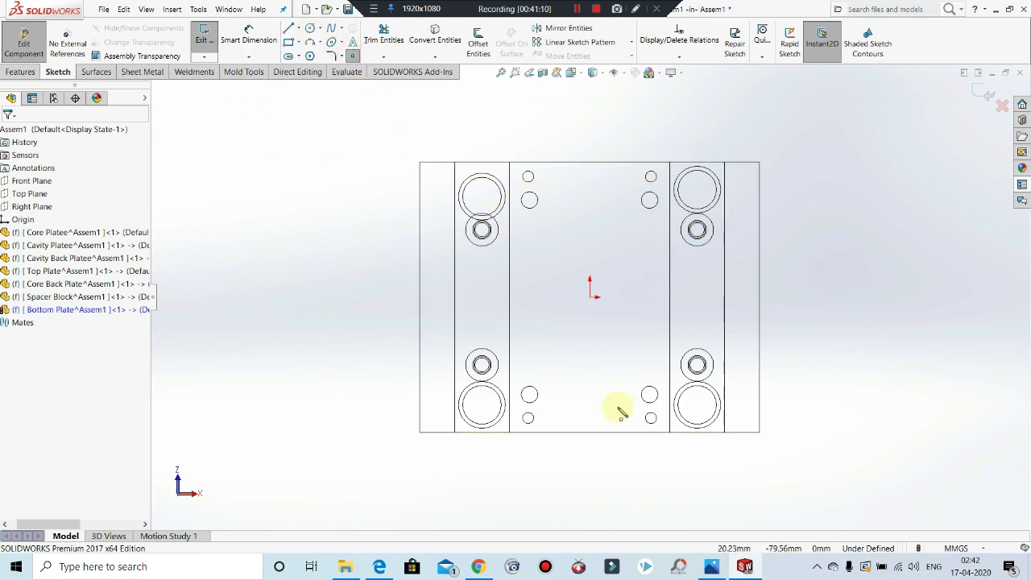
left_click(616, 407)
Step: Look up the point's vertical offset in the mould base drawing and dimension it 98-80.5 (17.5 mm) from the plate's lower edge
left_click(242, 40)
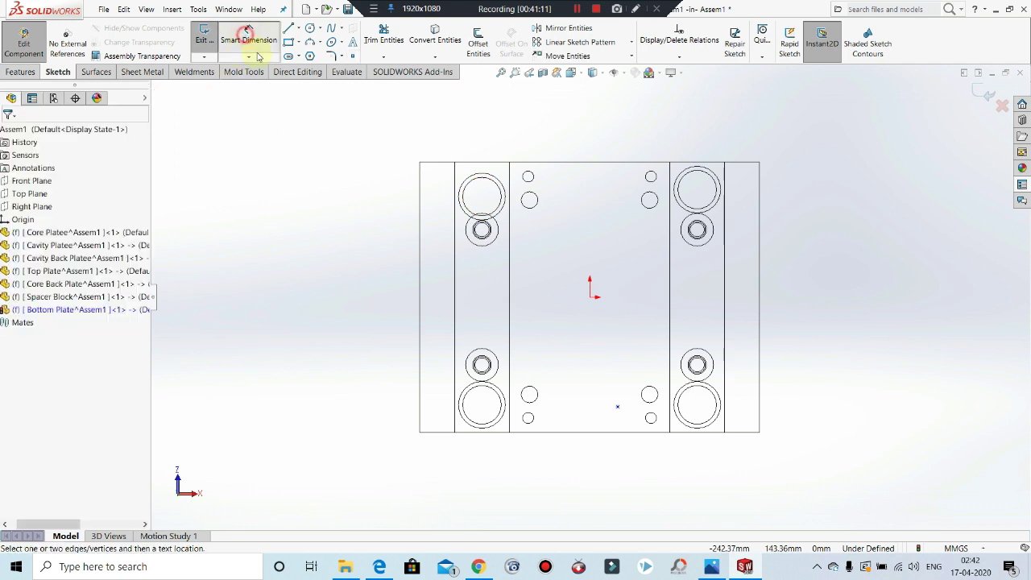
left_click(617, 408)
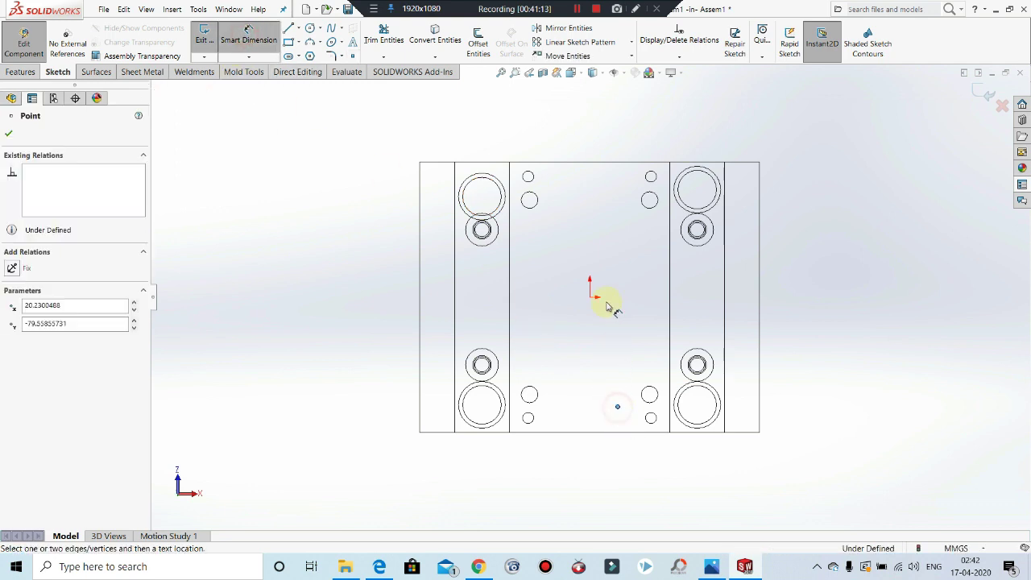
left_click(617, 431)
left_click(857, 410)
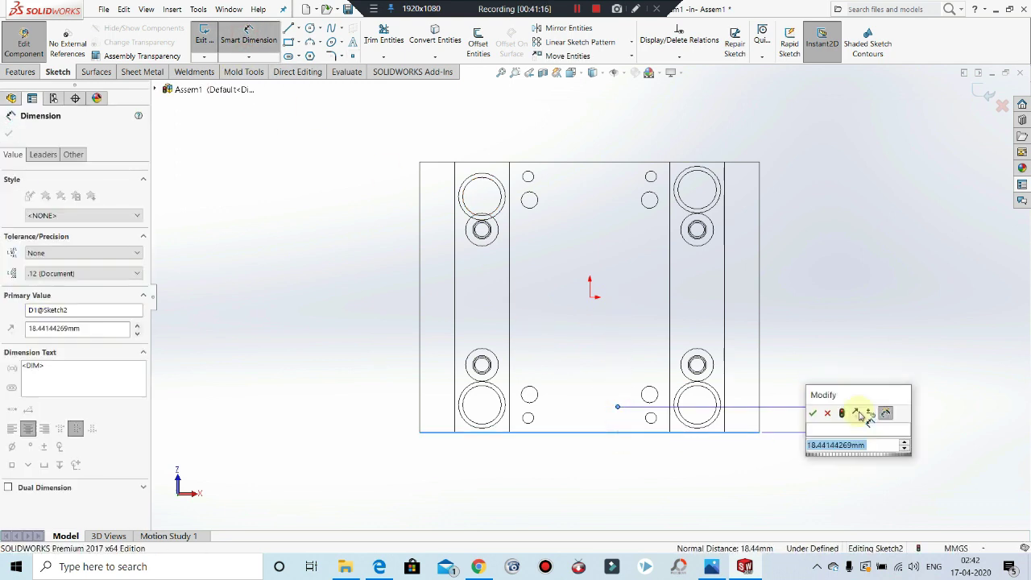
type("98-")
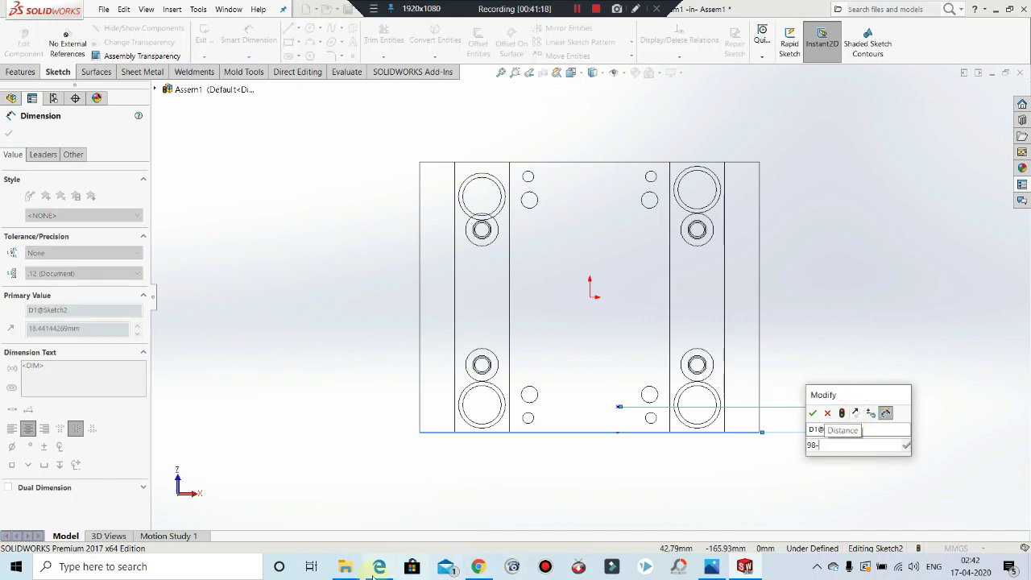
left_click(372, 570)
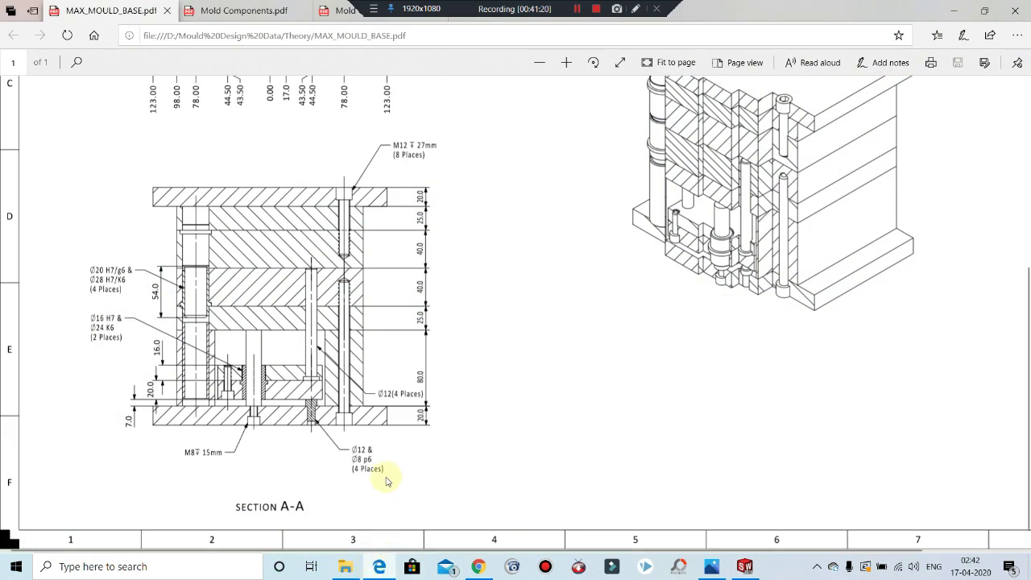
scroll(240, 318, "up", 3)
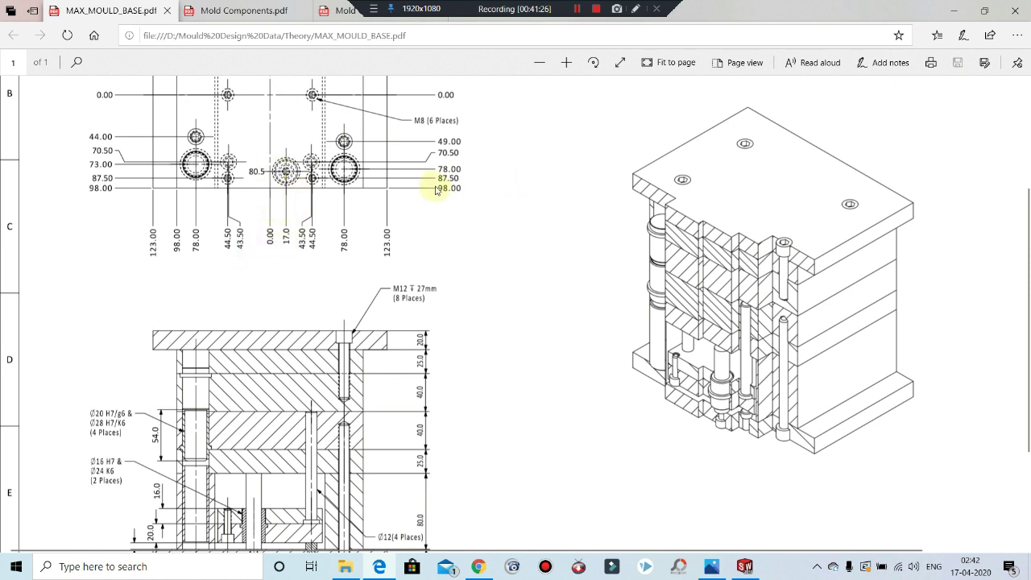
left_click(952, 11)
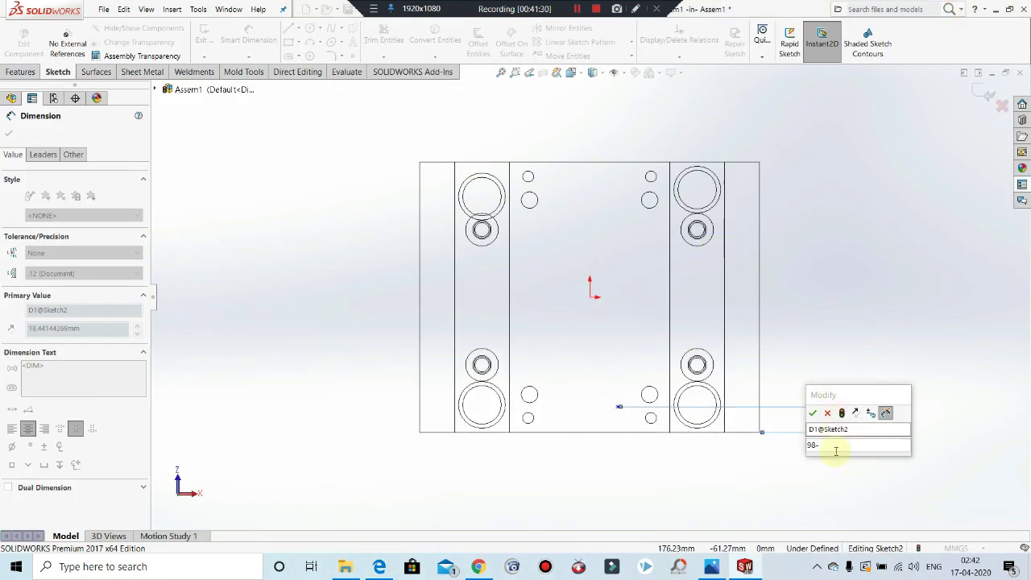
type("8")
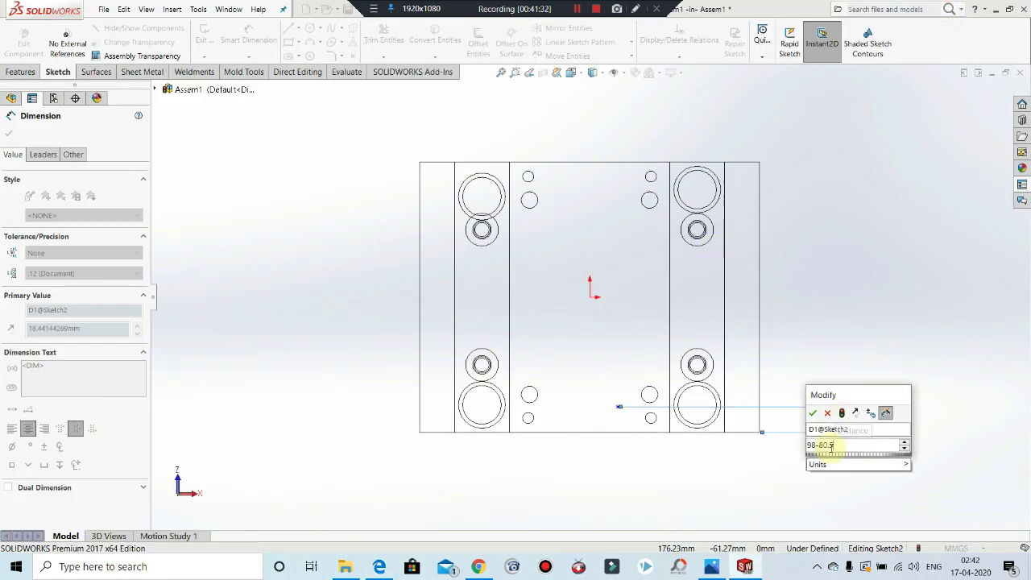
type("0.5")
key("Return")
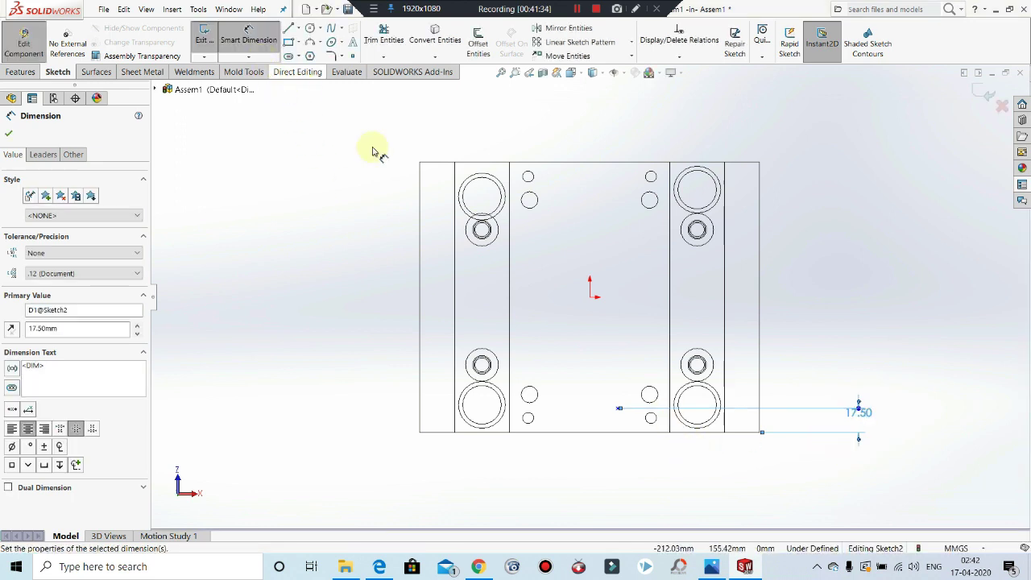
Step: Dimension the sketch point 98-17 (81 mm) from the right spacer block's outer edge
left_click(618, 410)
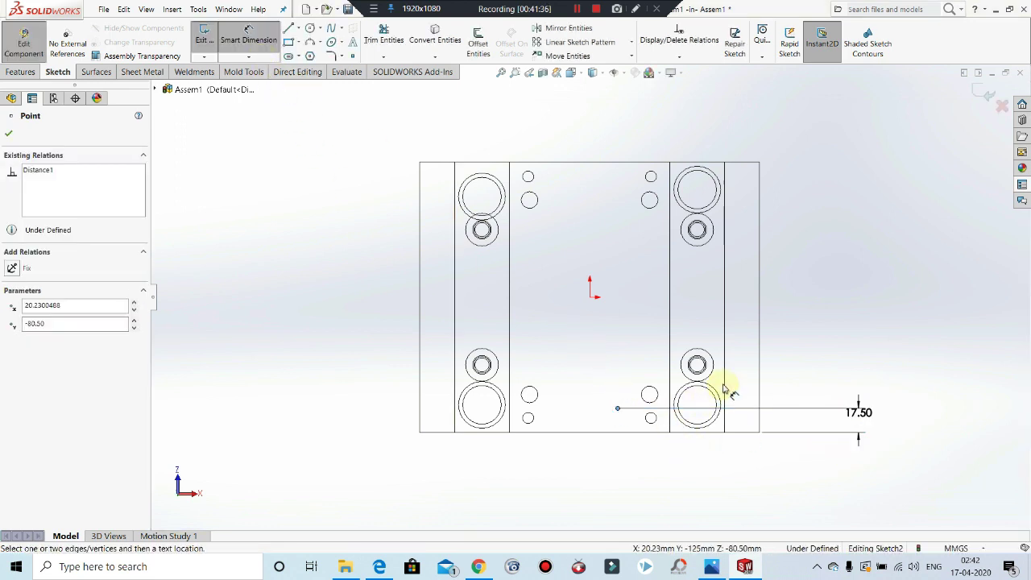
left_click(725, 391)
left_click(679, 489)
type("98-17")
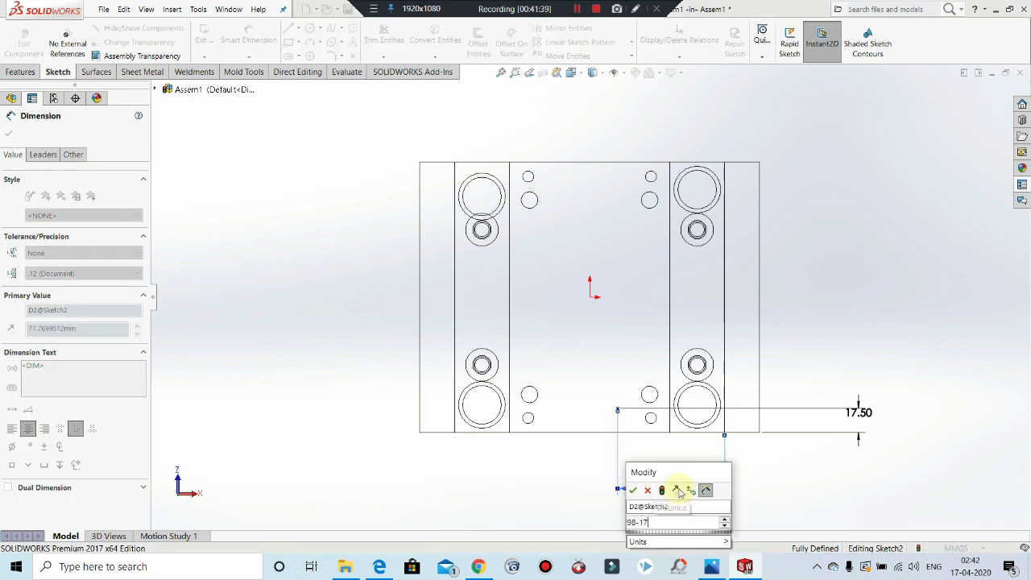
key("Return")
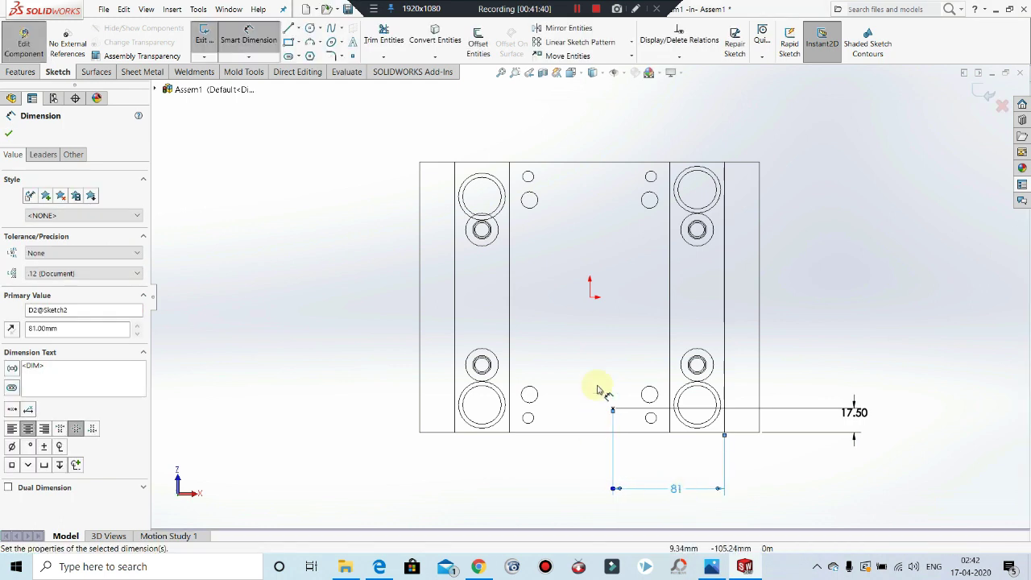
left_click(873, 295)
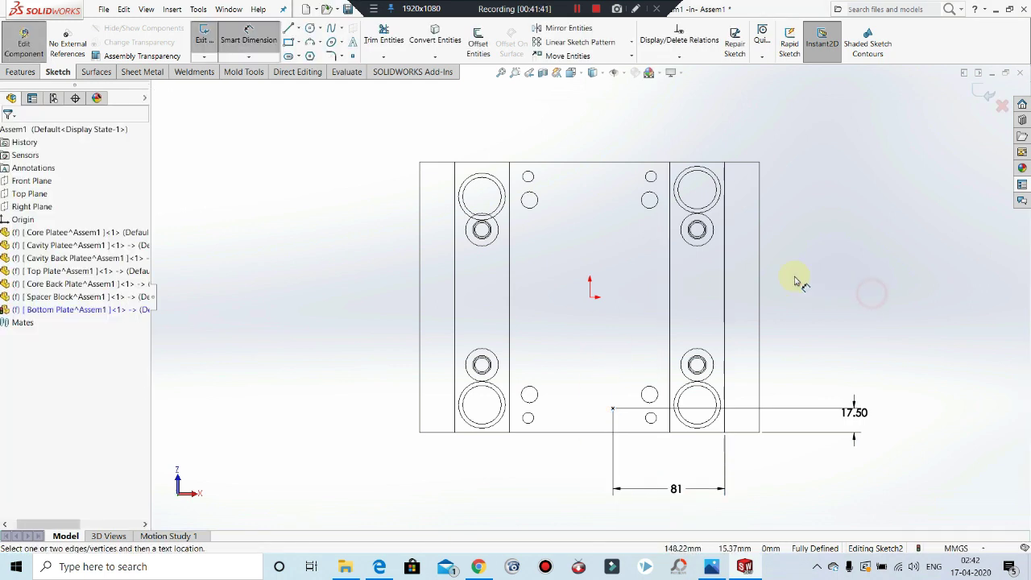
Step: Place a second sketch point about 24 mm left of the origin and dimension it 17.5 mm from the plate's upper edge
left_click(274, 39)
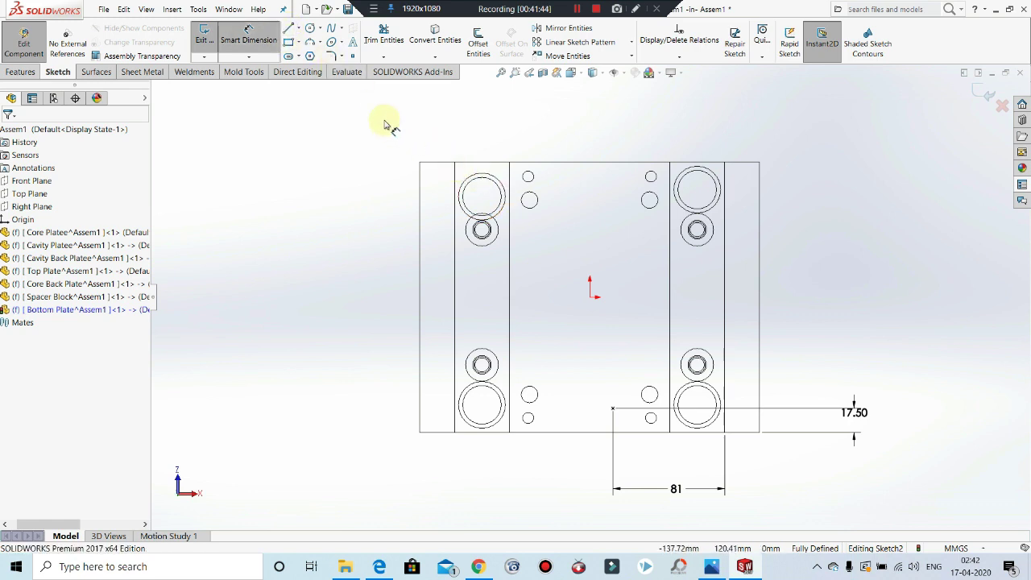
left_click(352, 55)
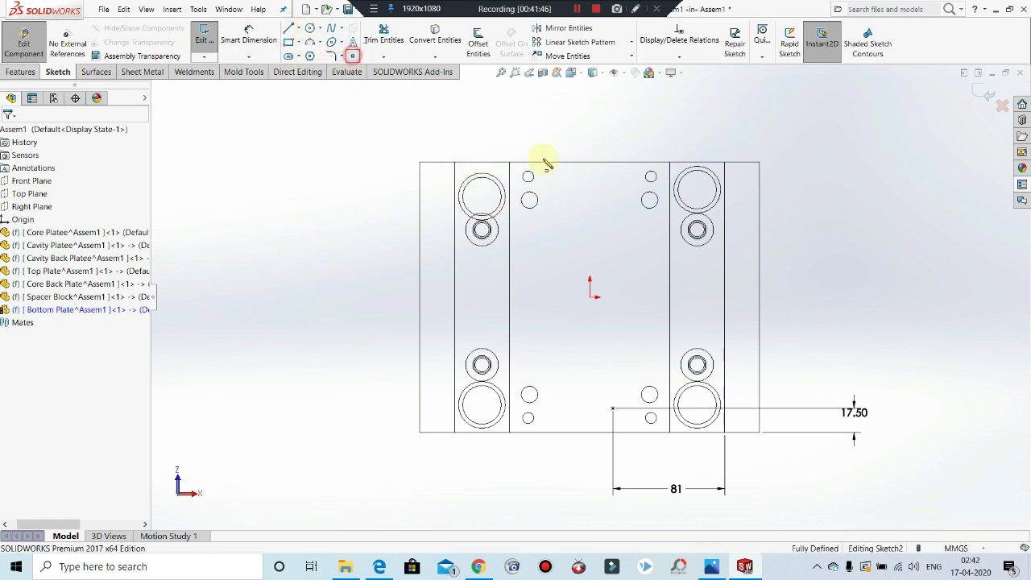
left_click(556, 180)
left_click(249, 39)
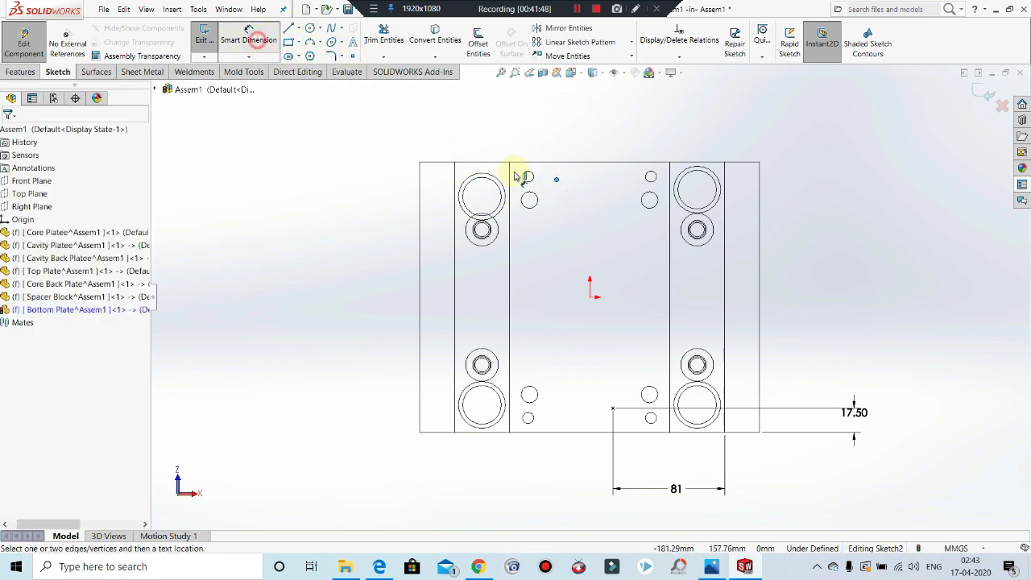
left_click(556, 179)
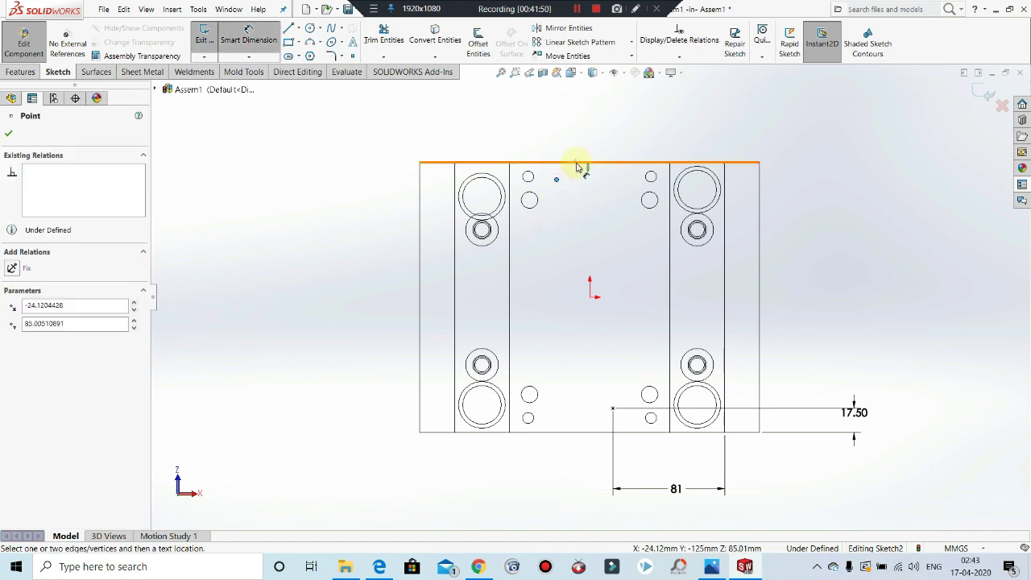
left_click(575, 162)
left_click(802, 186)
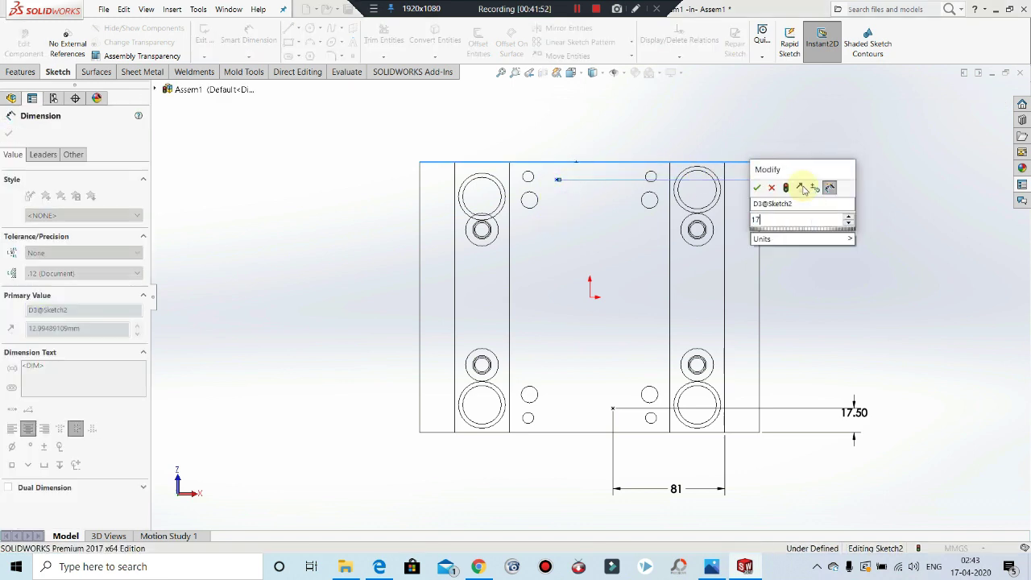
key("Return")
key("Escape")
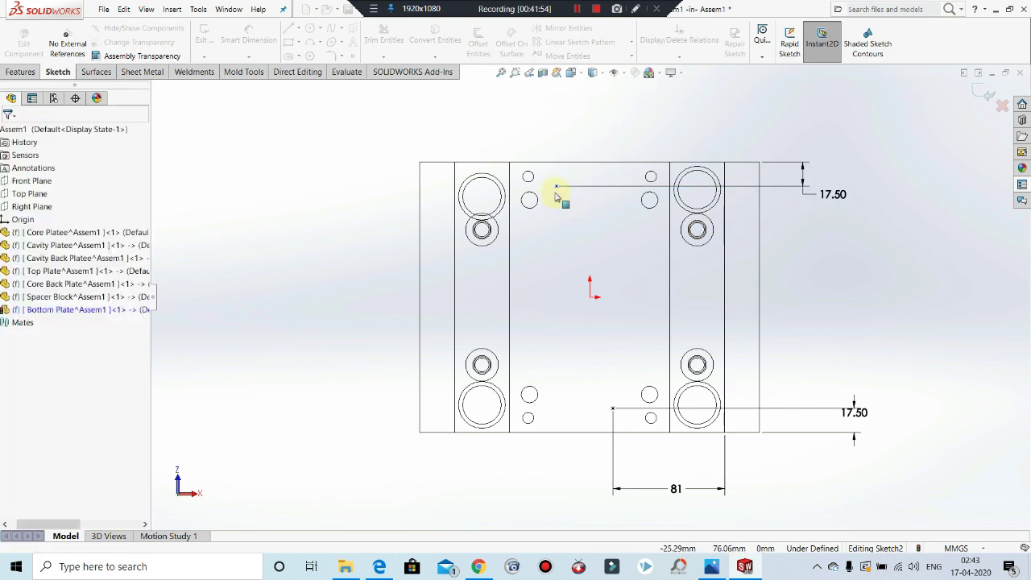
Step: Dimension the upper sketch point 81 mm from the left spacer block's outer edge and finish the sketch
left_click(246, 32)
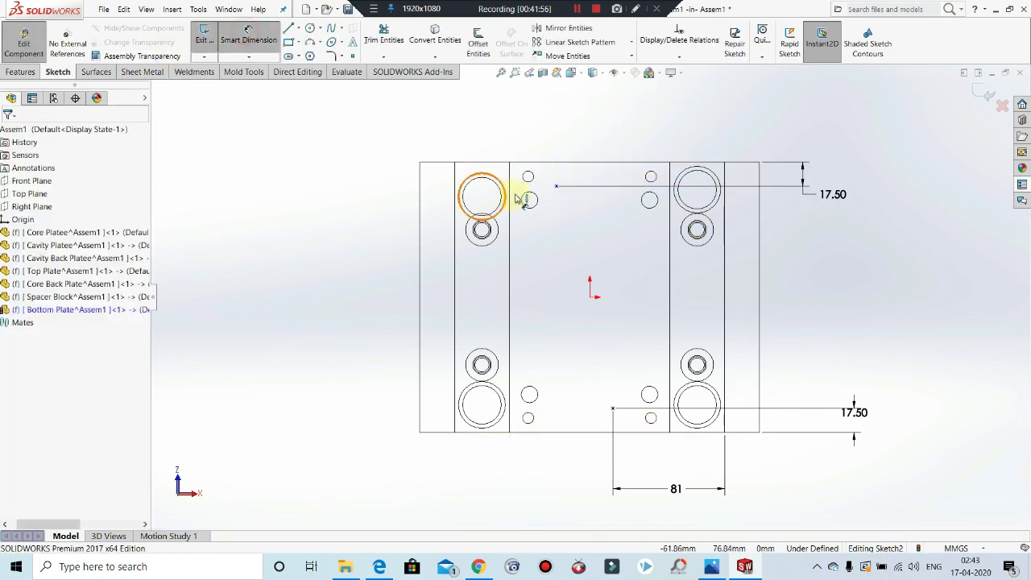
left_click(556, 186)
left_click(455, 181)
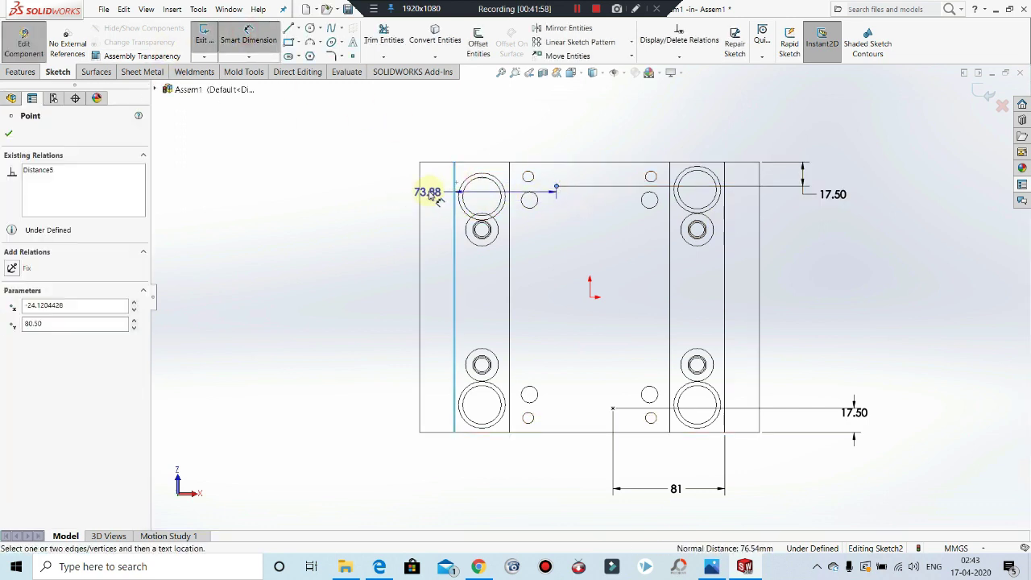
left_click(520, 113)
type("81")
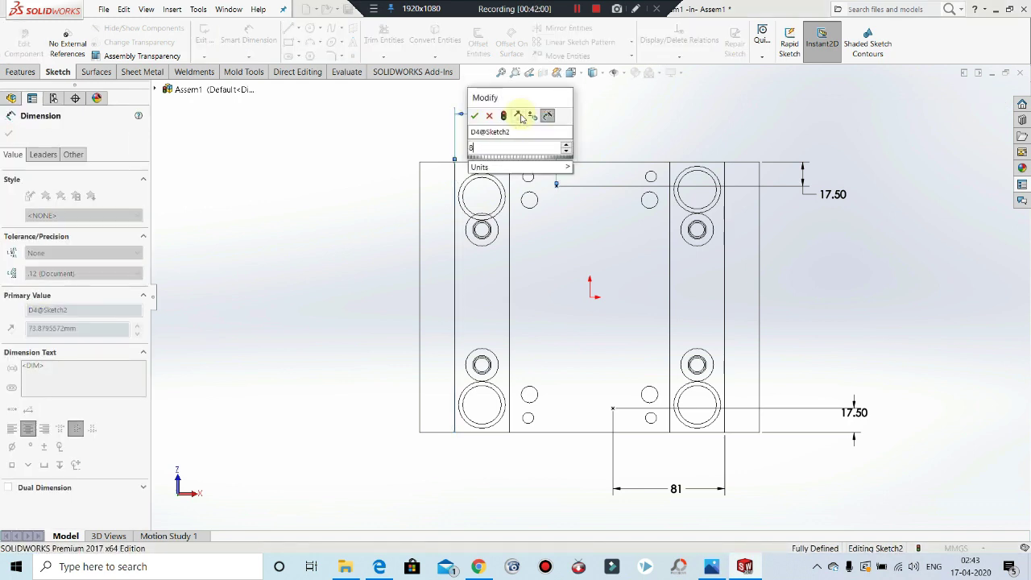
key("Return")
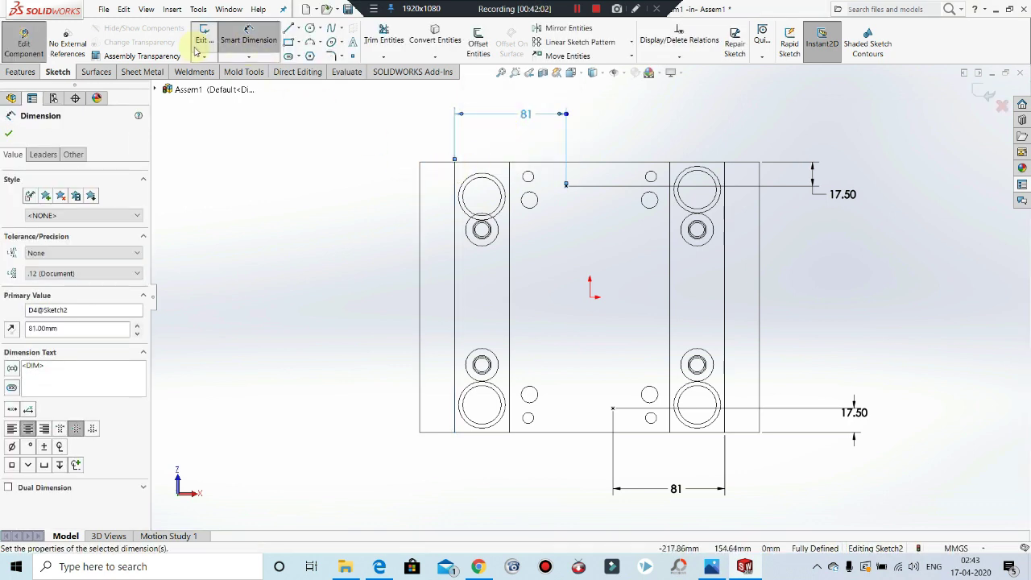
left_click(205, 39)
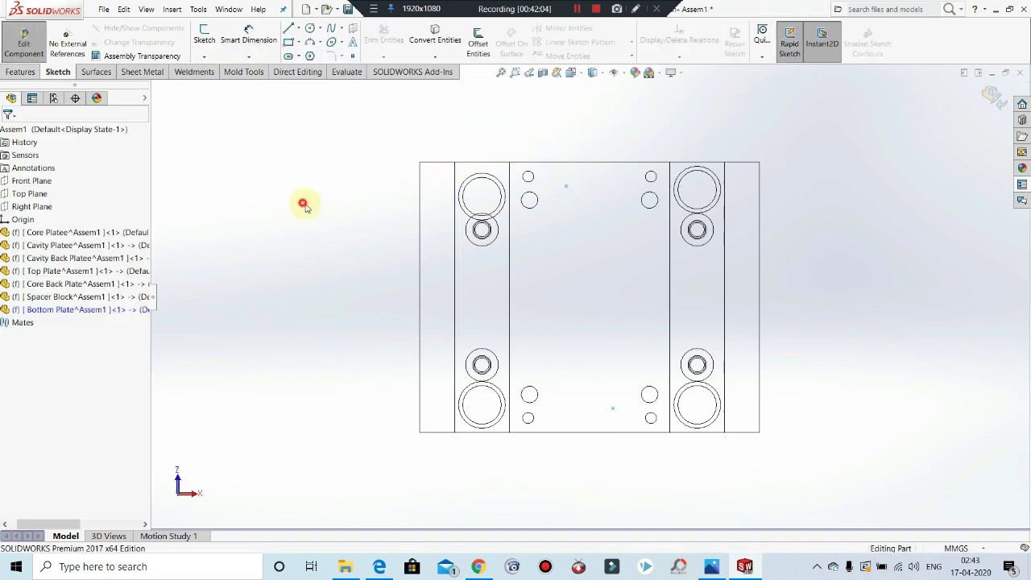
Step: Start a Hole Wizard counterbore and use a 3D sketch to position holes on the bottom plate's two sketch points
middle_click_drag(491, 218, 488, 170)
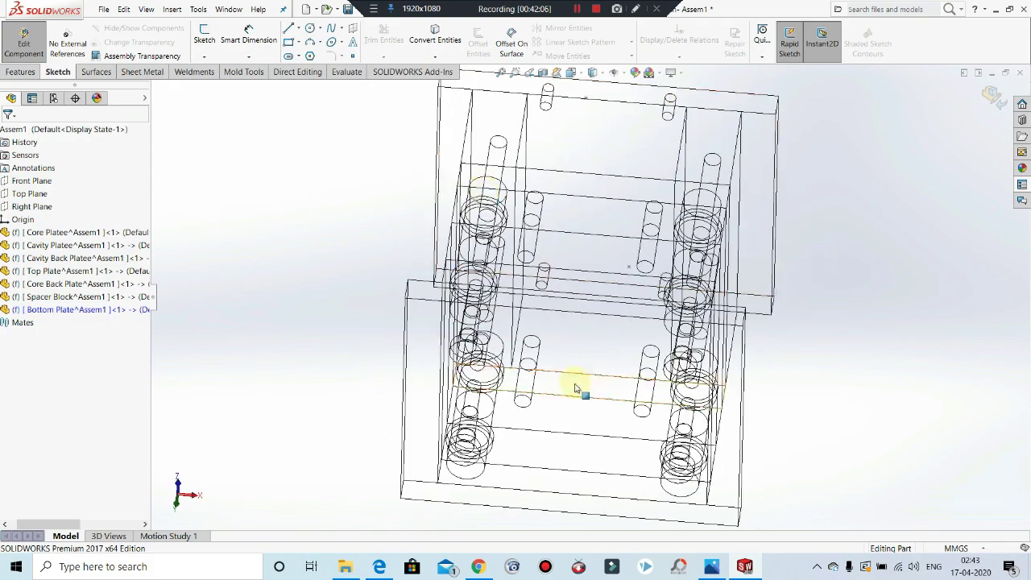
middle_click_drag(602, 292, 357, 111)
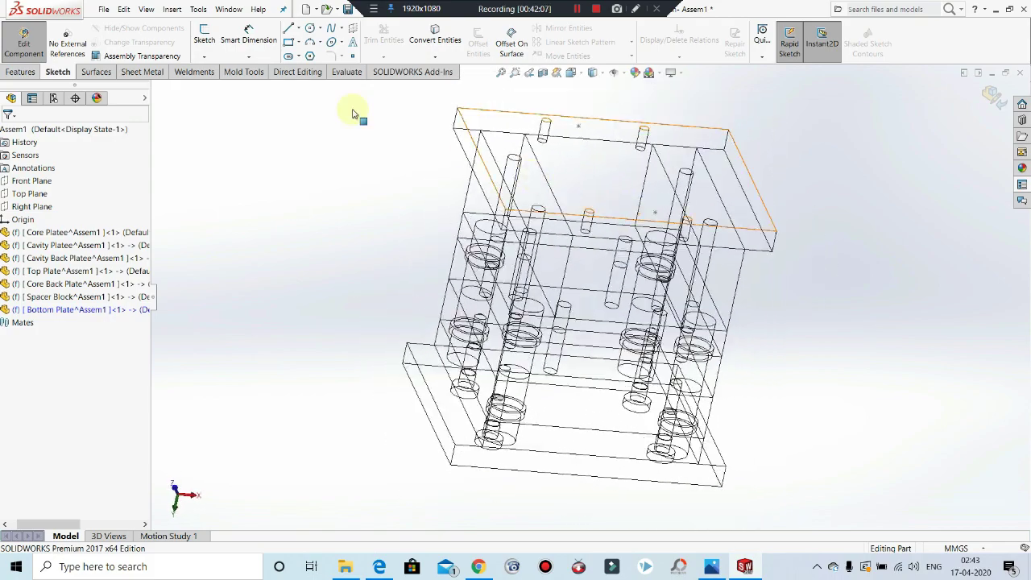
left_click(22, 72)
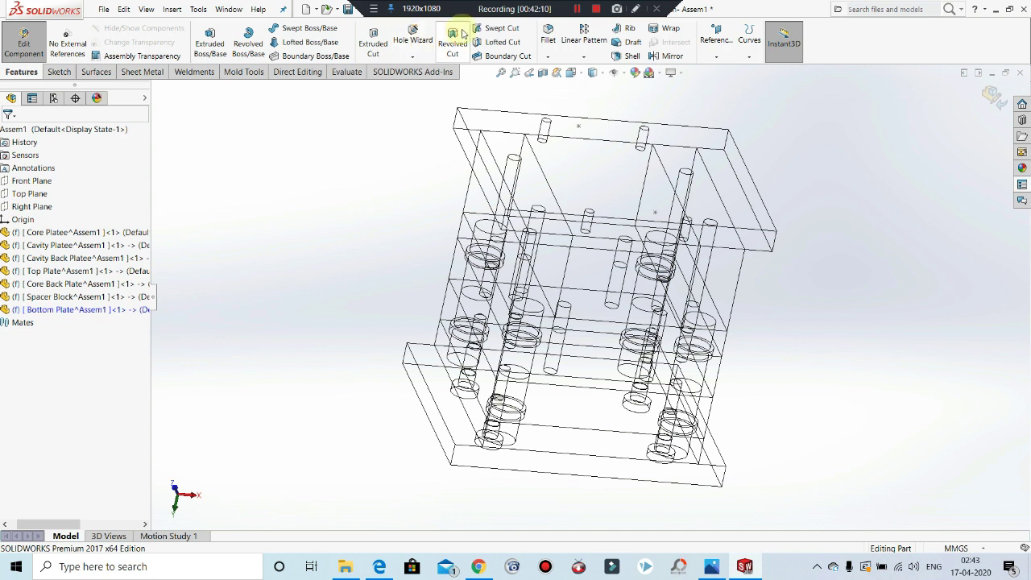
left_click(417, 43)
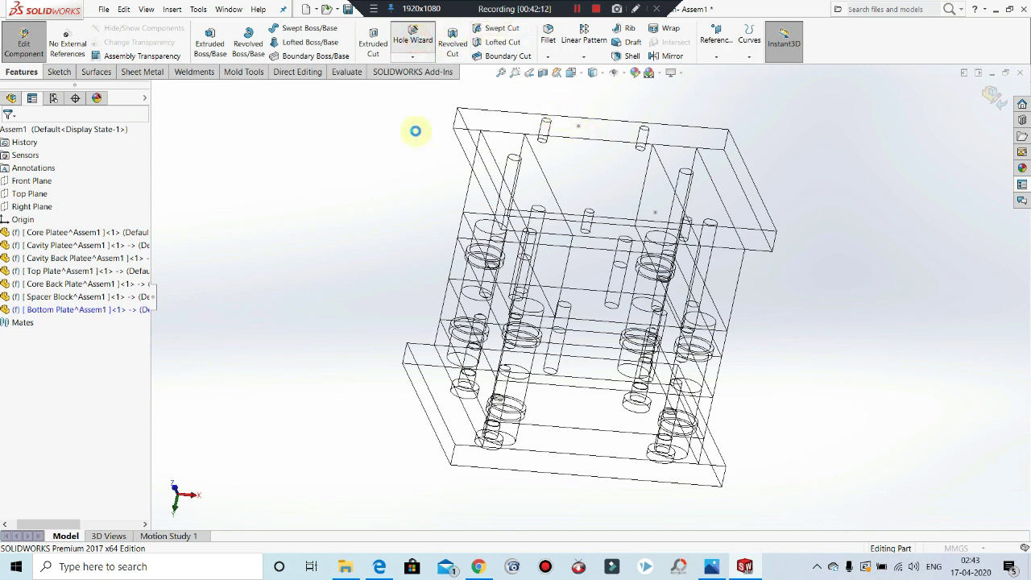
left_click(75, 156)
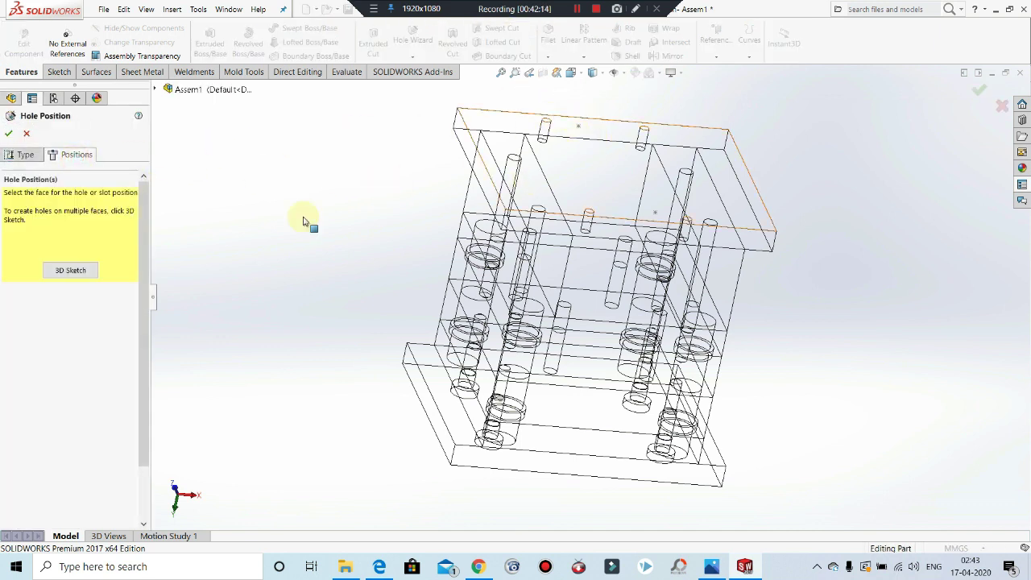
left_click(72, 269)
left_click(581, 138)
left_click(579, 127)
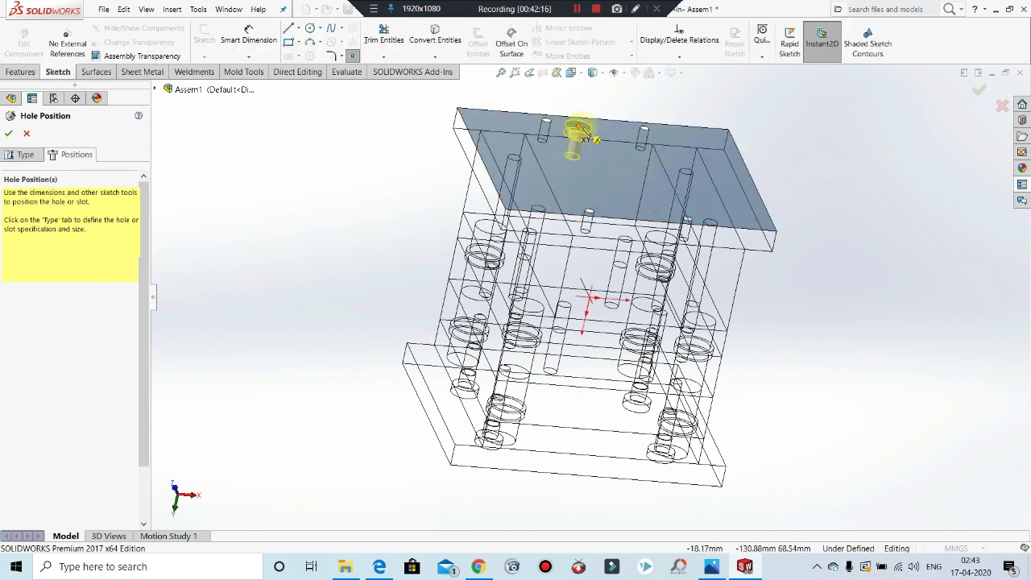
left_click(656, 218)
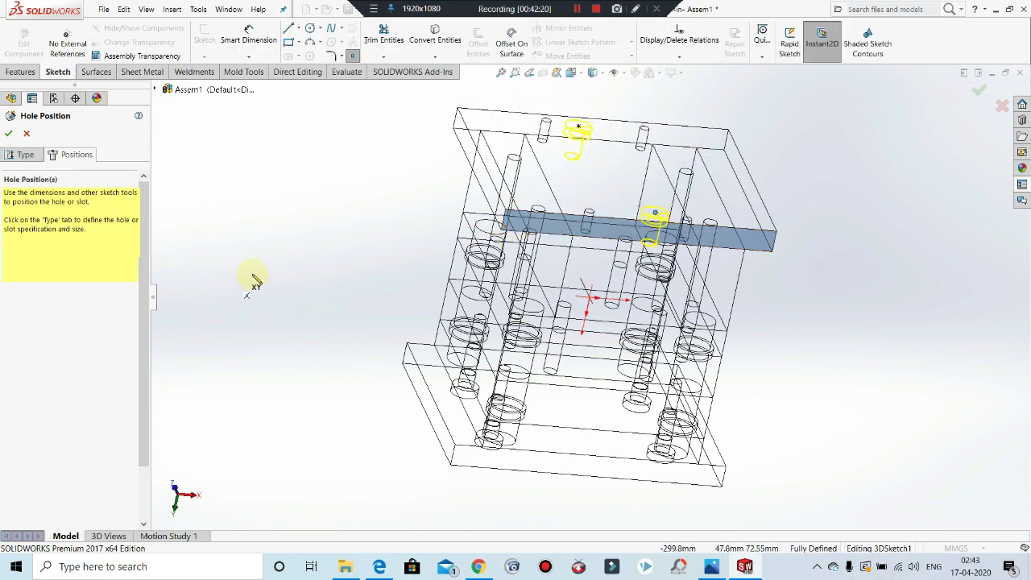
Step: Check the screw callout in section A-A of the mould base drawing, set the counterbored holes' size to M8 and create them
middle_click_drag(382, 328, 403, 375)
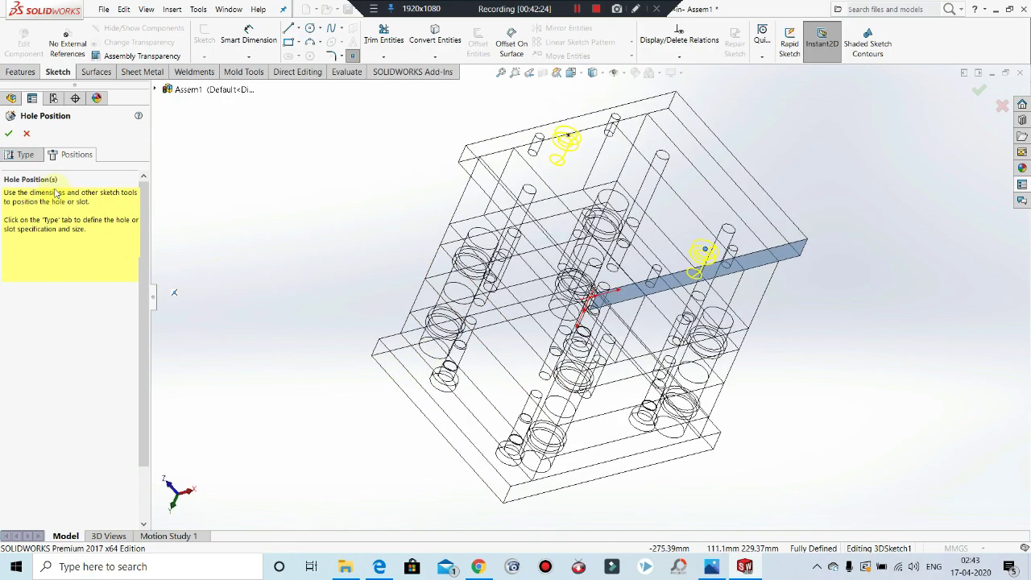
left_click(26, 155)
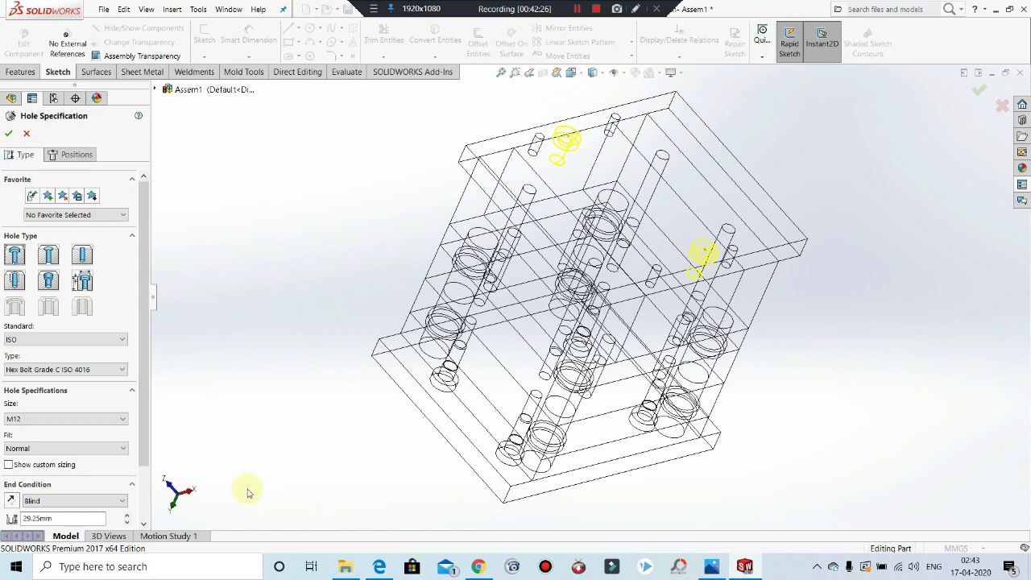
left_click(396, 569)
scroll(306, 274, "down", 4)
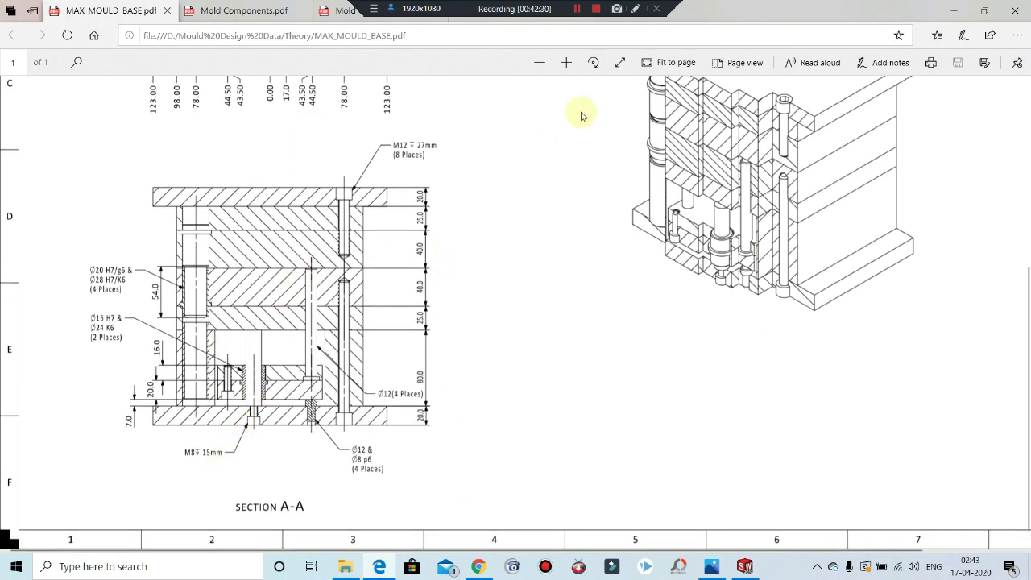
left_click(953, 8)
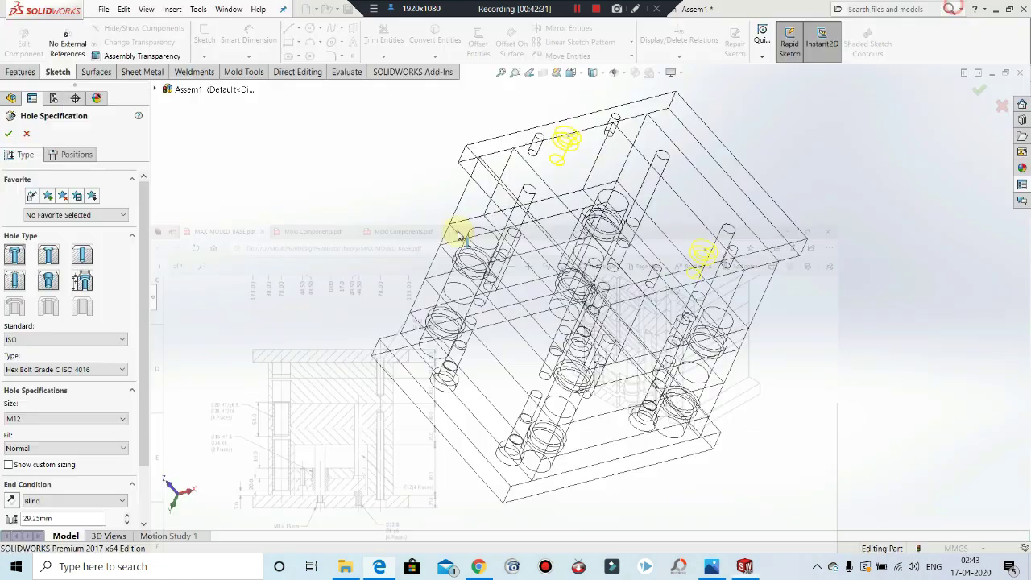
left_click(45, 417)
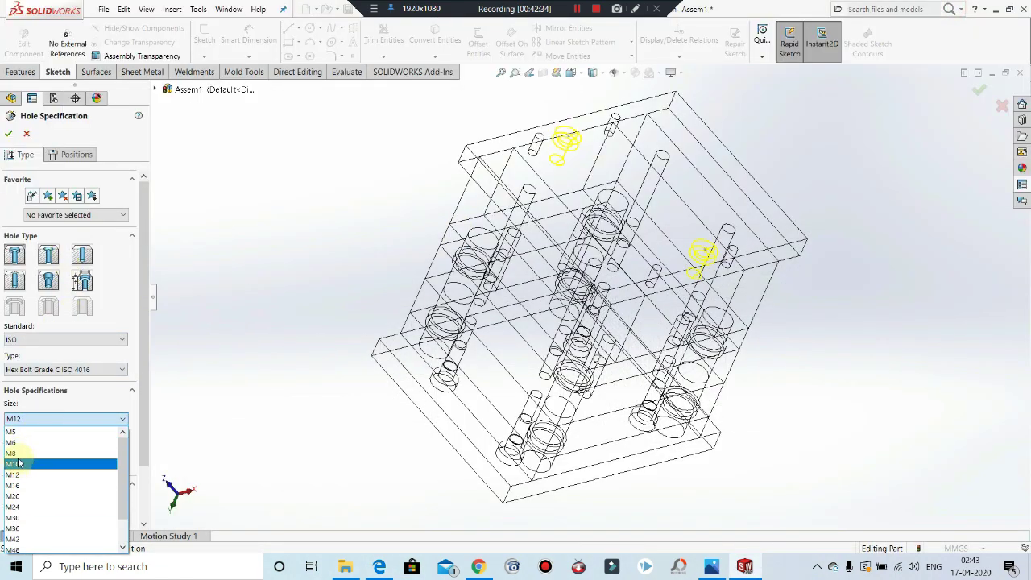
left_click(16, 454)
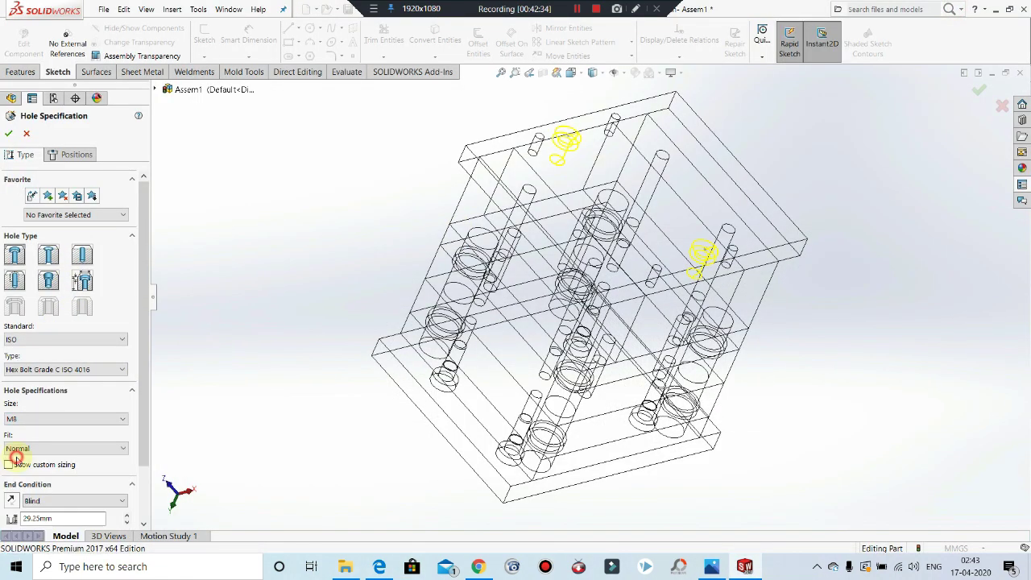
left_click(8, 137)
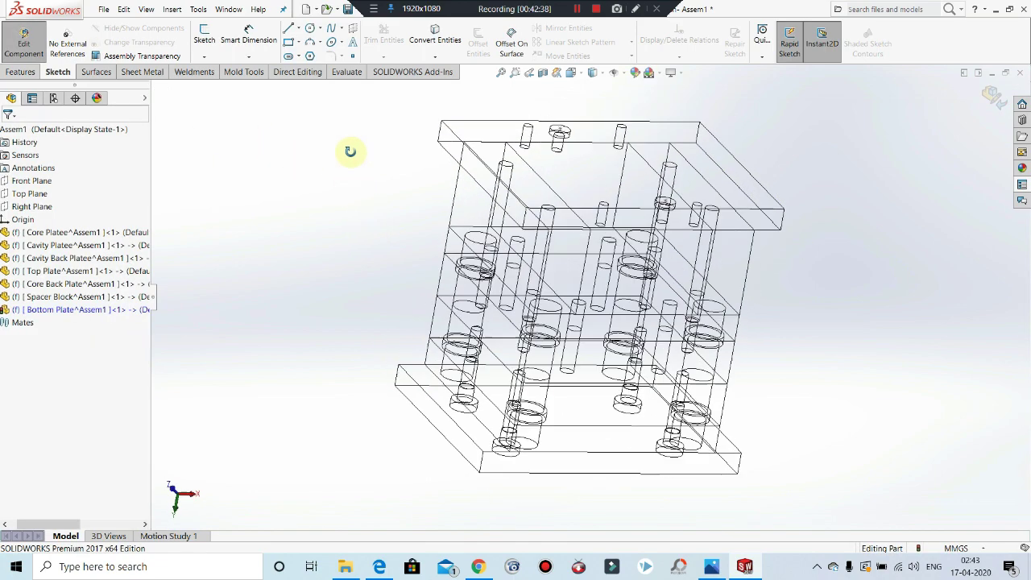
Step: Show the assembly shaded with edges and examine the bottom plate's remaining screw holes in section A-A of the mould base drawing
middle_click_drag(349, 150, 371, 174)
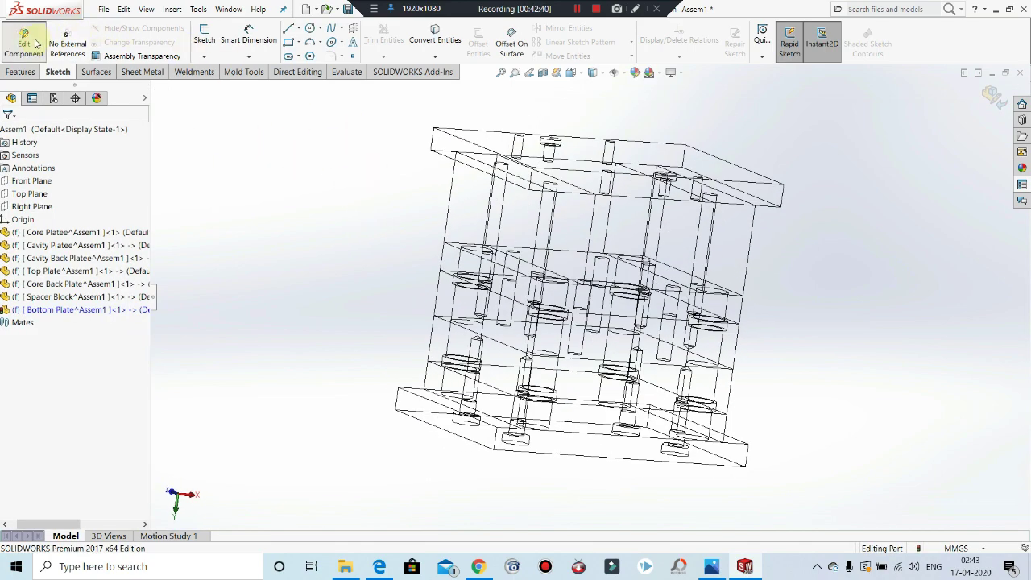
left_click(598, 72)
left_click(594, 89)
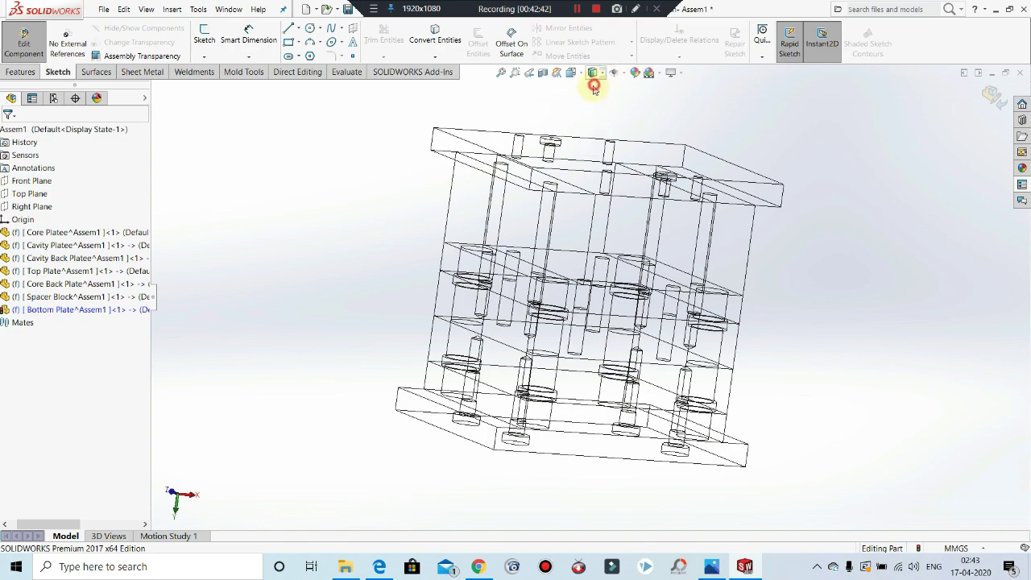
mouse_move(410, 191)
middle_mouse_down()
mouse_move(374, 345)
mouse_move(387, 290)
mouse_move(476, 269)
middle_mouse_up()
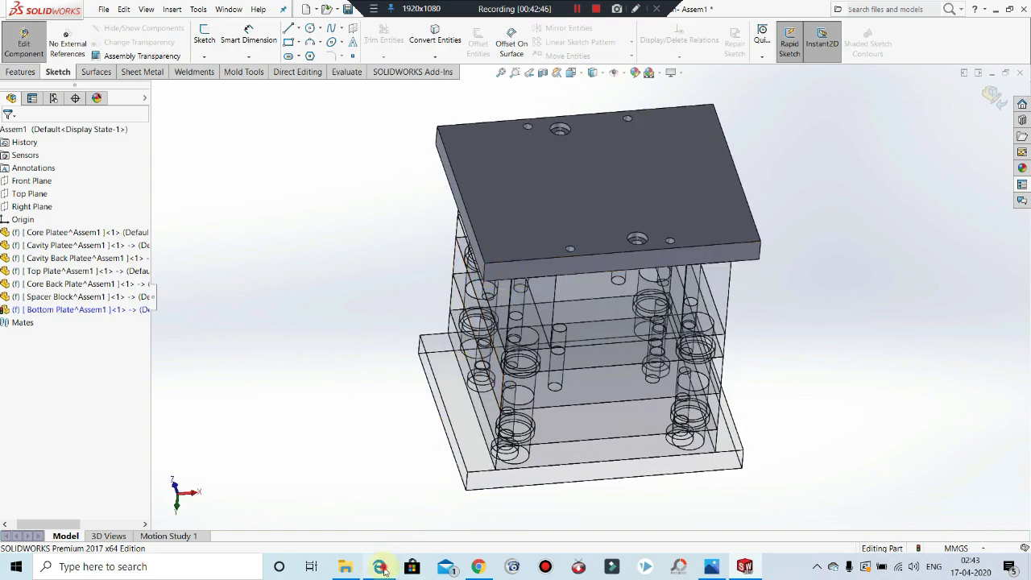
left_click(382, 568)
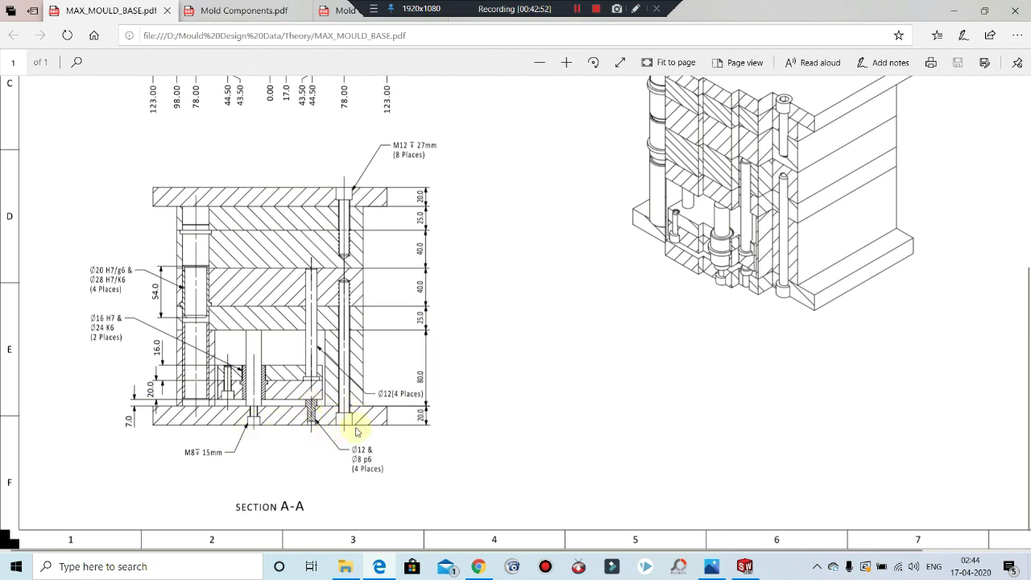
scroll(354, 427, "up", 2)
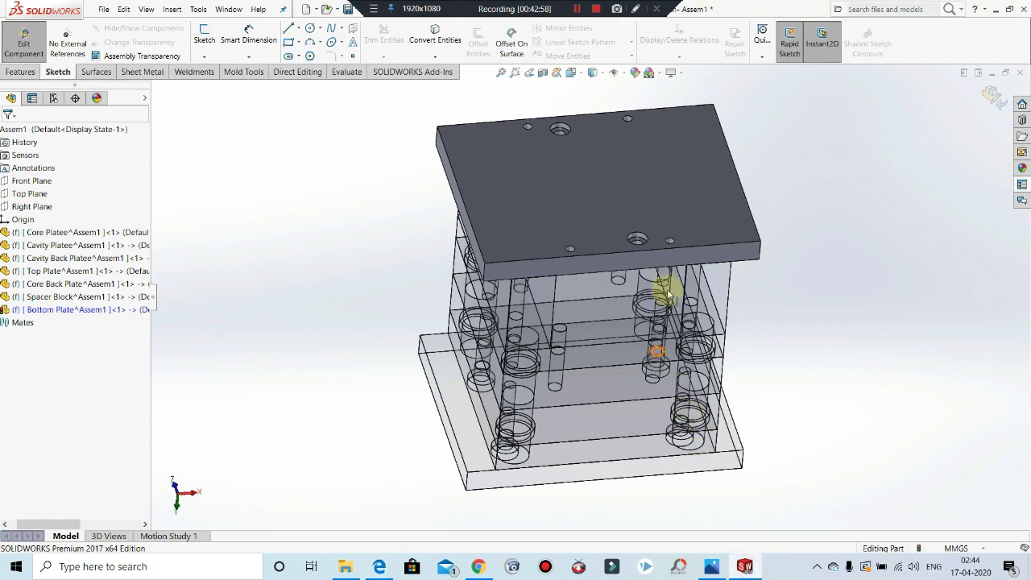
Step: Show the assembly in wireframe and start a sketch on the bottom plate's outer face
middle_click_drag(691, 288, 711, 193)
key("ctrl+7")
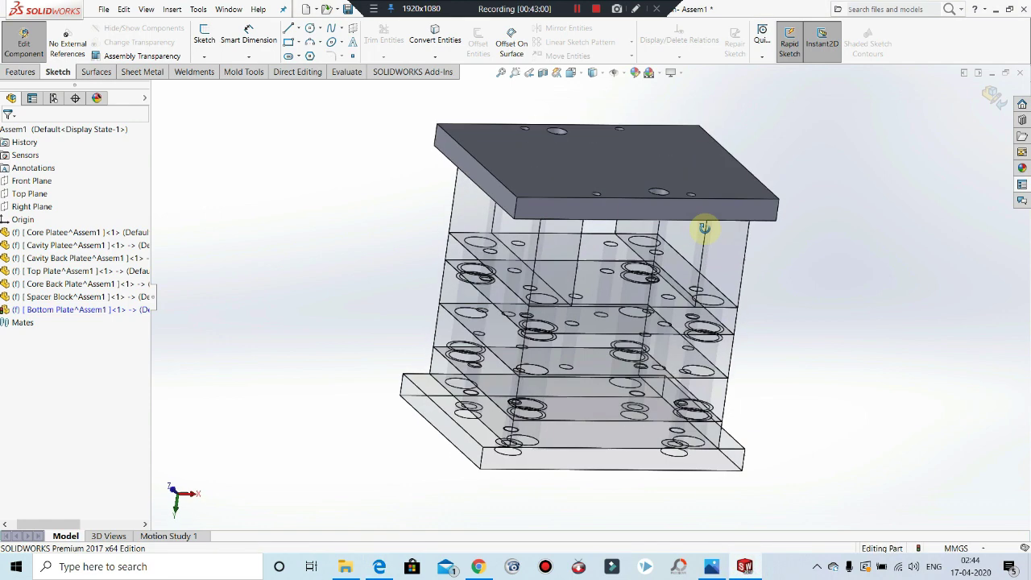
left_click(606, 73)
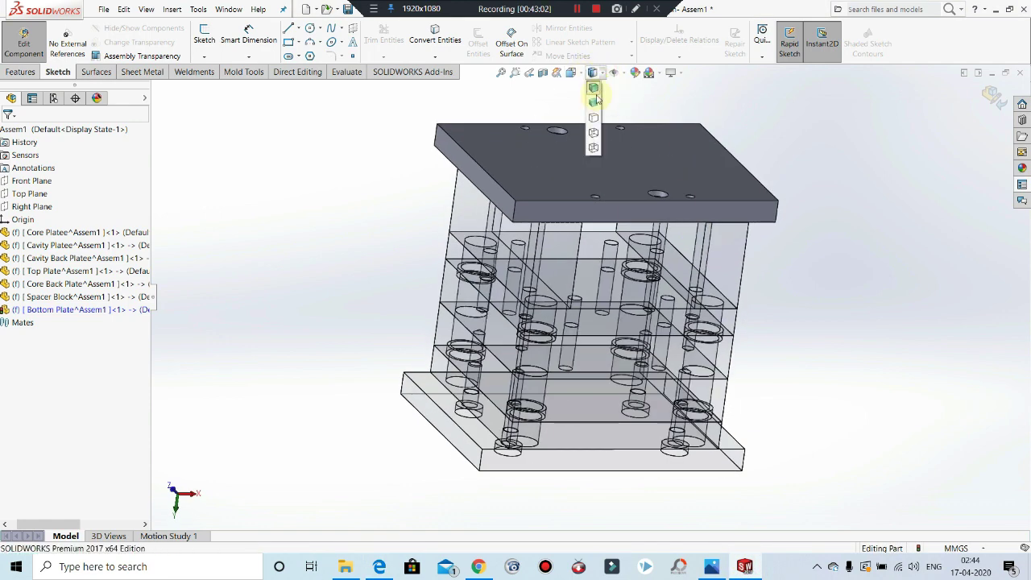
left_click(594, 148)
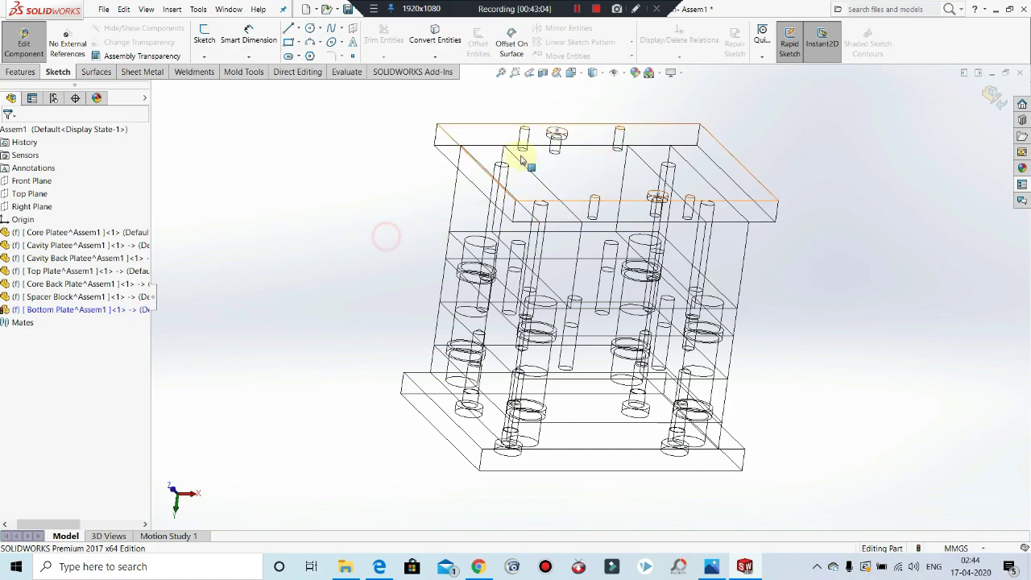
left_click(479, 142)
left_click(524, 107)
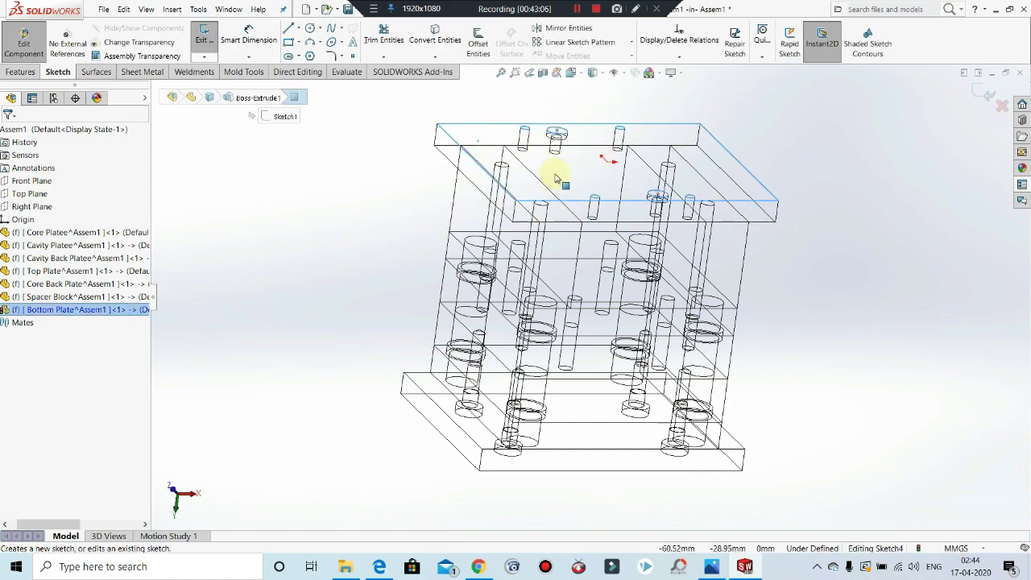
Step: Convert the bottom plate's outline and the first spacer block screw hole edge into the sketch
mouse_move(707, 253)
middle_mouse_down()
mouse_move(727, 302)
mouse_move(734, 275)
middle_mouse_up()
scroll(612, 269, "up", 2)
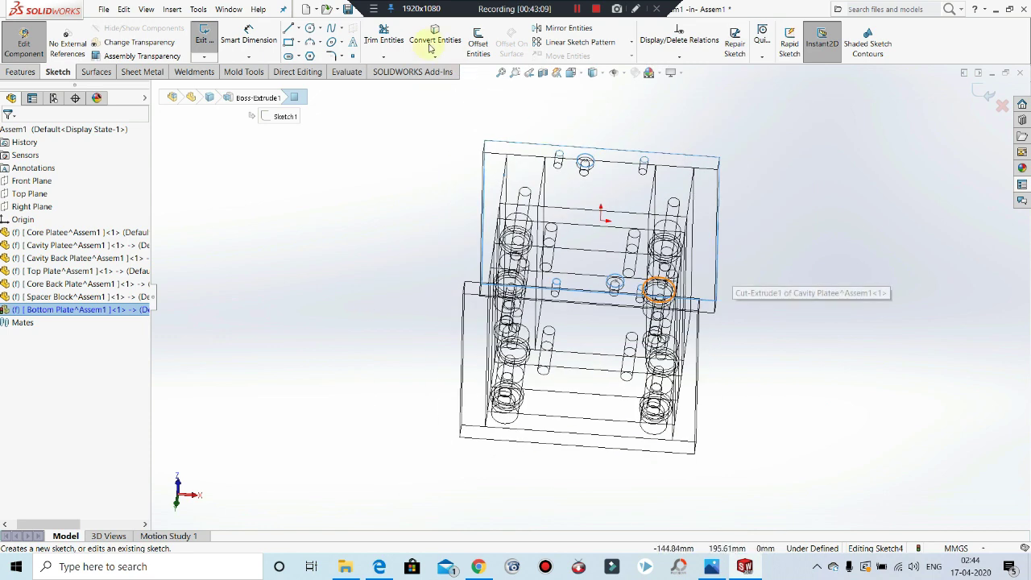
left_click(353, 57)
scroll(675, 206, "down", 4)
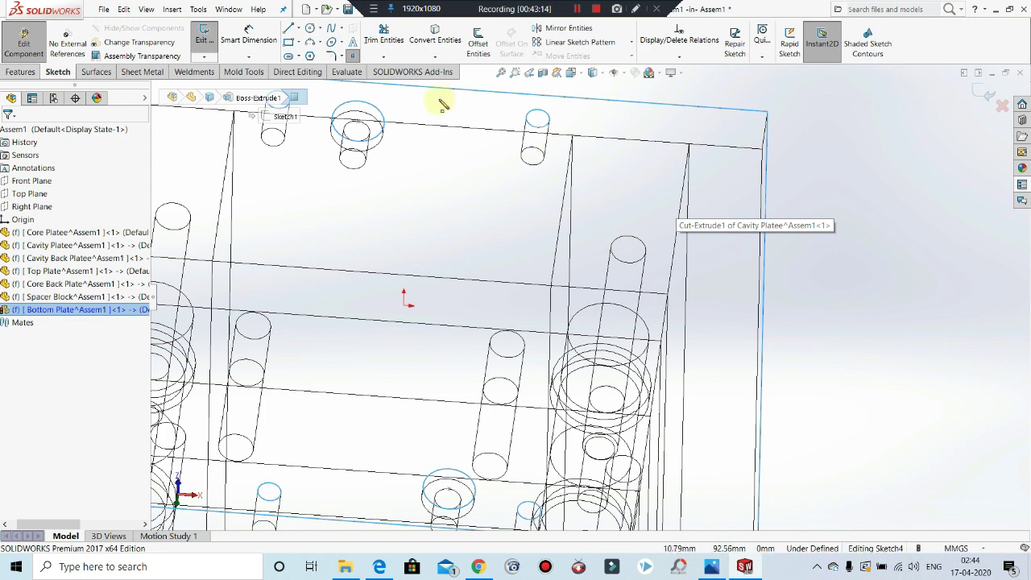
left_click(435, 36)
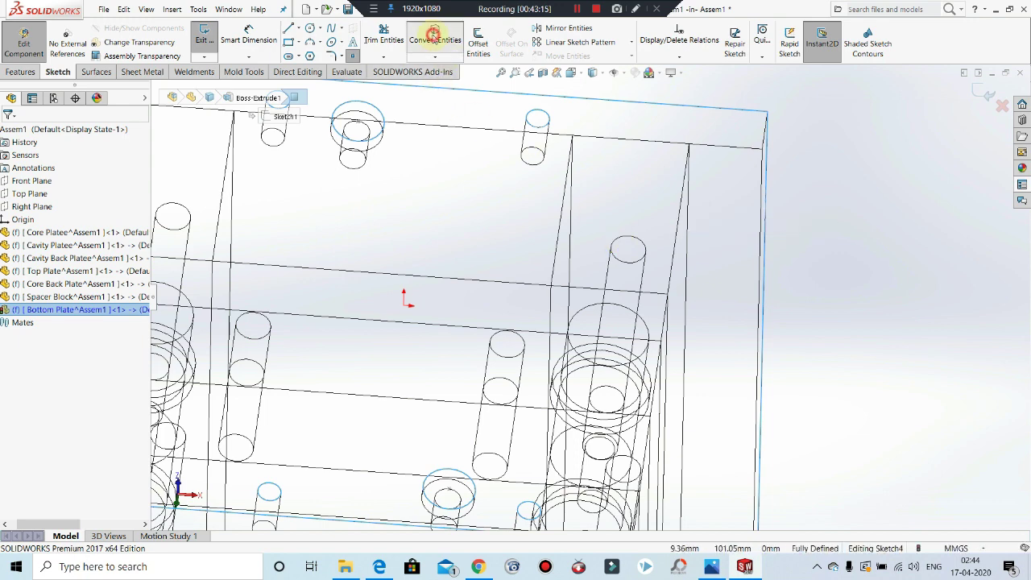
left_click(628, 242)
scroll(690, 223, "up", 3)
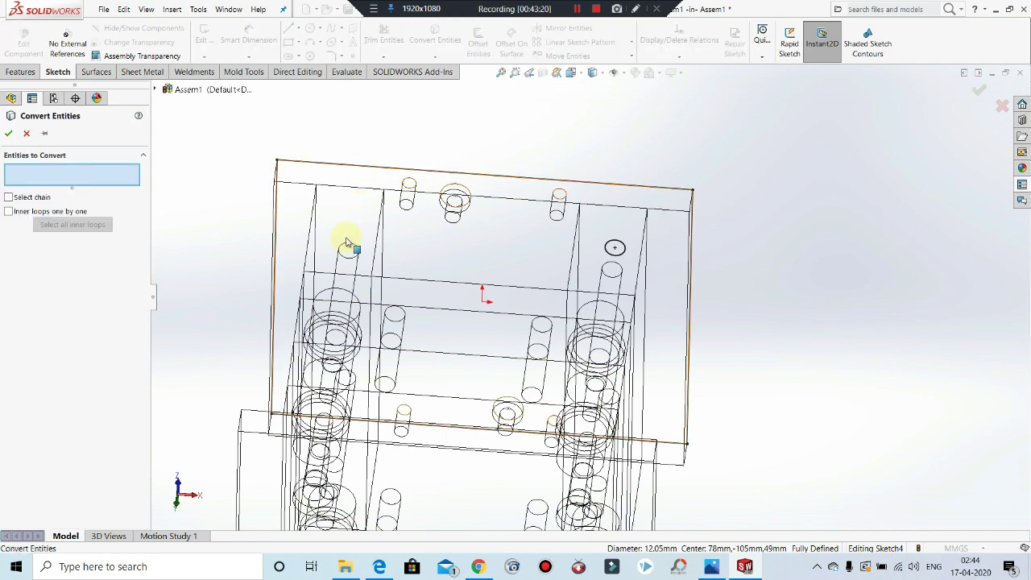
Step: Convert the other three spacer block screw hole edges into sketch circles and finish the sketch
left_click(368, 392)
middle_click_drag(368, 391, 336, 360)
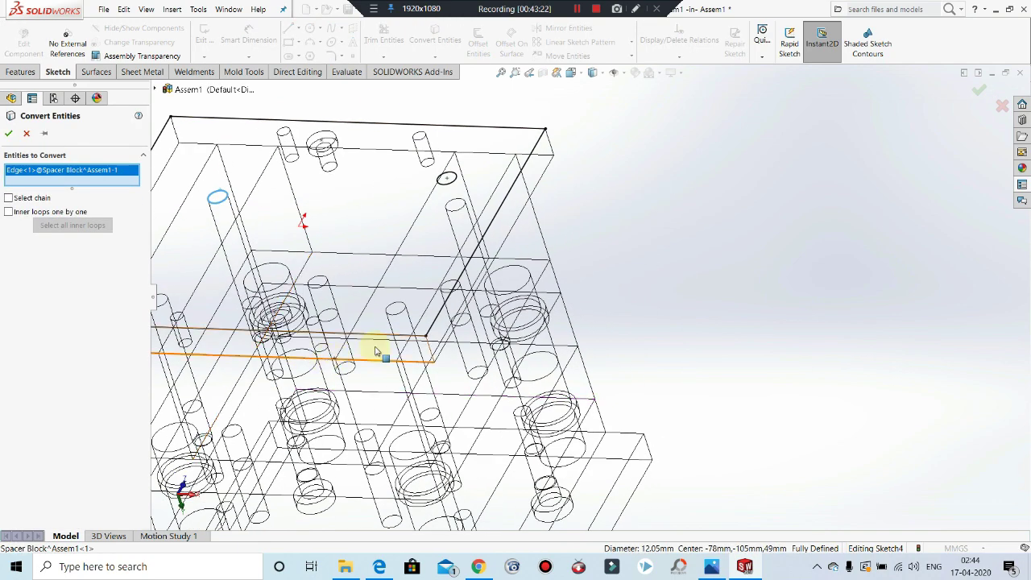
scroll(298, 322, "up", 3)
scroll(402, 281, "down", 3)
left_click(401, 279)
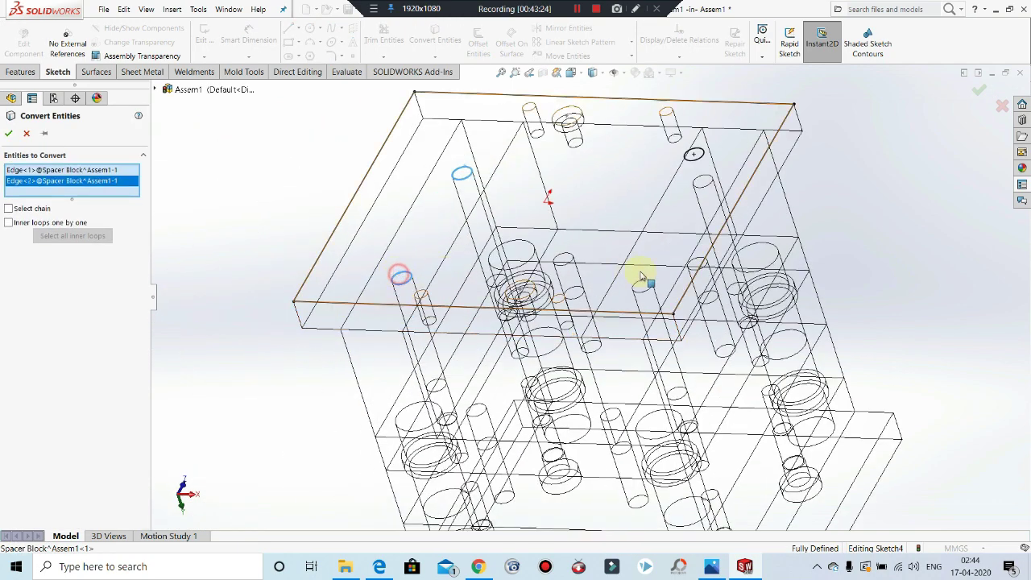
left_click(644, 284)
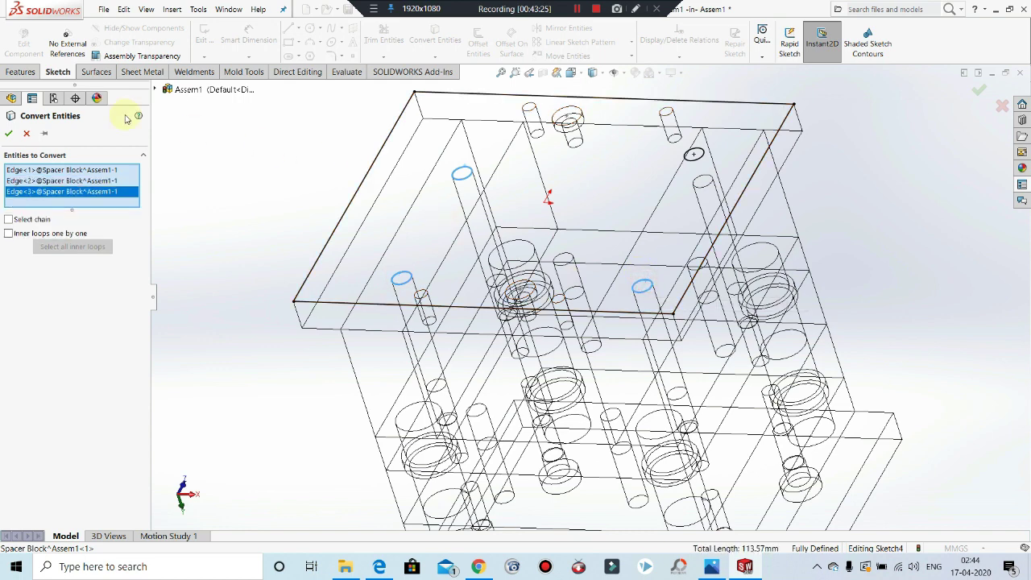
left_click(12, 135)
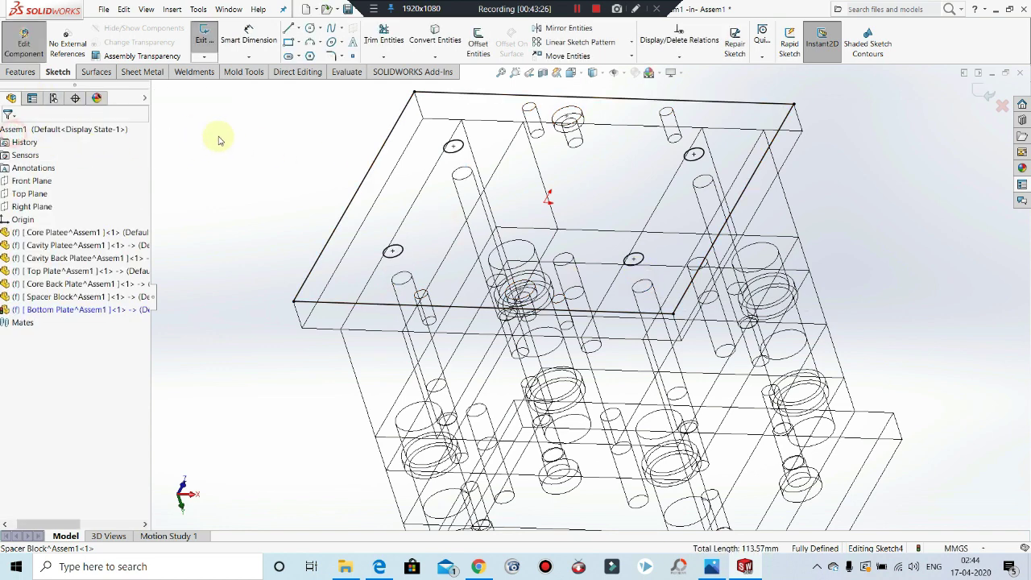
left_click(203, 36)
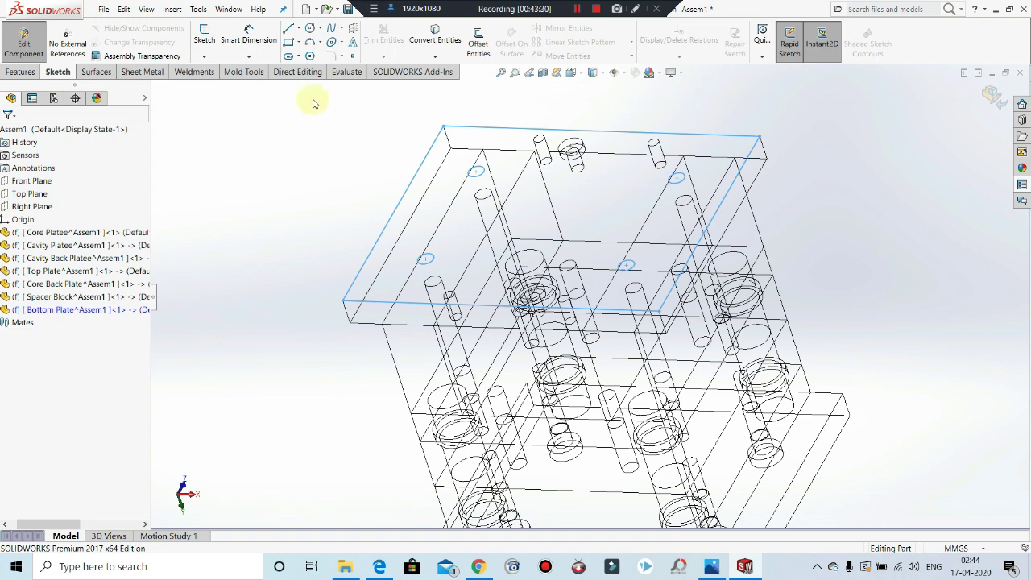
Step: Start a Hole Wizard counterbore and use a 3D sketch to position holes at the four converted circle centres on the bottom plate
left_click(24, 71)
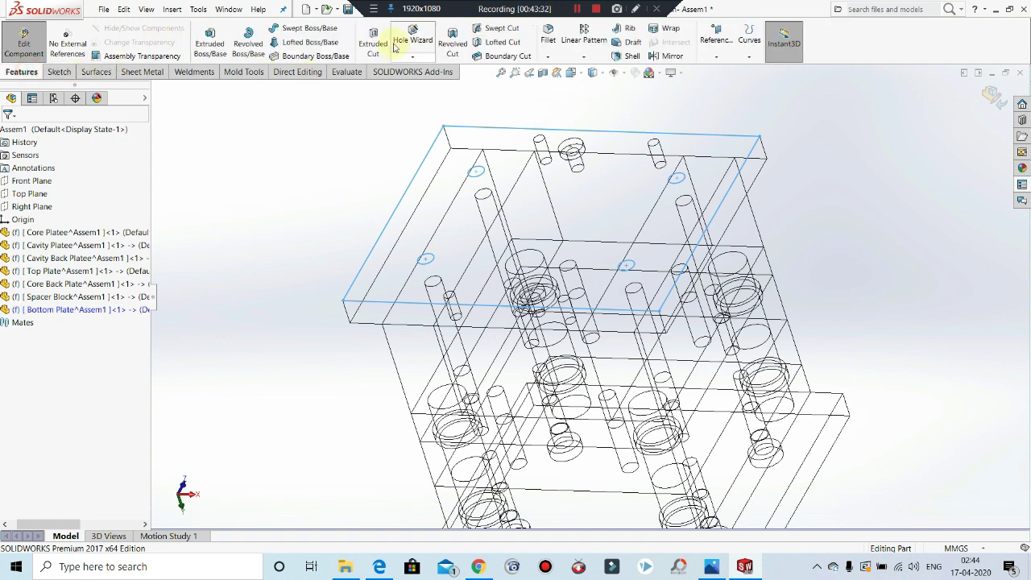
left_click(419, 37)
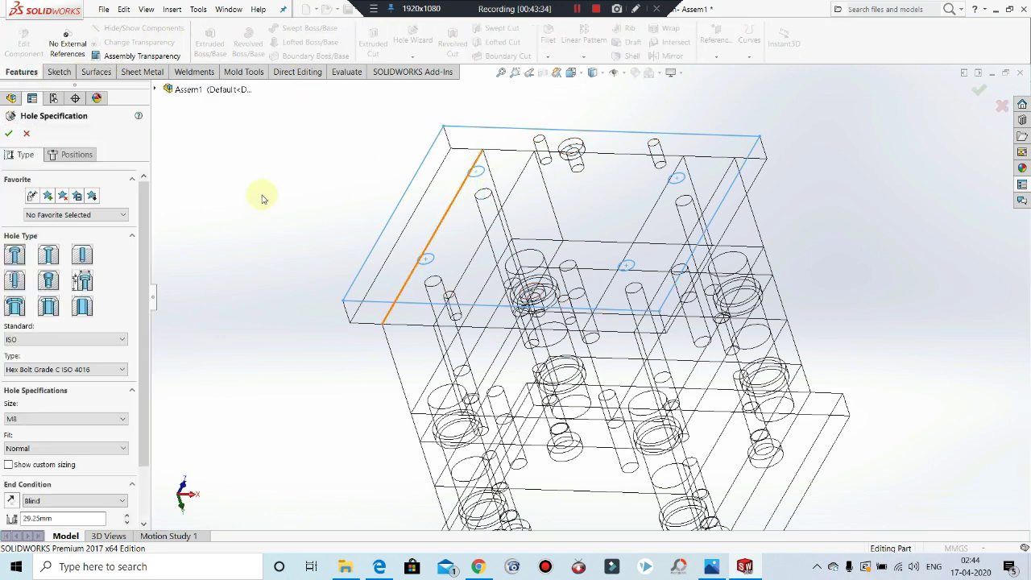
left_click(69, 154)
left_click(70, 270)
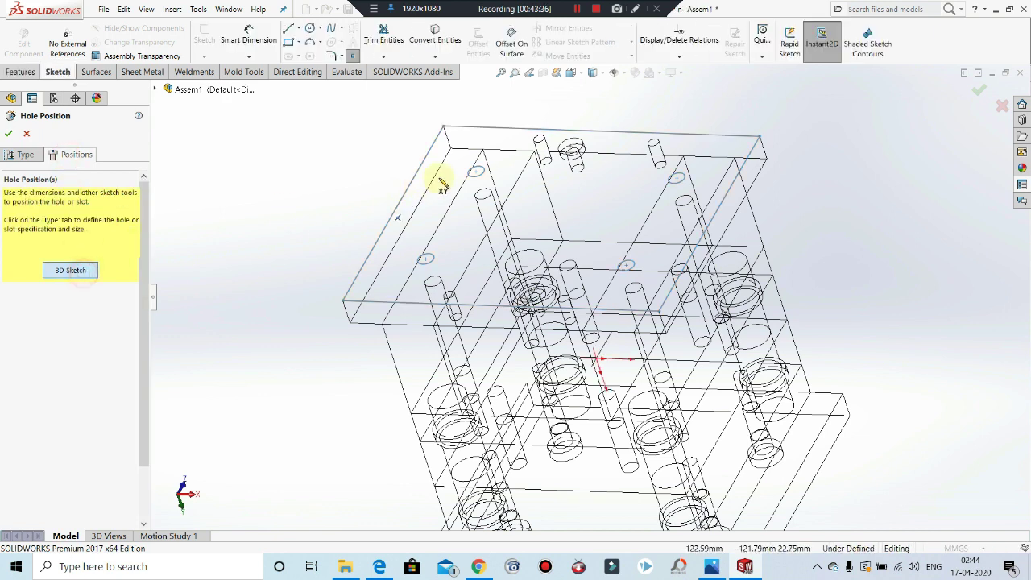
left_click(476, 171)
left_click(453, 231)
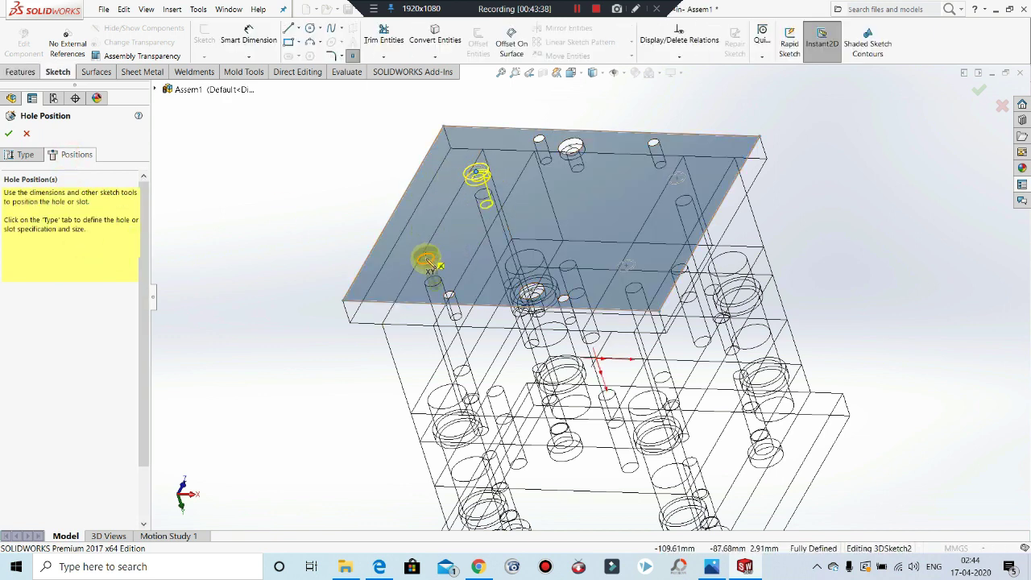
left_click(427, 258)
left_click(677, 183)
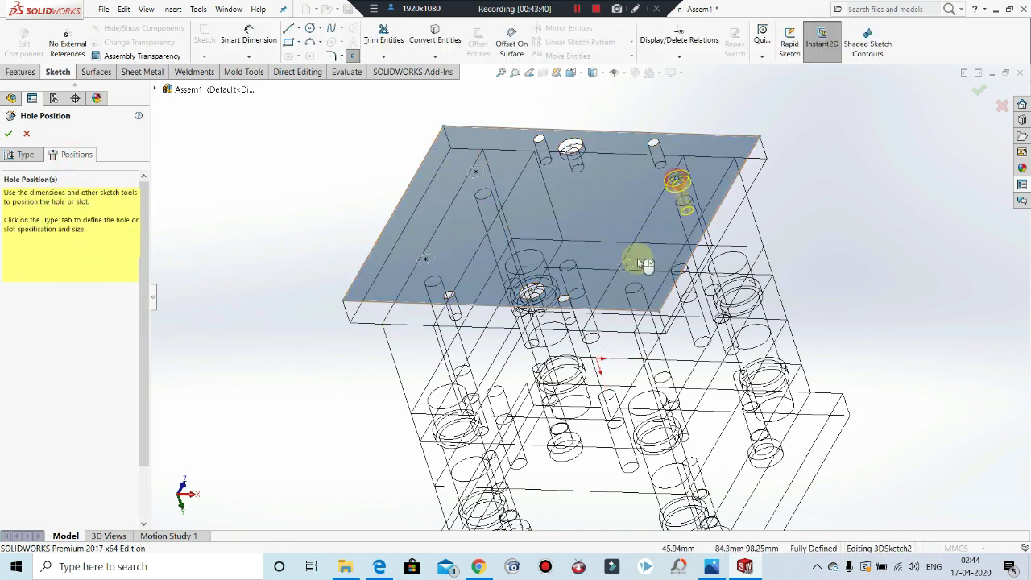
left_click(627, 268)
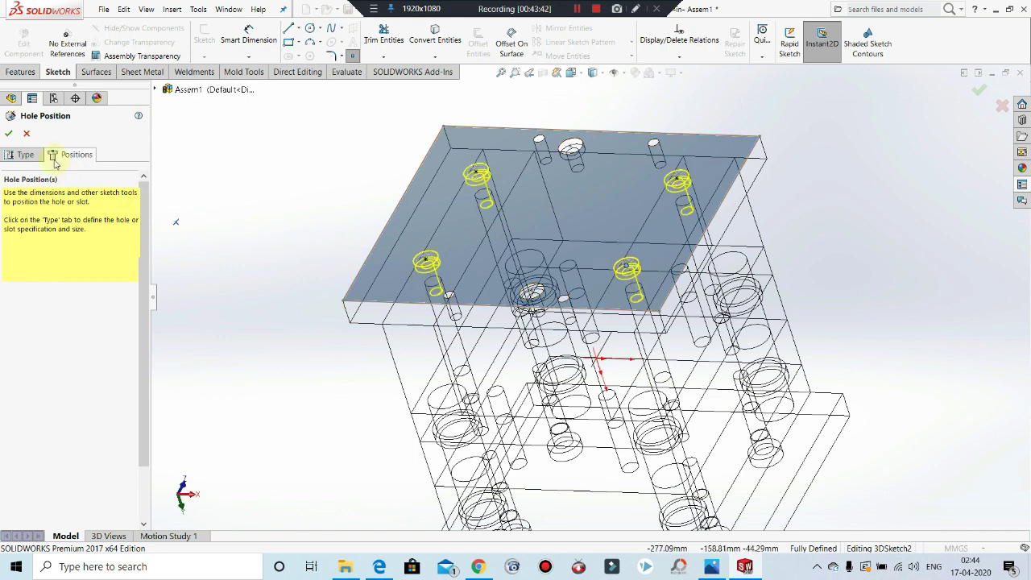
Step: Set the four counterbored holes' size to M12 and create them
left_click(29, 153)
left_click(64, 420)
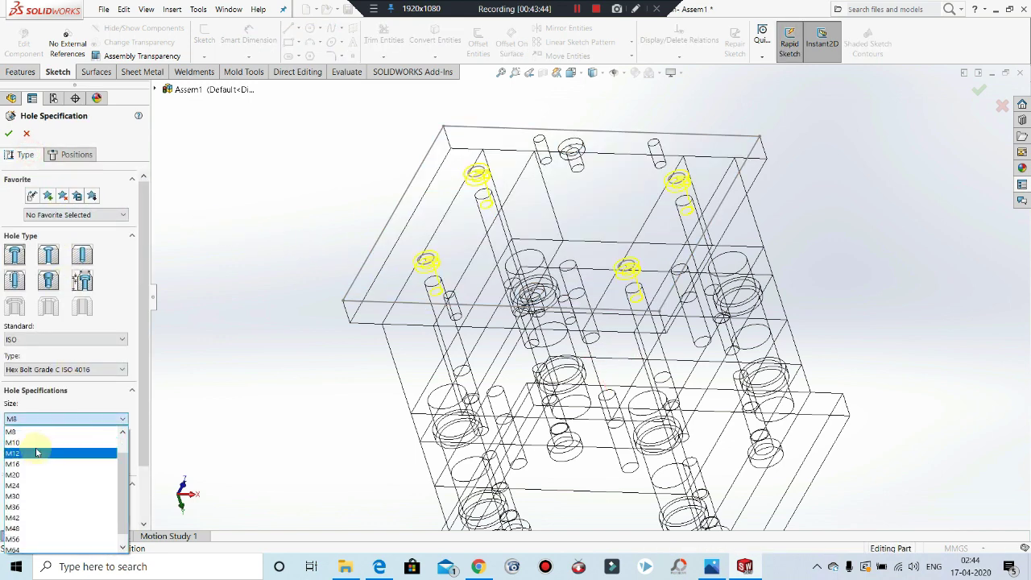
left_click(35, 453)
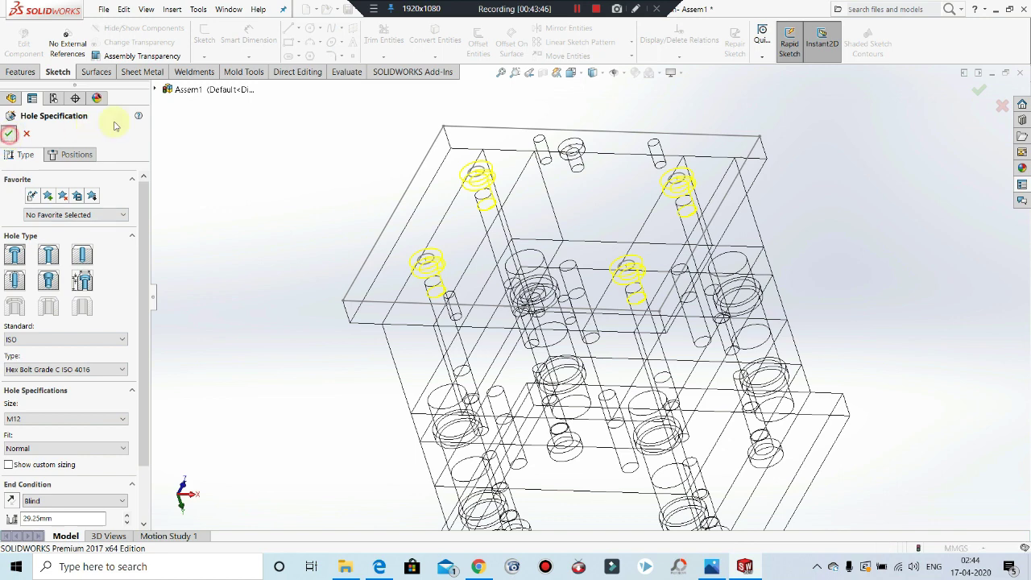
key("Return")
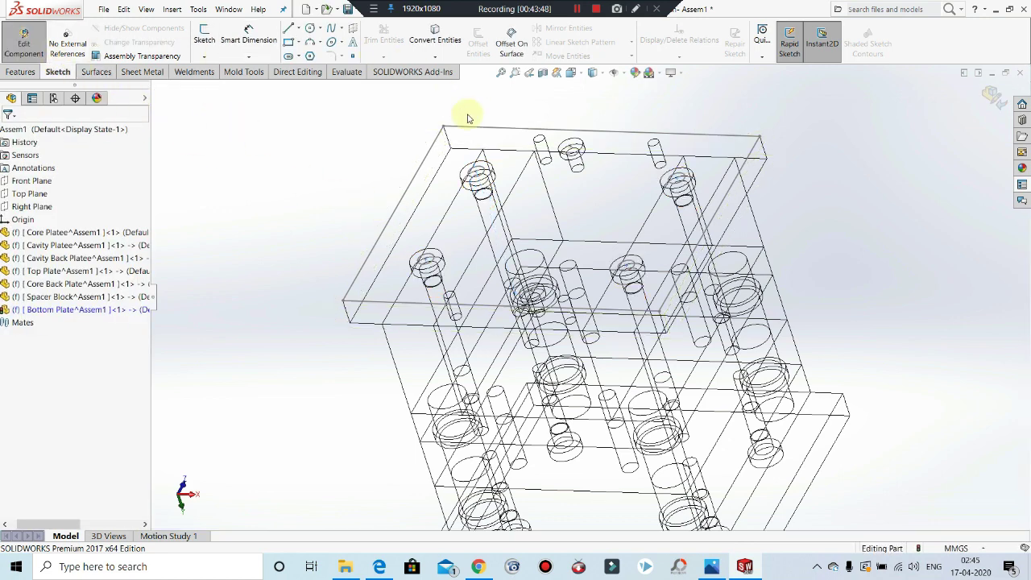
Step: Show the assembly shaded with edges and hide the sketches used to position the bottom plate's counterbored holes
left_click(607, 77)
left_click(594, 87)
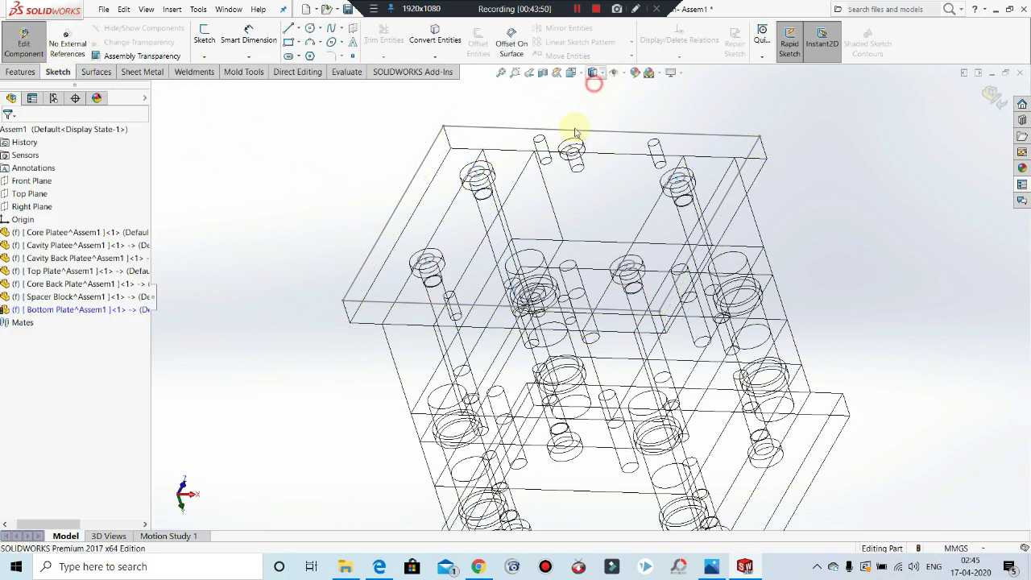
mouse_move(538, 214)
middle_mouse_down()
mouse_move(556, 293)
mouse_move(552, 255)
mouse_move(509, 202)
mouse_move(460, 172)
mouse_move(470, 175)
middle_mouse_up()
right_click(475, 177)
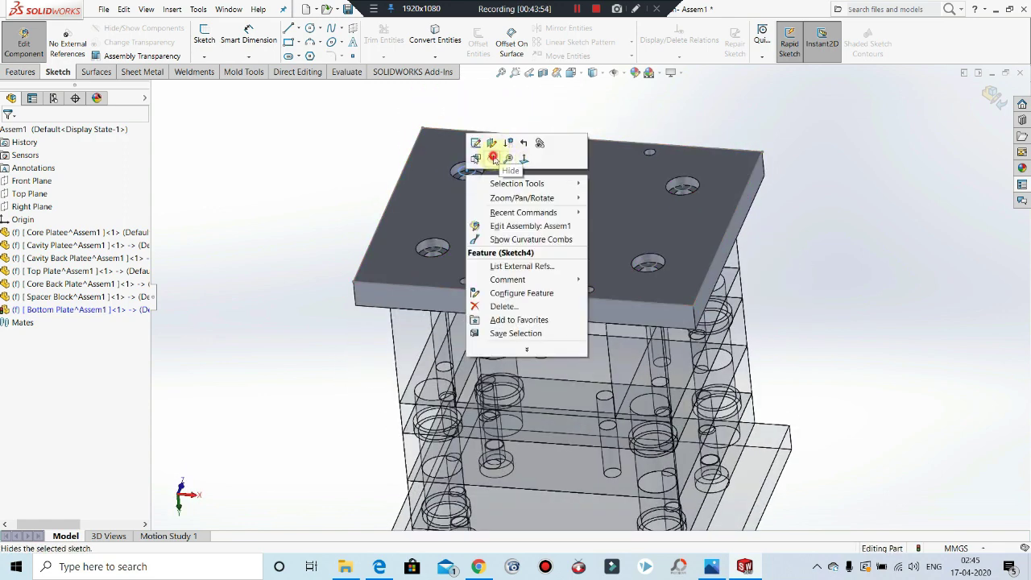
left_click(336, 139)
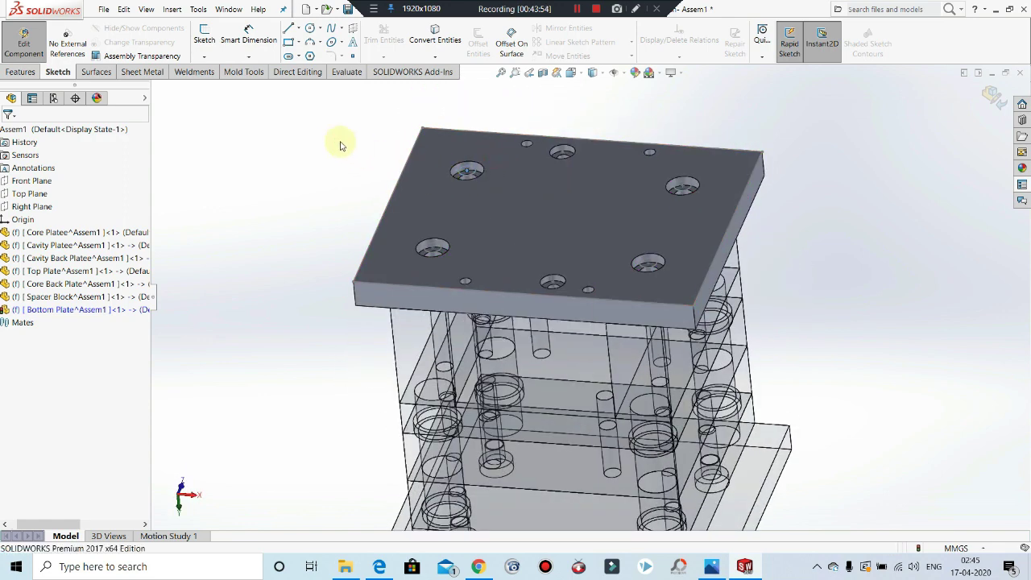
right_click(559, 155)
left_click(586, 138)
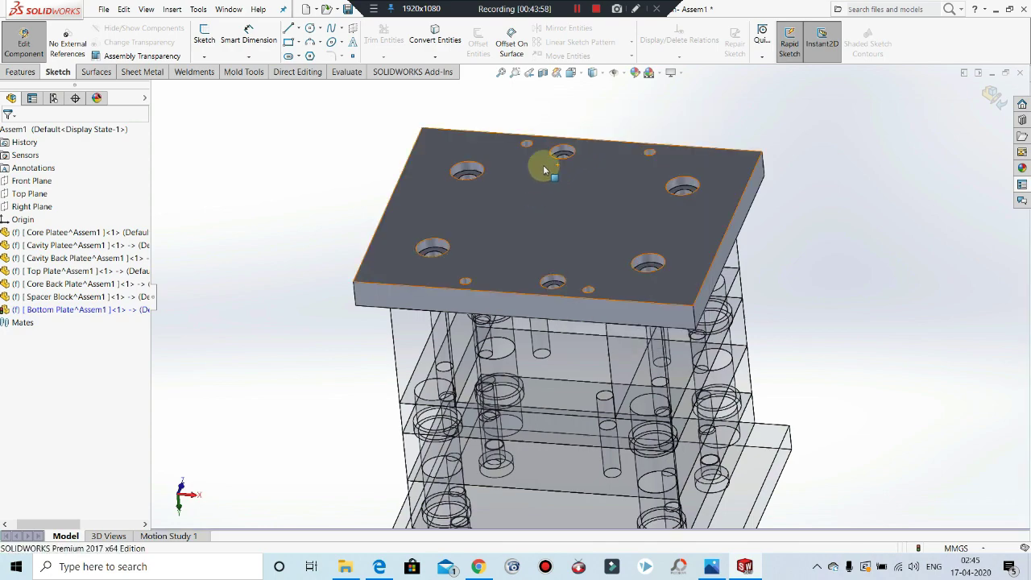
Step: Finish editing the bottom plate and return to the assembly
mouse_move(567, 273)
middle_mouse_down()
mouse_move(574, 345)
mouse_move(651, 433)
mouse_move(748, 396)
mouse_move(766, 246)
mouse_move(712, 320)
middle_mouse_up()
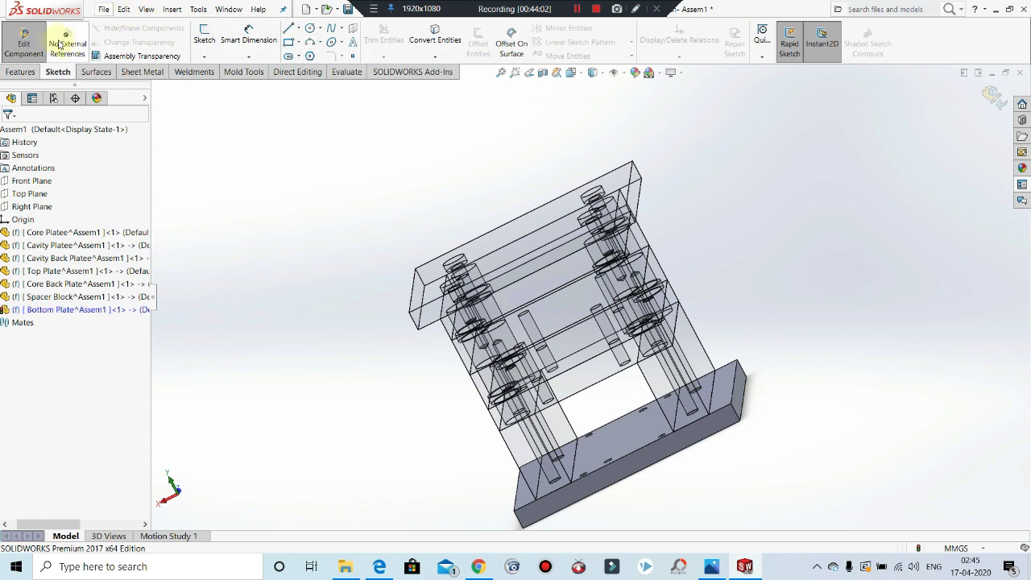
left_click(24, 42)
left_click(335, 179)
Step: Examine the finished bottom plate's holes between the spacer blocks and the whole plate stack from several angles
middle_click_drag(545, 283, 596, 355)
scroll(596, 355, "up", 2)
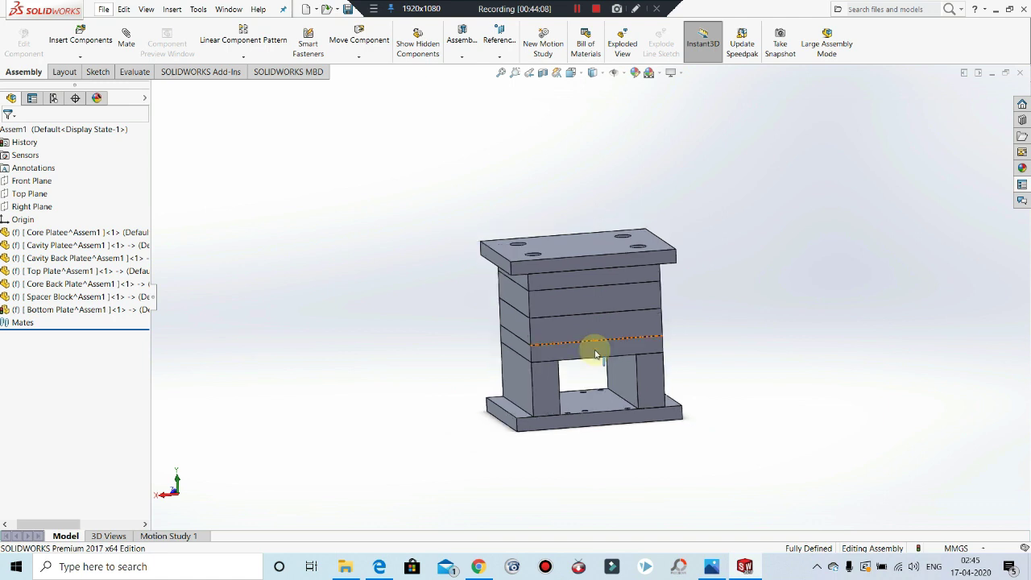
scroll(621, 438, "up", 1)
scroll(621, 396, "down", 5)
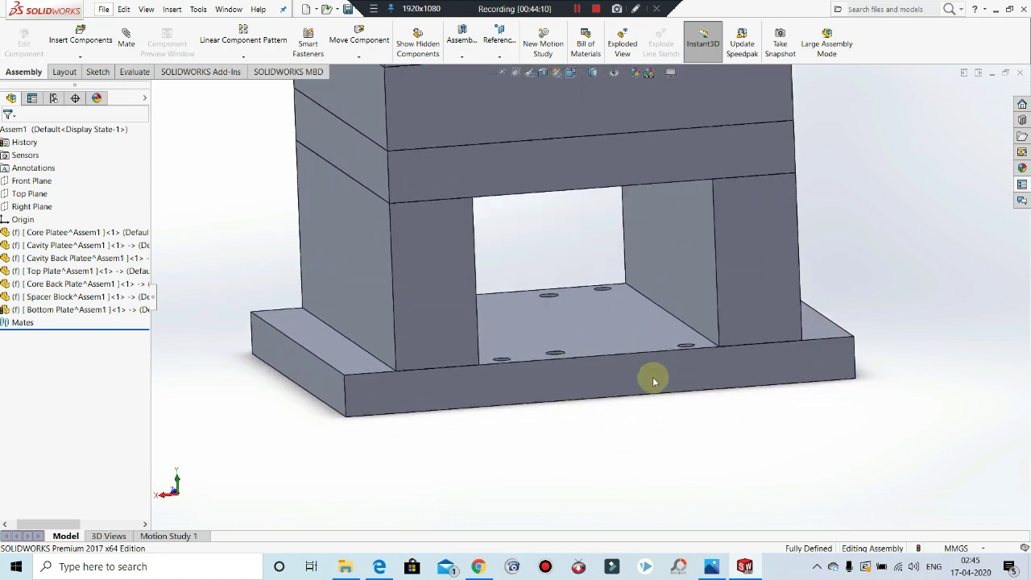
mouse_move(652, 379)
middle_mouse_down()
mouse_move(660, 336)
mouse_move(651, 393)
middle_mouse_up()
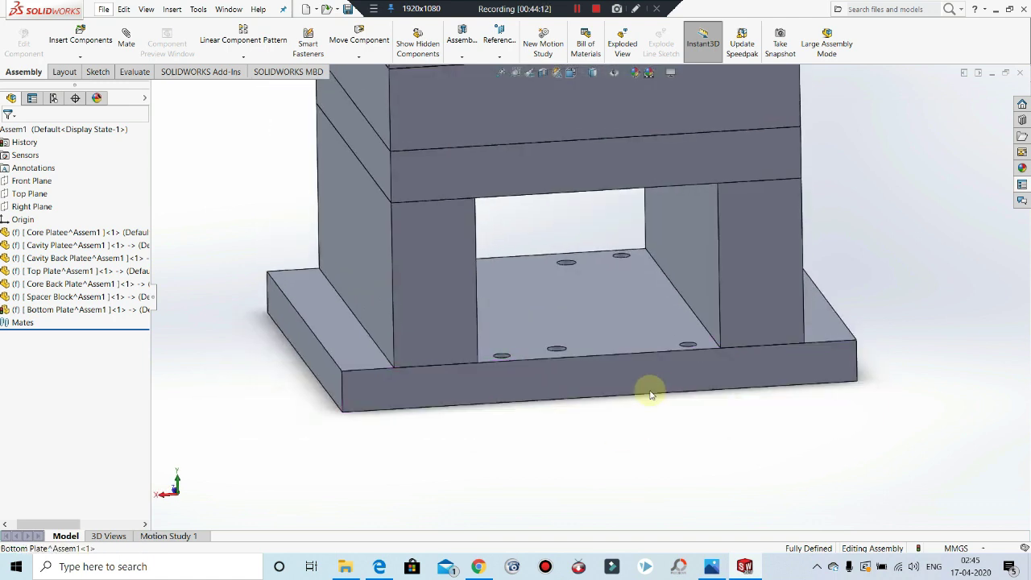
scroll(651, 393, "up", 5)
middle_click_drag(646, 315, 656, 261)
scroll(671, 200, "up", 2)
scroll(681, 289, "down", 3)
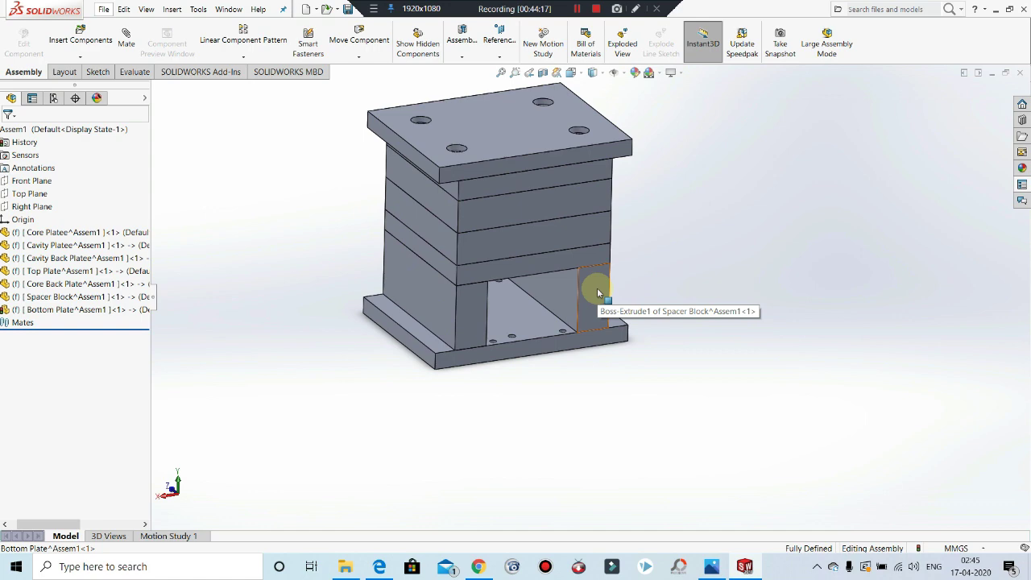
Step: Create a reference plane offset 7 mm above the bottom plate's upper face, following the MAX_MOULD_BASE drawing
left_click(498, 42)
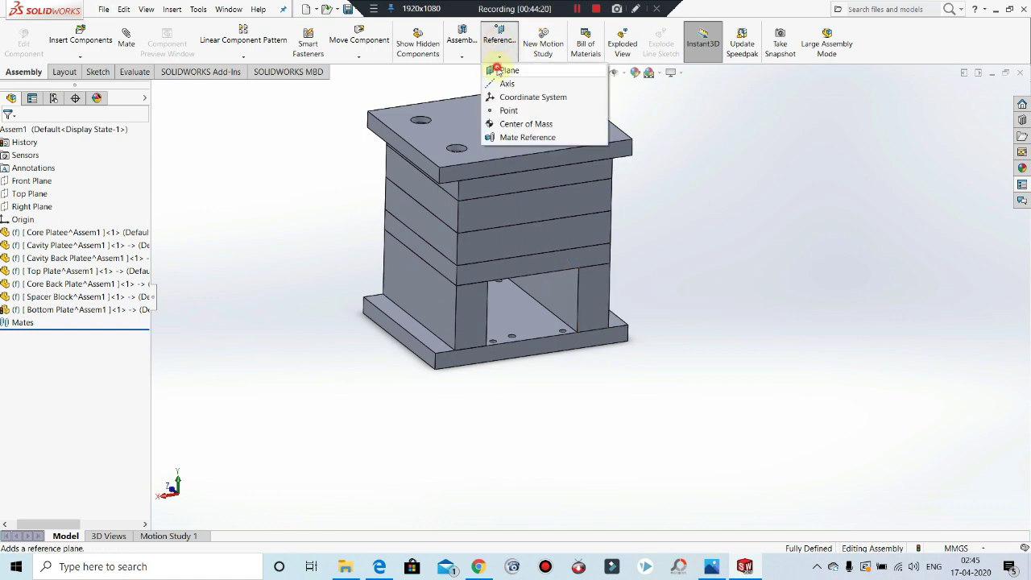
left_click(384, 567)
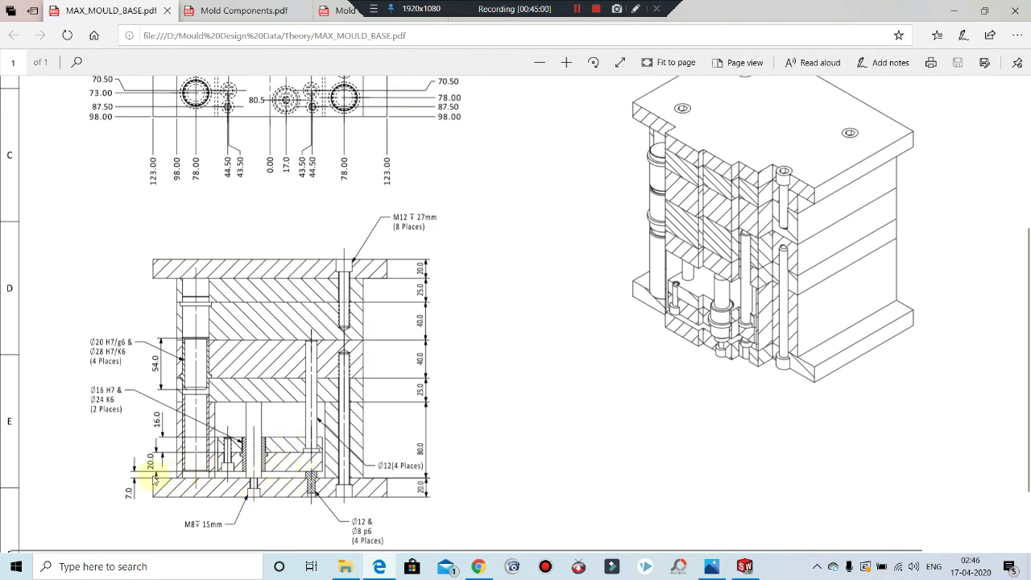
key("alt+Tab")
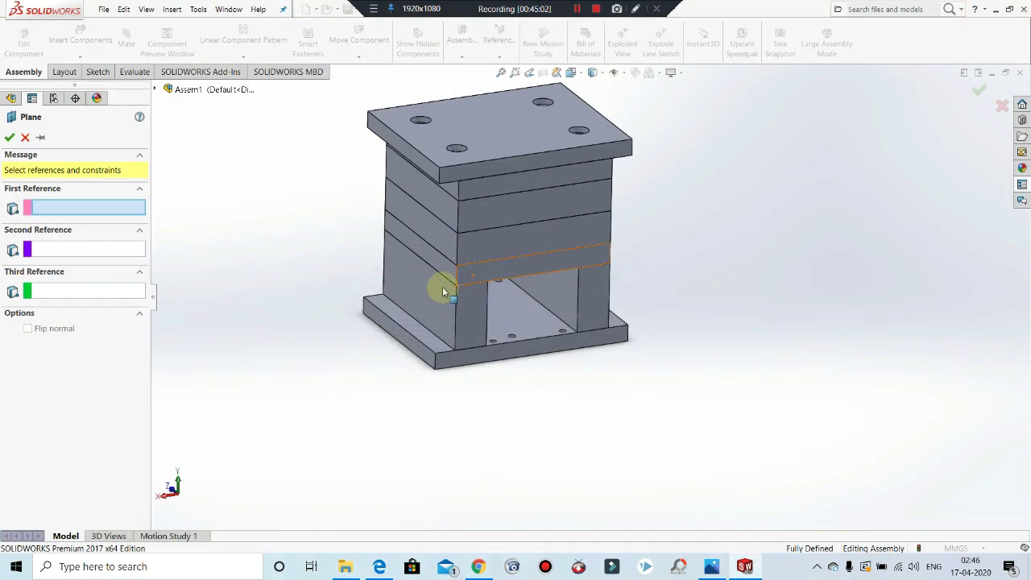
left_click(511, 315)
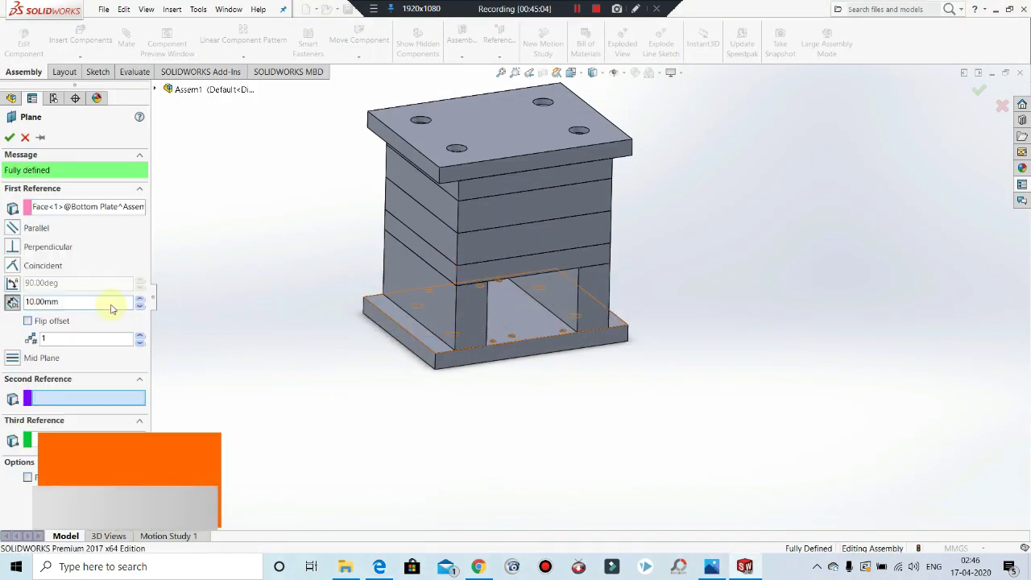
type("7")
key("Return")
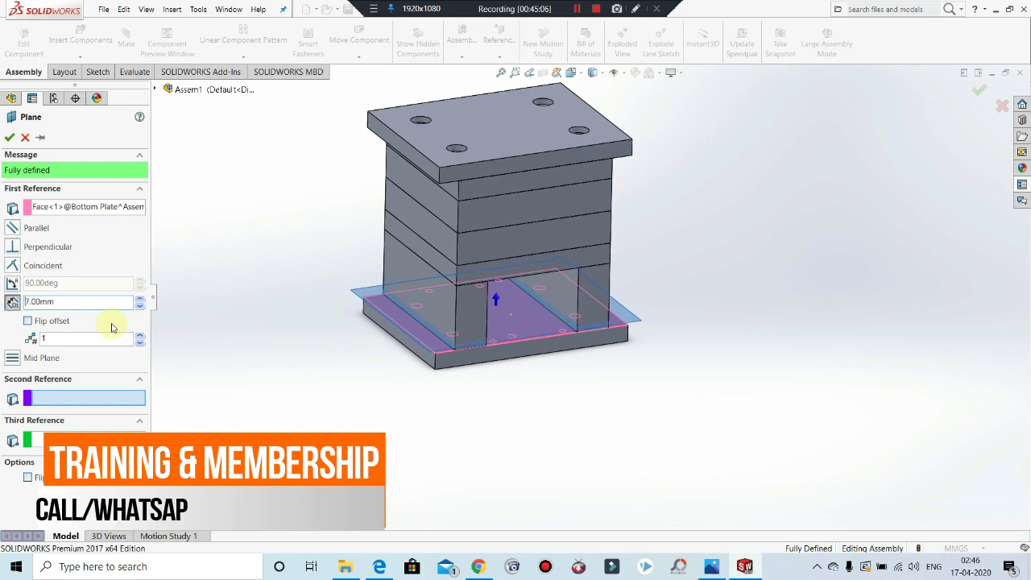
left_click(10, 137)
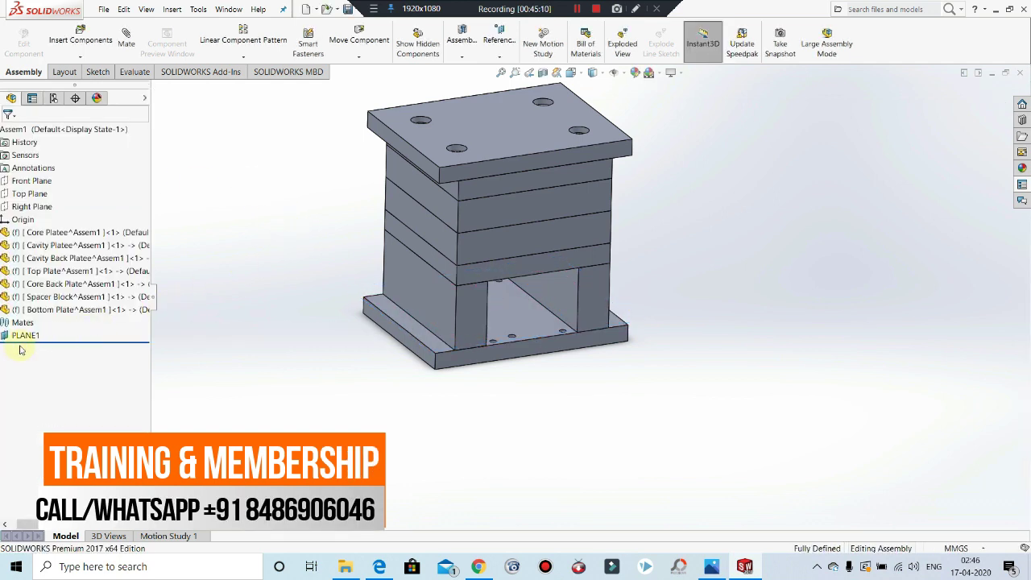
left_click(186, 290)
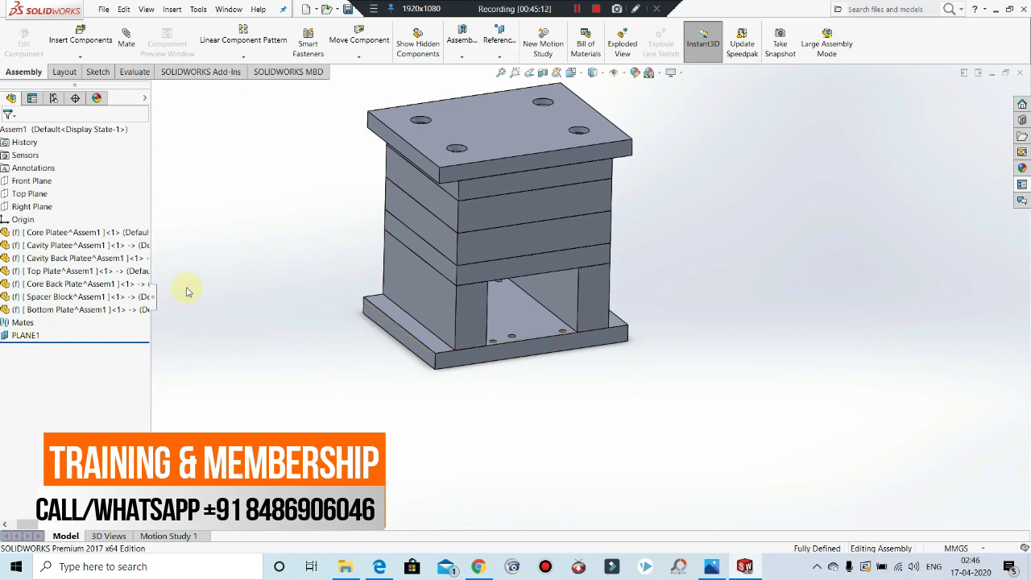
left_click(80, 37)
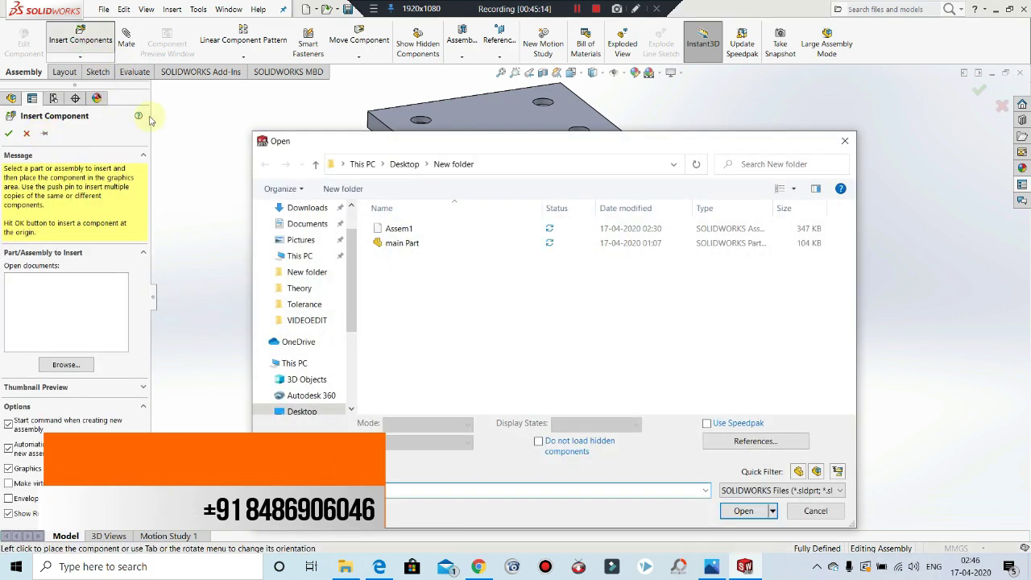
key("Escape")
key("Escape")
Step: Insert a new virtual part into the assembly and rename it Ejector Plate
left_click(87, 57)
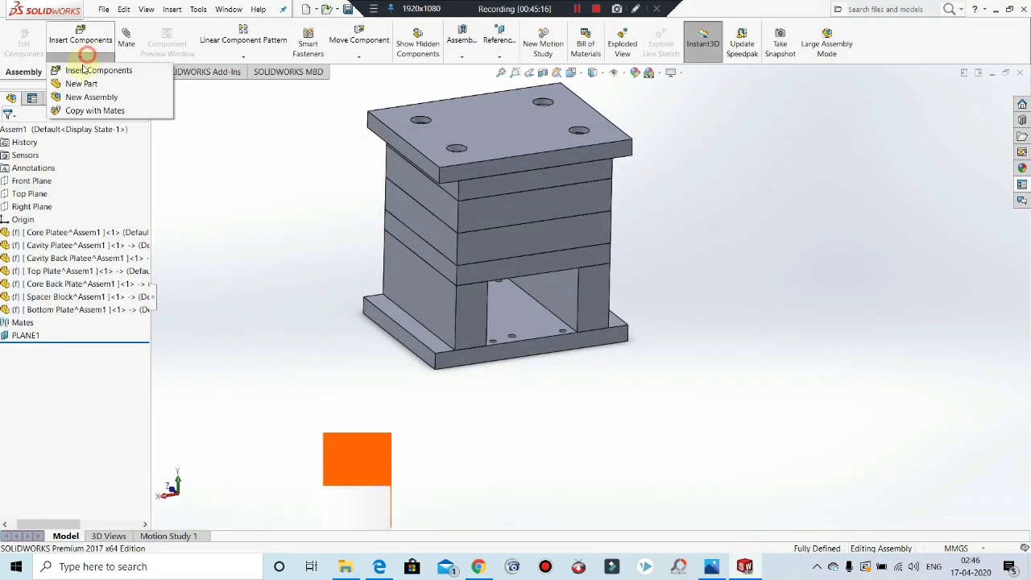
left_click(81, 84)
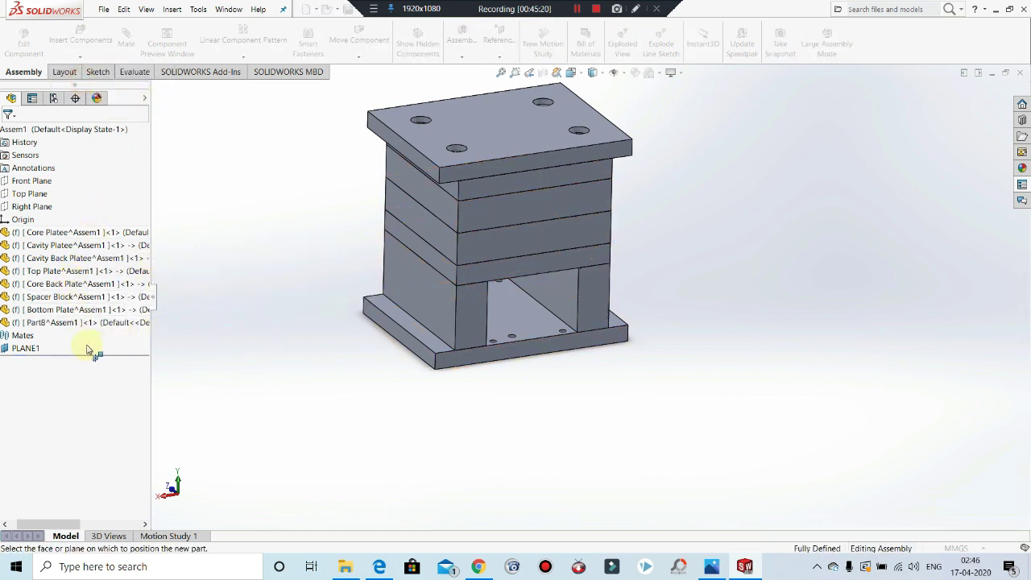
left_click(211, 318)
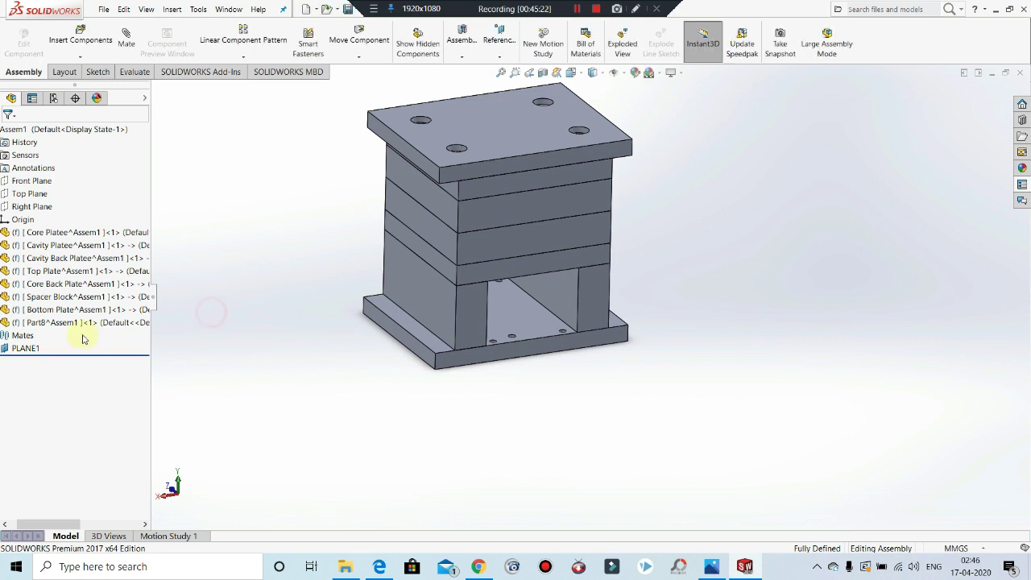
left_click(77, 323)
right_click(78, 324)
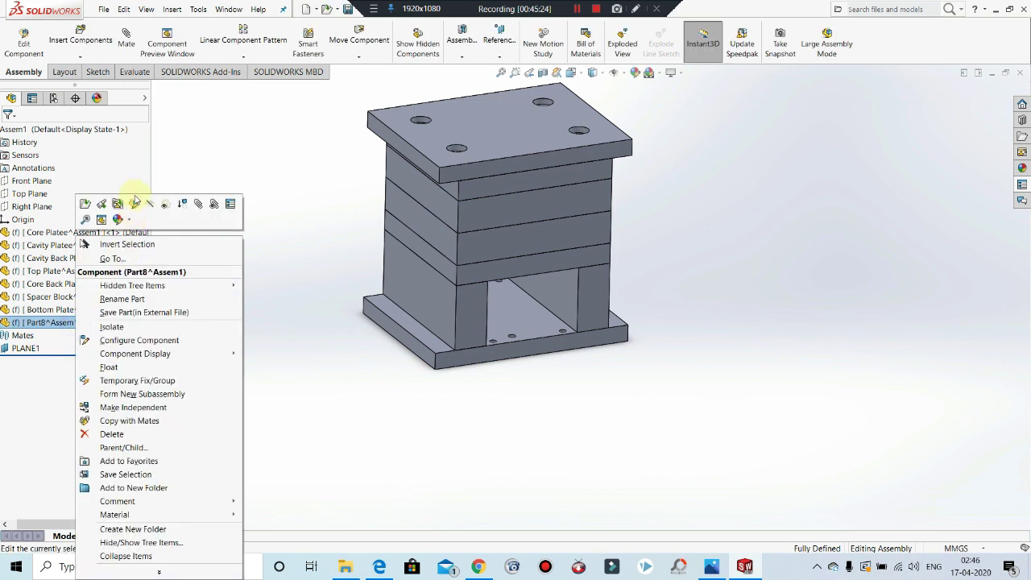
left_click(133, 299)
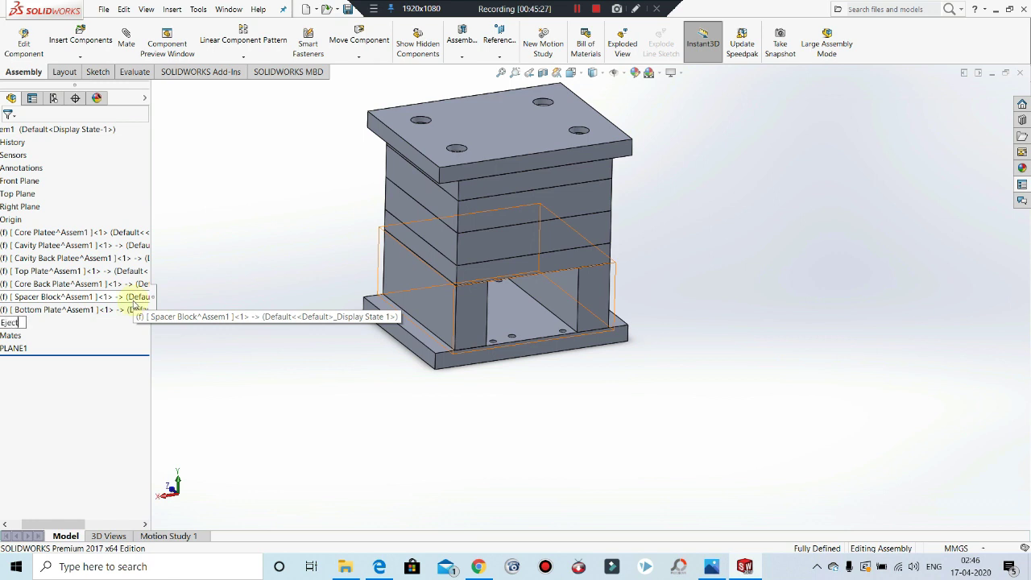
type("Ejector Plate")
key("Return")
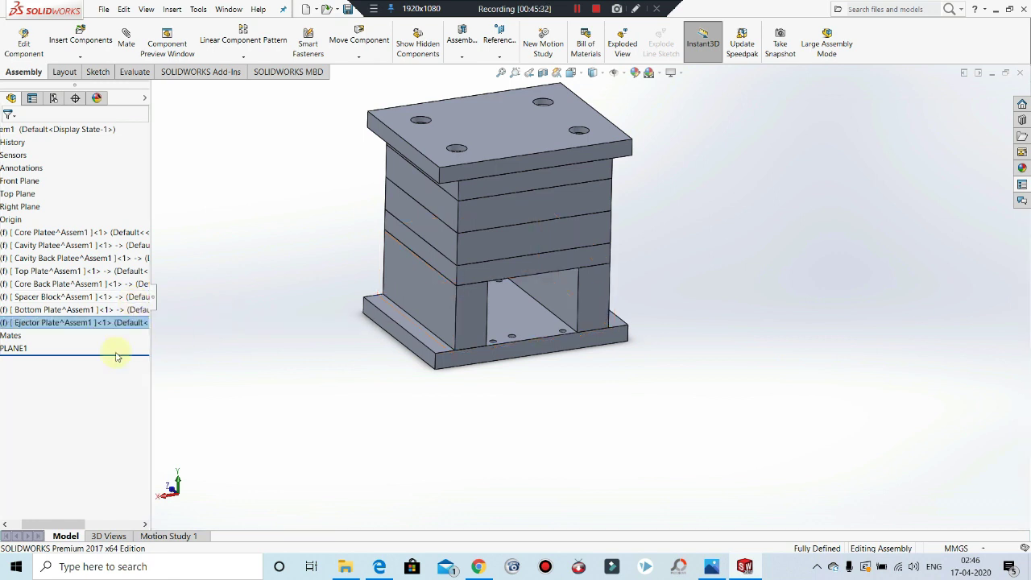
Step: Edit the Ejector Plate within the assembly and start a sketch on PLANE1 above the bottom plate
right_click(69, 322)
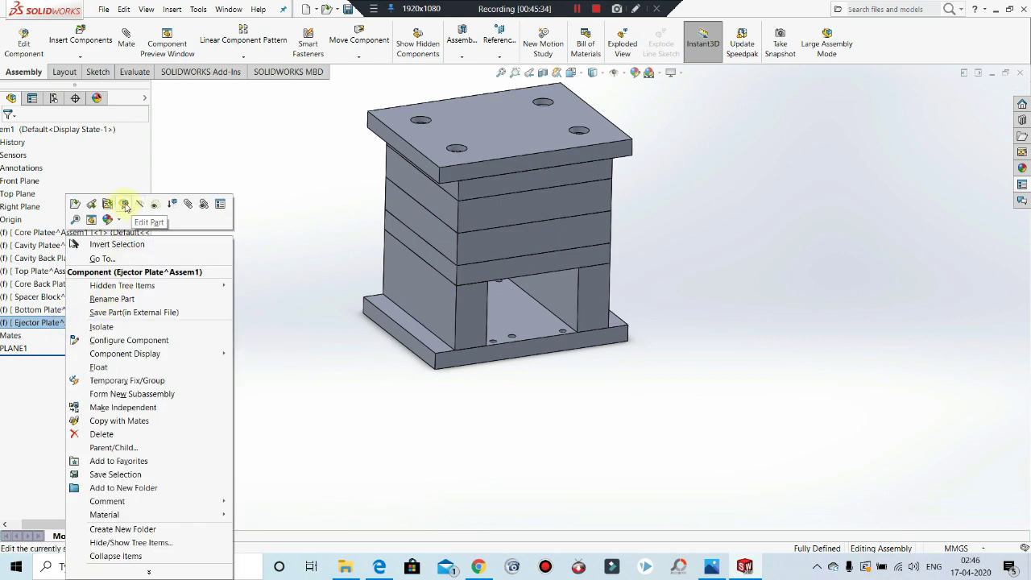
left_click(123, 207)
left_click(313, 343)
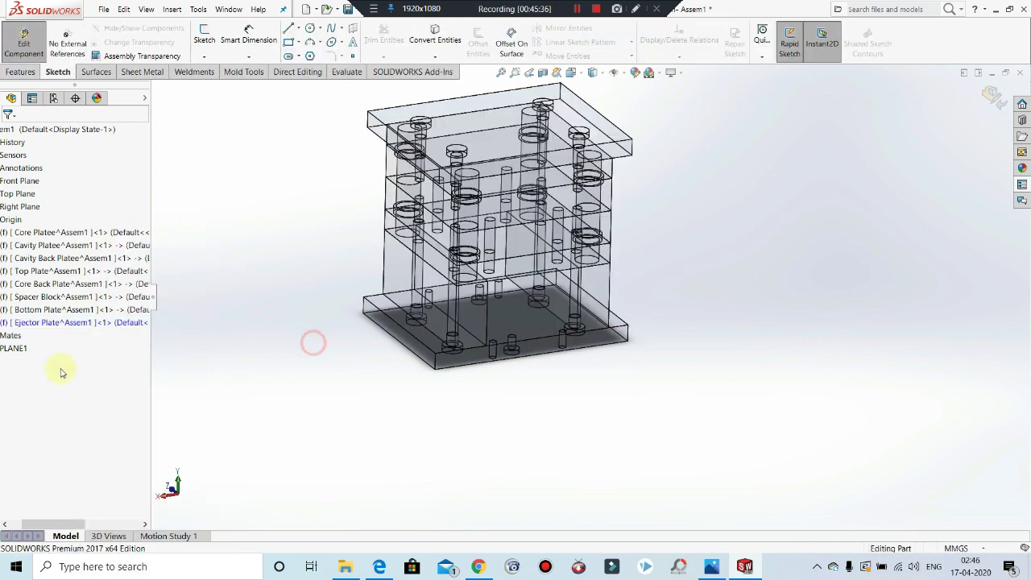
left_click_drag(69, 526, 50, 526)
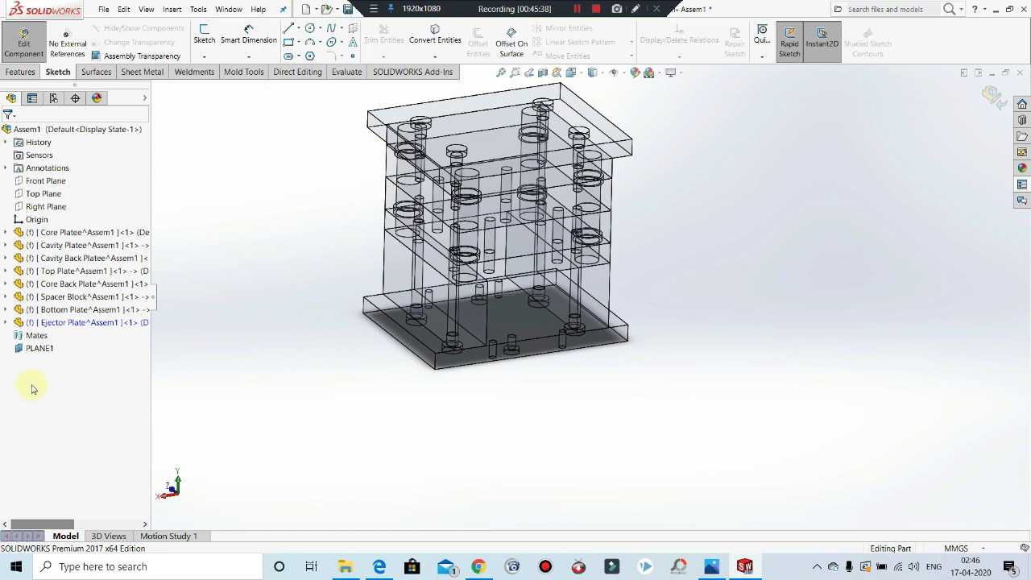
left_click(41, 348)
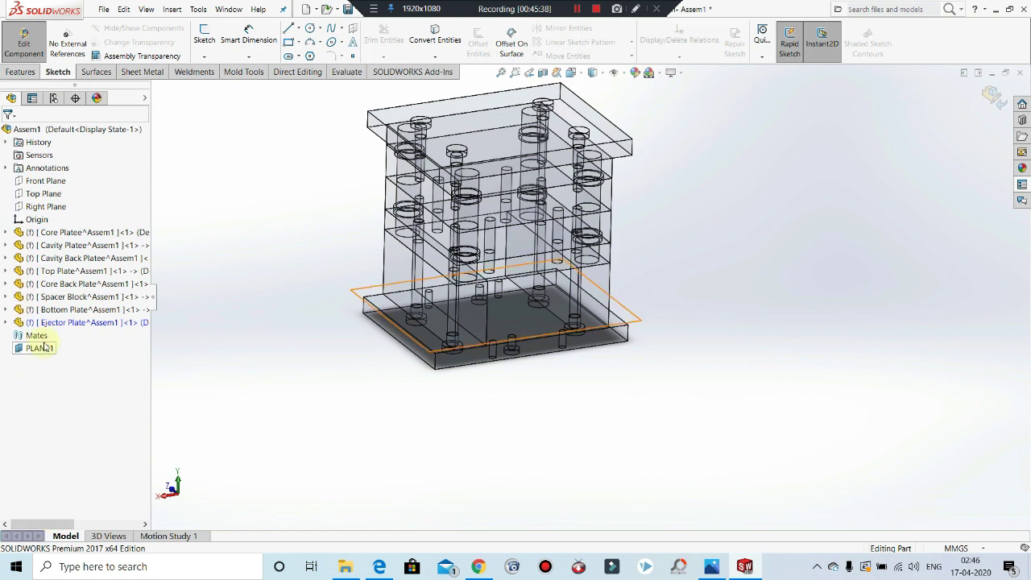
left_click(204, 36)
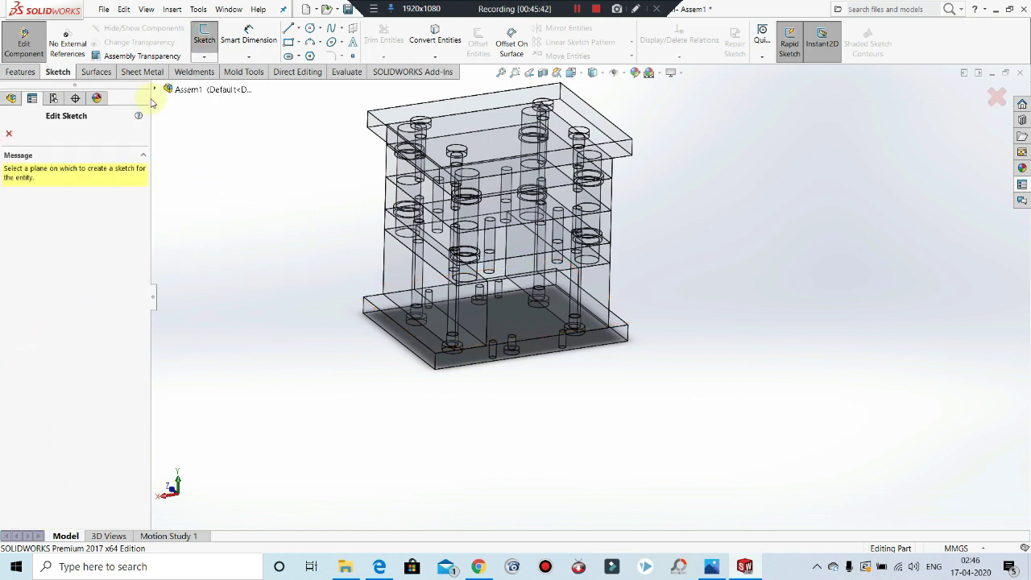
left_click(155, 91)
left_click(197, 306)
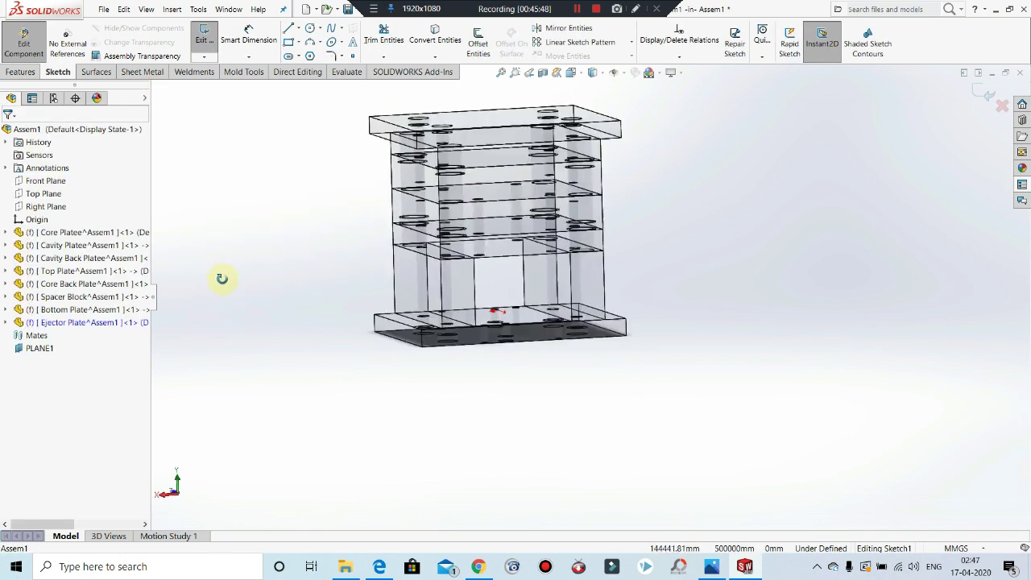
Step: Examine the ejector plate's position between the spacer blocks in the MAX_MOULD_BASE drawing's section and plan views
middle_click_drag(221, 278, 299, 382)
left_click(389, 299)
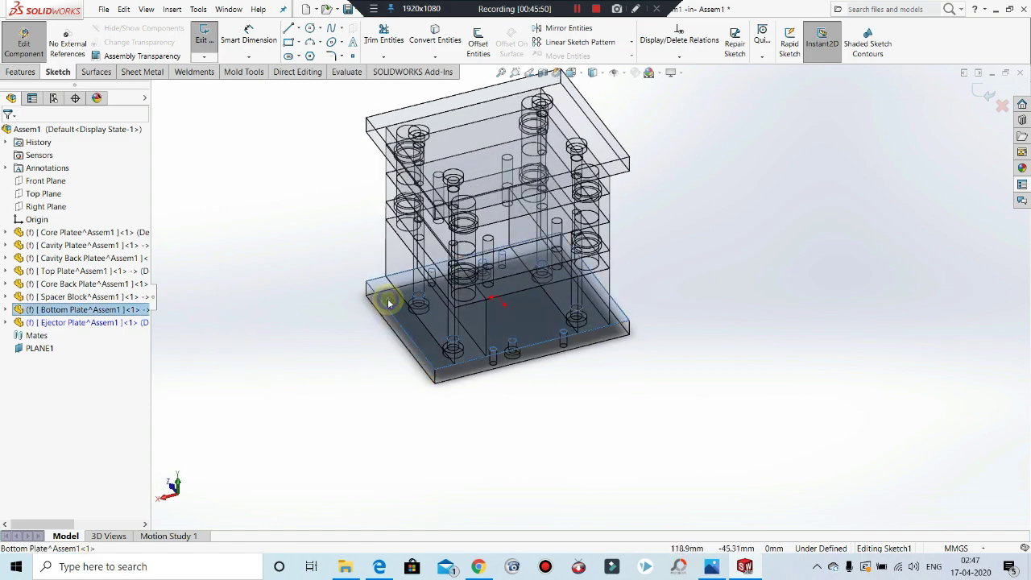
right_click(389, 302)
left_click(295, 300)
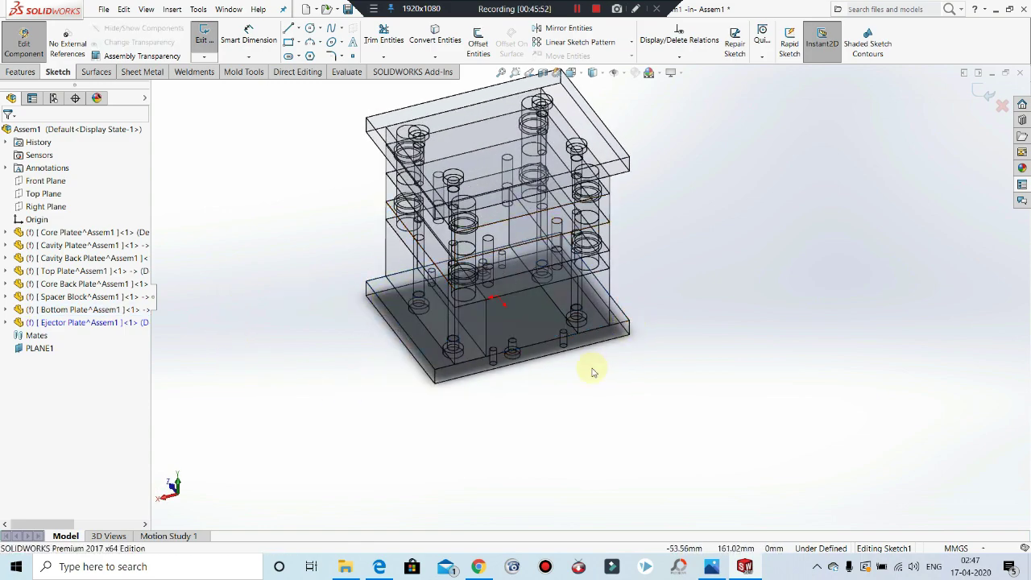
middle_click_drag(592, 372, 553, 363)
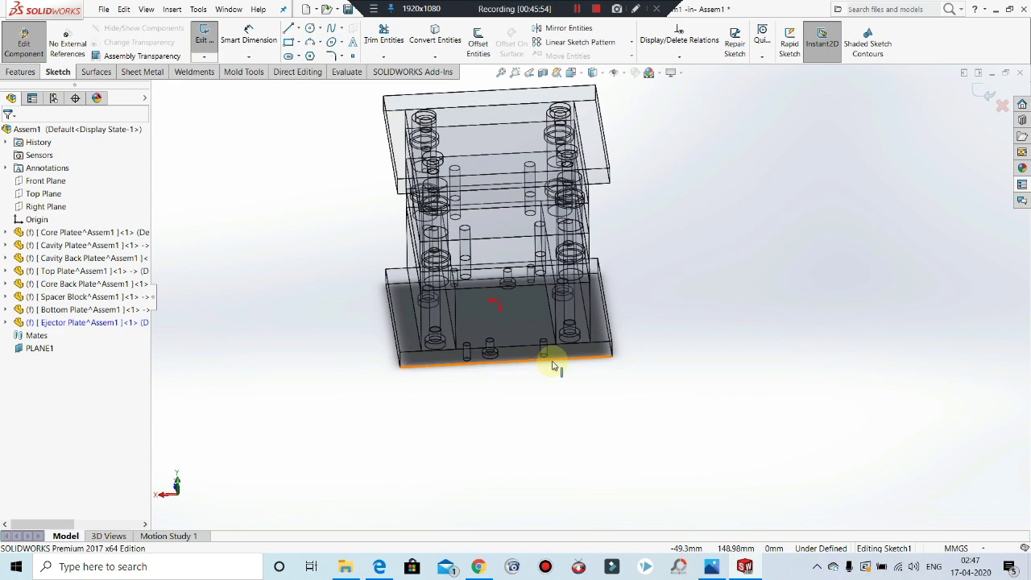
left_click(390, 571)
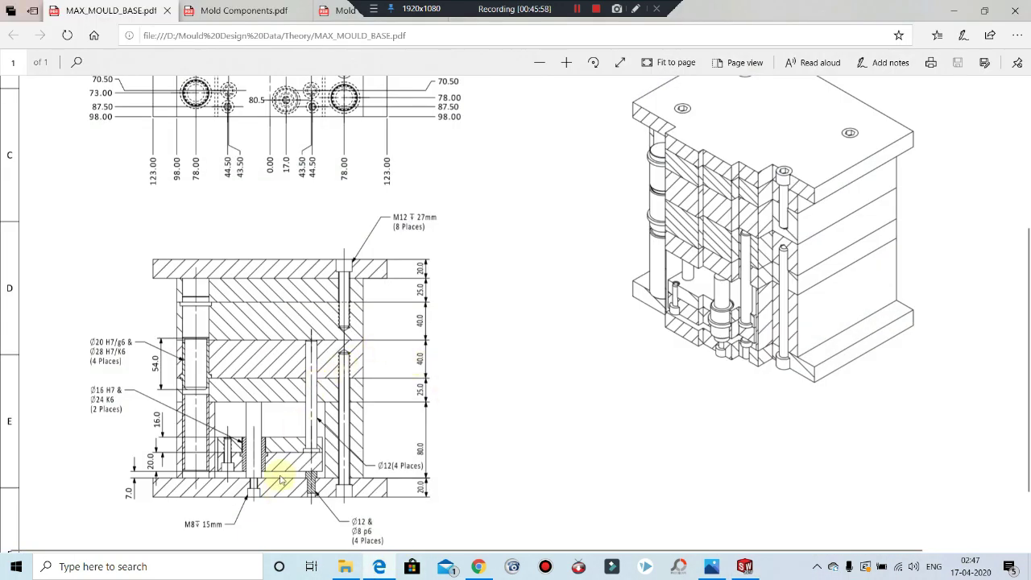
scroll(276, 230, "up", 5)
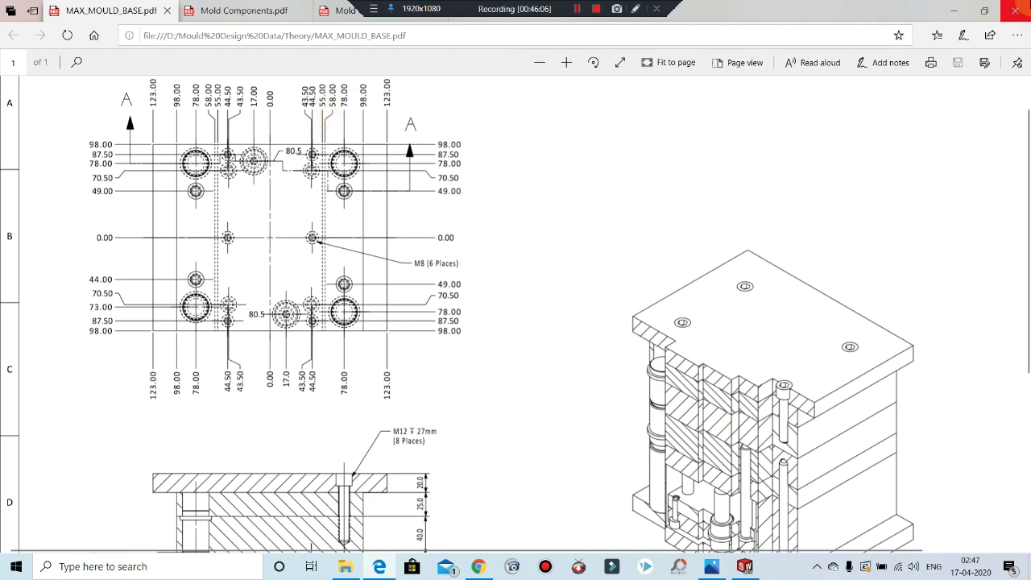
left_click(956, 12)
Step: Offset the lower inner edge of the spacer block on the negative X side 3 mm inward into the gap
middle_click_drag(555, 395, 541, 342)
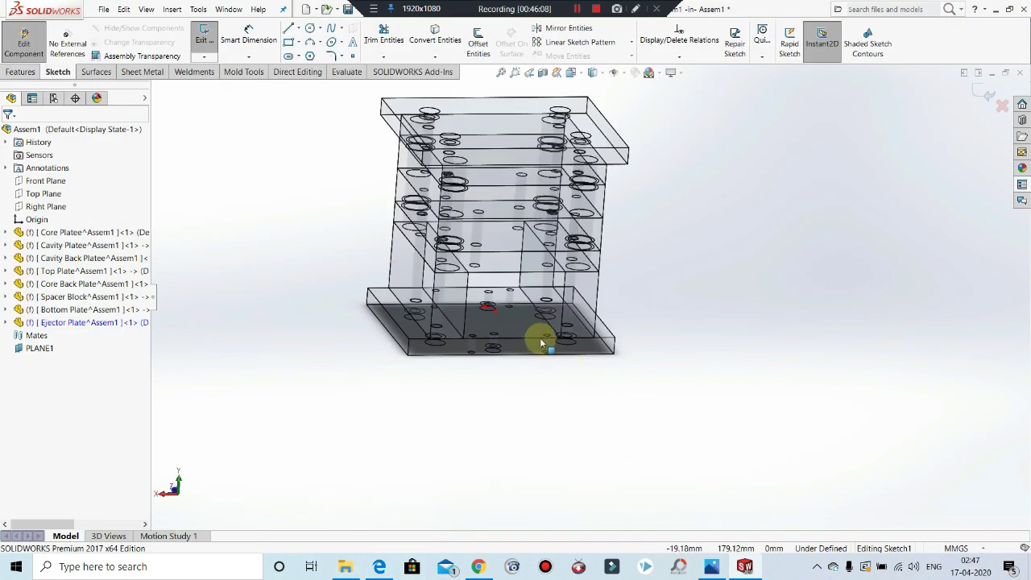
scroll(542, 342, "down", 5)
left_click(478, 42)
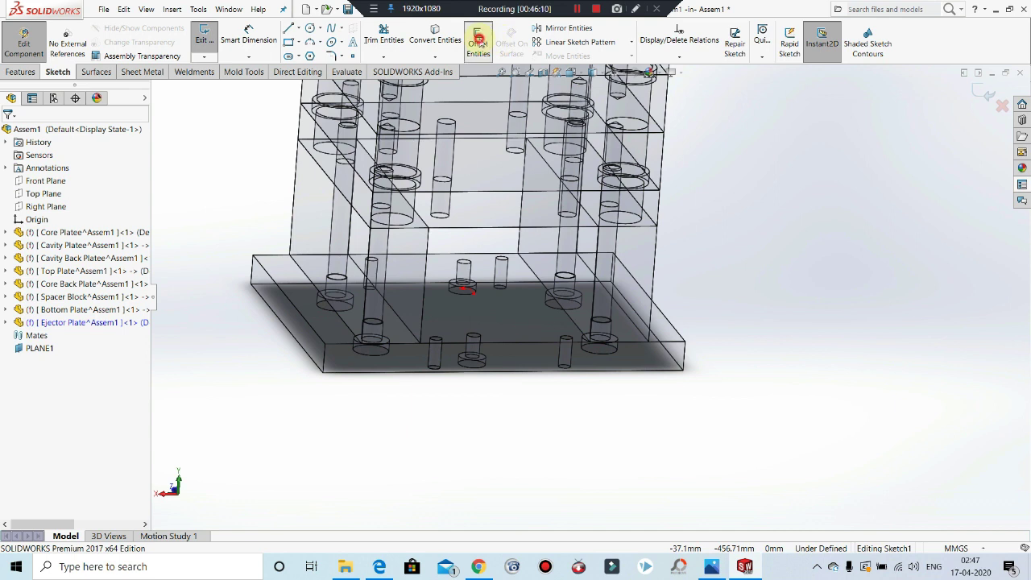
left_click(528, 268)
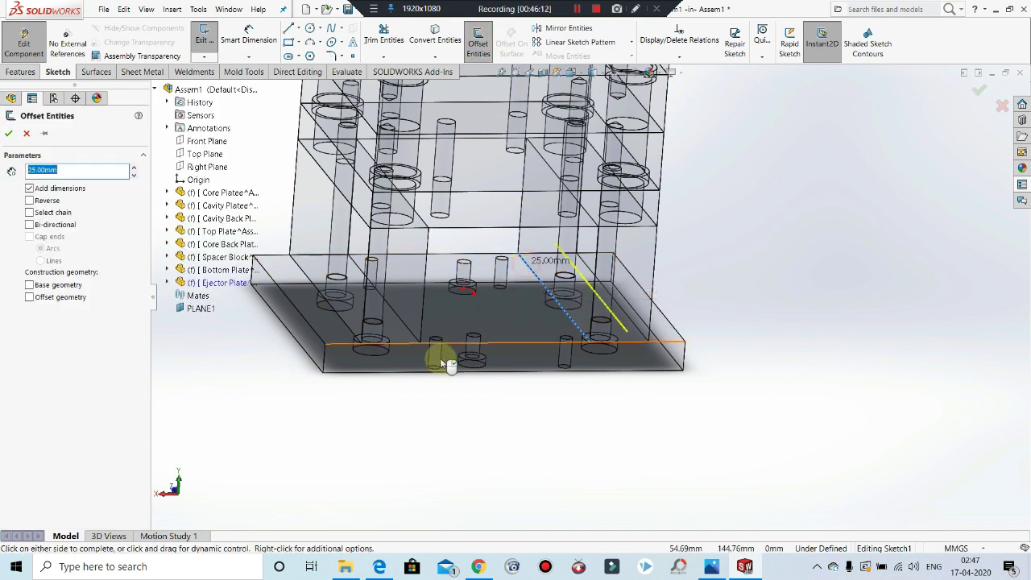
type("3")
key("Return")
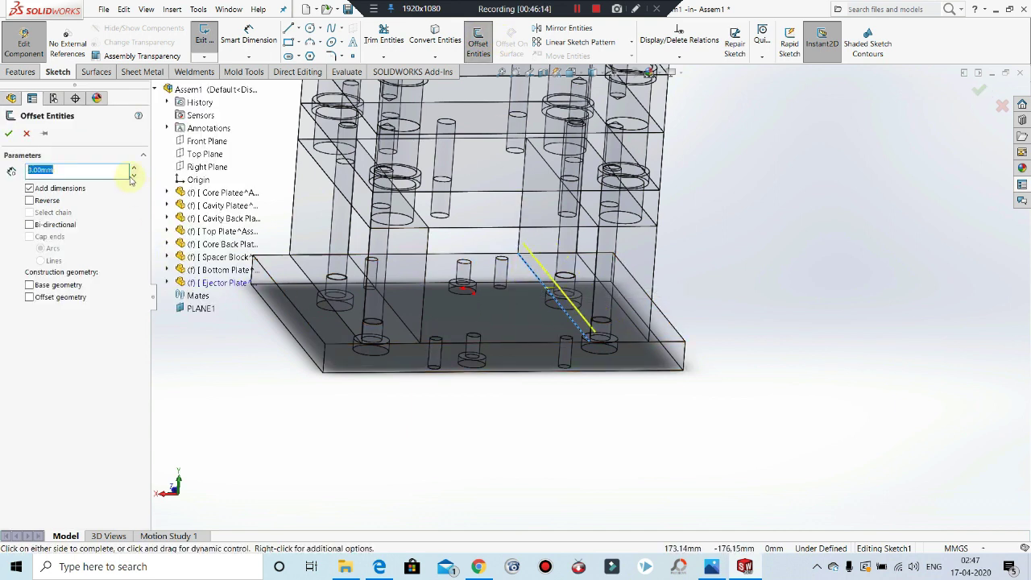
left_click(31, 200)
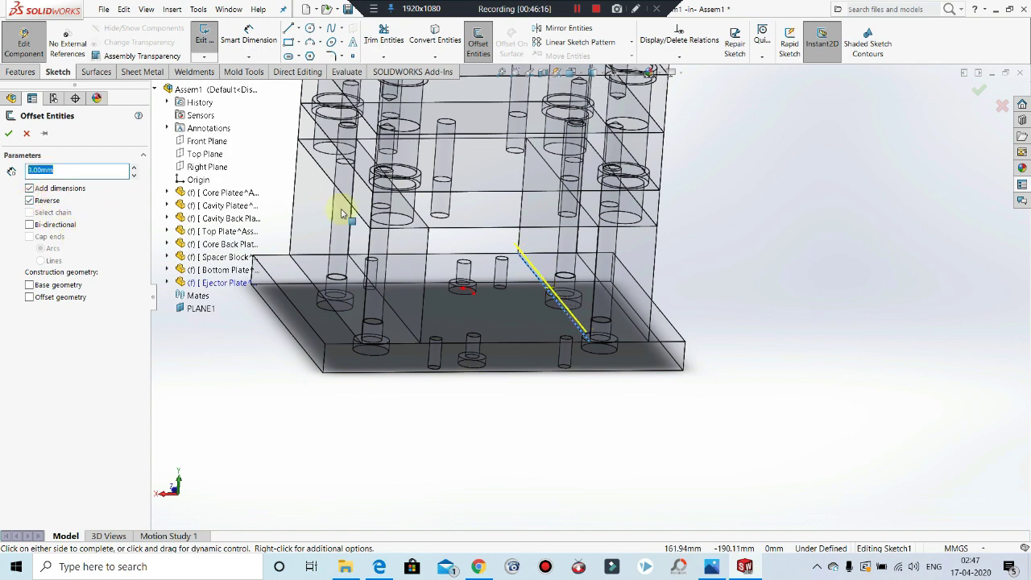
middle_click_drag(368, 246, 163, 107)
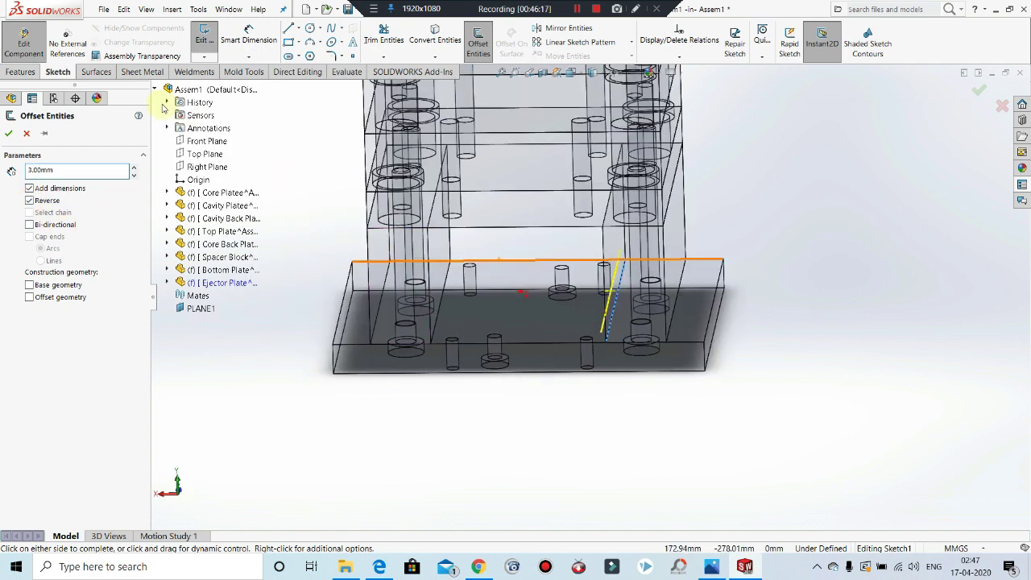
left_click(8, 137)
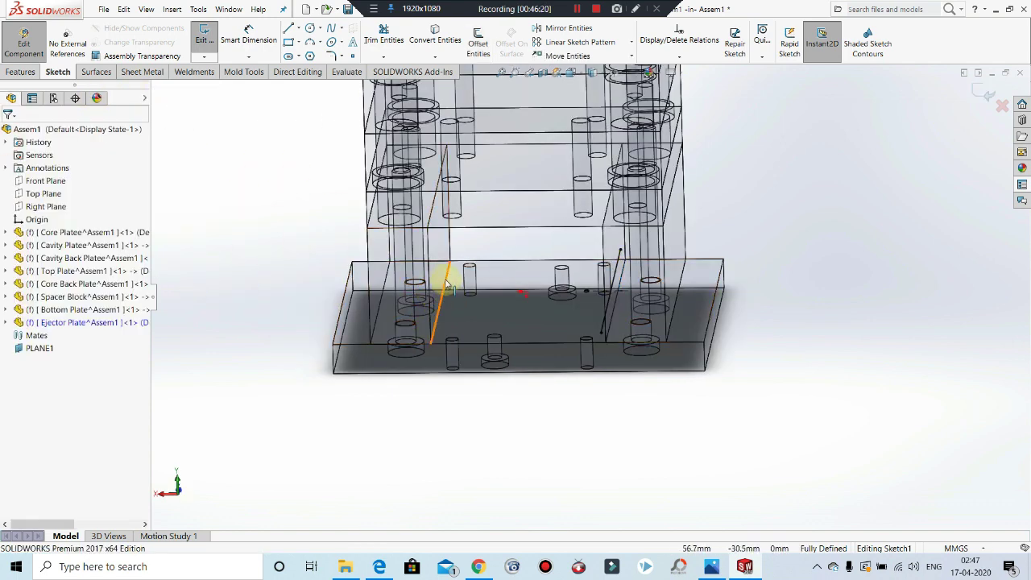
Step: Offset the opposite spacer block's lower inner edge 3 mm inward to form the ejector plate's other side line
left_click(447, 283)
left_click(478, 40)
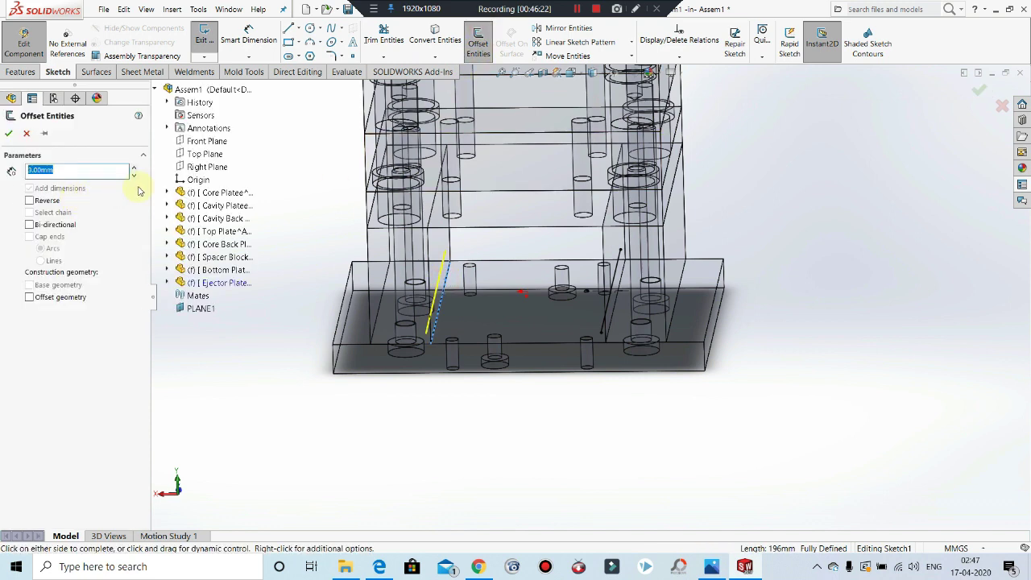
left_click(30, 199)
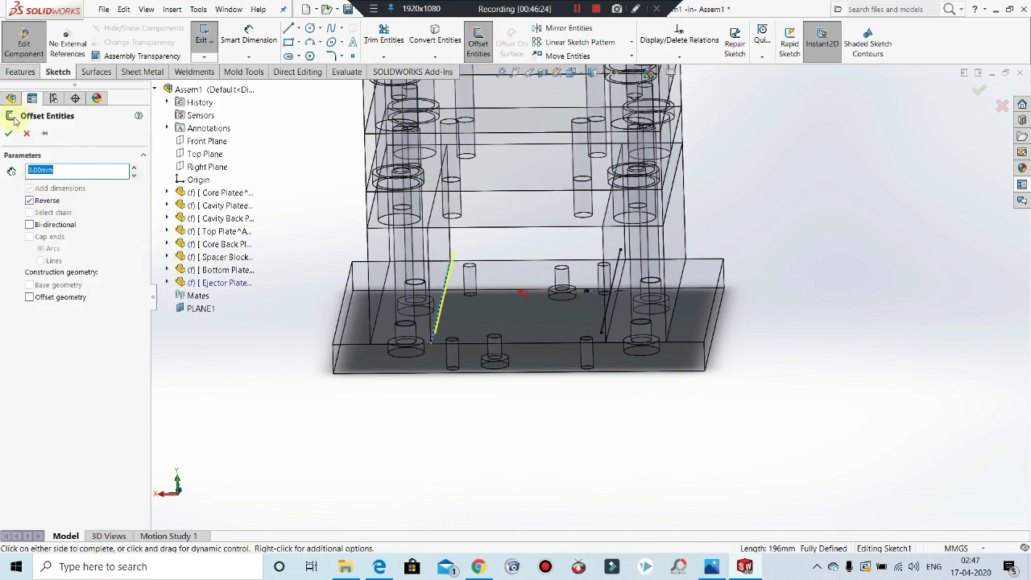
left_click(6, 136)
mouse_move(472, 270)
middle_mouse_down()
mouse_move(484, 290)
mouse_move(437, 202)
mouse_move(475, 254)
middle_mouse_up()
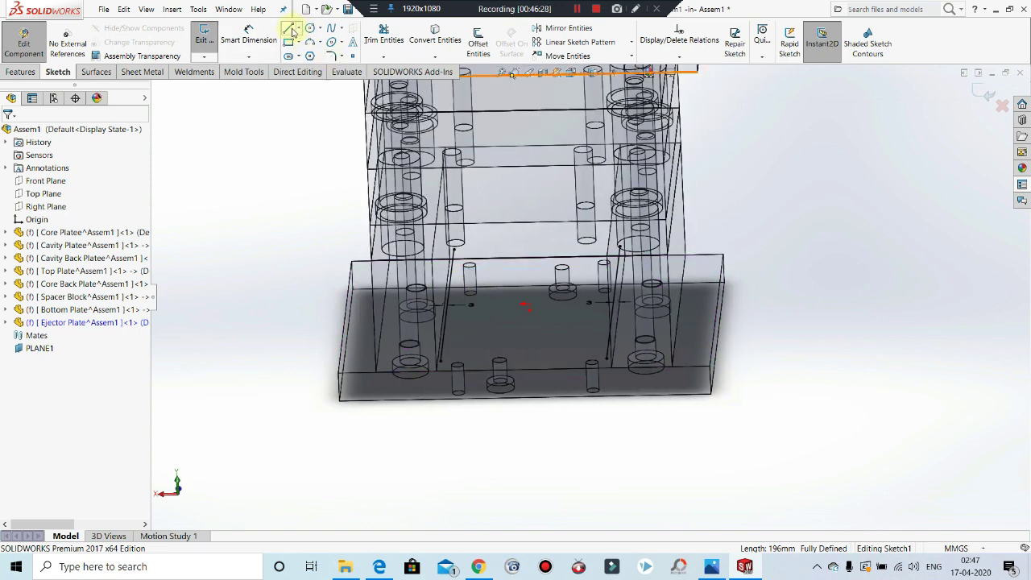
Step: Draw two lines joining the ends of the offset side lines to close the ejector plate's rectangular outline
left_click(454, 250)
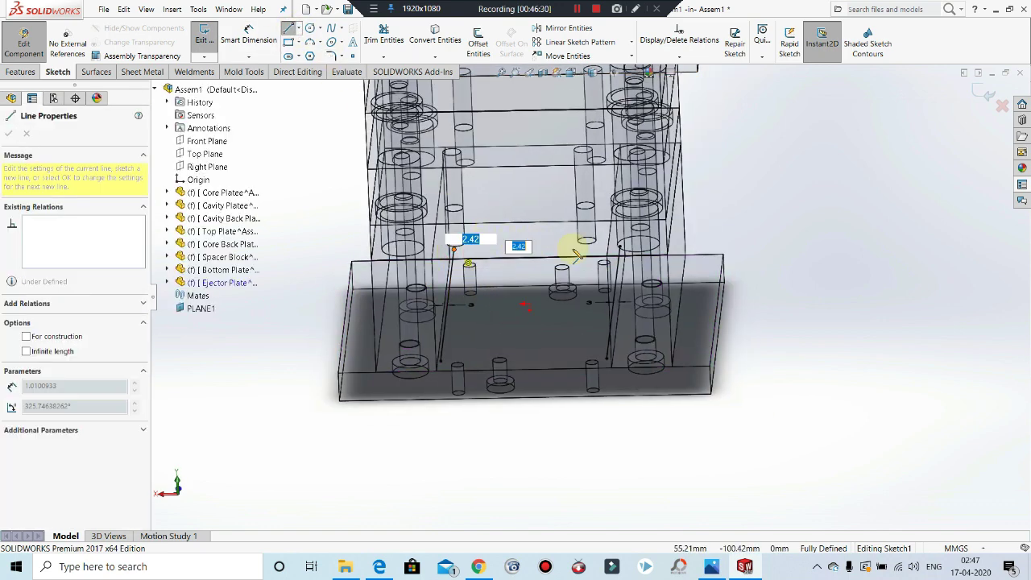
double_click(619, 248)
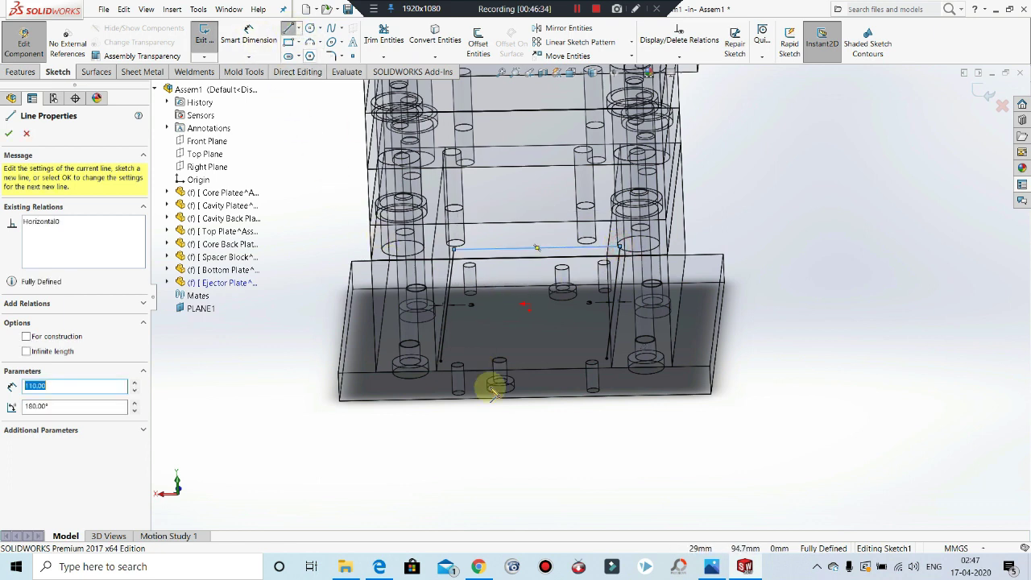
left_click(441, 364)
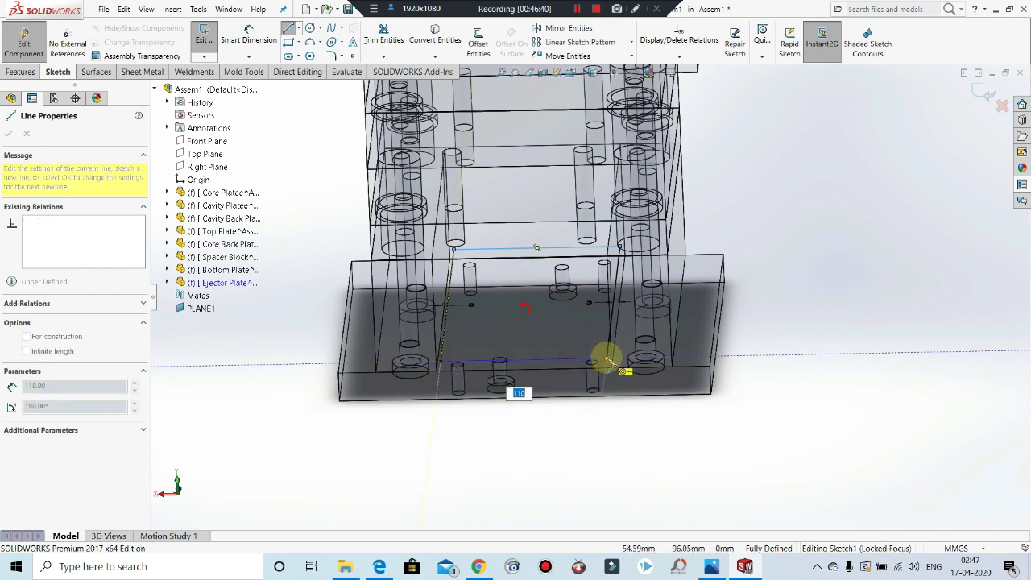
left_click(608, 360)
key("Escape")
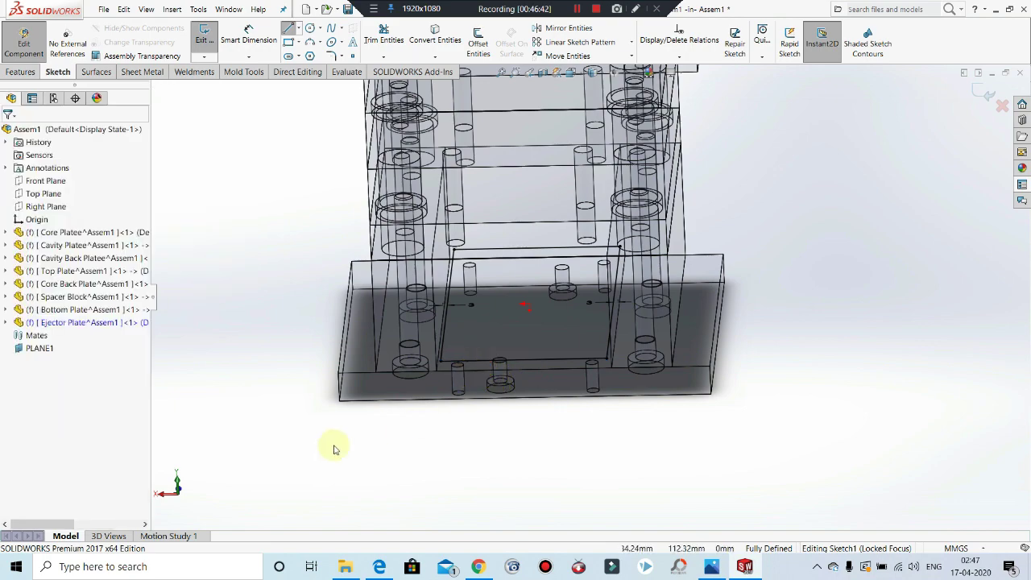
Step: Check the bush holes in the drawing's section view, then convert the bottom plate's rear 9 mm central hole edge into a construction circle
left_click(379, 566)
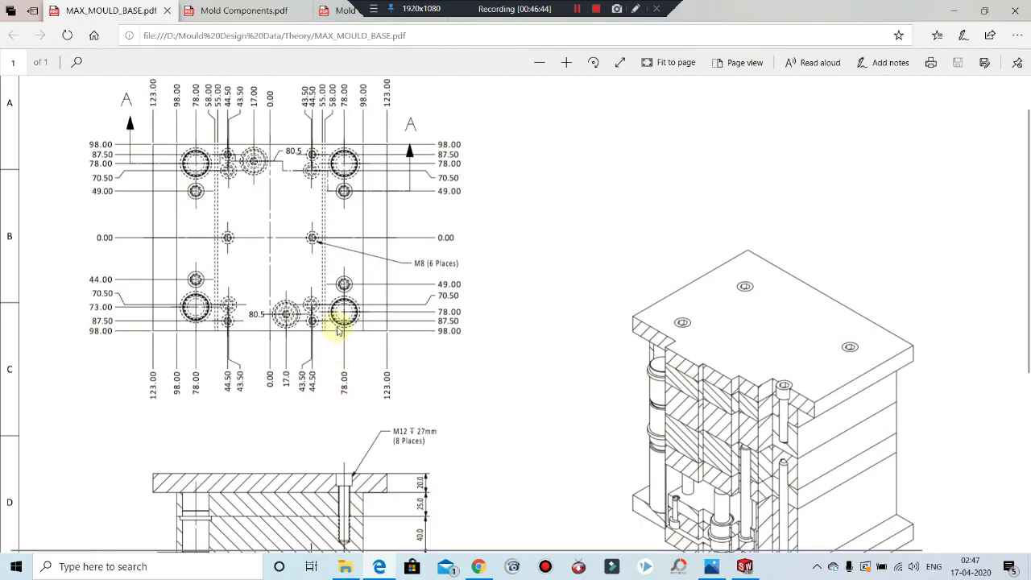
scroll(249, 301, "down", 5)
scroll(288, 344, "down", 1)
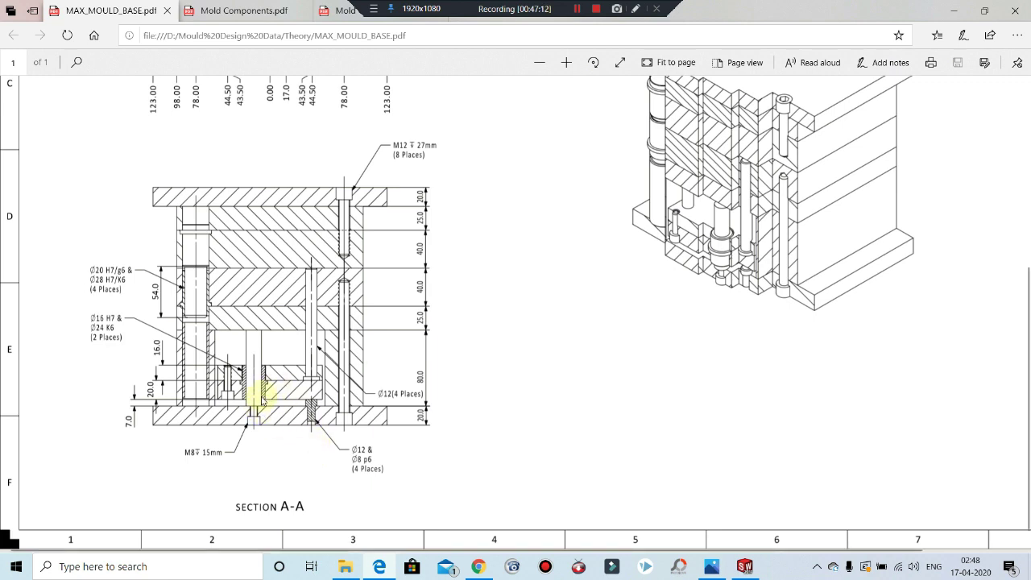
left_click(953, 11)
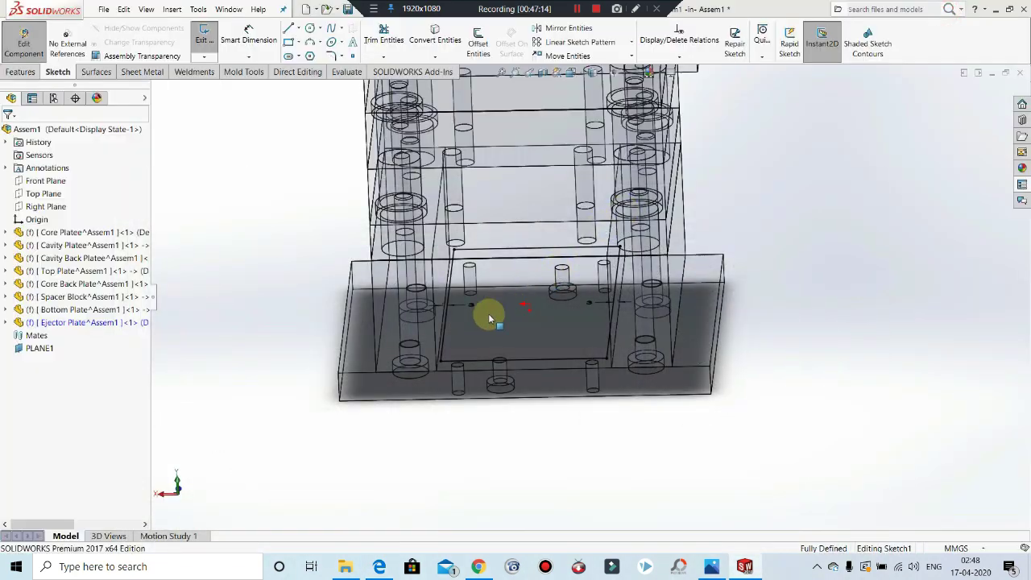
scroll(489, 318, "down", 3)
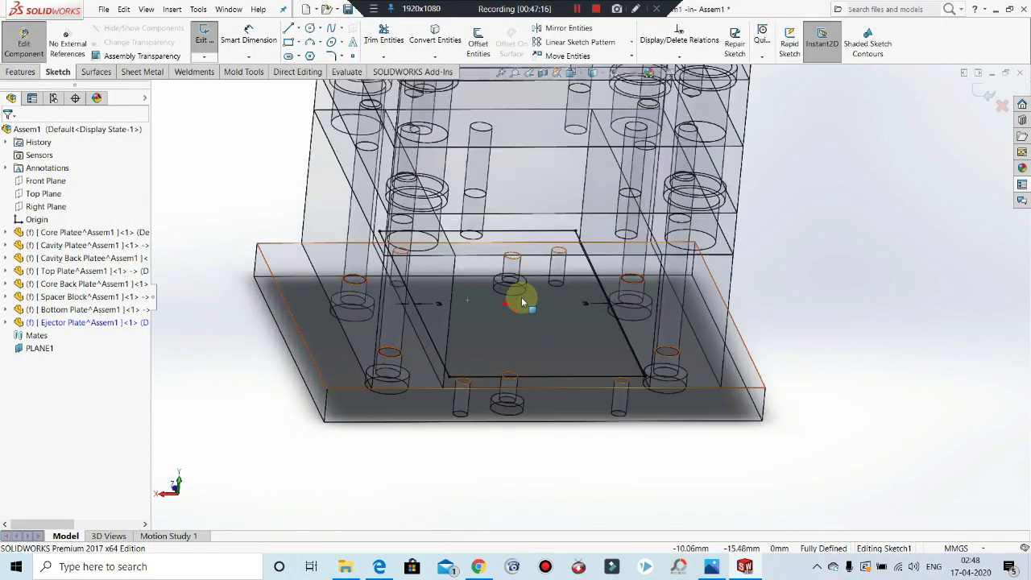
scroll(522, 302, "down", 4)
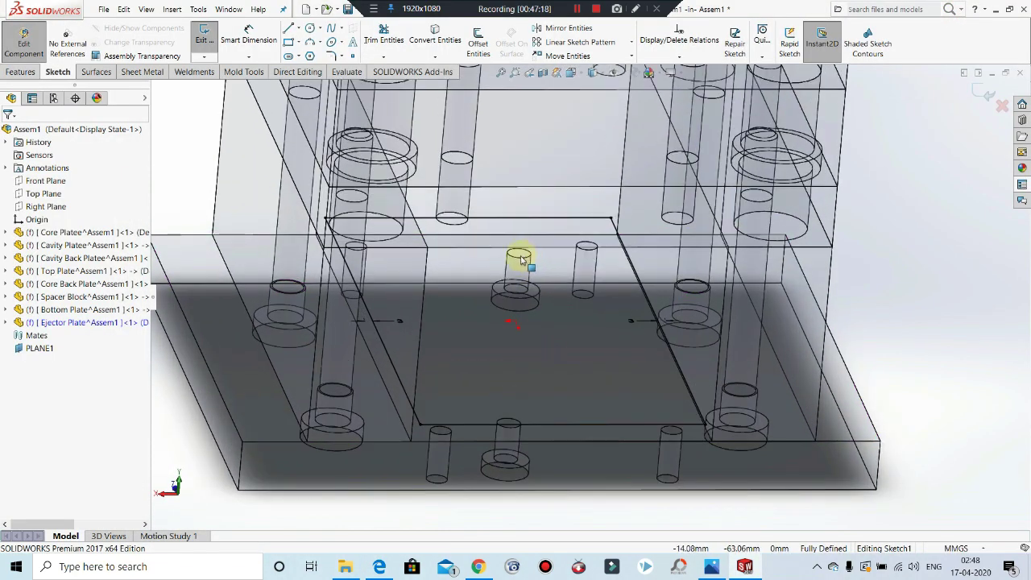
left_click(519, 256)
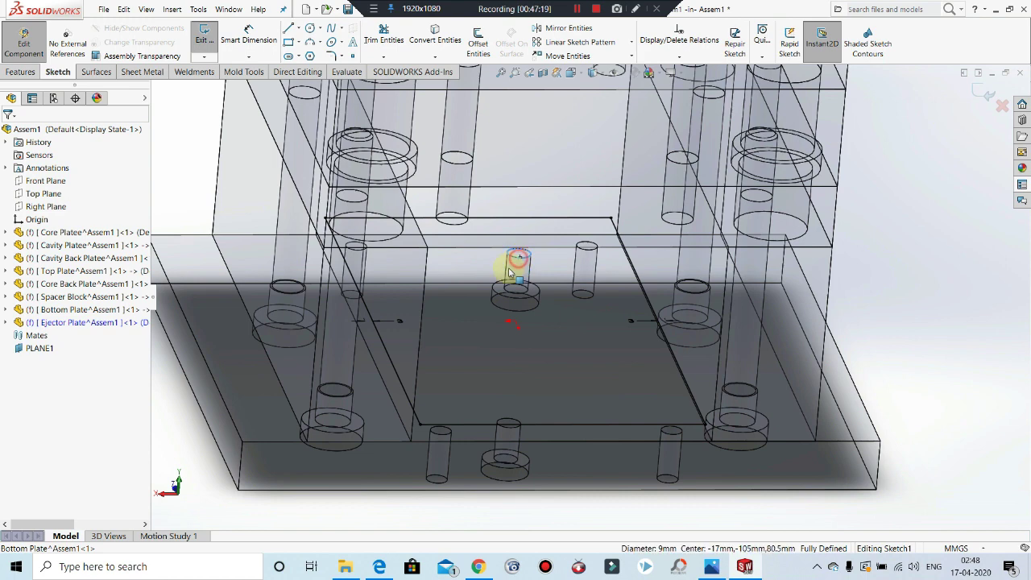
left_click(310, 30)
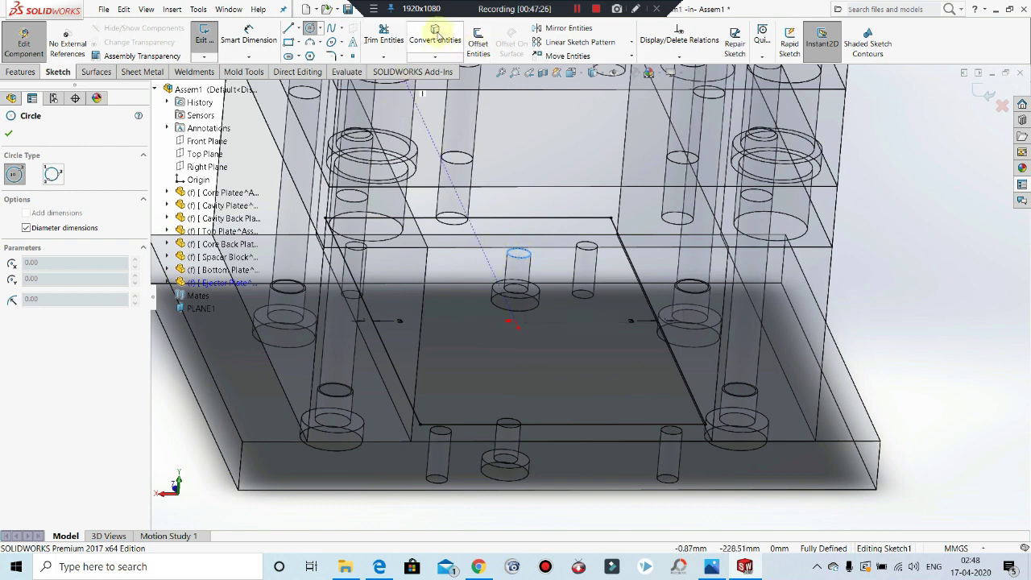
left_click(435, 34)
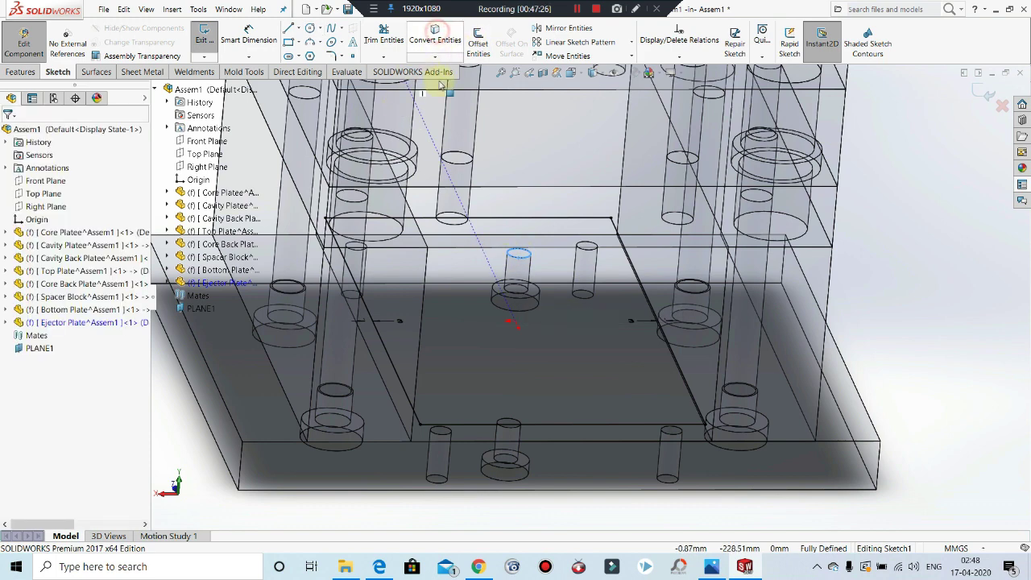
left_click(525, 233)
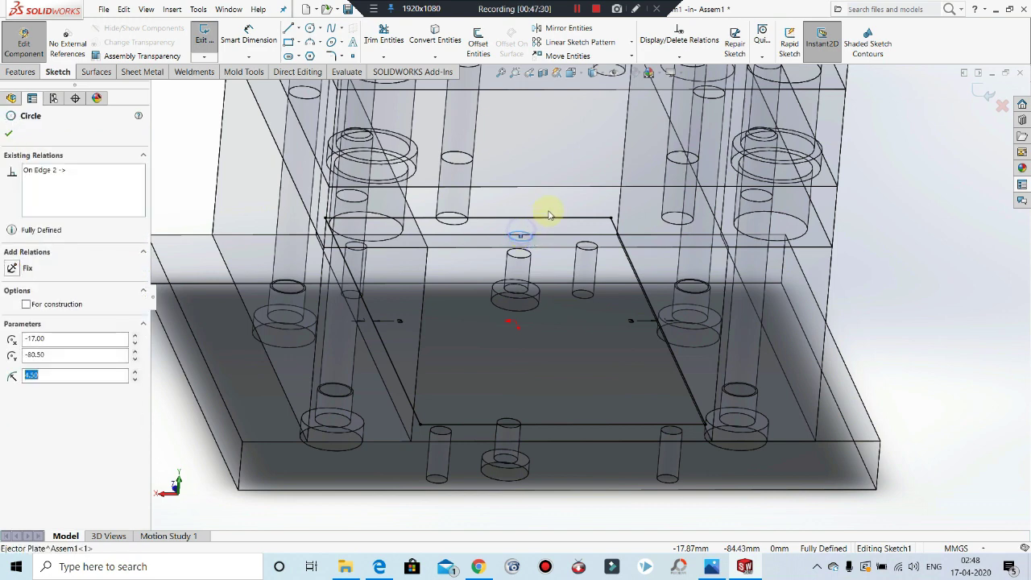
right_click(548, 213)
left_click(551, 215)
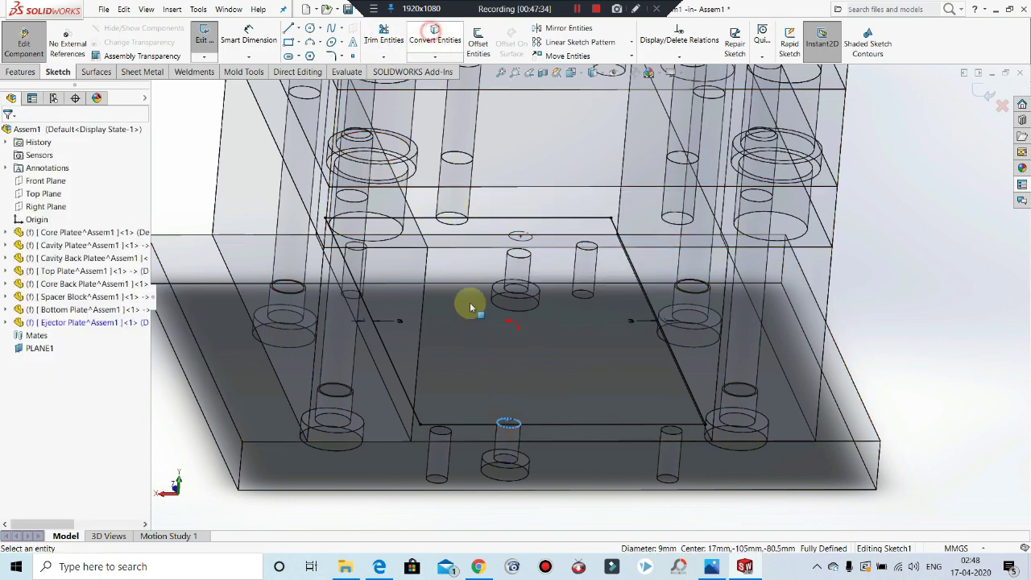
Step: Convert the bottom plate's front 9 mm central hole edge into a construction circle in the ejector plate sketch
left_click(505, 405)
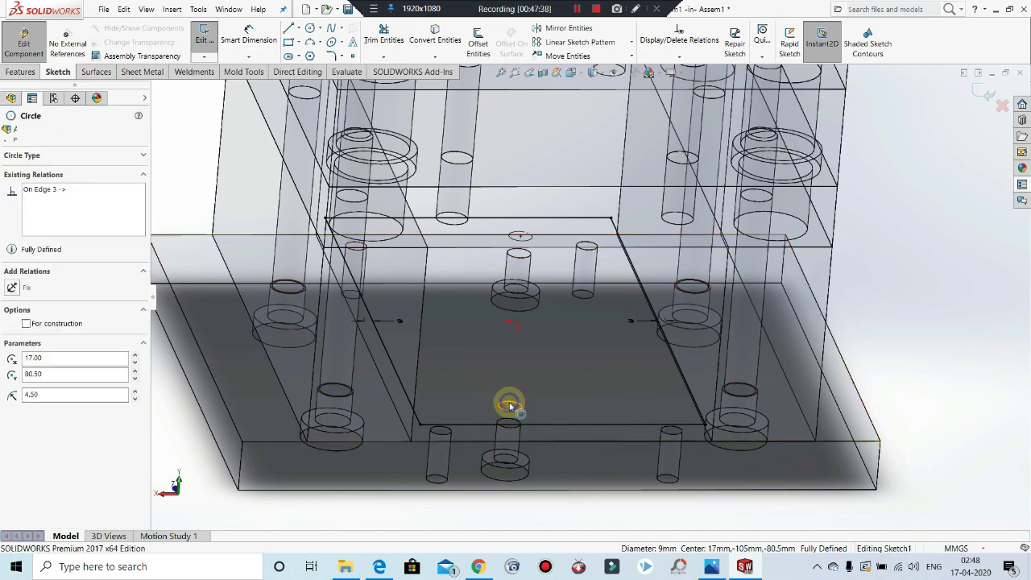
right_click(506, 405)
left_click(564, 292)
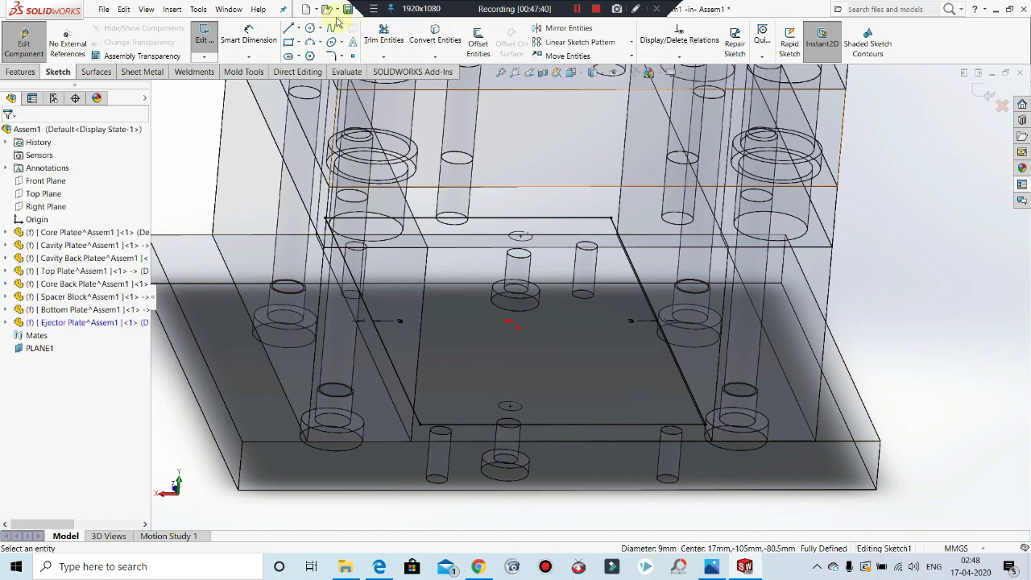
Step: Draw a 24 mm diameter circle concentric with each of the two converted construction circles
left_click(479, 44)
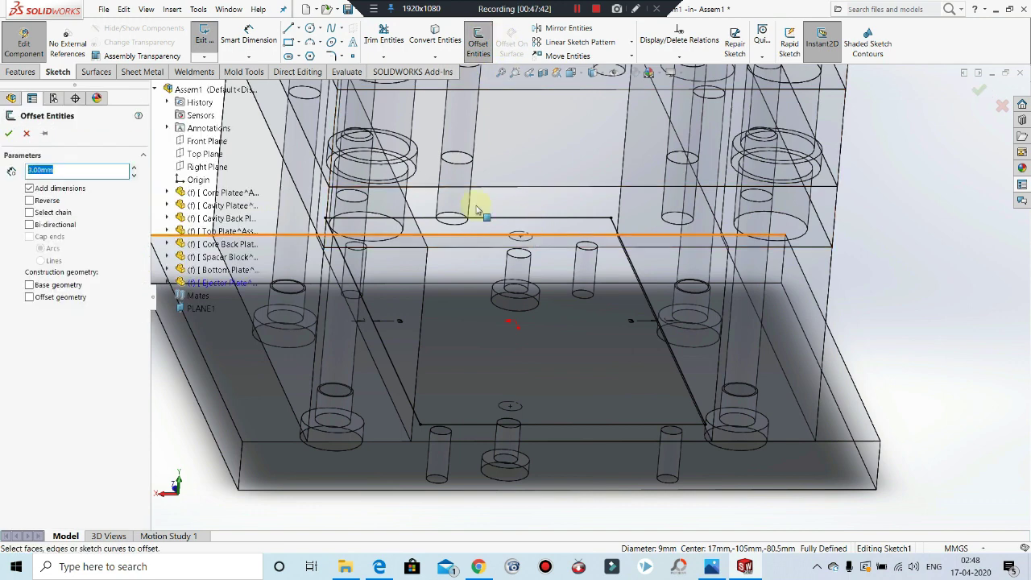
left_click(309, 27)
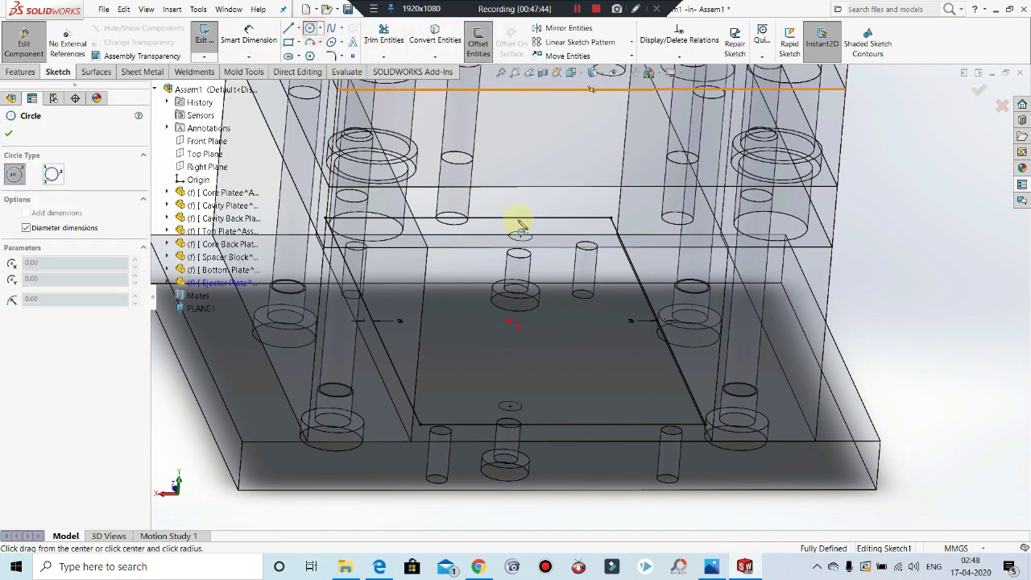
left_click(521, 236)
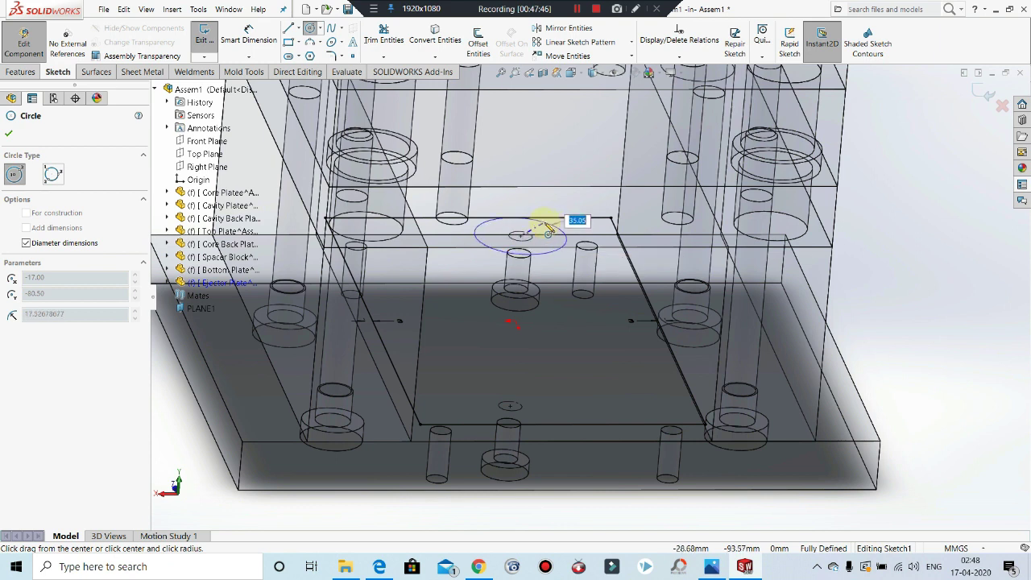
type("24")
key("Return")
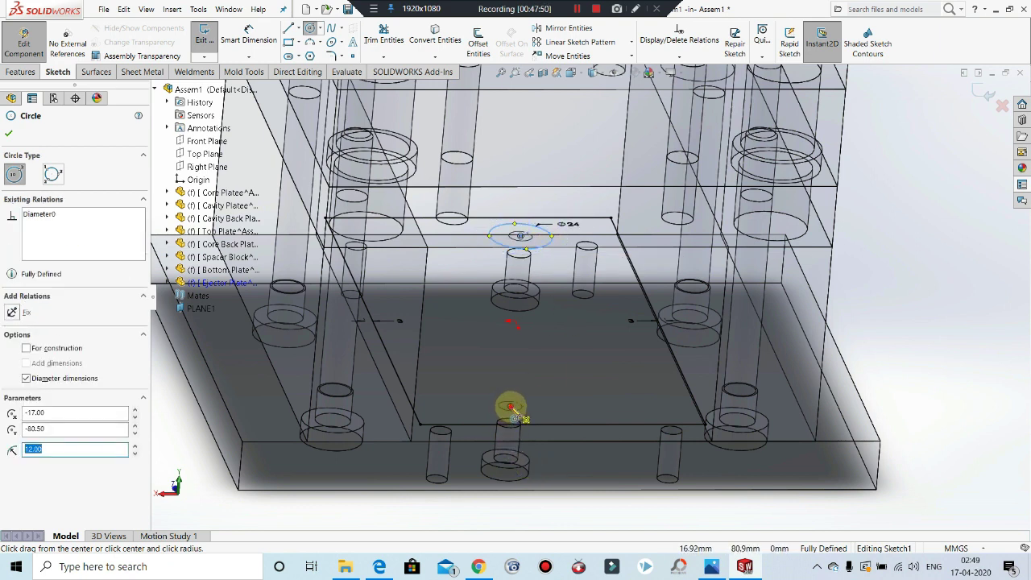
left_click(512, 408)
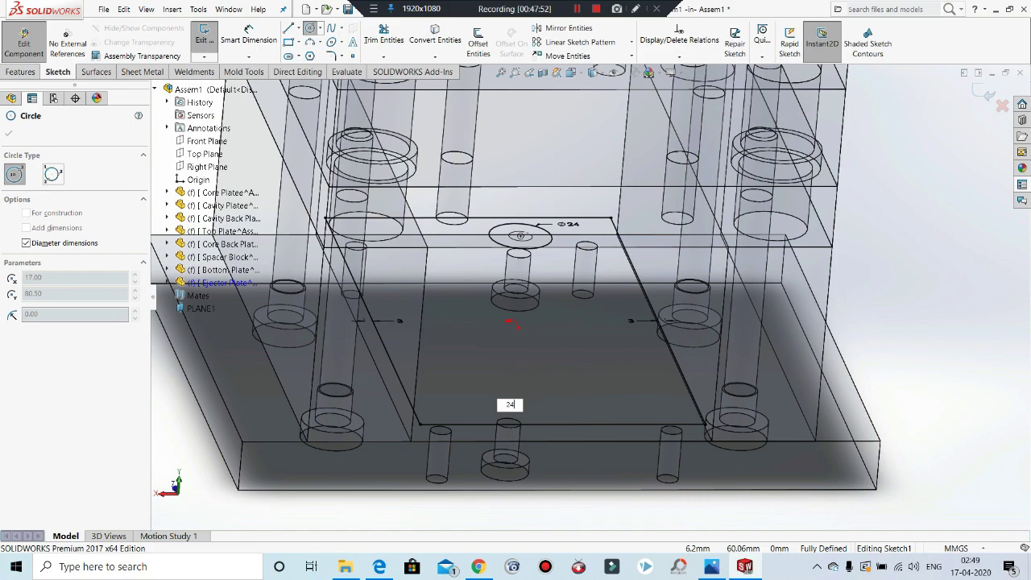
type("24")
key("Return")
middle_click_drag(575, 421, 538, 462)
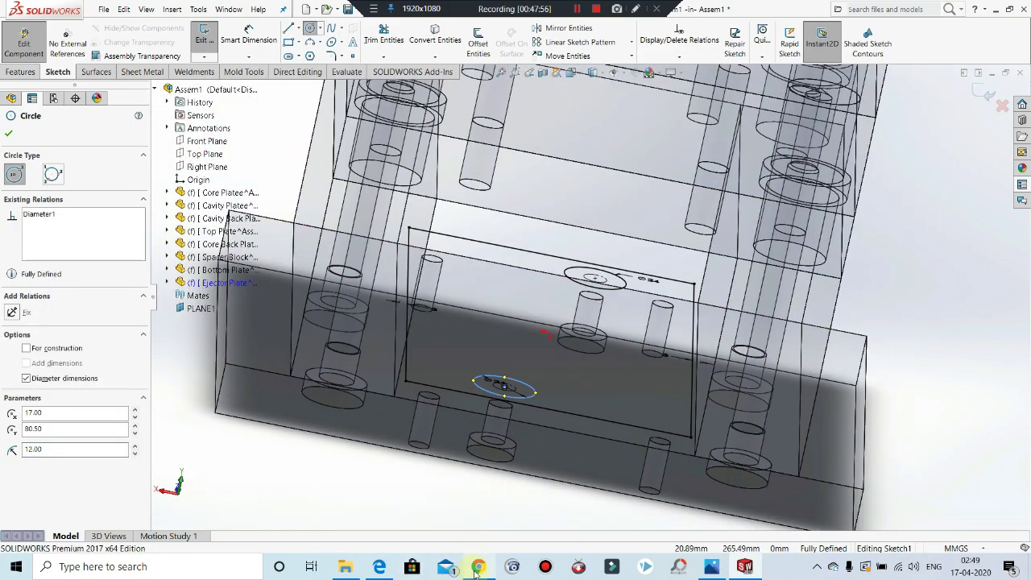
Step: Check the plate thickness in the MAX_MOULD_BASE section view and extrude the ejector plate sketch 20 mm upward
left_click(378, 566)
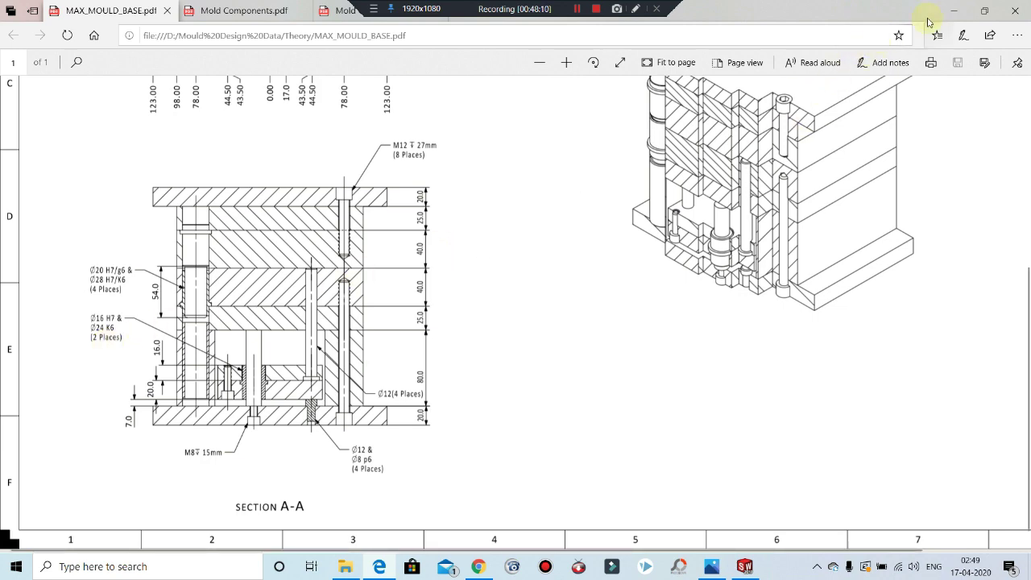
left_click(954, 8)
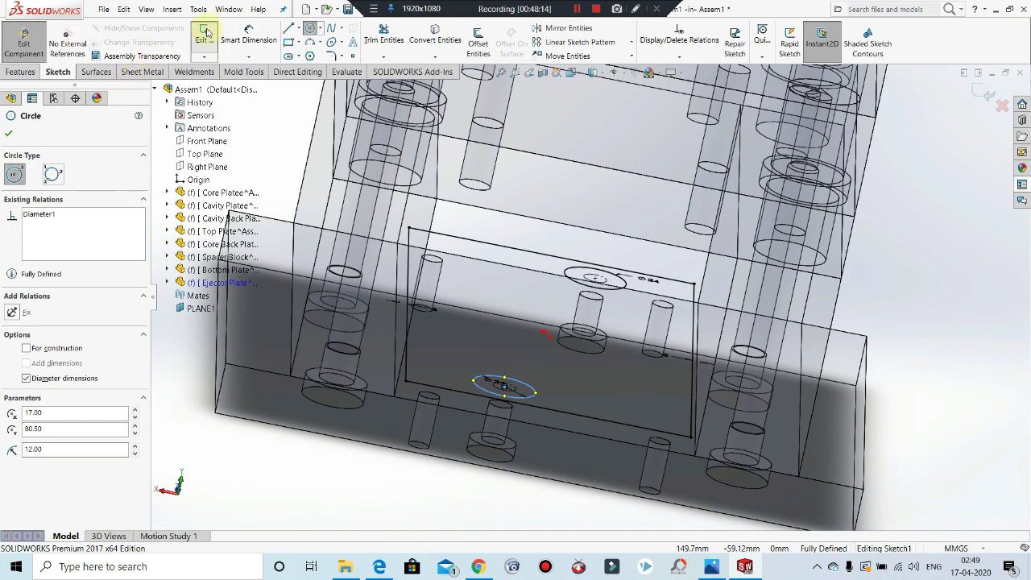
left_click(378, 567)
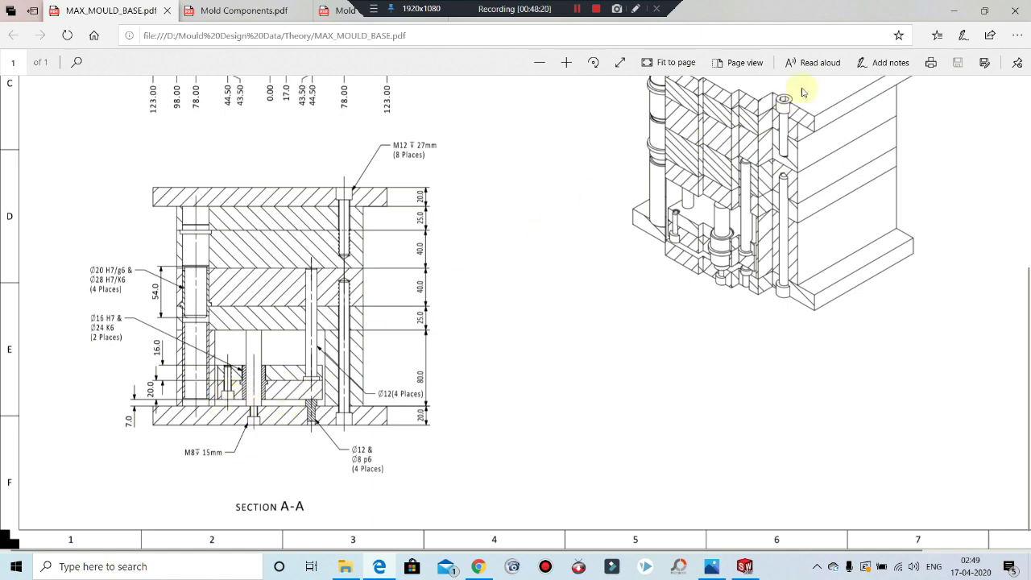
left_click(953, 11)
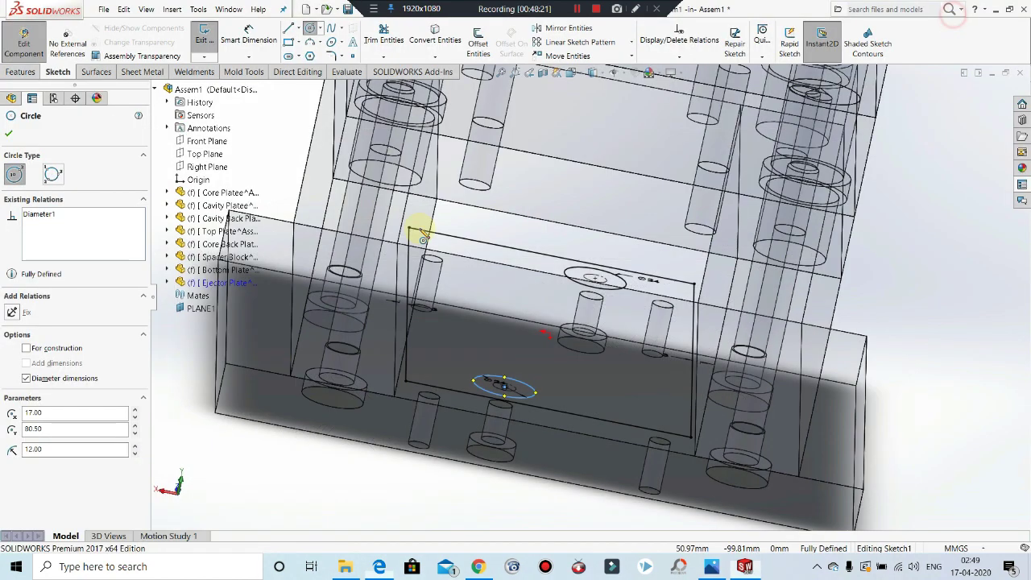
left_click(204, 37)
left_click(21, 72)
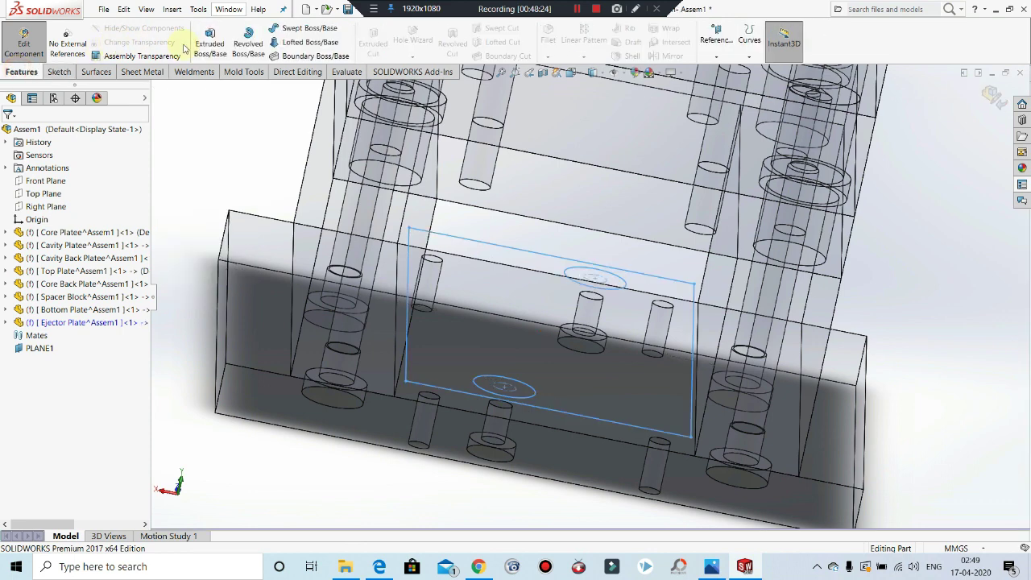
left_click(210, 41)
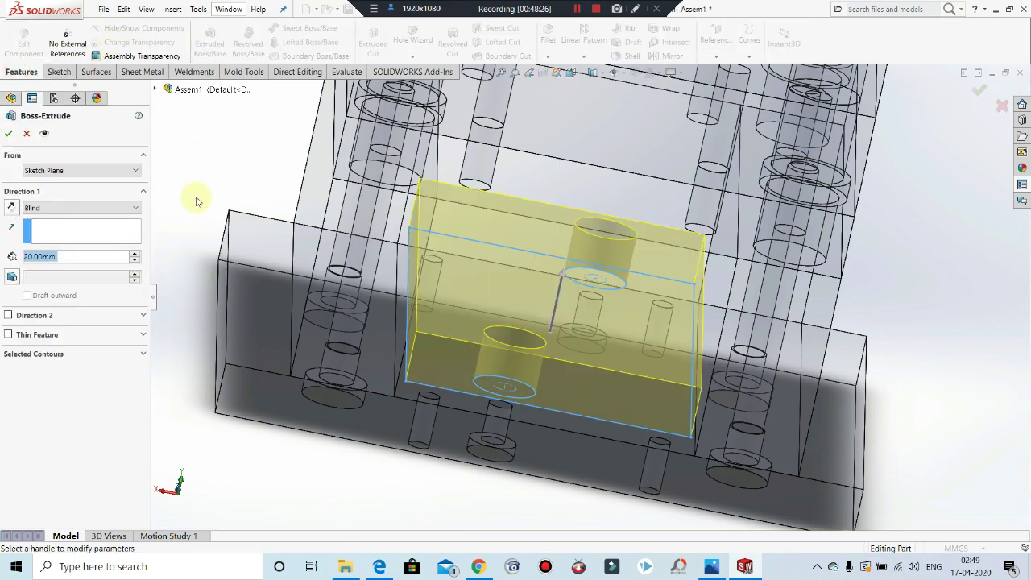
left_click(8, 135)
Step: Start a sketch on the ejector plate's upper face and offset the front 24 mm hole's edge 3 mm outward
middle_click_drag(299, 242, 527, 255)
left_click(545, 232)
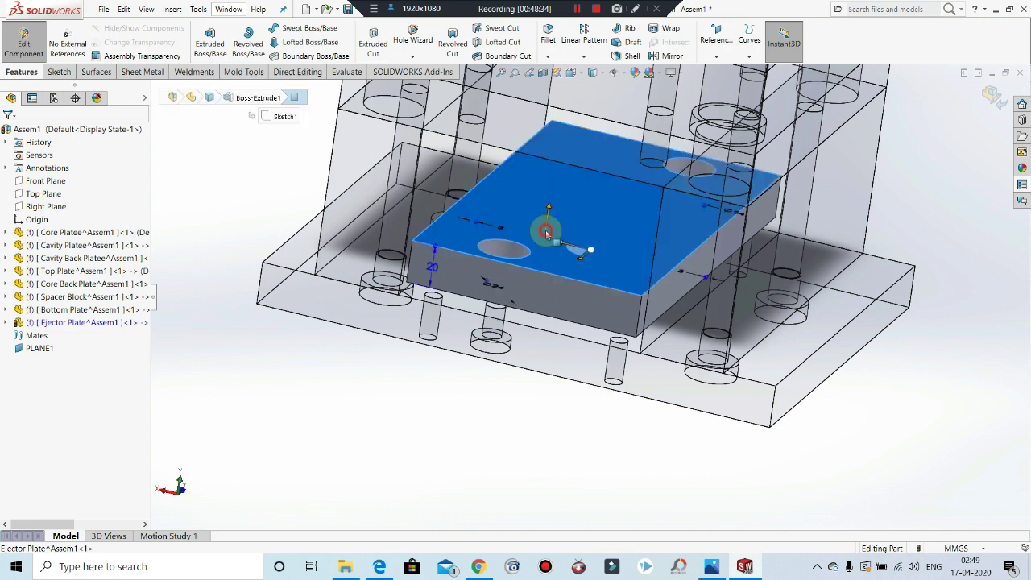
left_click(591, 200)
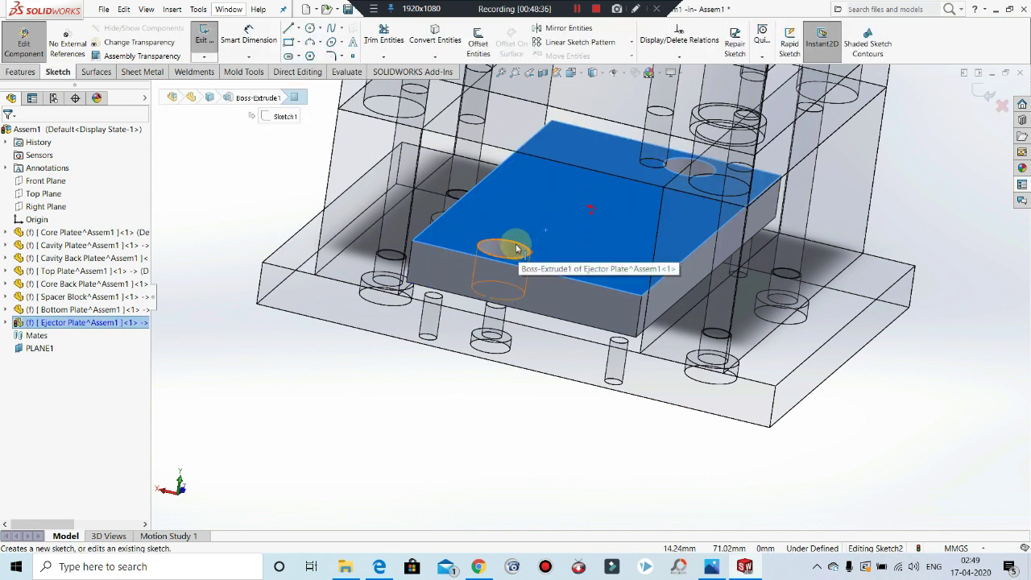
left_click(516, 248)
left_click(478, 44)
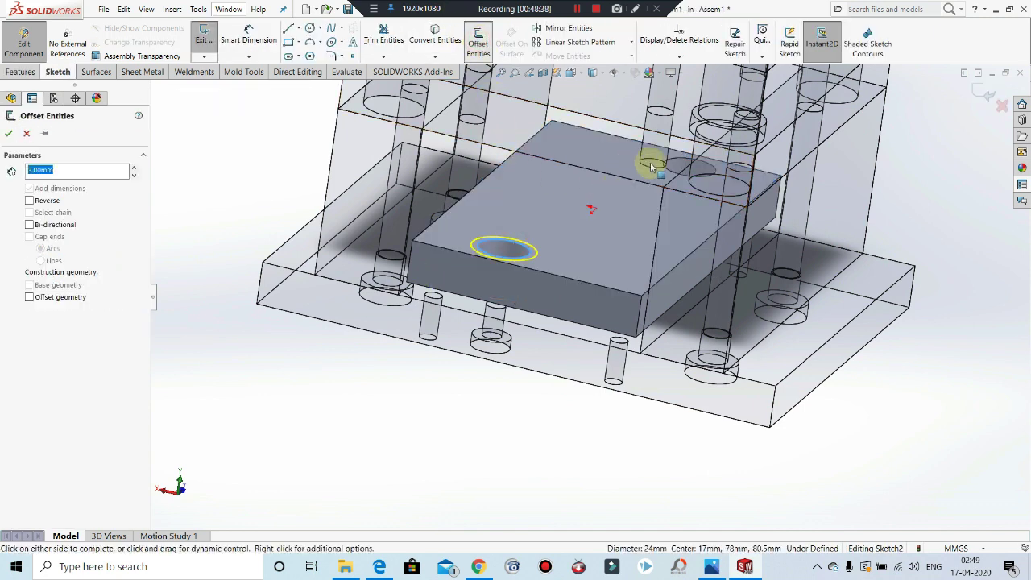
left_click(8, 133)
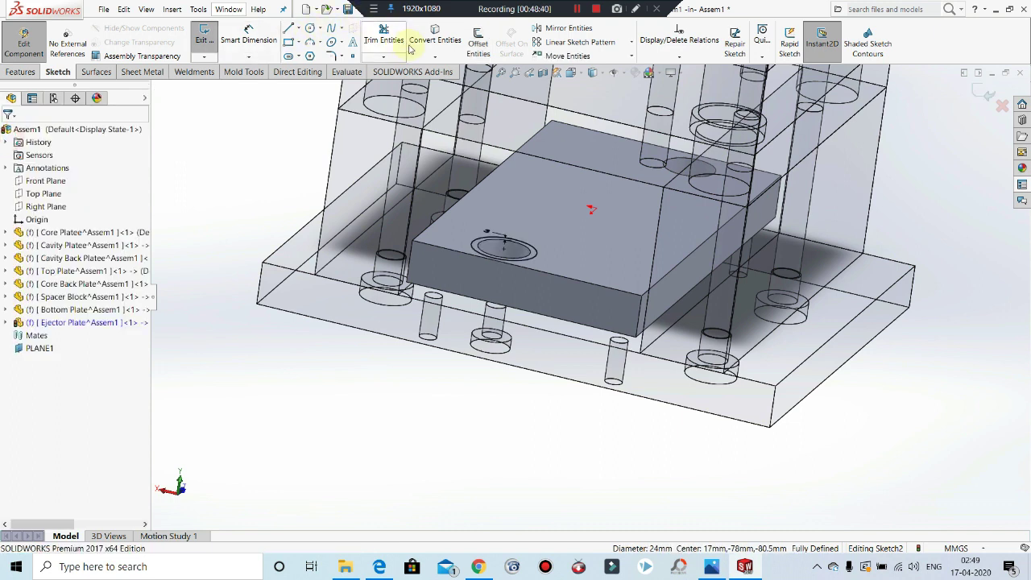
Step: Offset the rear 24 mm hole's edge 3 mm outward and close the sketch
left_click(478, 44)
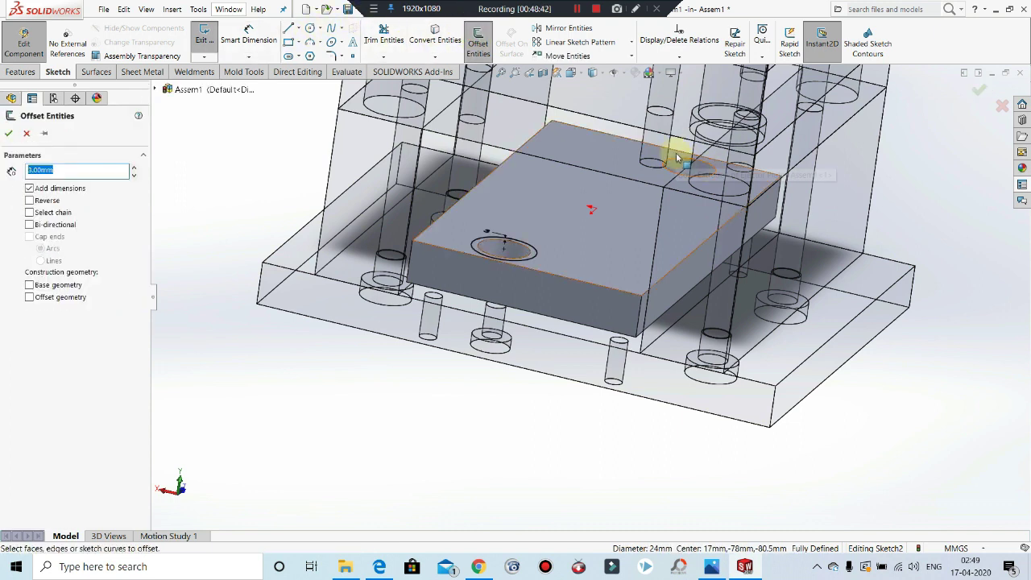
left_click(680, 164)
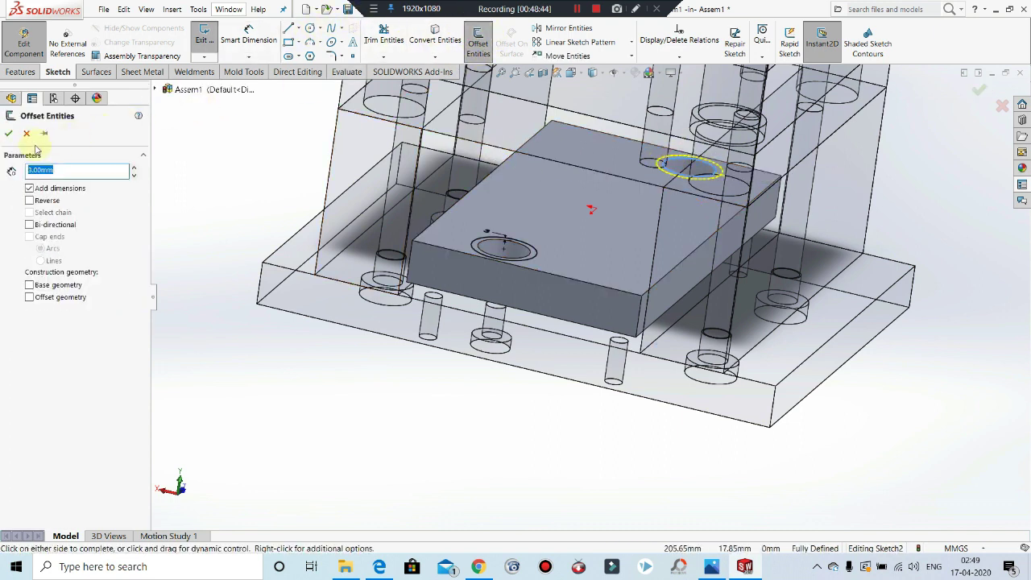
left_click(8, 134)
left_click(204, 40)
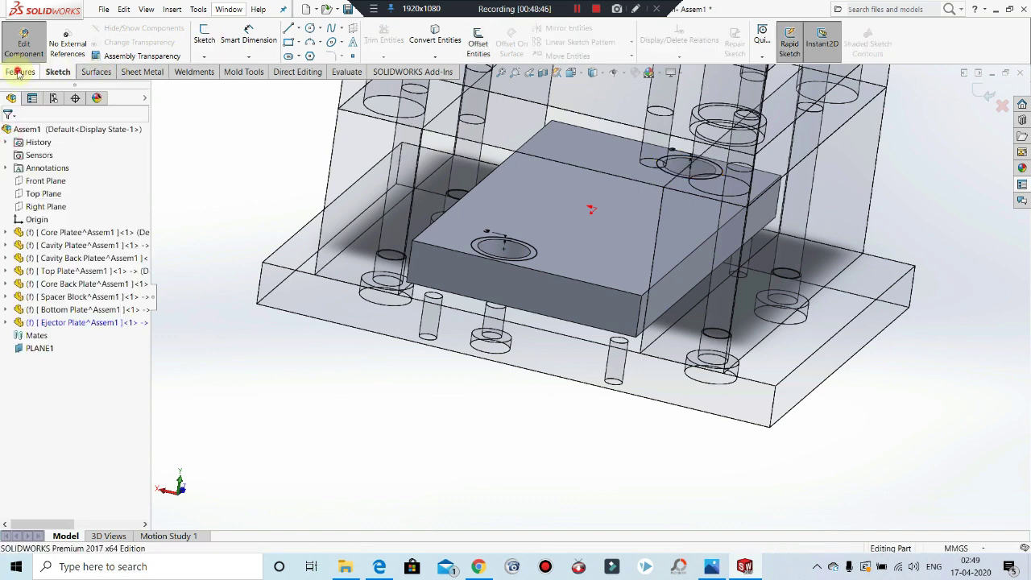
Step: Cut the two offset circles 8 mm deep into the upper face of the ejector plate with Extruded Cut
left_click(373, 45)
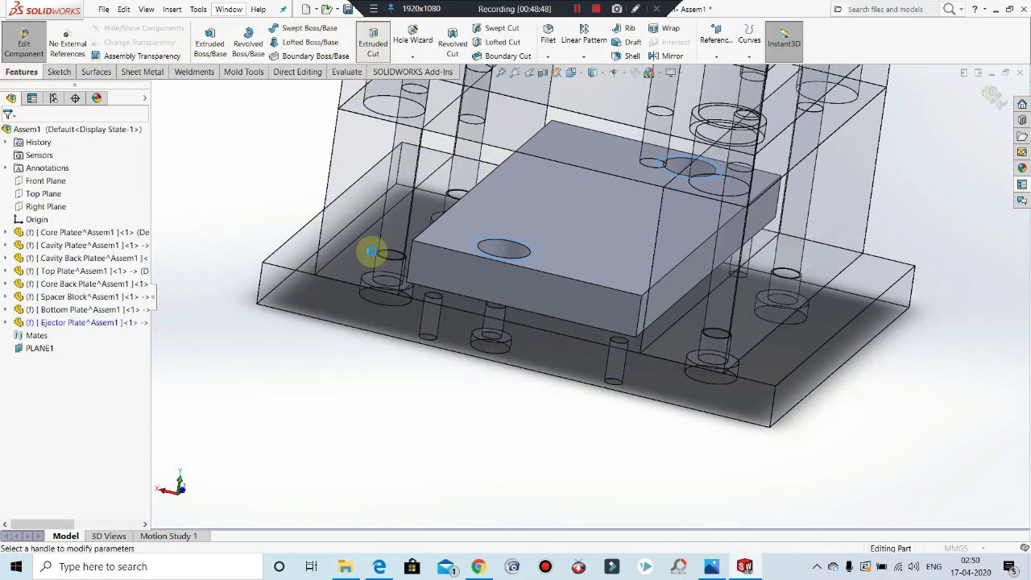
type("8.00mm")
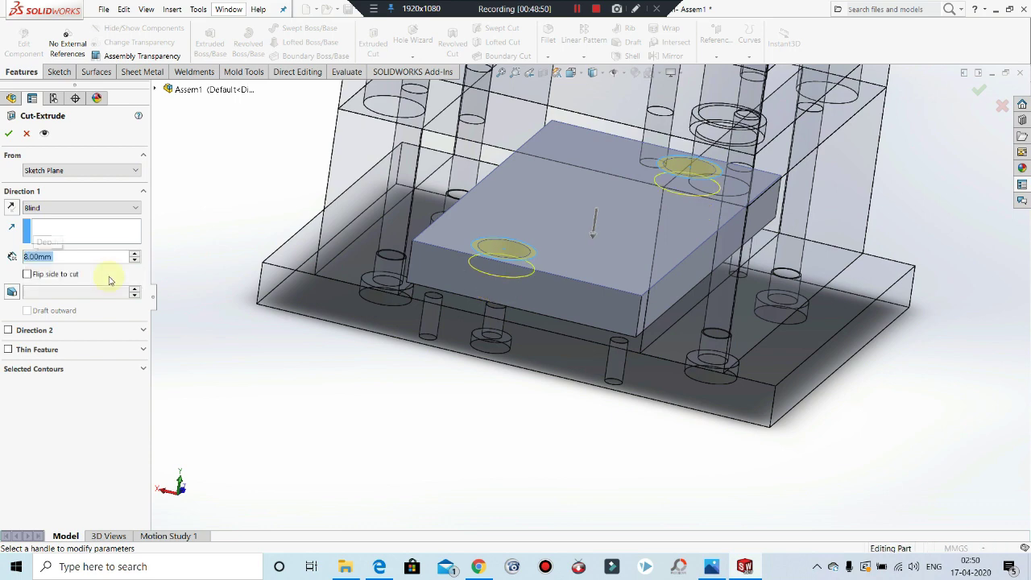
left_click(8, 133)
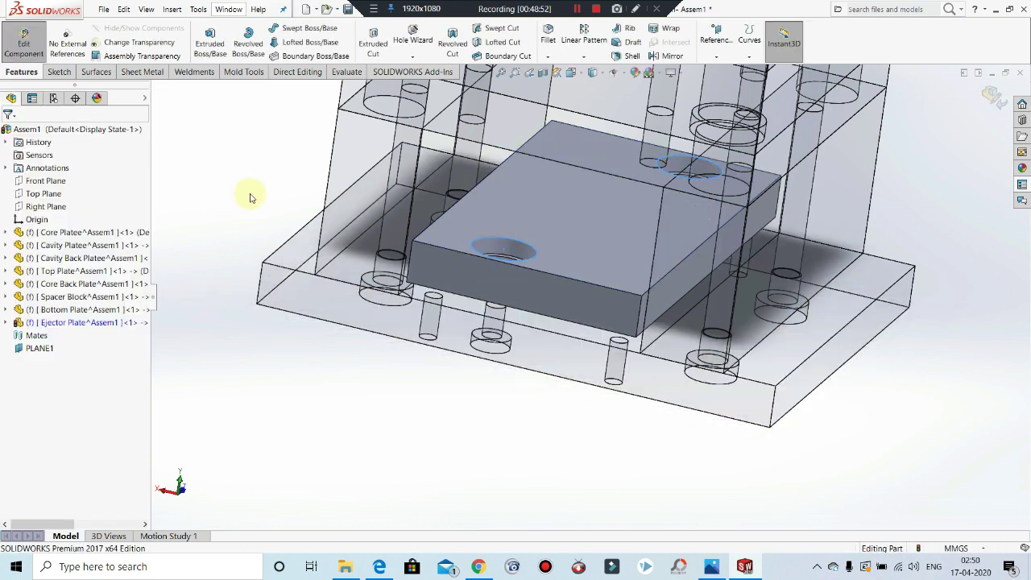
middle_click_drag(403, 249, 425, 224)
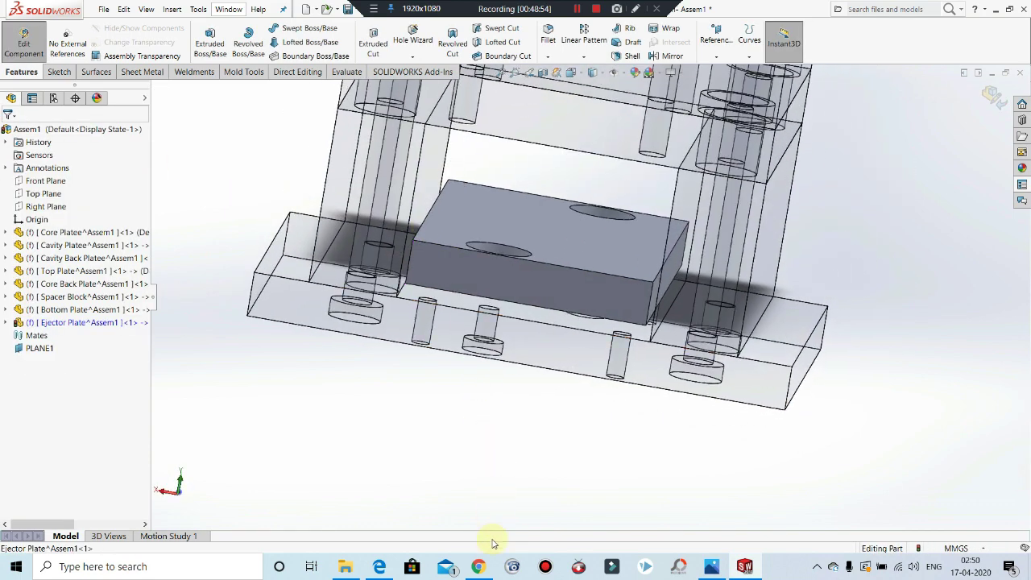
Step: Check the bush collar in the MAX_MOULD_BASE section view and set the ejector plate's counterbore cut depth to 3 mm
left_click(378, 566)
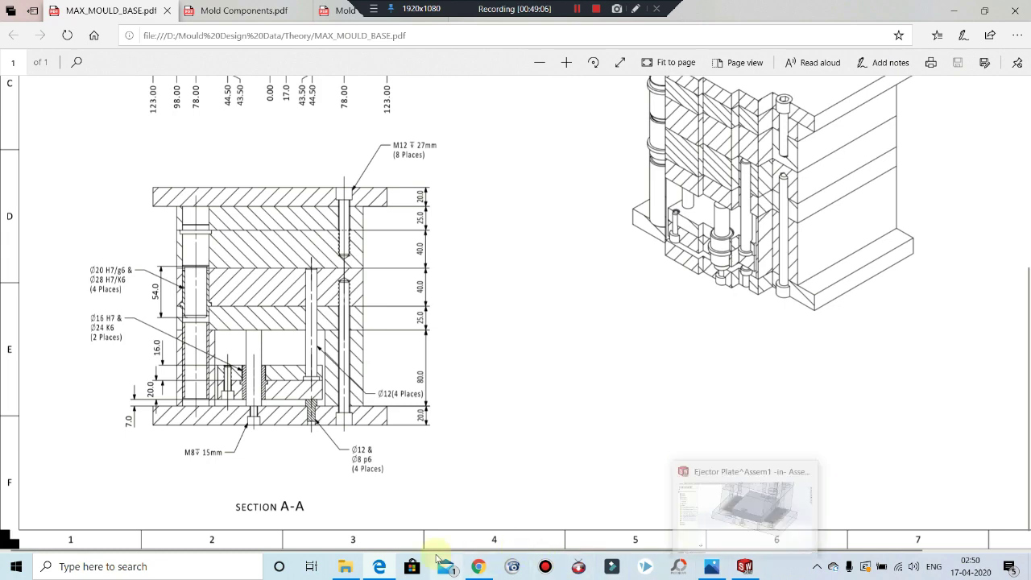
left_click(742, 566)
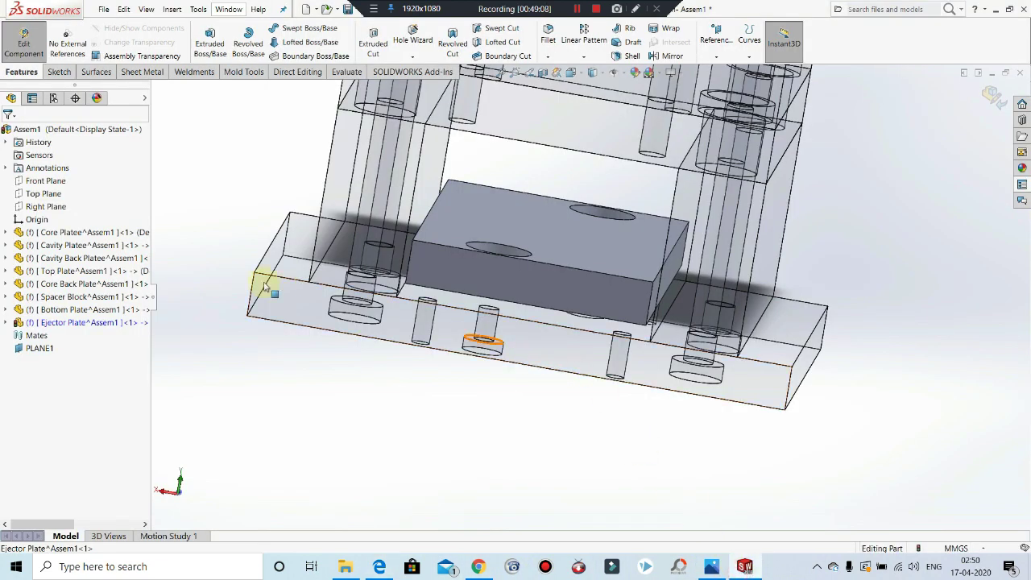
left_click(9, 323)
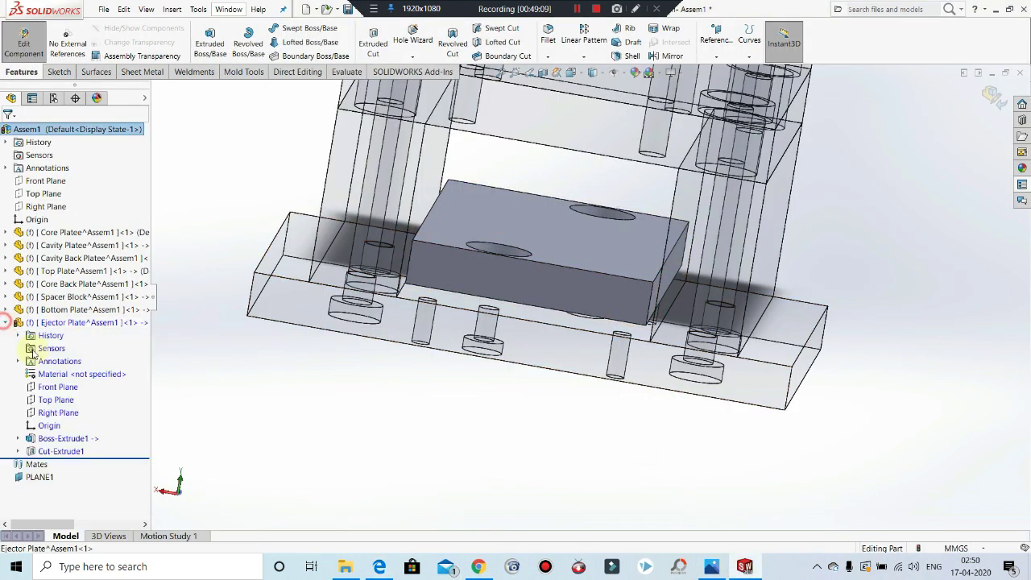
left_click(60, 451)
left_click(80, 419)
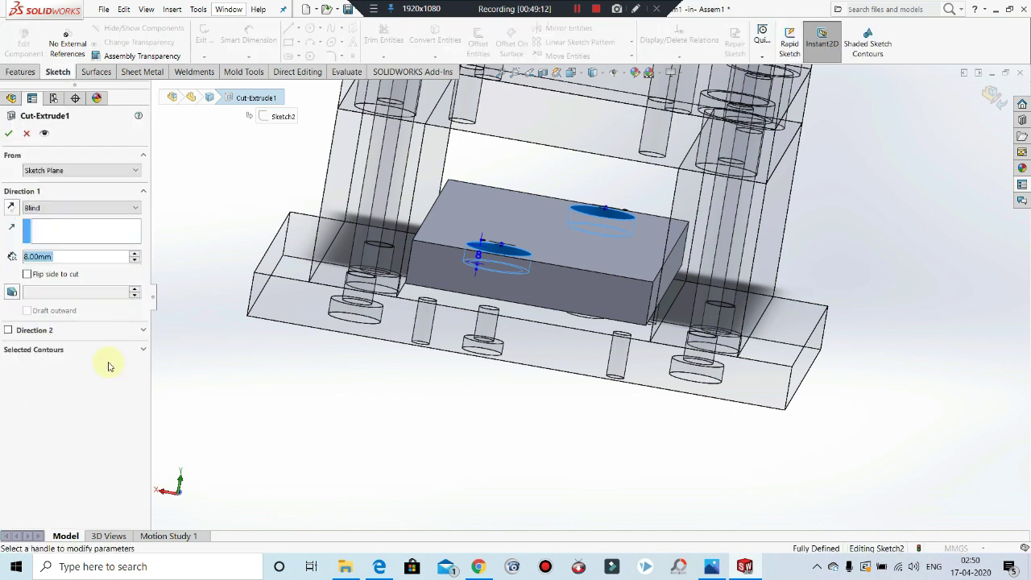
type("3")
key("Return")
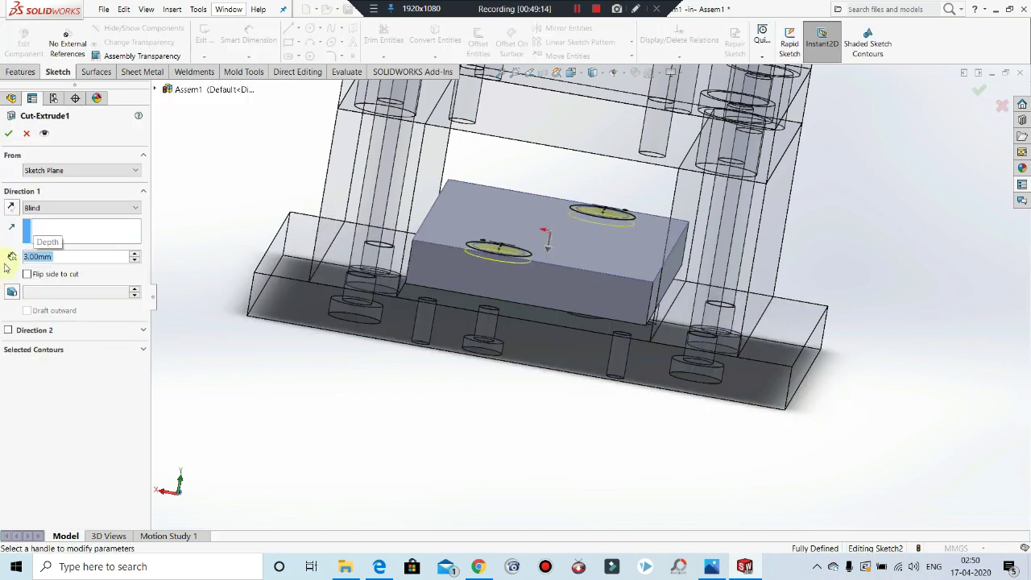
left_click(8, 137)
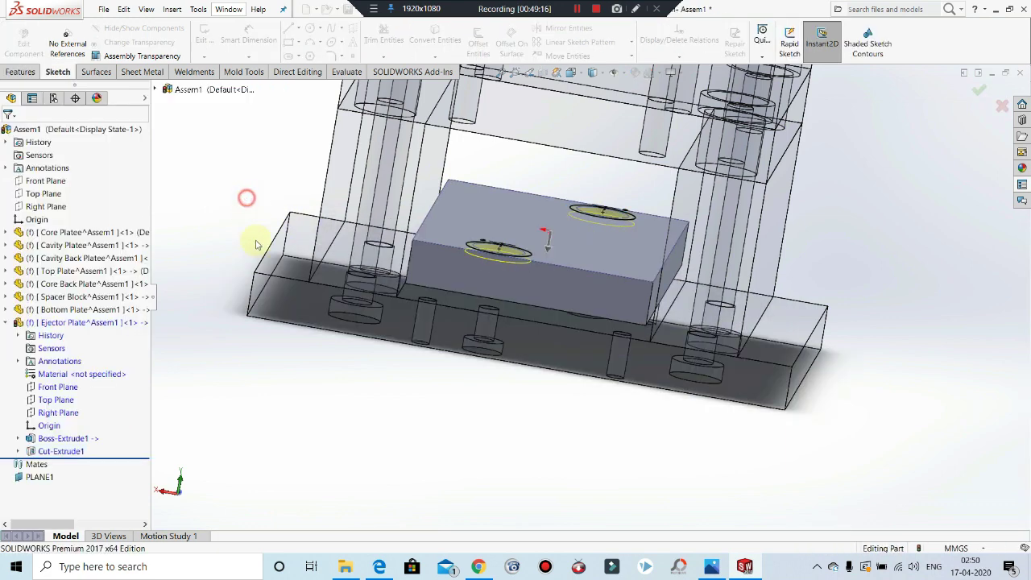
middle_click_drag(356, 292, 460, 542)
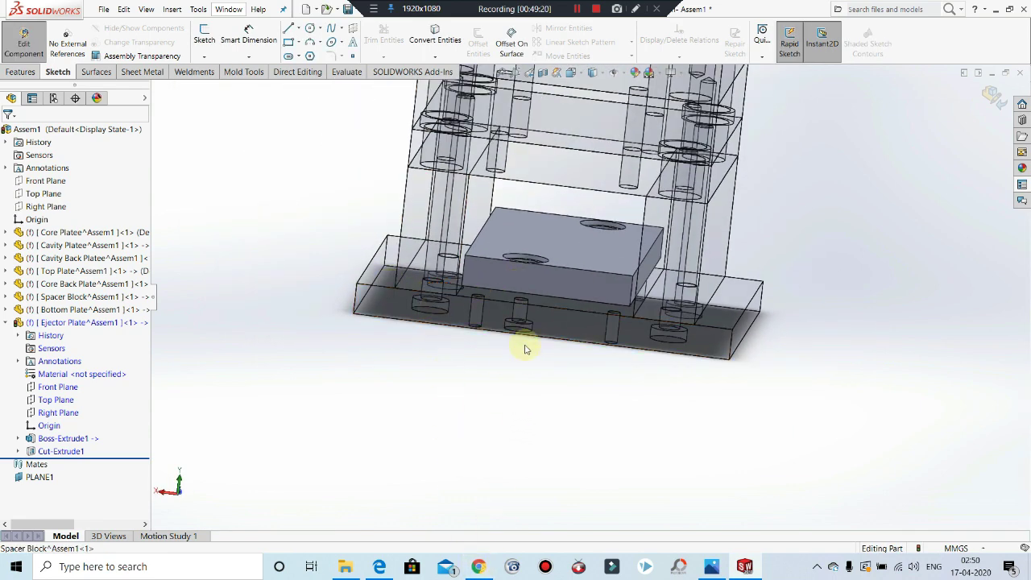
Step: Switch to the MAX_MOULD_BASE drawing and compare the ejector plate's holes between the plan view and section A-A
left_click(379, 566)
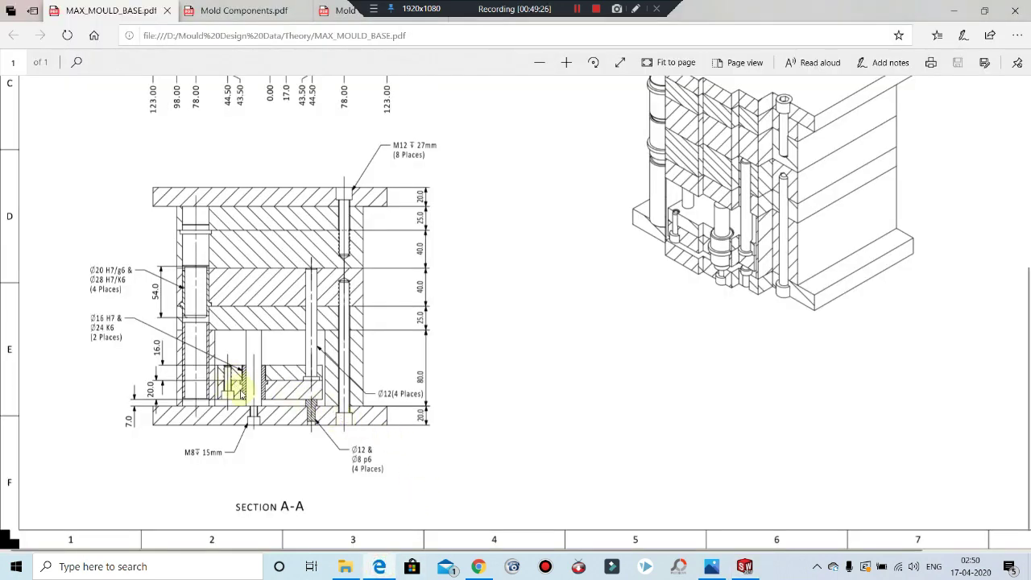
scroll(240, 393, "up", 3)
scroll(243, 387, "up", 2)
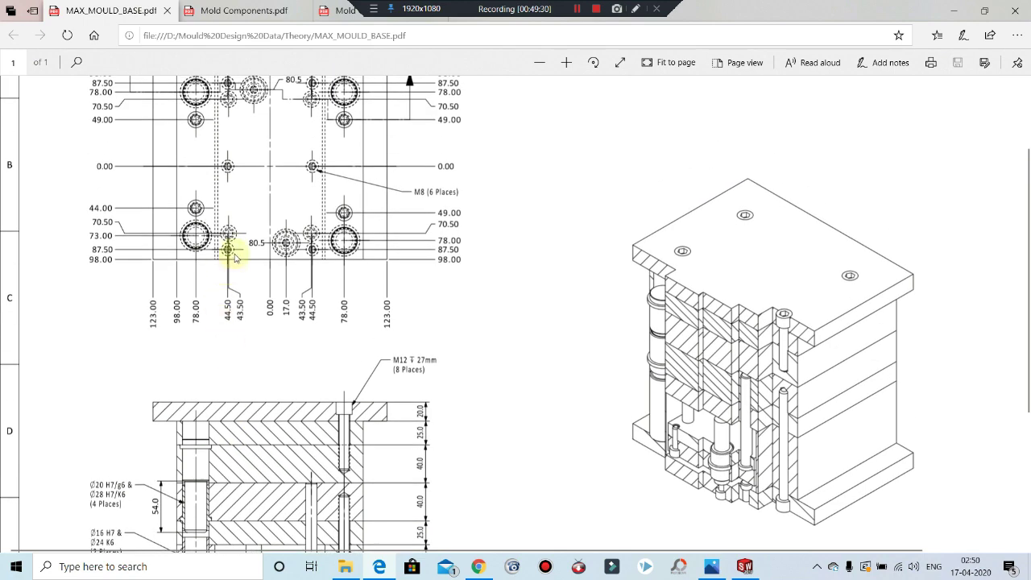
scroll(229, 235, "down", 5)
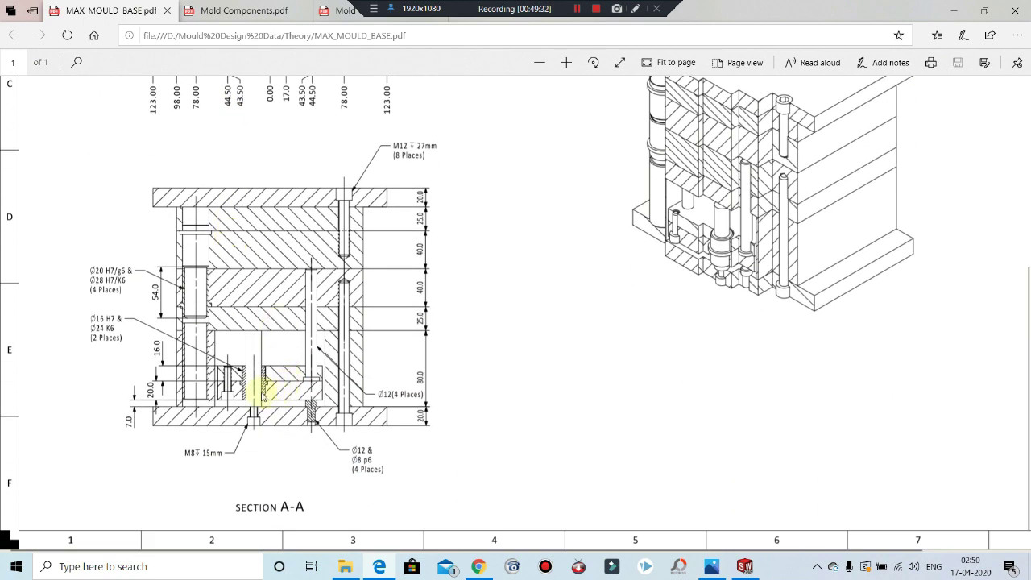
scroll(241, 403, "up", 4)
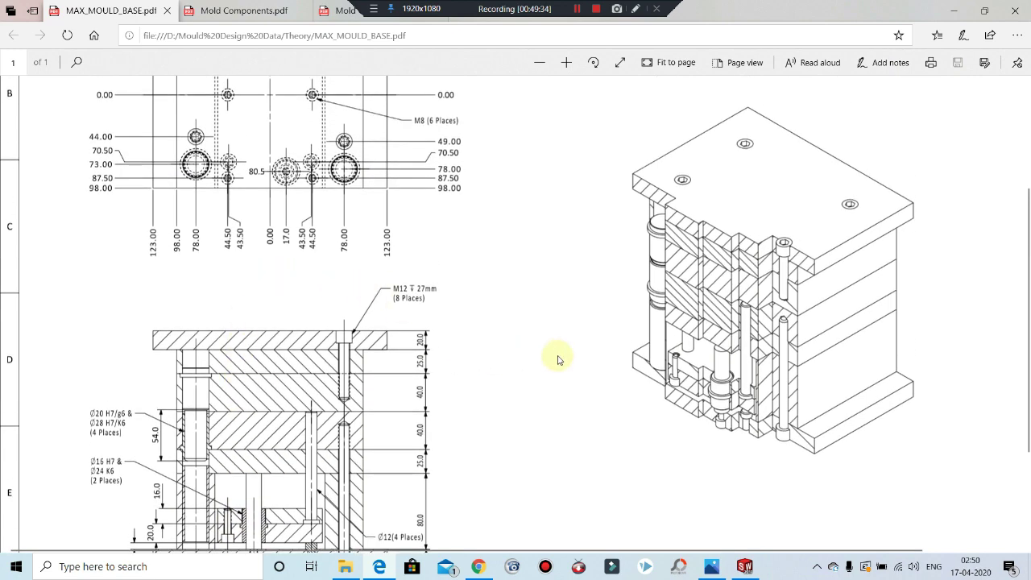
scroll(347, 269, "up", 2)
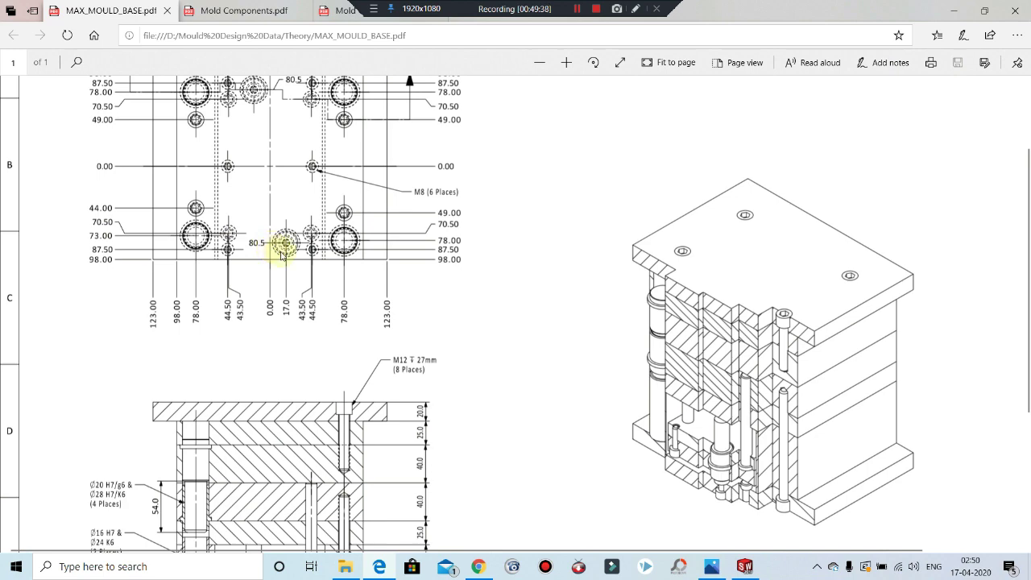
scroll(281, 255, "down", 4)
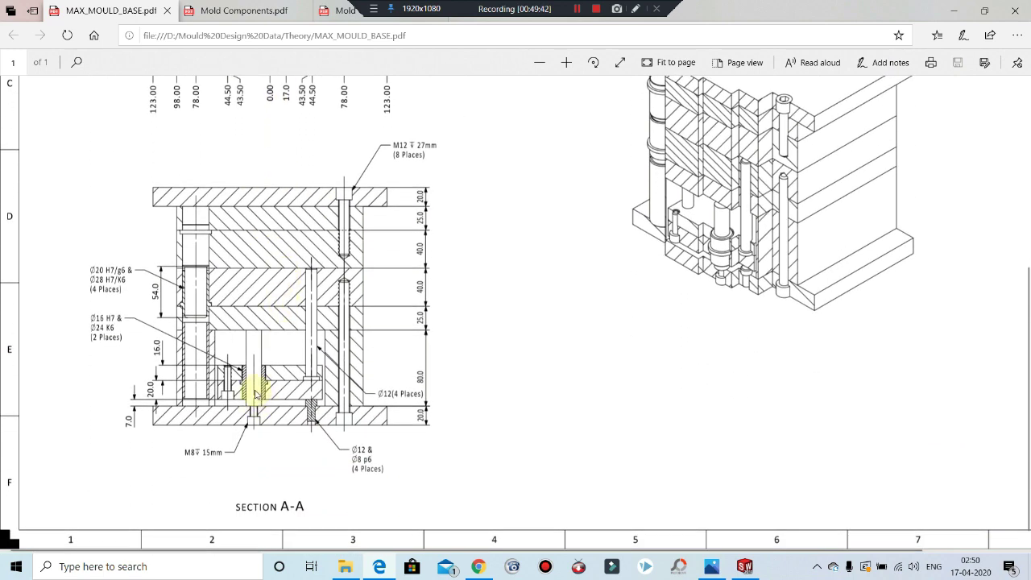
scroll(255, 394, "up", 1)
scroll(260, 437, "up", 3)
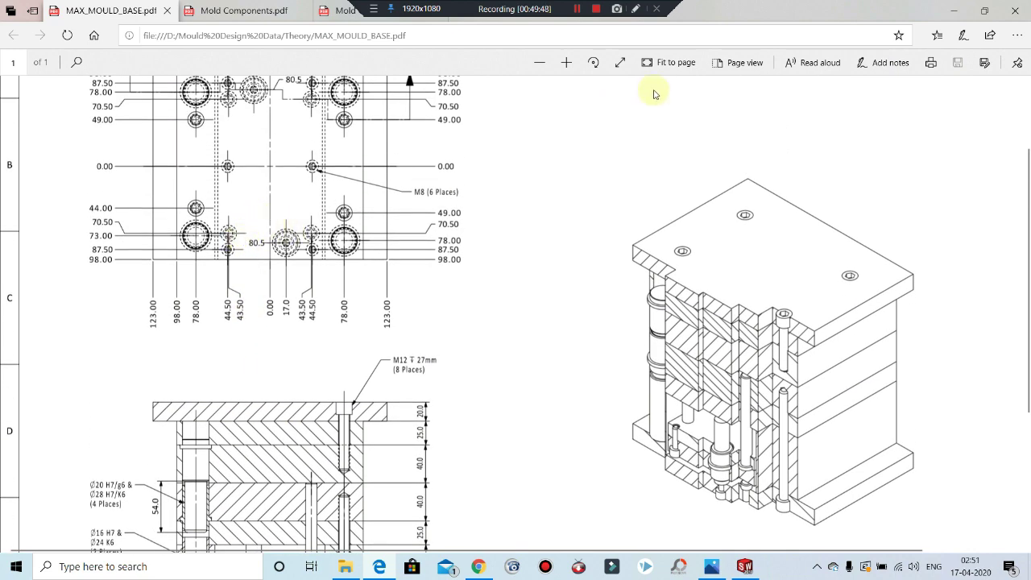
left_click(953, 10)
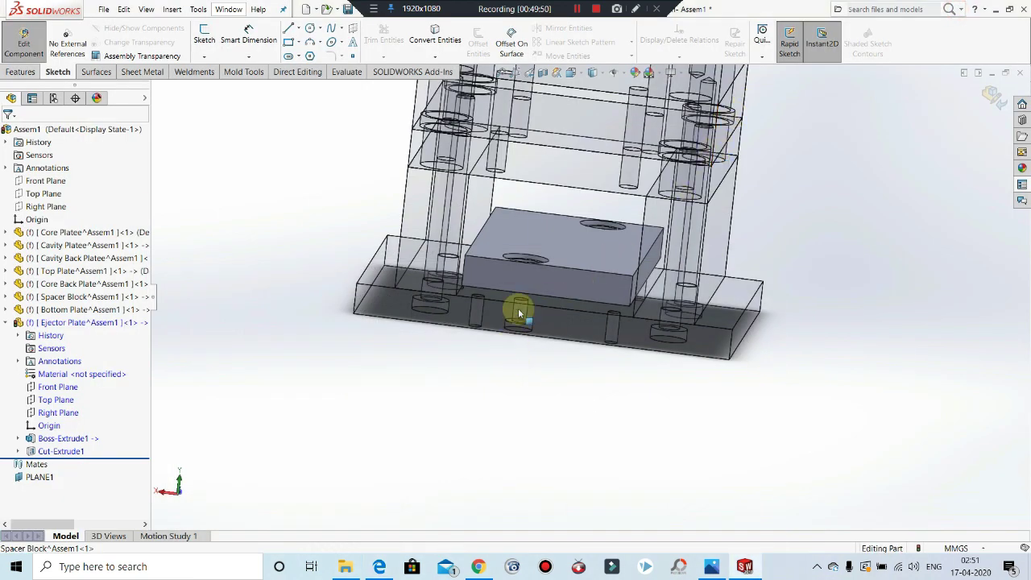
Step: Finish editing the ejector plate and hide the bottom plate to expose the ejector plate's underside
left_click(24, 40)
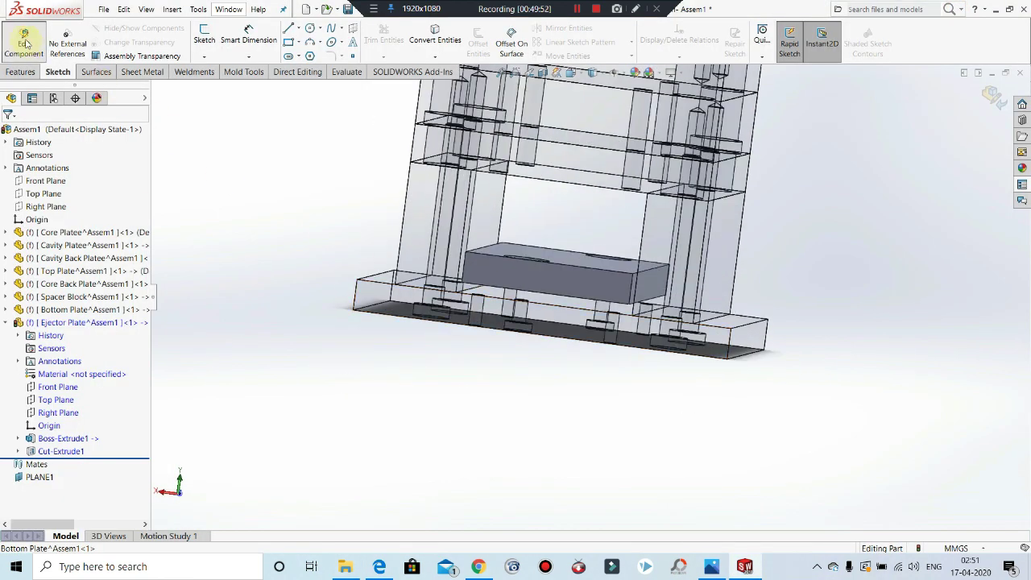
middle_click_drag(225, 214, 338, 267)
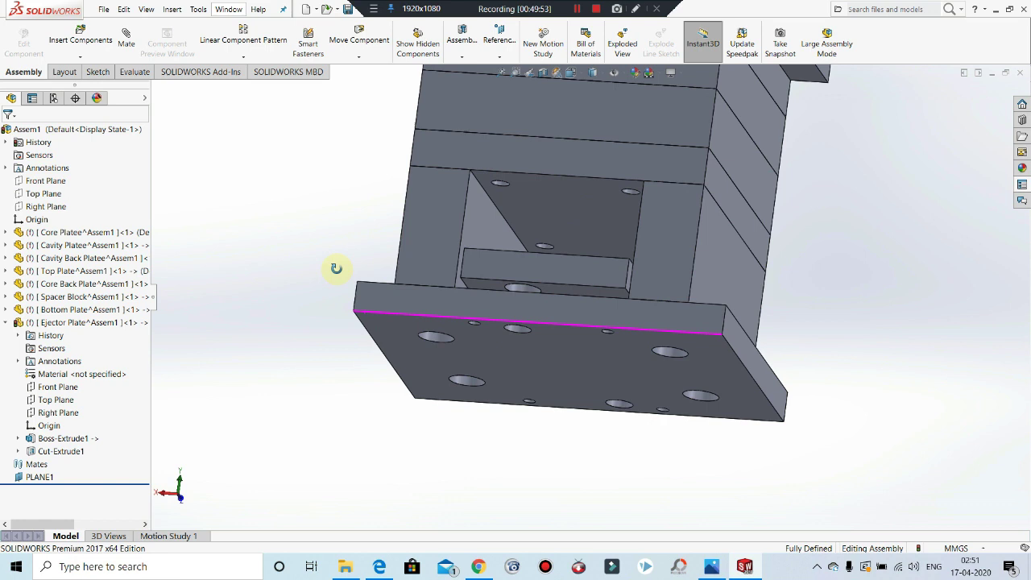
left_click(408, 333)
right_click(460, 302)
left_click(469, 150)
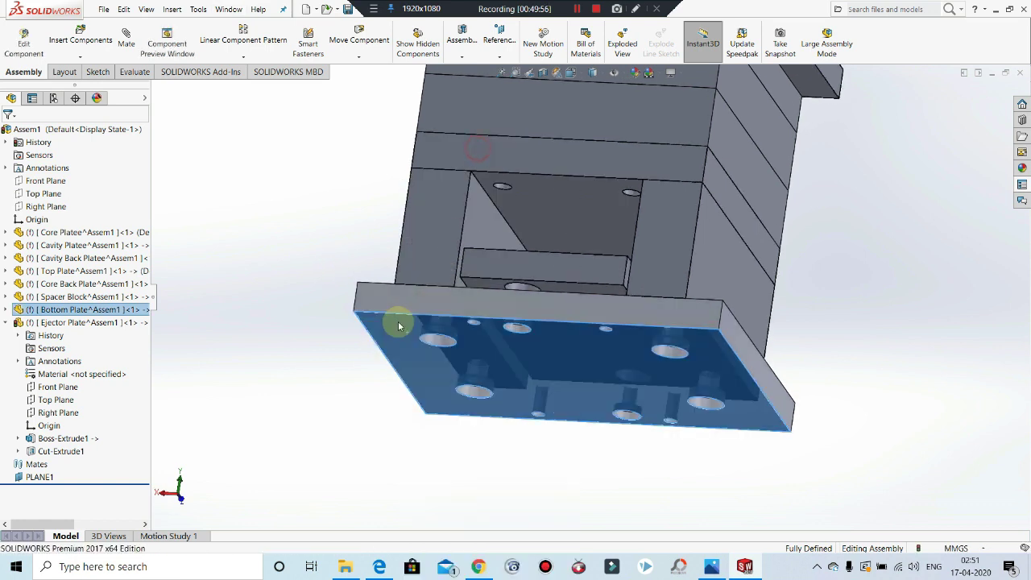
Step: Resume editing the ejector plate, consult section A-A for the screw holes, and start a sketch on the plate's lower face
left_click(571, 295)
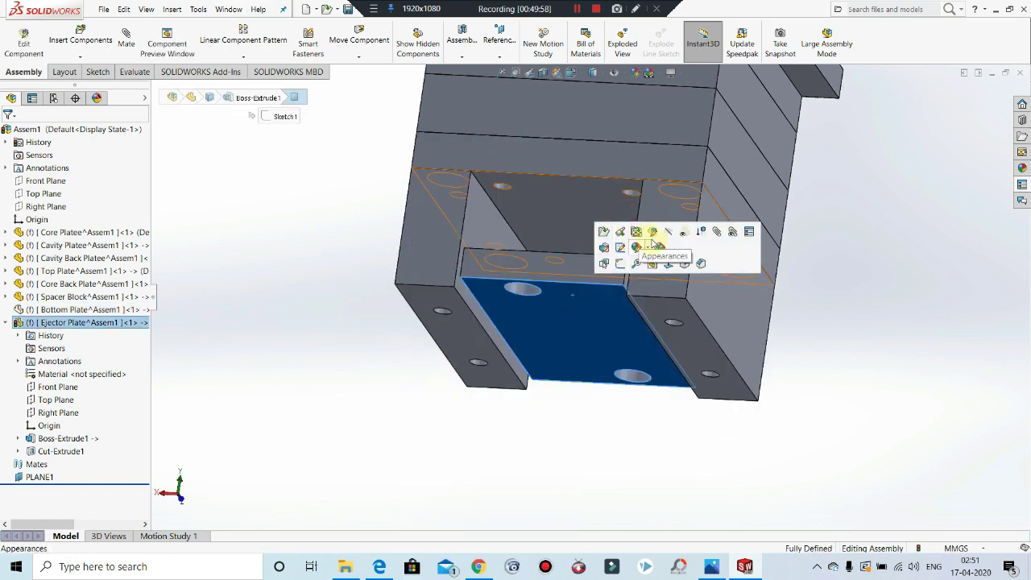
left_click(654, 235)
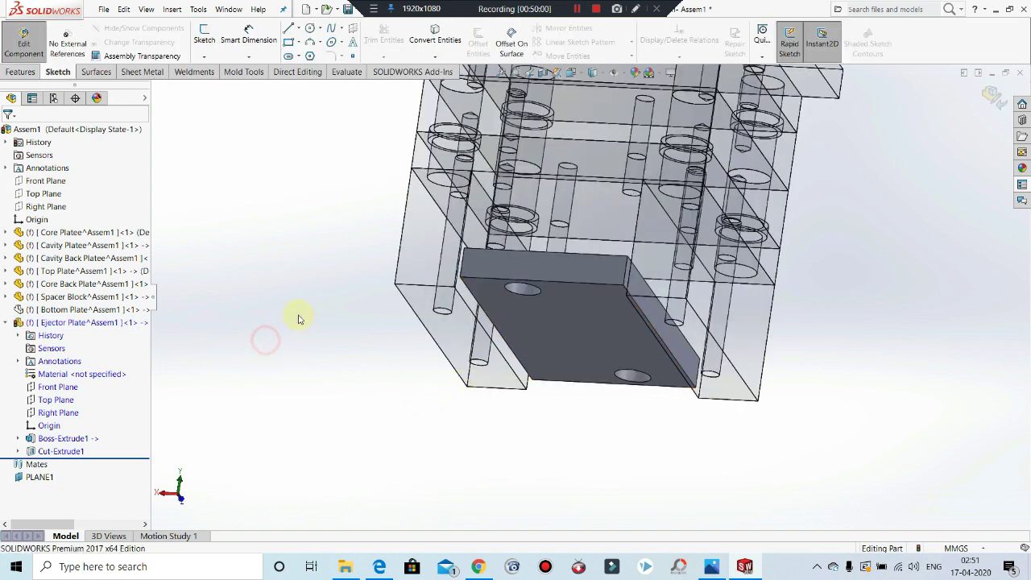
left_click(379, 567)
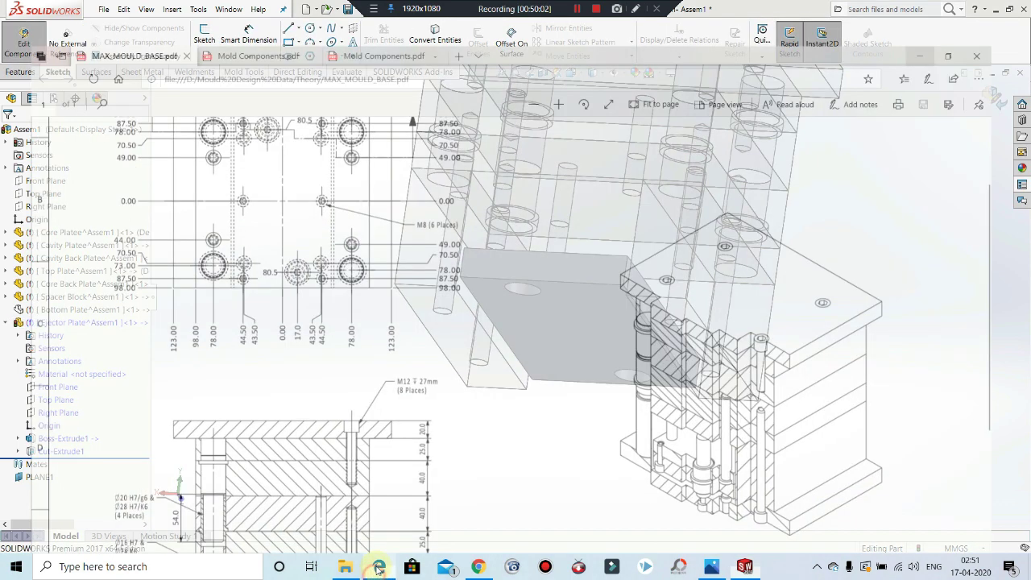
scroll(241, 367, "down", 5)
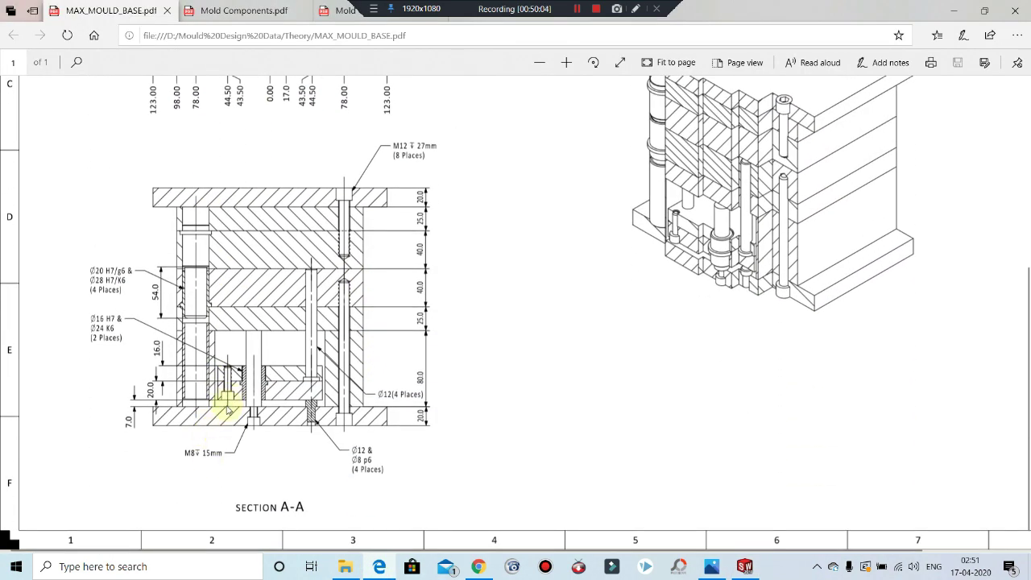
left_click(953, 11)
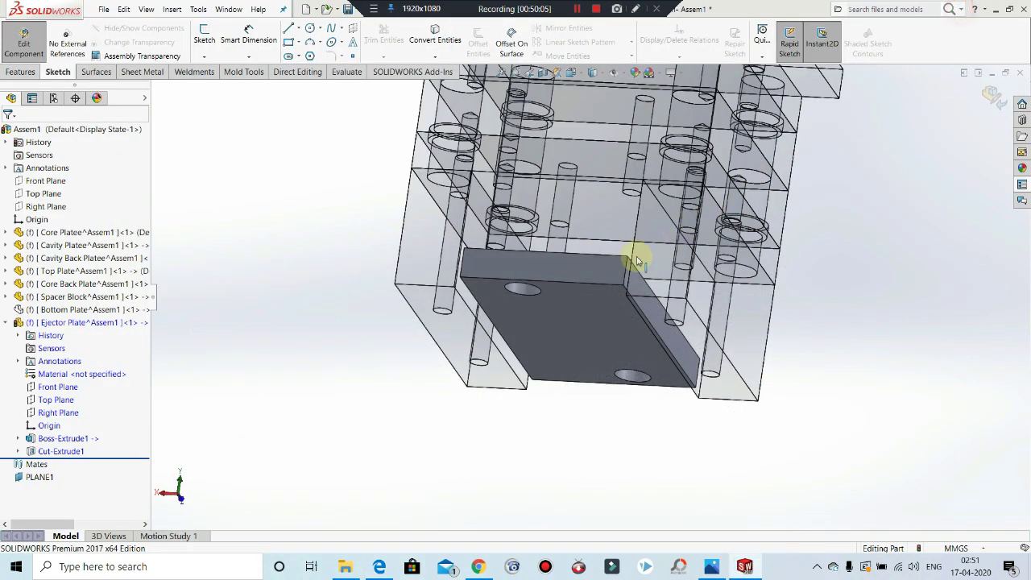
left_click(549, 310)
left_click(599, 277)
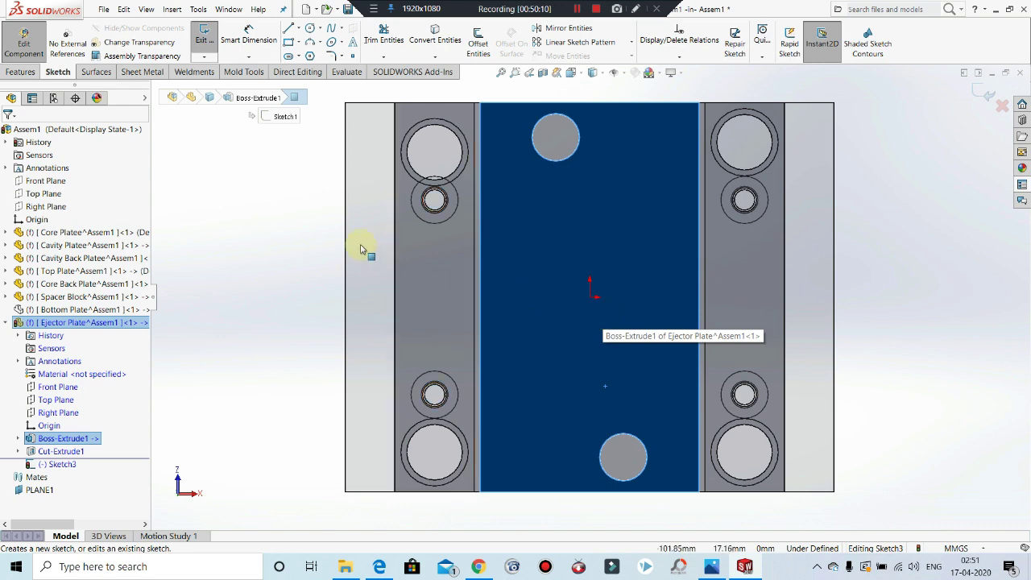
left_click(259, 187)
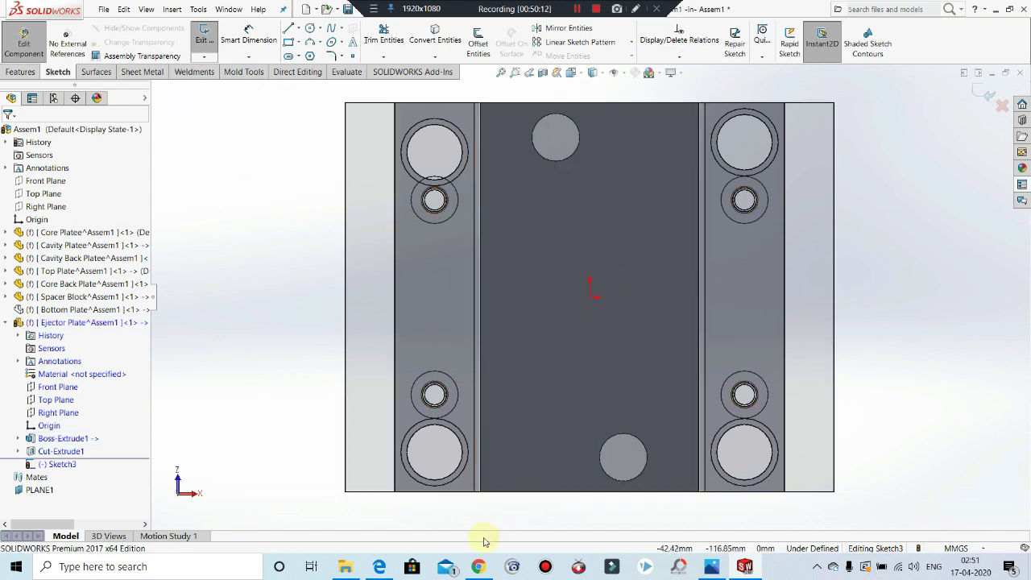
Step: Look up the positions of the ejector plate's M8 screw holes in the MAX_MOULD_BASE plan view and their form in section A-A
left_click(384, 569)
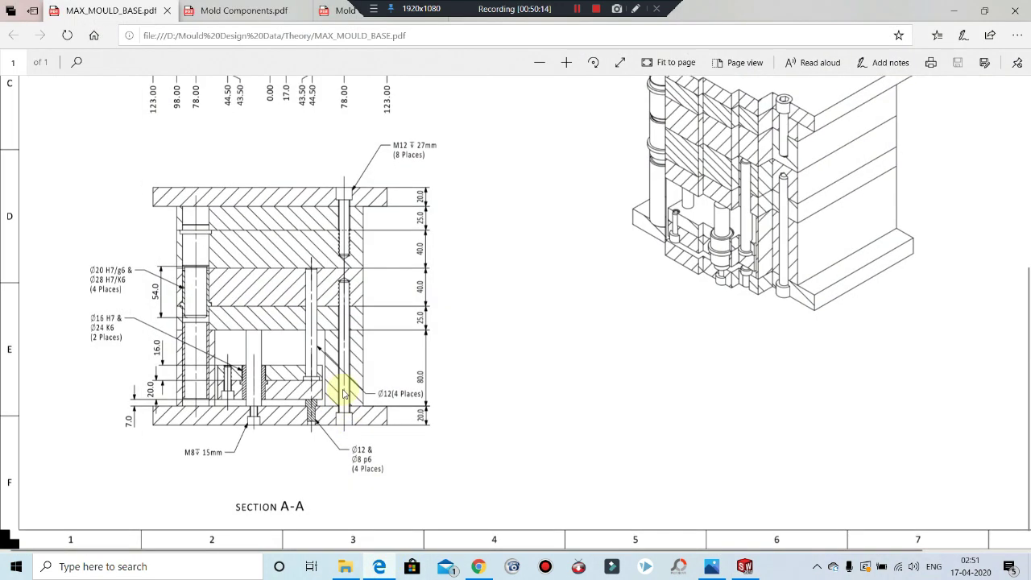
scroll(351, 348, "up", 5)
scroll(306, 340, "down", 5)
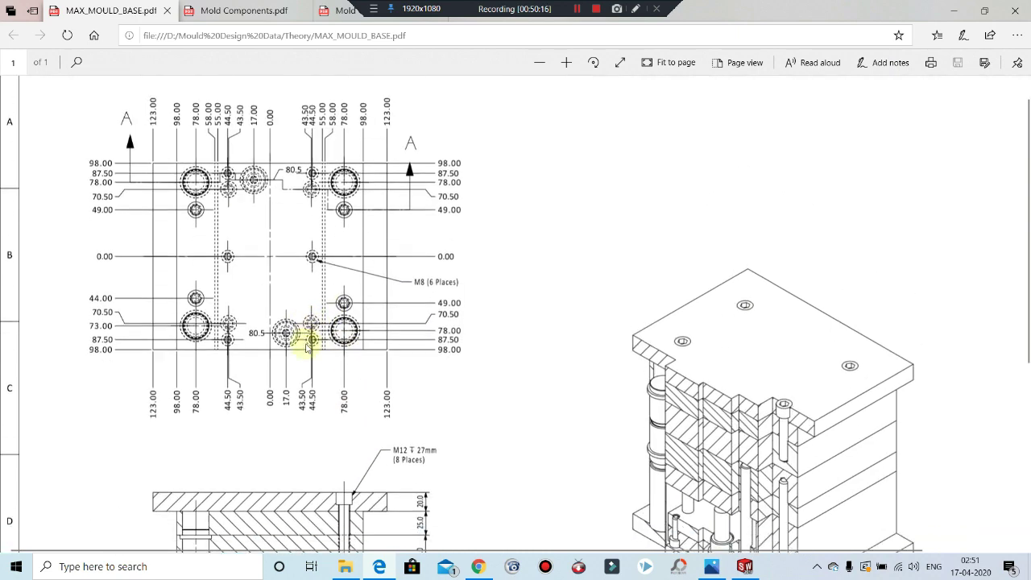
scroll(260, 368, "down", 1)
scroll(231, 379, "up", 4)
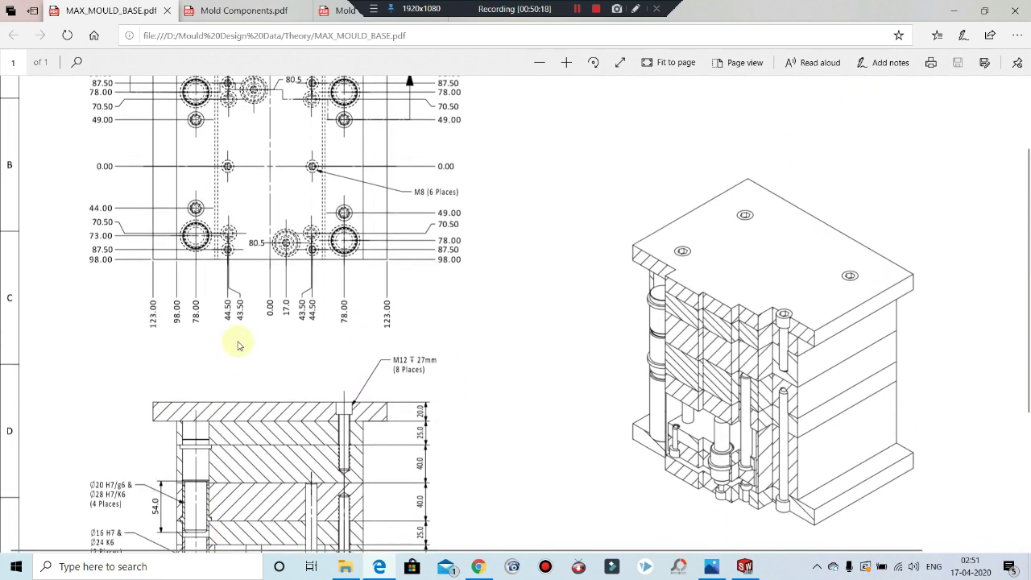
scroll(237, 340, "down", 3)
scroll(236, 275, "down", 1)
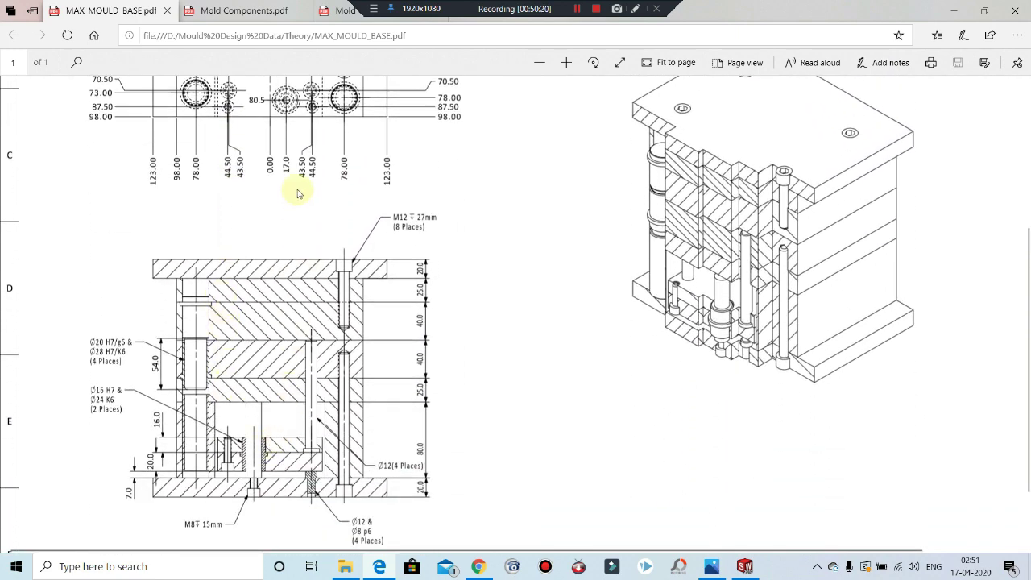
scroll(242, 145, "up", 2)
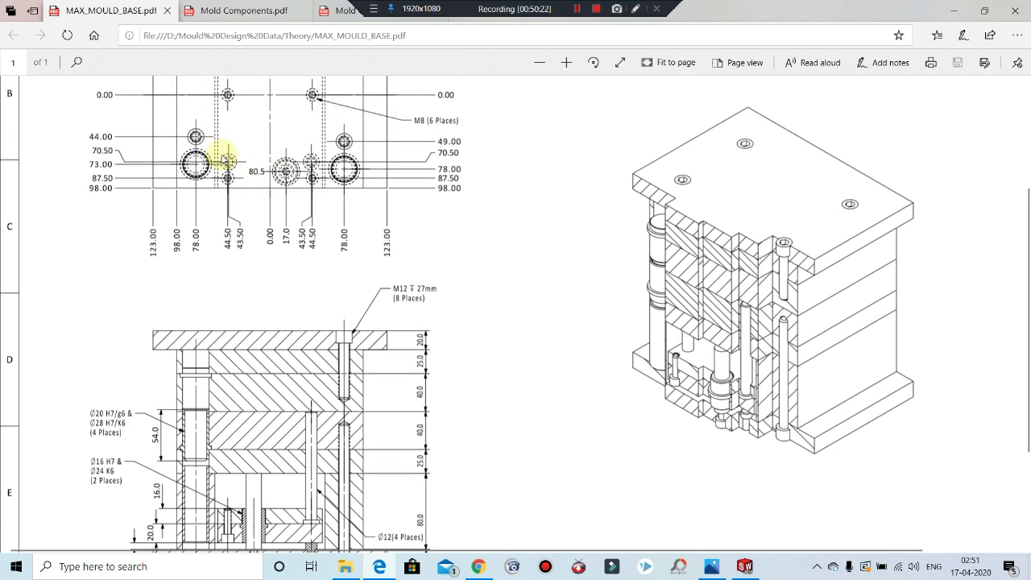
left_click(952, 10)
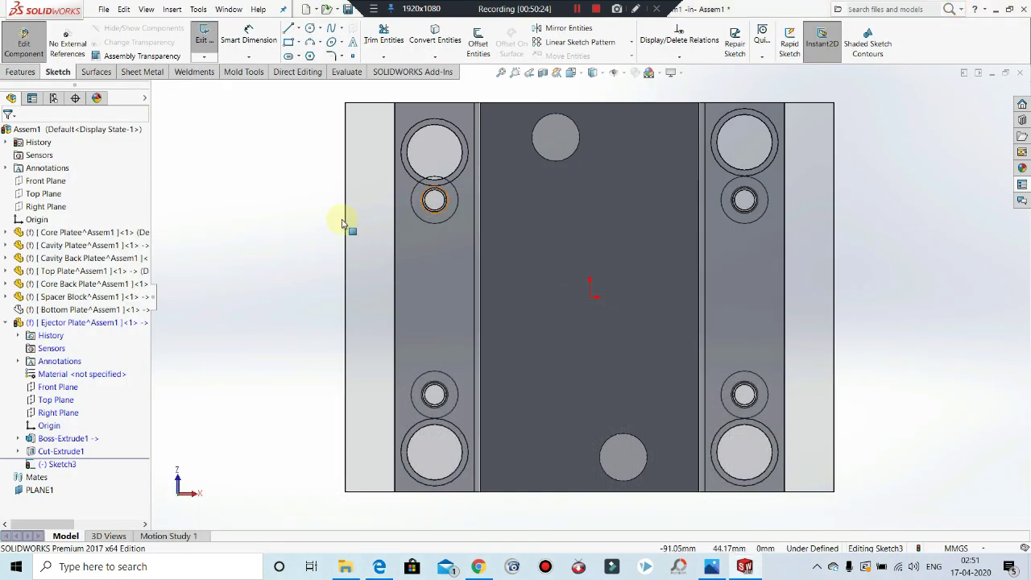
Step: In a wireframe view, place sketch points at the centres of the four existing holes near the ejector plate's corners and finish the sketch
left_click(603, 73)
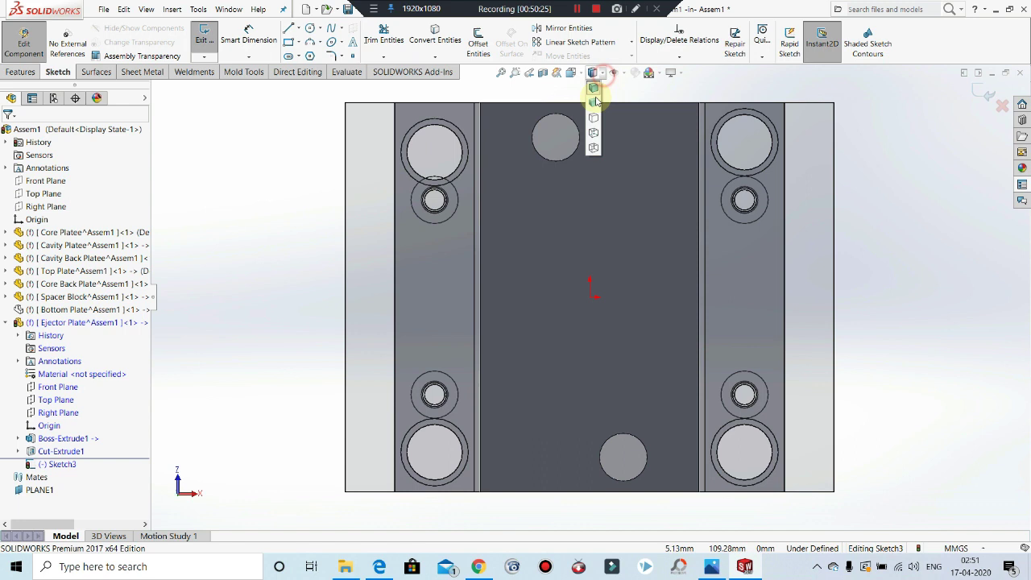
left_click(593, 147)
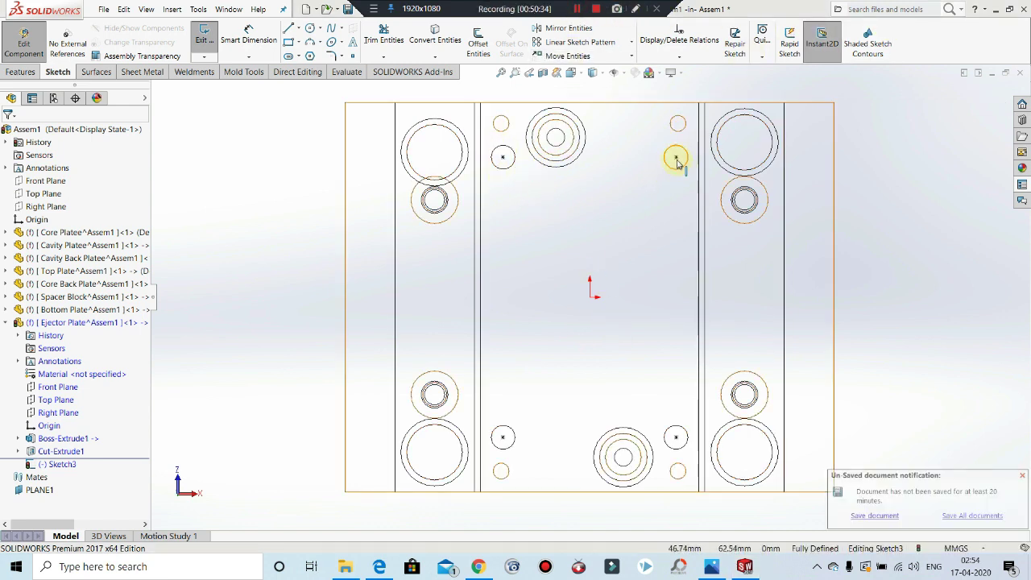
left_click(636, 439)
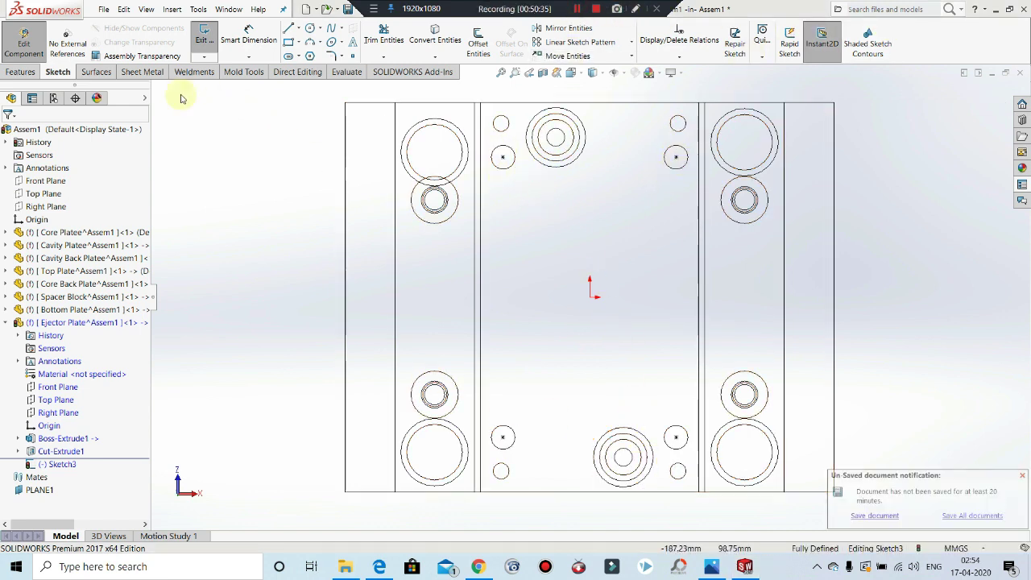
left_click(204, 40)
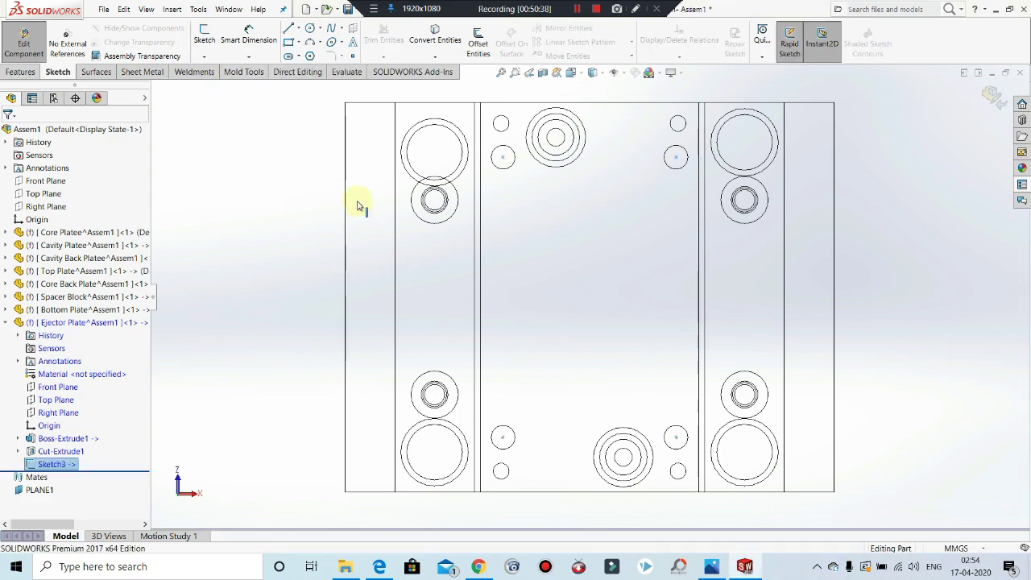
Step: Start a Hole Wizard counterbore in the ejector plate and place it on the four sketch points using a 3D sketch
mouse_move(605, 284)
middle_mouse_down()
mouse_move(617, 242)
mouse_move(593, 350)
mouse_move(612, 120)
middle_mouse_up()
left_click(22, 71)
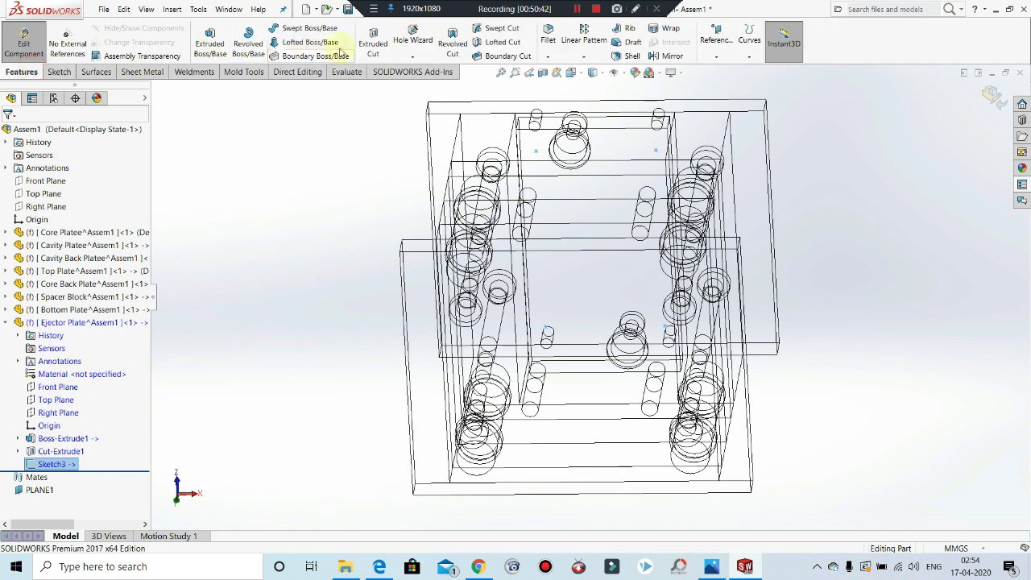
left_click(410, 33)
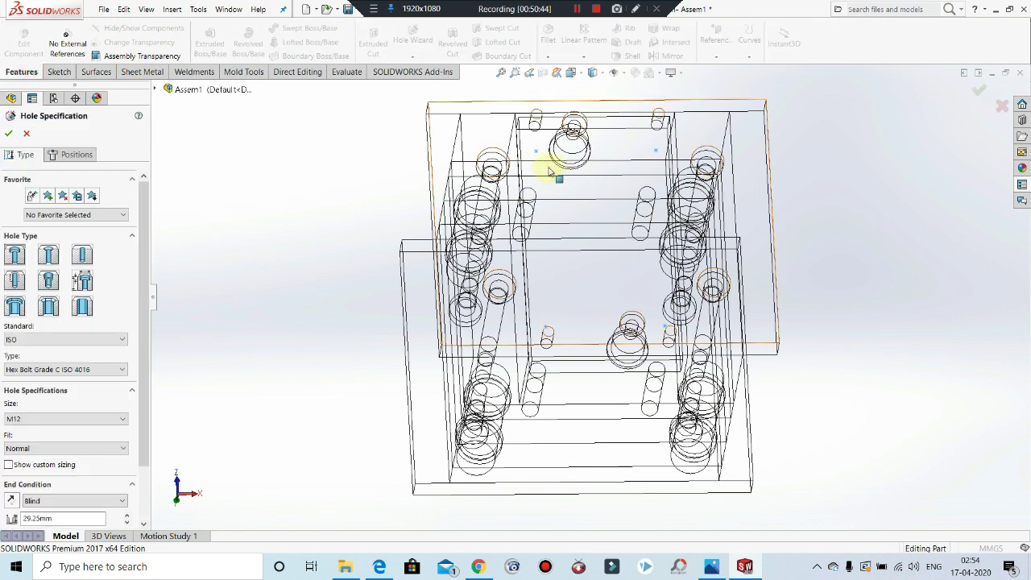
left_click(66, 153)
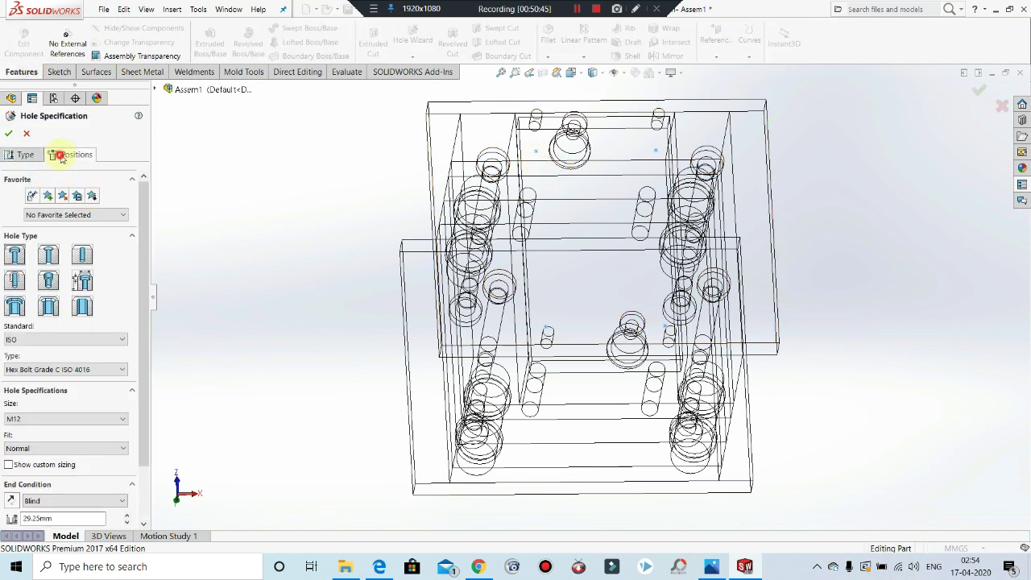
left_click(536, 152)
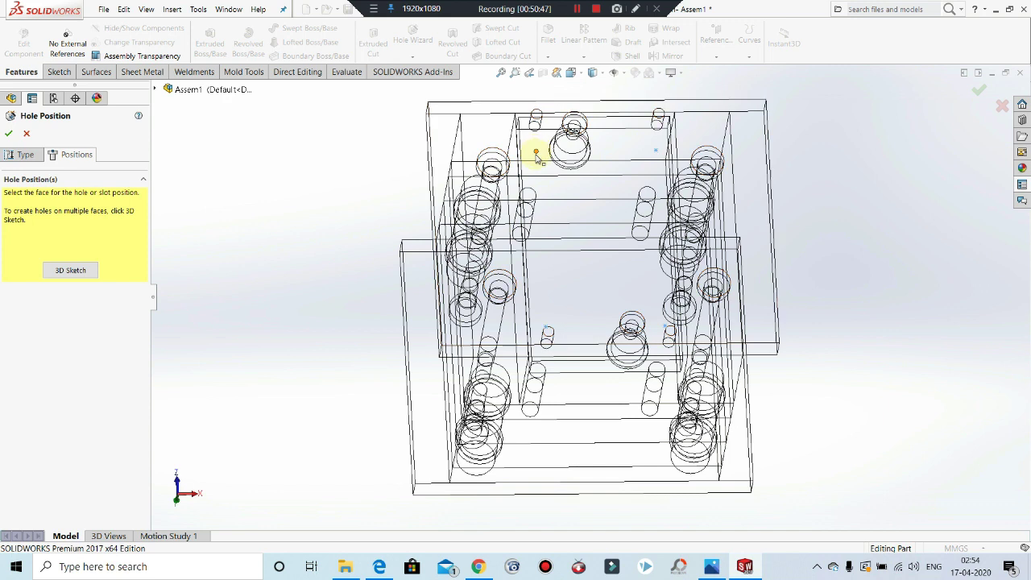
left_click(82, 272)
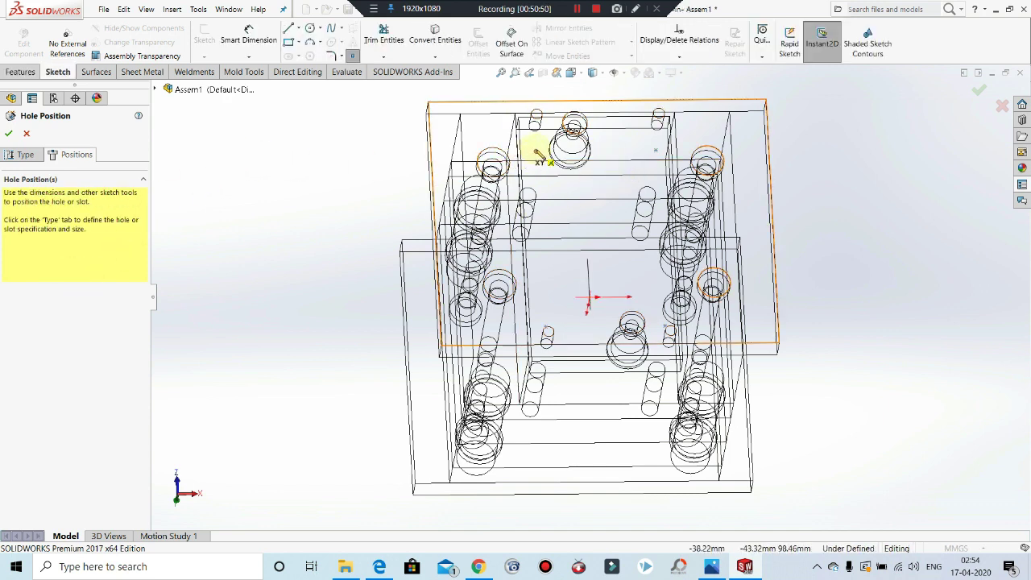
left_click(656, 151)
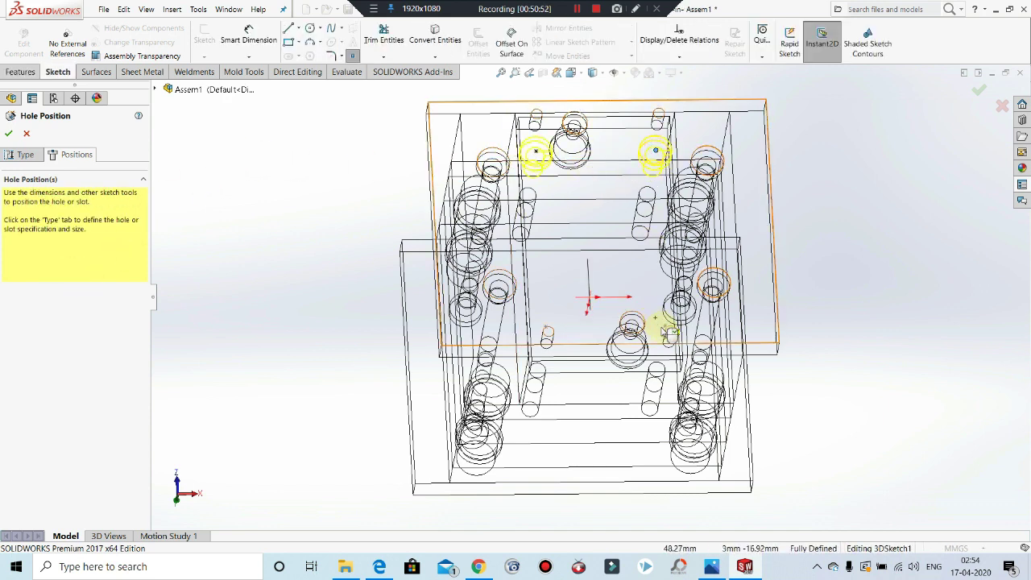
left_click(665, 329)
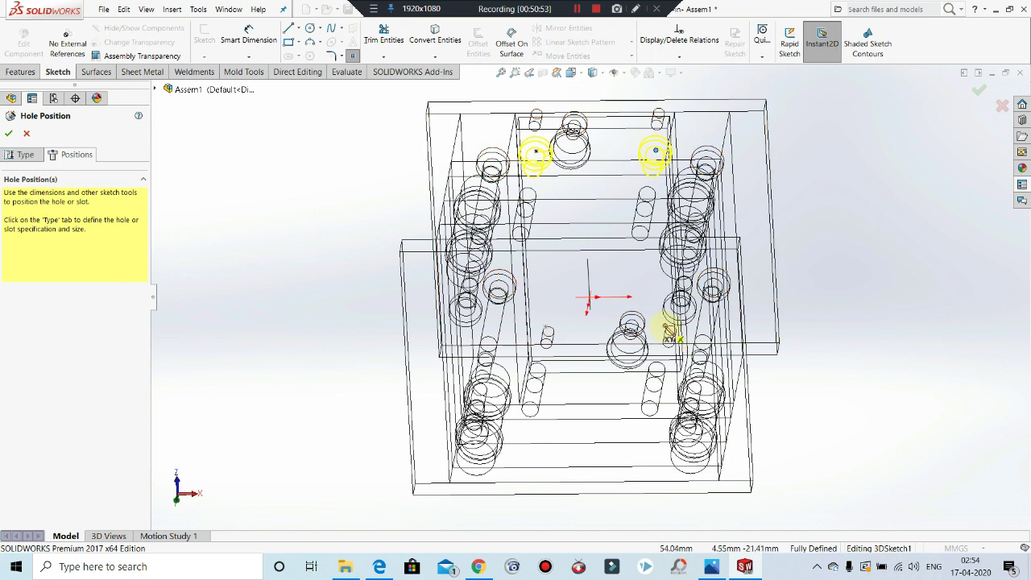
left_click(546, 329)
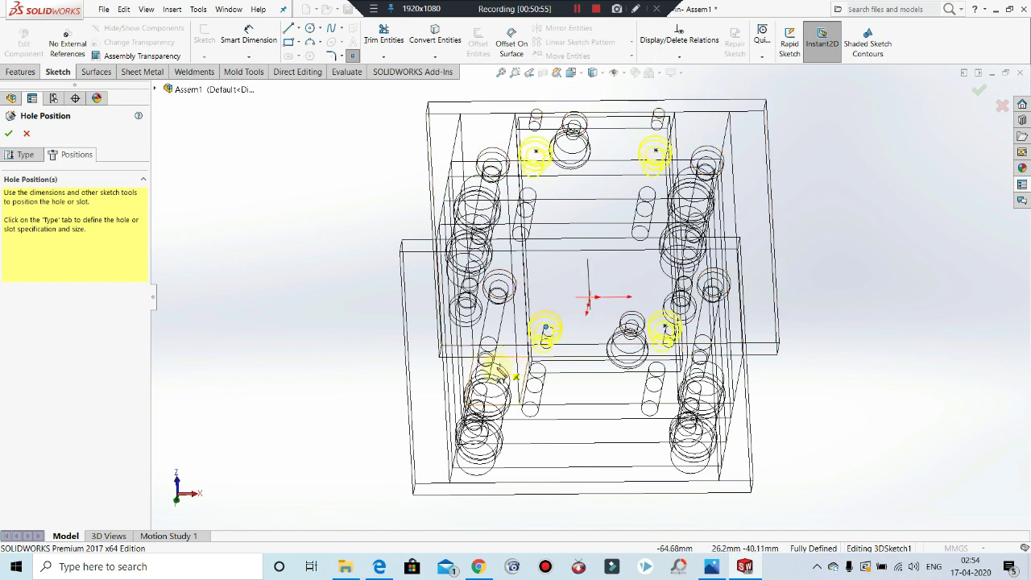
Step: Set the four counterbored holes to size M8 and create them in the ejector plate
left_click(30, 157)
left_click(40, 419)
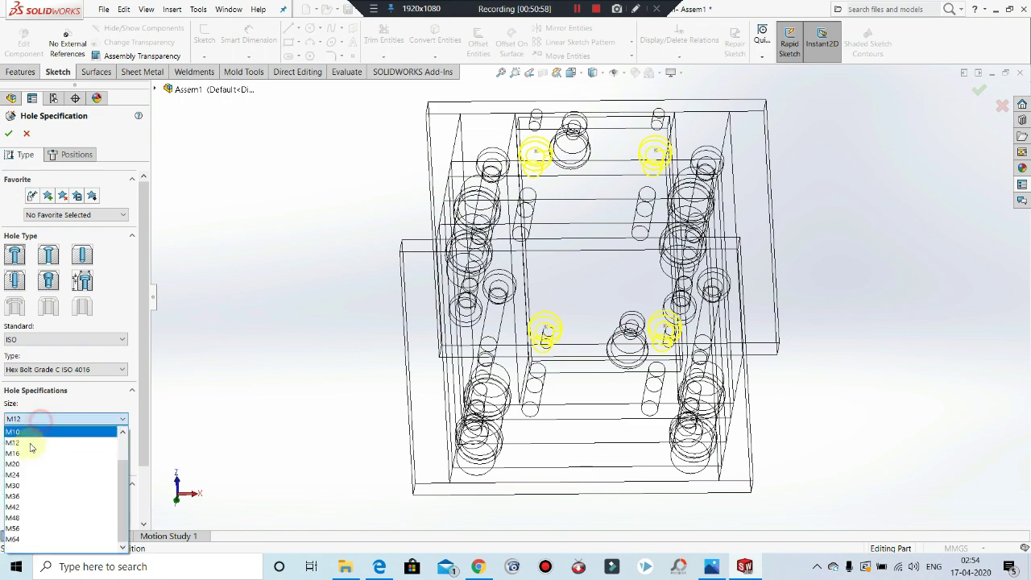
scroll(24, 458, "up", 1)
left_click(22, 453)
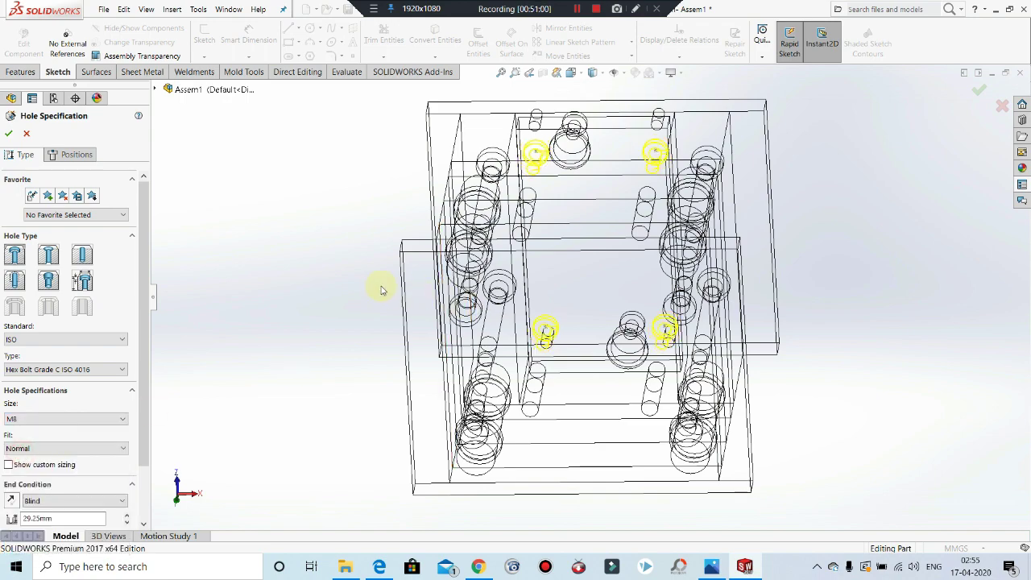
middle_click_drag(381, 290, 374, 110)
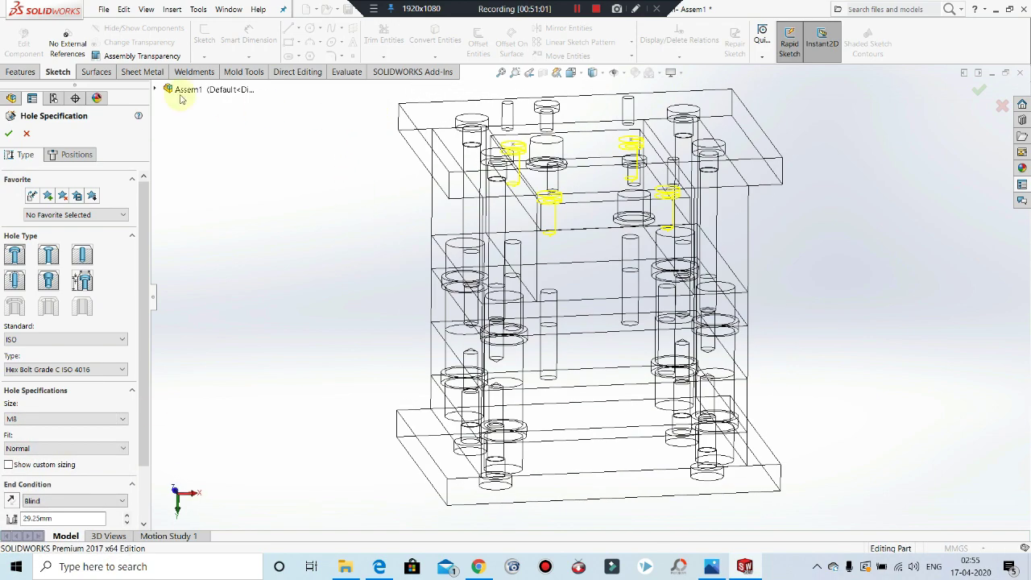
left_click(9, 137)
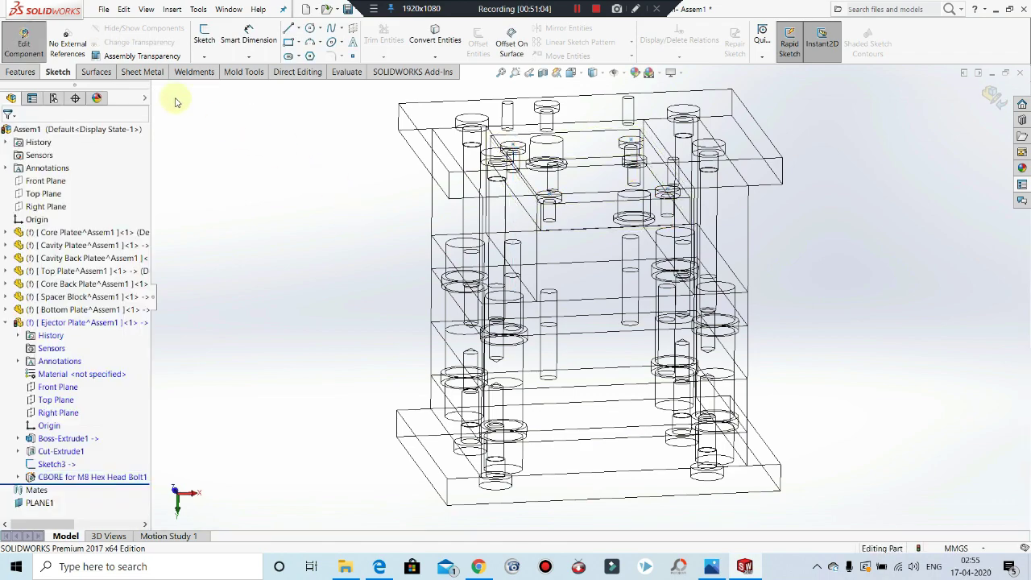
Step: Restore the shaded display with edges and hide the sketch holding the ejector plate's hole positions
left_click(600, 74)
left_click(594, 91)
middle_click_drag(610, 202, 620, 312)
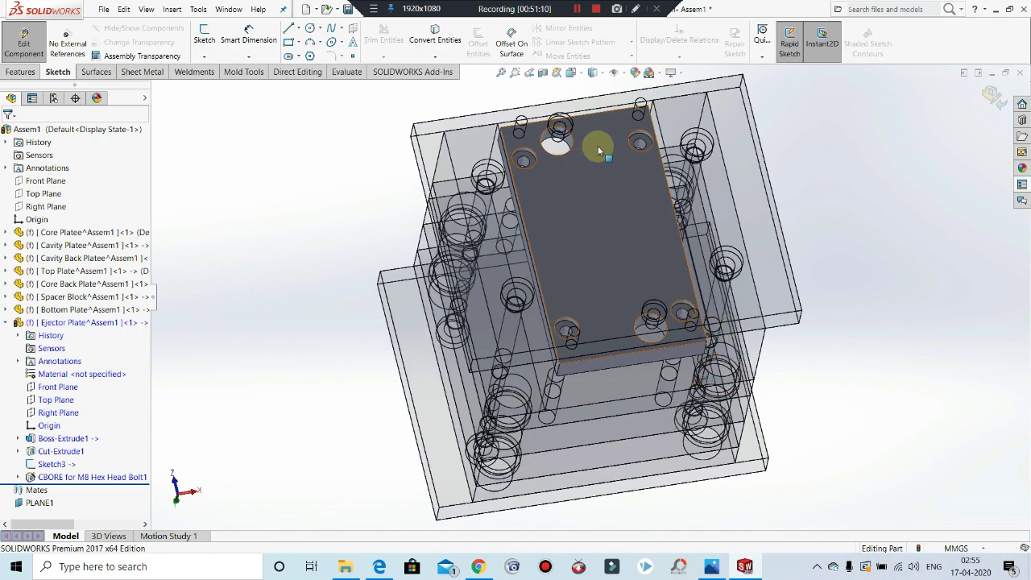
right_click(639, 143)
left_click(564, 174)
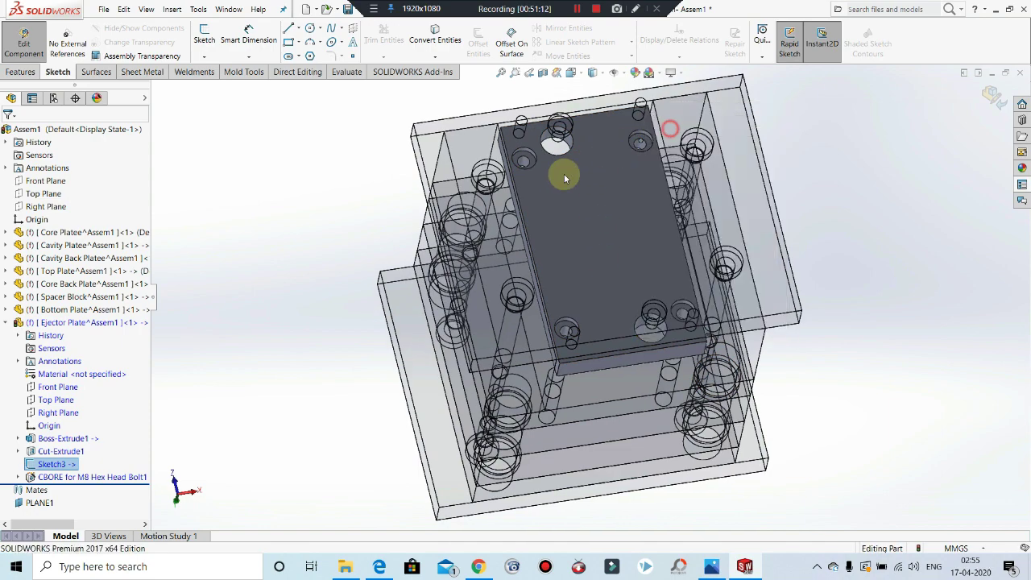
middle_click_drag(357, 252, 349, 481)
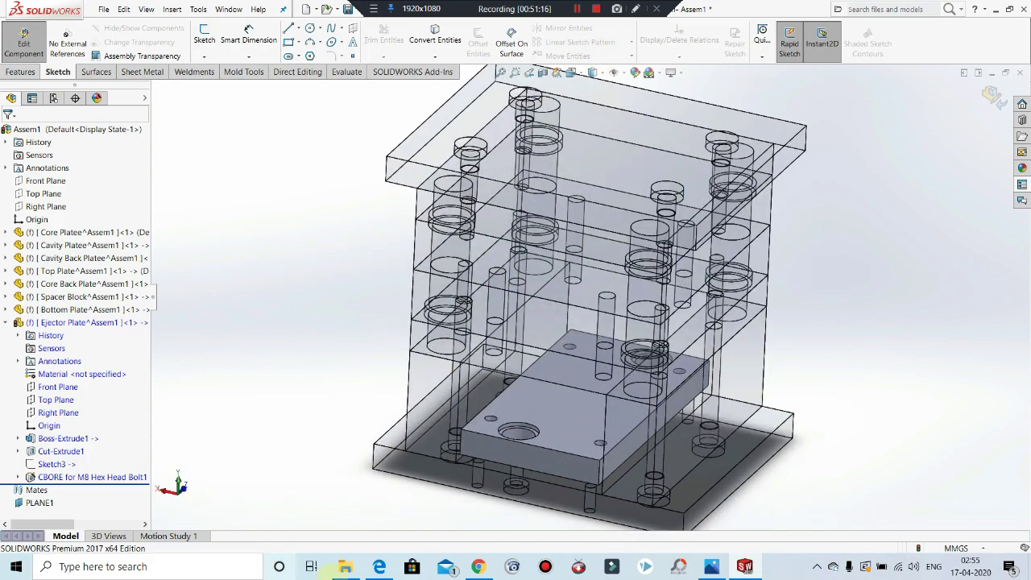
Step: Consult the section view in the MAX_MOULD_BASE drawing and finish editing the ejector plate, returning to the full assembly
left_click(378, 567)
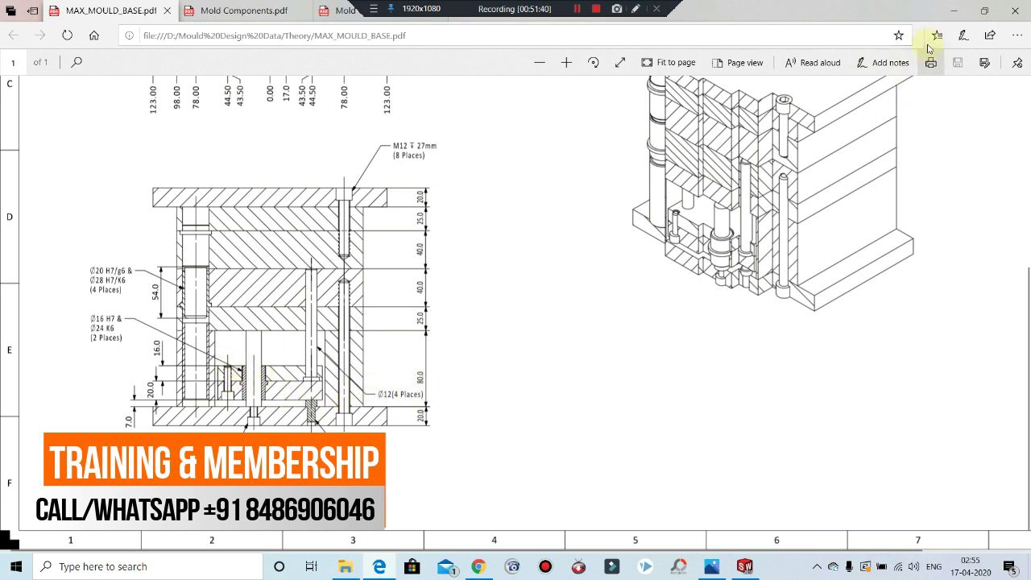
left_click(952, 12)
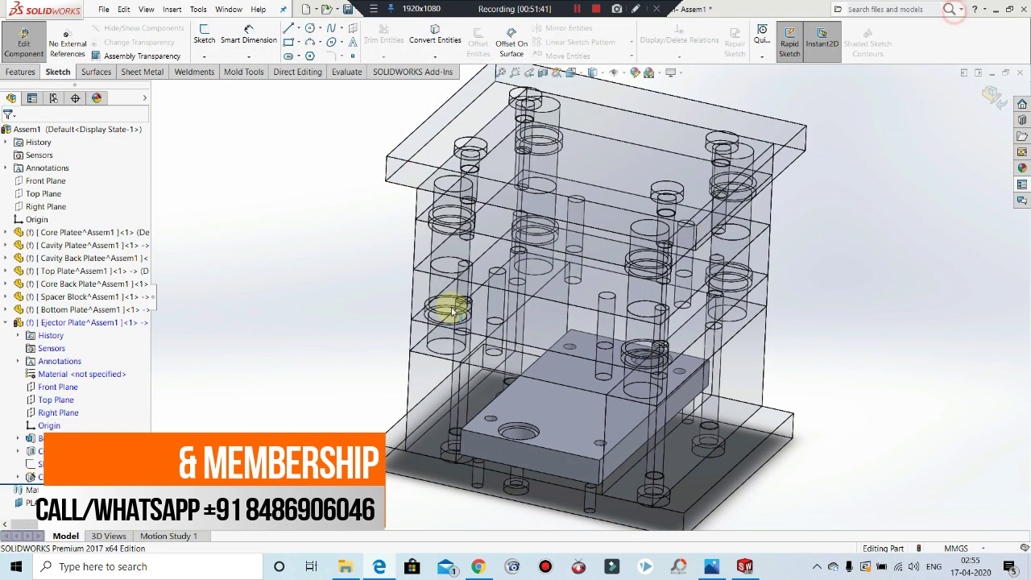
left_click(24, 42)
middle_click_drag(474, 388, 472, 354)
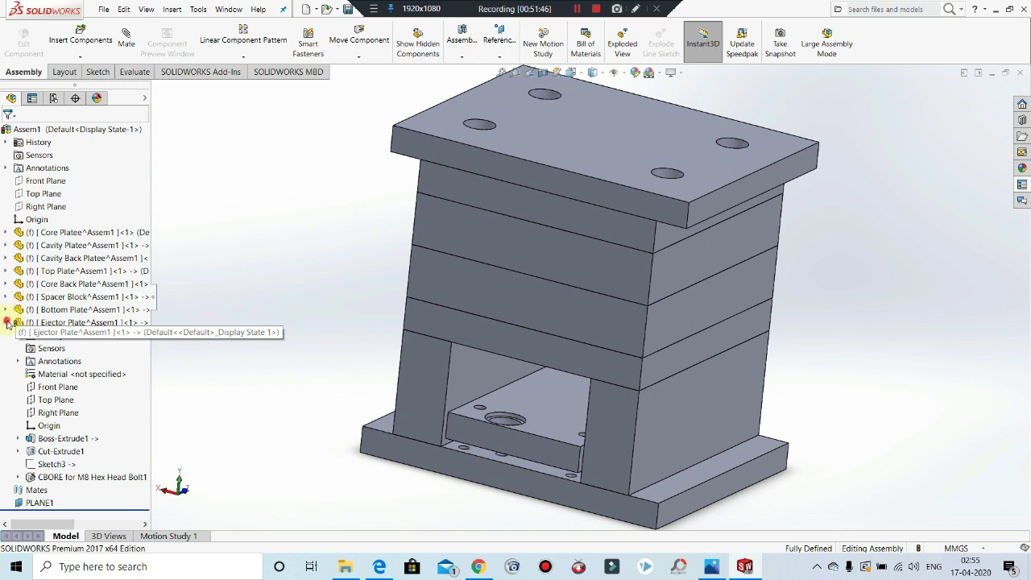
left_click(6, 322)
Step: Insert a new part into the assembly and rename it "Ejector Retainer"
left_click(81, 55)
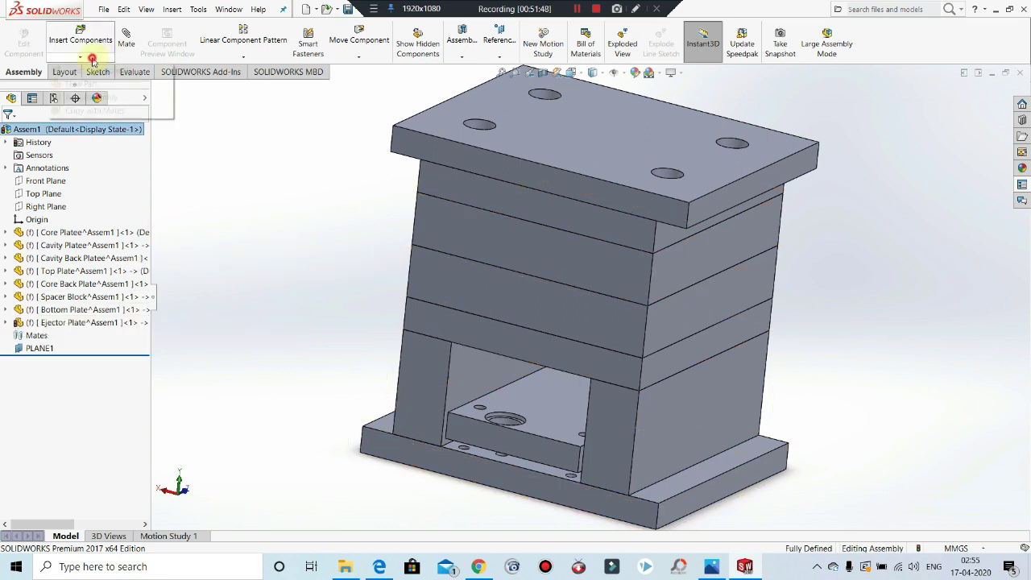
left_click(97, 83)
left_click(56, 340)
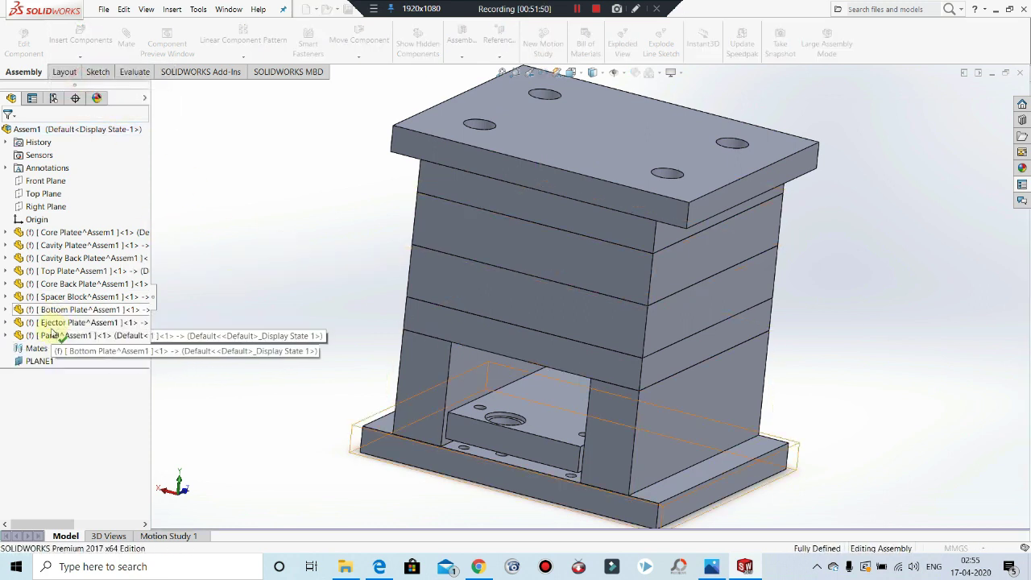
right_click(59, 337)
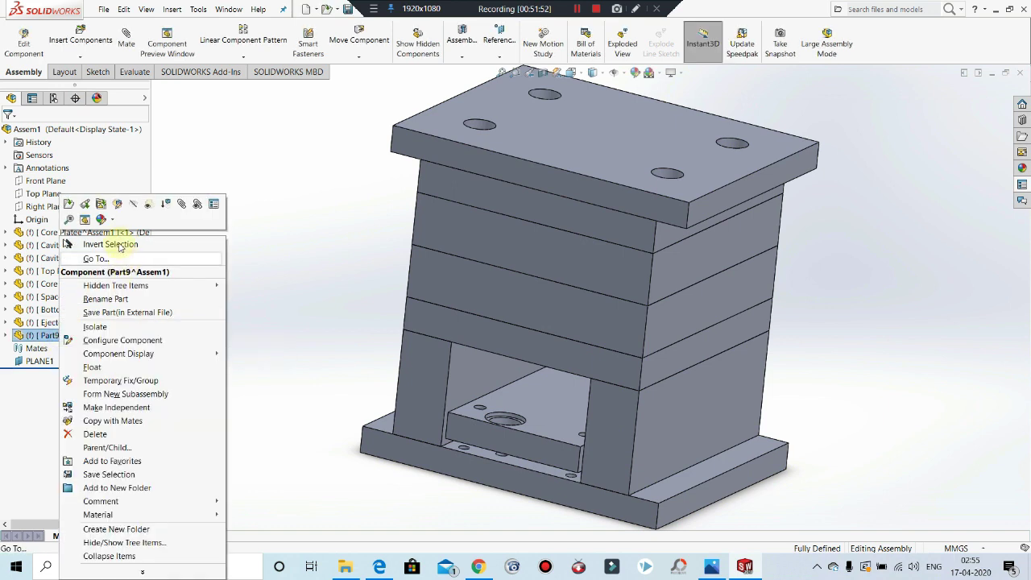
left_click(105, 299)
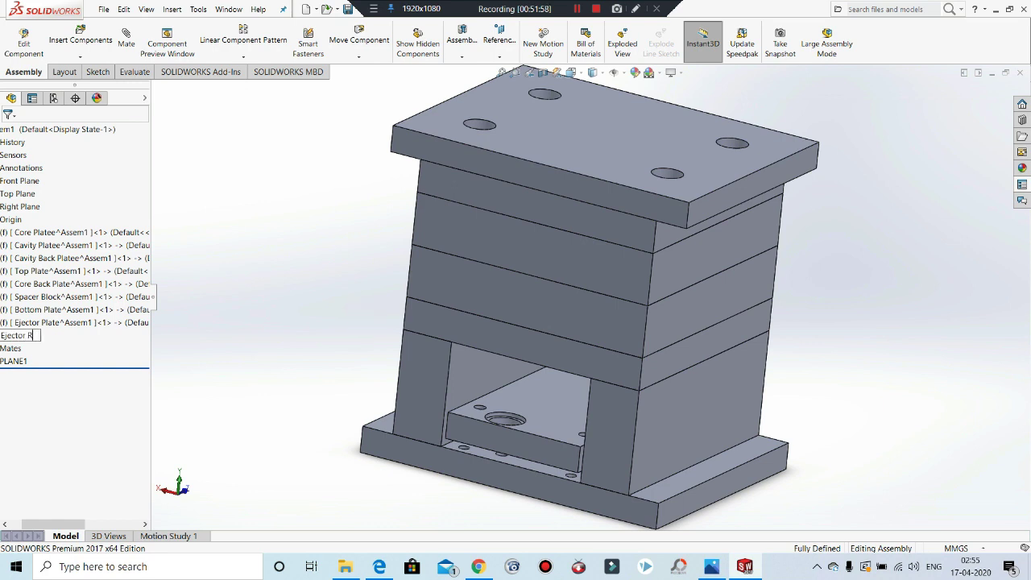
left_click(364, 321)
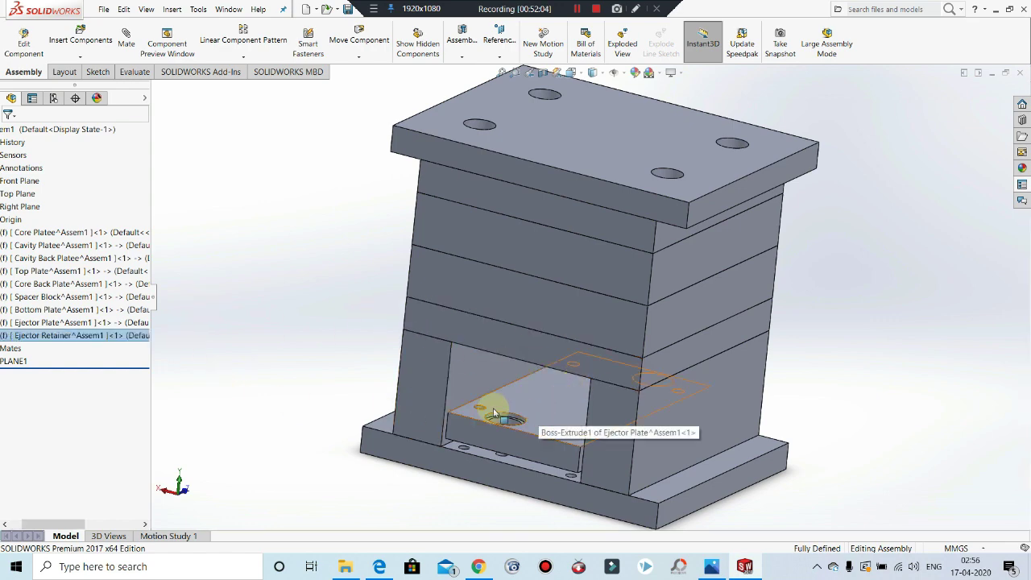
Step: Edit the Ejector Retainer and sketch its outline on the ejector plate's top face by converting that face's four outer edges
right_click(104, 335)
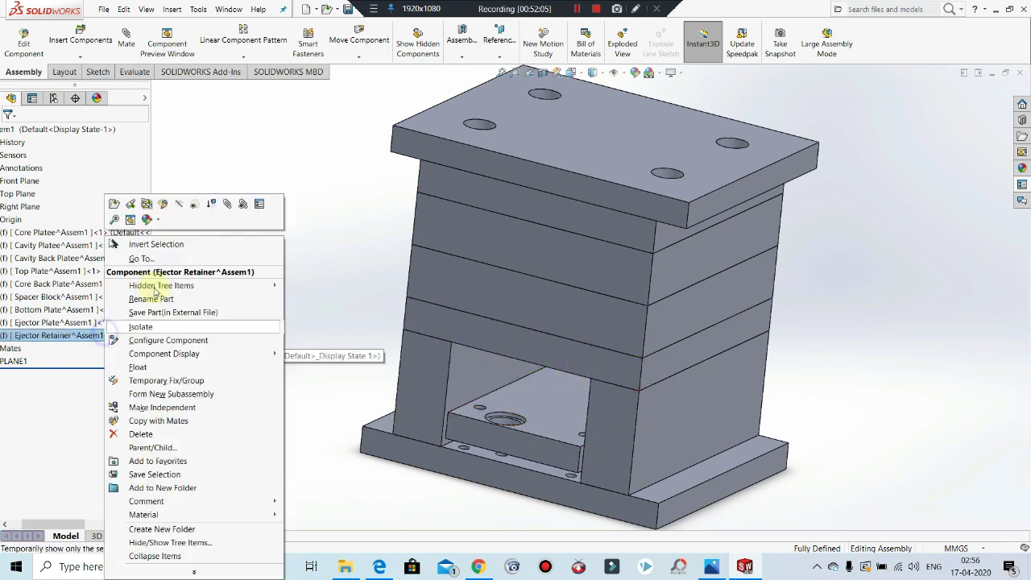
left_click(165, 203)
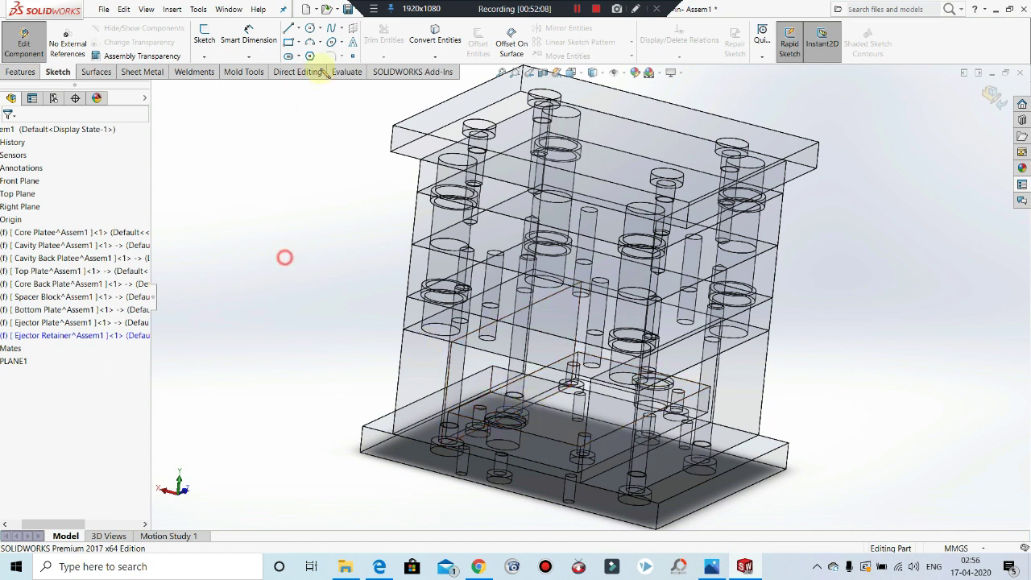
left_click(205, 31)
left_click(543, 432)
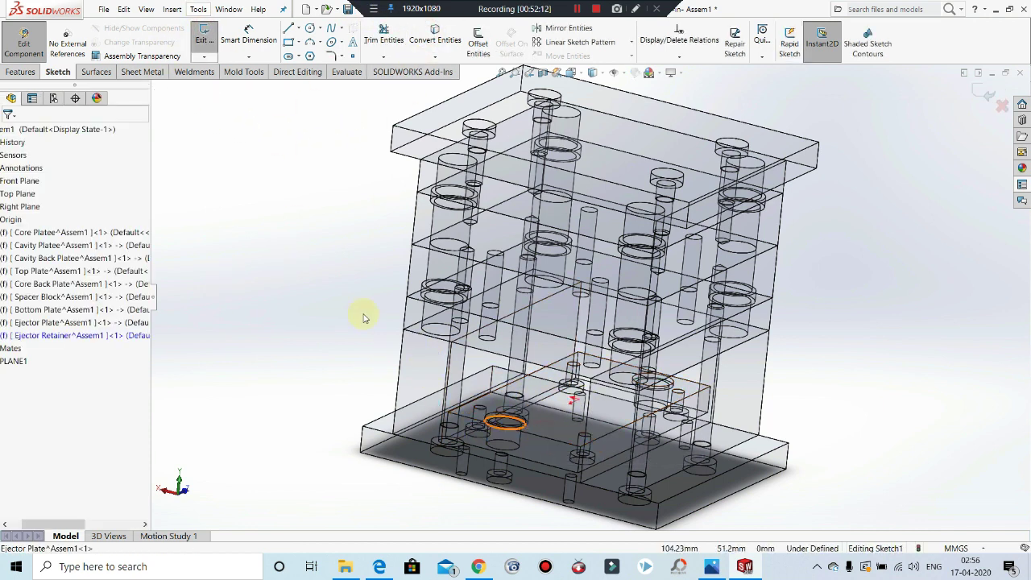
left_click(435, 37)
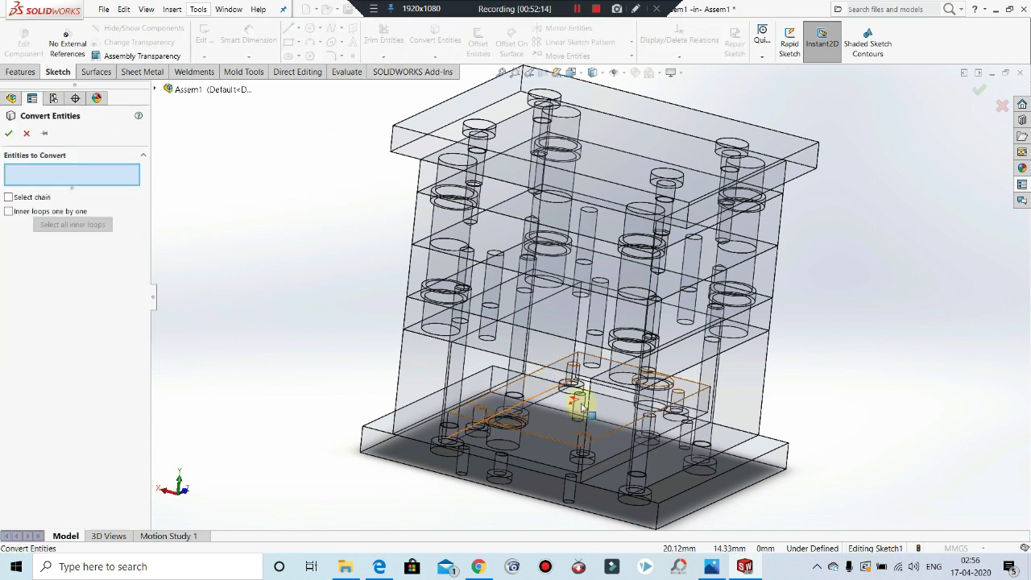
left_click(535, 366)
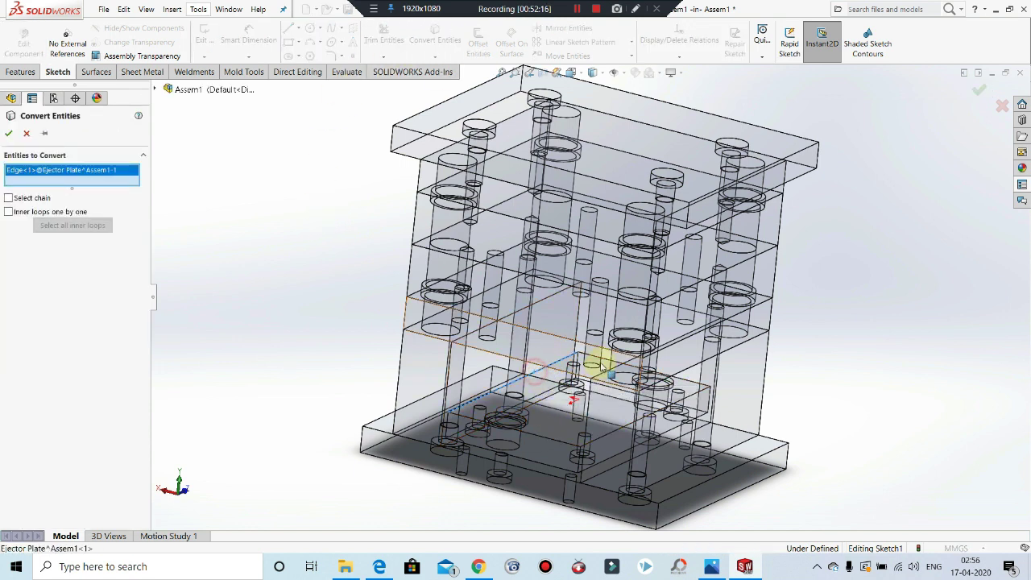
left_click(597, 360)
left_click(548, 451)
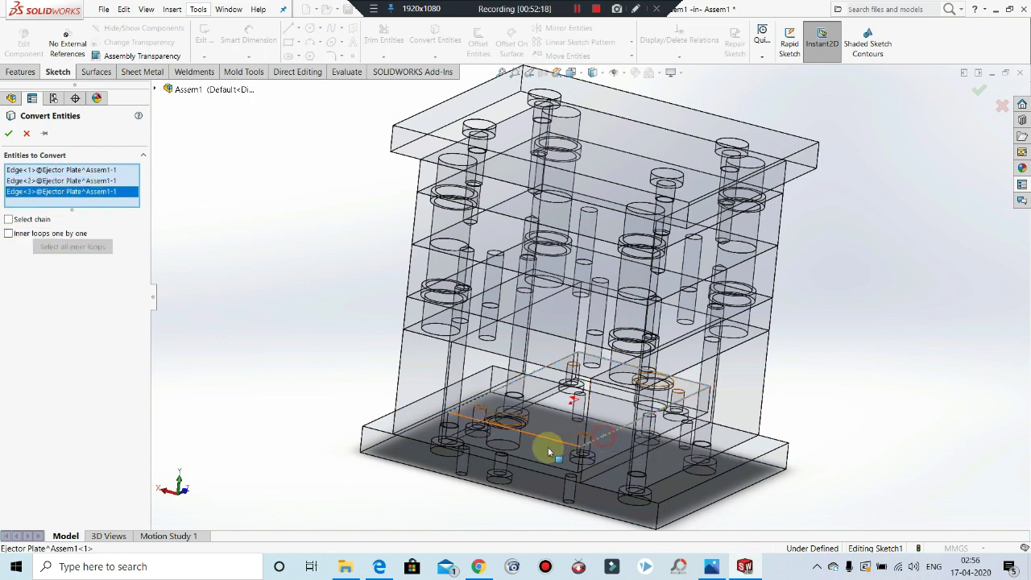
left_click(544, 439)
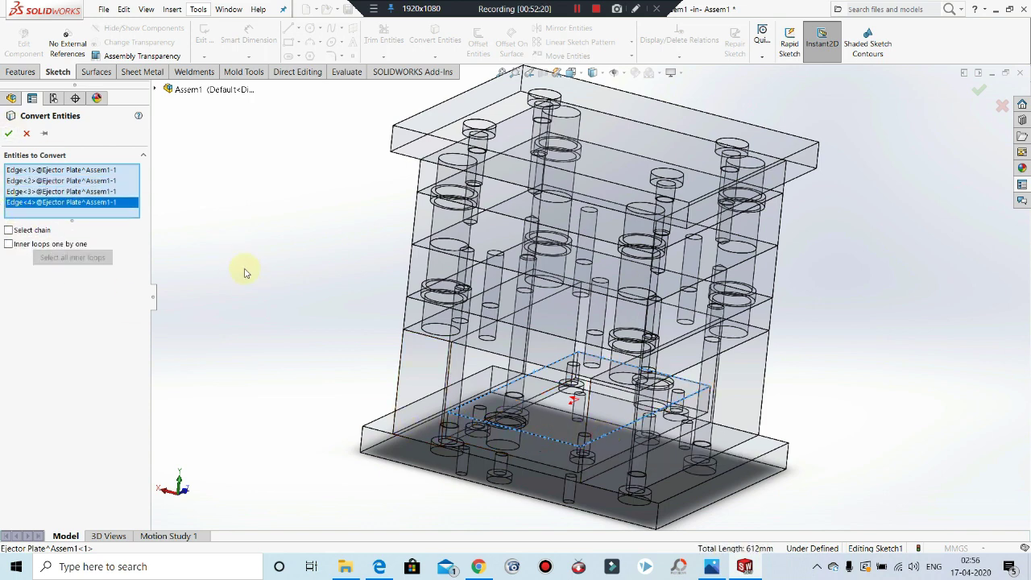
left_click(8, 134)
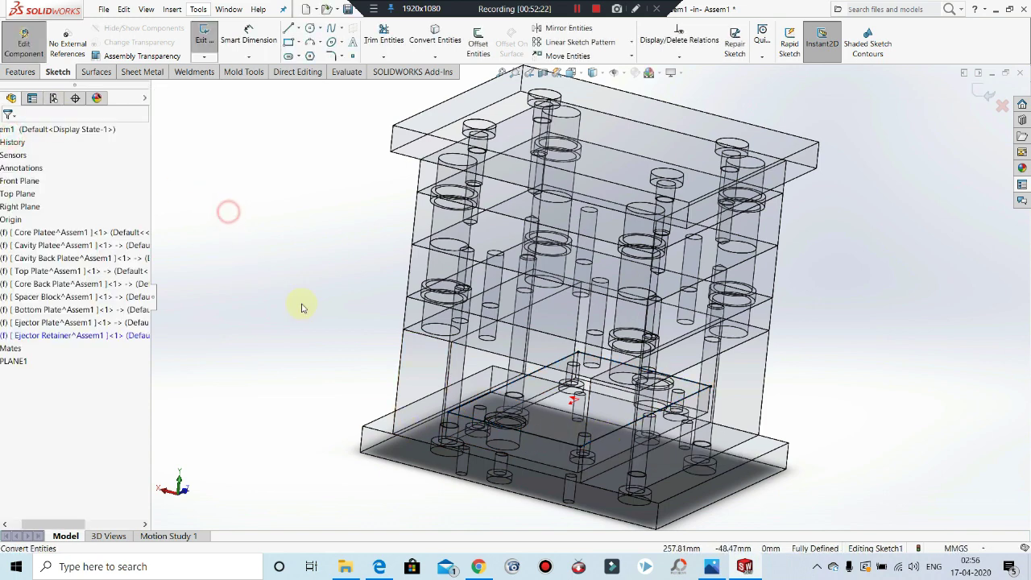
Step: Add the edges of the ejector plate's two 24 mm bores to the Ejector Retainer sketch with Convert Entities
mouse_move(298, 301)
middle_mouse_down()
mouse_move(330, 274)
mouse_move(315, 303)
middle_mouse_up()
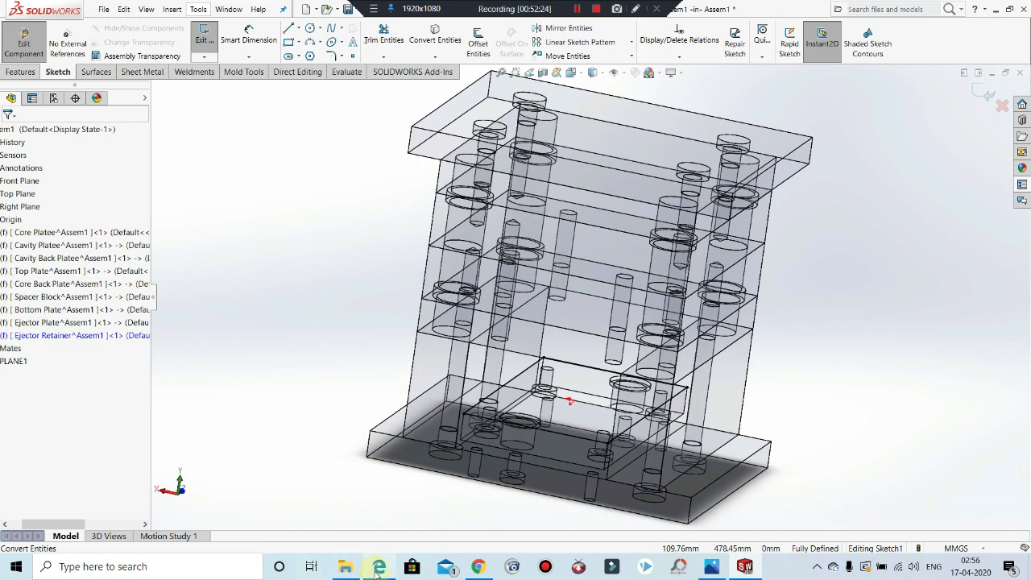
left_click(379, 566)
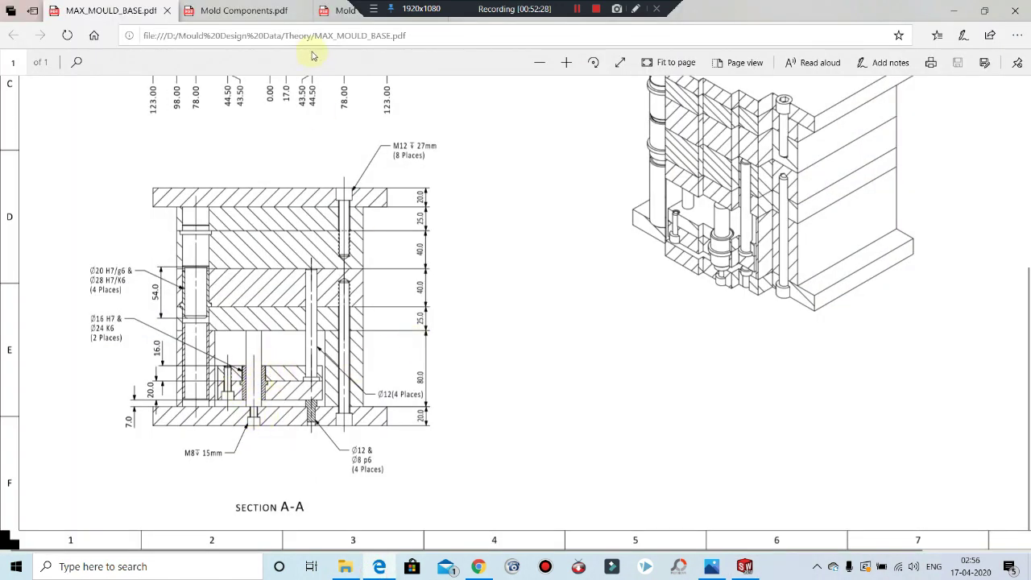
left_click(952, 9)
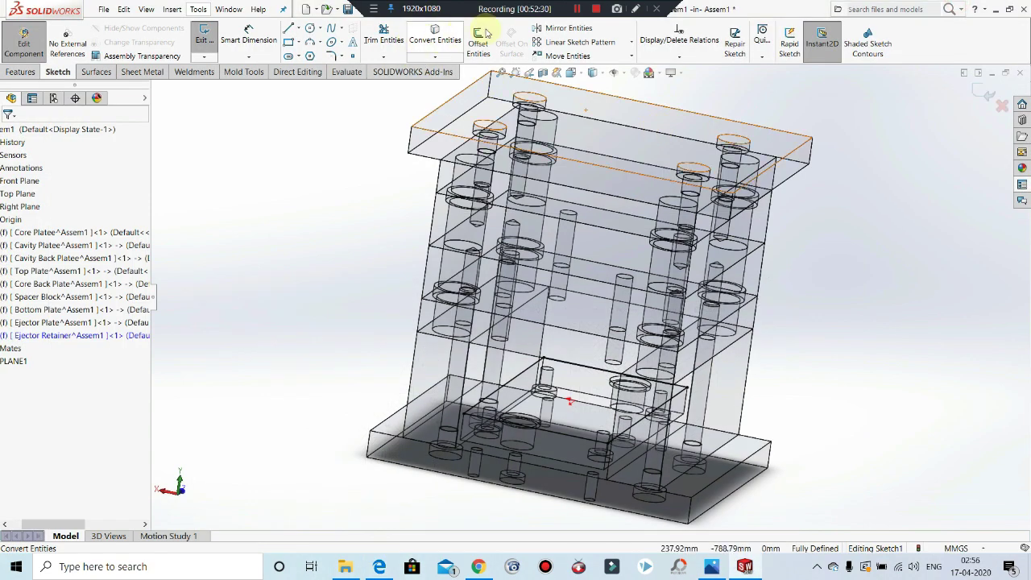
scroll(530, 437, "down", 6)
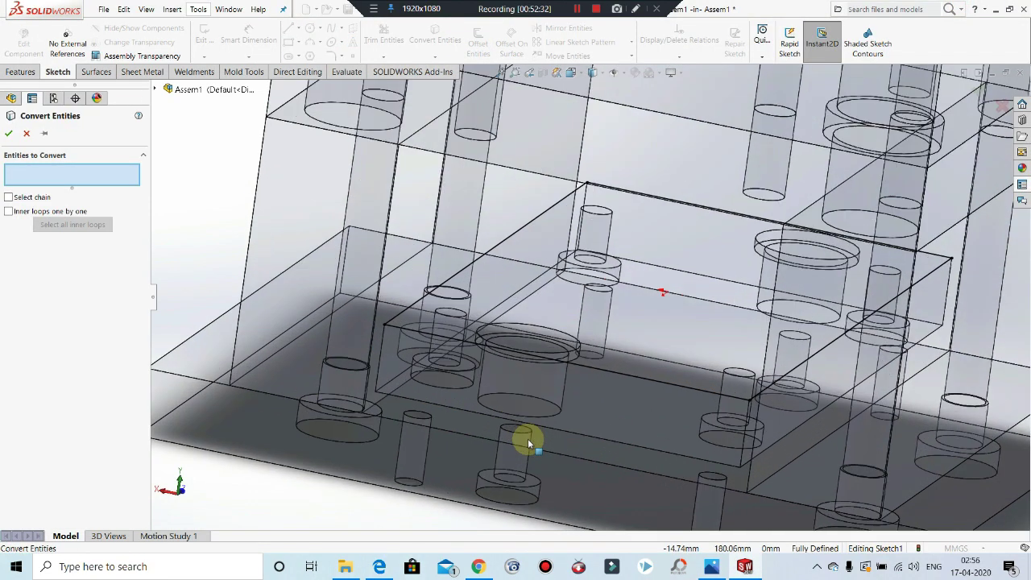
scroll(492, 306, "down", 1)
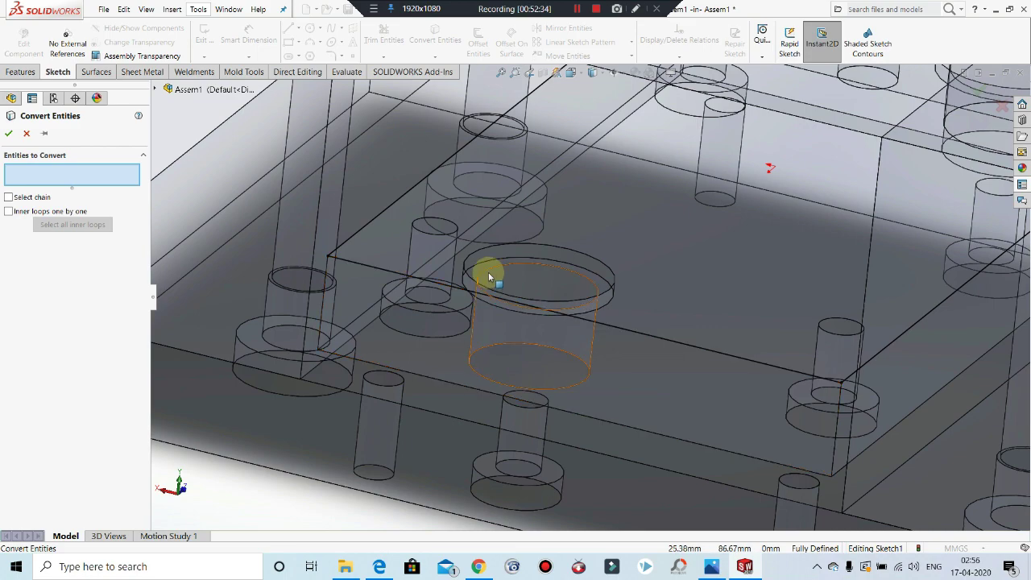
left_click(488, 274)
scroll(513, 385, "up", 3)
middle_click_drag(759, 202, 873, 181)
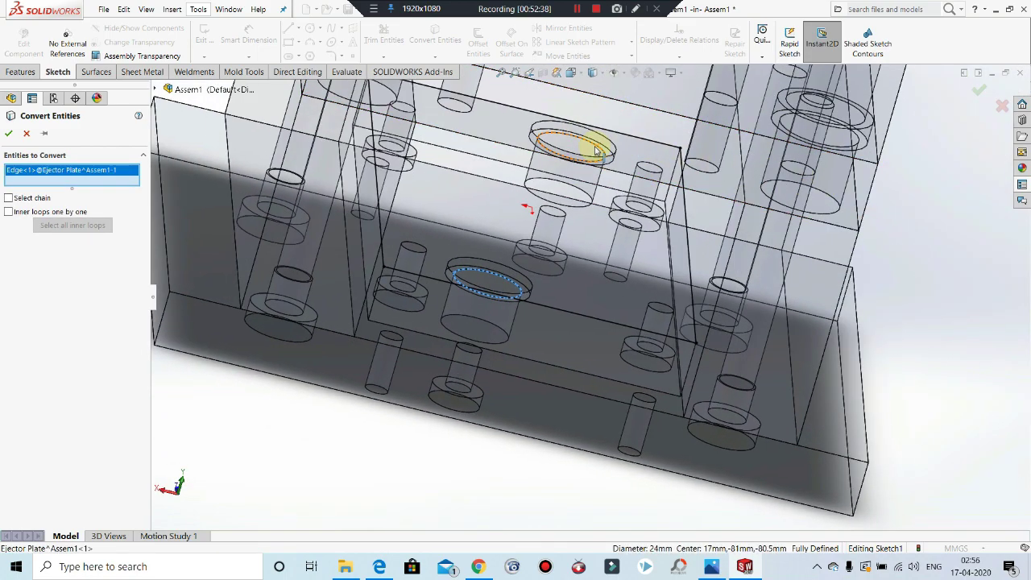
left_click(592, 143)
left_click(10, 134)
scroll(437, 456, "up", 3)
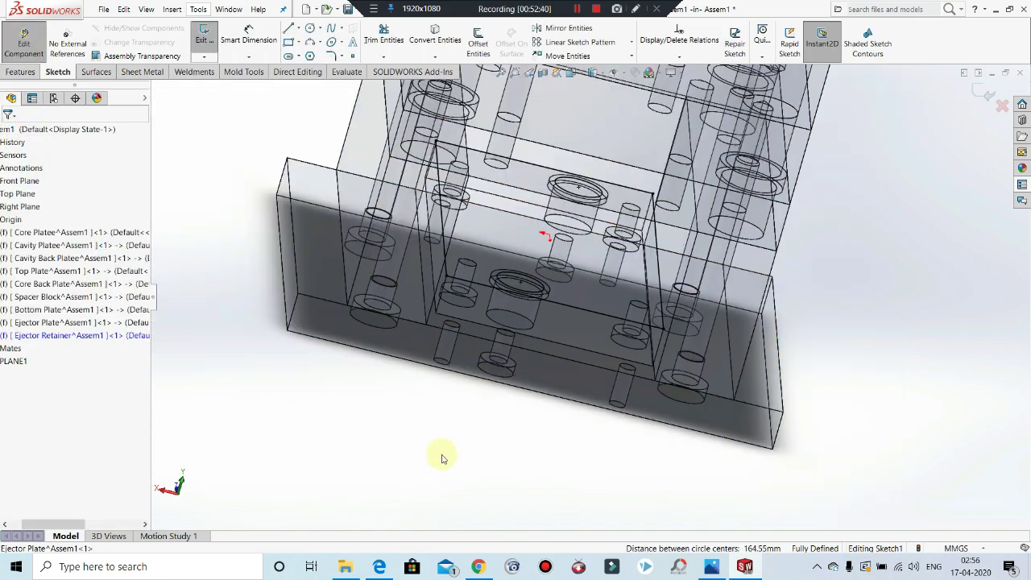
Step: Exit the sketch and extrude the retainer profile upward to 16 mm, checking the thickness in the MAX_MOULD_BASE section view
mouse_move(438, 456)
middle_mouse_down()
mouse_move(453, 442)
mouse_move(412, 398)
mouse_move(604, 295)
middle_mouse_up()
scroll(558, 281, "down", 5)
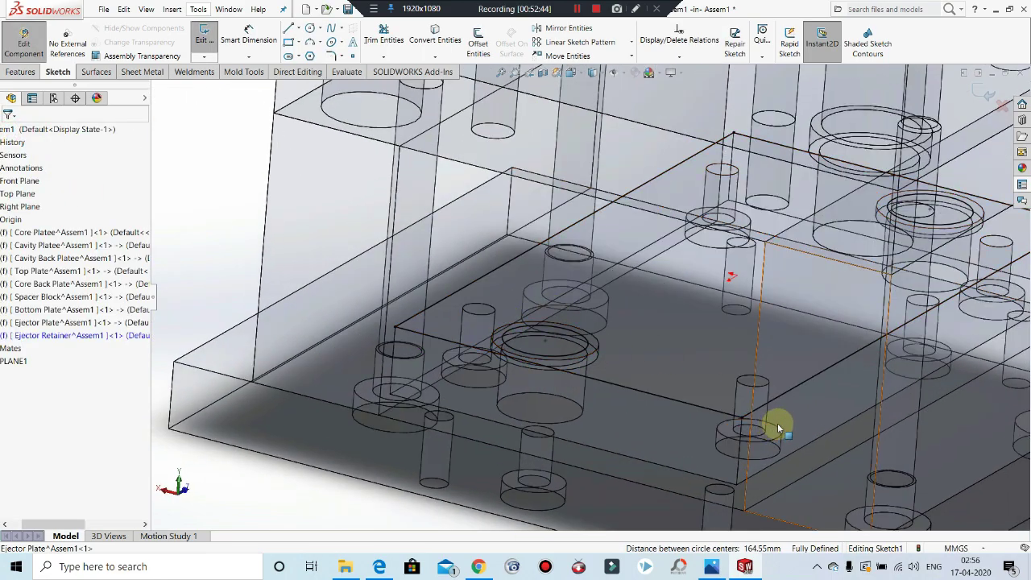
left_click(203, 39)
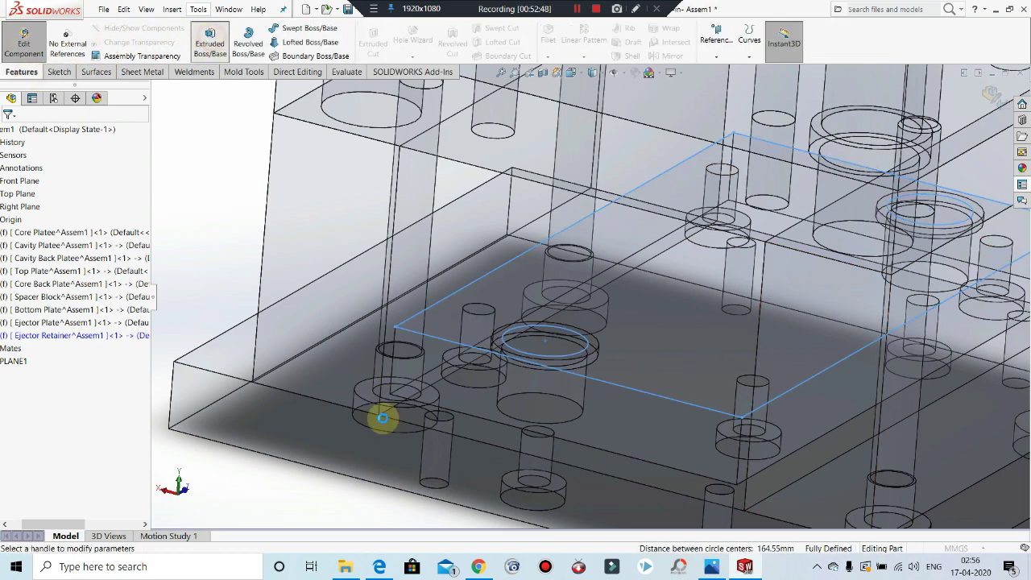
left_click(379, 566)
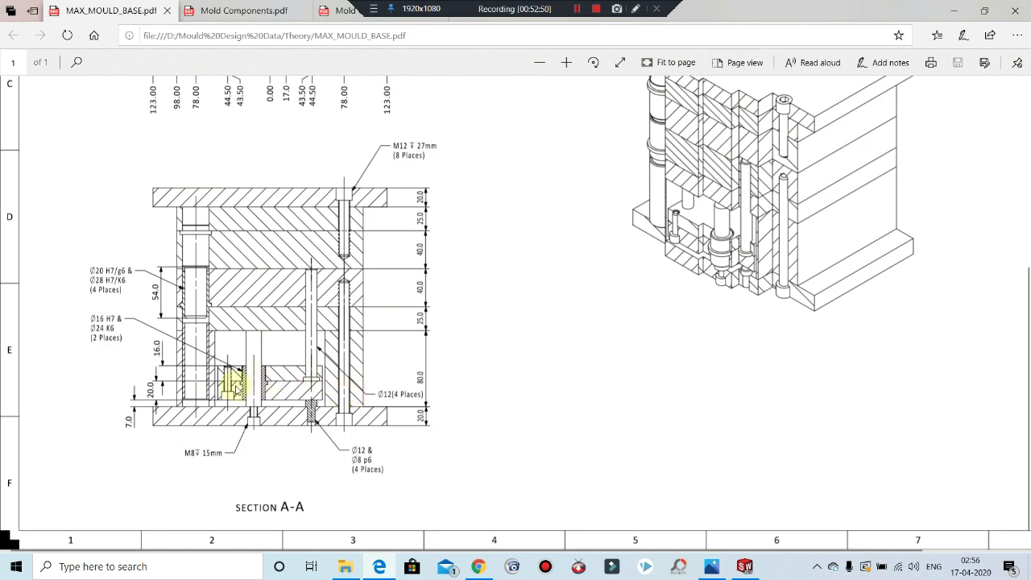
left_click(959, 7)
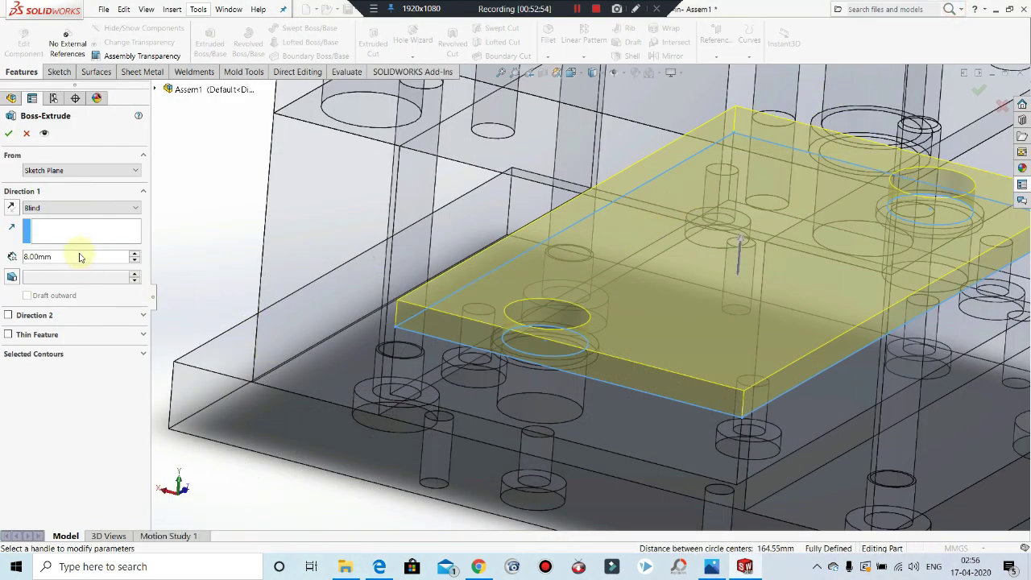
type("16")
key("Return")
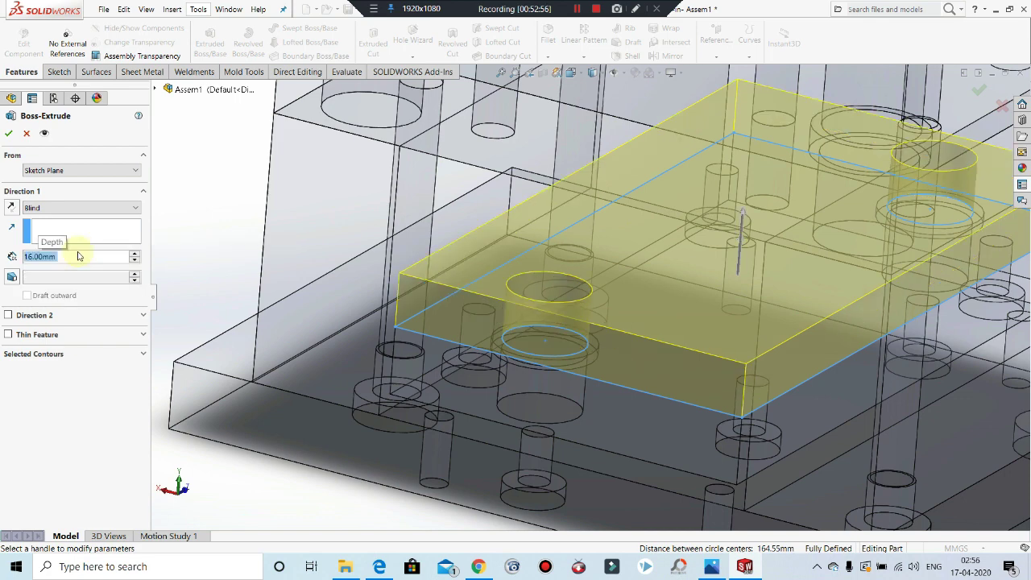
left_click(10, 133)
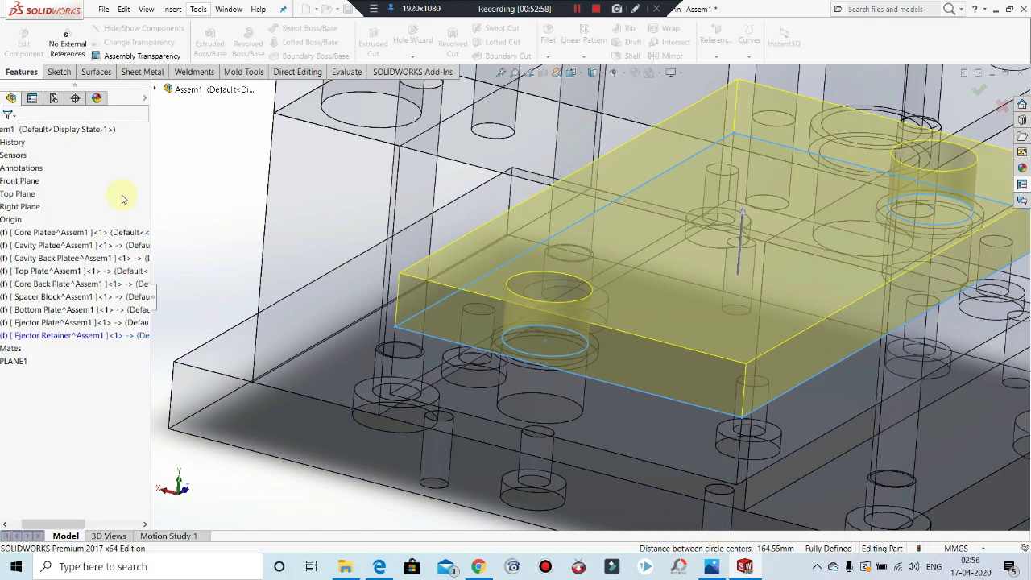
Step: Examine the retainer's fit on the ejector plate from above and below, consulting section A-A of the MAX_MOULD_BASE drawing
scroll(455, 334, "down", 2)
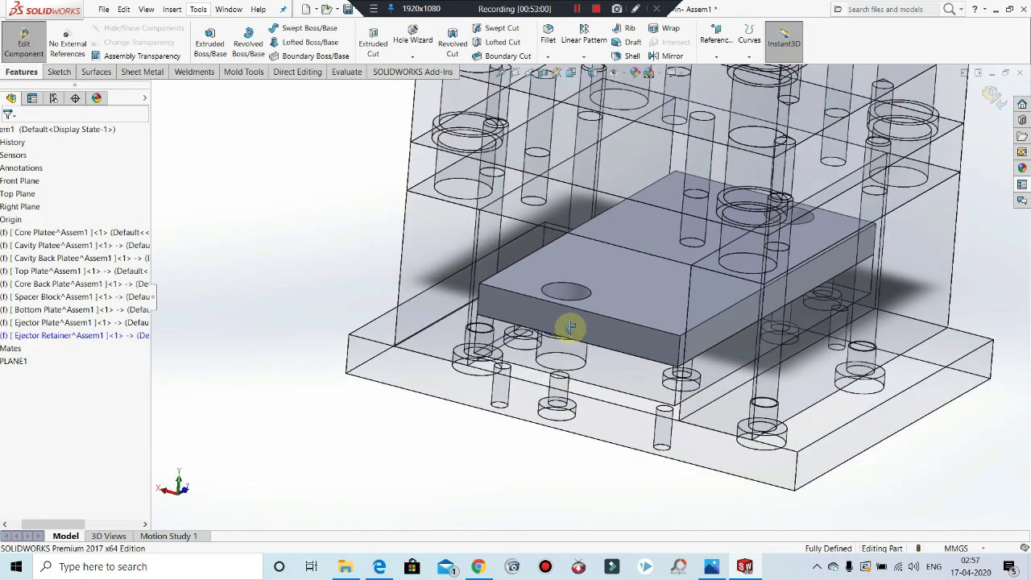
middle_click_drag(566, 329, 682, 239)
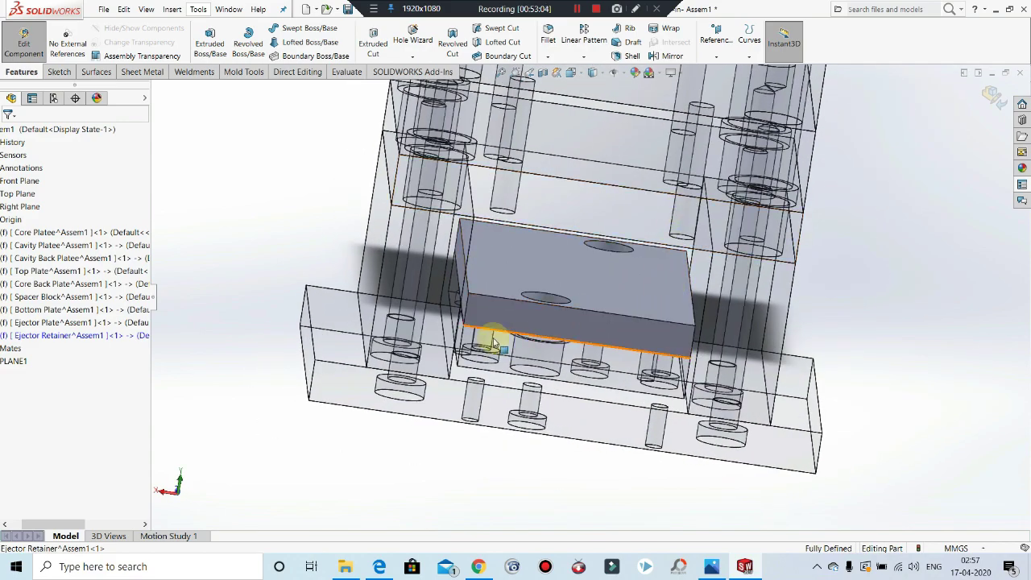
left_click(478, 566)
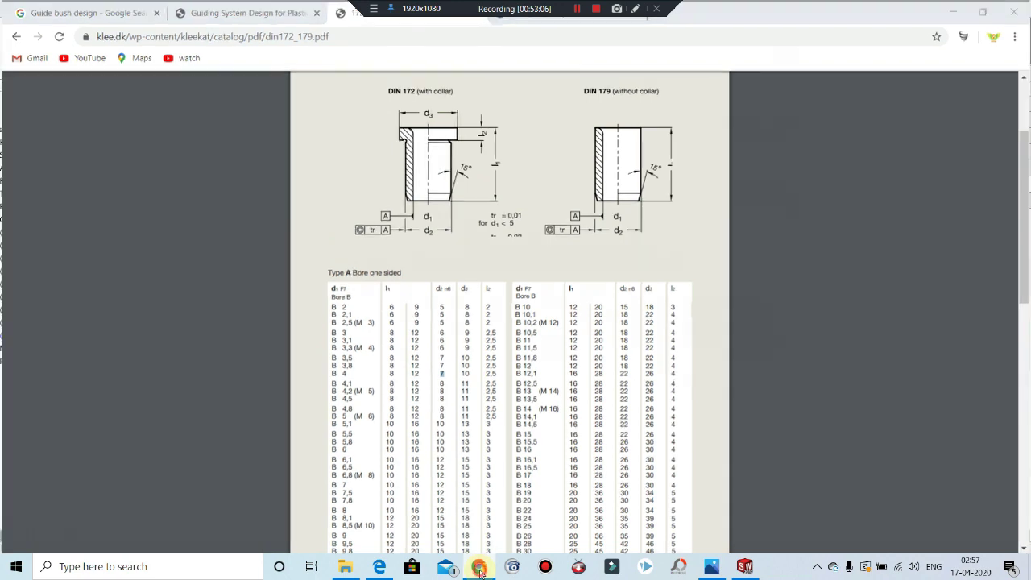
left_click(478, 566)
left_click(378, 566)
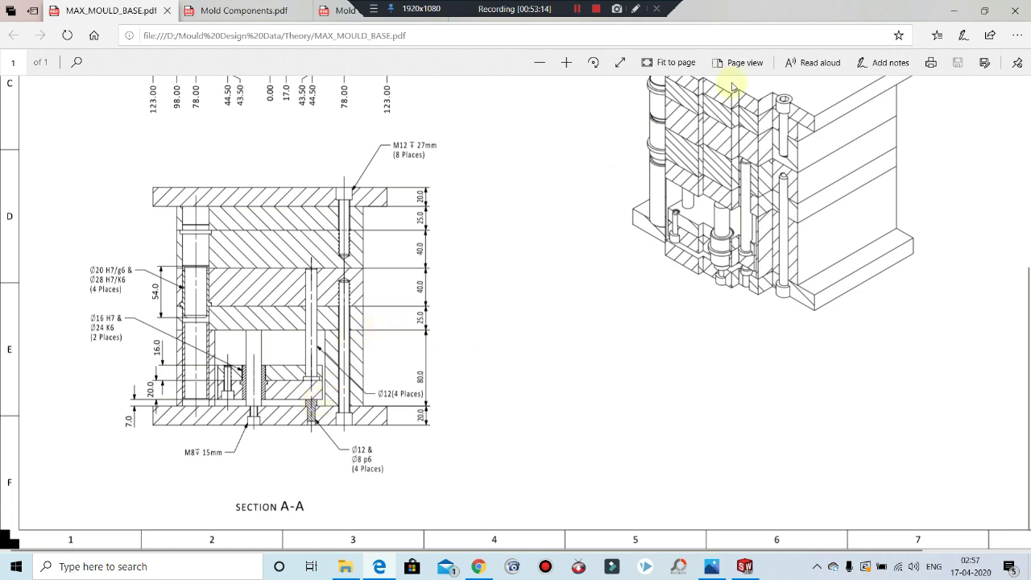
left_click(965, 11)
middle_click_drag(507, 460, 467, 436)
left_click(695, 357)
scroll(653, 330, "down", 5)
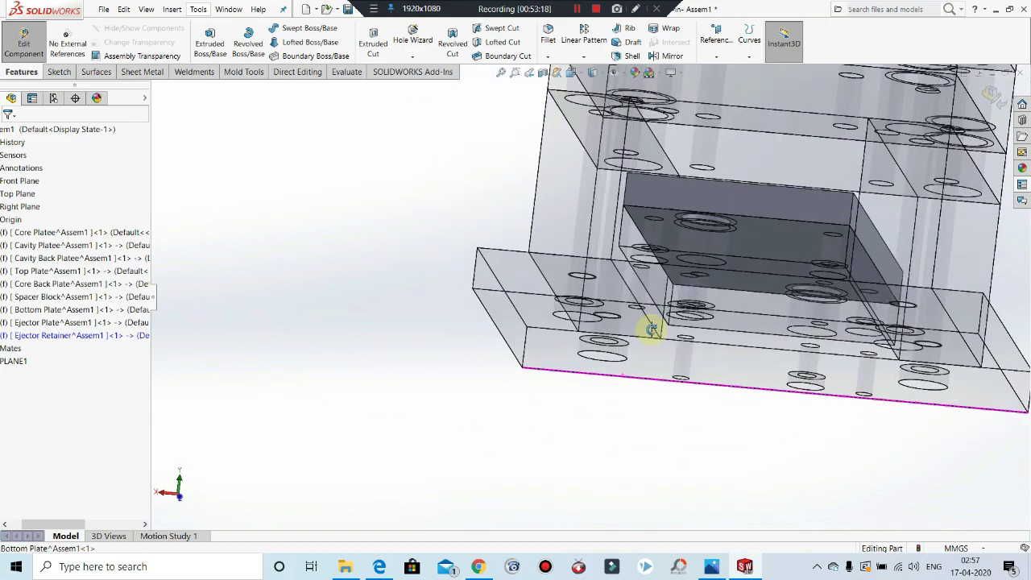
middle_click_drag(653, 322, 730, 341)
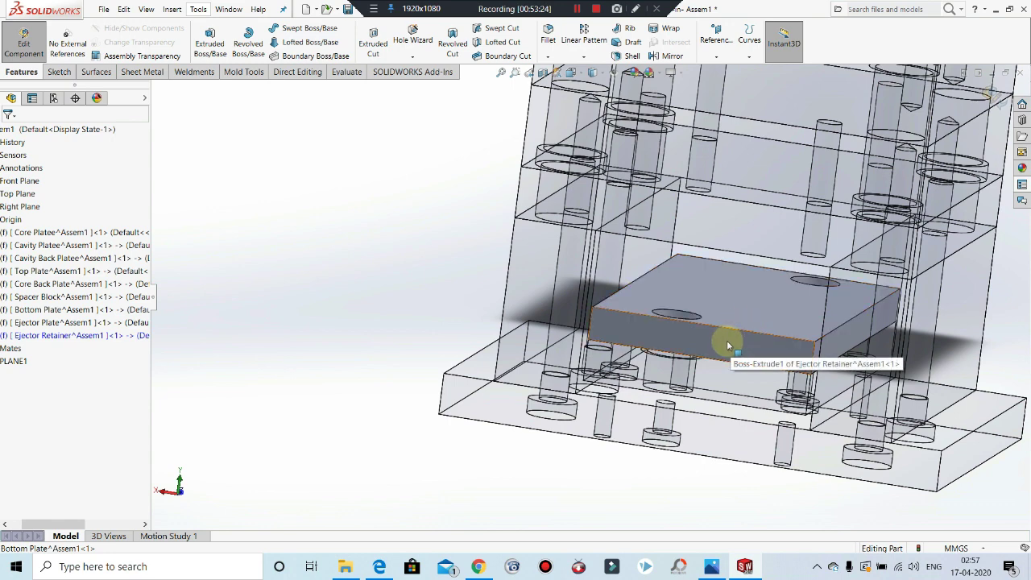
Step: Finish editing the Ejector Retainer and hide the ejector plate and bottom plate to expose its underside
left_click(23, 41)
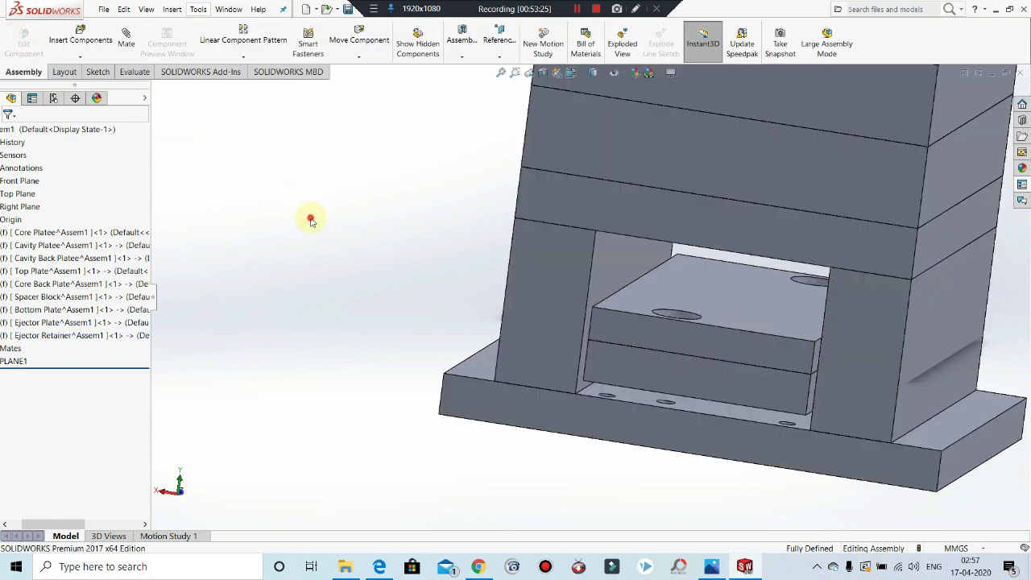
left_click(721, 391)
right_click(722, 390)
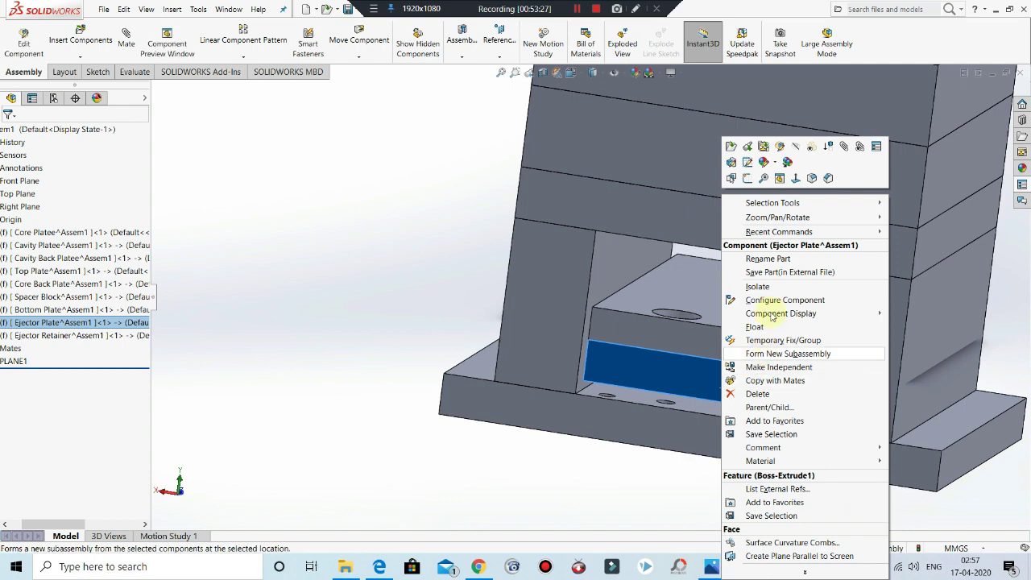
left_click(786, 154)
left_click(712, 437)
right_click(711, 435)
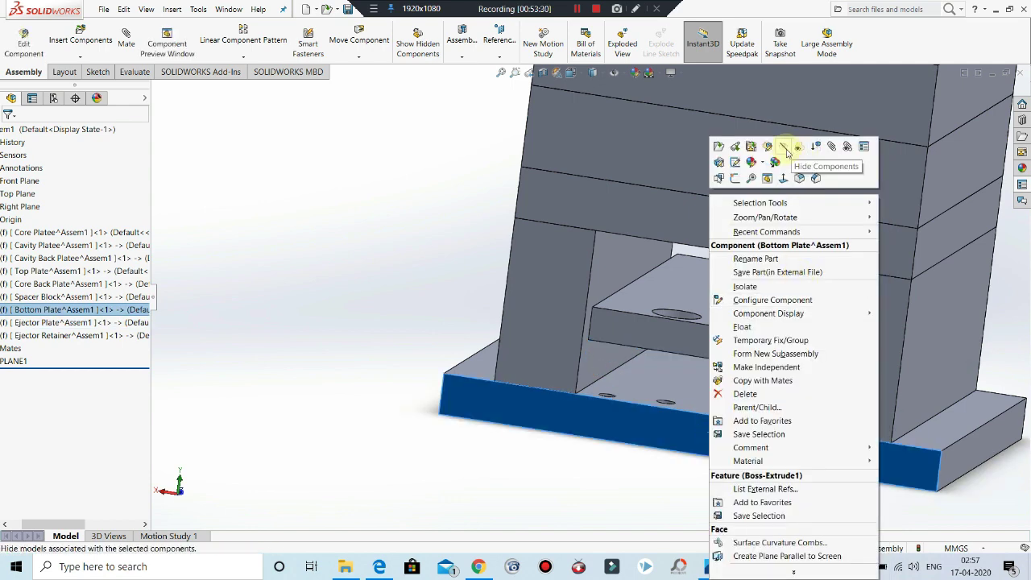
left_click(786, 149)
middle_click_drag(684, 352, 706, 276)
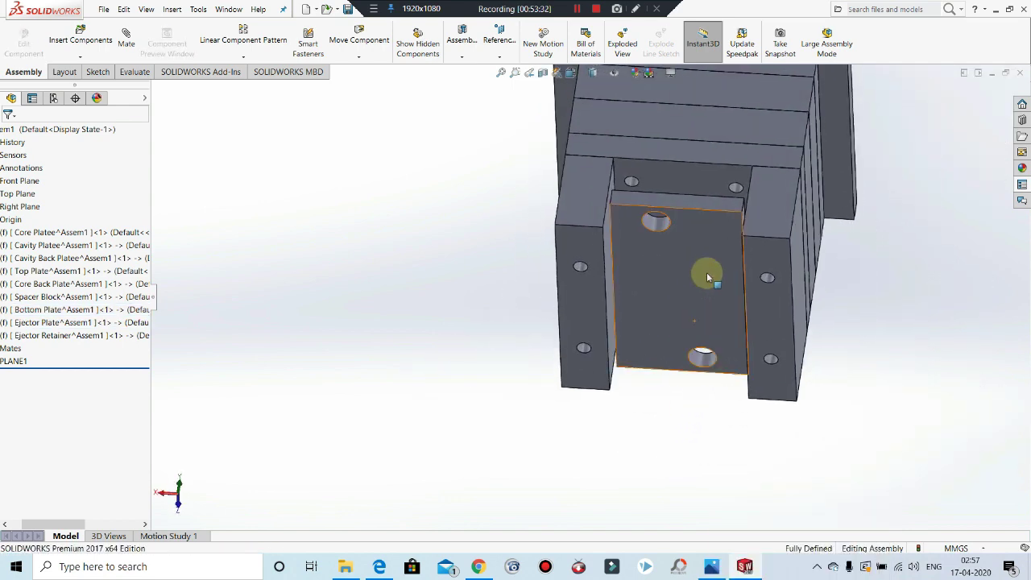
Step: Edit the Ejector Retainer again and start a sketch on its underside face
left_click(719, 255)
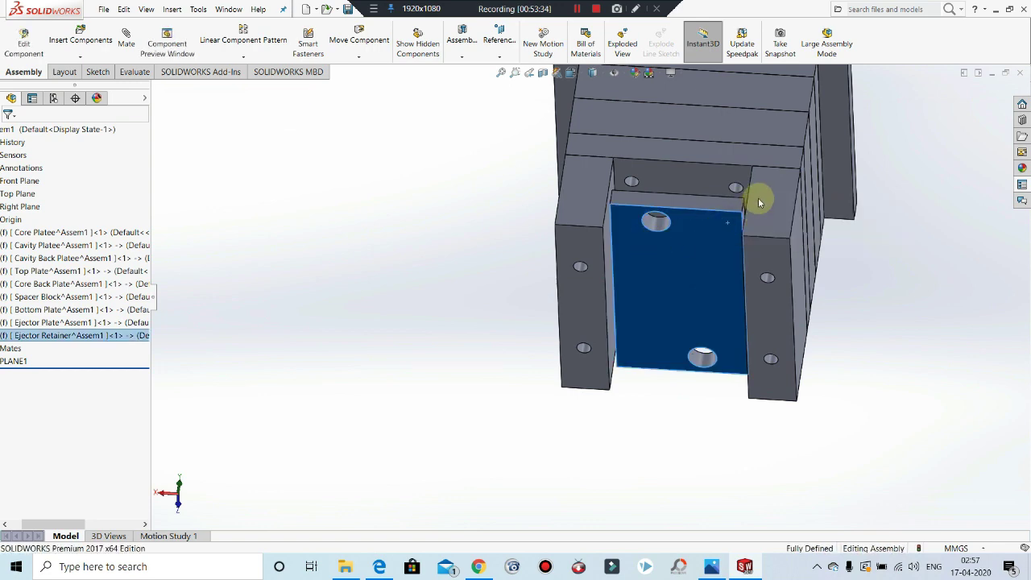
right_click(757, 202)
left_click(789, 146)
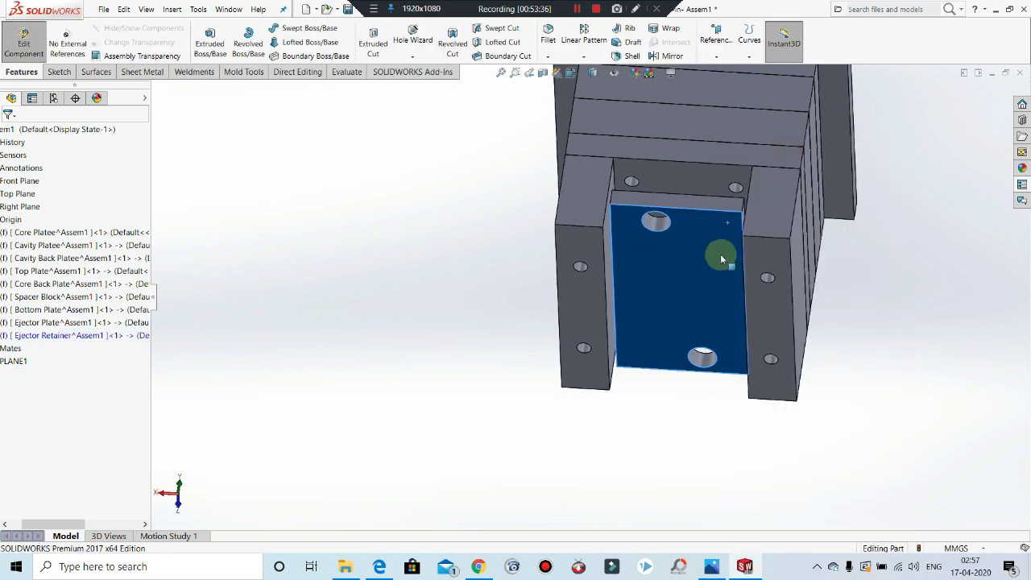
right_click(727, 225)
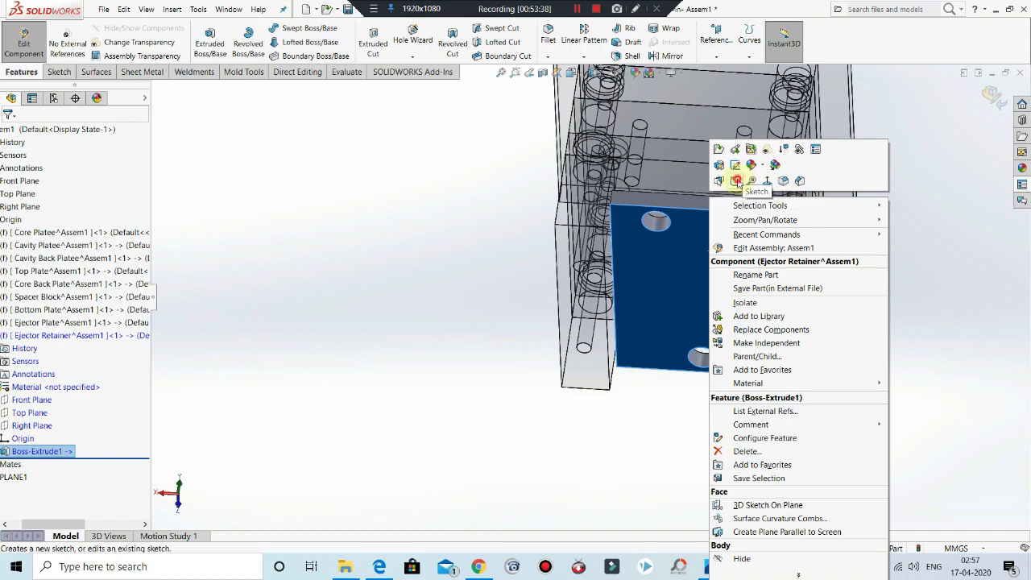
left_click(765, 181)
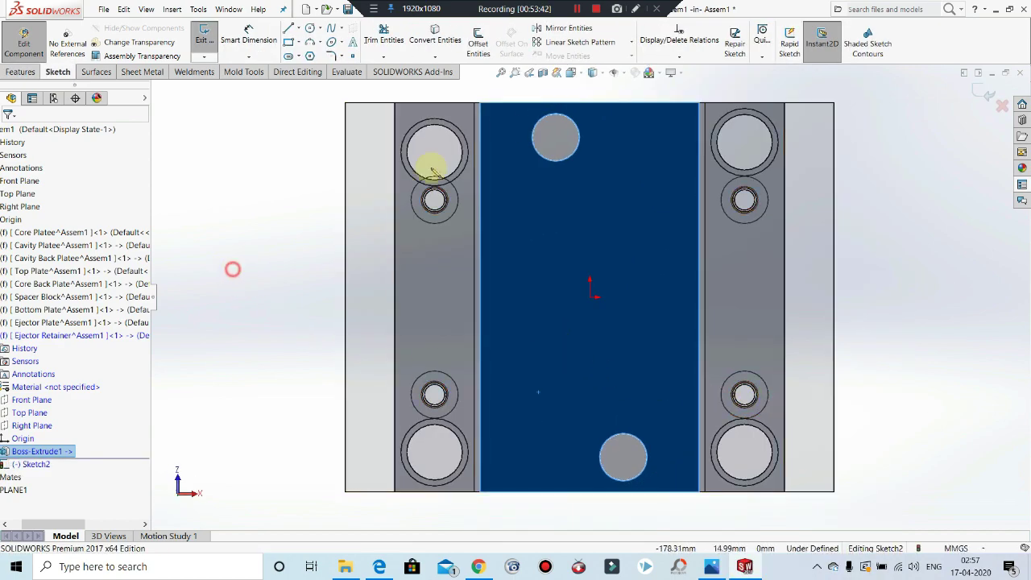
Step: Switch the display to wireframe, check the pin holes above the retainer and return to a view normal to the sketch
left_click(601, 73)
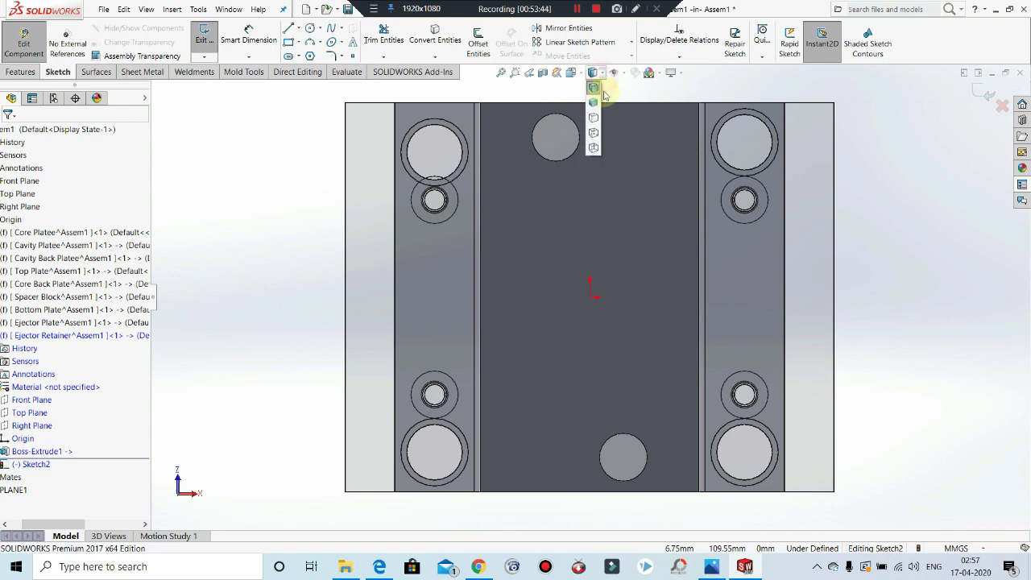
left_click(592, 149)
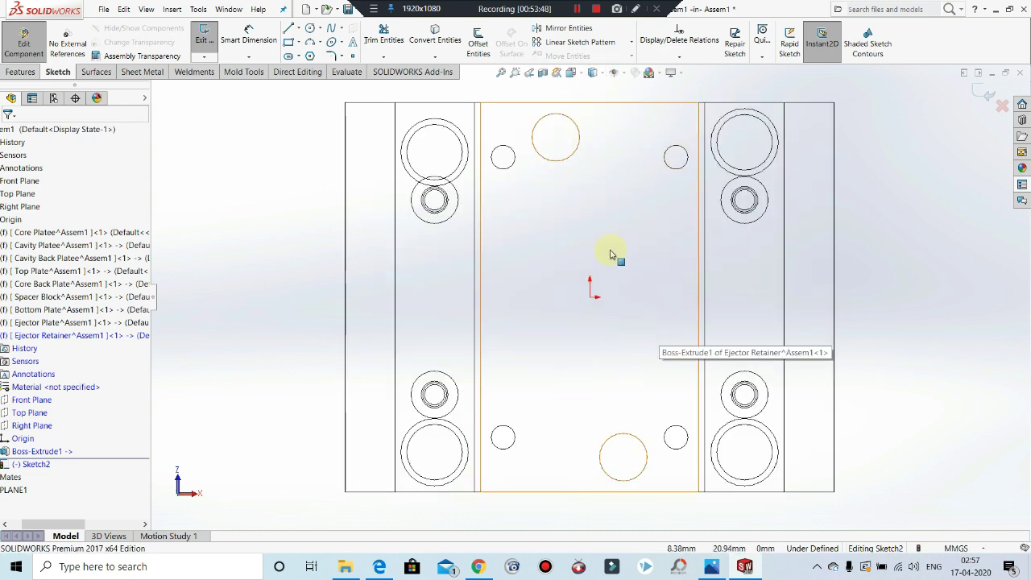
mouse_move(581, 178)
middle_mouse_down()
mouse_move(603, 361)
mouse_move(534, 247)
mouse_move(534, 272)
mouse_move(527, 276)
mouse_move(516, 251)
mouse_move(521, 266)
mouse_move(571, 299)
mouse_move(586, 265)
mouse_move(587, 218)
mouse_move(559, 207)
middle_mouse_up()
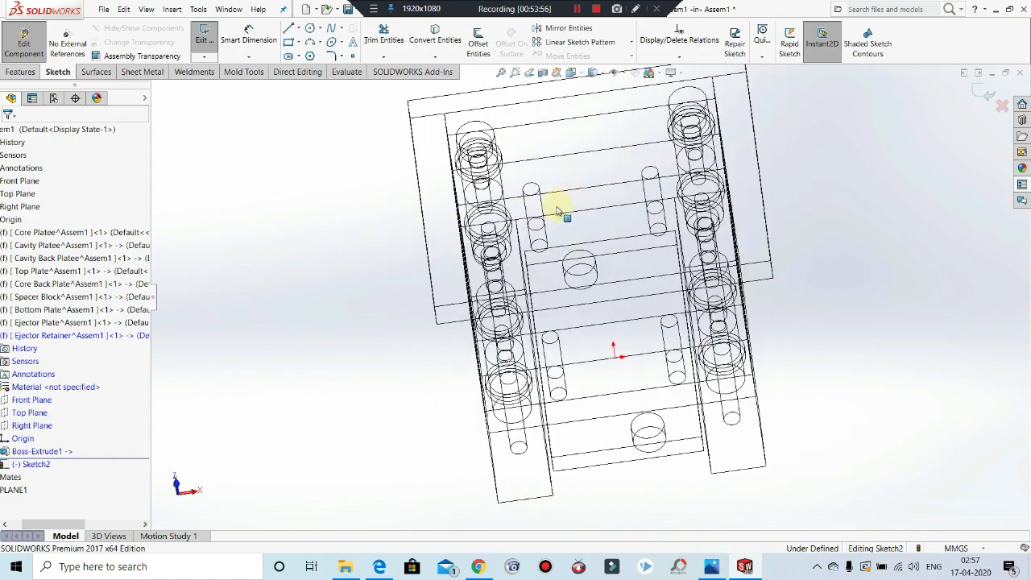
key("ctrl+8")
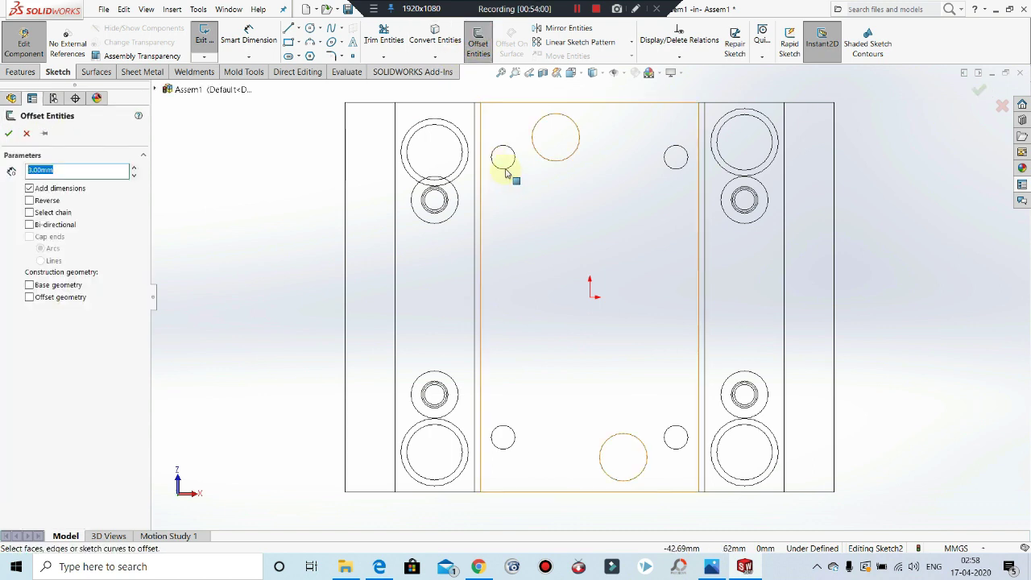
Step: Offset the four ejection pin hole circles outward by 3 mm in the retainer's underside sketch and exit the sketch
left_click(507, 167)
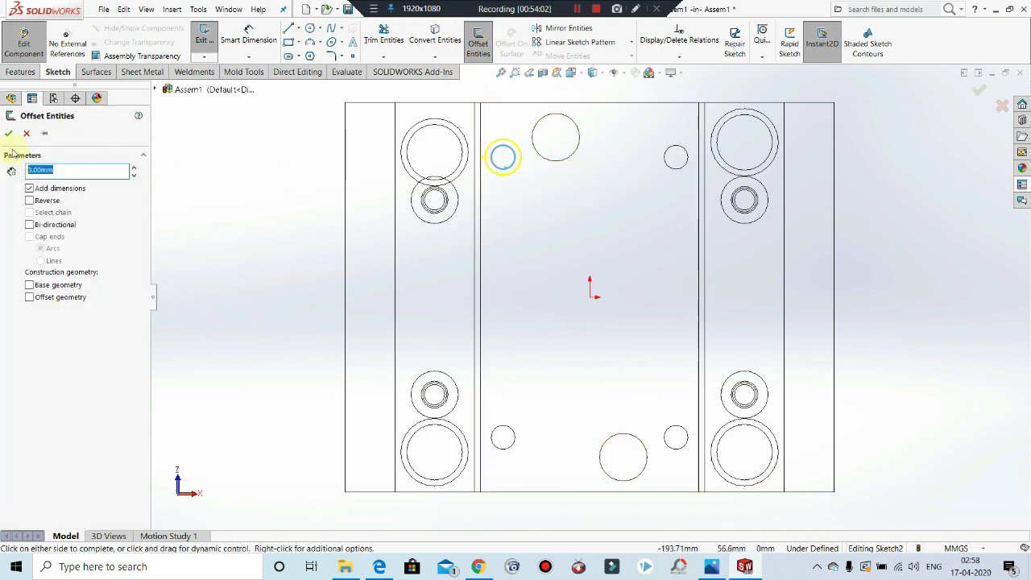
left_click(238, 181)
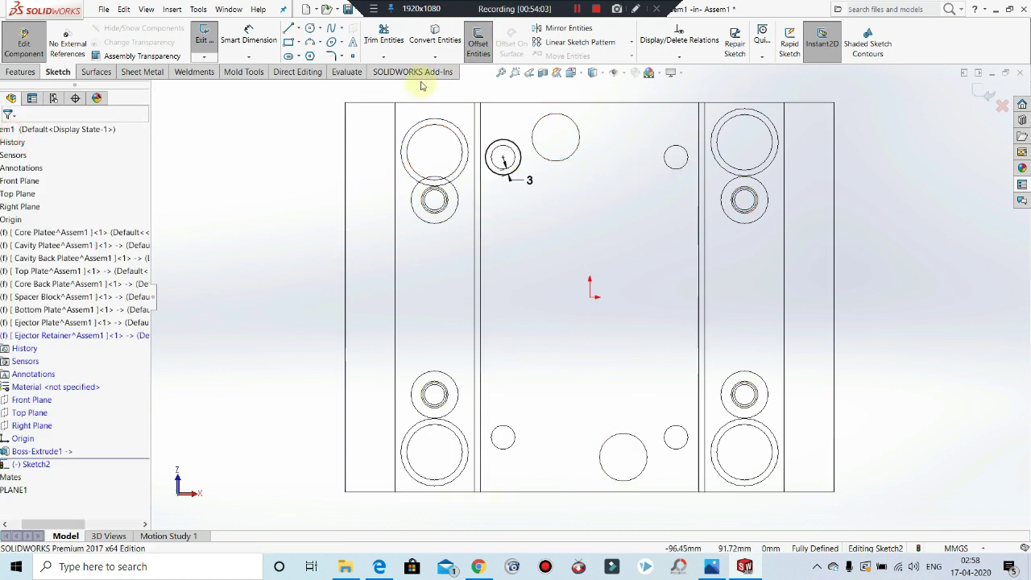
left_click(494, 46)
left_click(675, 157)
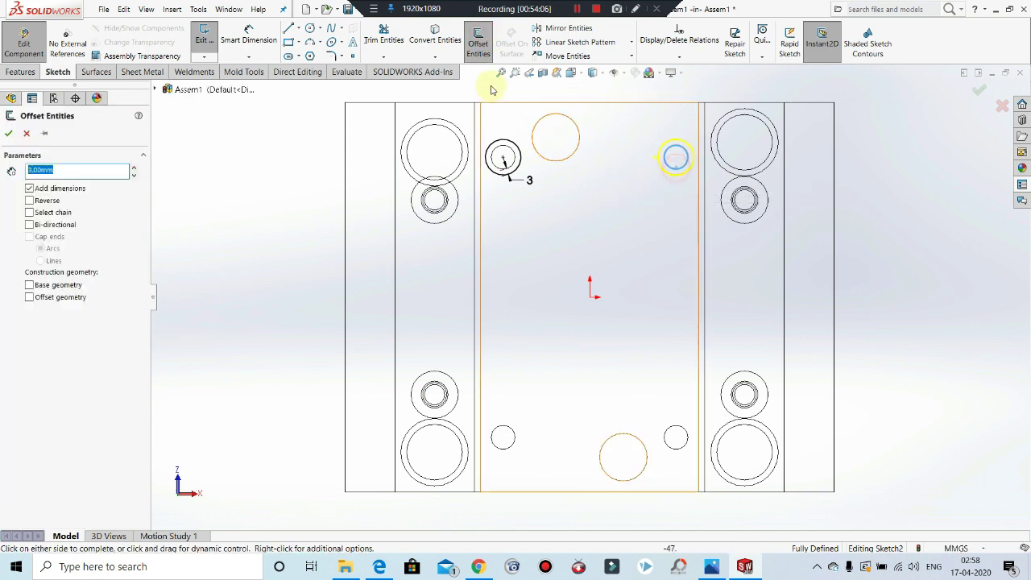
left_click(479, 45)
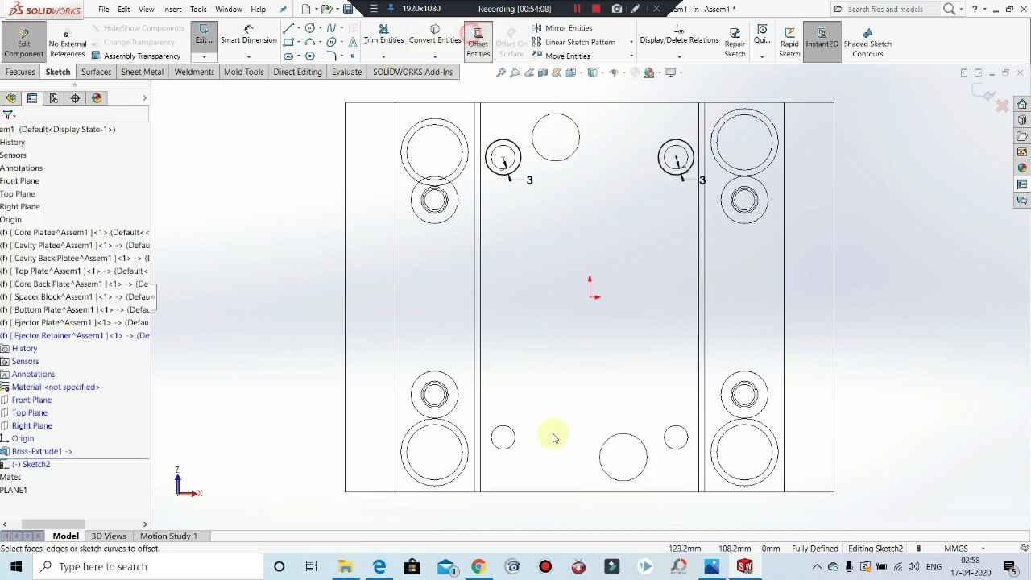
left_click(503, 437)
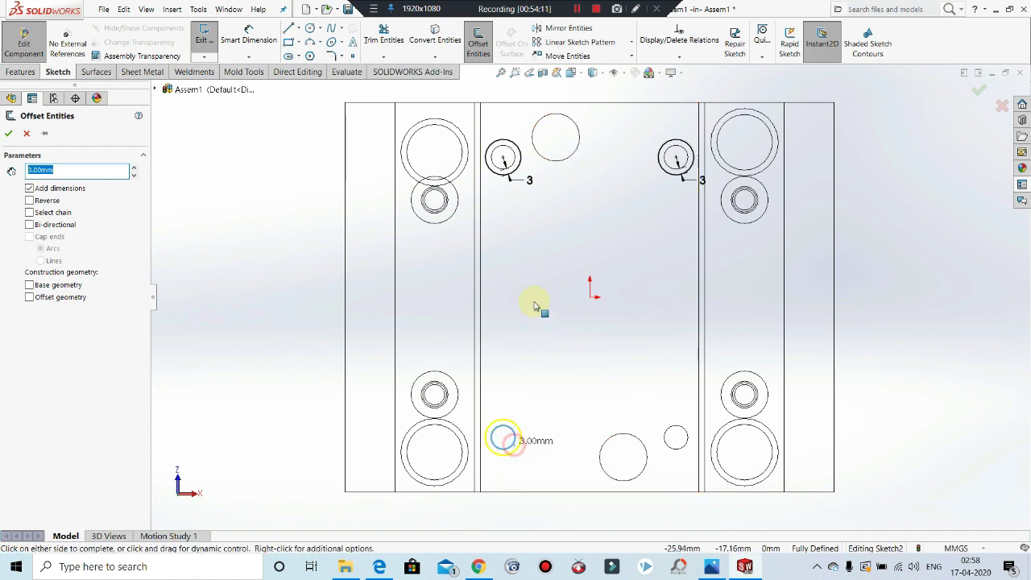
left_click(9, 133)
left_click(478, 36)
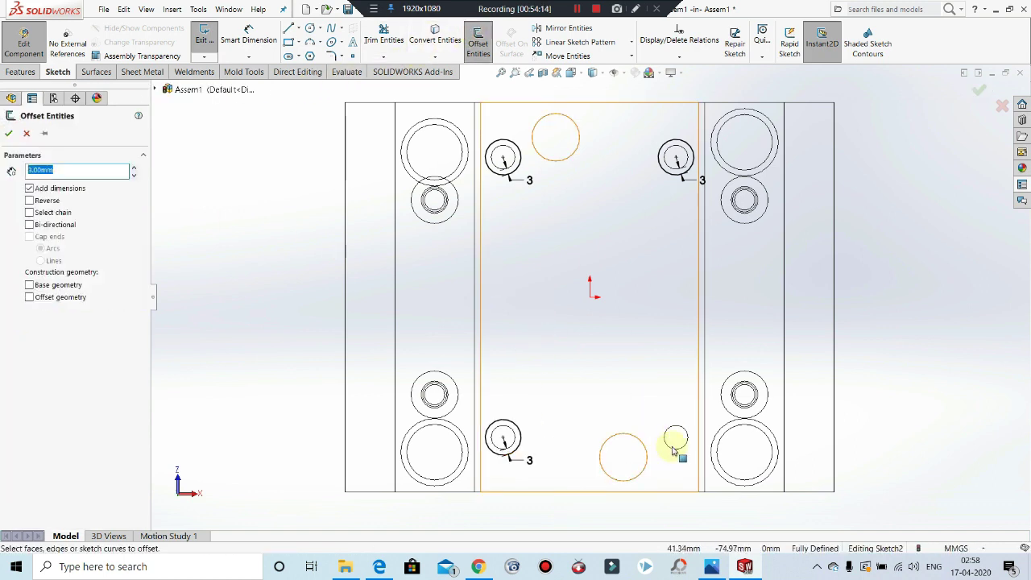
left_click(675, 438)
left_click(9, 133)
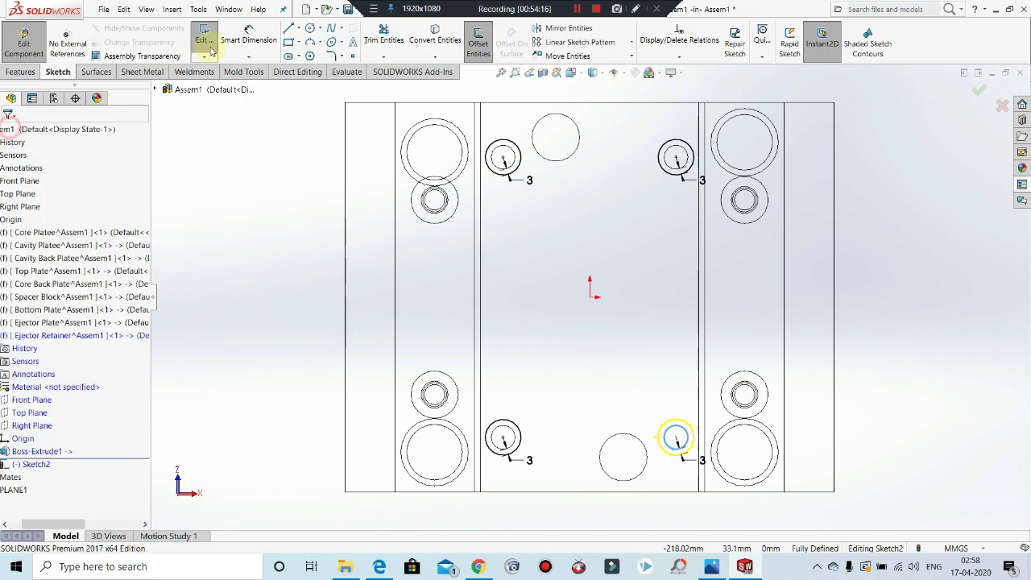
left_click(204, 36)
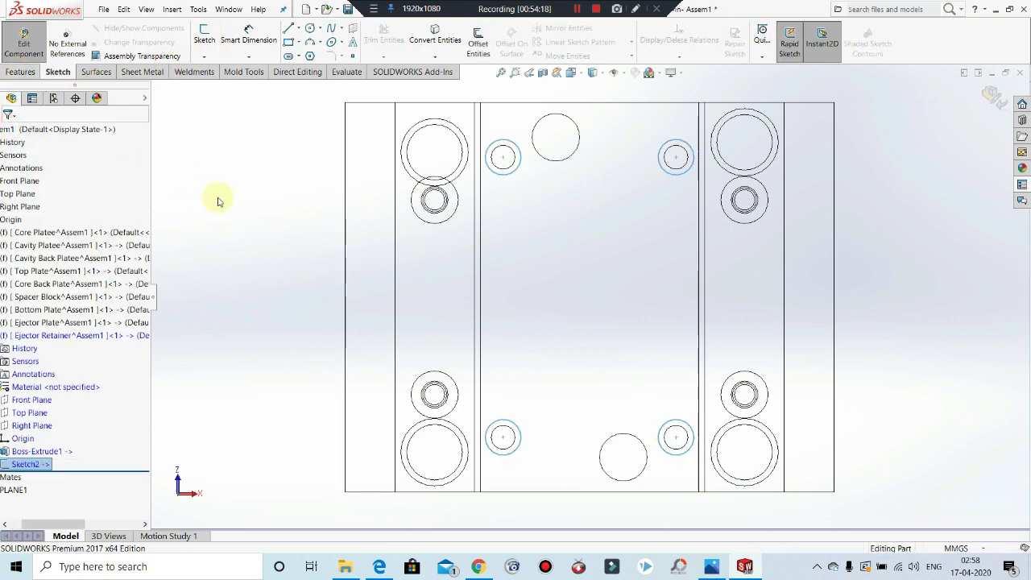
Step: Cut the four offset circles 3 mm deep into the Ejector Retainer's underside as a blind extruded cut
mouse_move(639, 290)
middle_mouse_down()
mouse_move(690, 292)
mouse_move(652, 295)
middle_mouse_up()
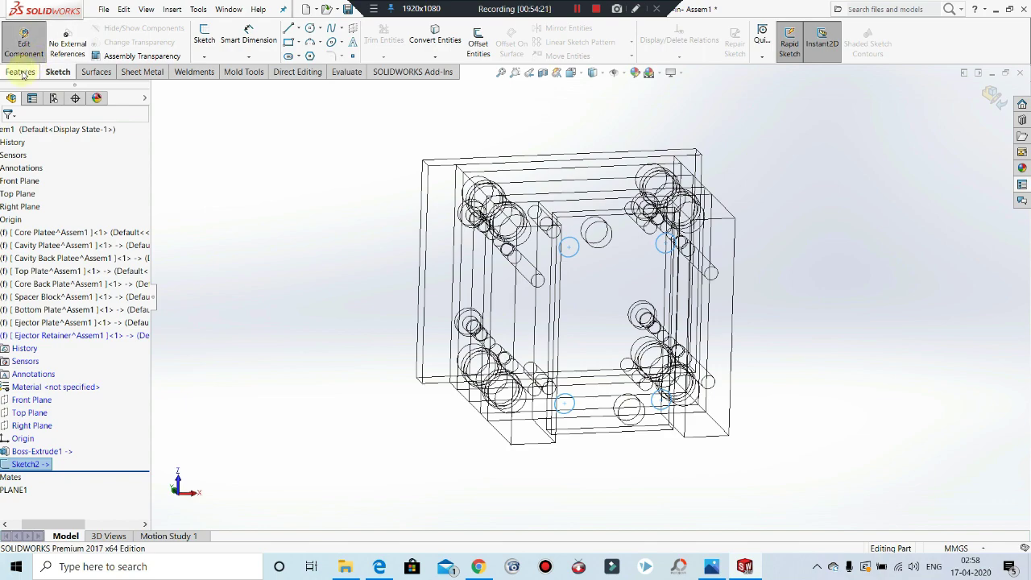
scroll(686, 260, "up", 2)
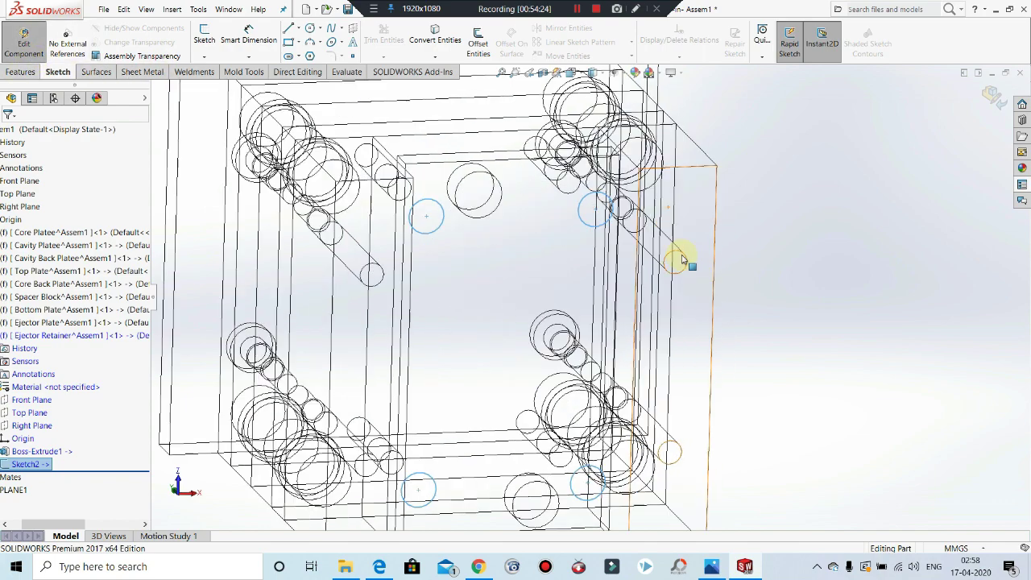
scroll(495, 220, "down", 1)
middle_click_drag(495, 221, 506, 256)
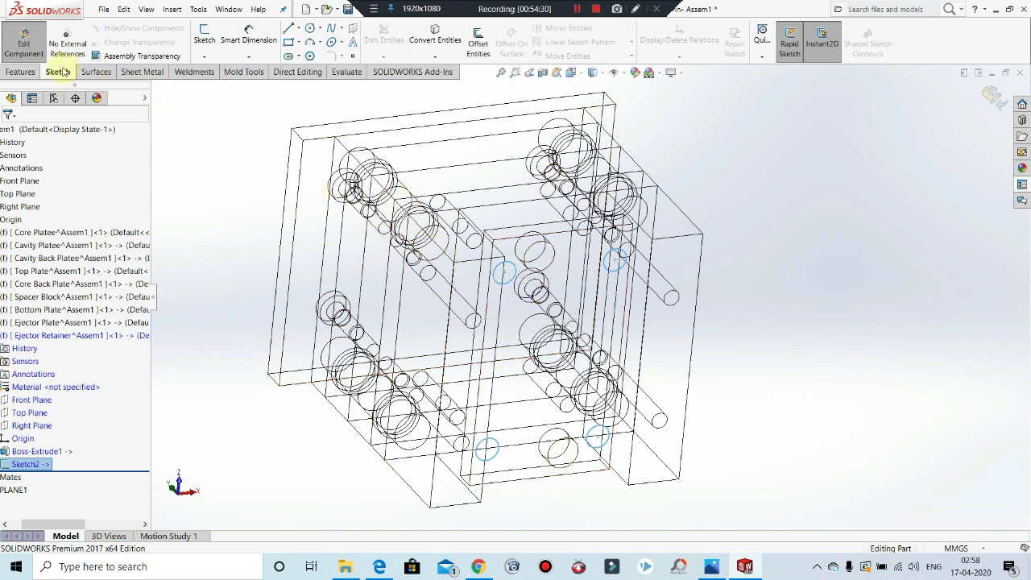
middle_click_drag(294, 193, 239, 214)
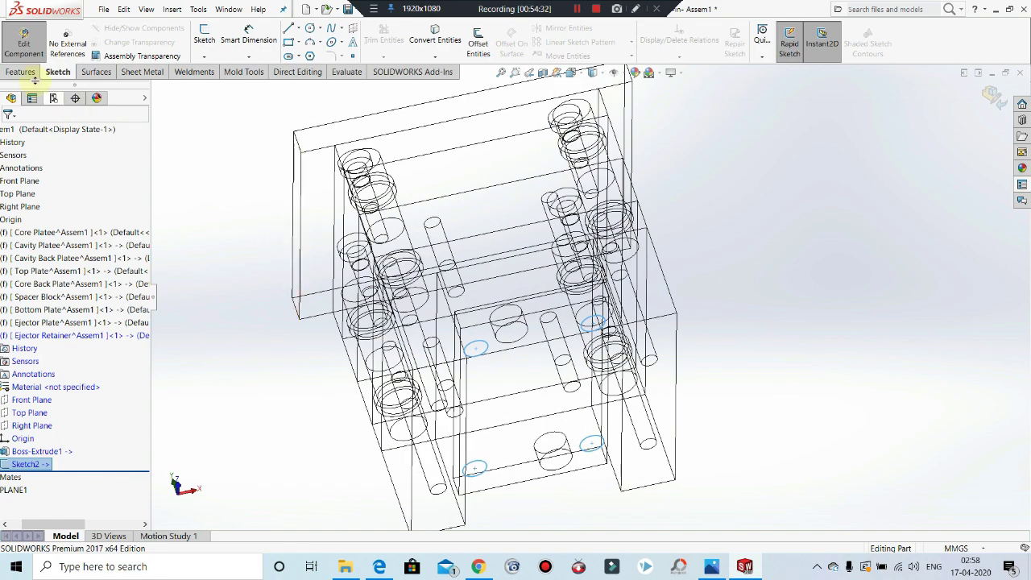
left_click(36, 71)
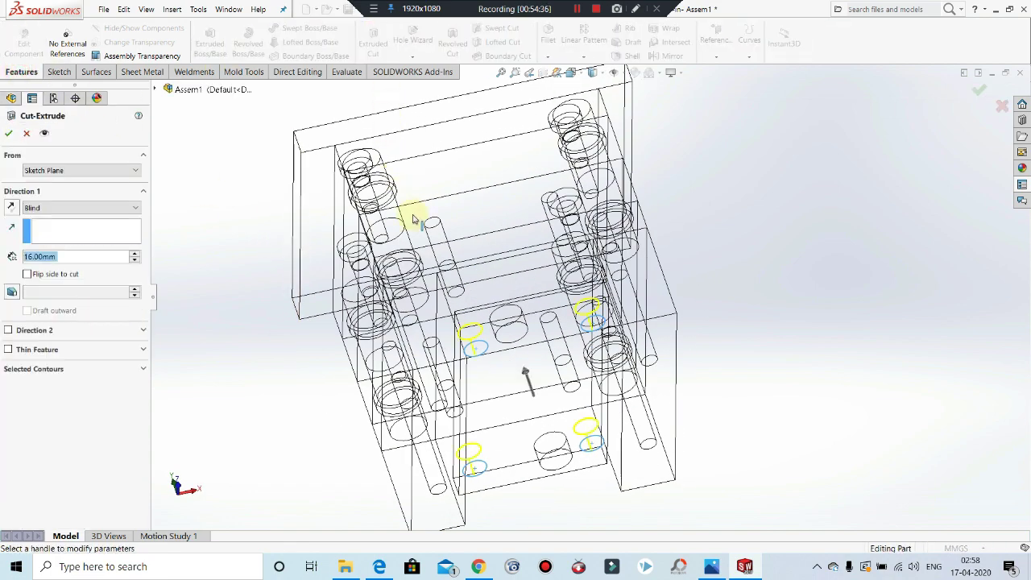
type("3")
key("Return")
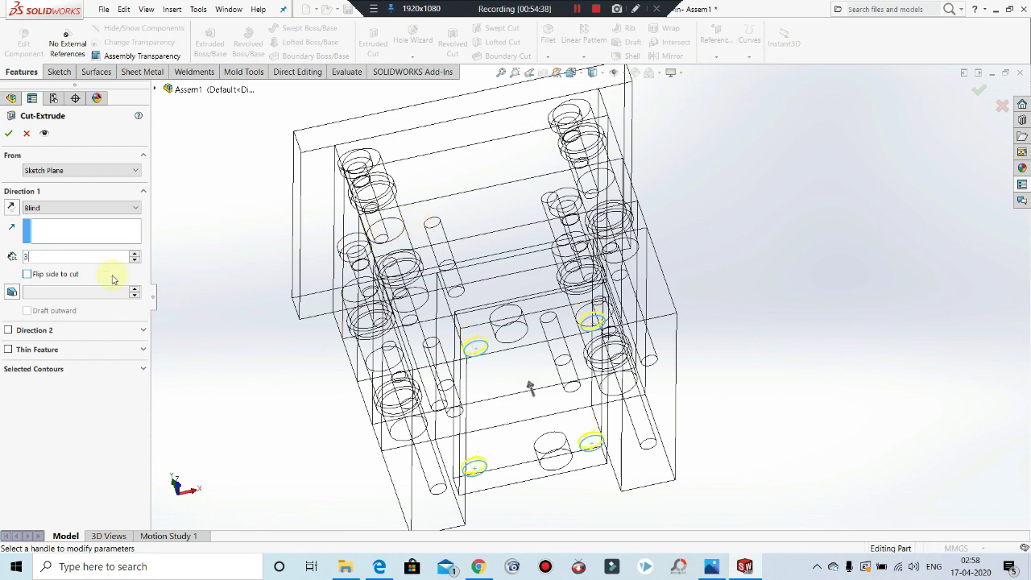
left_click(8, 135)
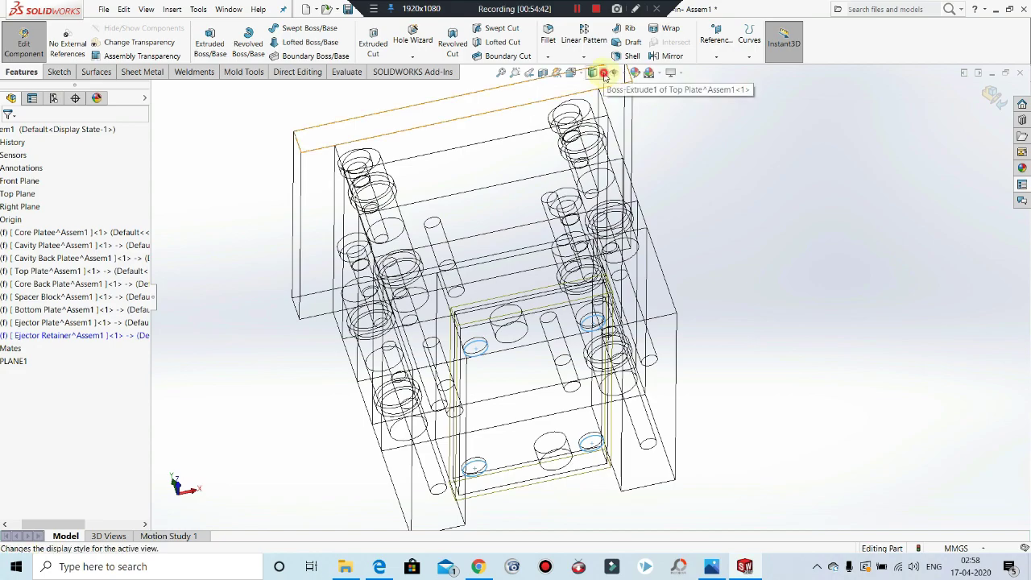
Step: Switch the display to shaded with edges, inspect the retainer from the side, and consult section A-A of the MAX_MOULD_BASE drawing in the browser
left_click(596, 73)
left_click(594, 87)
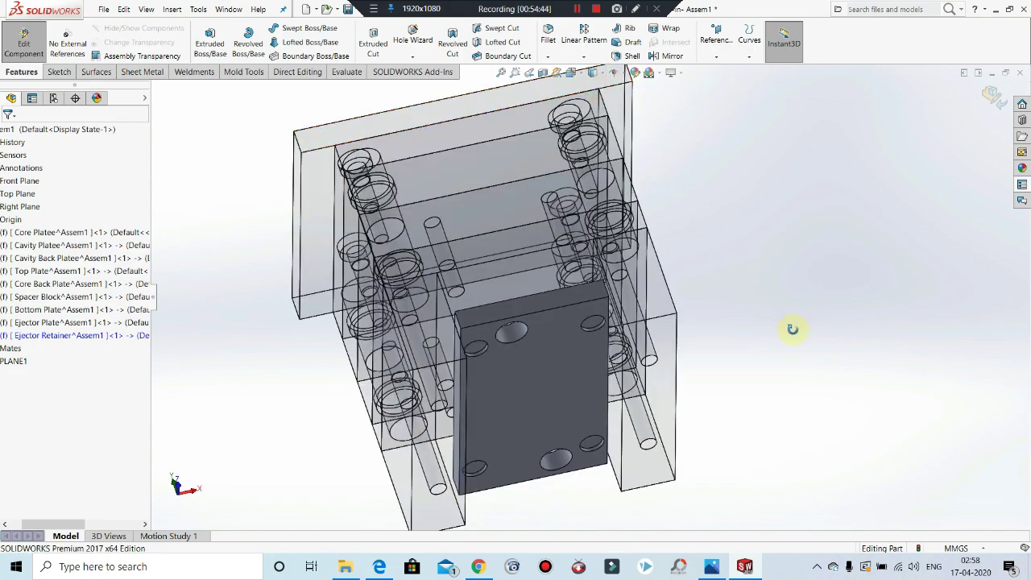
middle_click_drag(793, 329, 725, 478)
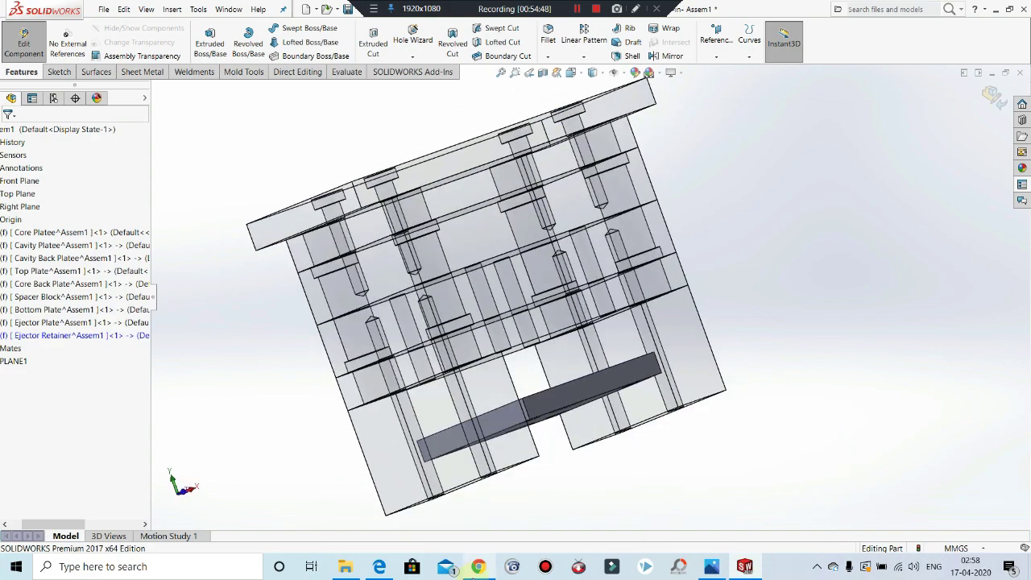
left_click(478, 569)
left_click(478, 573)
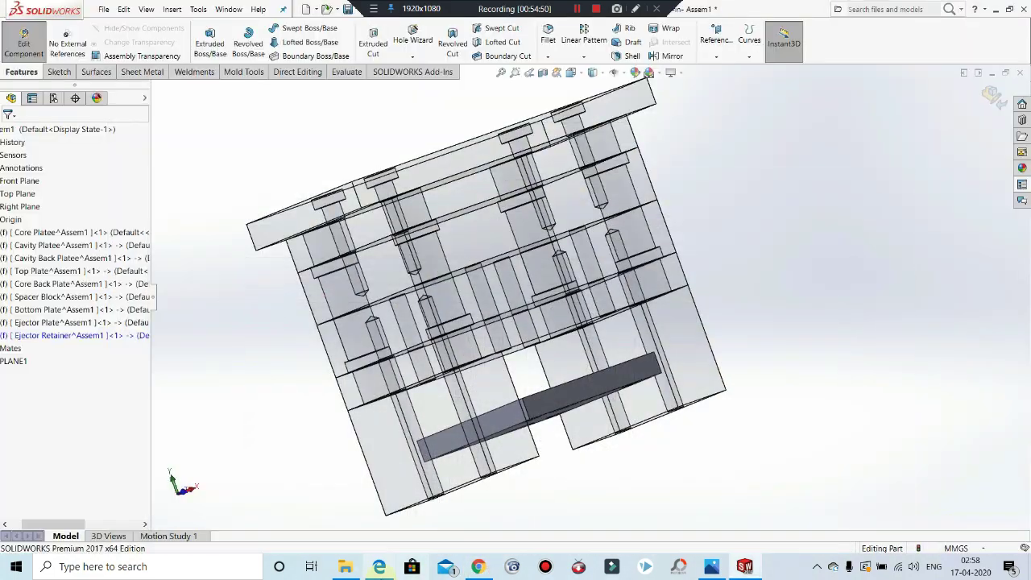
left_click(380, 568)
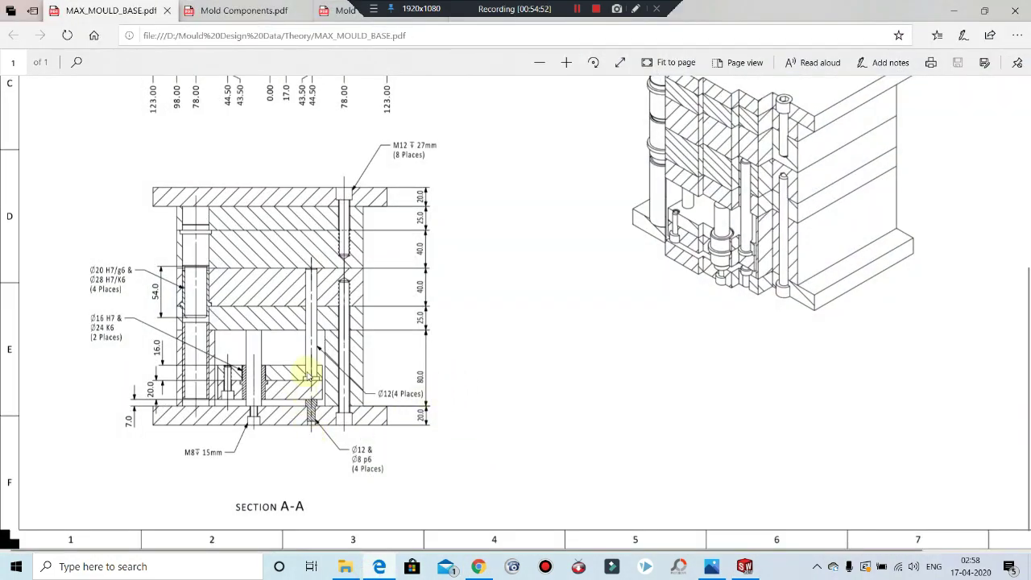
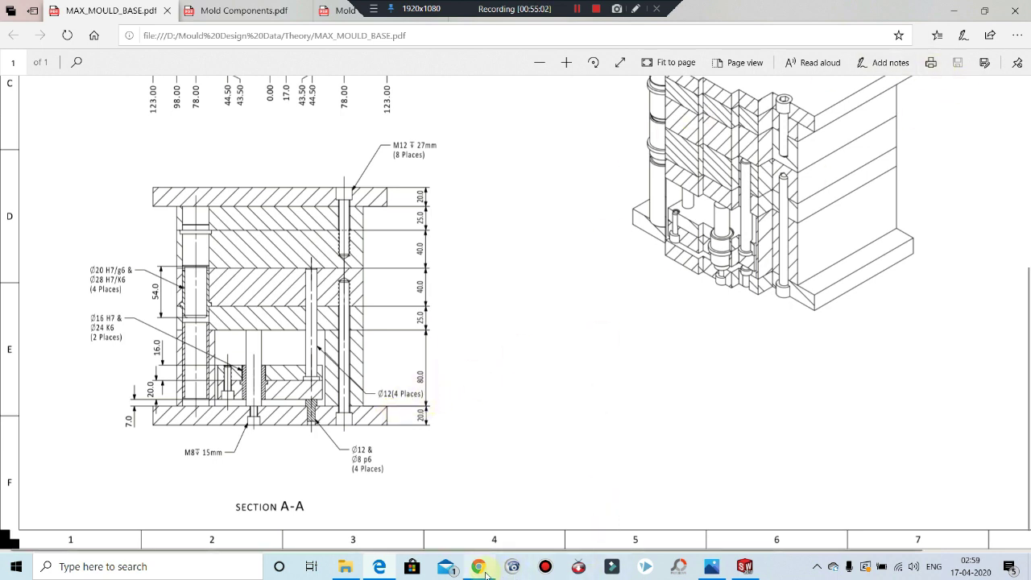
Step: Return to the SOLIDWORKS assembly and set the depth of the retainer's four pin counterbores to 5 mm
left_click(749, 567)
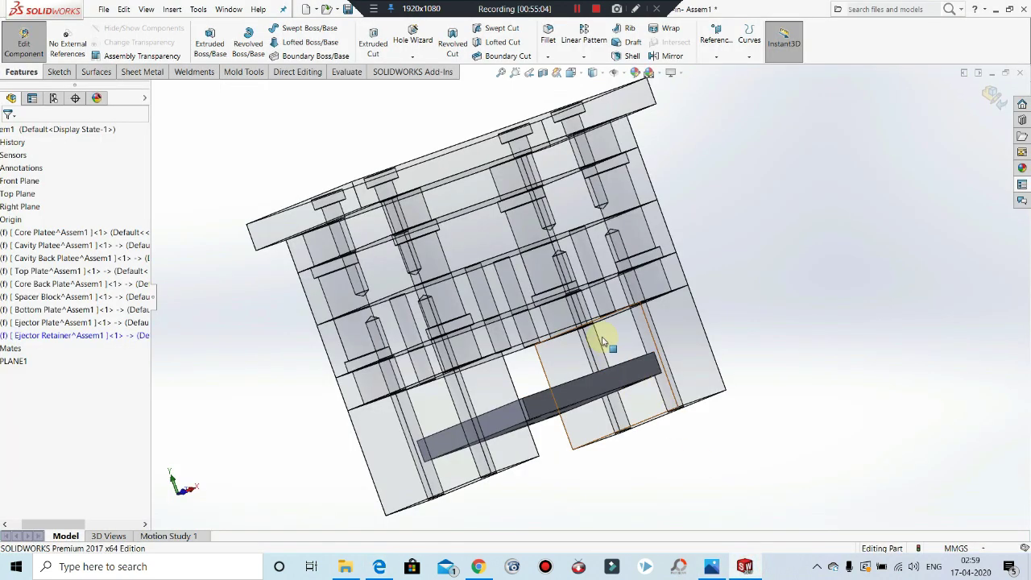
middle_click_drag(606, 342, 577, 209)
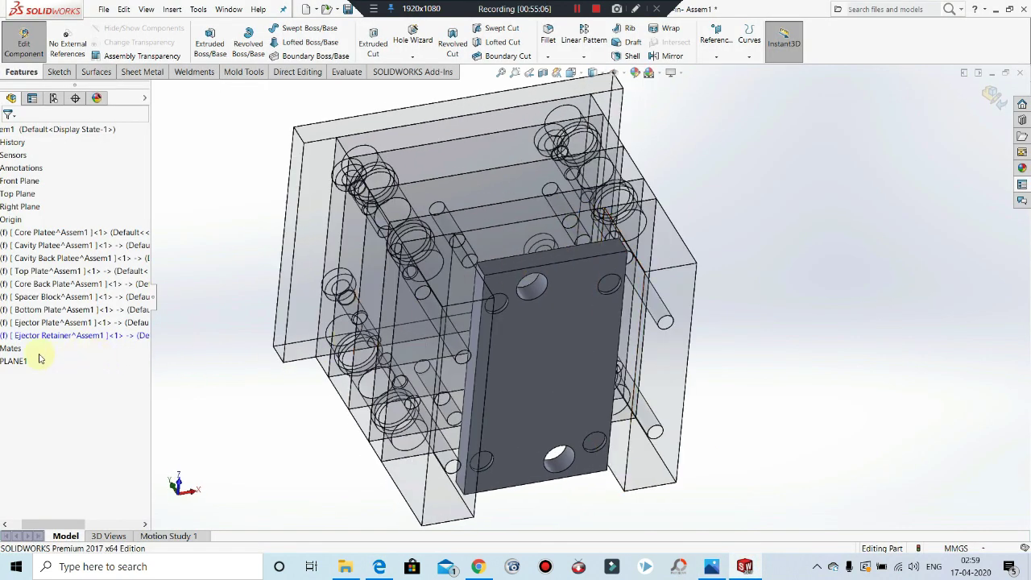
left_click_drag(66, 525, 20, 479)
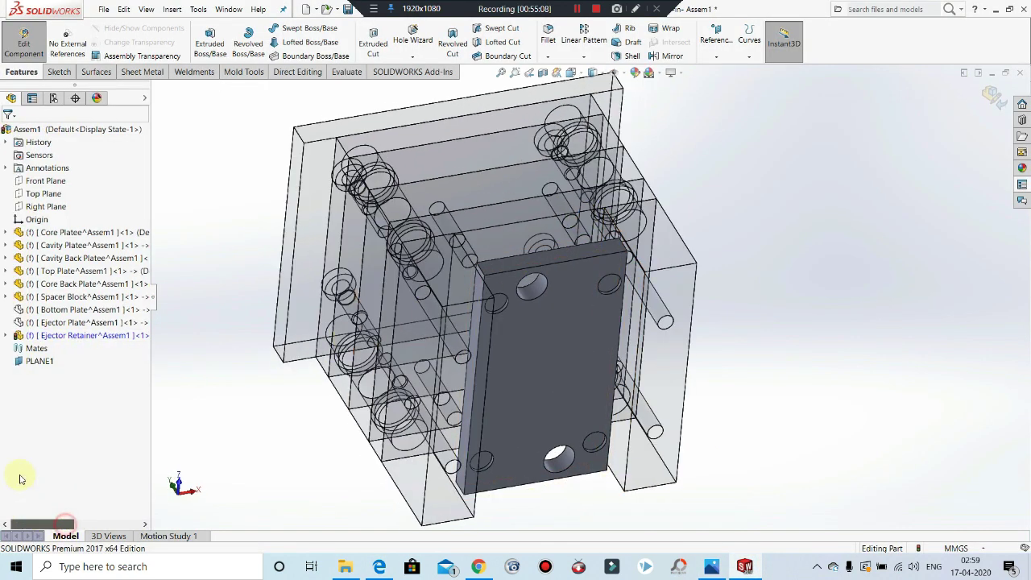
left_click(6, 335)
left_click(60, 464)
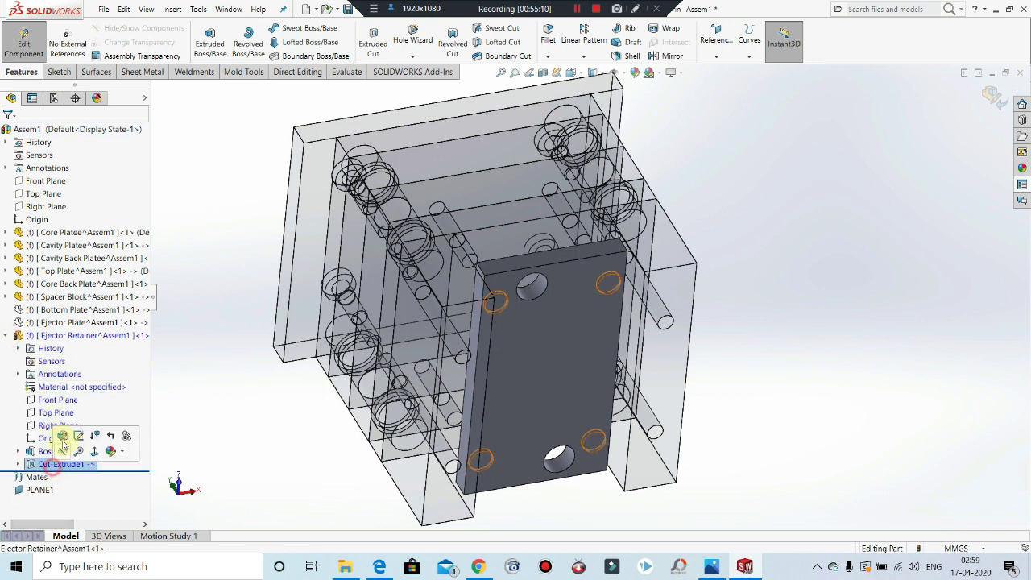
left_click(63, 436)
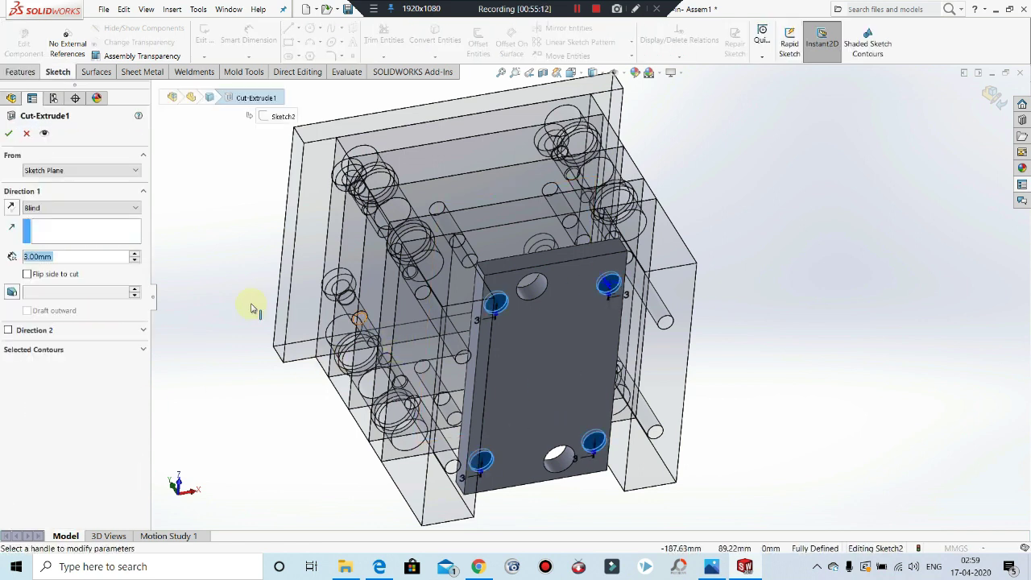
type("5")
key("Return")
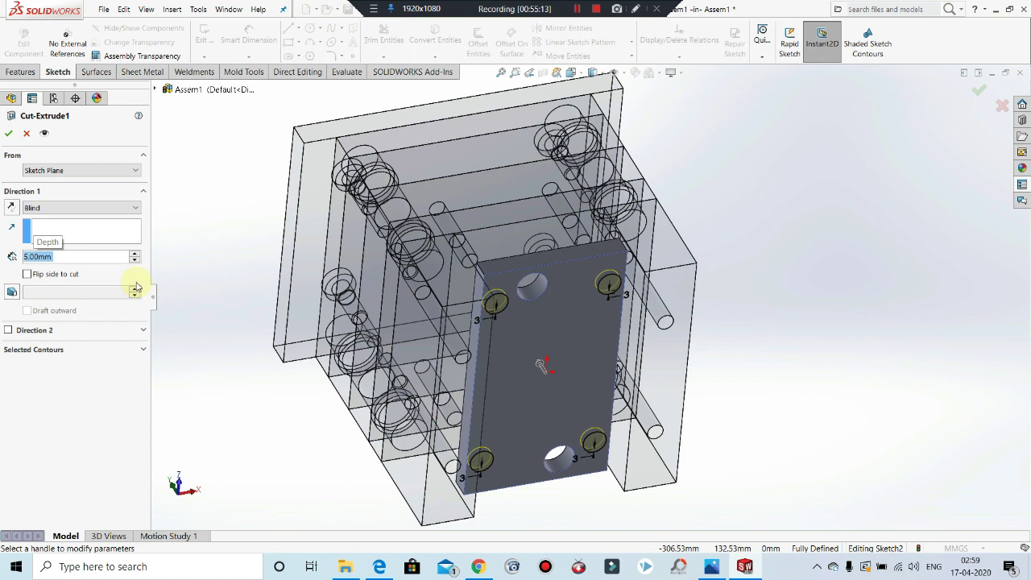
left_click(8, 131)
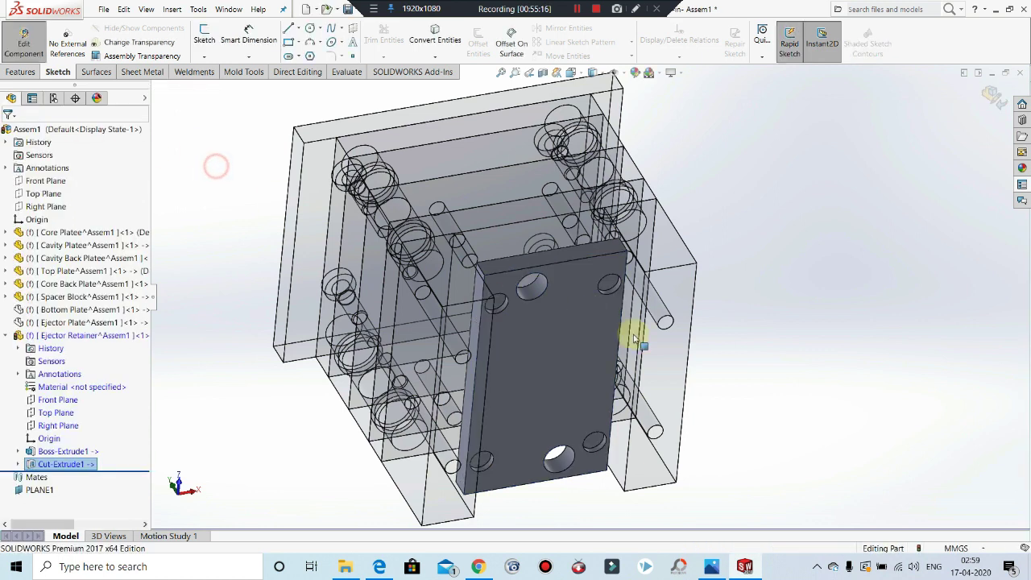
Step: Start a sketch on the floor of a pin counterbore, viewed normal to the sketch in wireframe display
left_click(610, 282)
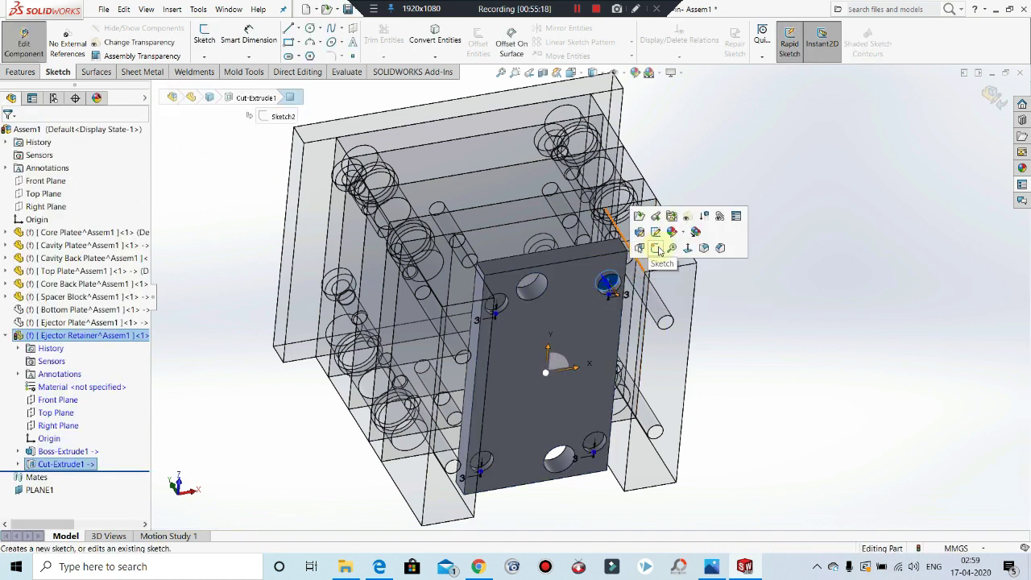
left_click(658, 246)
scroll(610, 290, "down", 5)
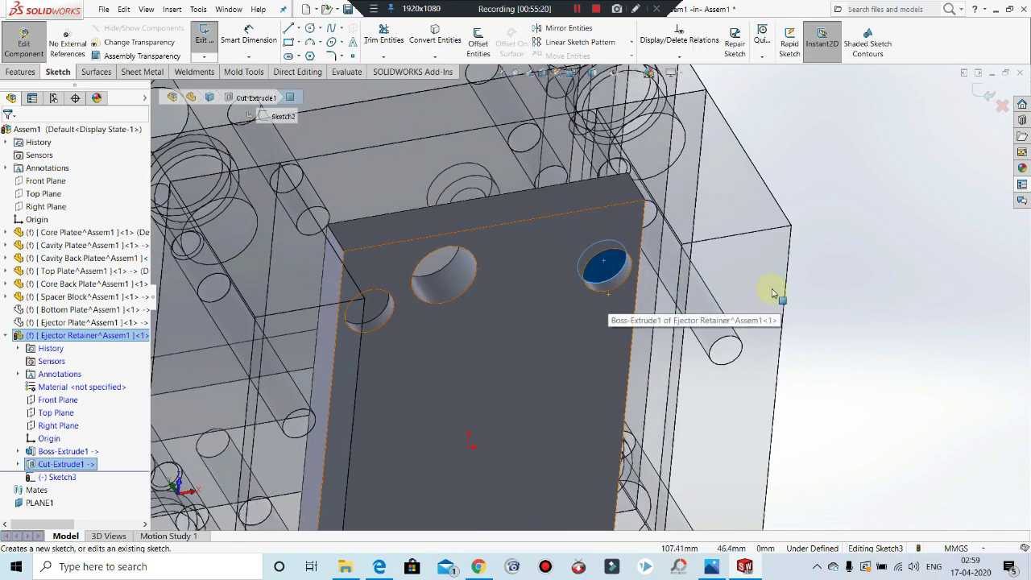
key("ctrl+8")
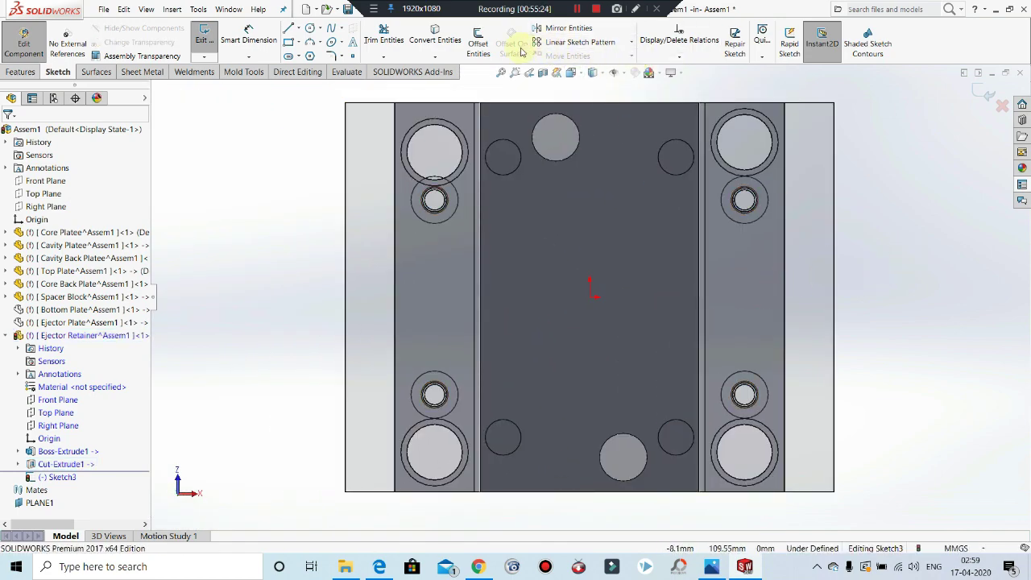
left_click(601, 75)
left_click(593, 149)
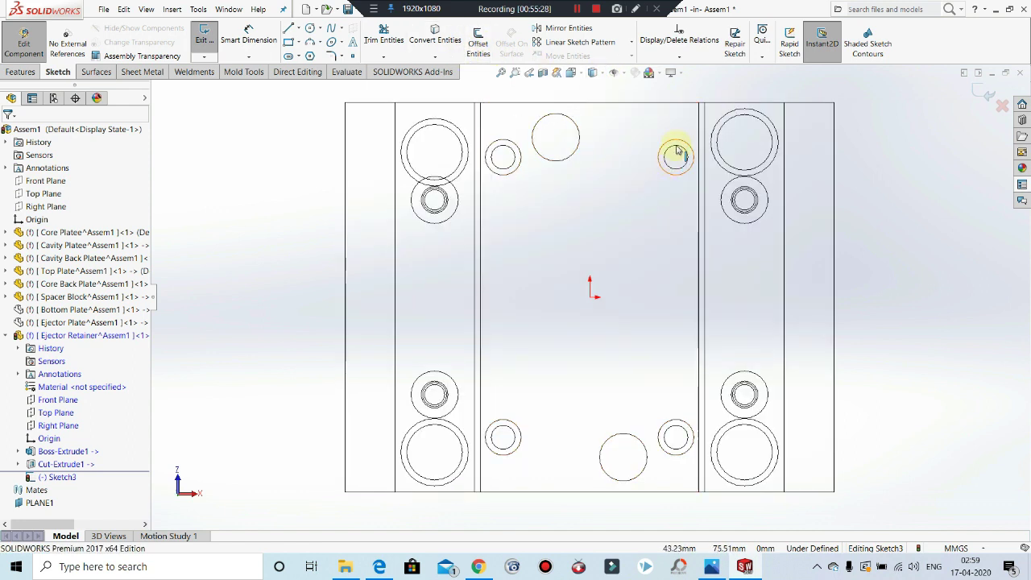
Step: Convert the four 12 mm pin hole edges of the Core Back Plate into the sketch and exit it
left_click(677, 150)
left_click(439, 37)
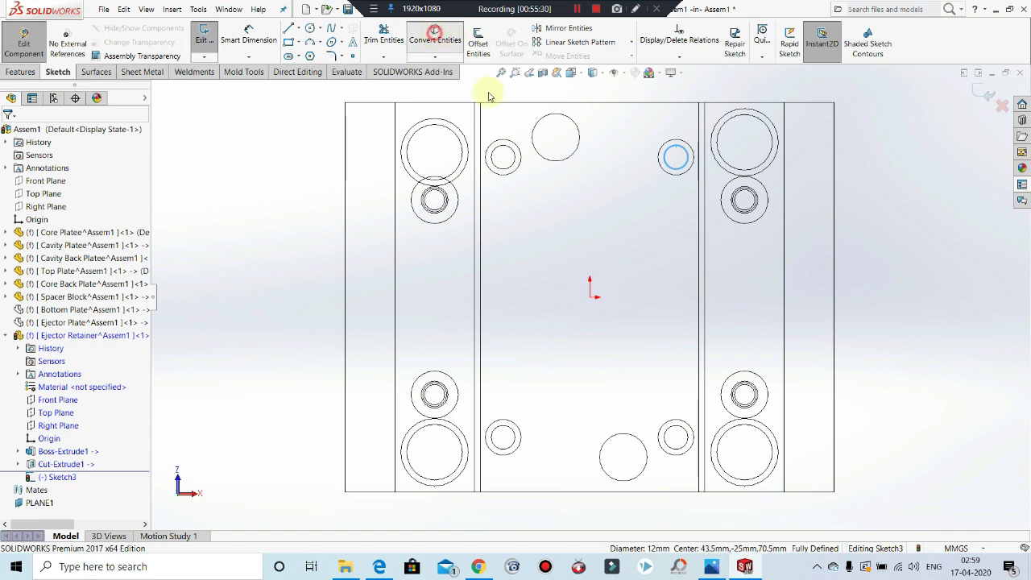
left_click(501, 145)
left_click(516, 440)
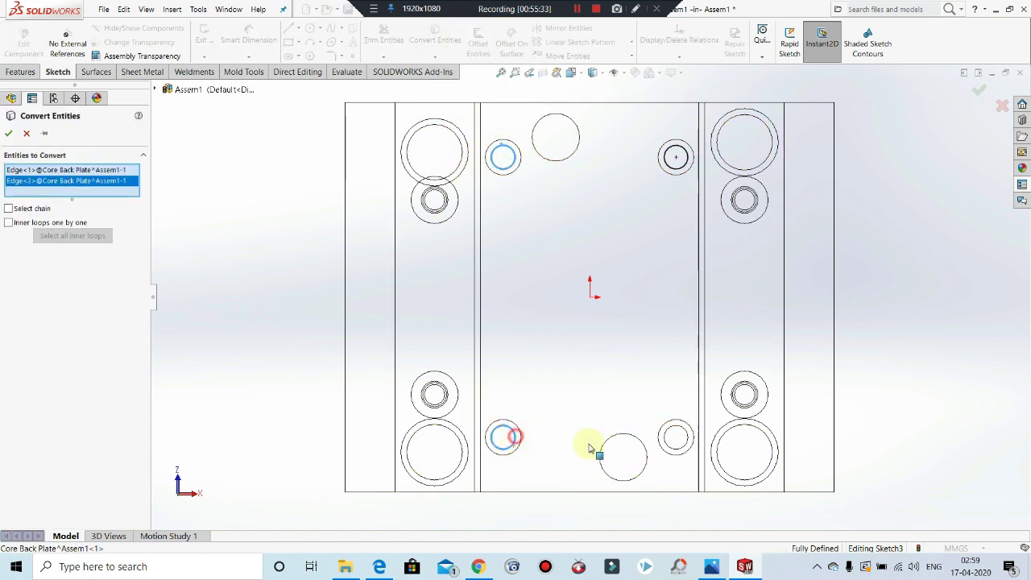
left_click(666, 435)
left_click(7, 135)
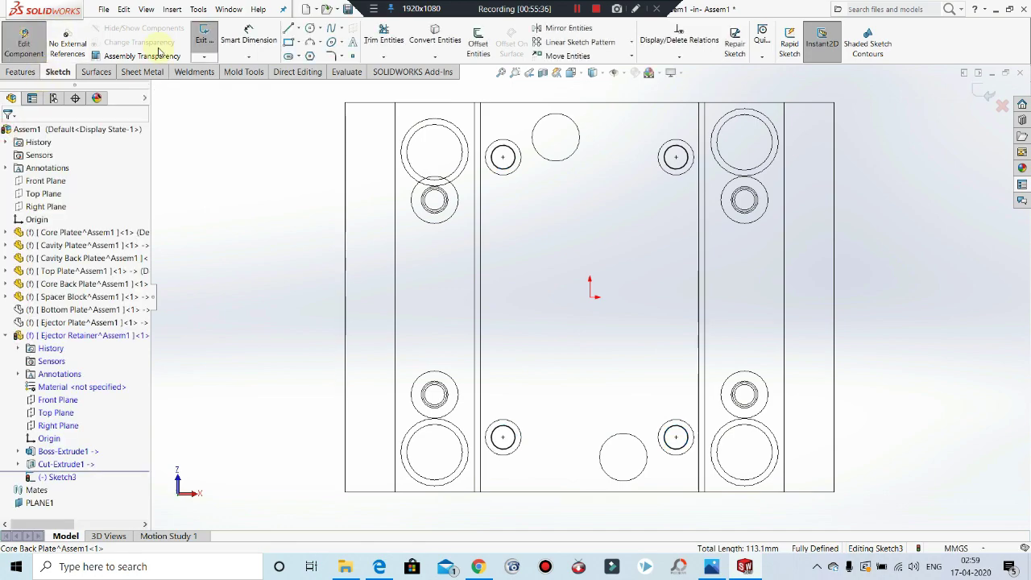
left_click(205, 34)
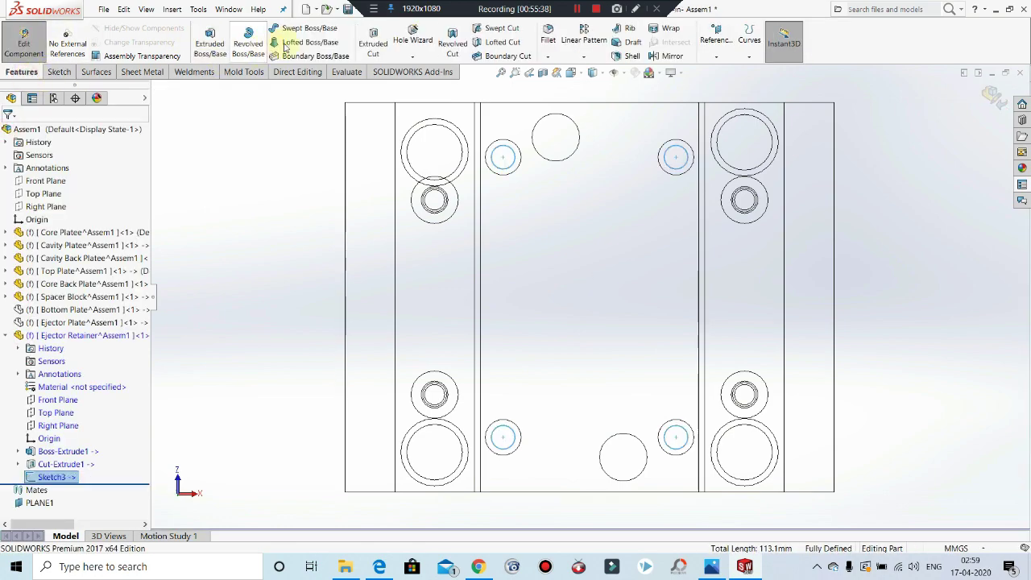
Step: Extrude-cut the four pin hole circles through the ejector retainer plate and set the display to shaded with edges
left_click(382, 47)
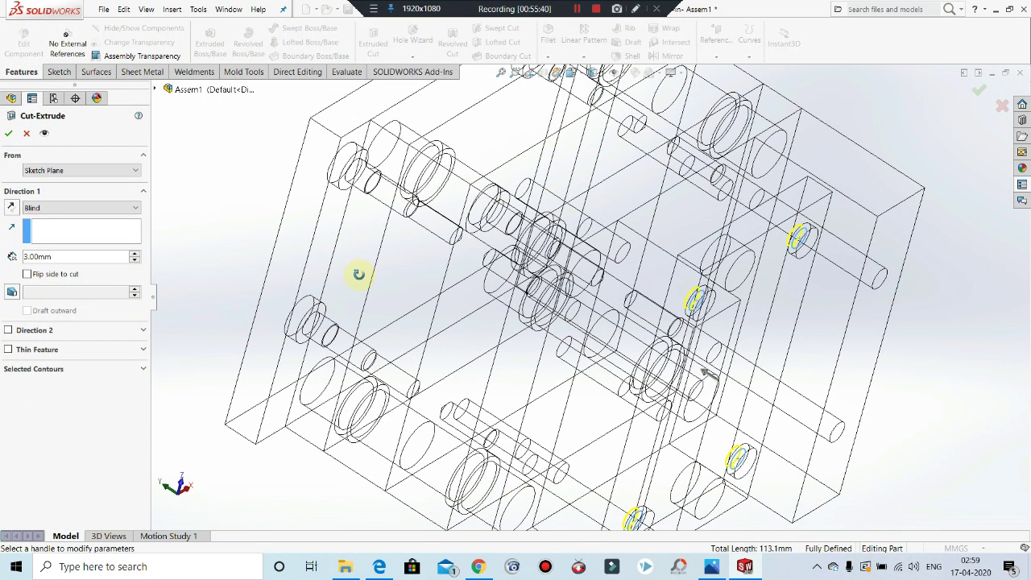
left_click_drag(706, 372, 646, 334)
left_click(8, 134)
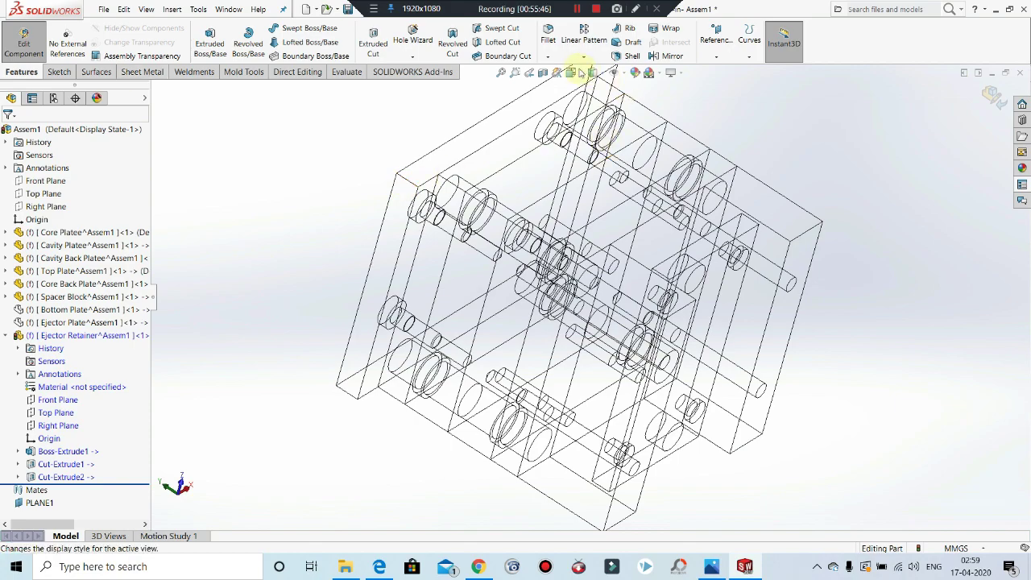
left_click(604, 70)
left_click(593, 87)
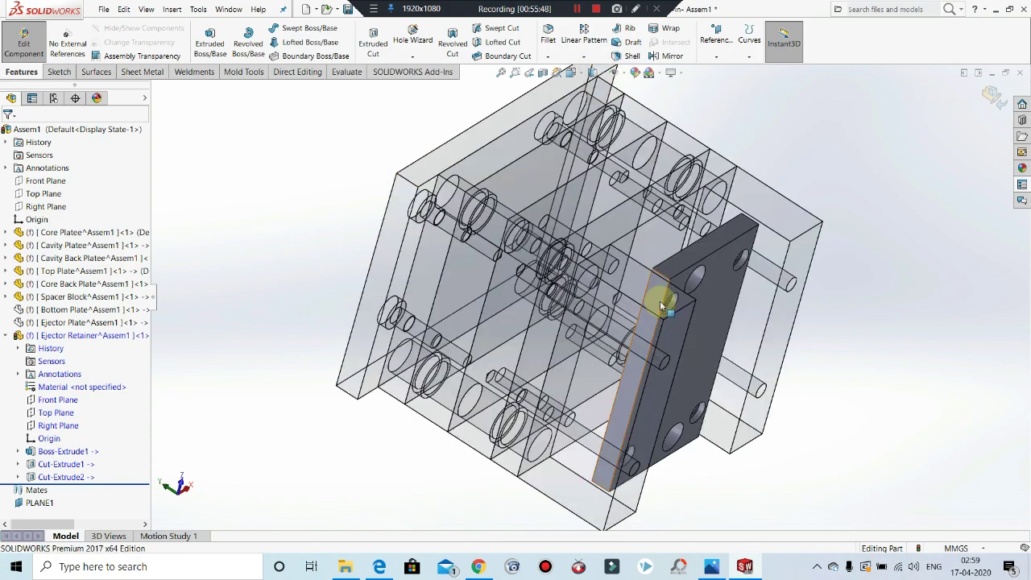
Step: Show the hidden Bottom Plate and Ejector Plate components and return from editing the Ejector Retainer to the assembly
mouse_move(663, 295)
middle_mouse_down()
mouse_move(582, 193)
mouse_move(580, 242)
mouse_move(621, 349)
mouse_move(677, 435)
middle_mouse_up()
right_click(32, 309)
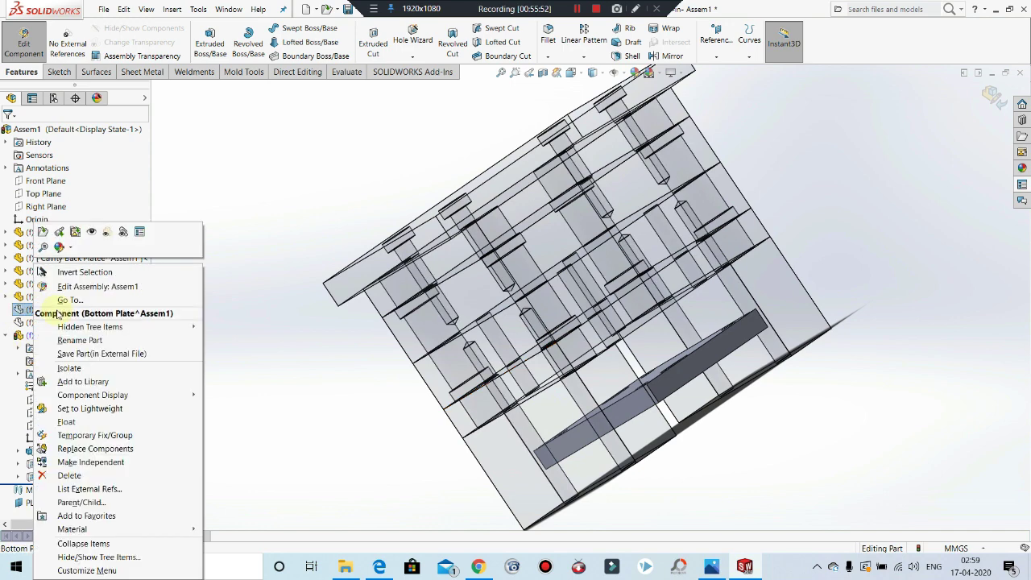
left_click(90, 230)
right_click(58, 324)
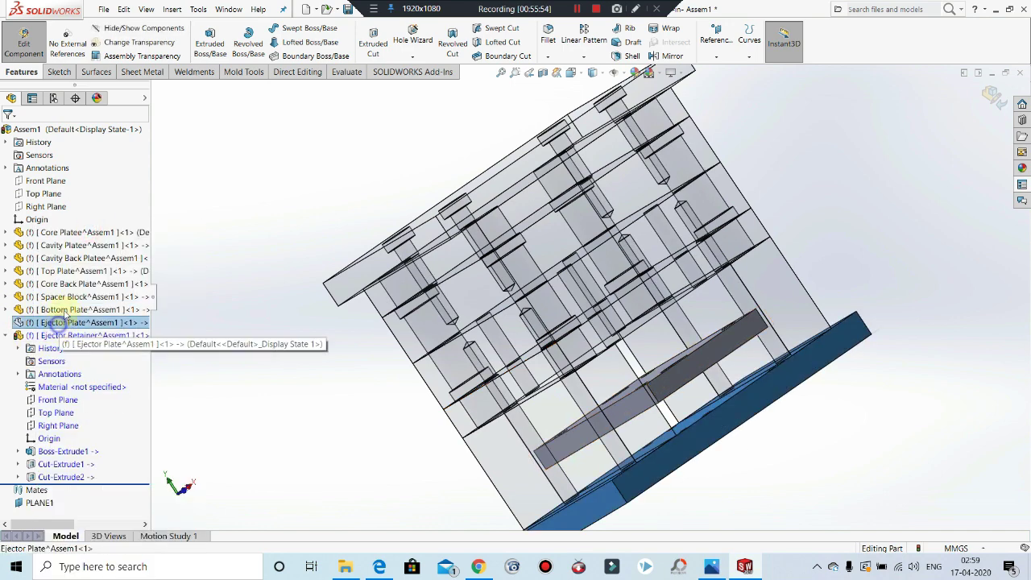
left_click(121, 227)
left_click(25, 44)
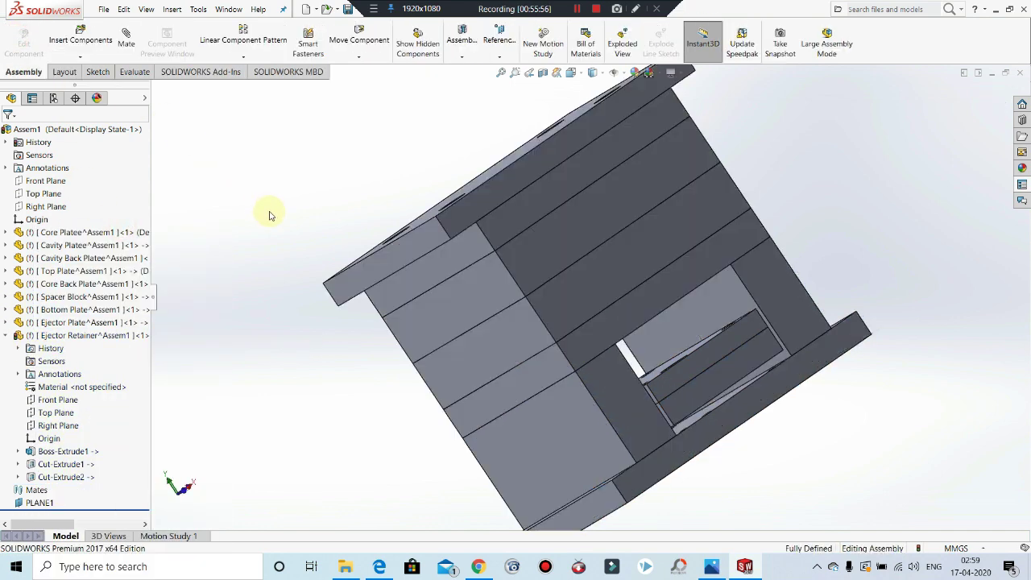
Step: Display the whole mould base in wireframe and examine the internal holes and bores of its plates
middle_click_drag(269, 214, 363, 249)
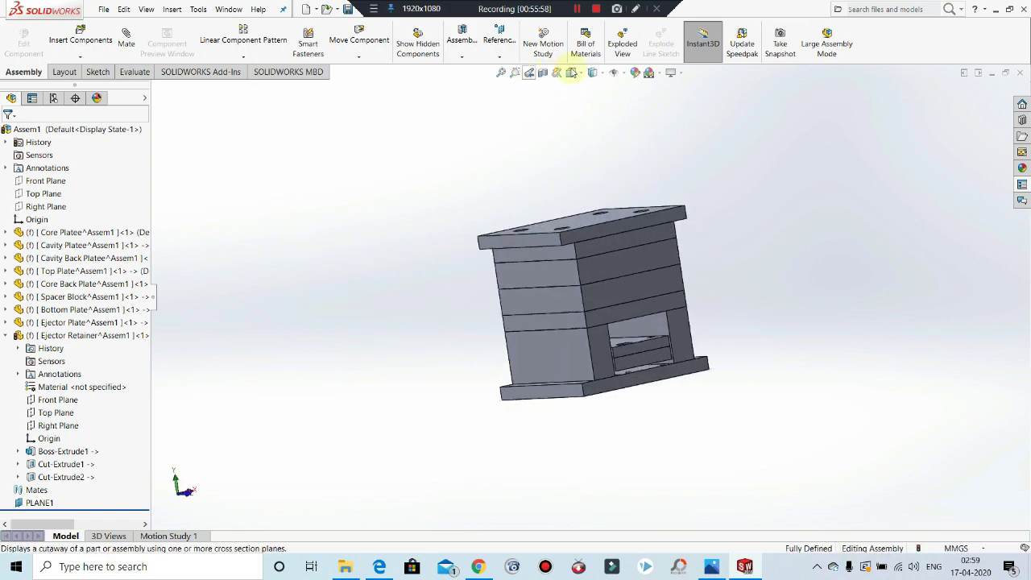
left_click(593, 149)
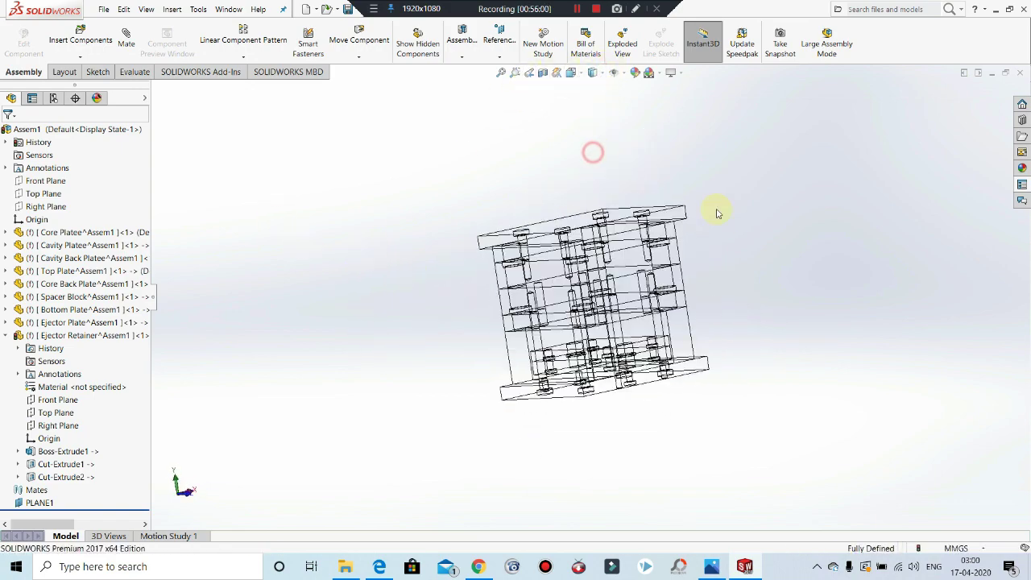
middle_click_drag(716, 210, 684, 304)
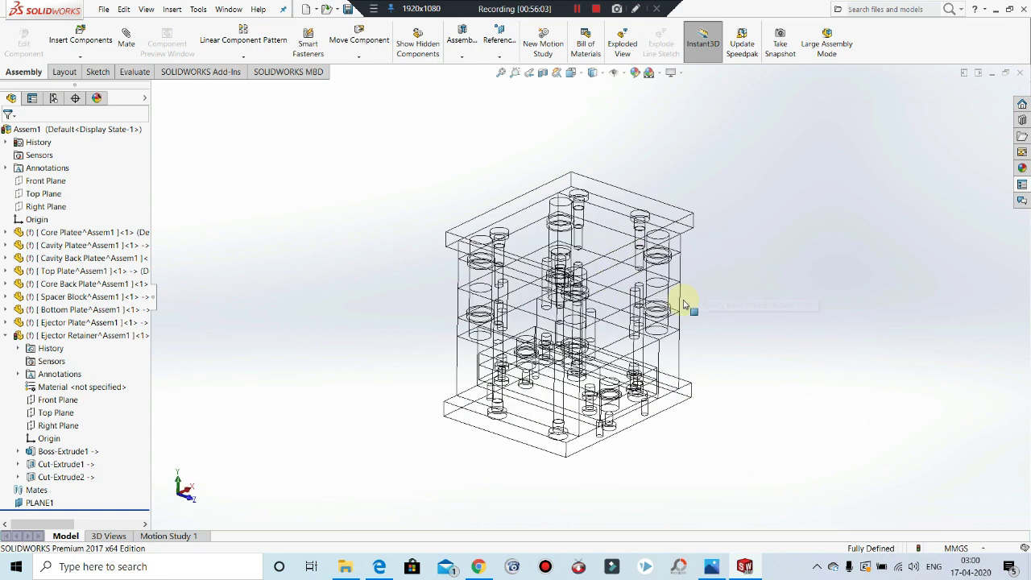
Step: Switch to the browser and compare section A-A, the plan view and the isometric view in the MAX_MOULD_BASE drawing
left_click(383, 570)
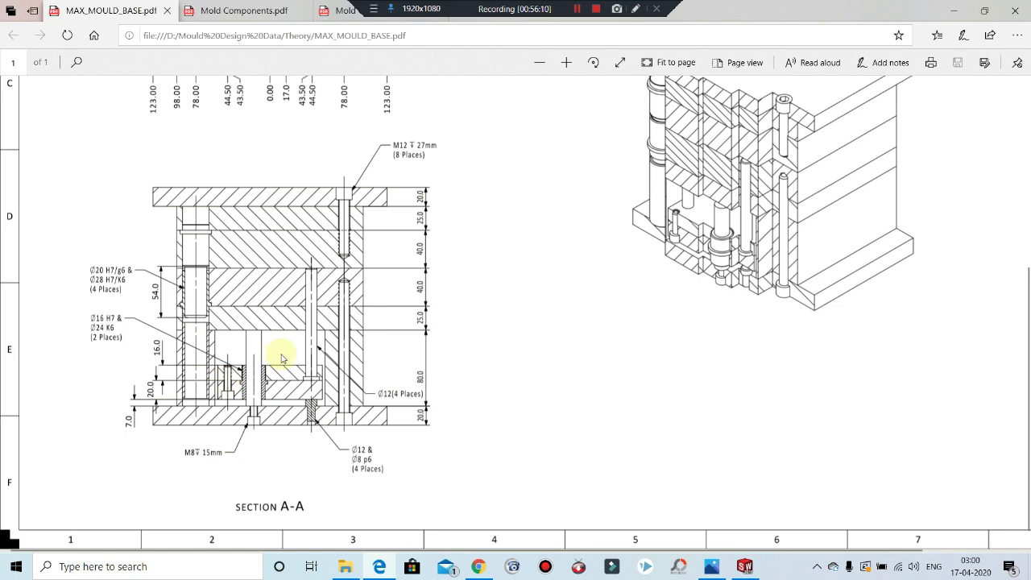
scroll(460, 330, "up", 4)
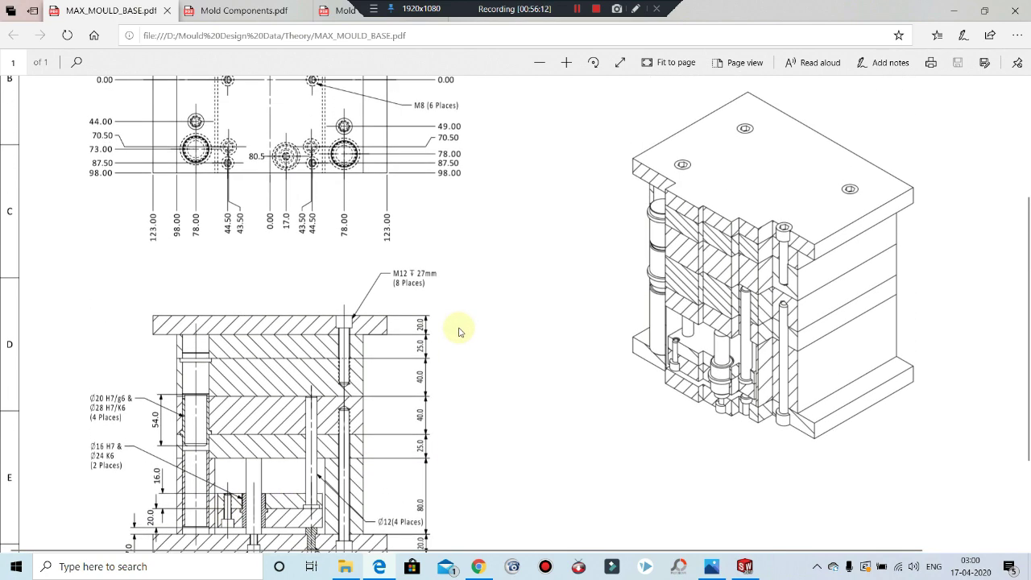
scroll(460, 329, "down", 2)
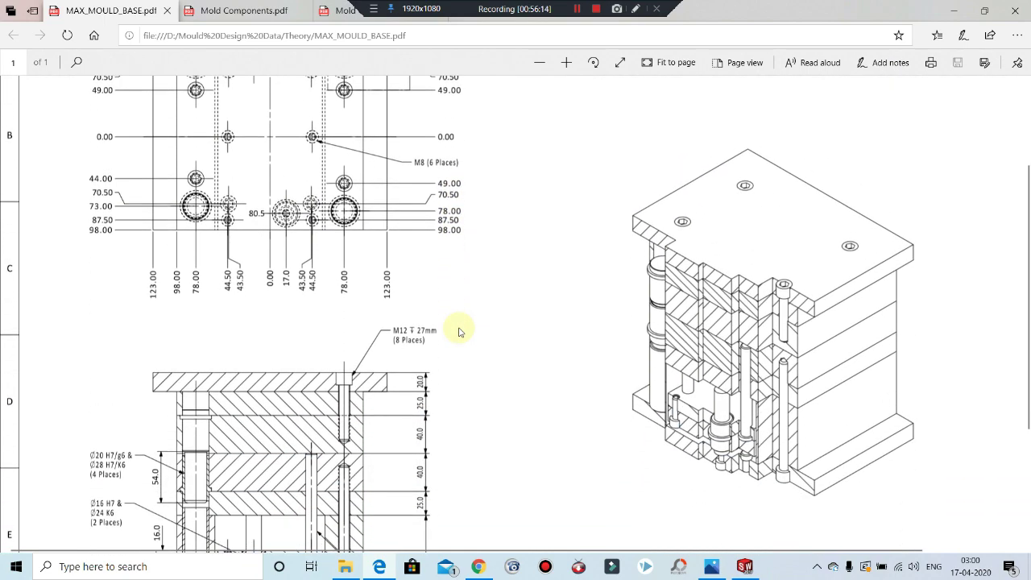
left_click(954, 10)
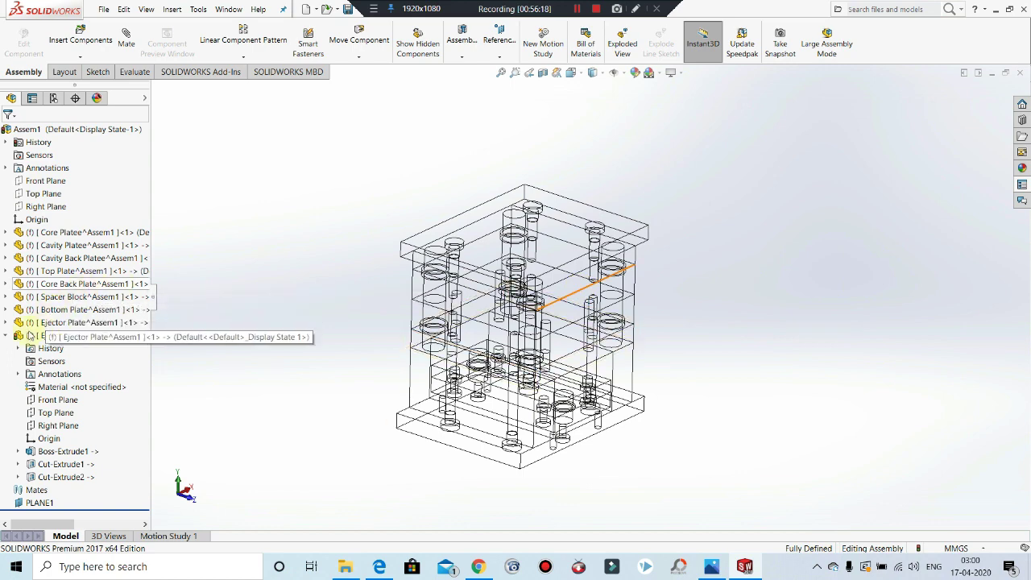
Step: Return to the SOLIDWORKS assembly and set its display style to shaded with edges
scroll(576, 298, "up", 1)
scroll(576, 302, "down", 2)
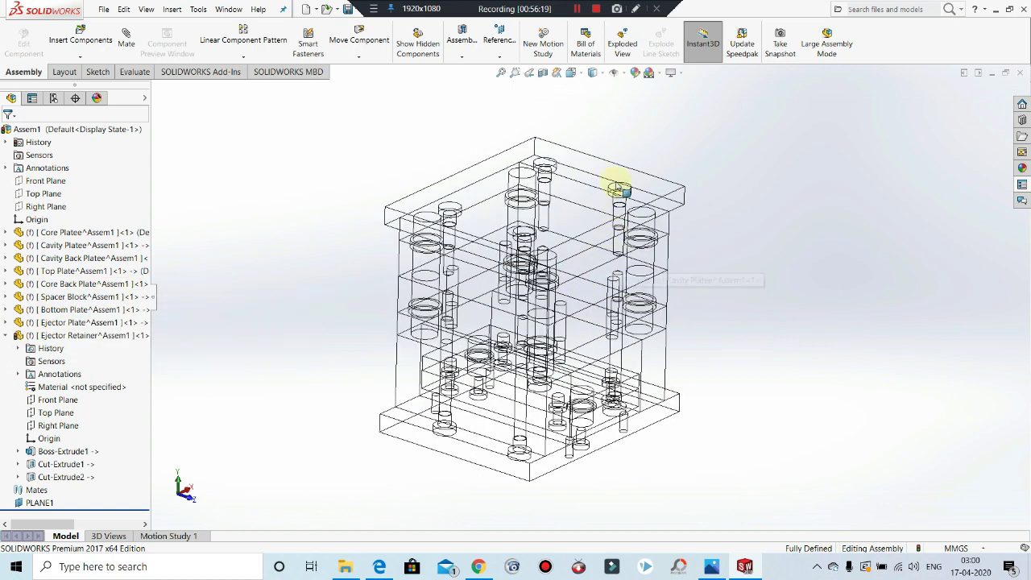
left_click(599, 72)
left_click(594, 87)
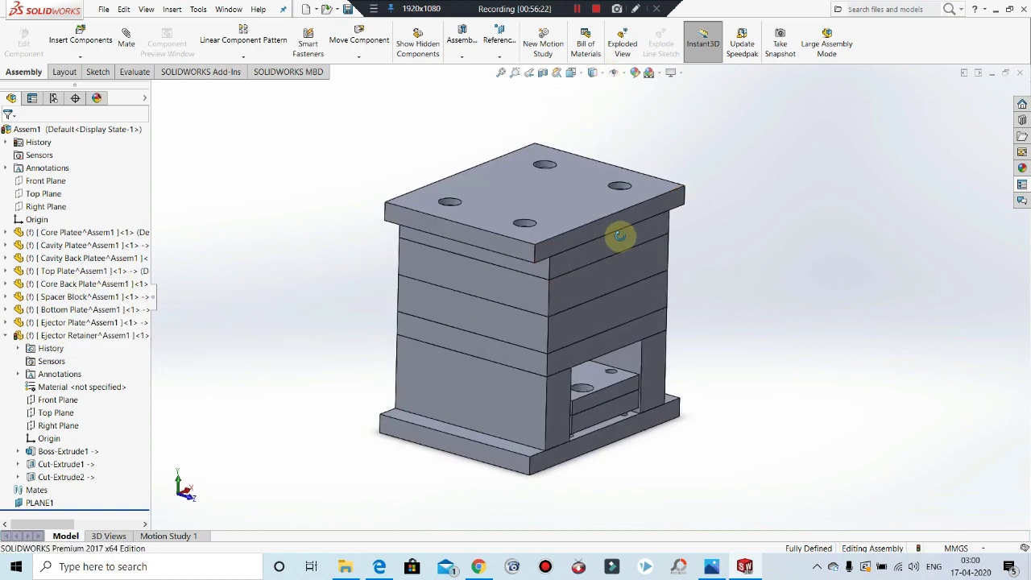
Step: Inspect the complete shaded mould base assembly from several angles, including the ejector plates between the spacer blocks
scroll(621, 259, "down", 2)
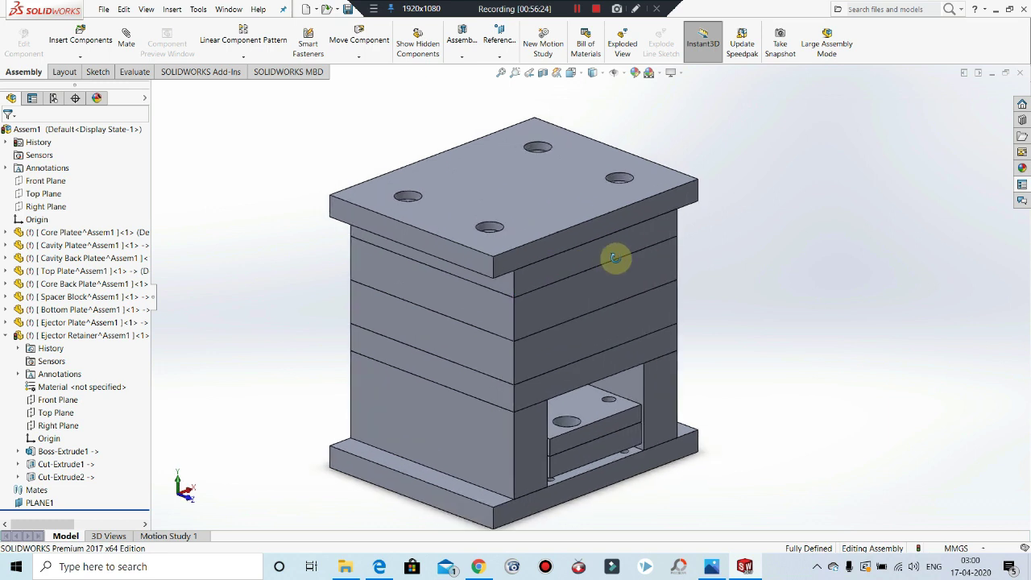
scroll(593, 269, "up", 1)
scroll(582, 299, "down", 1)
scroll(575, 344, "up", 1)
scroll(575, 344, "down", 1)
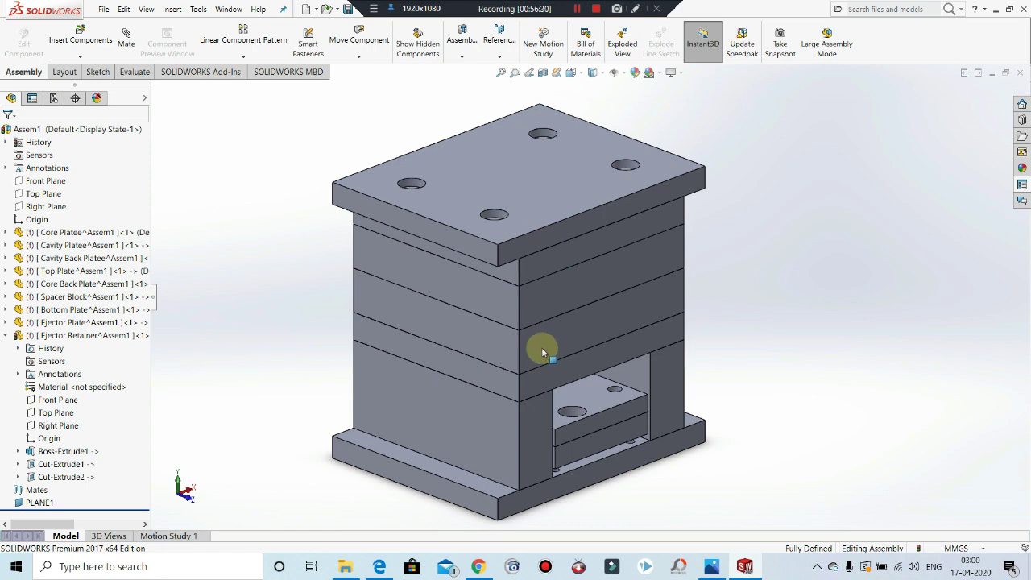
middle_click_drag(626, 271, 600, 242)
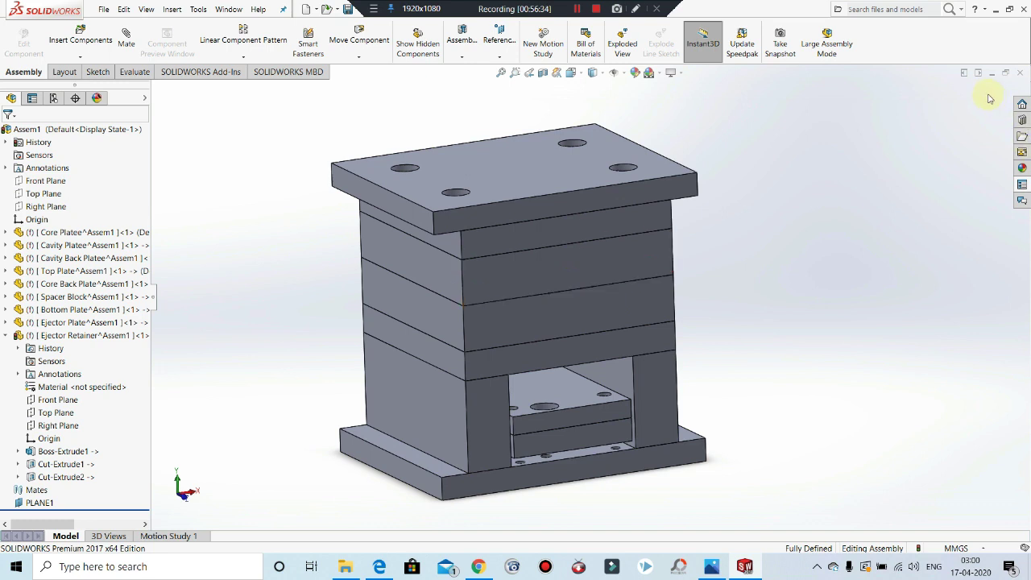
scroll(770, 163, "up", 1)
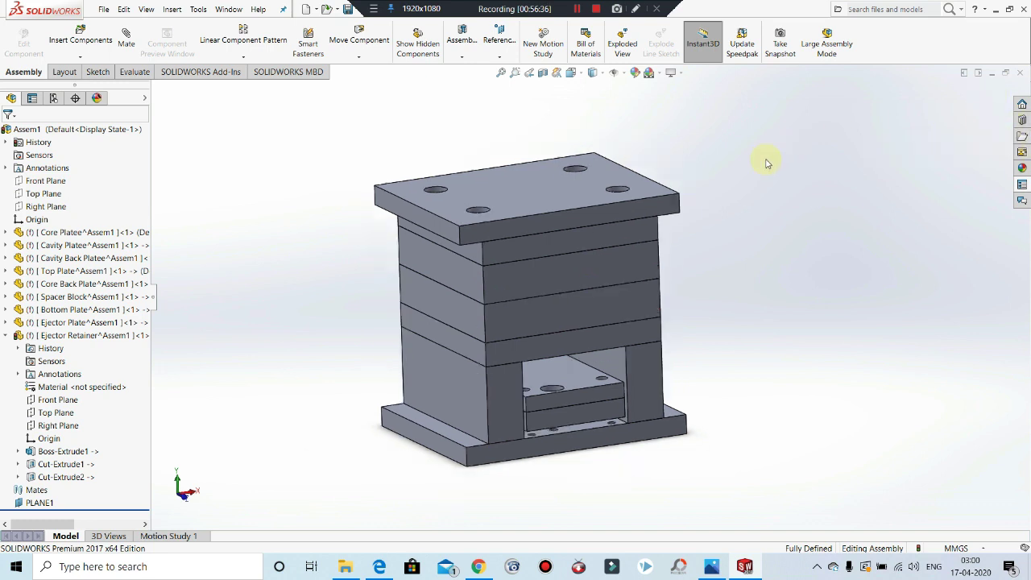
middle_click_drag(674, 210, 637, 251)
scroll(519, 256, "down", 2)
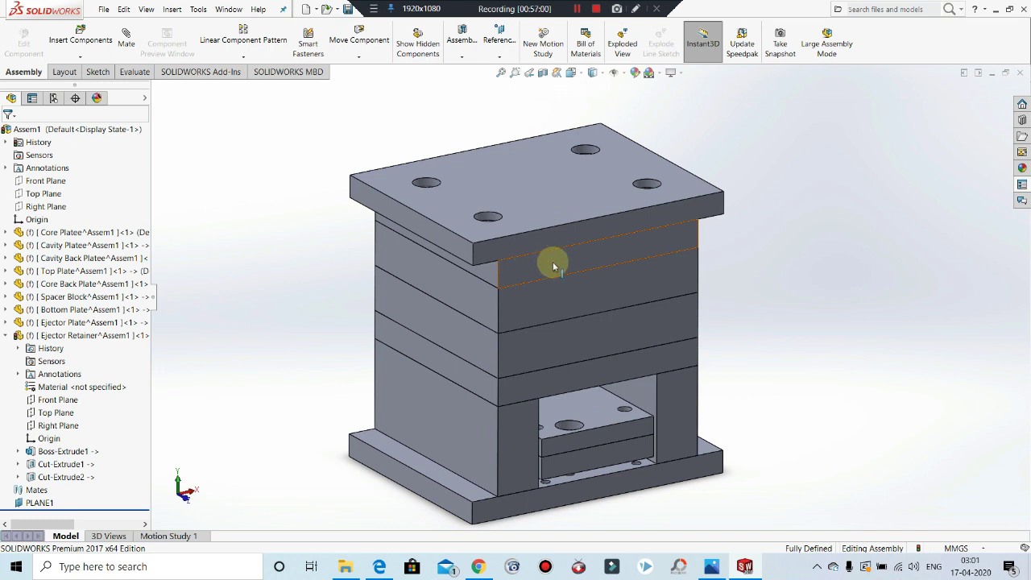
scroll(580, 302, "up", 2)
scroll(596, 314, "up", 2)
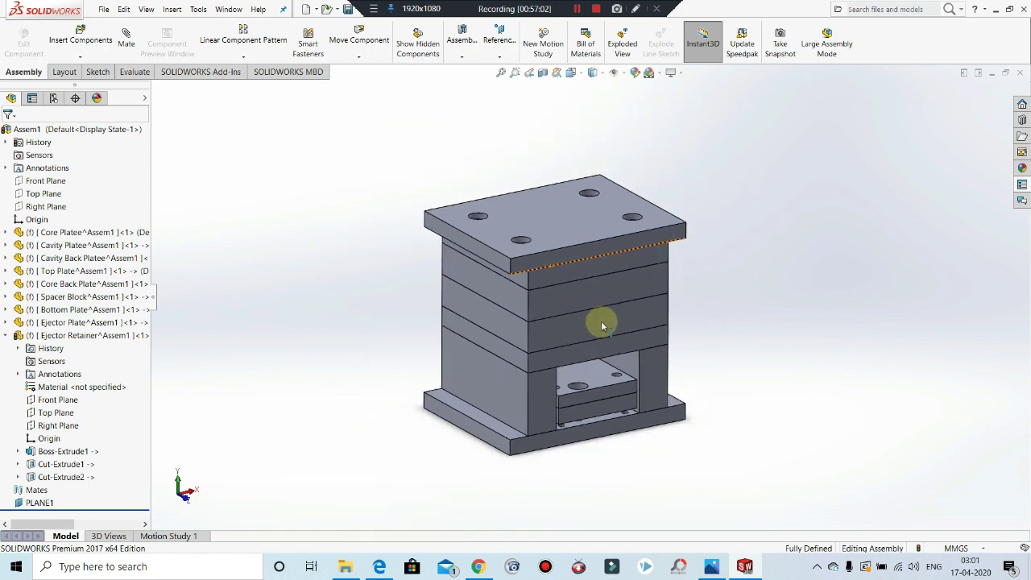
middle_click_drag(612, 274, 651, 373)
scroll(576, 326, "down", 3)
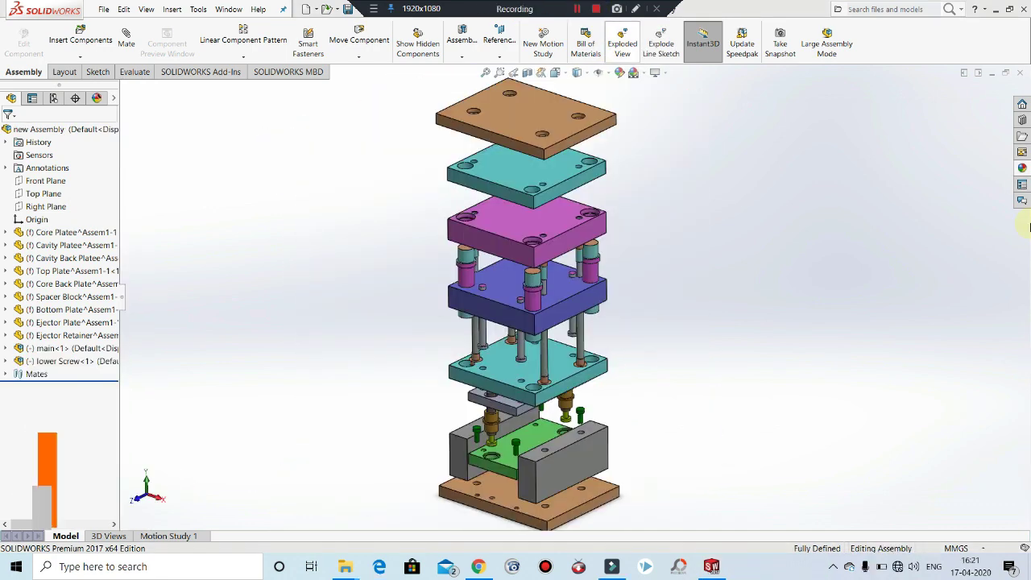